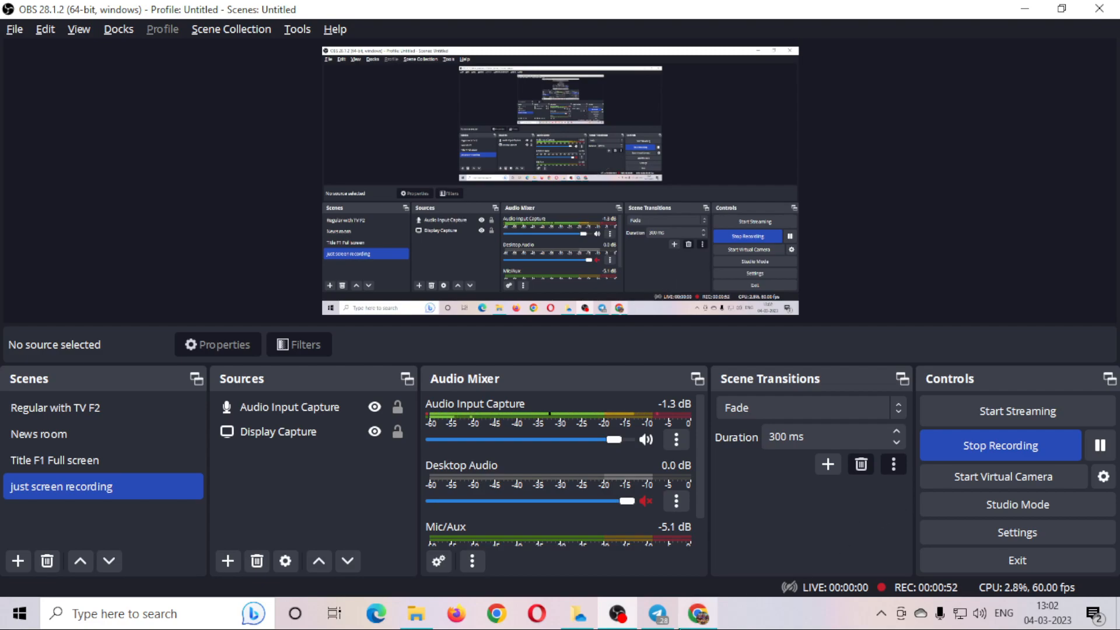
# Open the Assignment No 4 forms.gle link from the Corporate Accounting 2022-23 Telegram chat.
pyautogui.moveTo(658, 623)
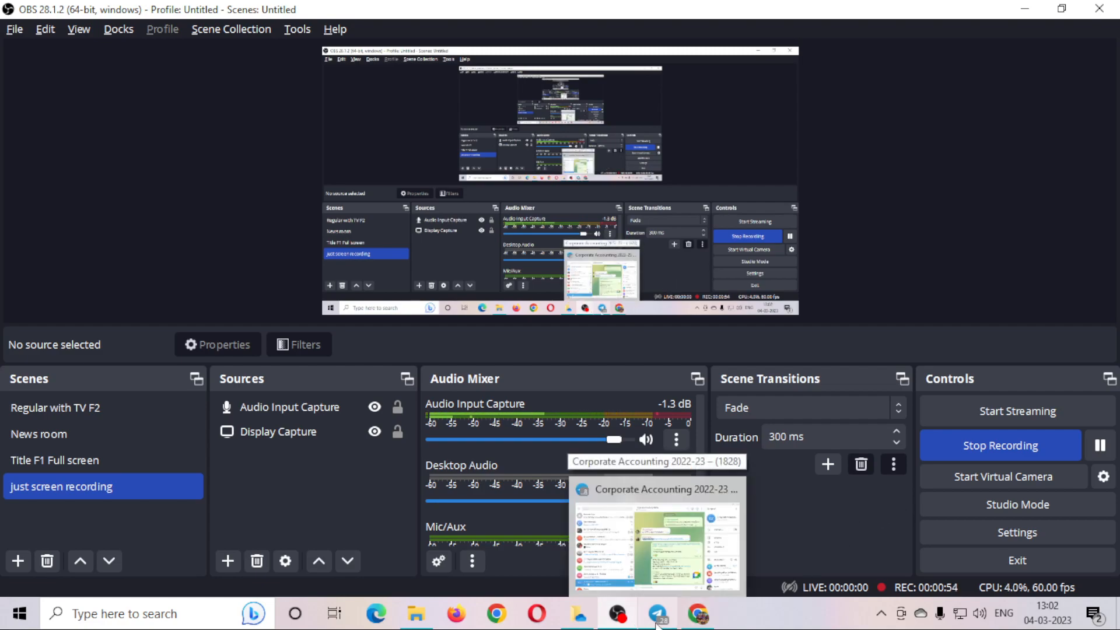
pyautogui.click(658, 620)
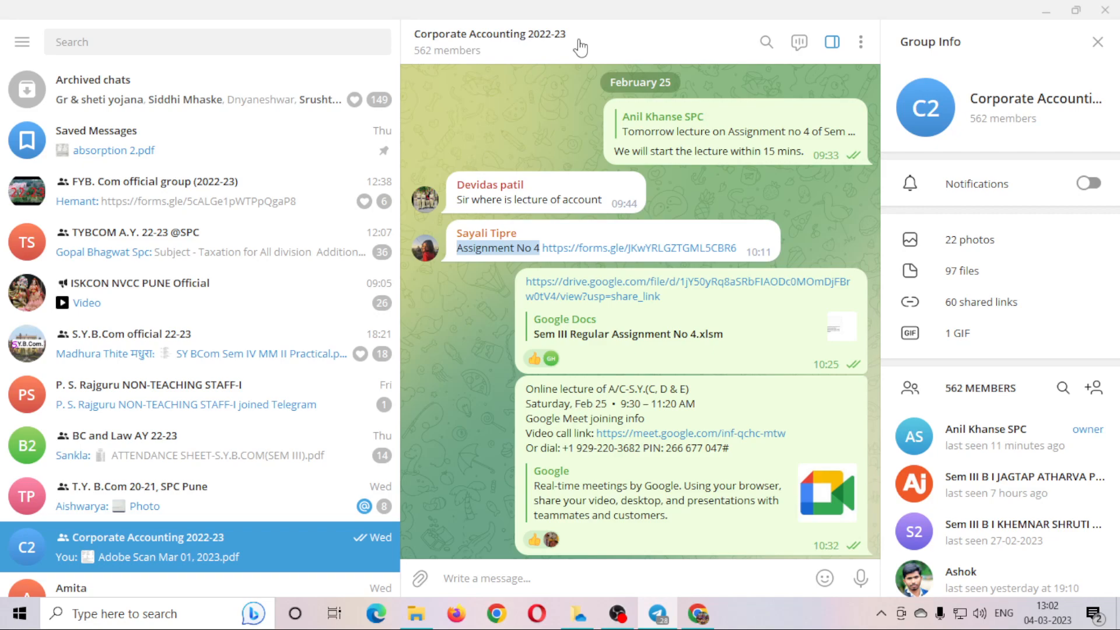
pyautogui.click(592, 252)
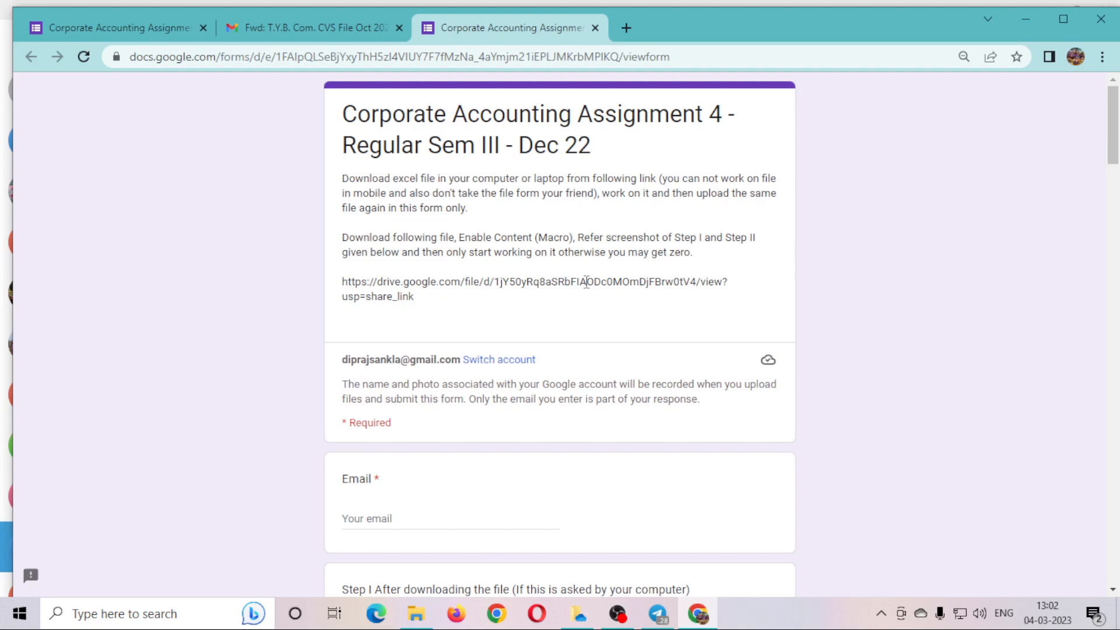
# Read through the form description and locate its Google Drive link.
pyautogui.moveTo(406, 180); pyautogui.dragTo(650, 179)
pyautogui.moveTo(374, 282); pyautogui.dragTo(432, 318)
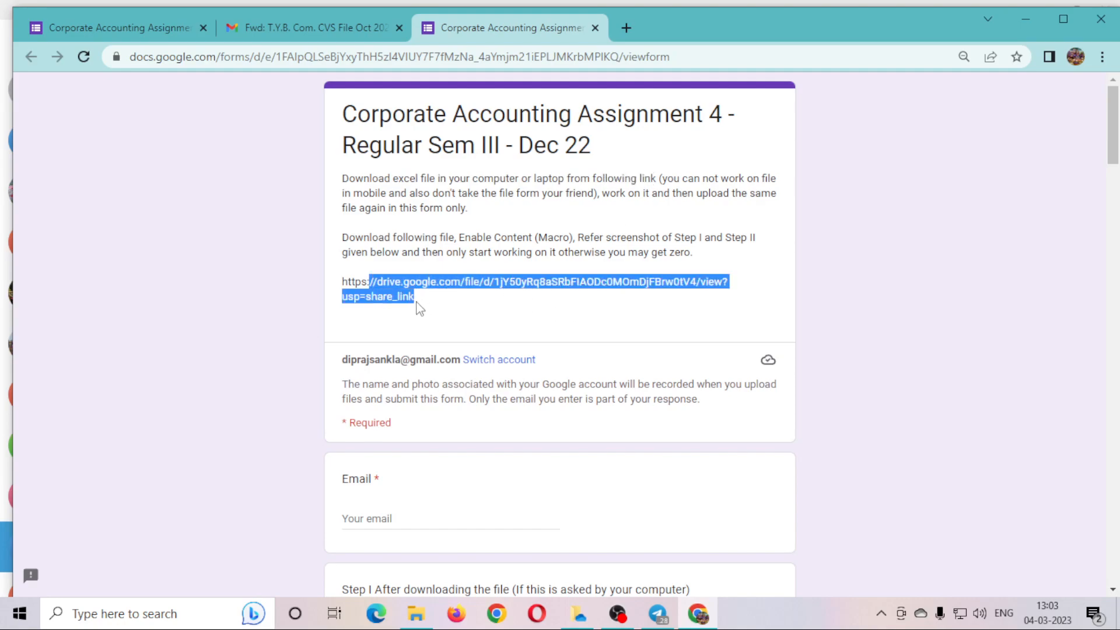
pyautogui.click(550, 190)
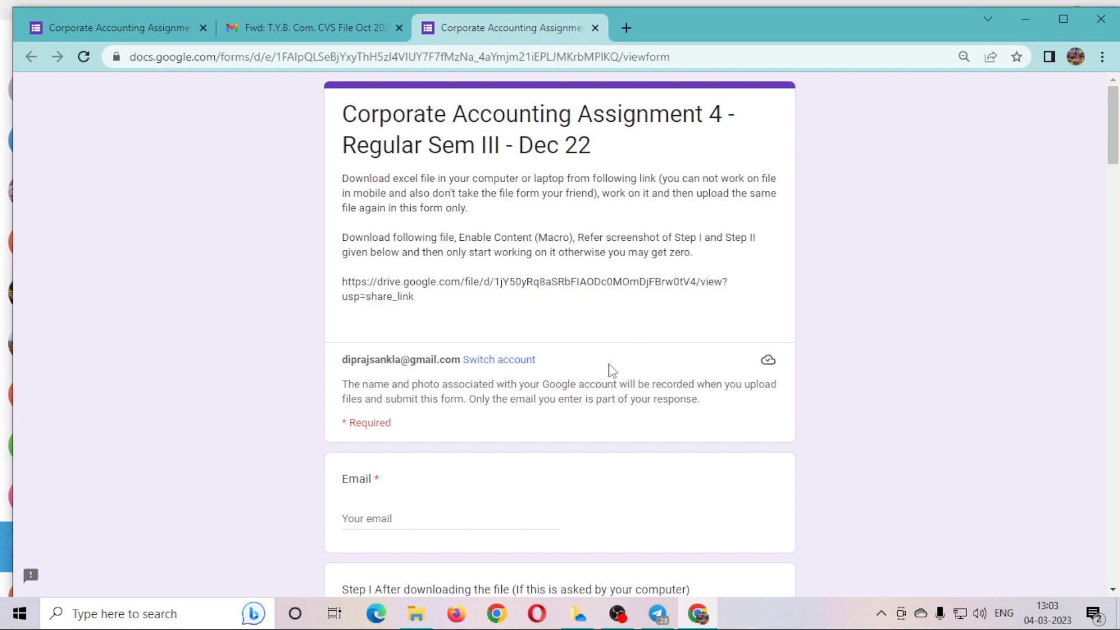
pyautogui.scroll(-12, 585, 410)
pyautogui.scroll(-20, 588, 410)
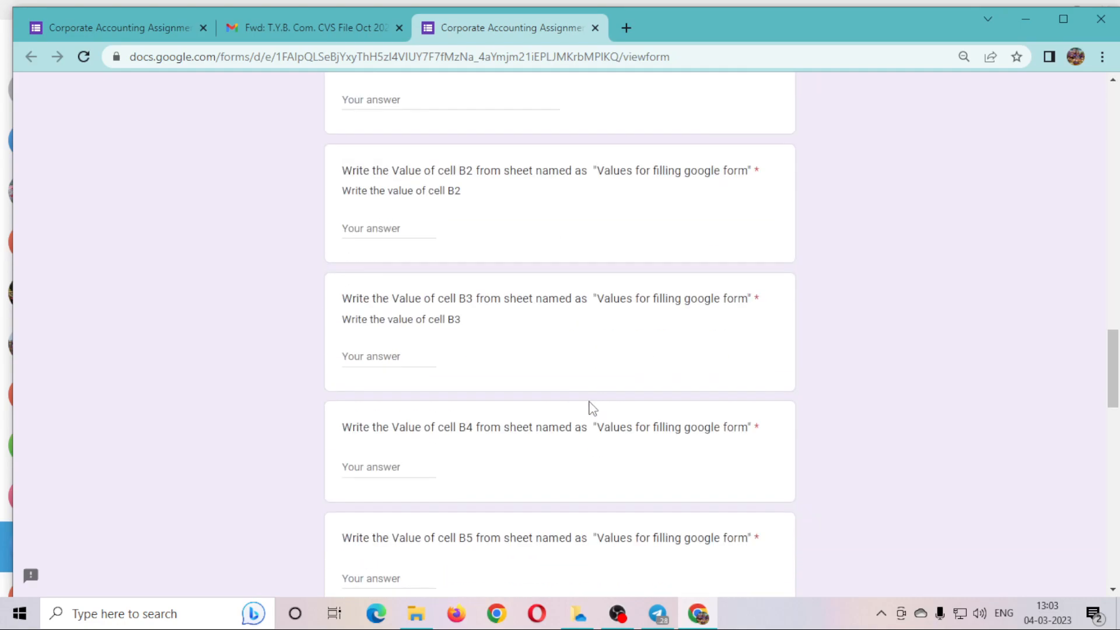
pyautogui.scroll(-15, 589, 407)
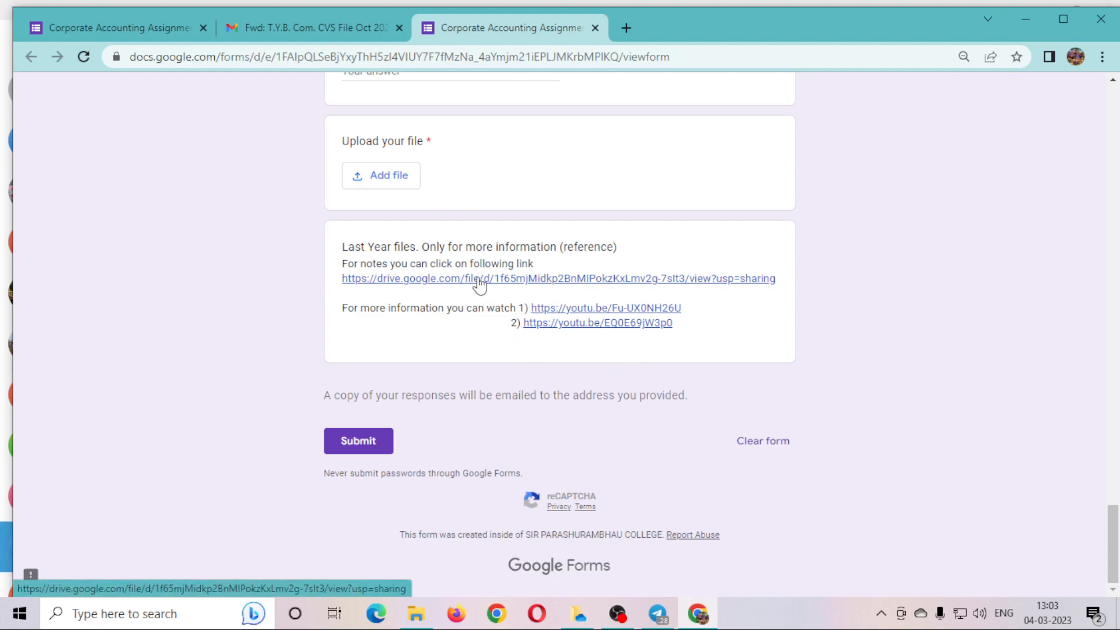
pyautogui.scroll(20, 570, 382)
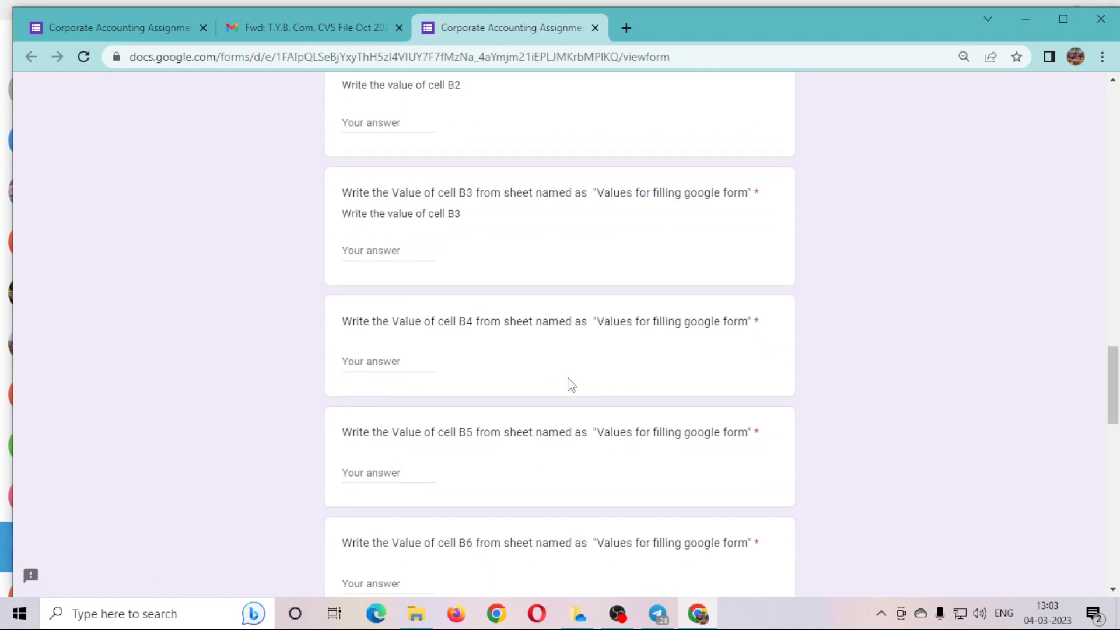
pyautogui.scroll(15, 570, 383)
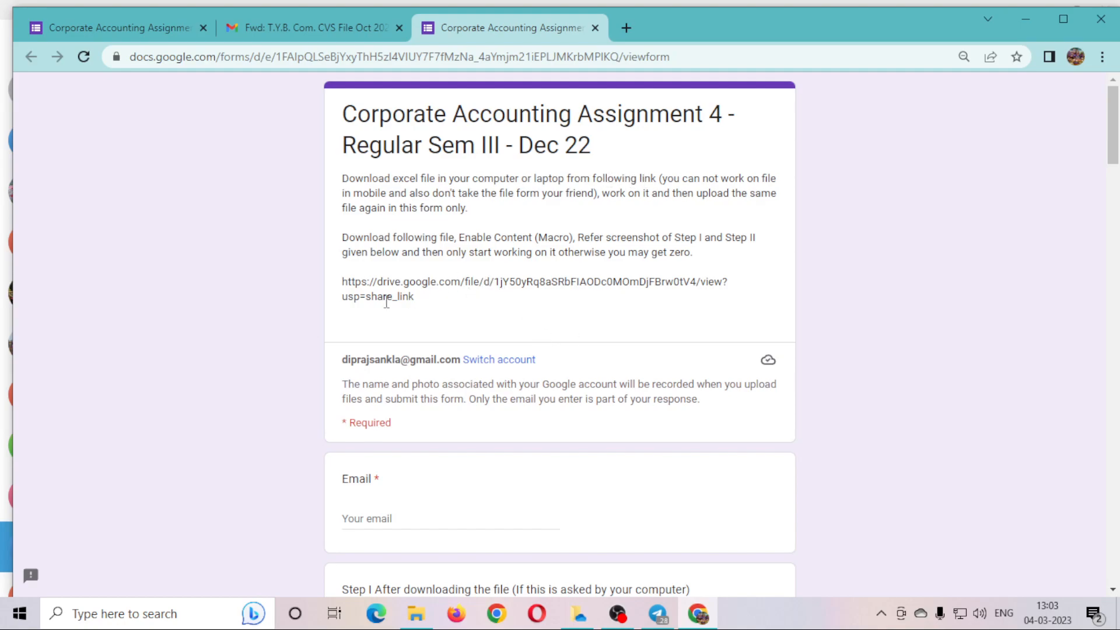
# Select the whole drive.google.com link in the description and copy it.
pyautogui.moveTo(343, 283); pyautogui.dragTo(429, 316)
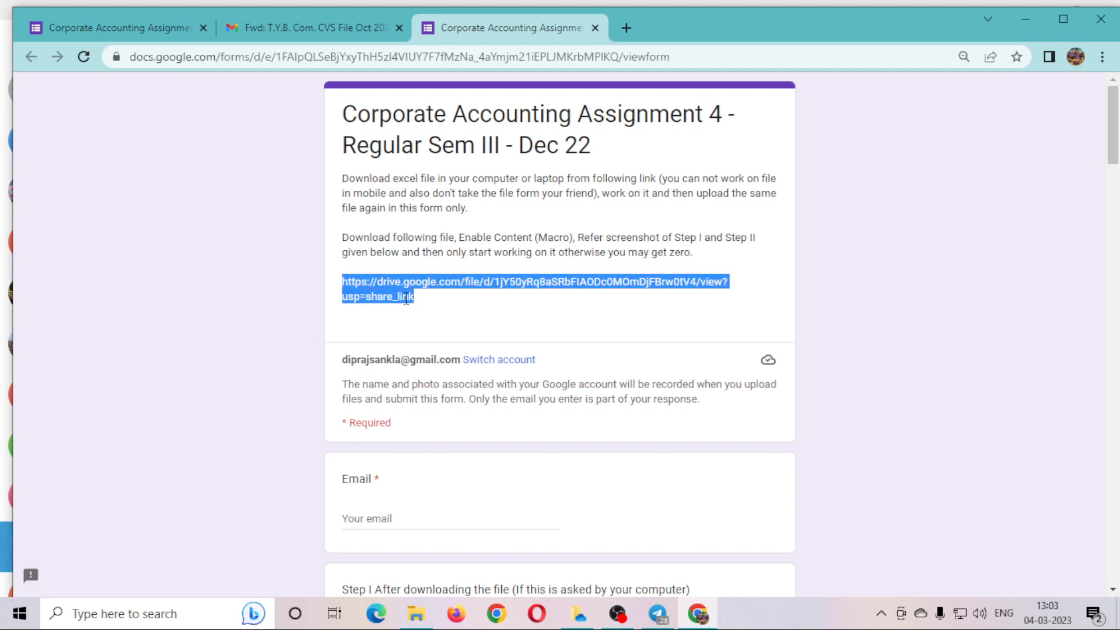
pyautogui.click(414, 302)
pyautogui.tripleClick(412, 302)
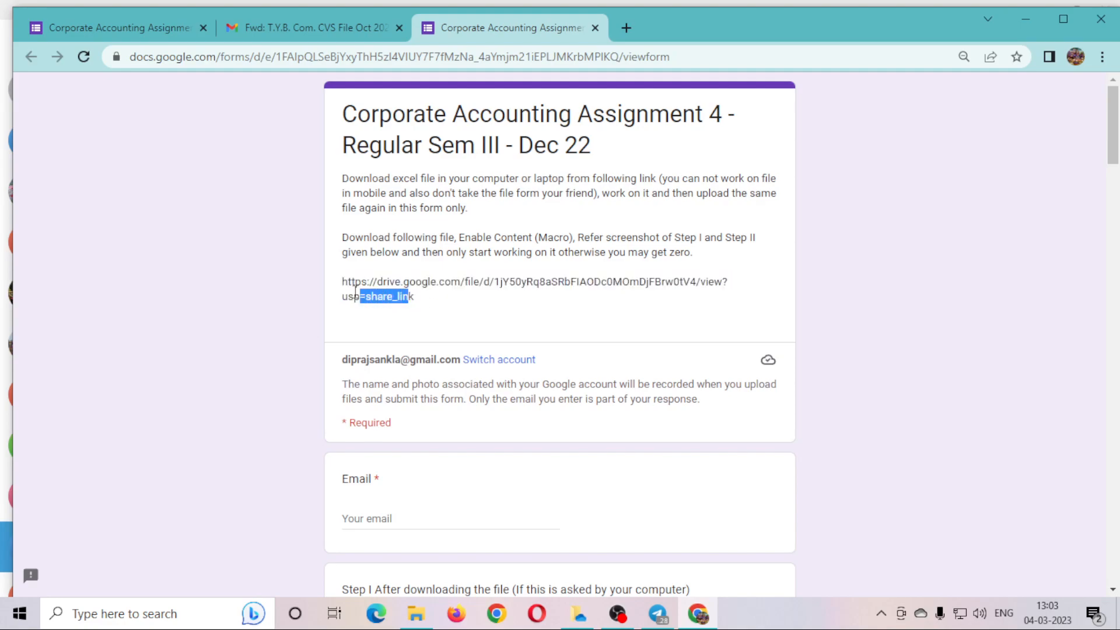
pyautogui.click(415, 303)
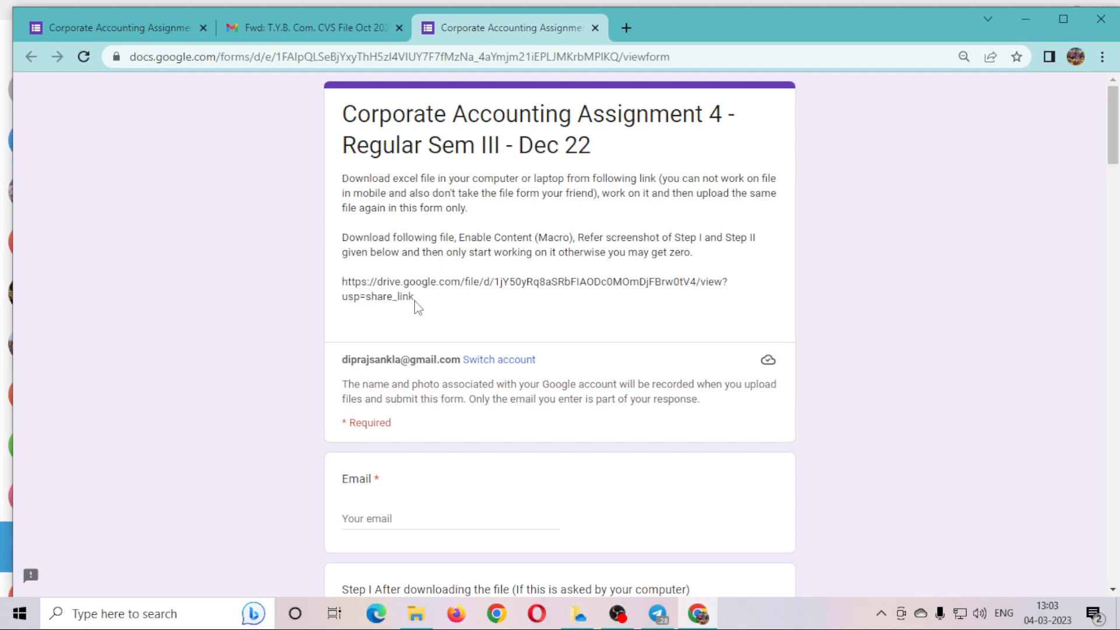
pyautogui.moveTo(415, 302); pyautogui.dragTo(343, 286)
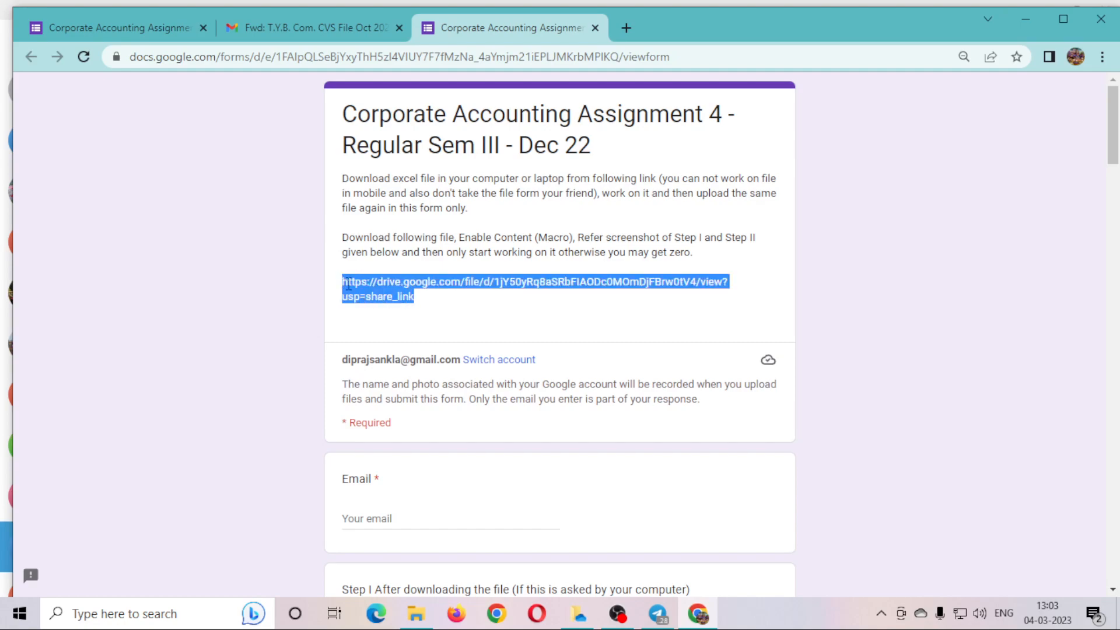
pyautogui.rightClick(369, 293)
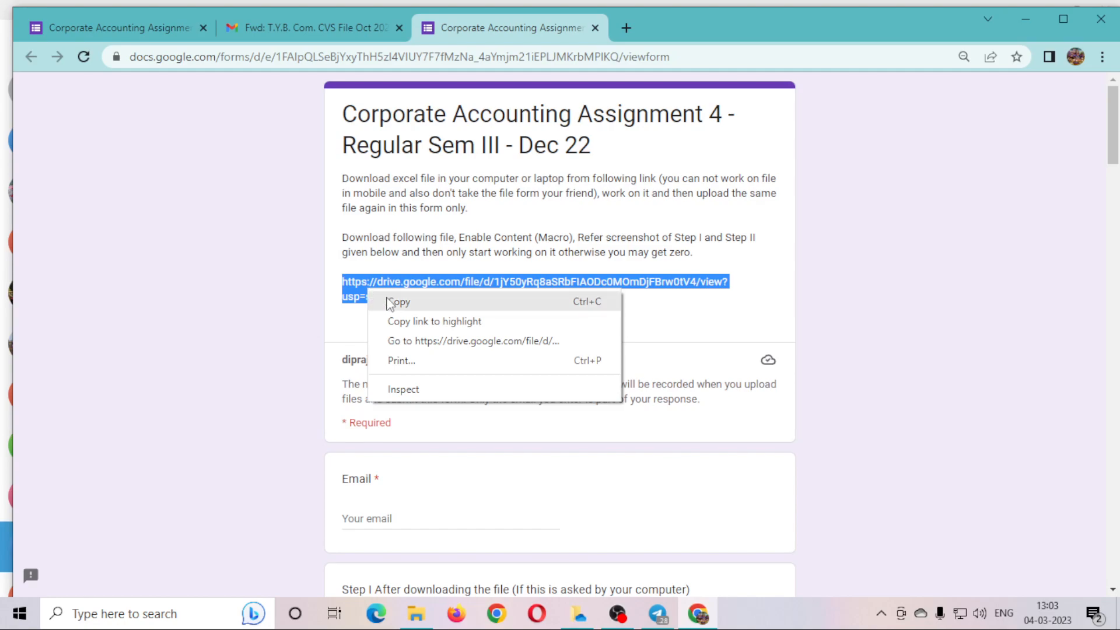
pyautogui.click(399, 301)
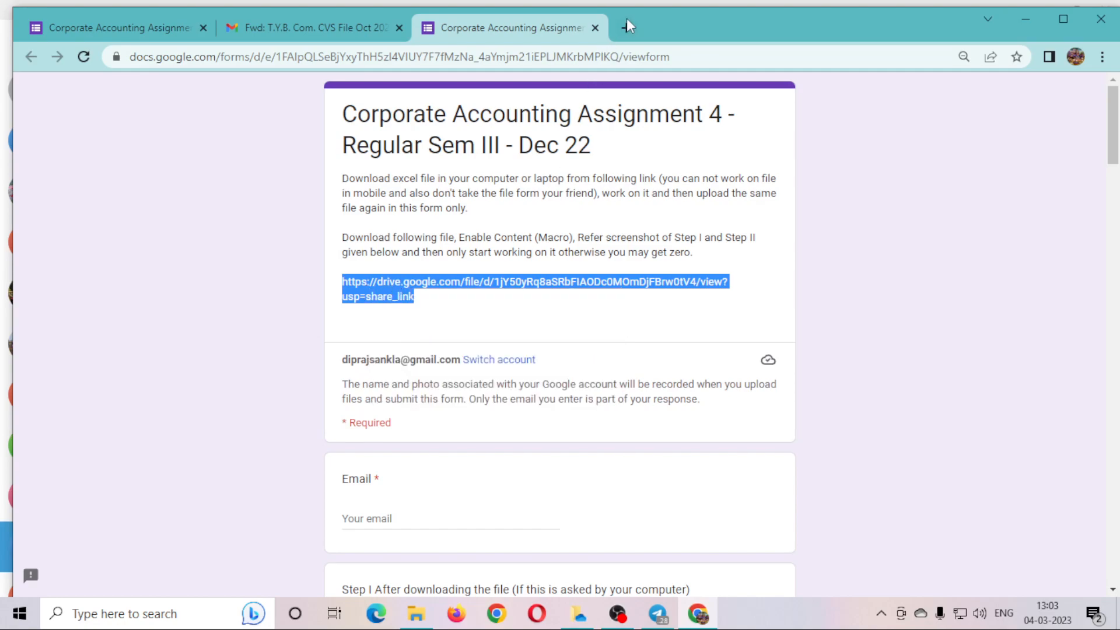
# Paste the copied Drive link into a new browser tab and go to it.
pyautogui.click(627, 28)
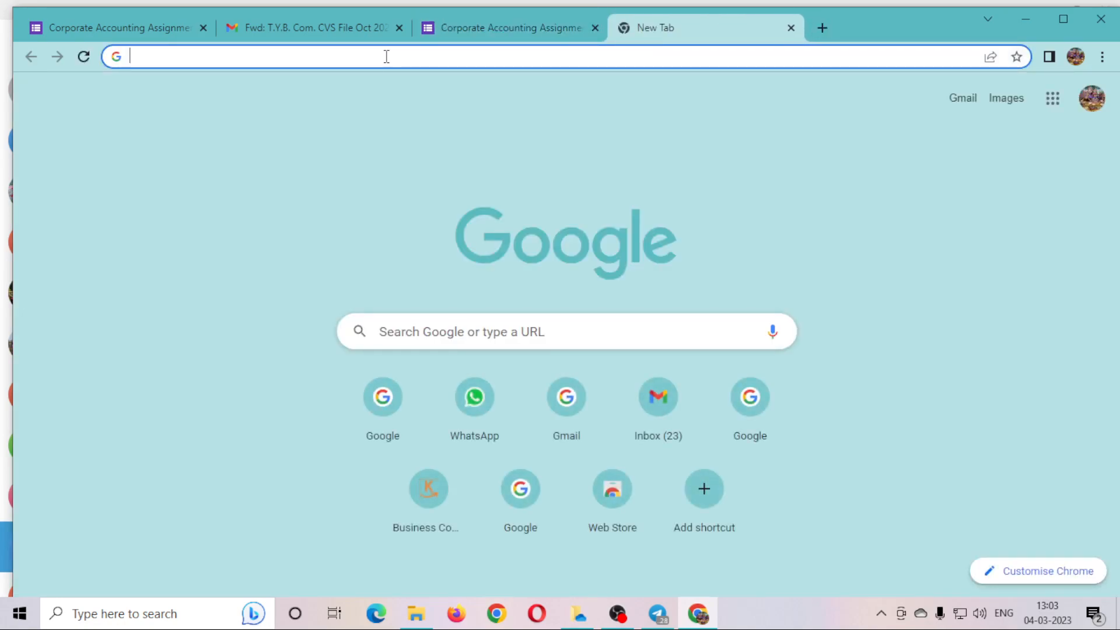
pyautogui.rightClick(385, 56)
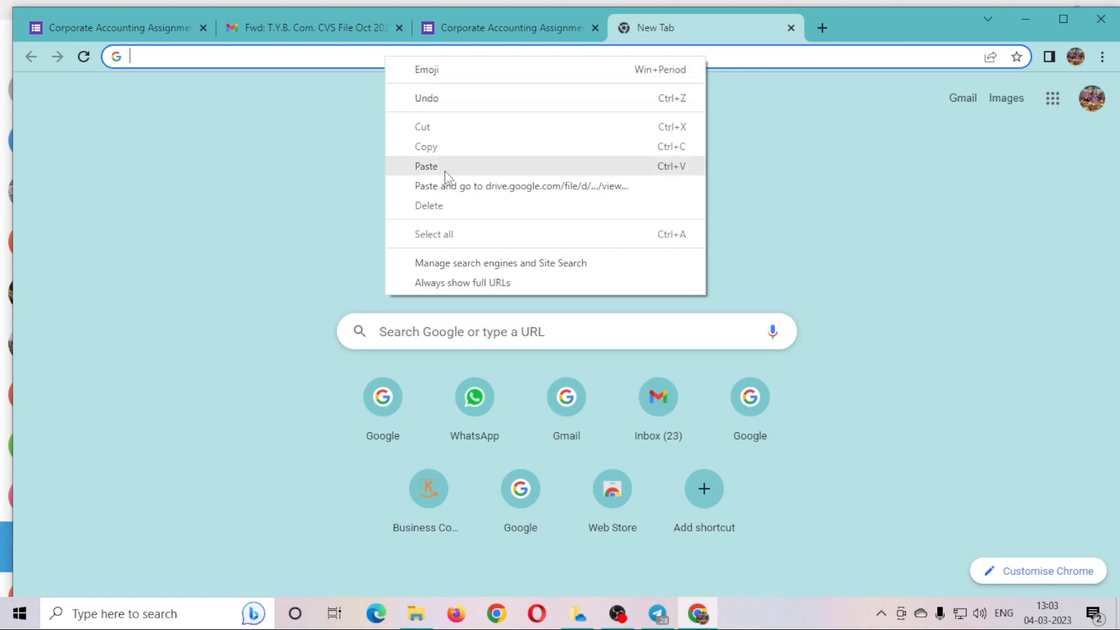
pyautogui.click(445, 168)
pyautogui.press('Return')
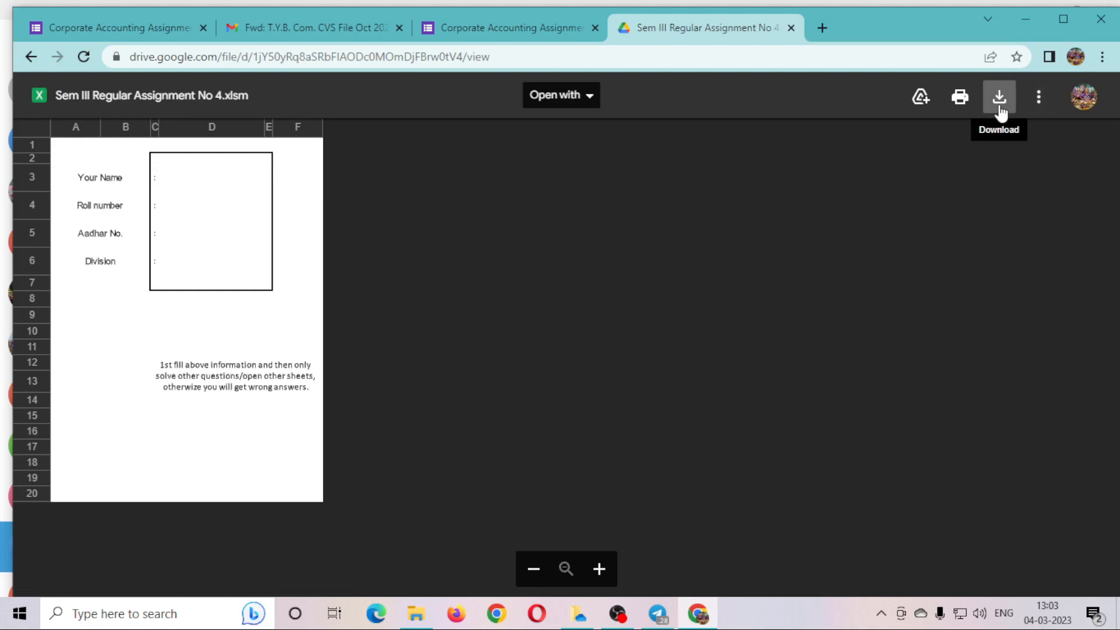
# Star Sem III Regular Assignment No 4.xlsm and look over its name, roll number and Aadhar fields.
pyautogui.click(201, 243)
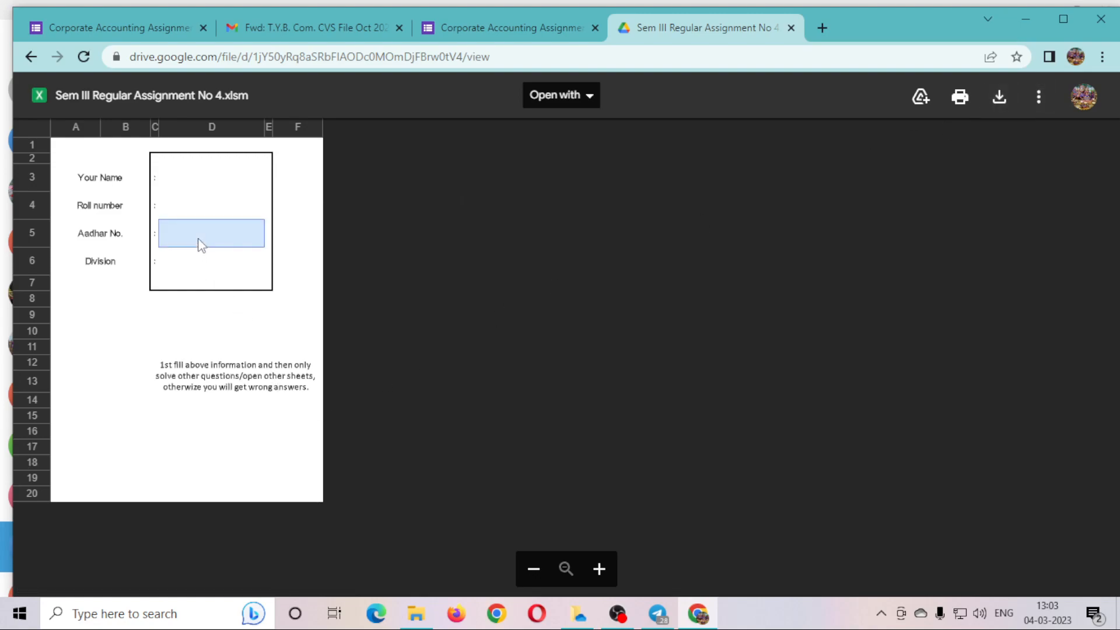
pyautogui.press('s')
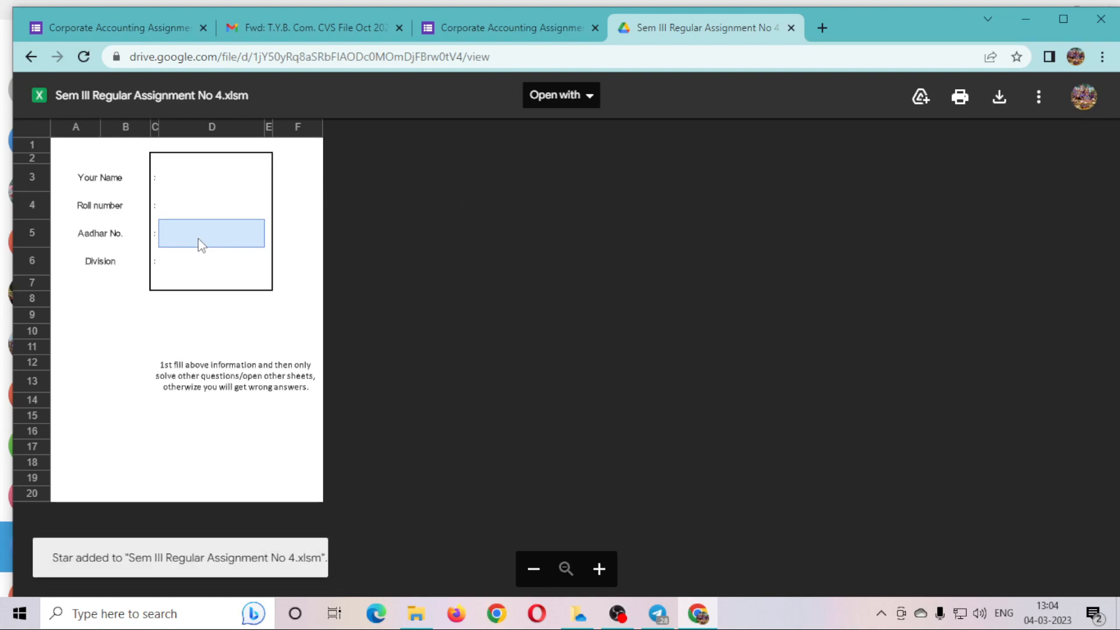
pyautogui.click(188, 173)
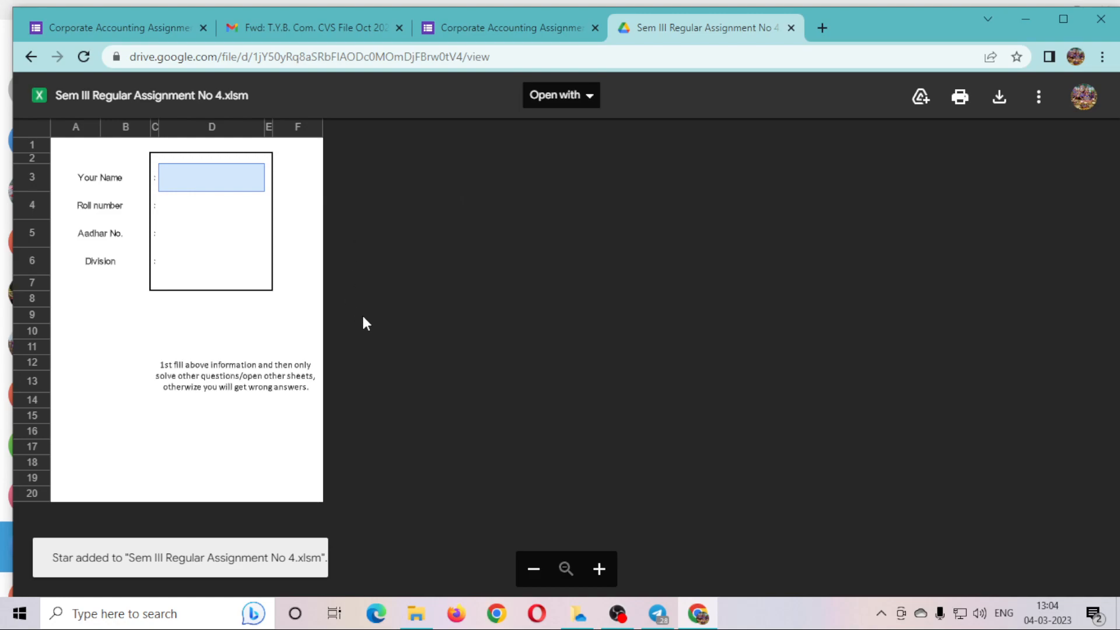
pyautogui.click(221, 216)
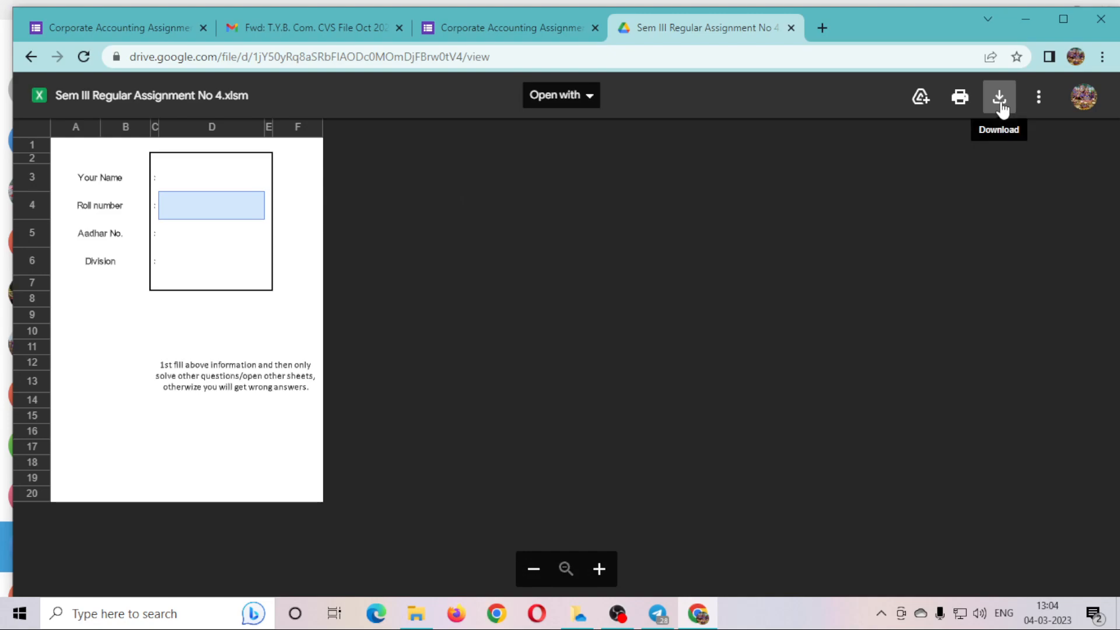
# Download the 106 KB Sem III Regular Assignment No 4.xlsm from the Drive preview.
pyautogui.click(508, 30)
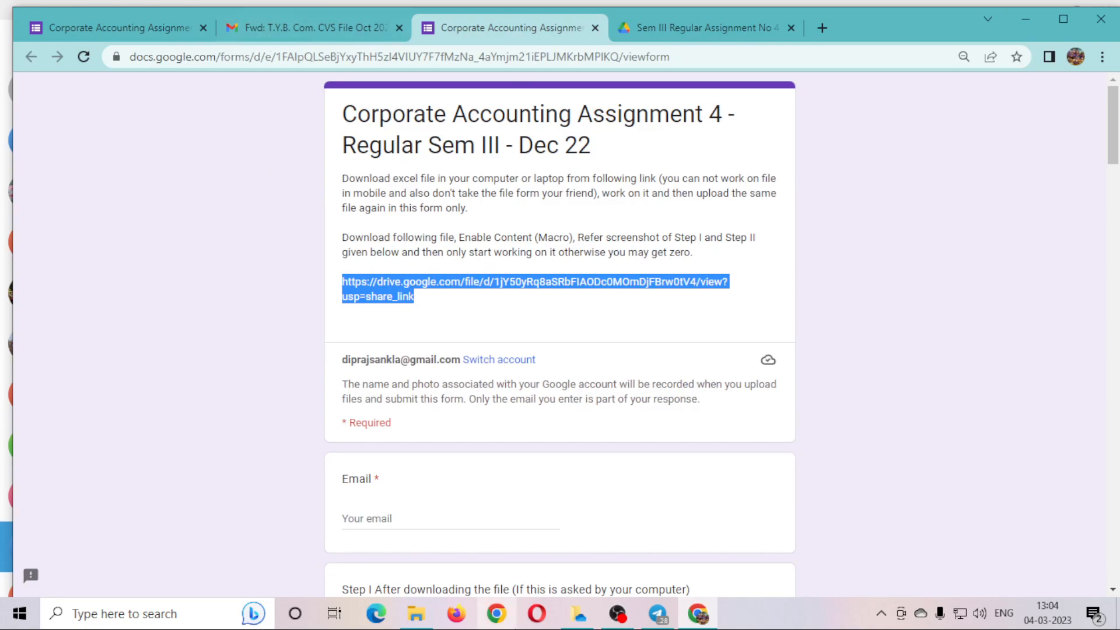
pyautogui.click(658, 614)
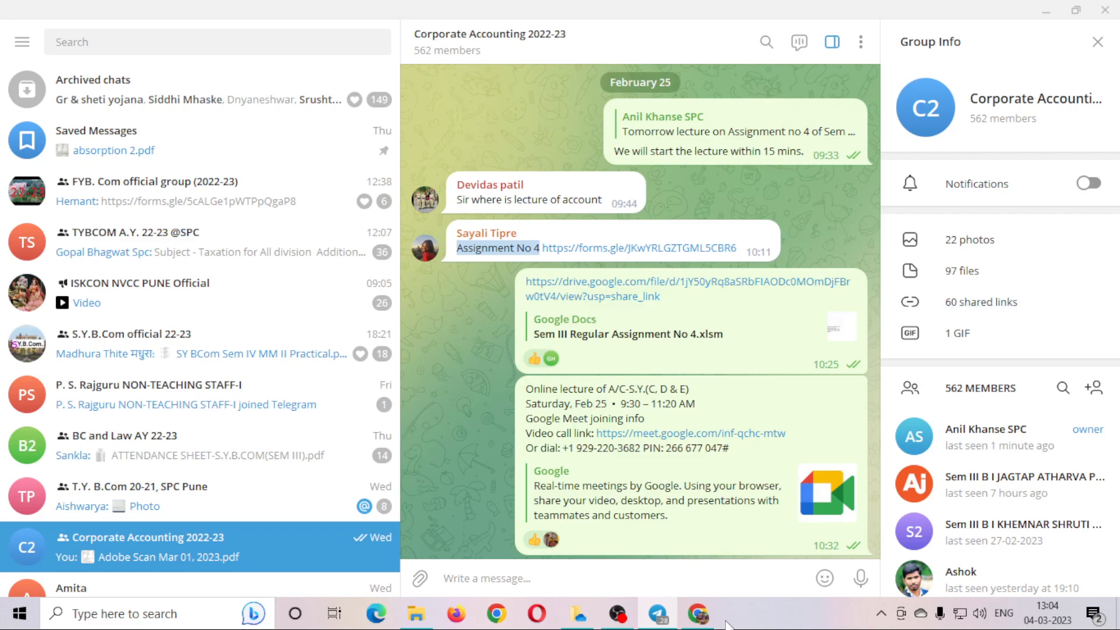
pyautogui.click(700, 614)
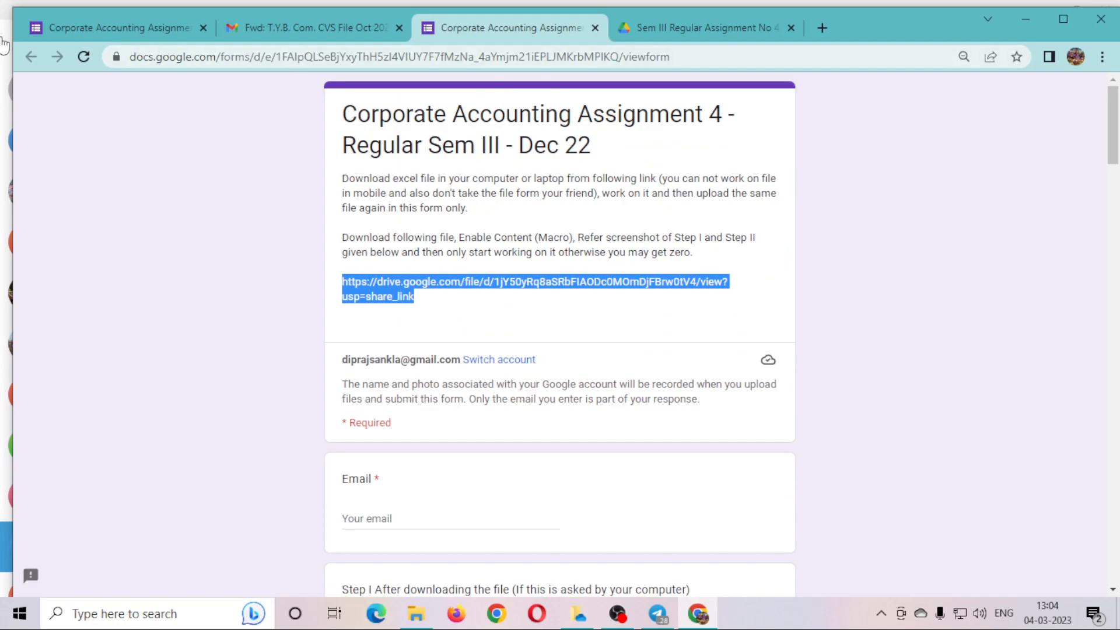
pyautogui.click(683, 25)
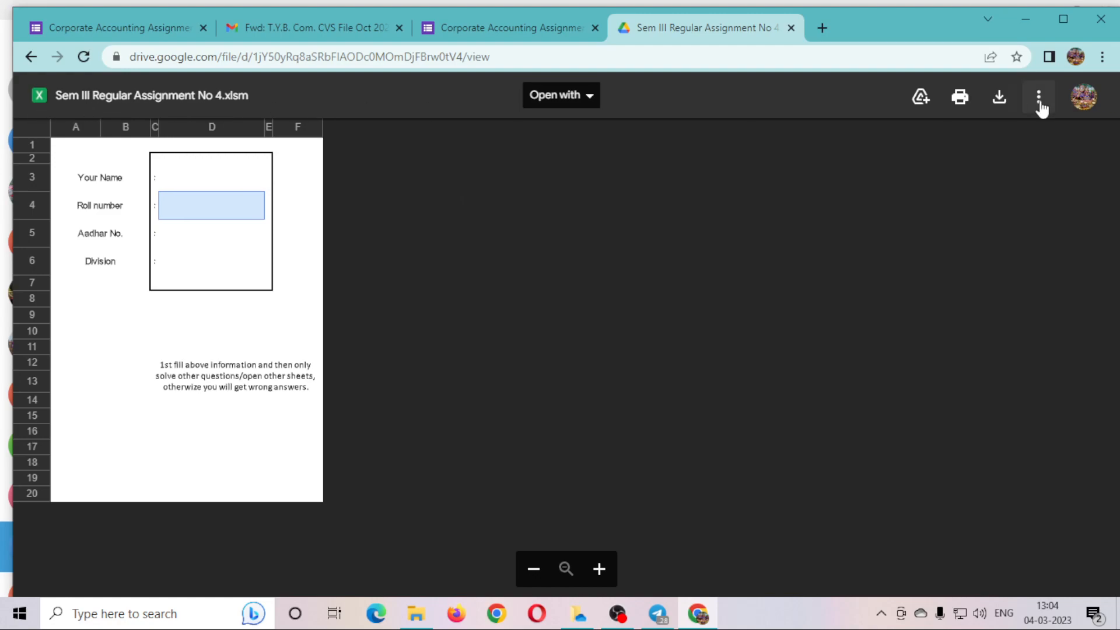
pyautogui.click(1001, 103)
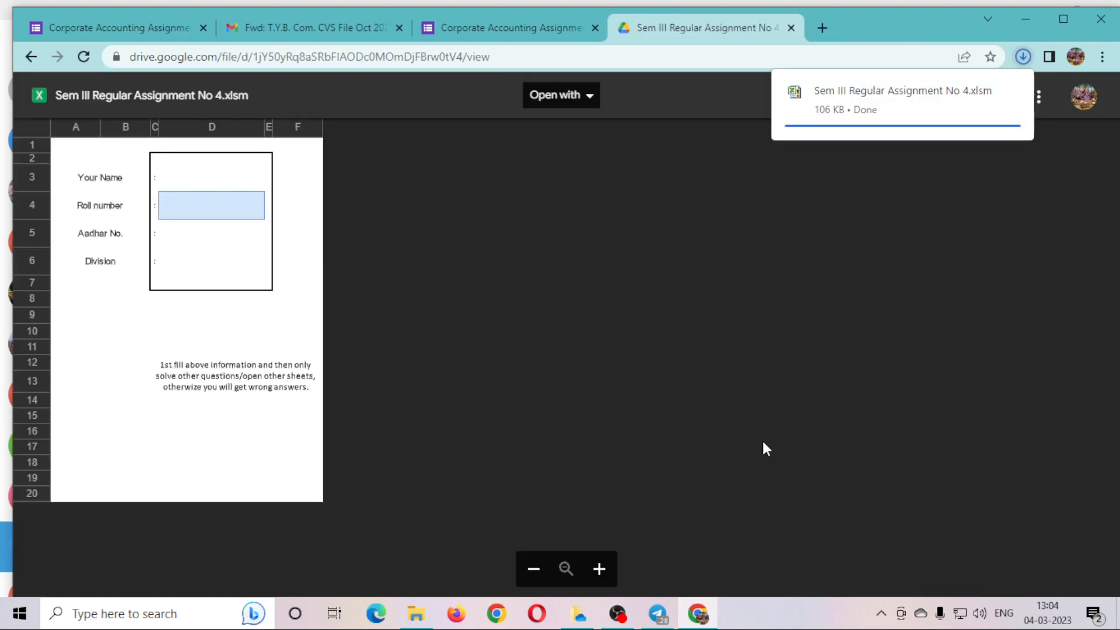
pyautogui.moveTo(859, 135)
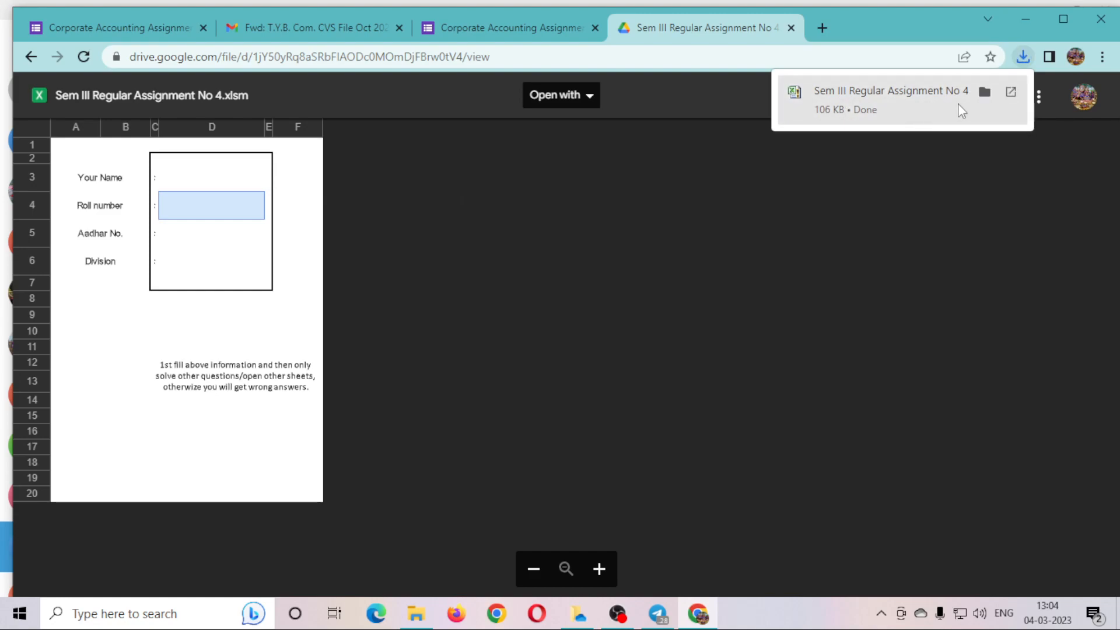
# Open the downloaded workbook in Excel and dismiss the Office activation notice.
pyautogui.click(913, 105)
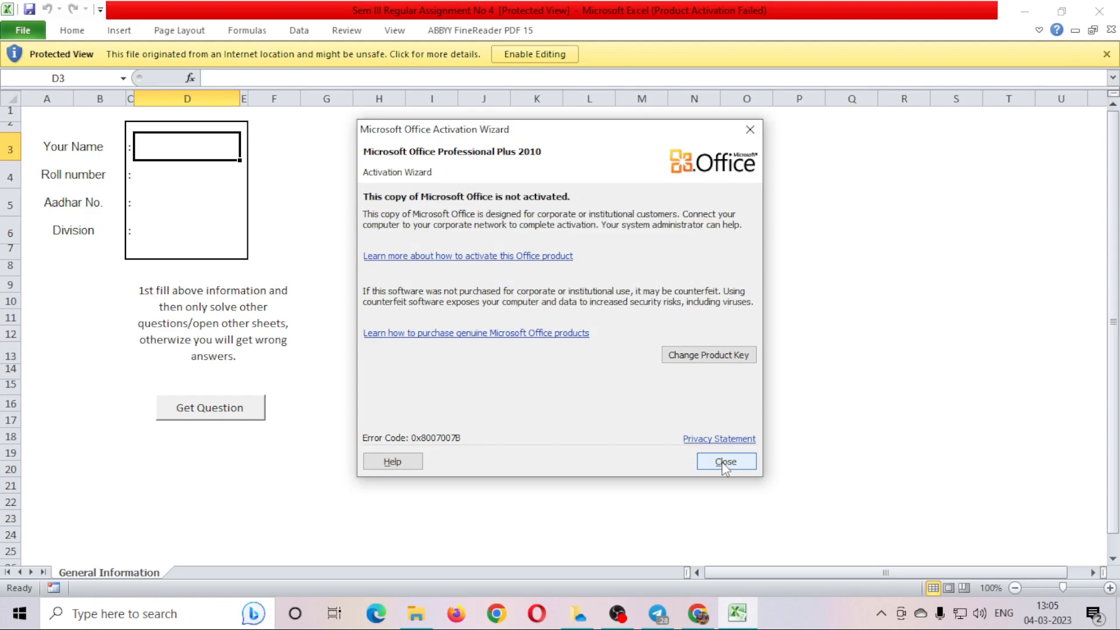
pyautogui.click(722, 461)
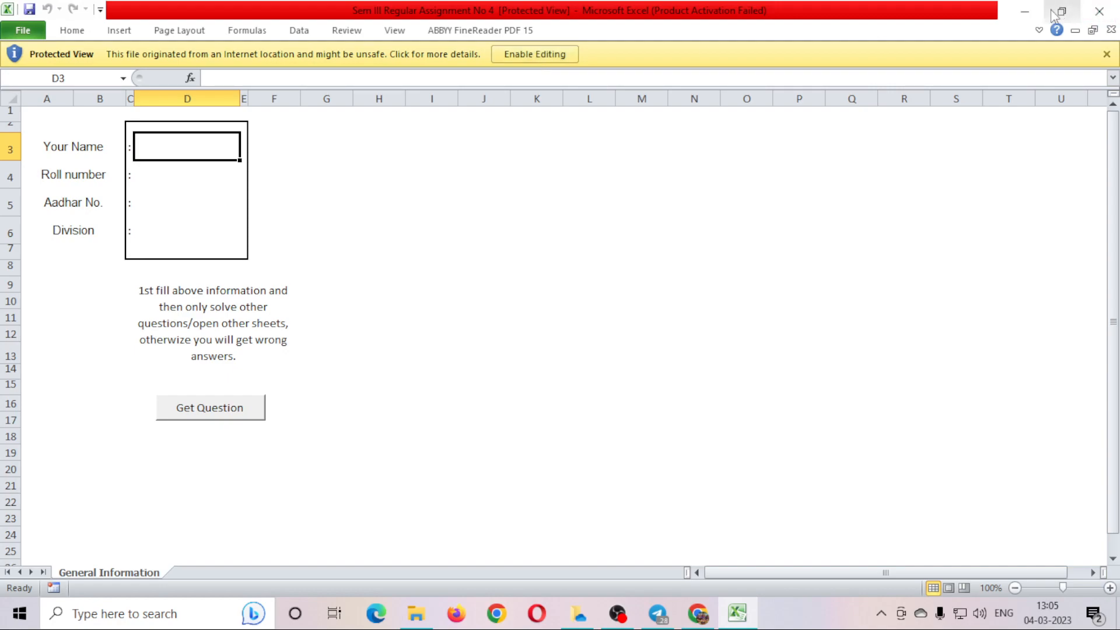
# Close Excel and open the Downloads folder holding the workbook from Chrome's downloads list.
pyautogui.click(1099, 12)
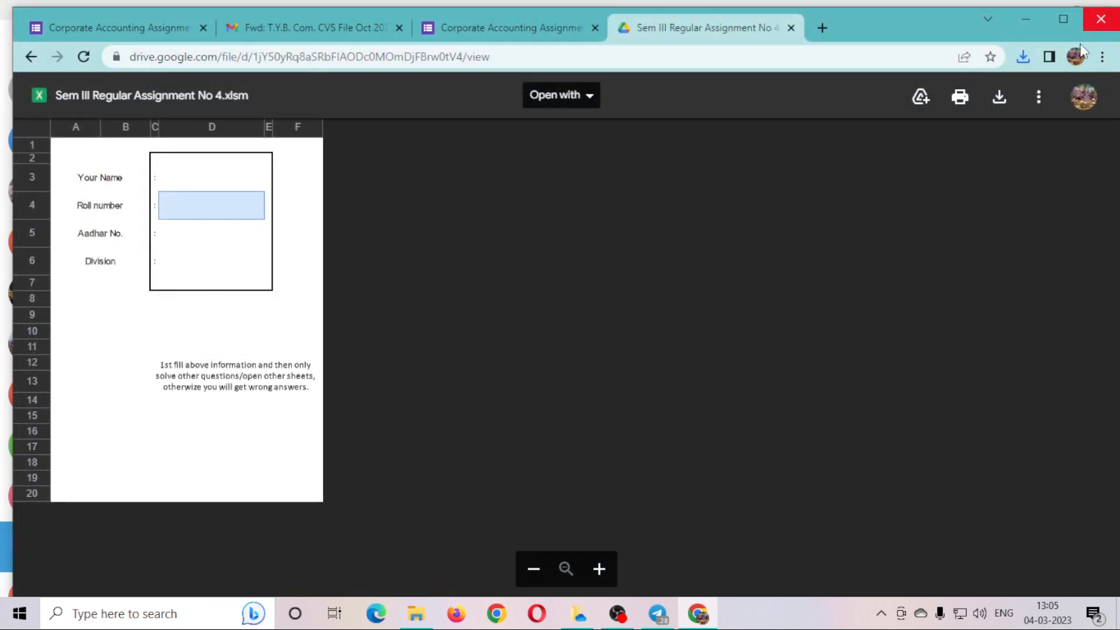
pyautogui.click(1027, 58)
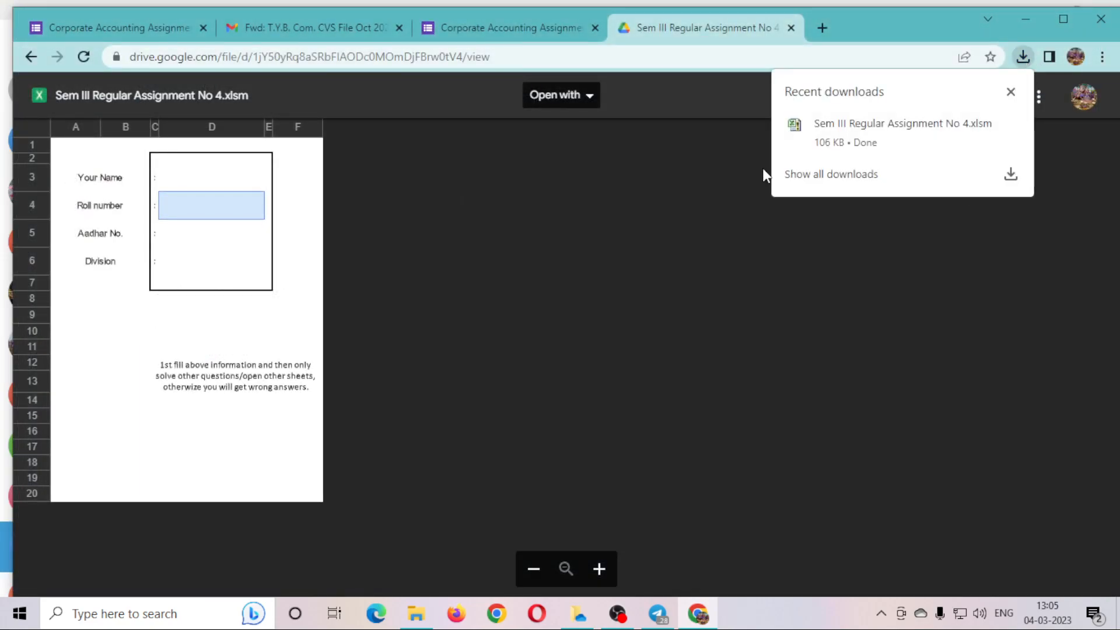
pyautogui.click(822, 175)
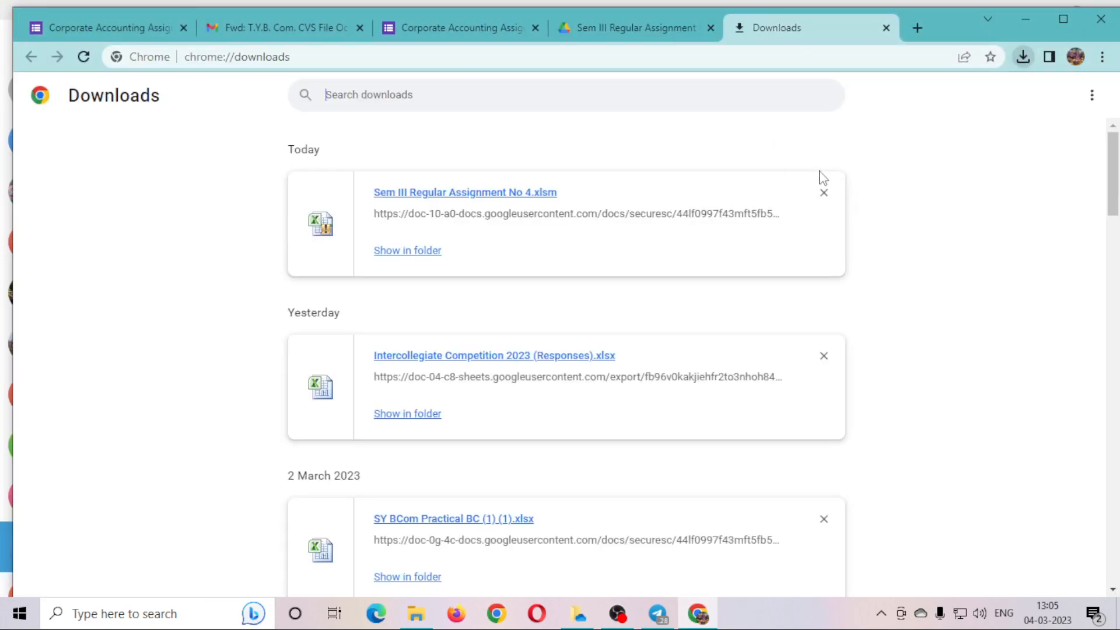
pyautogui.click(396, 257)
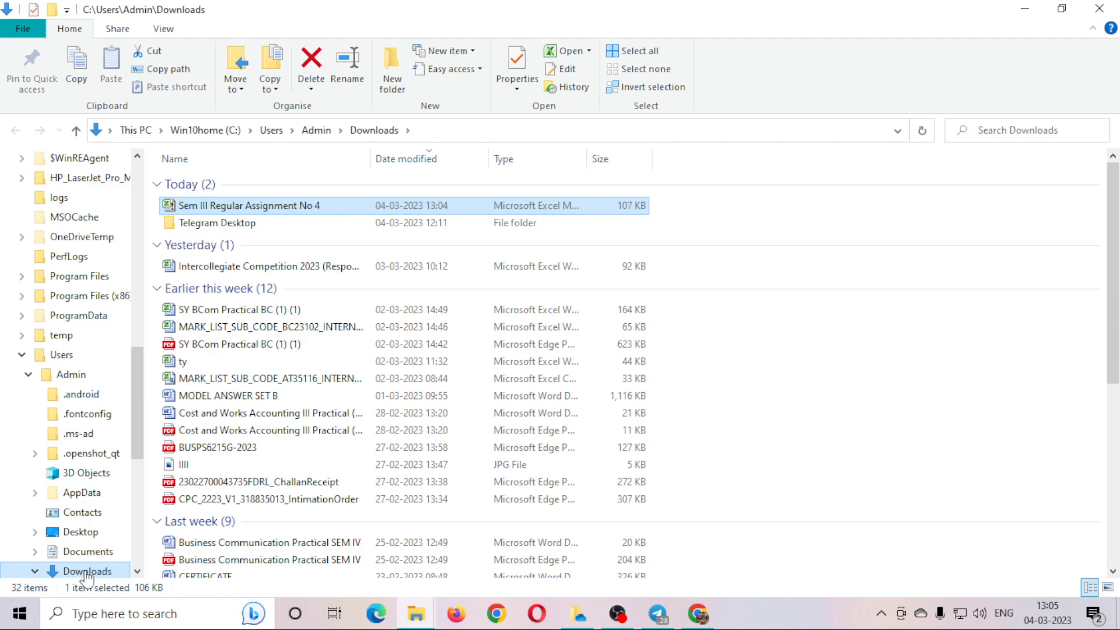
# Unblock the downloaded workbook in its Properties General tab, then bring OBS Studio forward.
pyautogui.rightClick(243, 212)
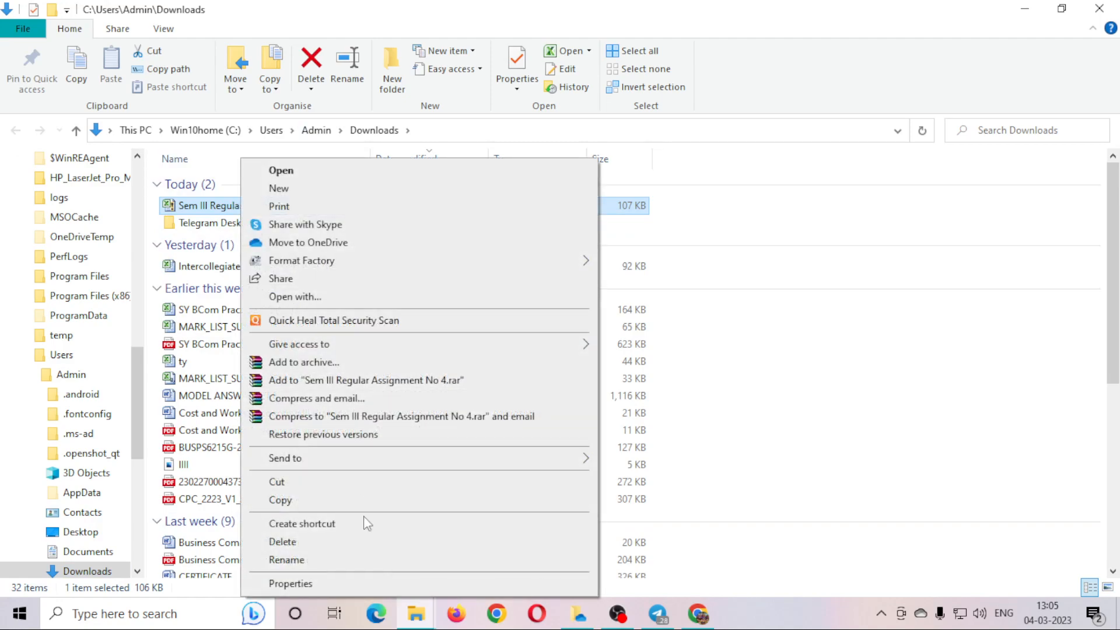
pyautogui.click(317, 584)
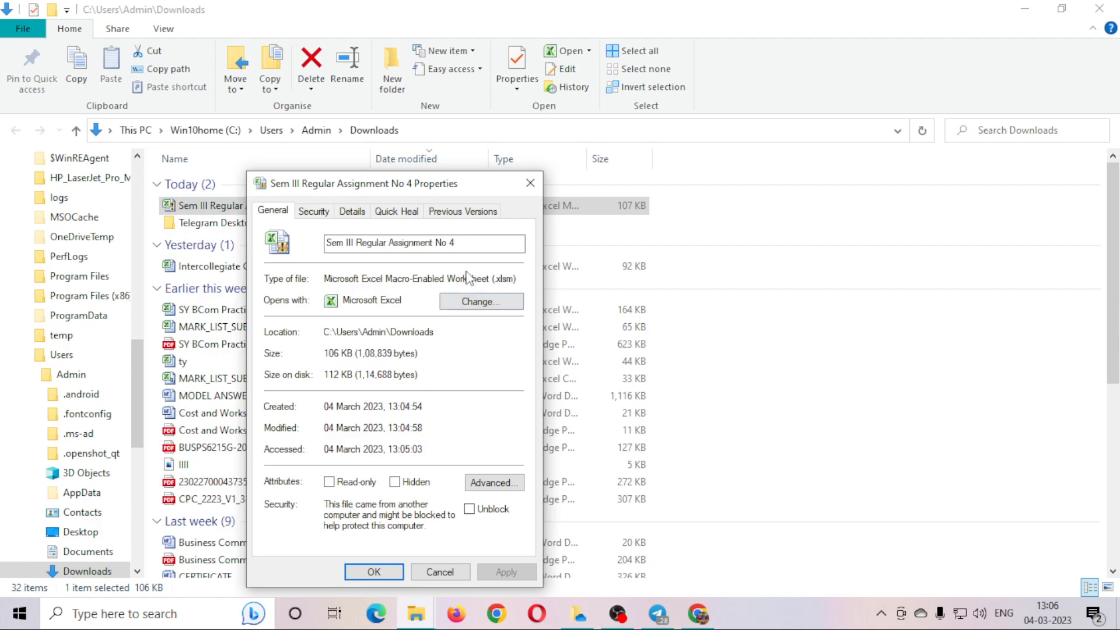
pyautogui.click(318, 213)
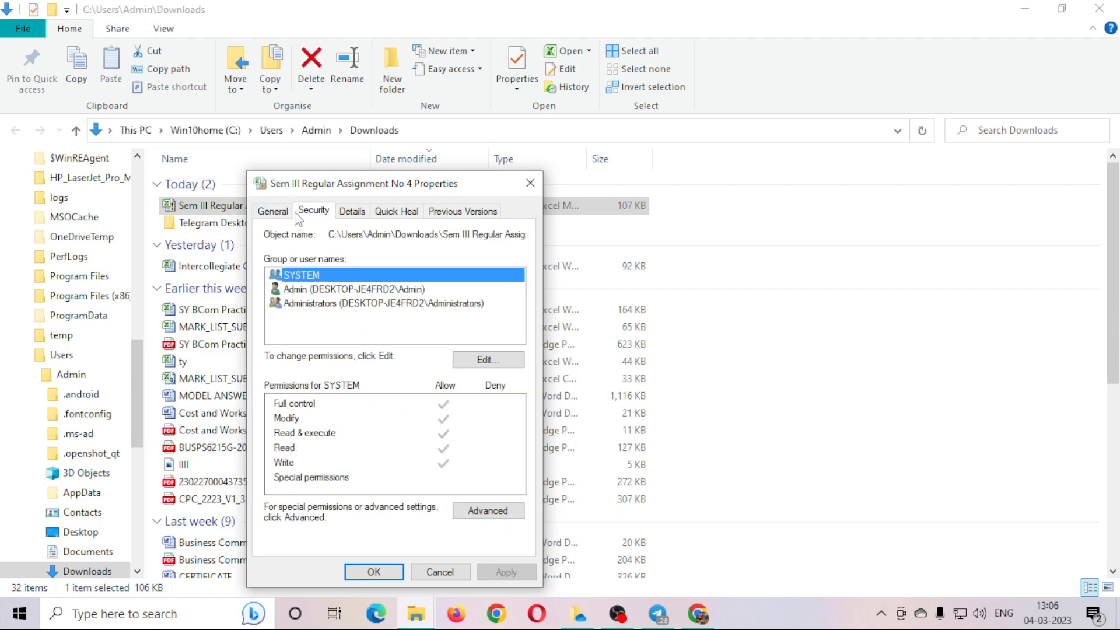
pyautogui.click(275, 214)
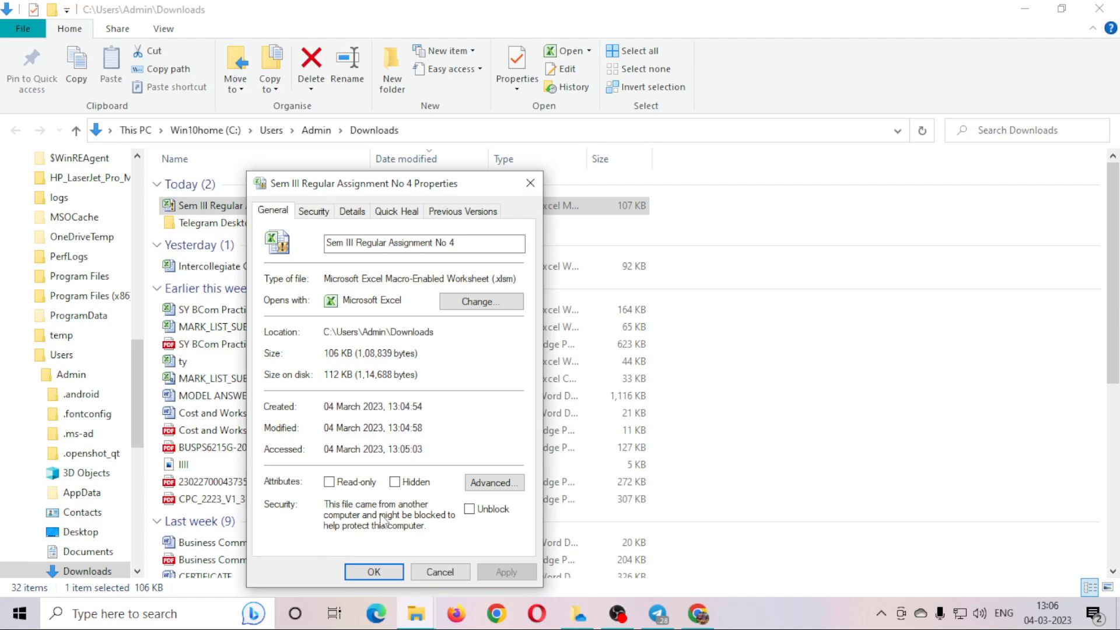
pyautogui.click(470, 509)
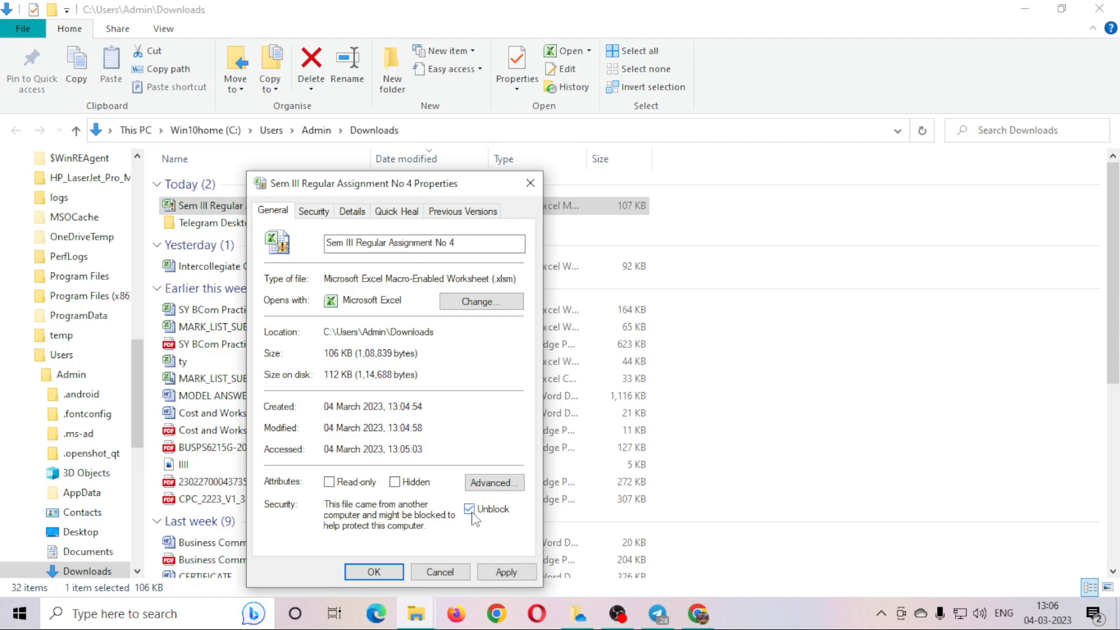
pyautogui.click(506, 573)
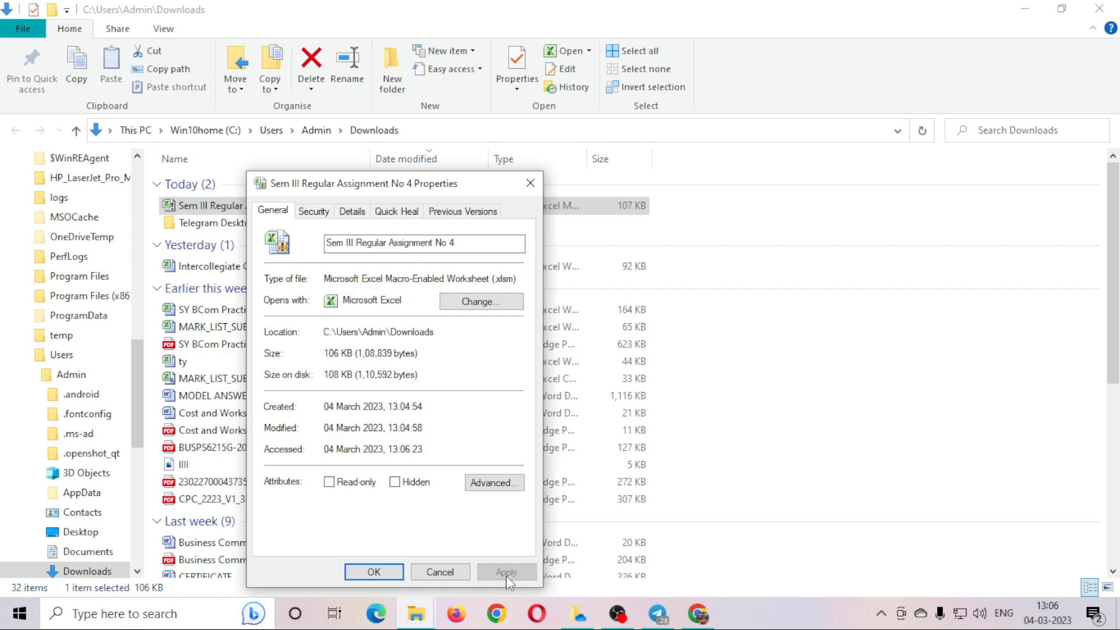
pyautogui.click(376, 573)
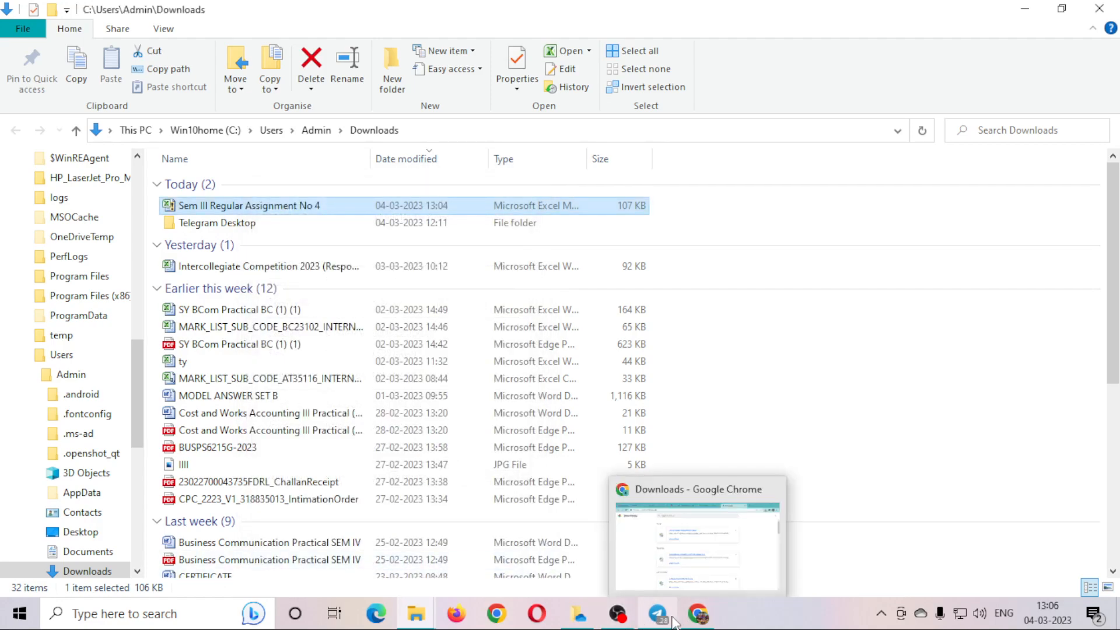
pyautogui.click(635, 617)
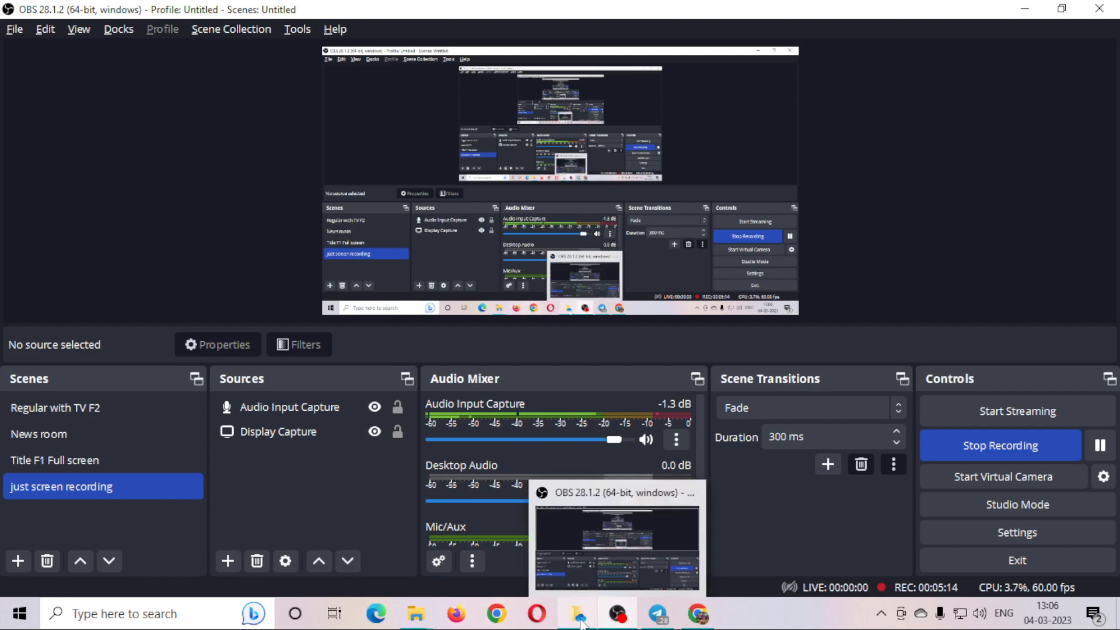
# Return to the Downloads folder window in File Explorer.
pyautogui.moveTo(416, 614)
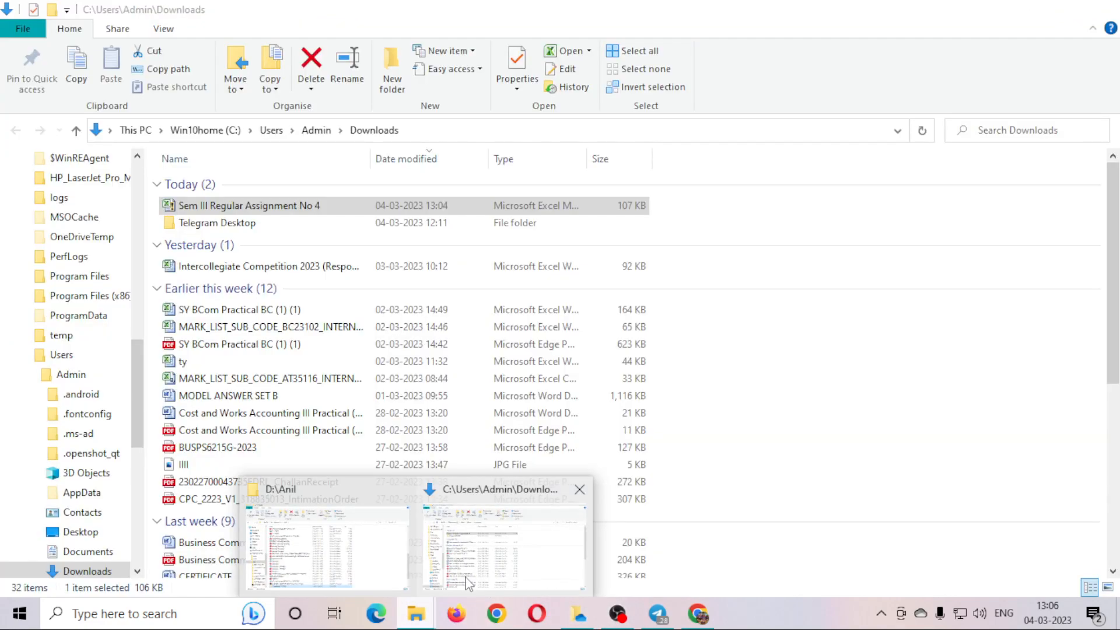
pyautogui.click(468, 582)
pyautogui.moveTo(416, 613)
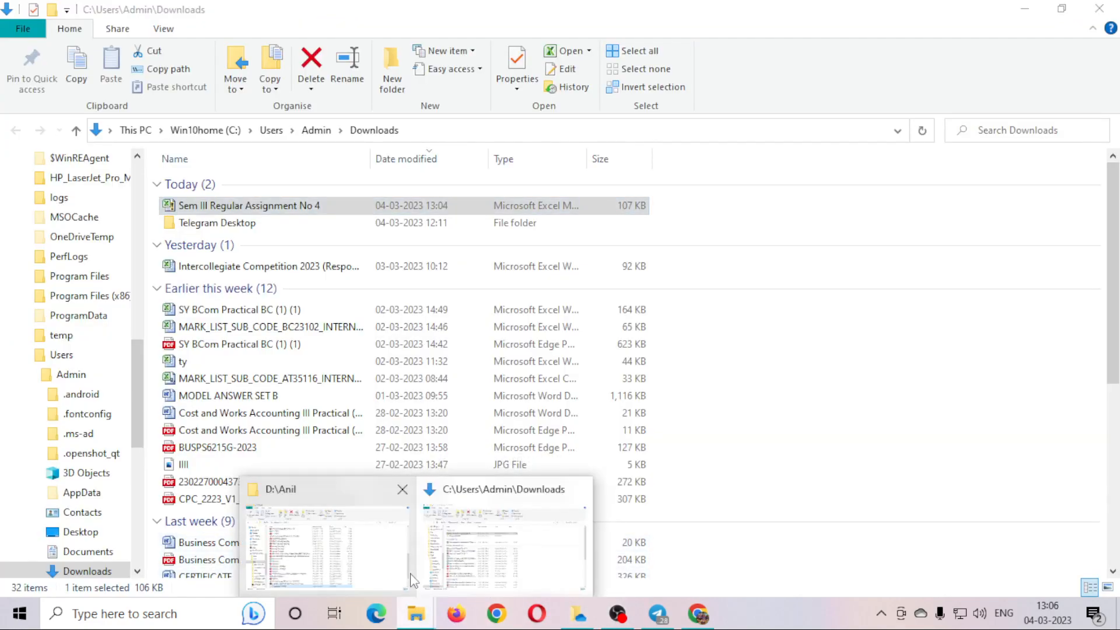
pyautogui.click(377, 558)
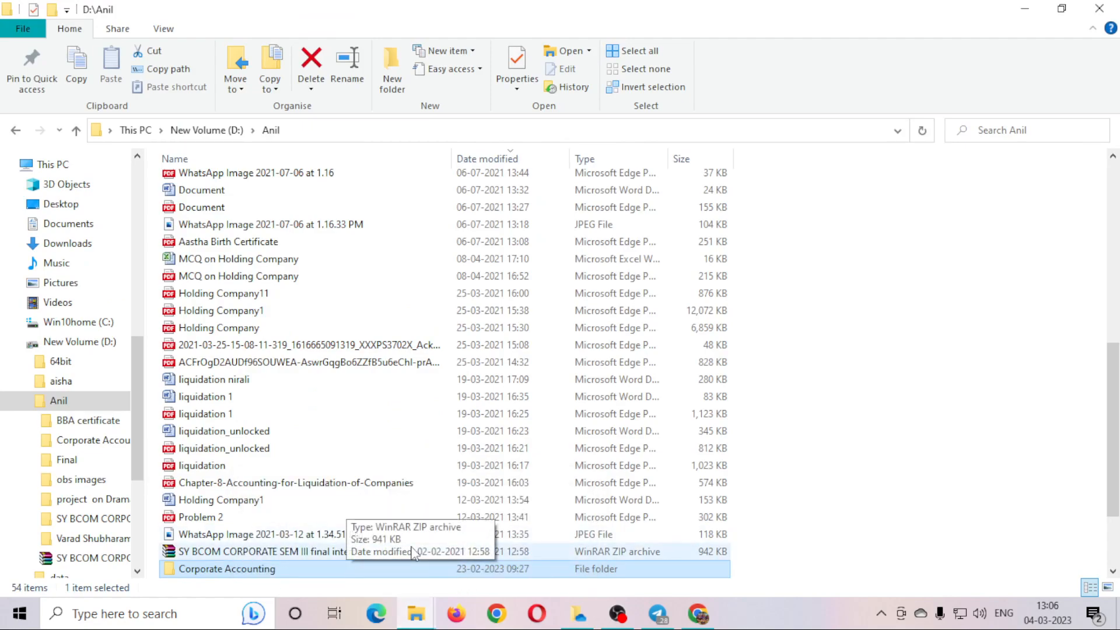
pyautogui.moveTo(416, 613)
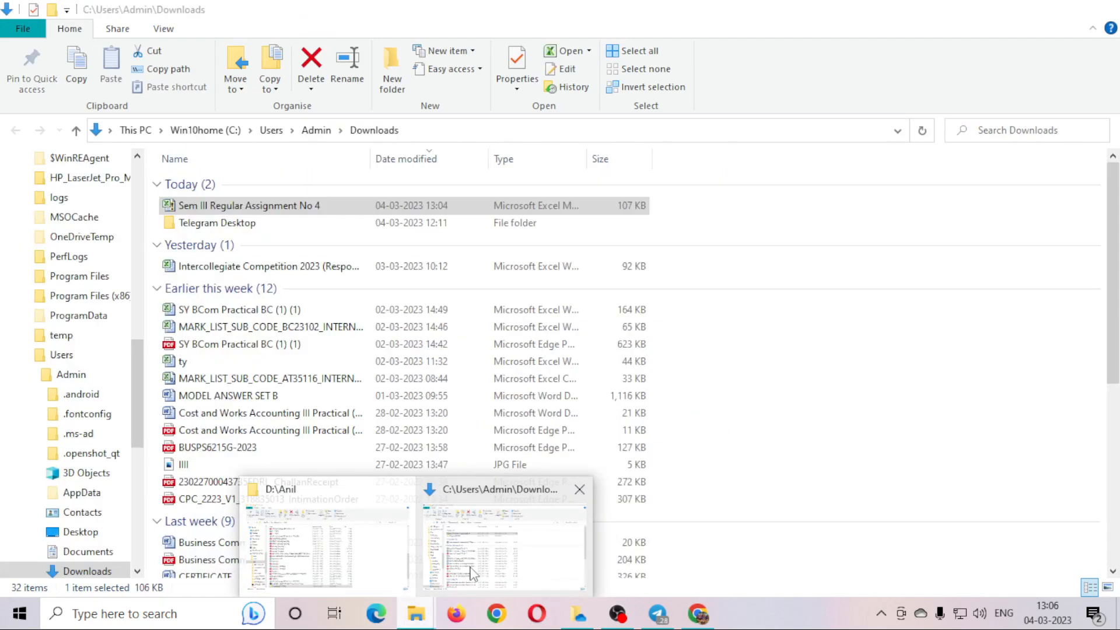
pyautogui.click(474, 575)
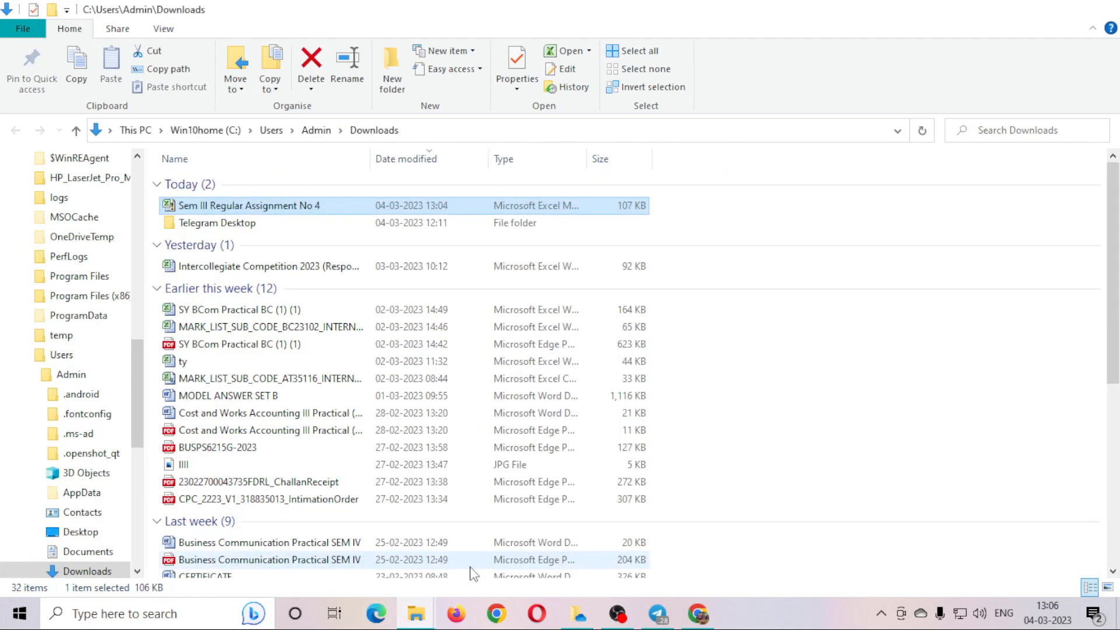
# Confirm the workbook's properties no longer show the blocked note, then open it in Excel.
pyautogui.rightClick(253, 207)
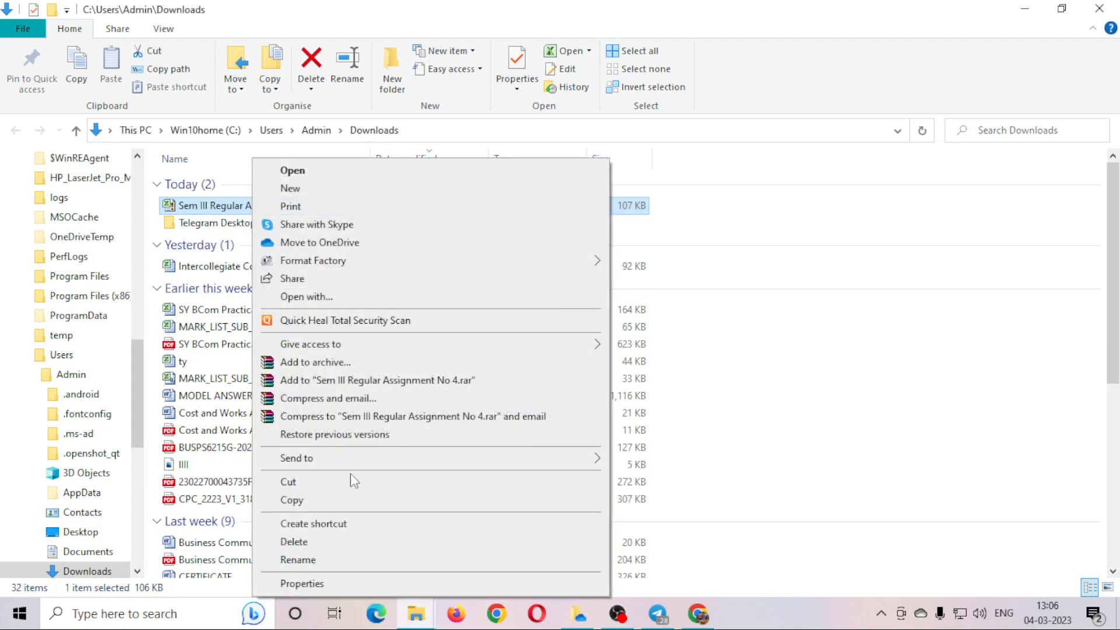
pyautogui.click(359, 583)
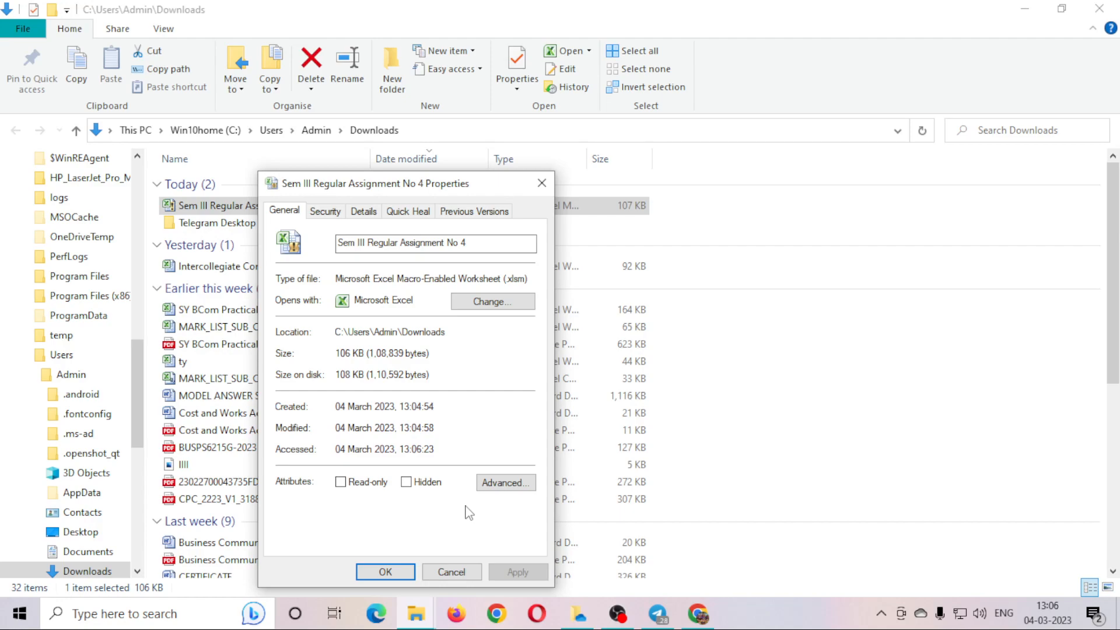
pyautogui.click(403, 572)
pyautogui.doubleClick(341, 207)
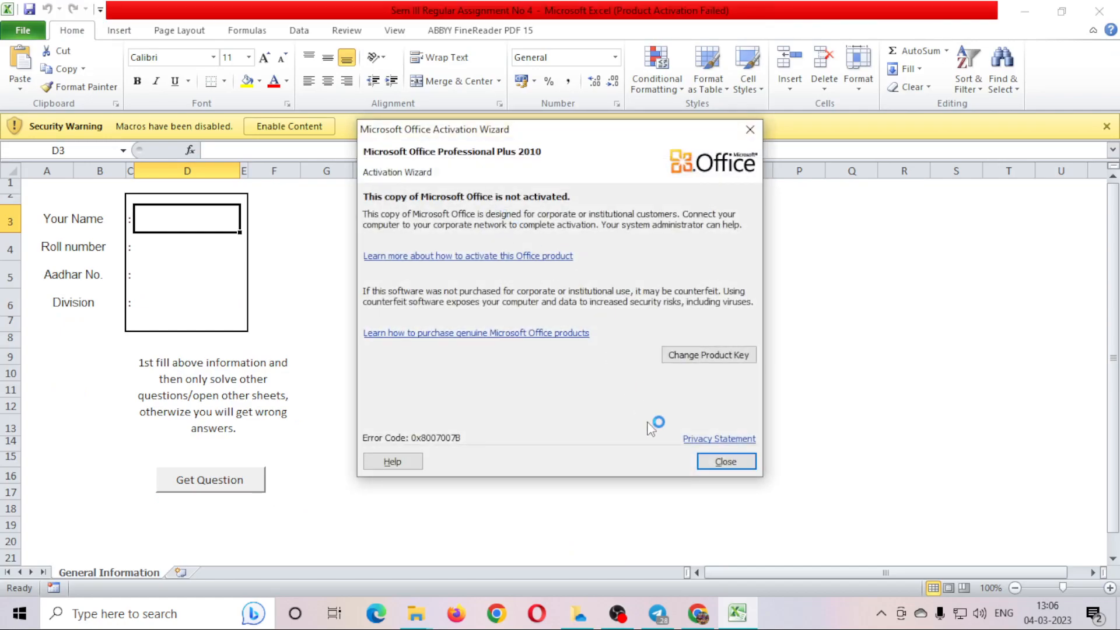
# Dismiss the Office activation notice and enable the workbook's macros.
pyautogui.click(722, 463)
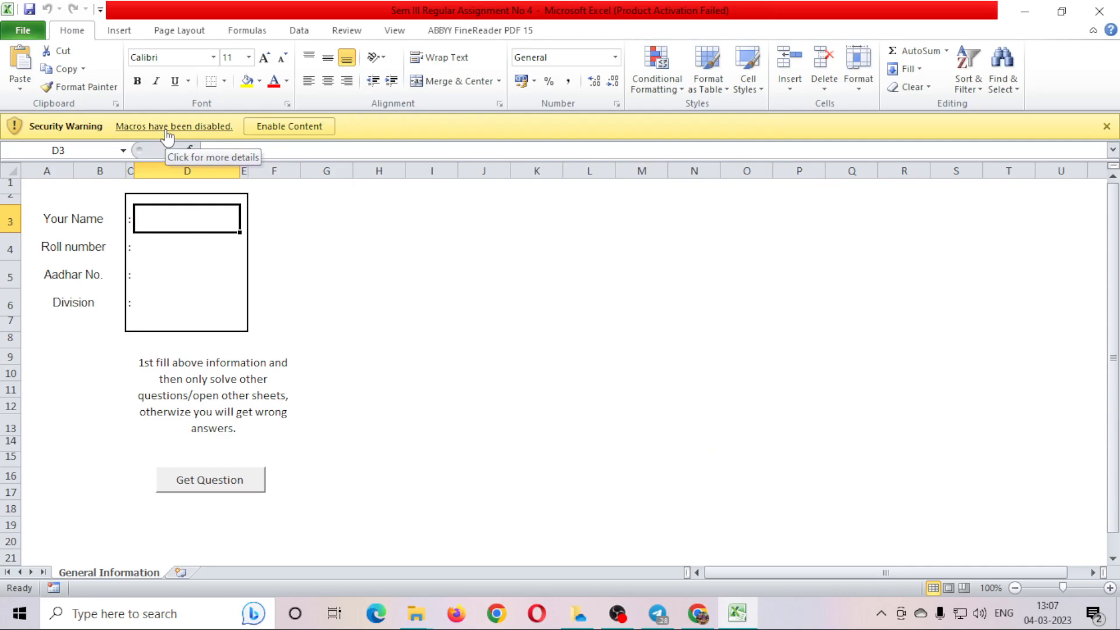
pyautogui.click(298, 129)
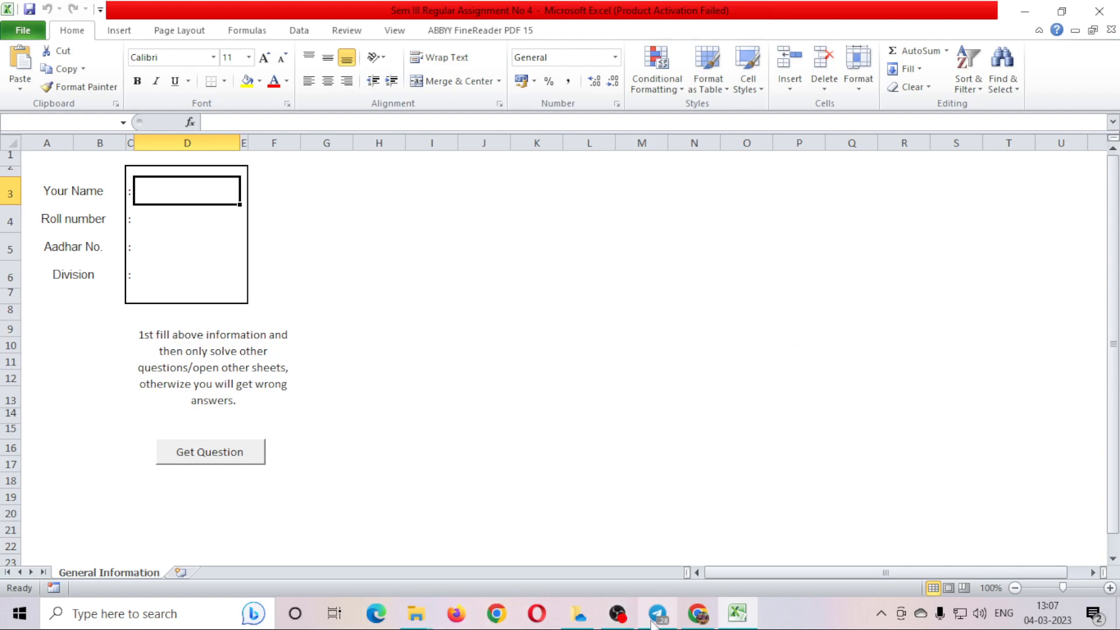
pyautogui.moveTo(654, 620)
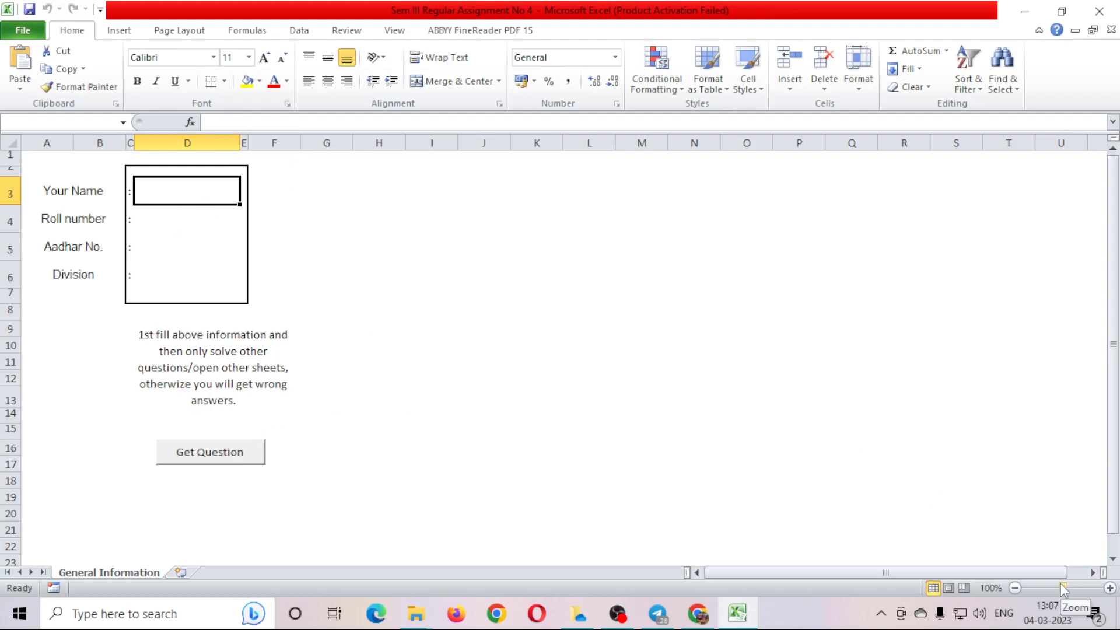
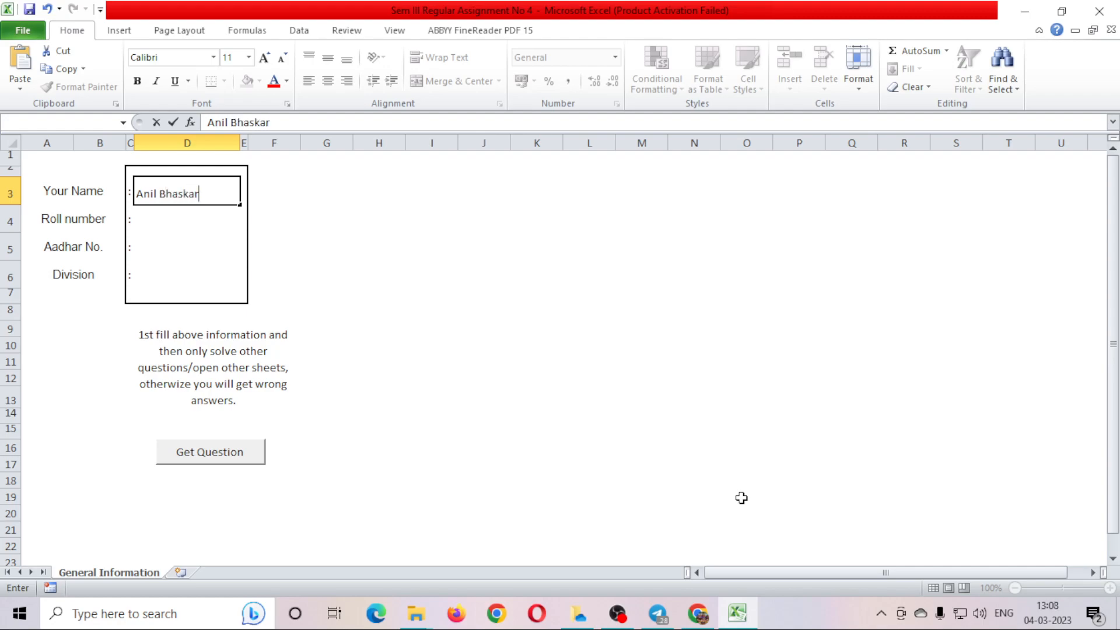
# Enter the student's full name in D3.
pyautogui.click(160, 214)
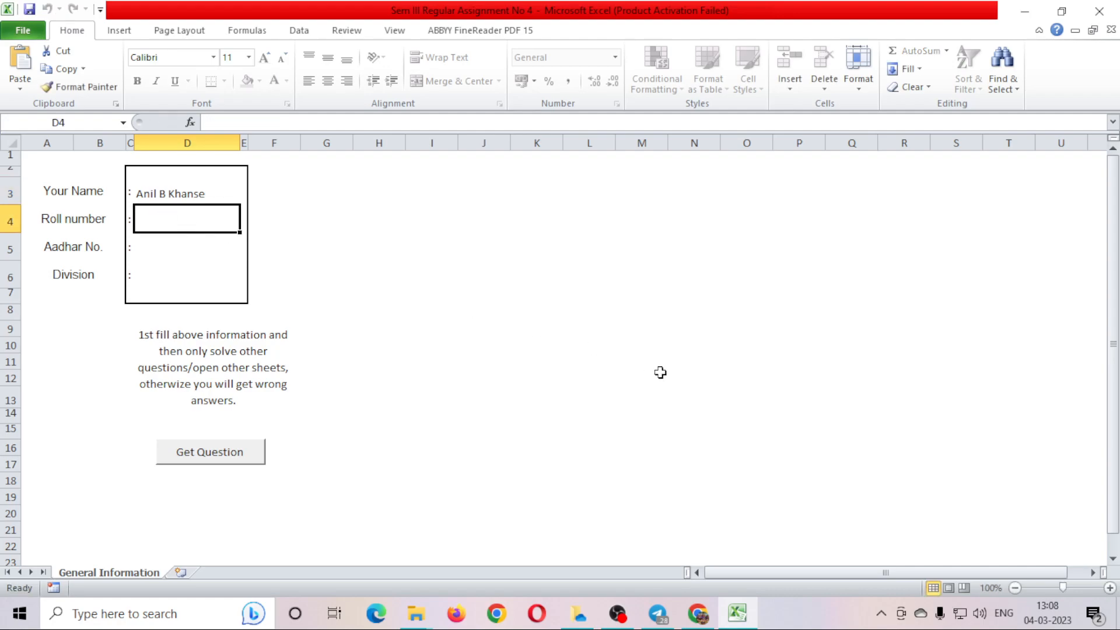
# Enter the roll number, a twelve-digit Aadhar number and division A in D4–D6.
pyautogui.write('1234')
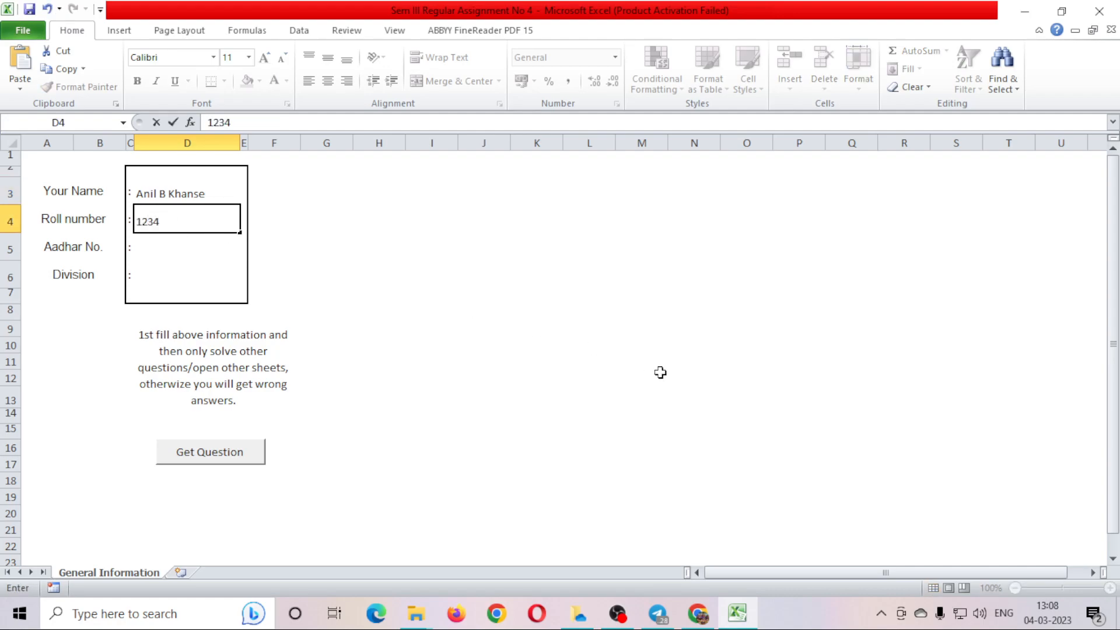
pyautogui.click(216, 253)
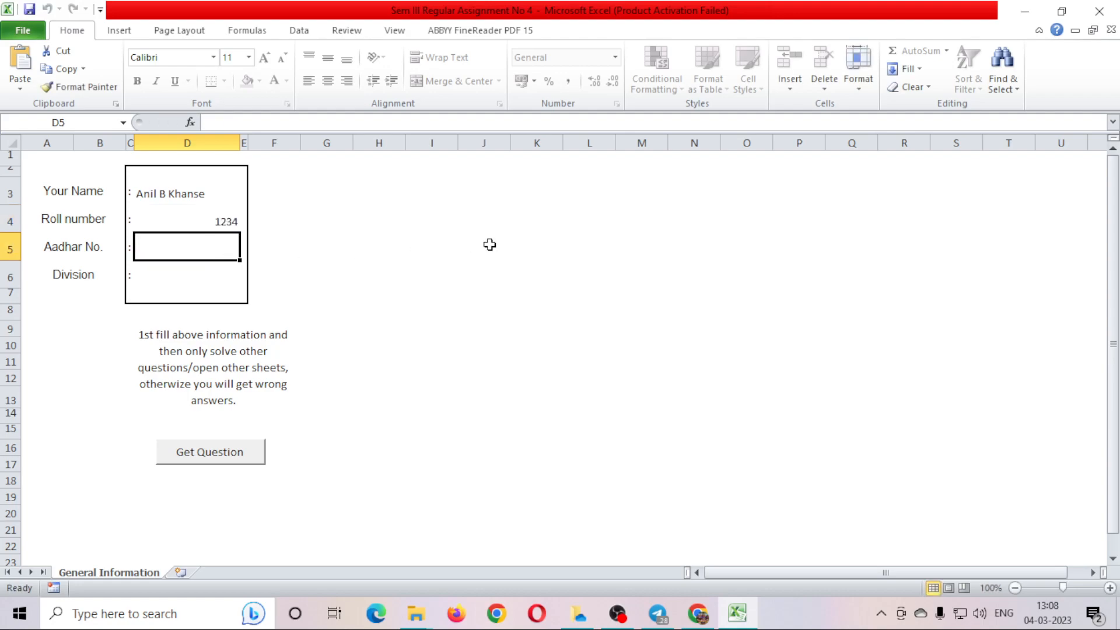
pyautogui.write('1234123412341234')
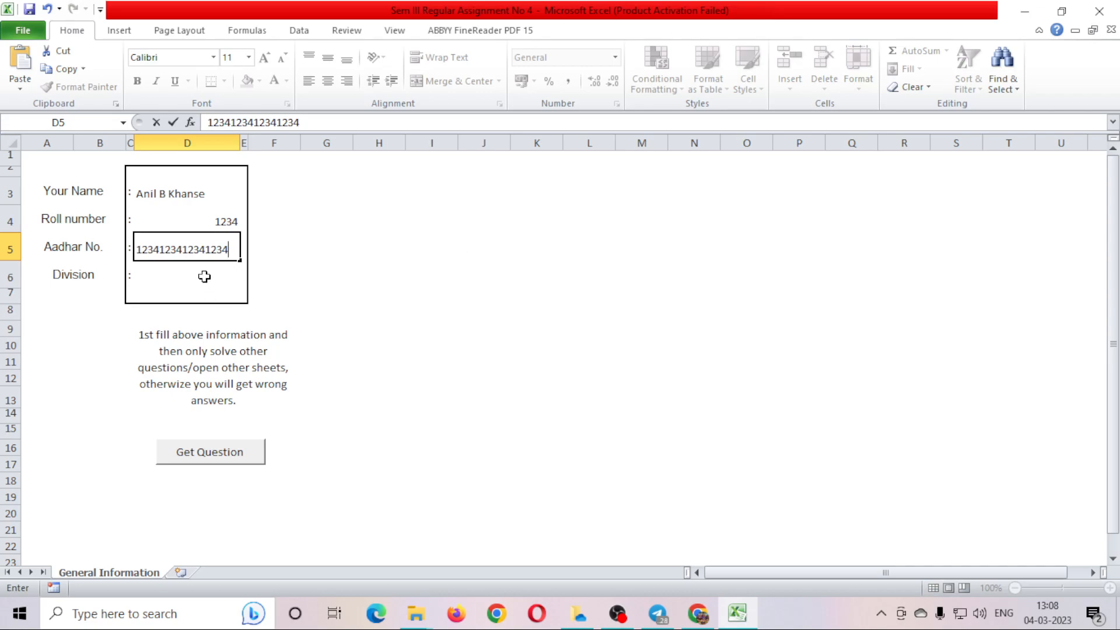
pyautogui.press('BackSpace')
pyautogui.press('BackSpace')
pyautogui.press('BackSpace')
pyautogui.press('BackSpace')
pyautogui.click(185, 273)
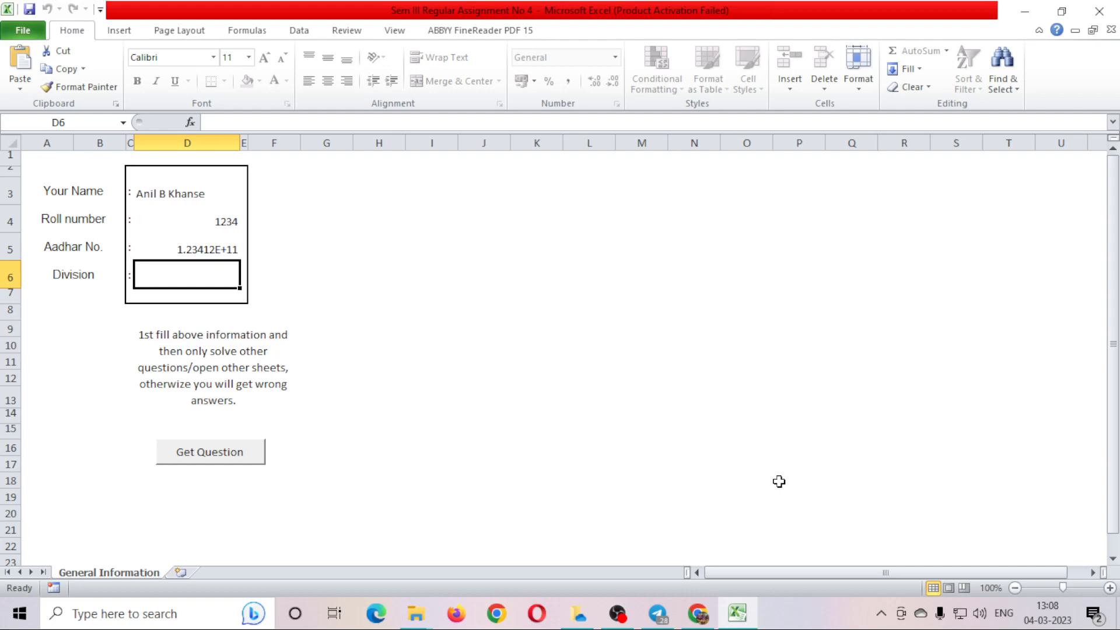
pyautogui.write('A')
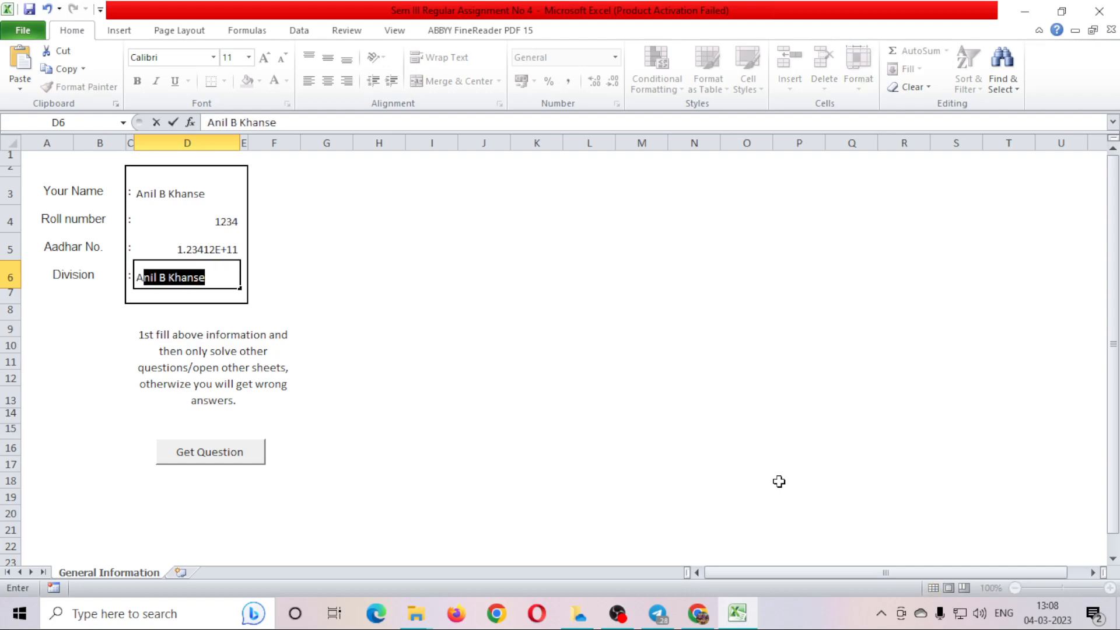
pyautogui.press('BackSpace')
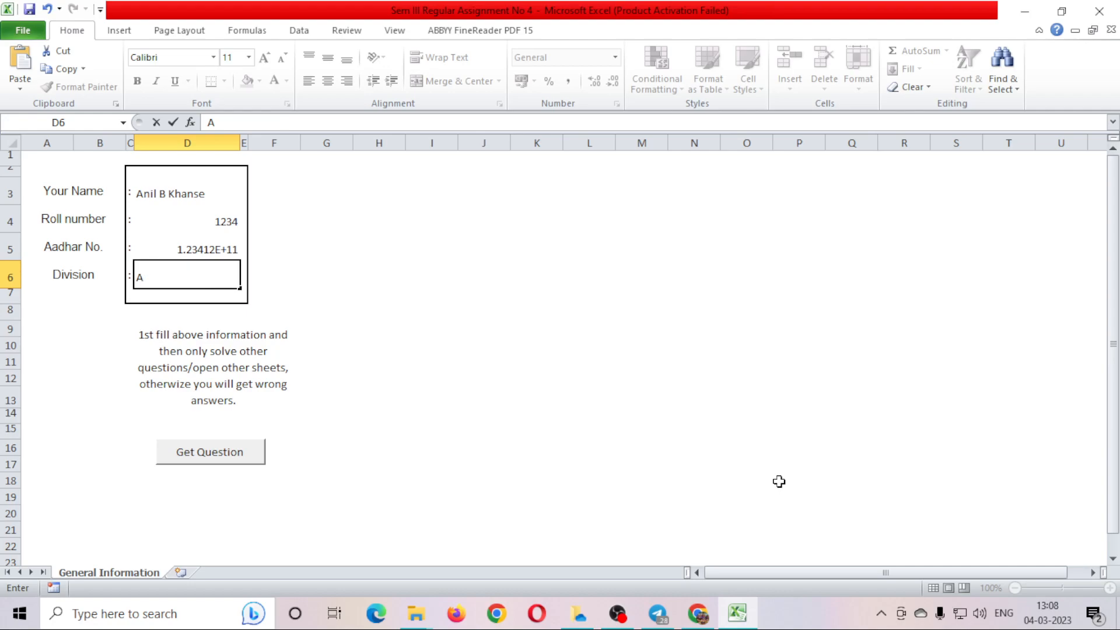
pyautogui.click(454, 414)
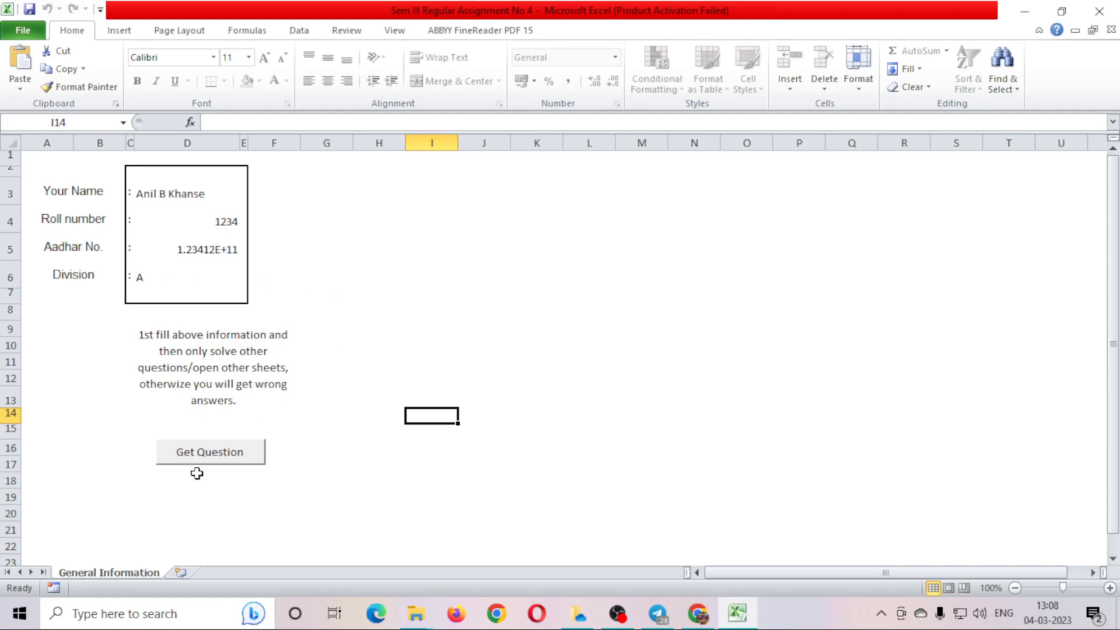
# Read the PQ4, PQ5 and PQ6 question texts on the Que and Ans sheet.
pyautogui.click(211, 462)
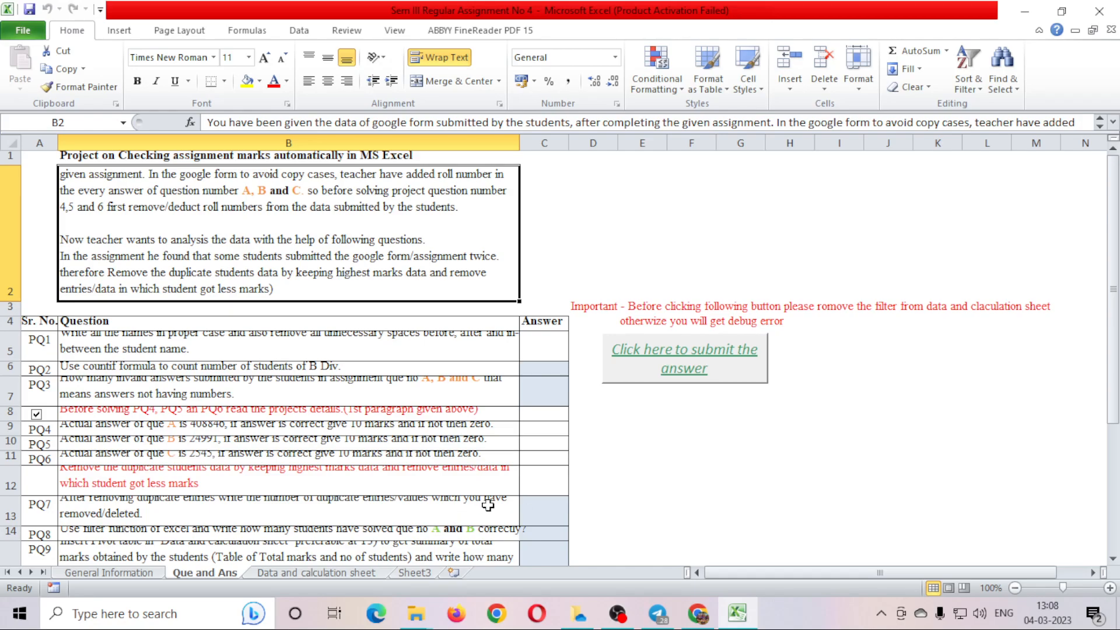
pyautogui.scroll(-6, 502, 490)
pyautogui.scroll(6, 502, 490)
pyautogui.click(252, 442)
pyautogui.click(361, 430)
pyautogui.click(433, 457)
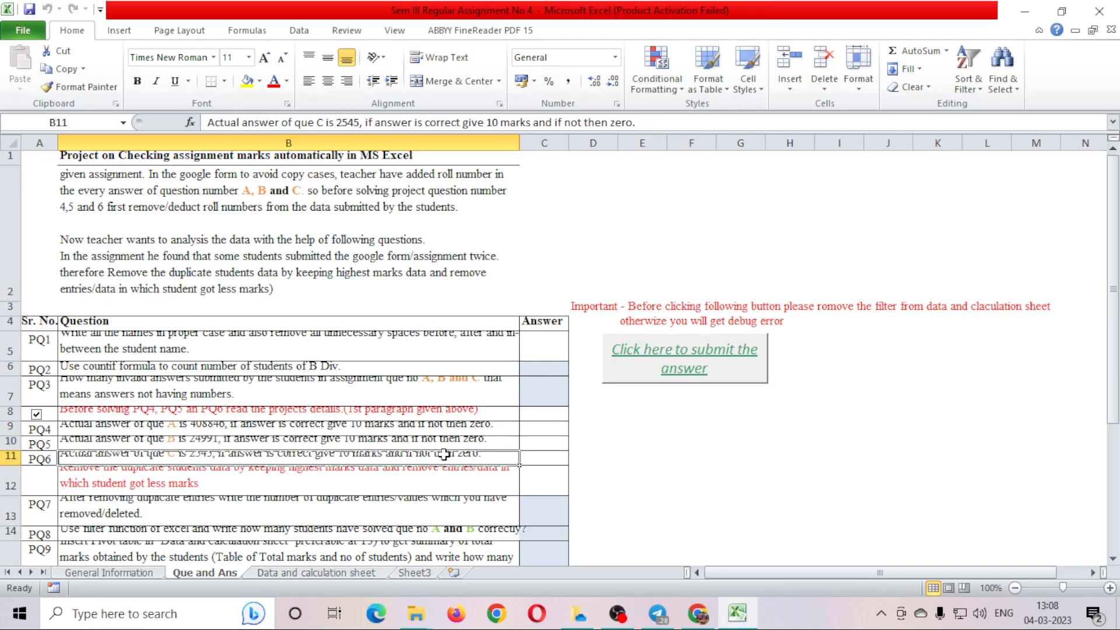
pyautogui.click(686, 444)
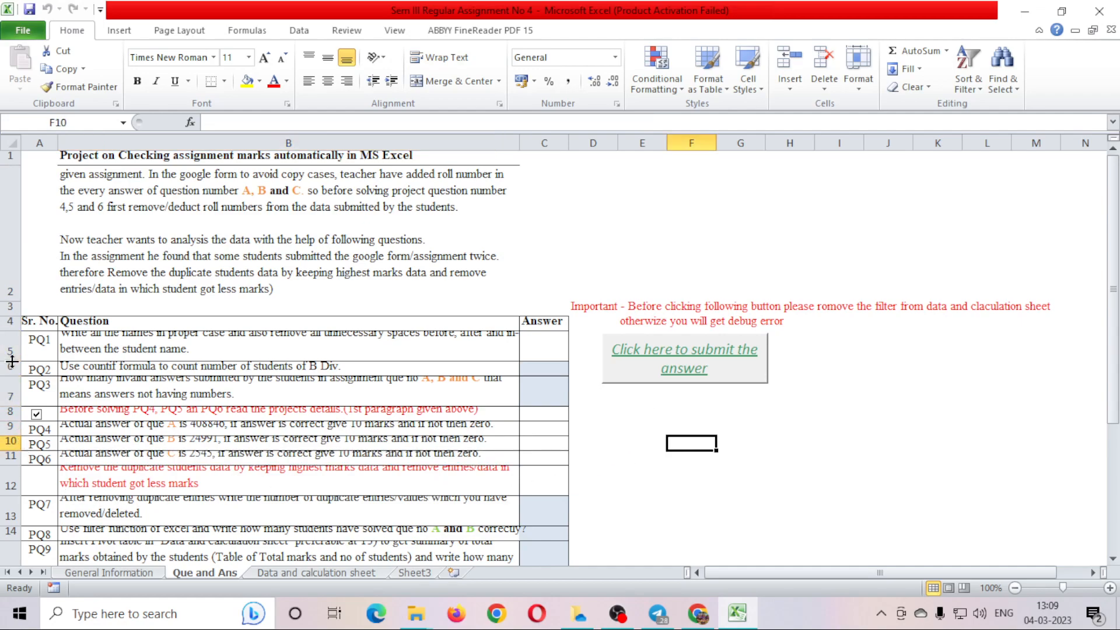
# AutoFit every row height on the whole sheet, then go to the Data and calculation sheet.
pyautogui.click(11, 142)
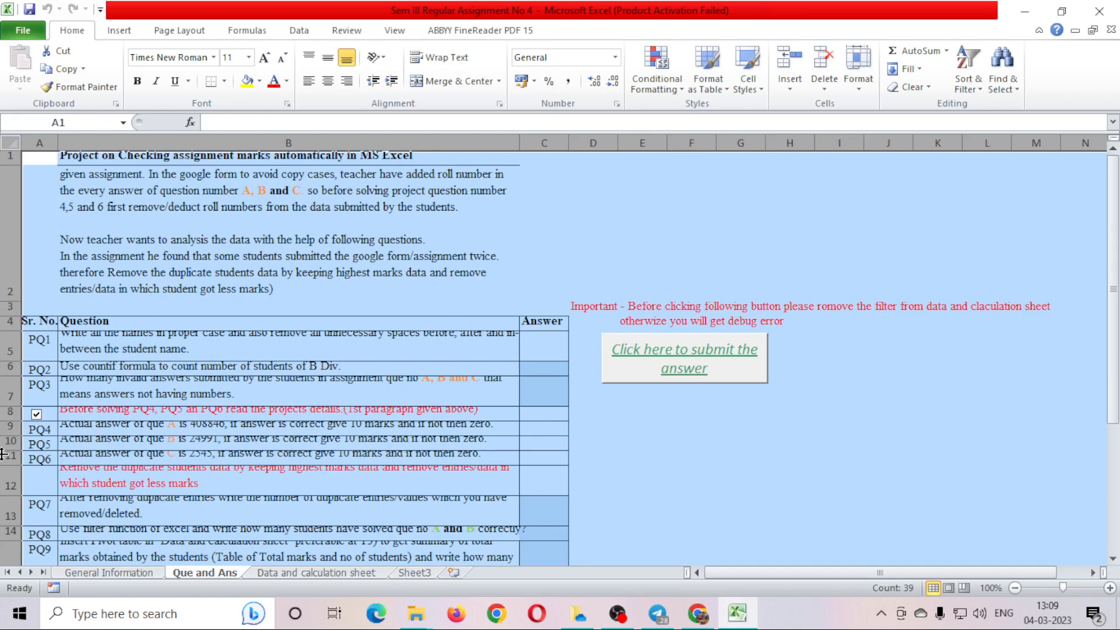
pyautogui.doubleClick(18, 374)
pyautogui.click(213, 406)
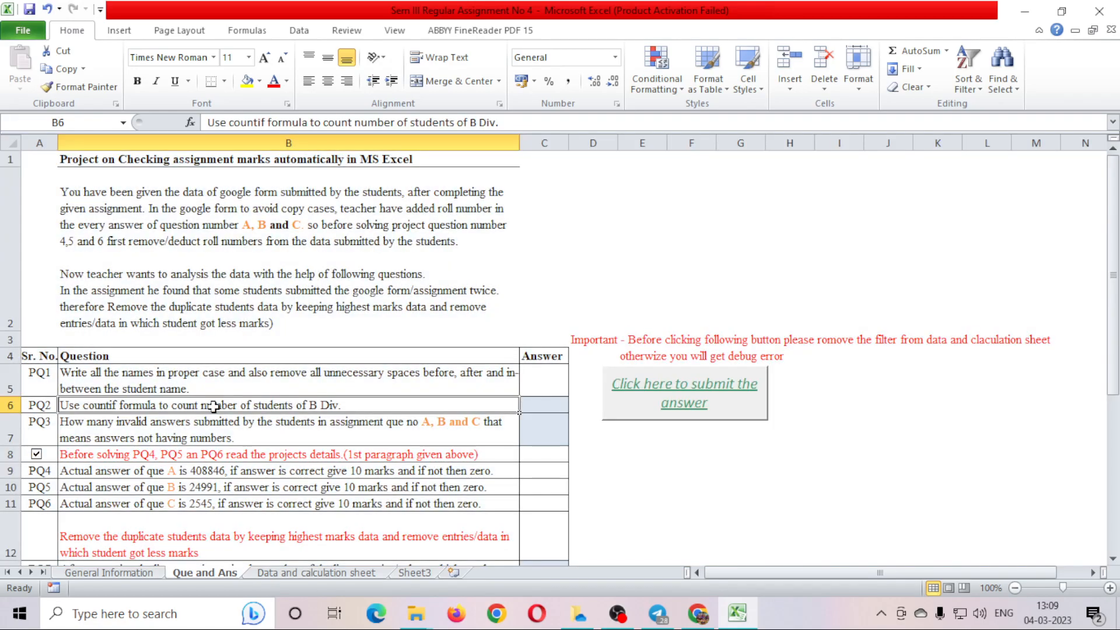
pyautogui.click(441, 504)
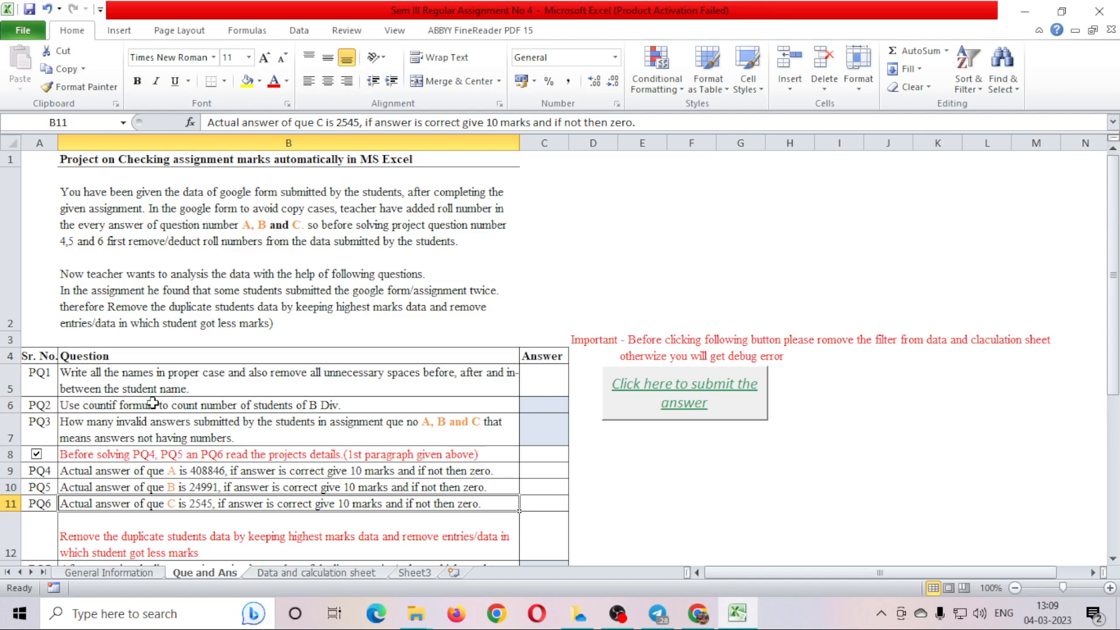
pyautogui.click(127, 161)
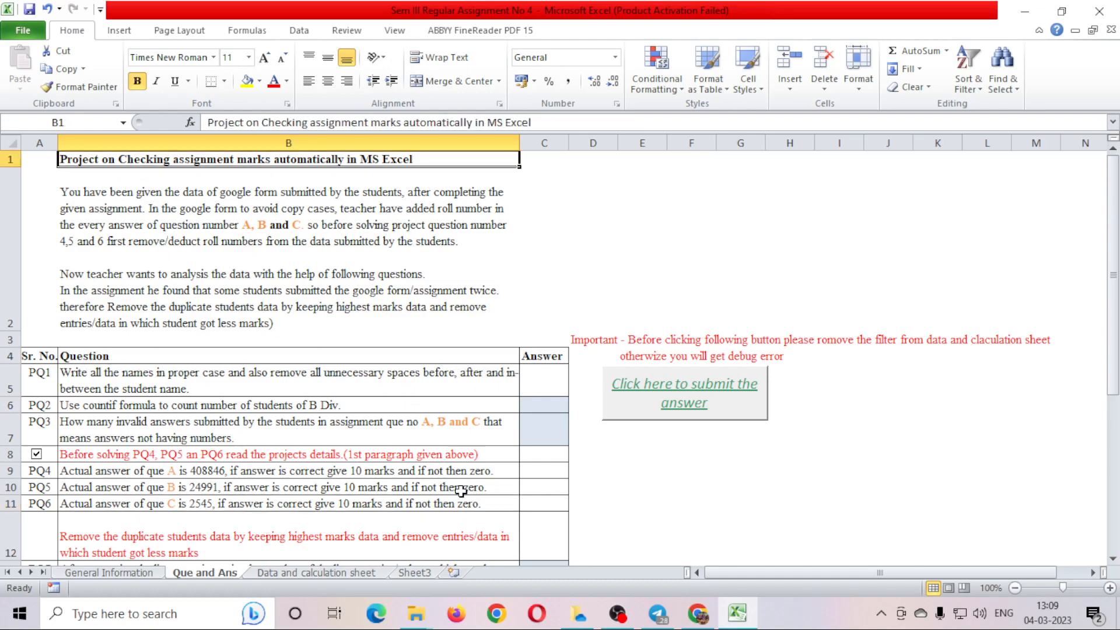
pyautogui.click(277, 573)
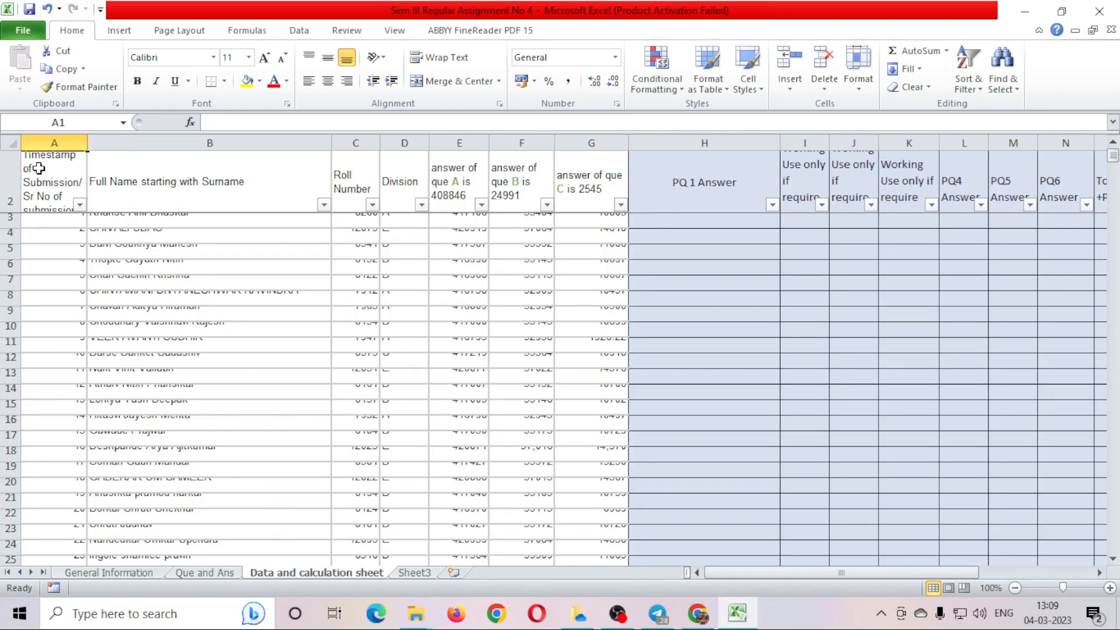
# Select the data block from the timestamp header down and AutoFit its row heights.
pyautogui.click(9, 200)
pyautogui.hotkey('ctrl', 'shift', 'Down')
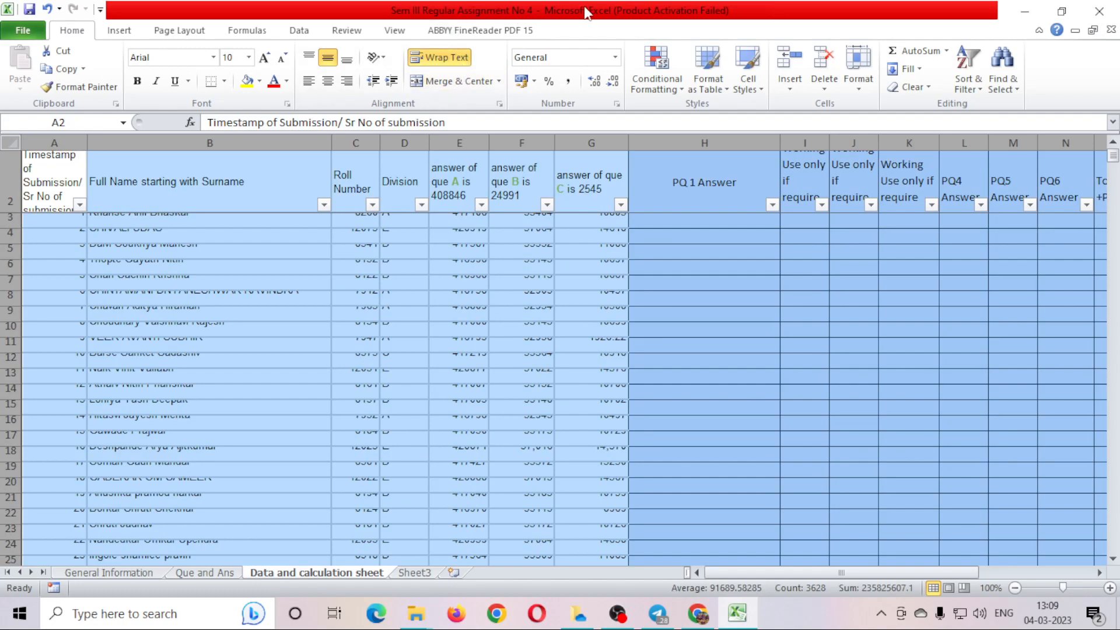
pyautogui.doubleClick(9, 290)
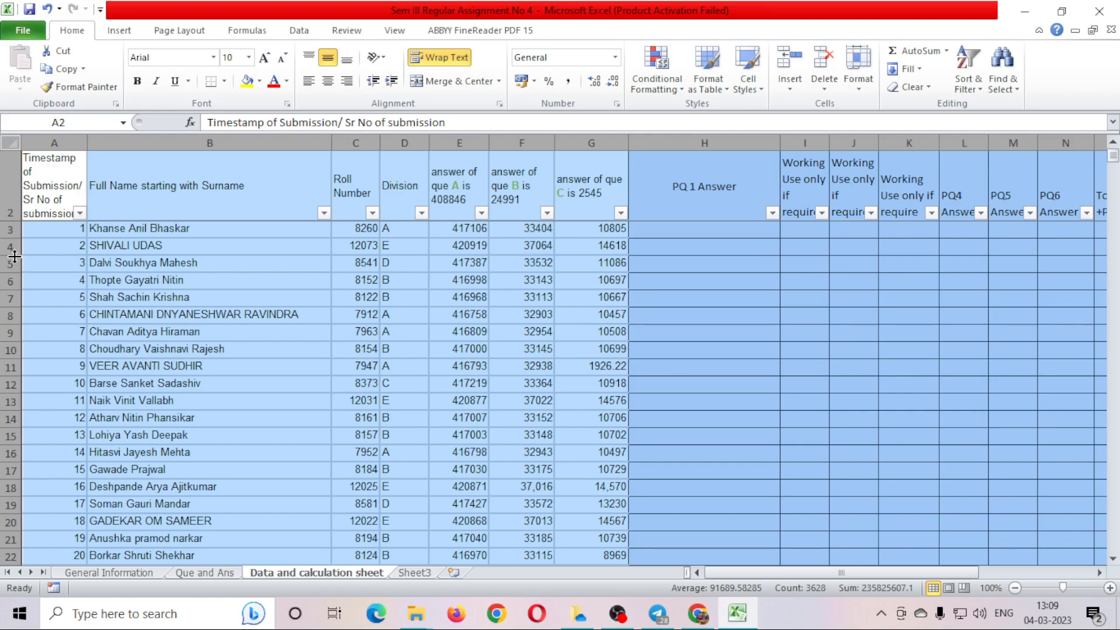
# Inspect the flagged roll numbers on Sheet3, such as 7920, then return to Que and Ans.
pyautogui.click(414, 573)
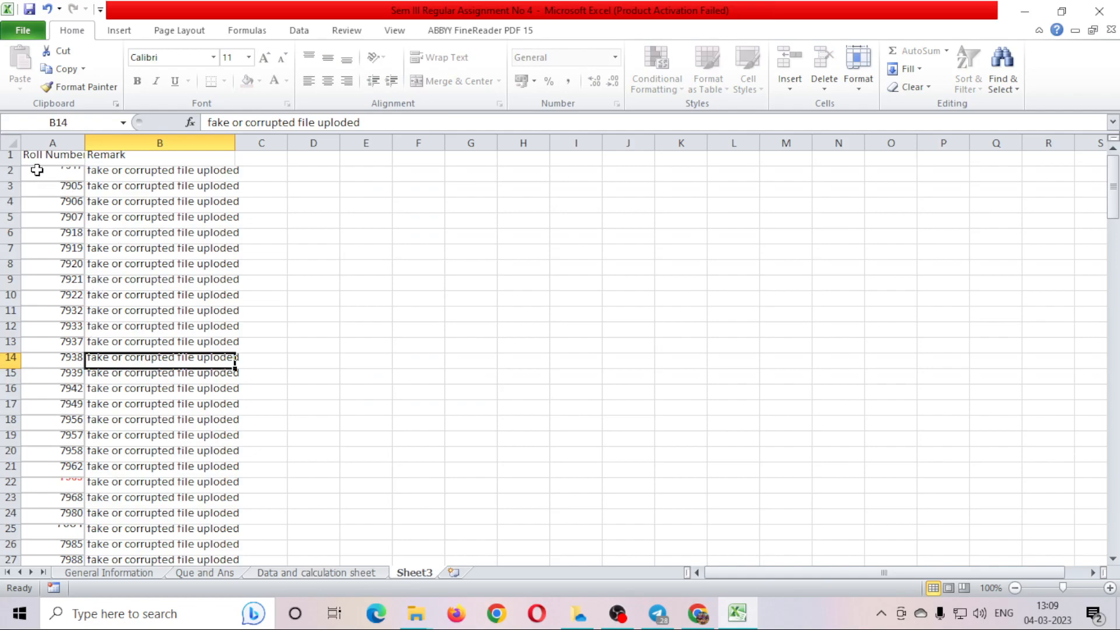
pyautogui.click(11, 143)
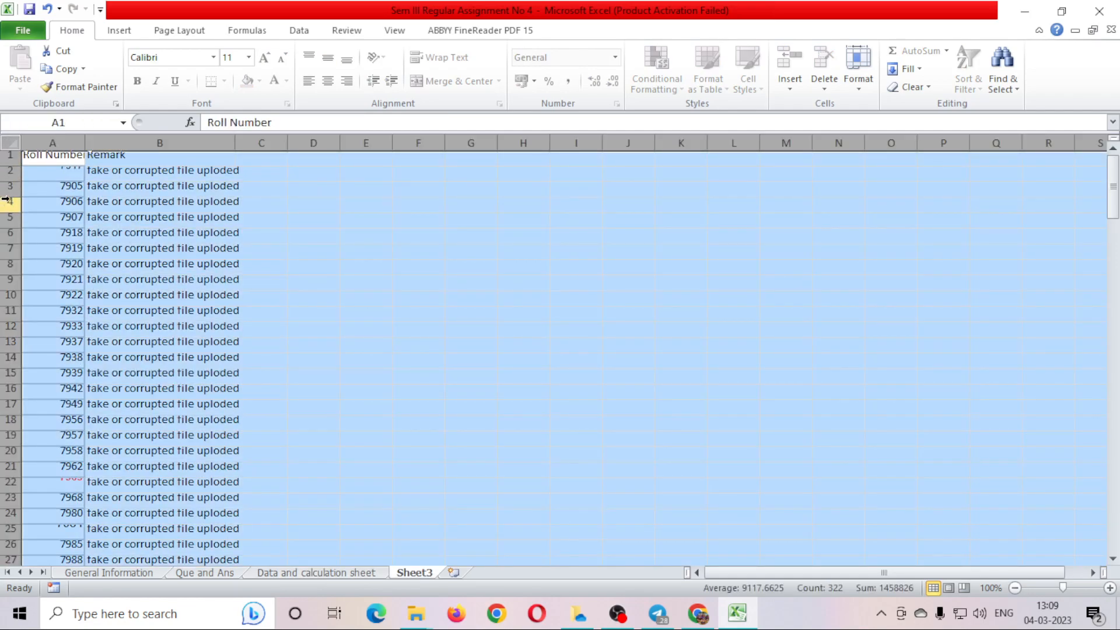
pyautogui.click(5, 200)
pyautogui.click(69, 263)
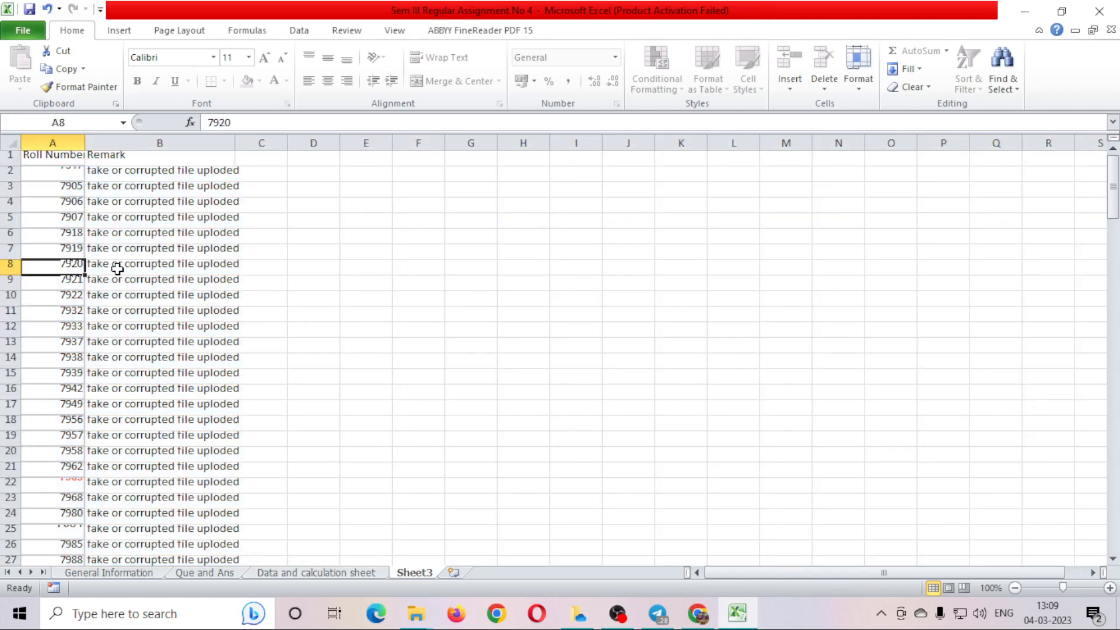
pyautogui.click(7, 150)
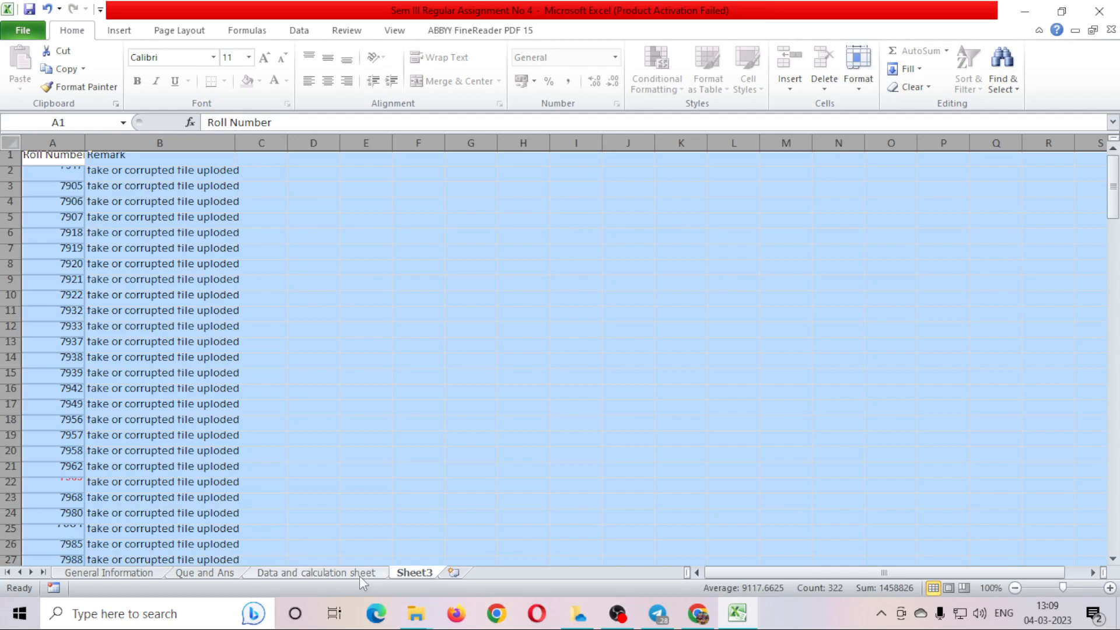
pyautogui.click(361, 577)
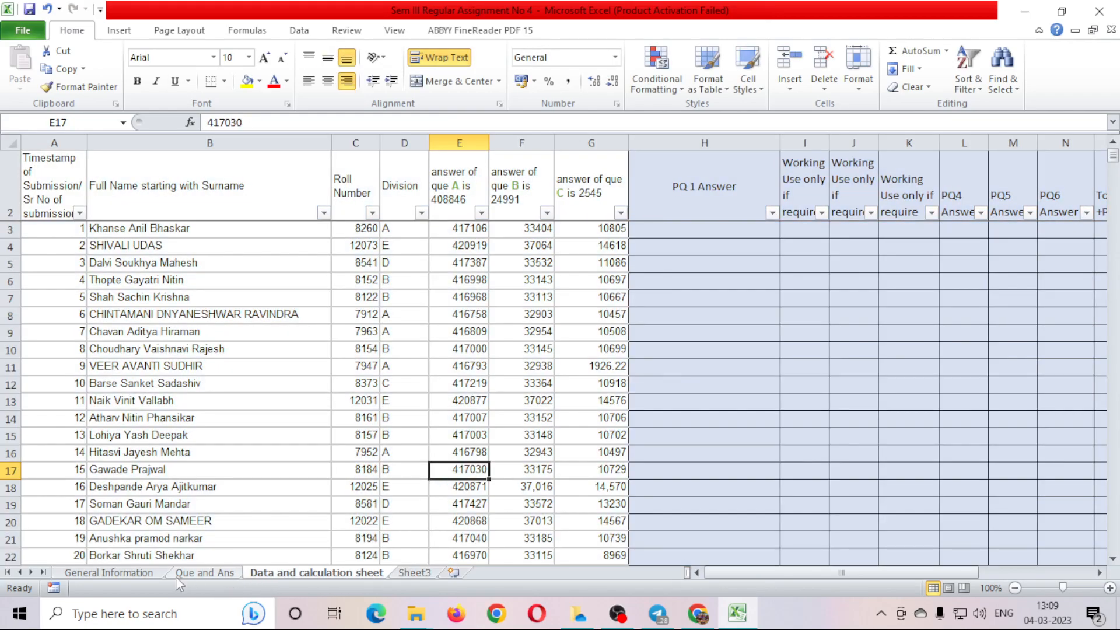
pyautogui.click(202, 574)
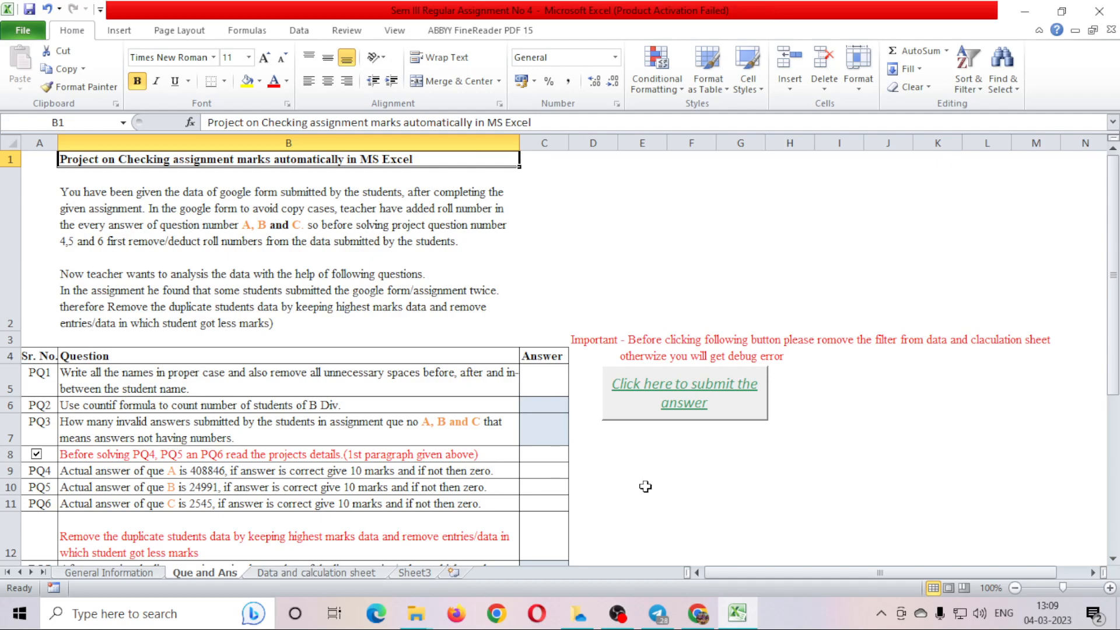
# Select the project instructions paragraph in B2 to read the brief.
pyautogui.click(249, 254)
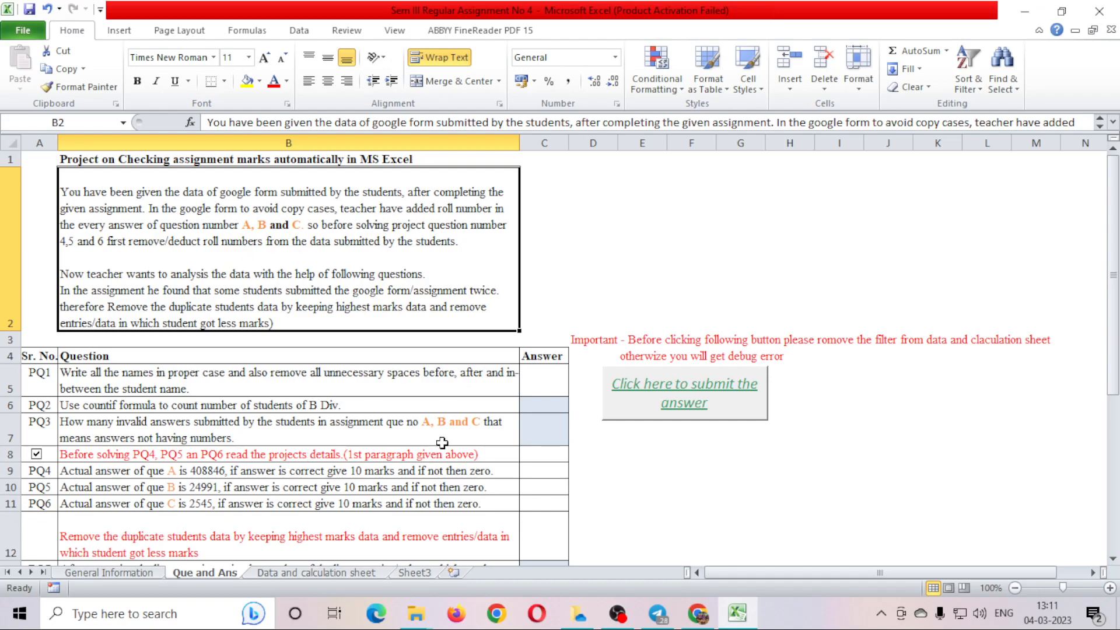
pyautogui.click(345, 574)
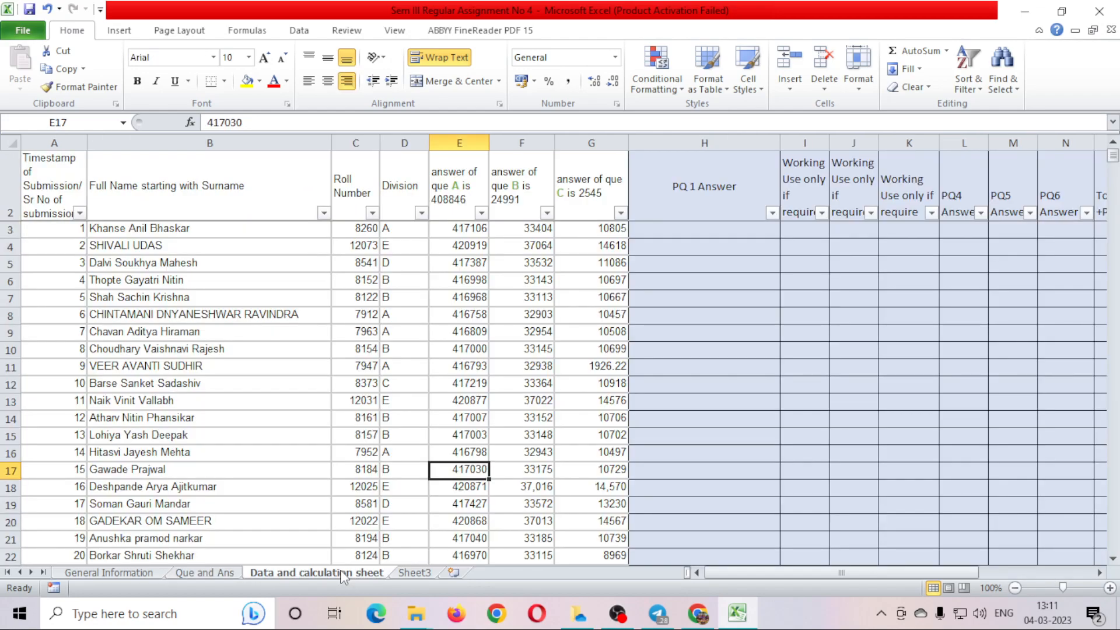
pyautogui.moveTo(475, 245); pyautogui.dragTo(513, 402)
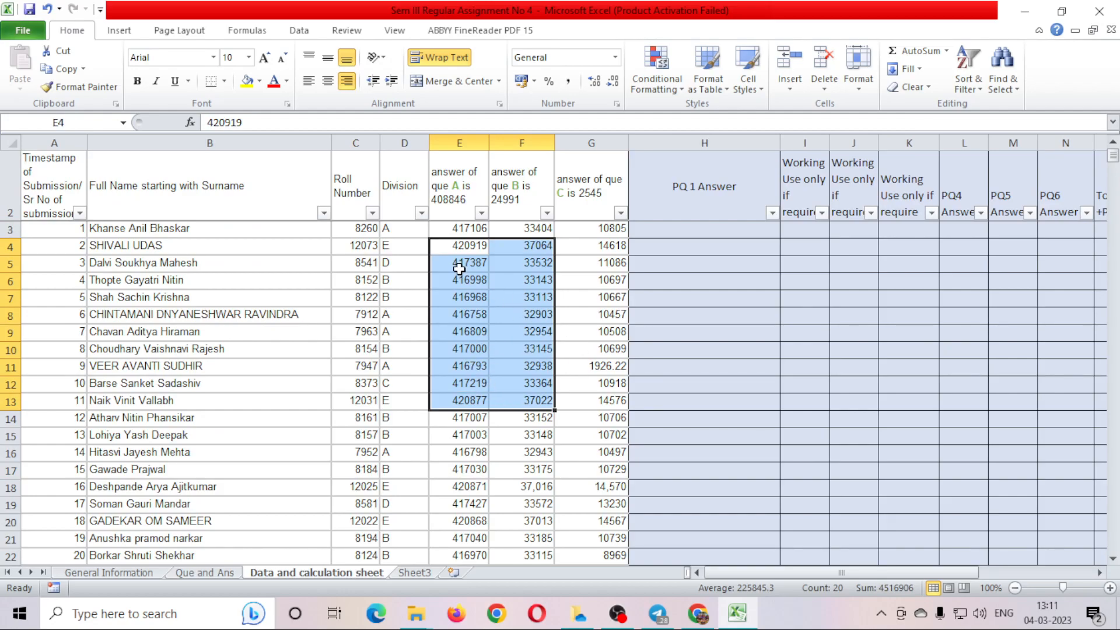
pyautogui.moveTo(461, 264); pyautogui.dragTo(451, 392)
pyautogui.moveTo(509, 295); pyautogui.dragTo(520, 397)
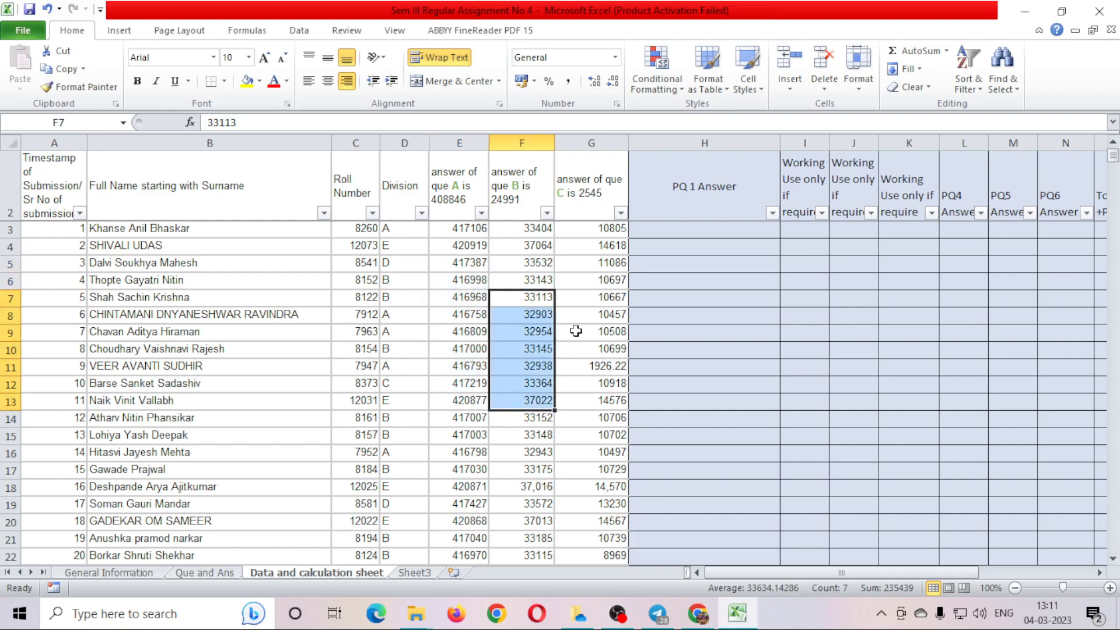
pyautogui.moveTo(606, 306); pyautogui.dragTo(601, 435)
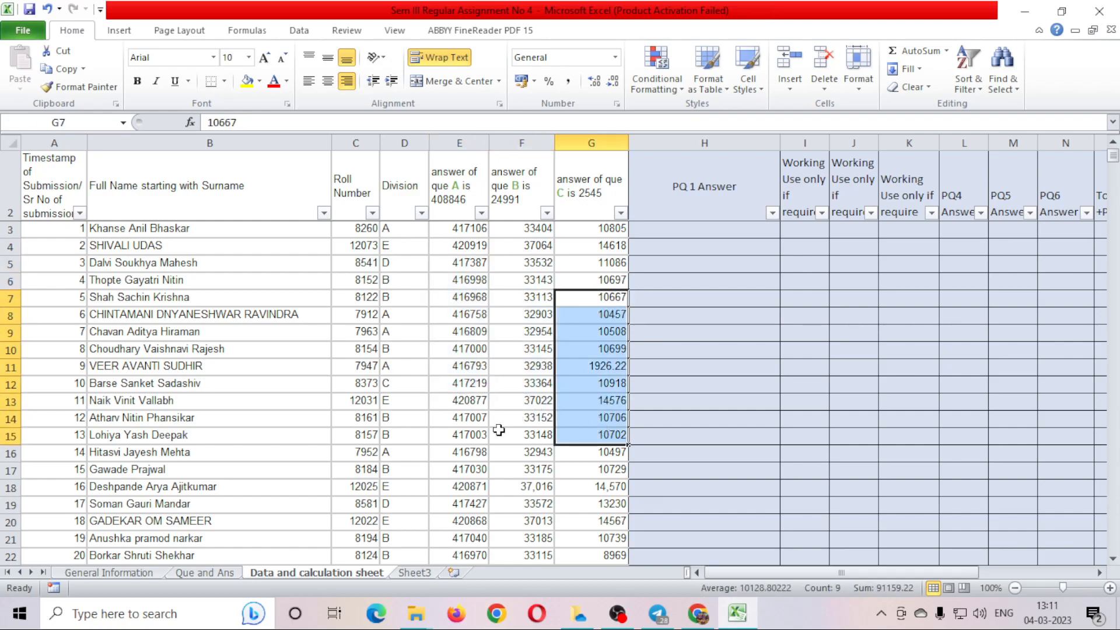
pyautogui.click(206, 572)
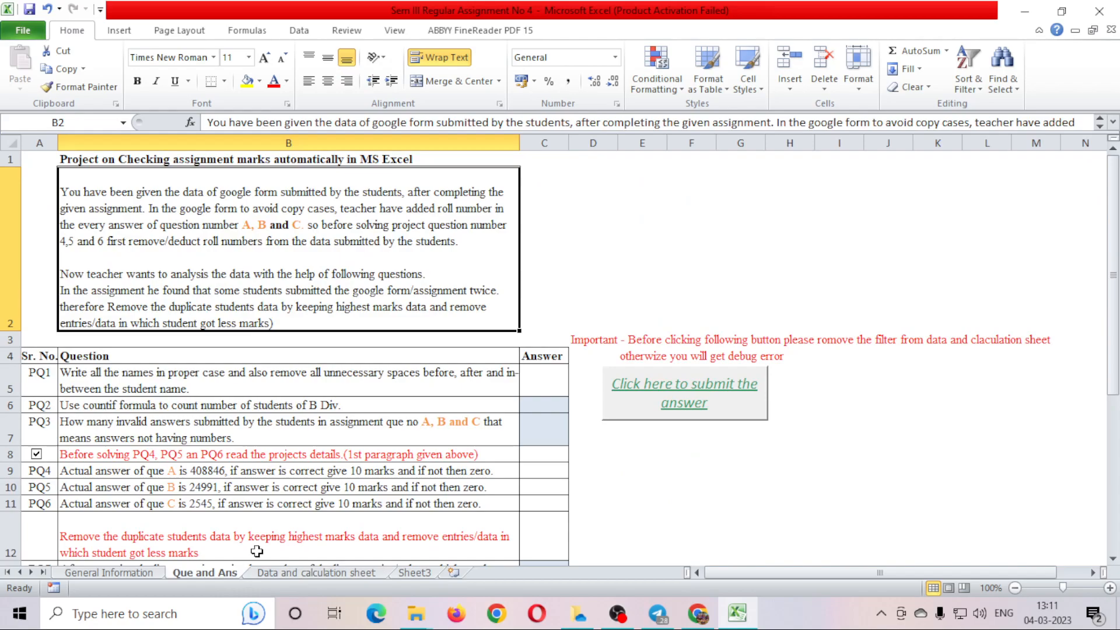
pyautogui.click(325, 574)
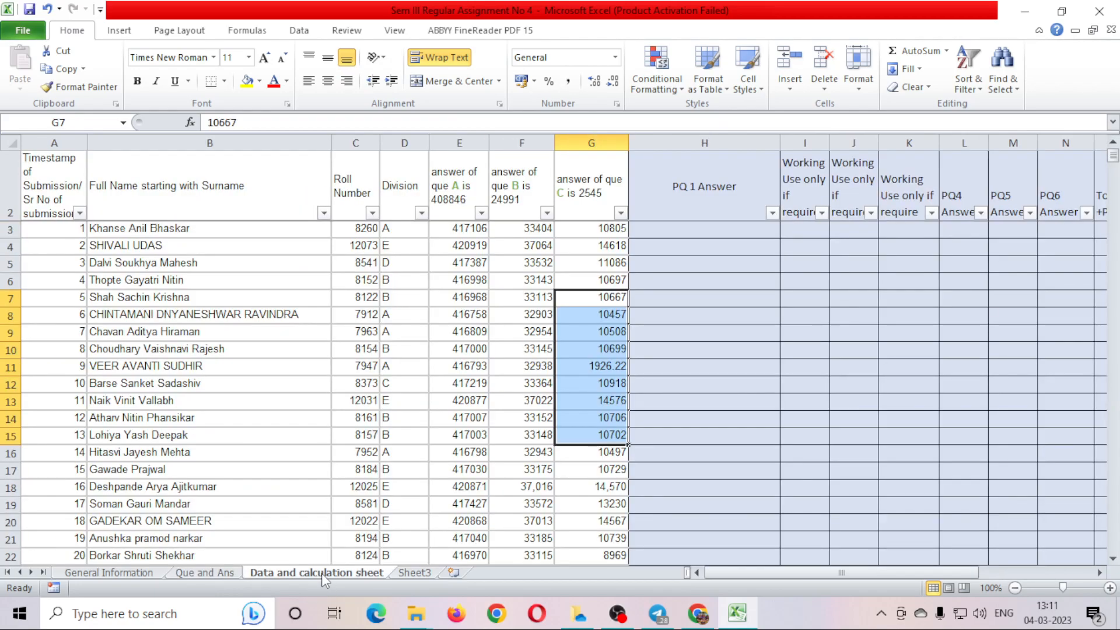
pyautogui.click(457, 200)
pyautogui.click(532, 198)
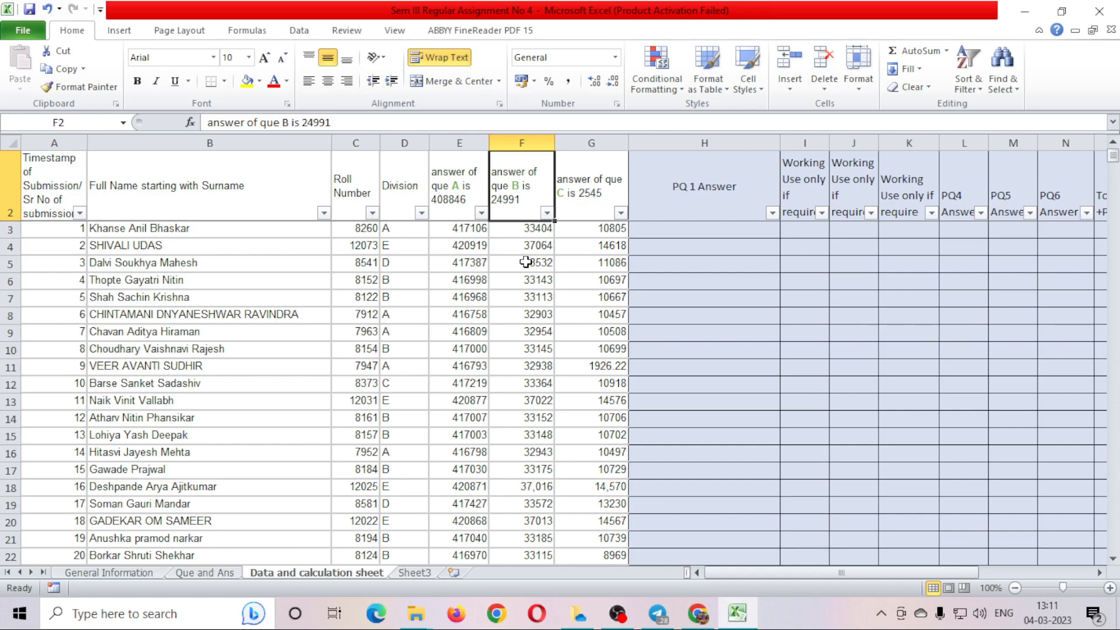
pyautogui.moveTo(467, 229); pyautogui.dragTo(456, 386)
pyautogui.moveTo(525, 231); pyautogui.dragTo(519, 376)
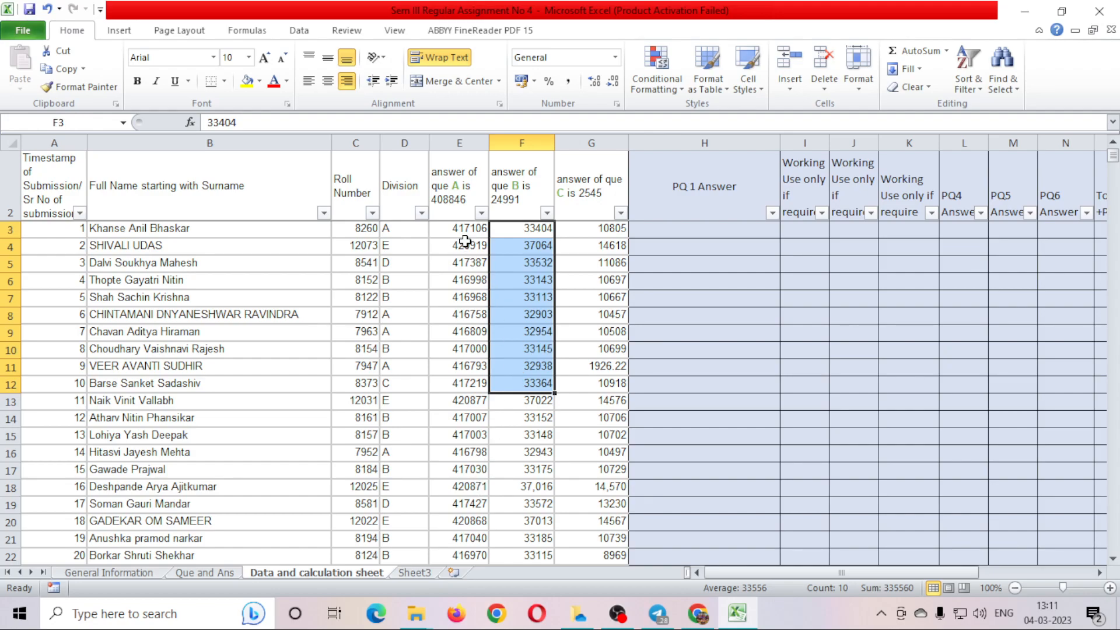
pyautogui.moveTo(463, 229); pyautogui.dragTo(460, 364)
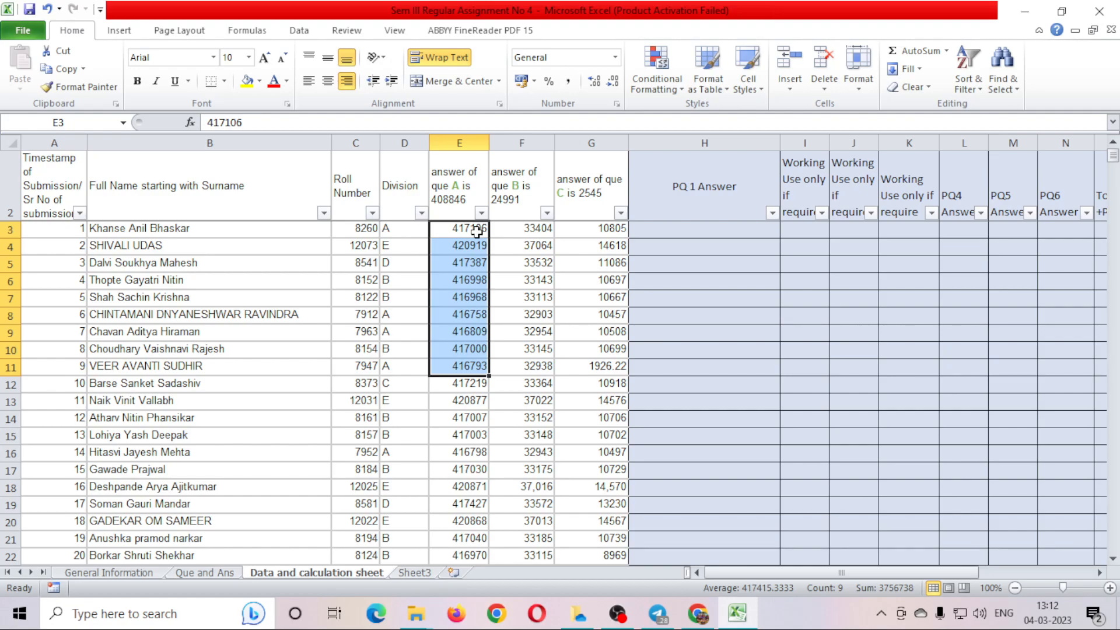
pyautogui.click(471, 227)
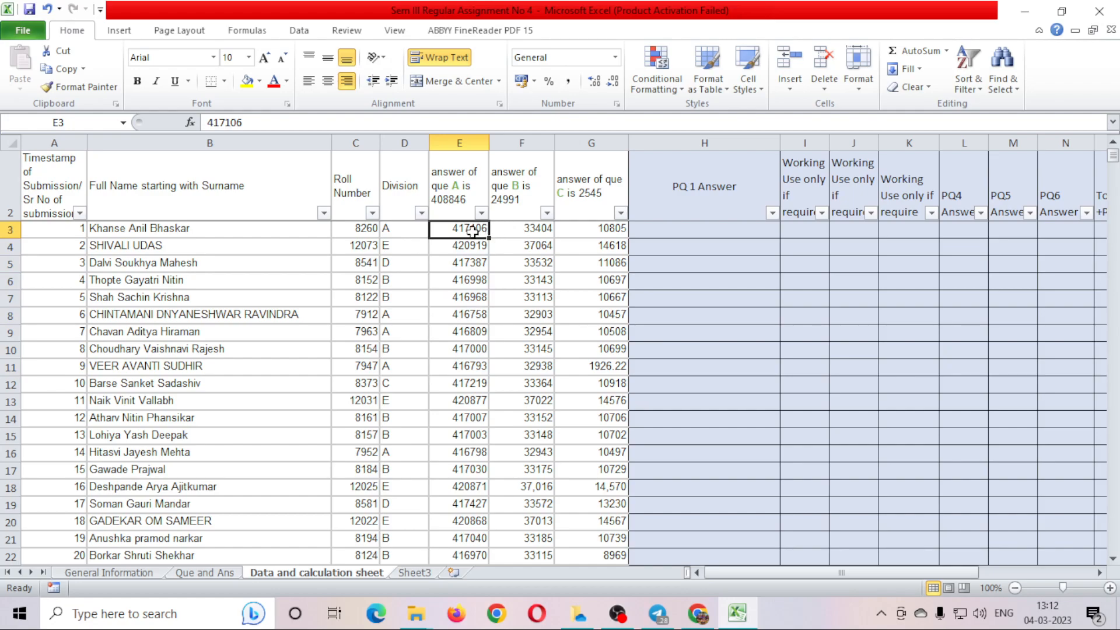
pyautogui.click(208, 572)
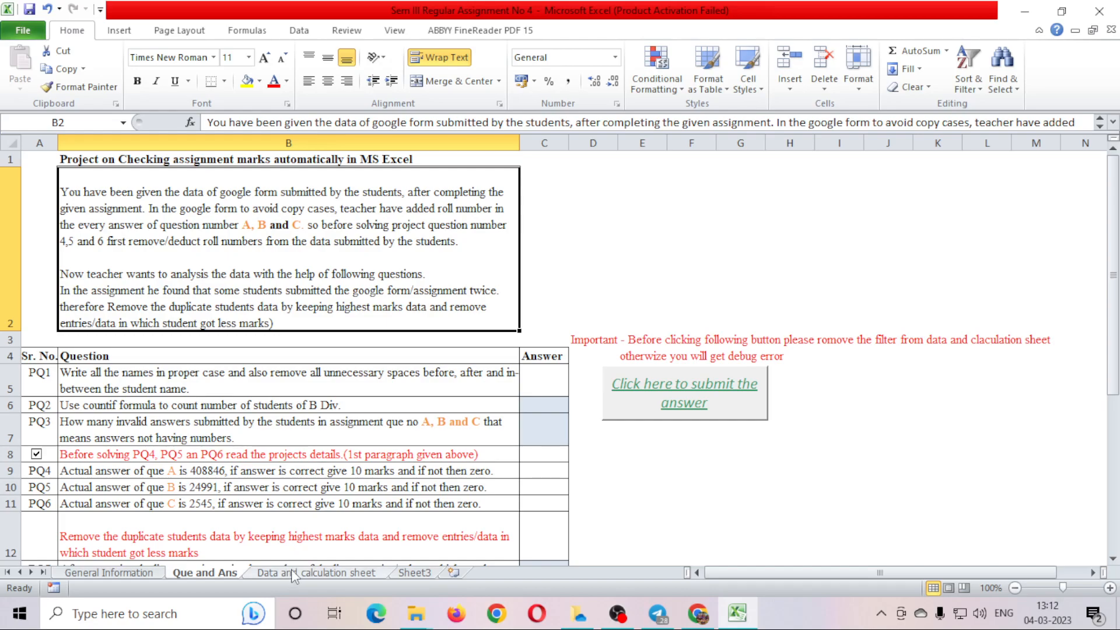
pyautogui.scroll(-3, 234, 503)
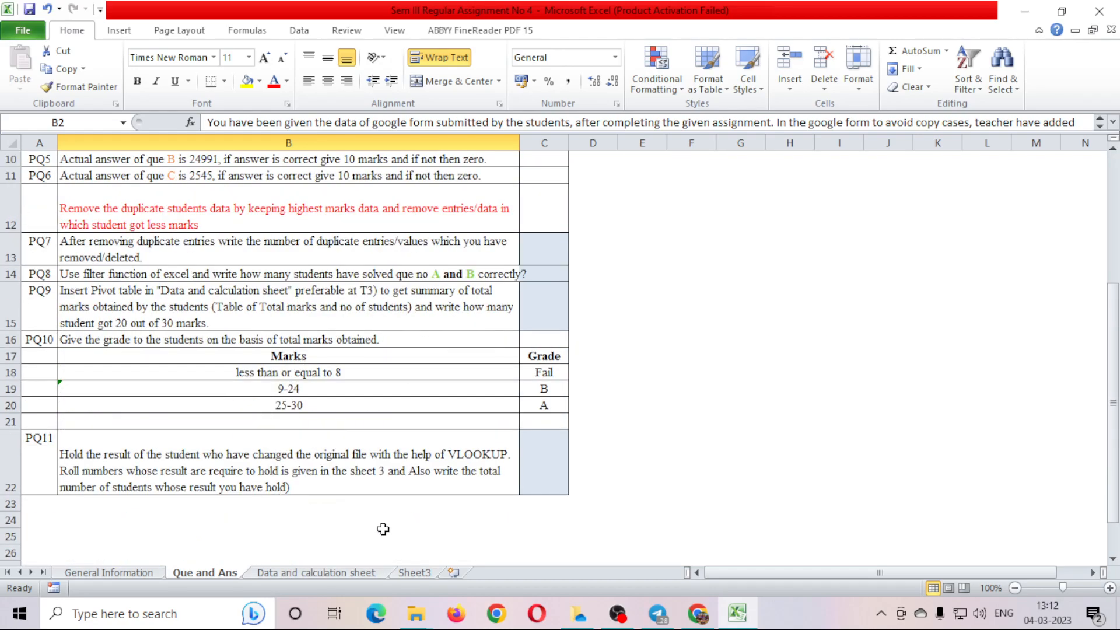
pyautogui.scroll(3, 384, 529)
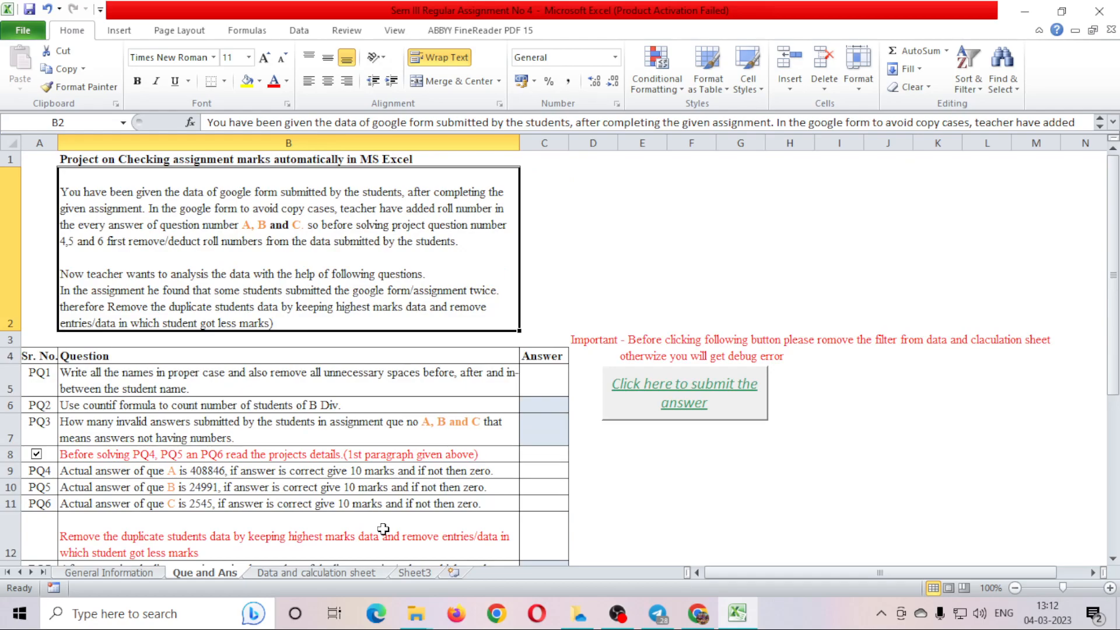
pyautogui.click(130, 371)
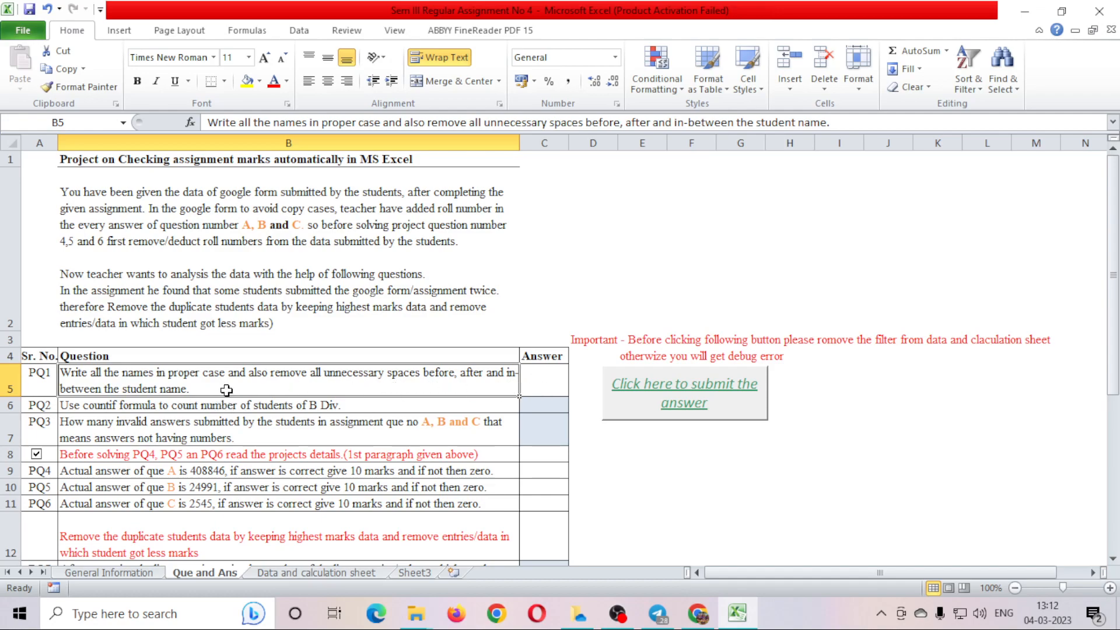
pyautogui.click(302, 573)
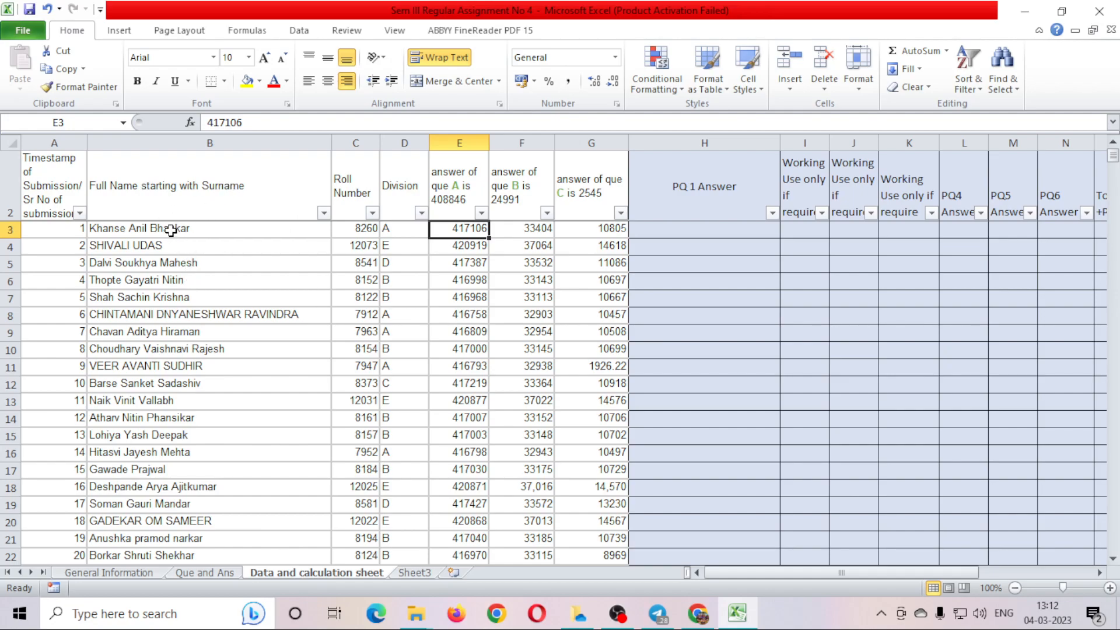
# Look over the first students' full names in column B.
pyautogui.click(142, 228)
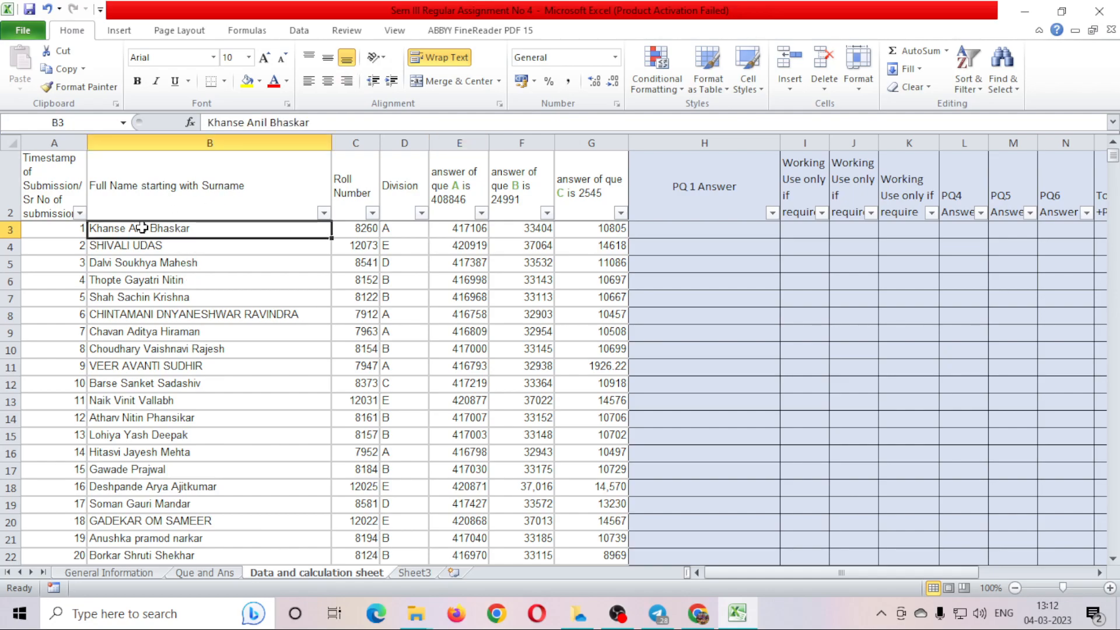
pyautogui.click(141, 240)
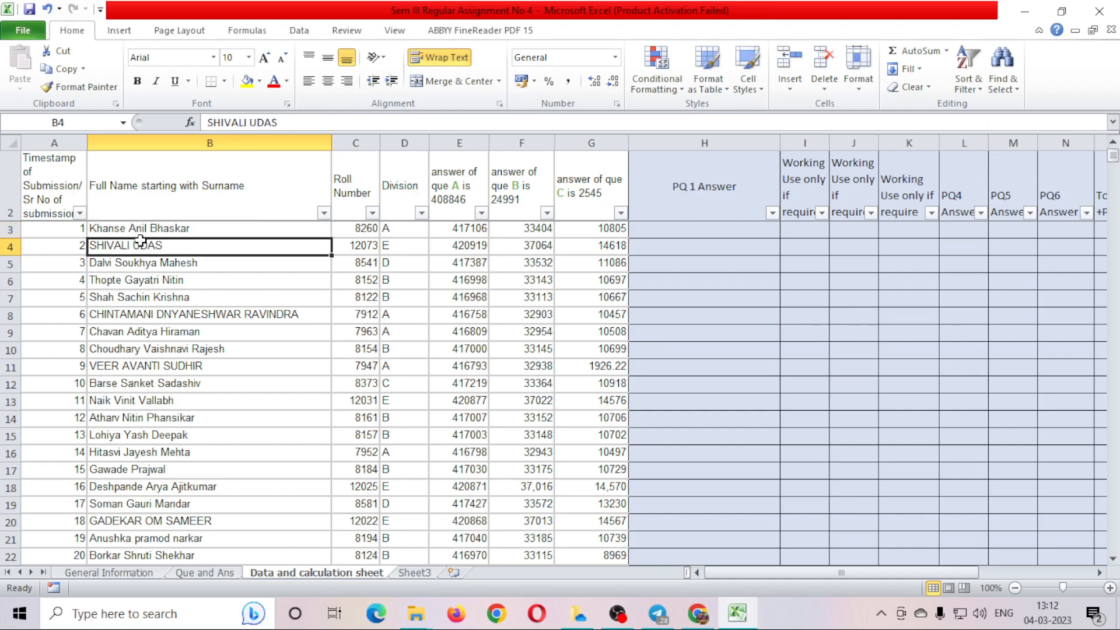
pyautogui.scroll(-1, 172, 513)
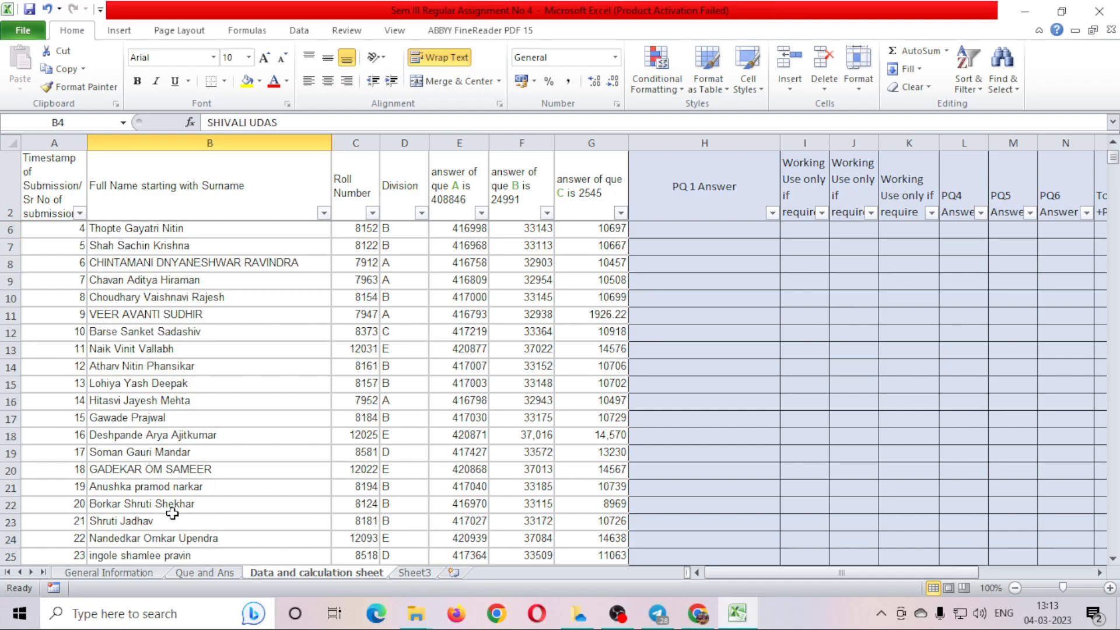
pyautogui.scroll(1, 172, 513)
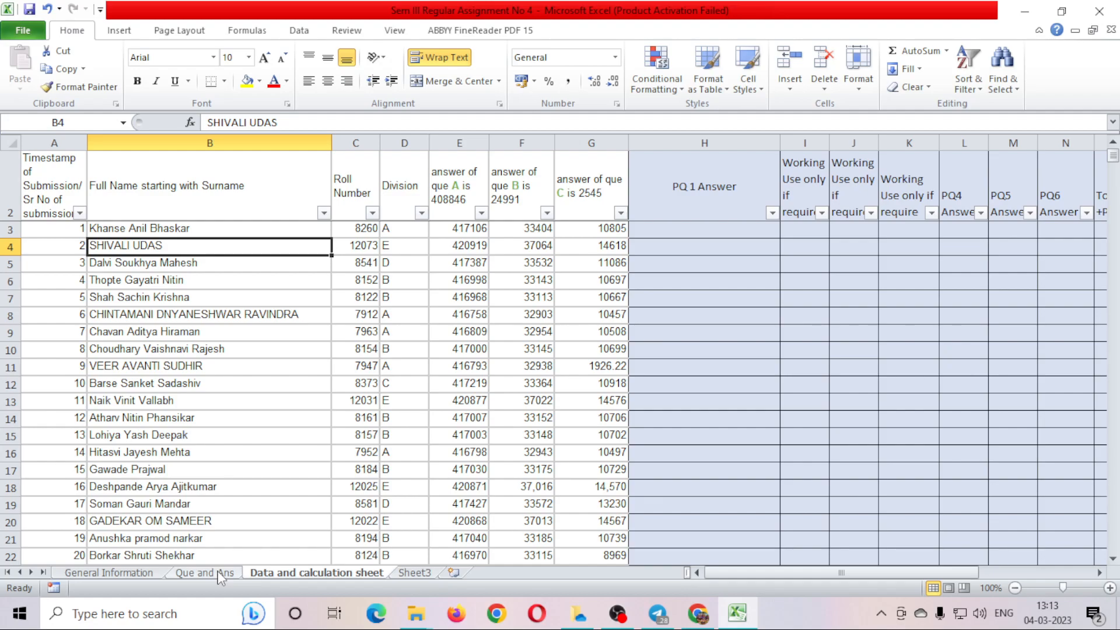
# Enter =PROPER(TRIM(B3)) in H3 to tidy the first student's name.
pyautogui.click(670, 232)
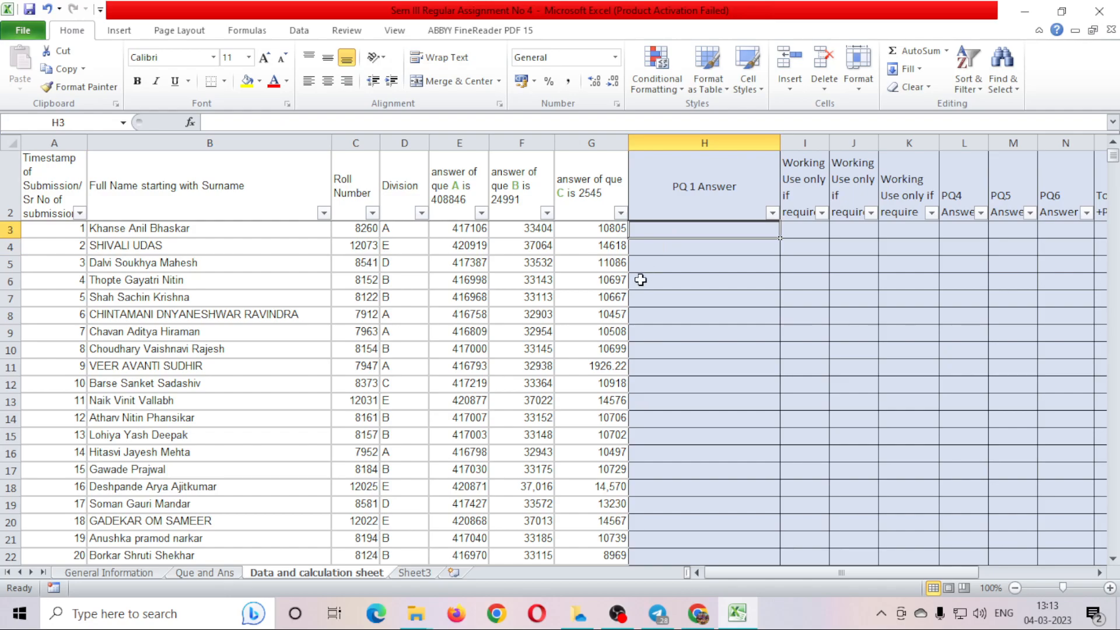
pyautogui.write('=')
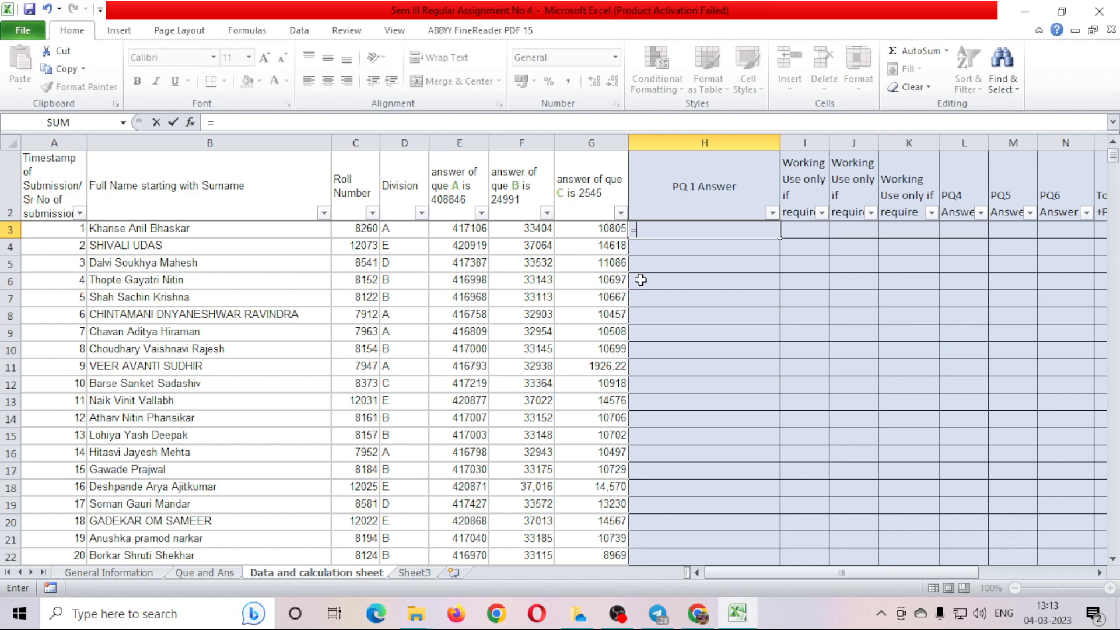
pyautogui.write('pr')
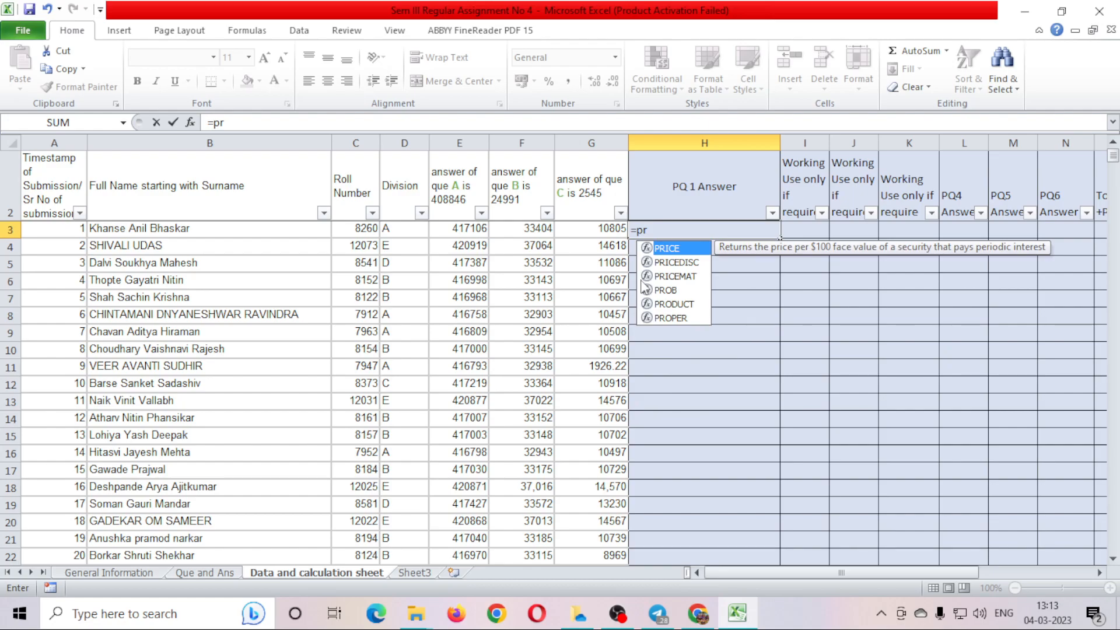
pyautogui.write('op')
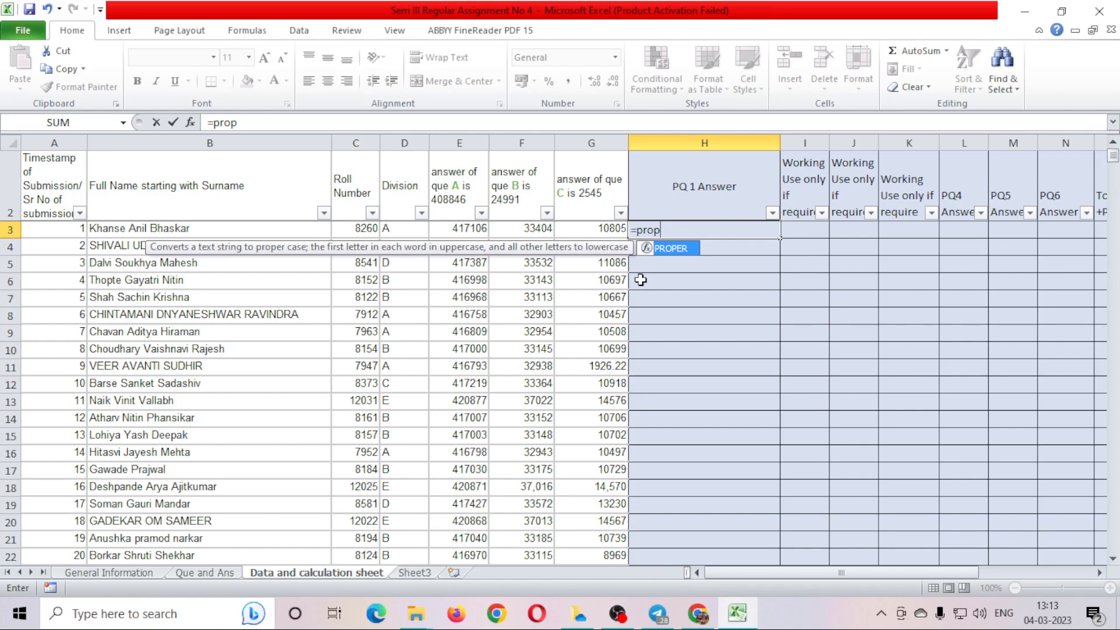
pyautogui.press('Tab')
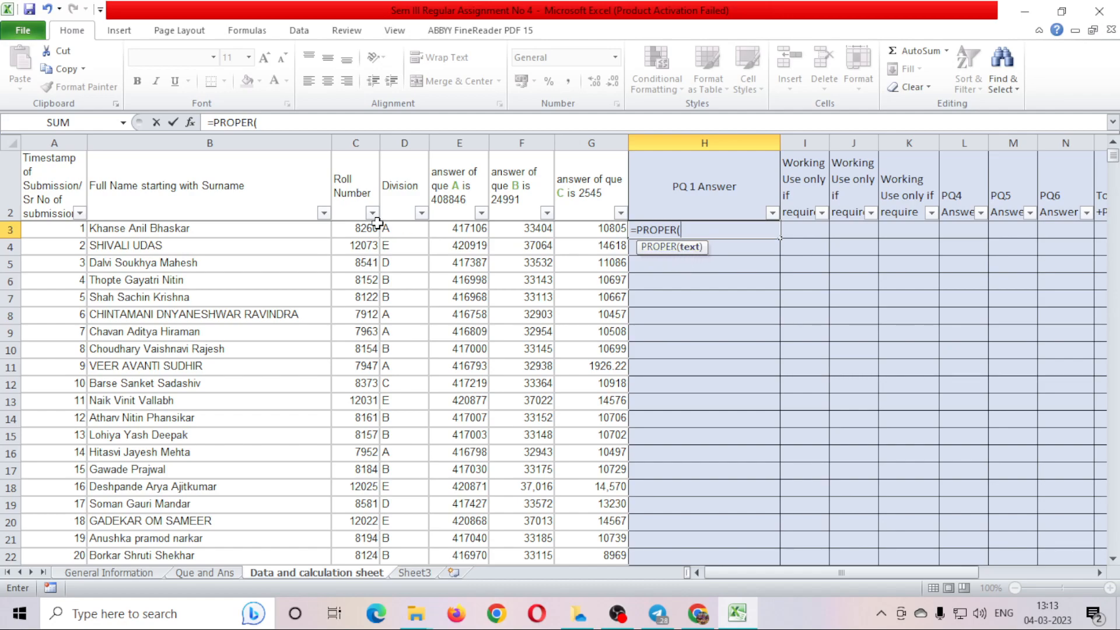
pyautogui.click(228, 232)
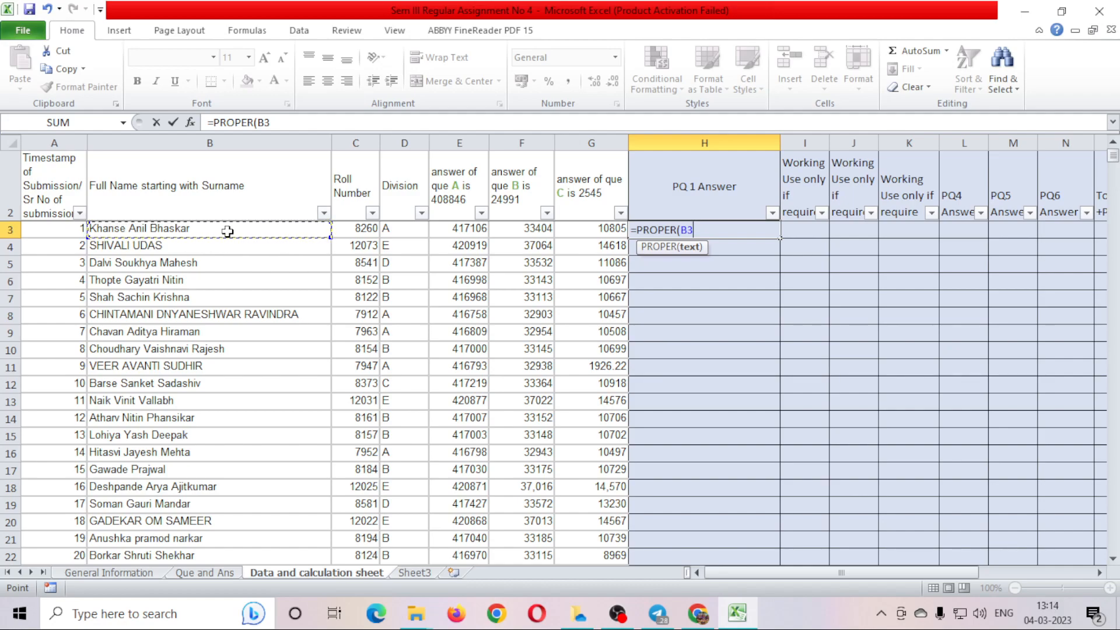
pyautogui.press('BackSpace')
pyautogui.press('BackSpace')
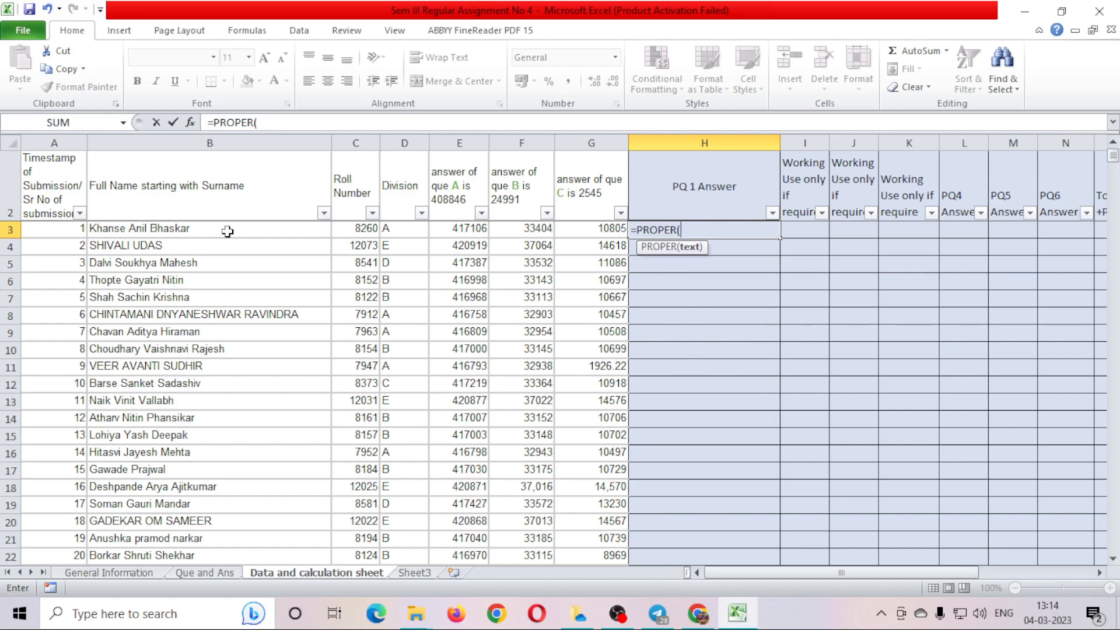
pyautogui.write('trim')
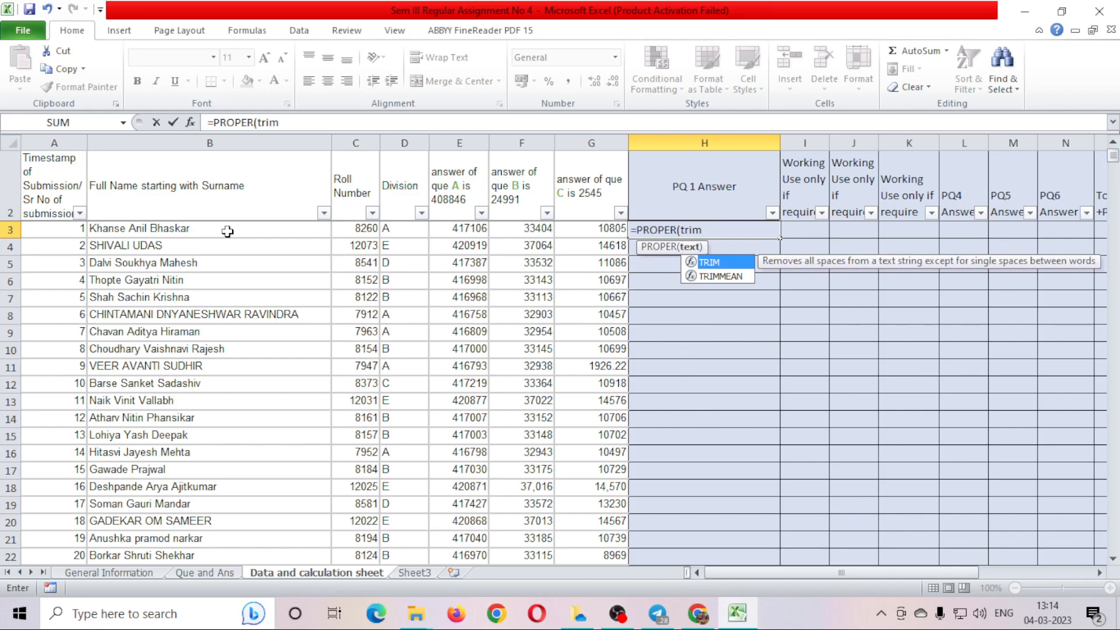
pyautogui.press('Tab')
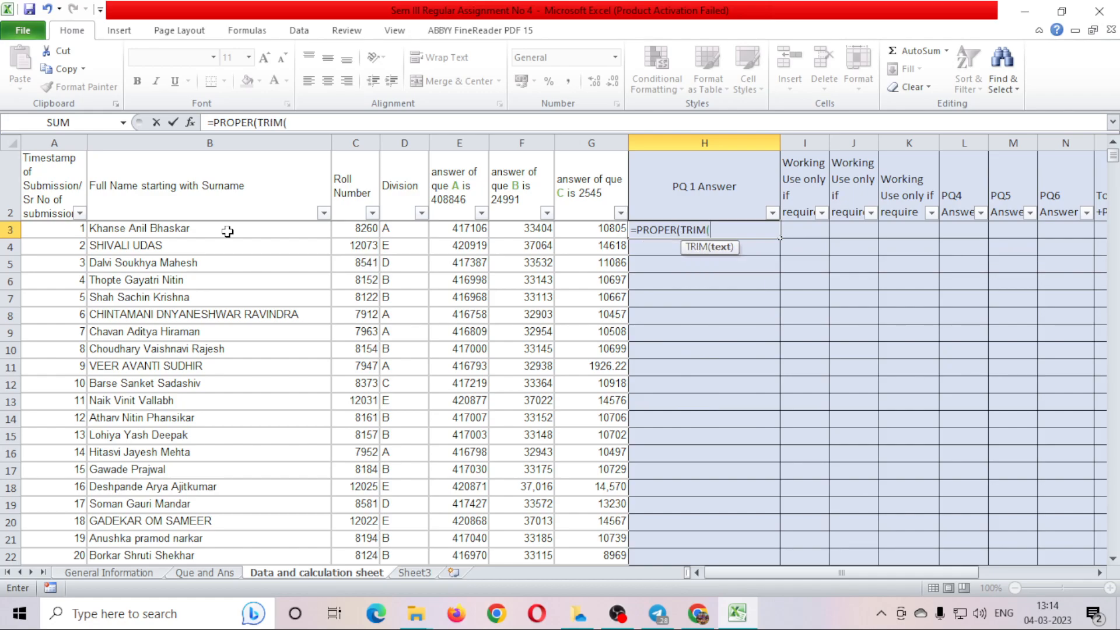
pyautogui.click(228, 232)
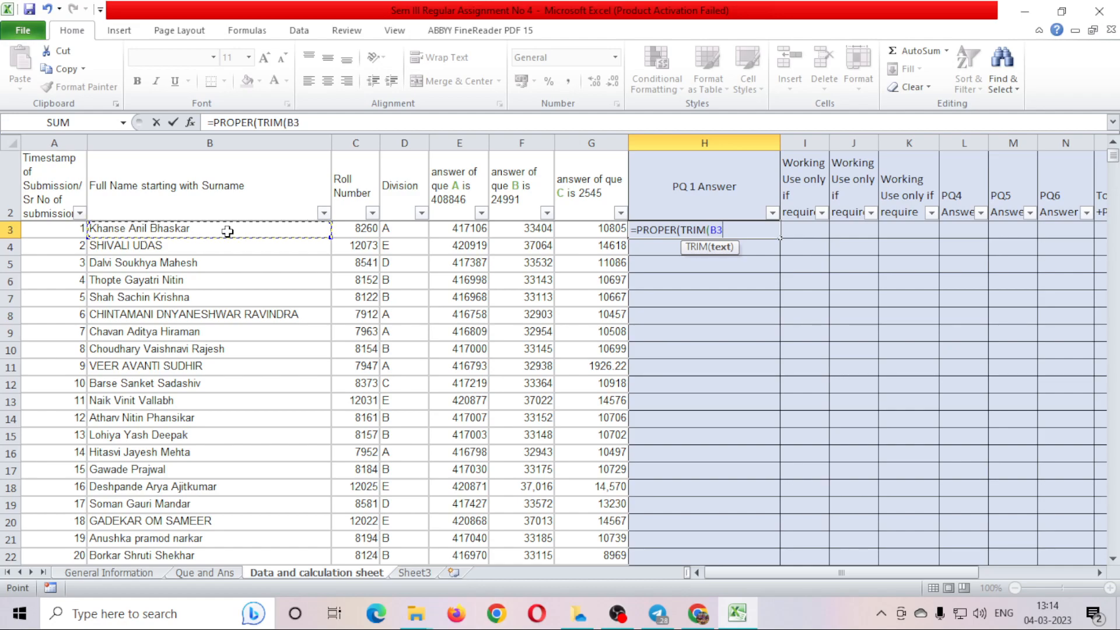
pyautogui.write(')')
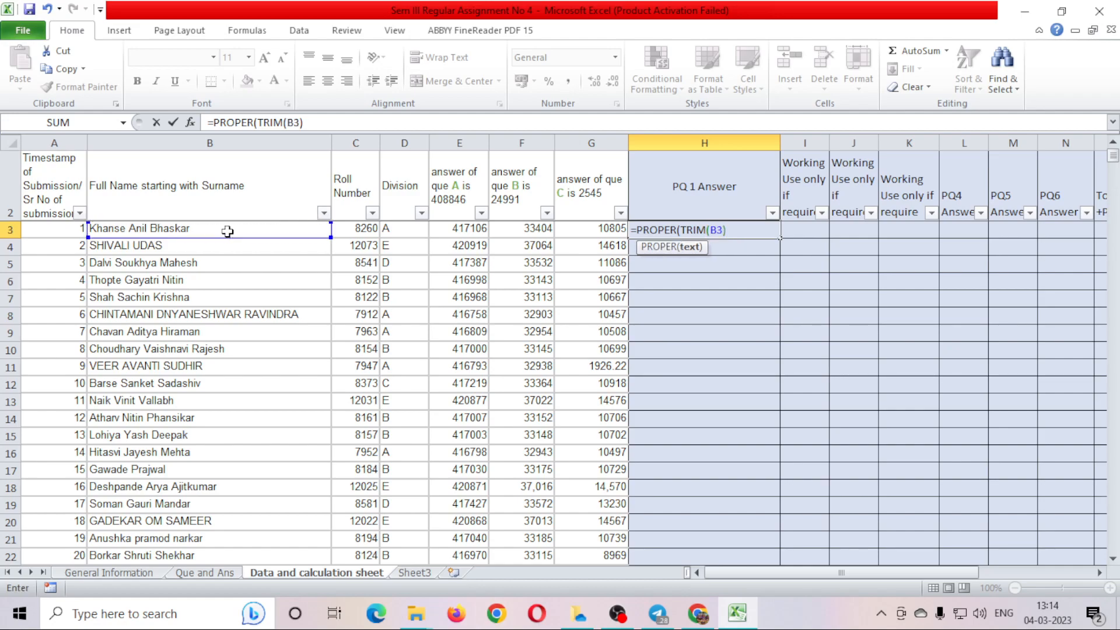
pyautogui.write(')')
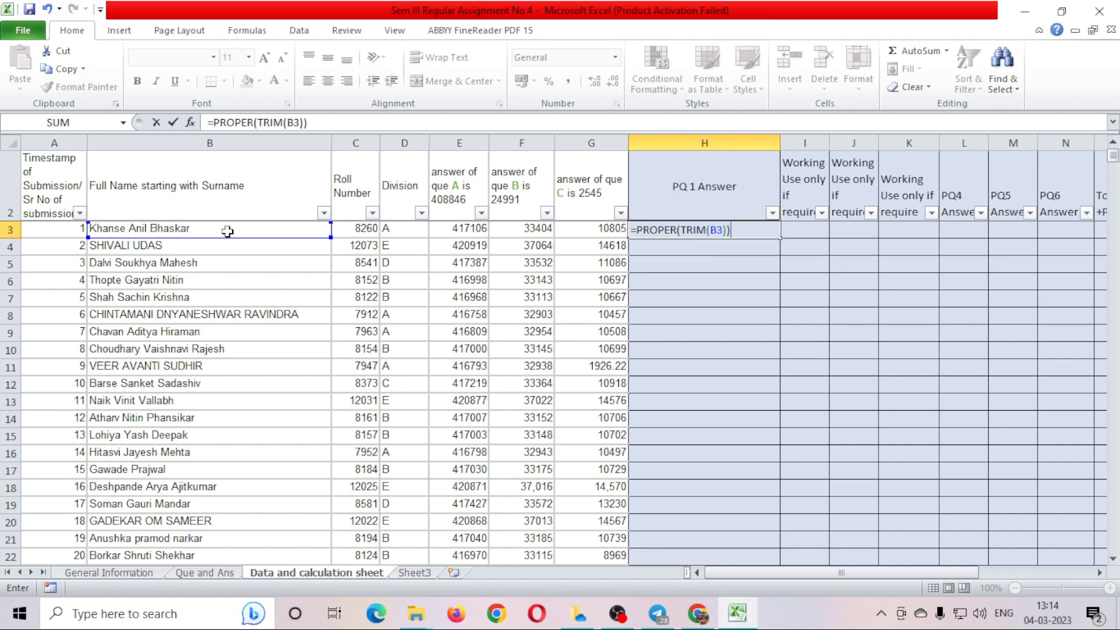
pyautogui.press('Return')
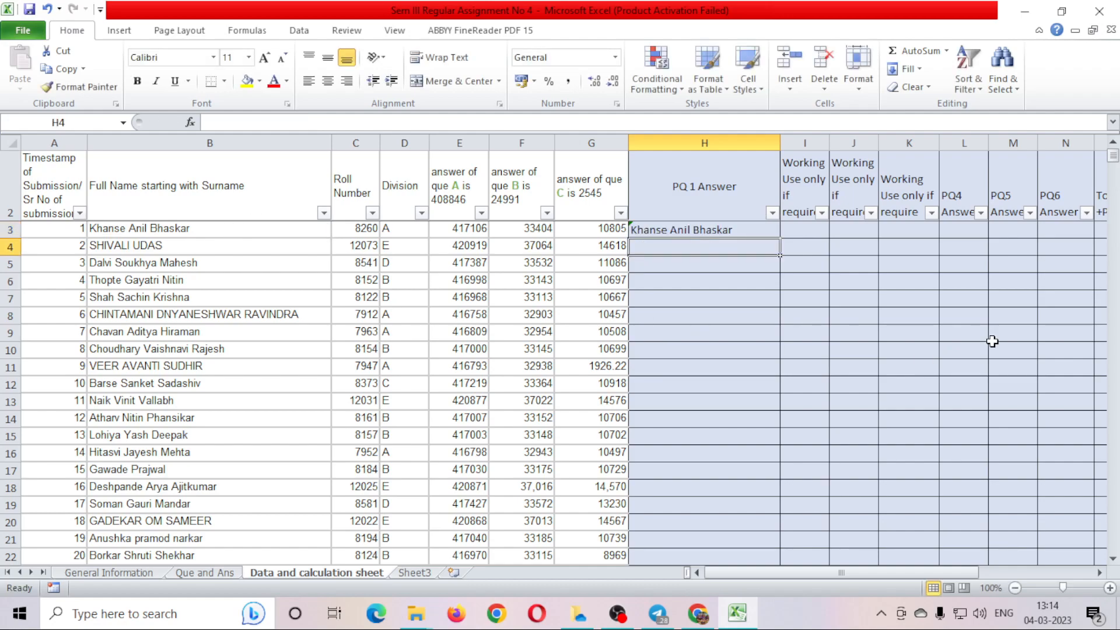
# Fill the H3 name-cleaning formula down column H and spot-check it against column B.
pyautogui.click(745, 229)
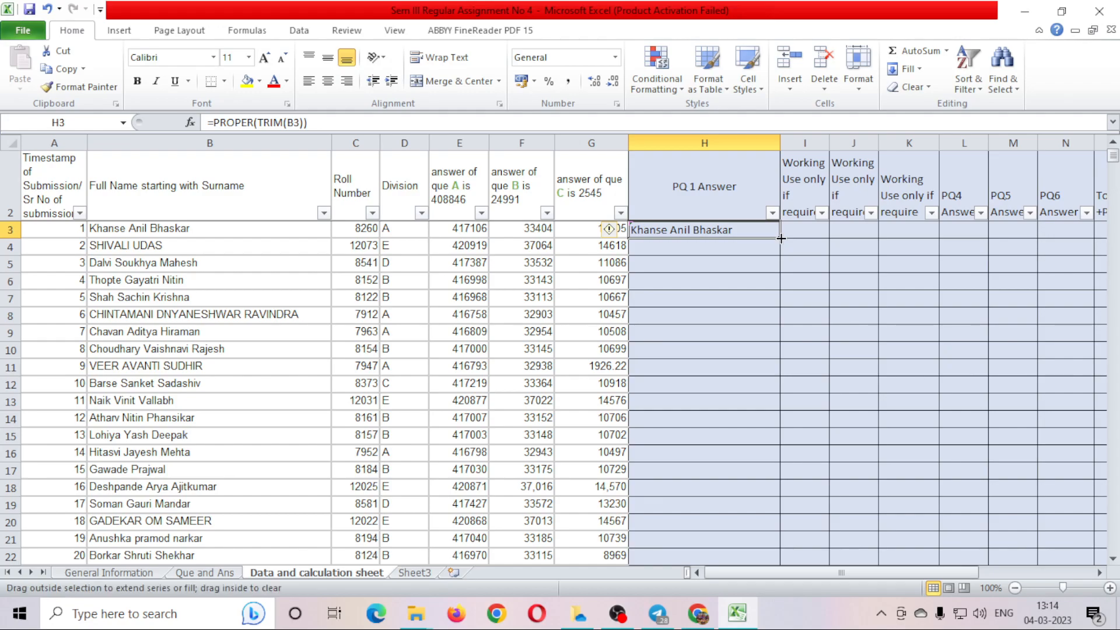
pyautogui.doubleClick(781, 238)
pyautogui.click(711, 433)
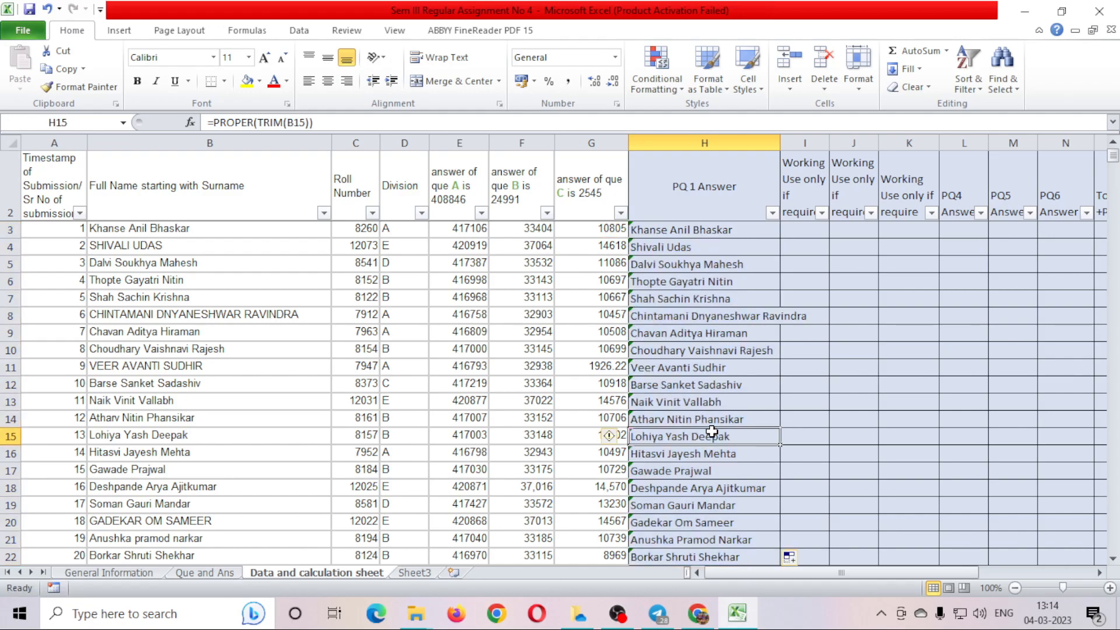
pyautogui.hotkey('ctrl', 'Down')
pyautogui.press('Up')
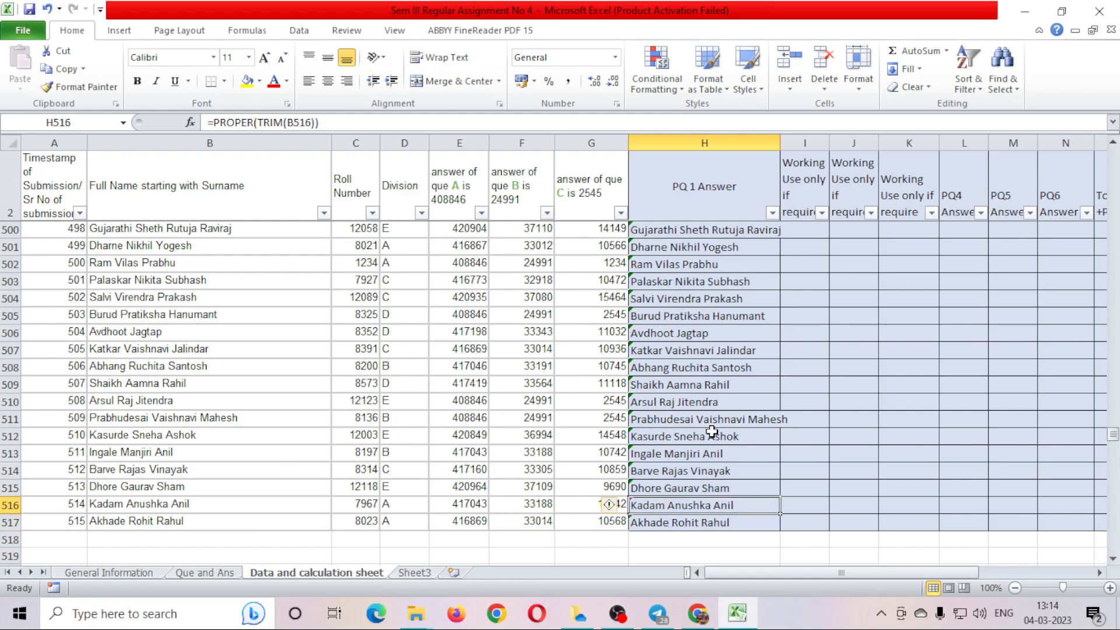
pyautogui.hotkey('ctrl', 'Up')
pyautogui.press('Down')
pyautogui.press('Down')
pyautogui.press('Left')
pyautogui.press('Left')
pyautogui.press('Left')
pyautogui.press('Left')
pyautogui.press('Left')
pyautogui.press('Left')
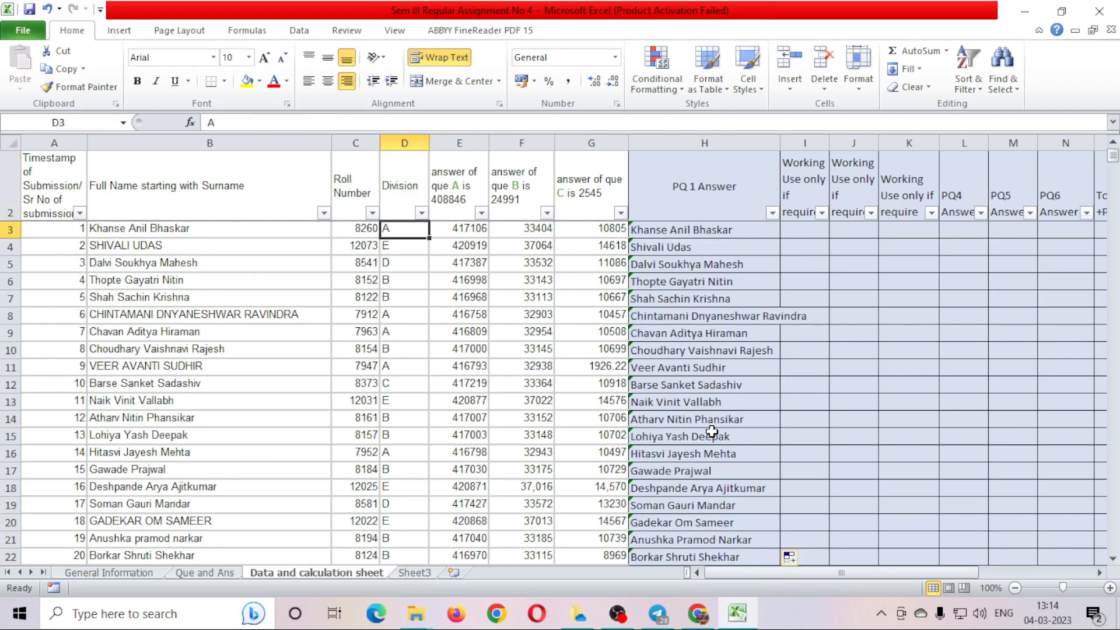
pyautogui.press('Down')
pyautogui.press('Right')
pyautogui.press('Right')
pyautogui.press('Right')
pyautogui.press('Right')
pyautogui.press('Right')
pyautogui.press('Right')
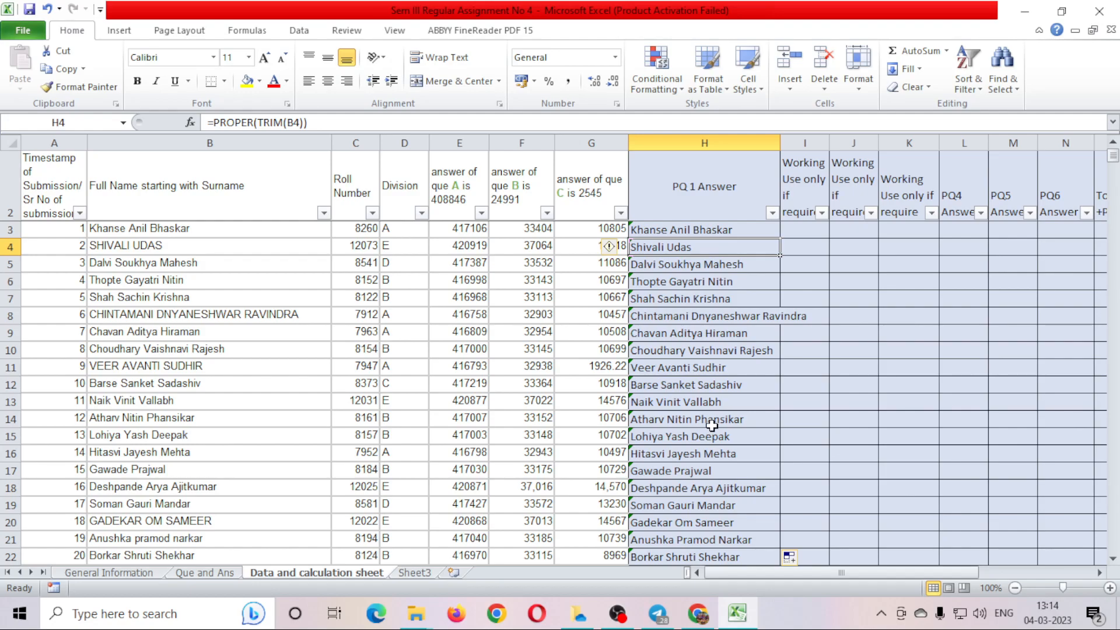
pyautogui.click(235, 574)
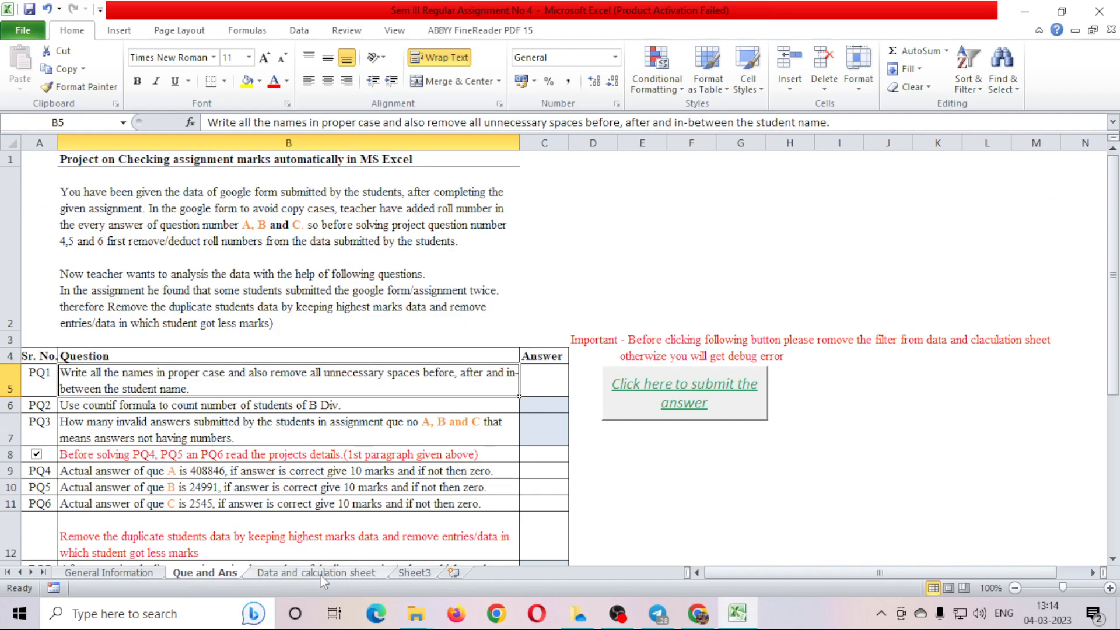
# Review the PQ1 and PQ2 answer cells and the PQ2 question text.
pyautogui.click(543, 387)
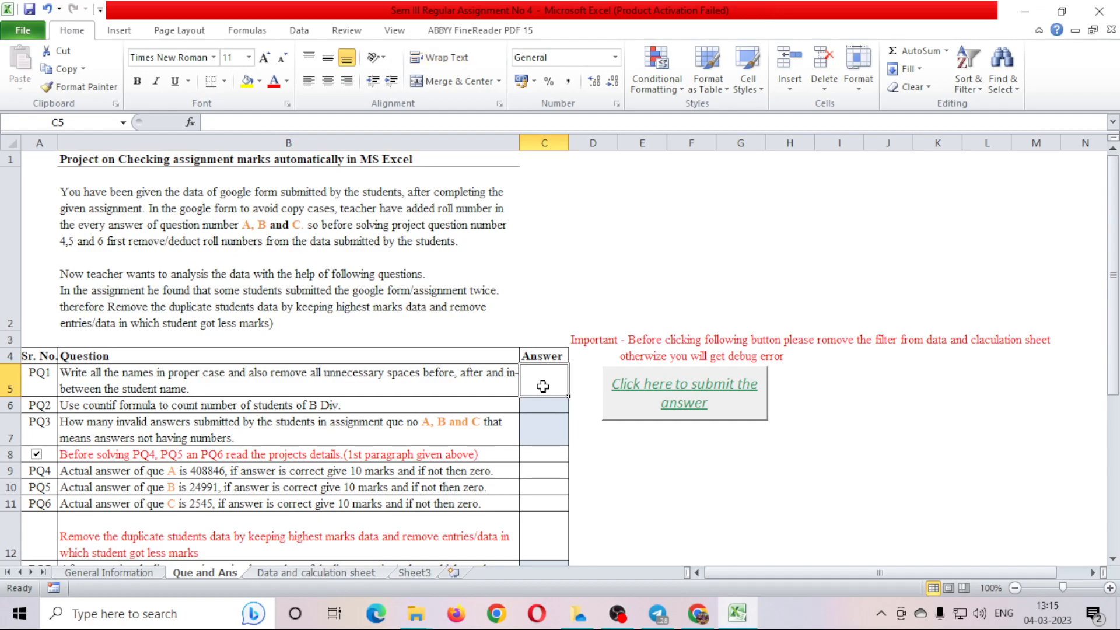
pyautogui.click(543, 407)
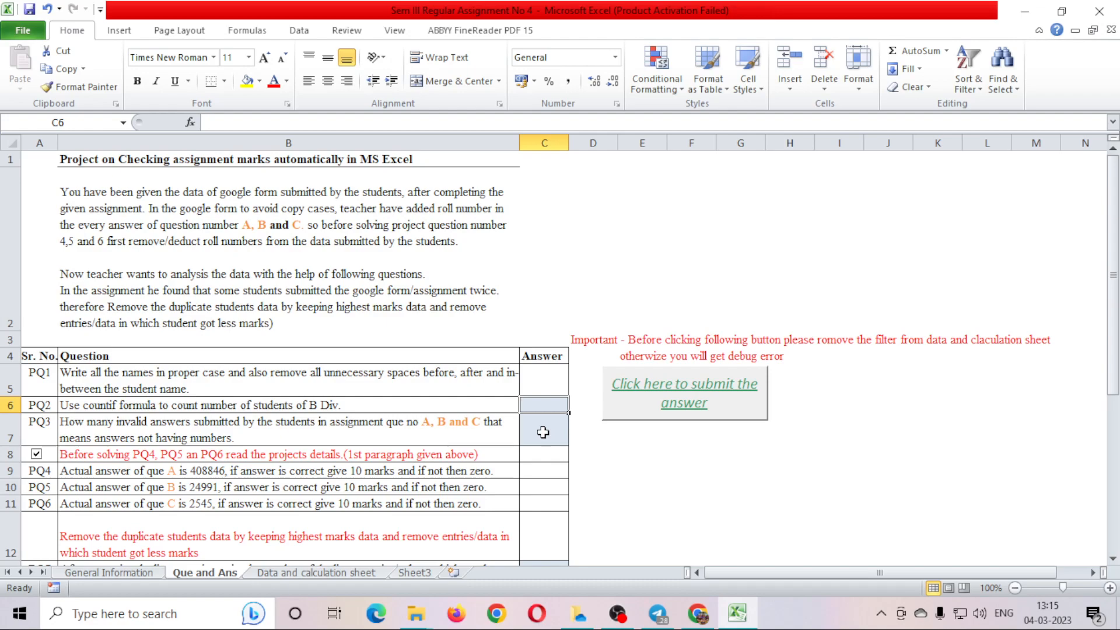
pyautogui.keyDown('ctrl'); pyautogui.click(547, 384); pyautogui.keyUp('ctrl')
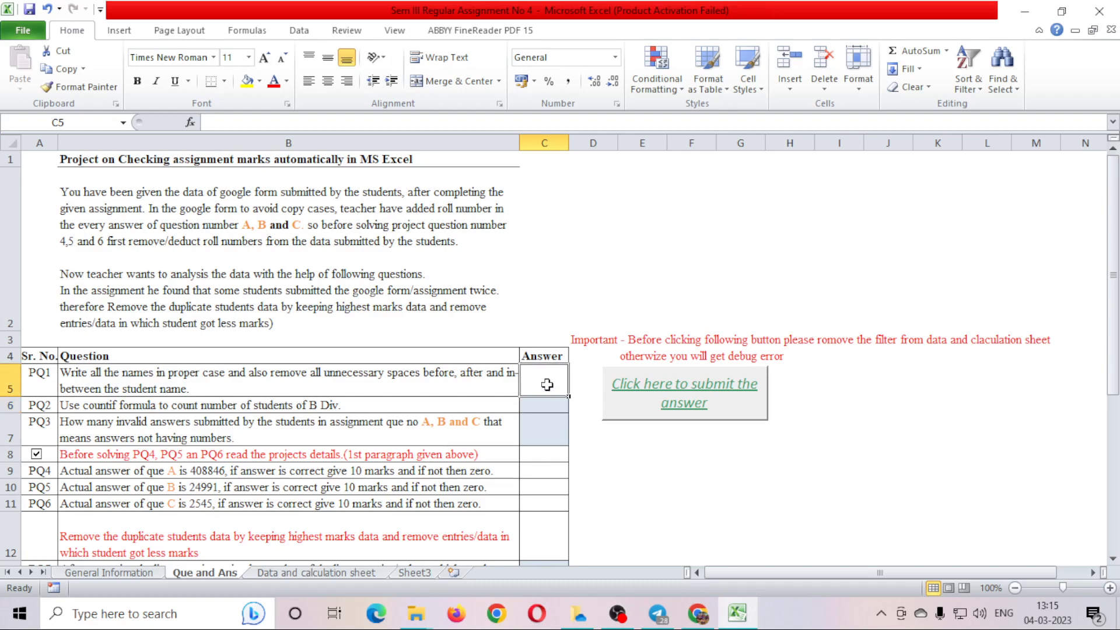
pyautogui.click(161, 407)
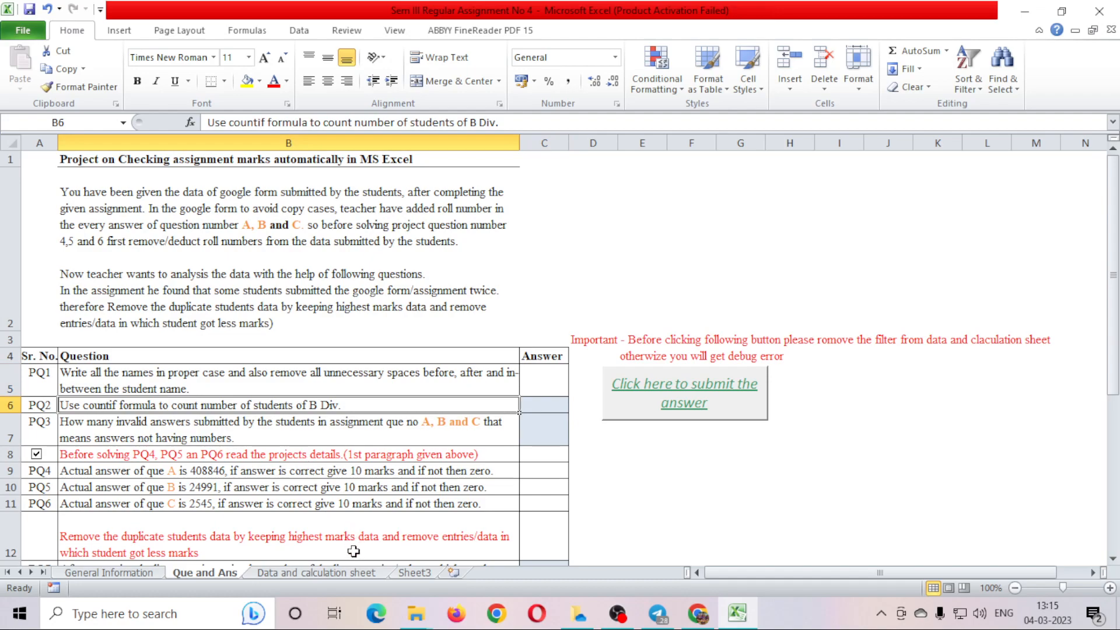
# Browse the Division entries in column D of the Data and calculation sheet.
pyautogui.click(331, 576)
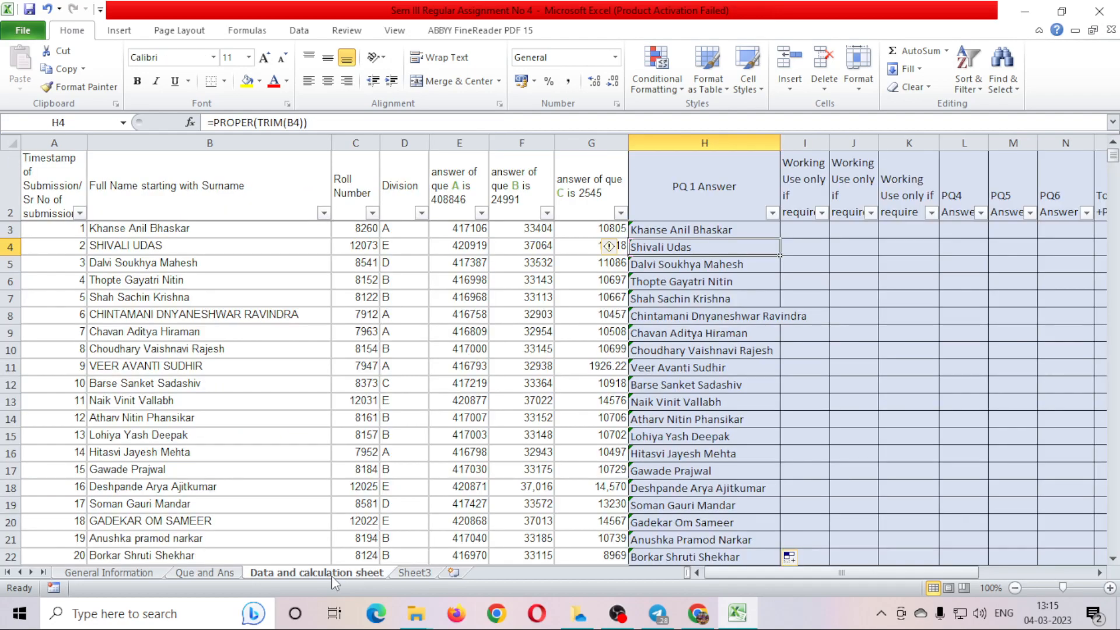
pyautogui.click(397, 233)
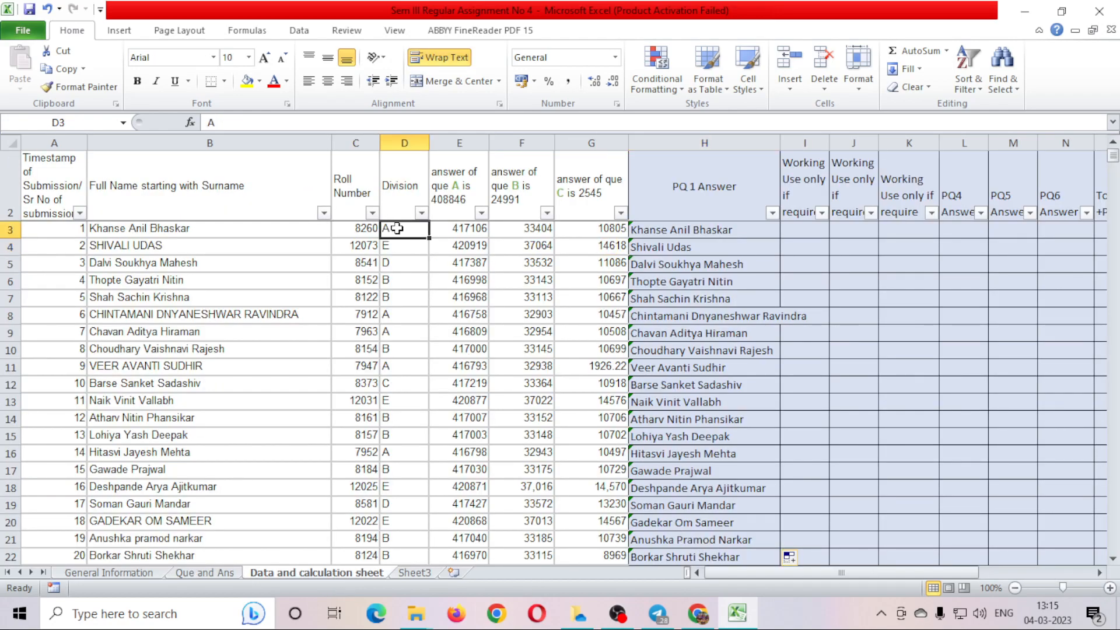
pyautogui.moveTo(388, 228); pyautogui.dragTo(388, 349)
pyautogui.click(421, 500)
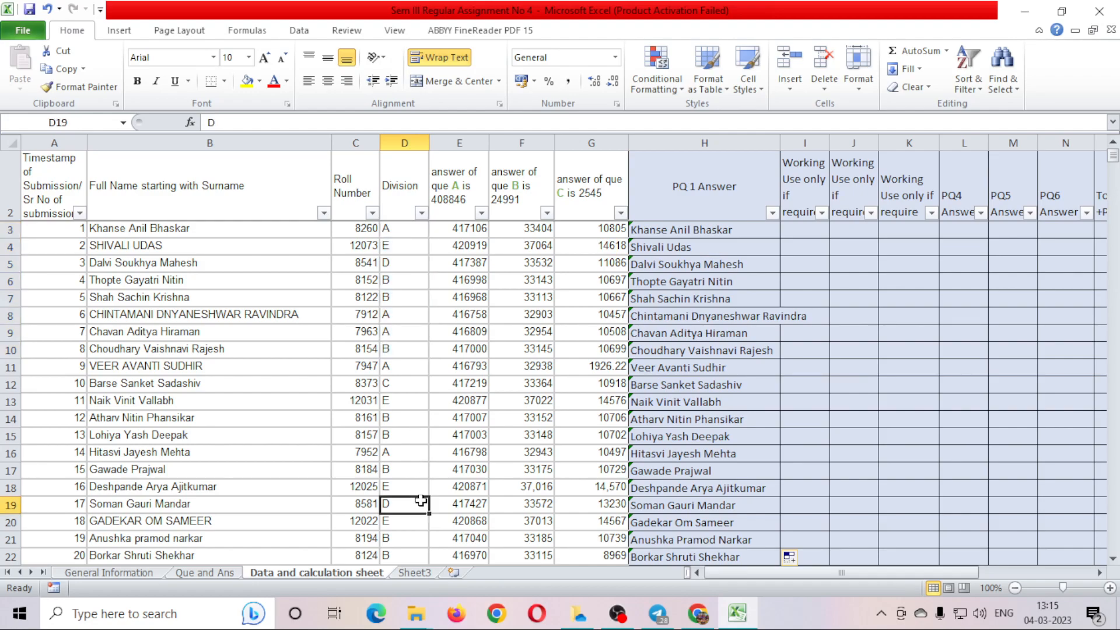
pyautogui.hotkey('ctrl', 'Down')
pyautogui.press('Down')
pyautogui.press('Up')
pyautogui.press('Up')
pyautogui.hotkey('ctrl', 'Up')
pyautogui.press('Down')
pyautogui.press('Down')
pyautogui.press('Down')
pyautogui.press('Down')
pyautogui.press('Down')
pyautogui.press('Down')
pyautogui.press('Up')
pyautogui.press('Up')
pyautogui.press('Up')
pyautogui.press('Up')
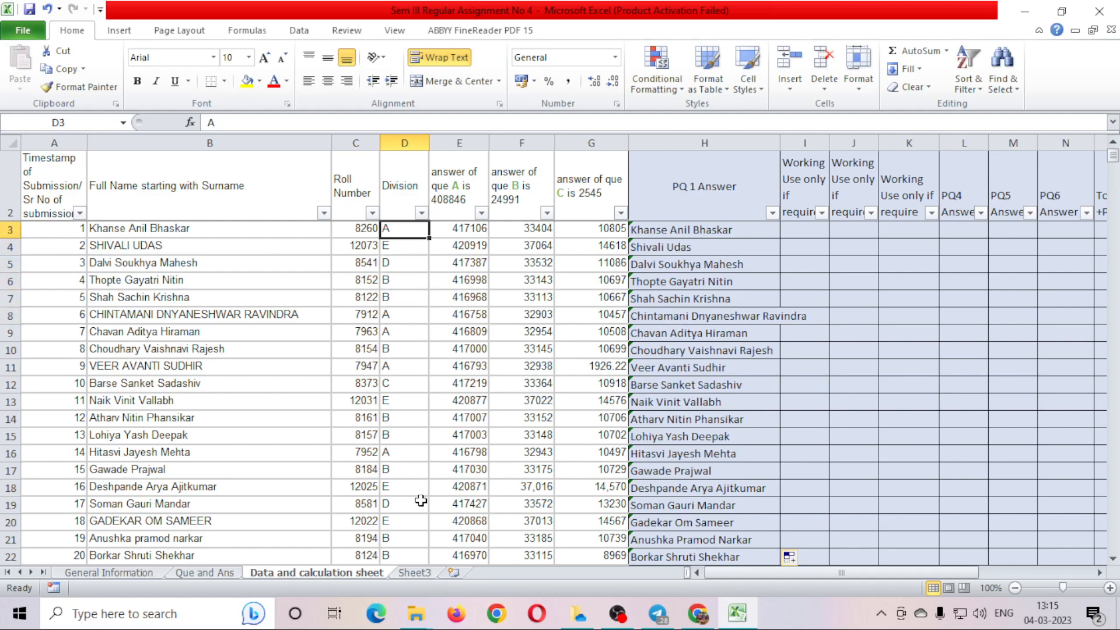
pyautogui.press('Down')
pyautogui.press('Down')
pyautogui.press('Down')
pyautogui.press('Down')
pyautogui.press('Up')
pyautogui.press('Down')
pyautogui.press('Down')
pyautogui.press('Down')
pyautogui.press('Down')
pyautogui.press('Down')
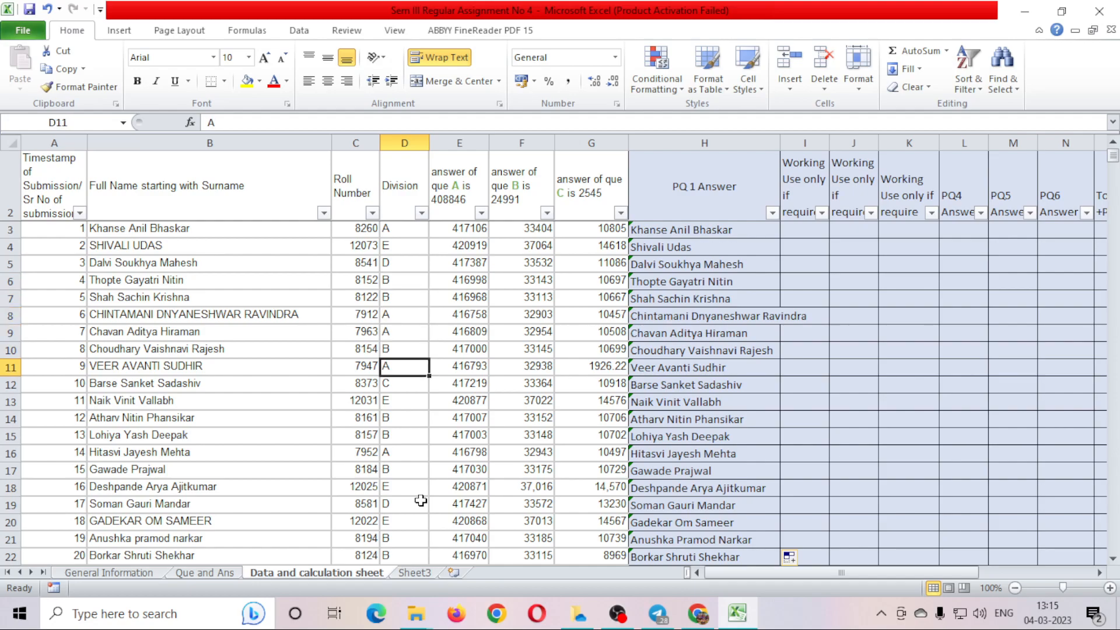
# Recheck the Division column, then start a formula with = in PQ2 answer cell C6.
pyautogui.click(220, 574)
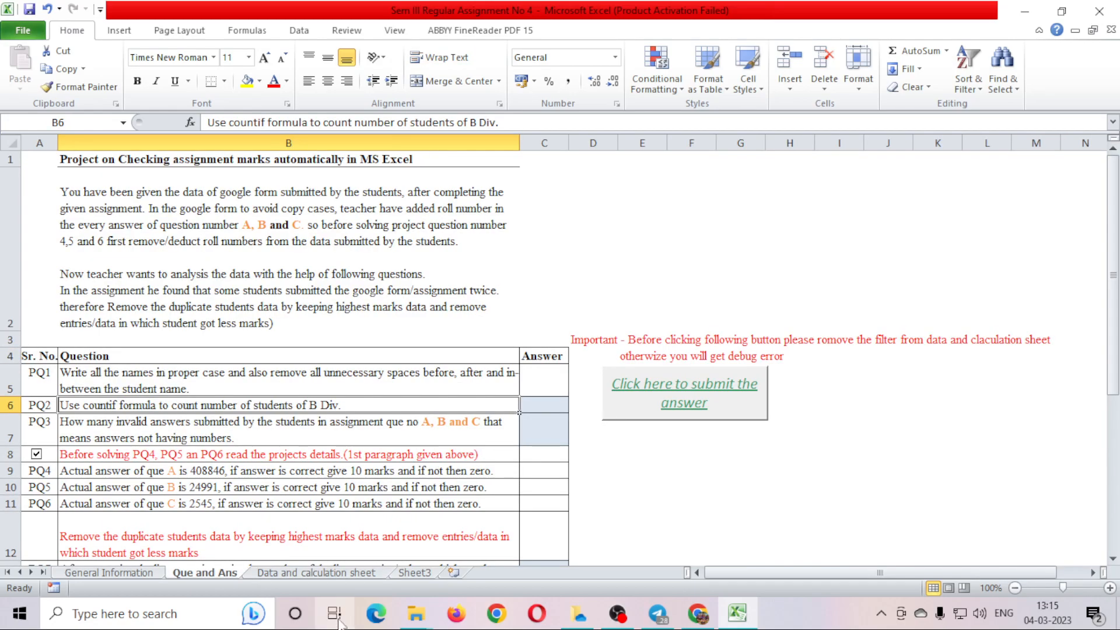
pyautogui.click(320, 578)
pyautogui.click(406, 281)
pyautogui.click(404, 298)
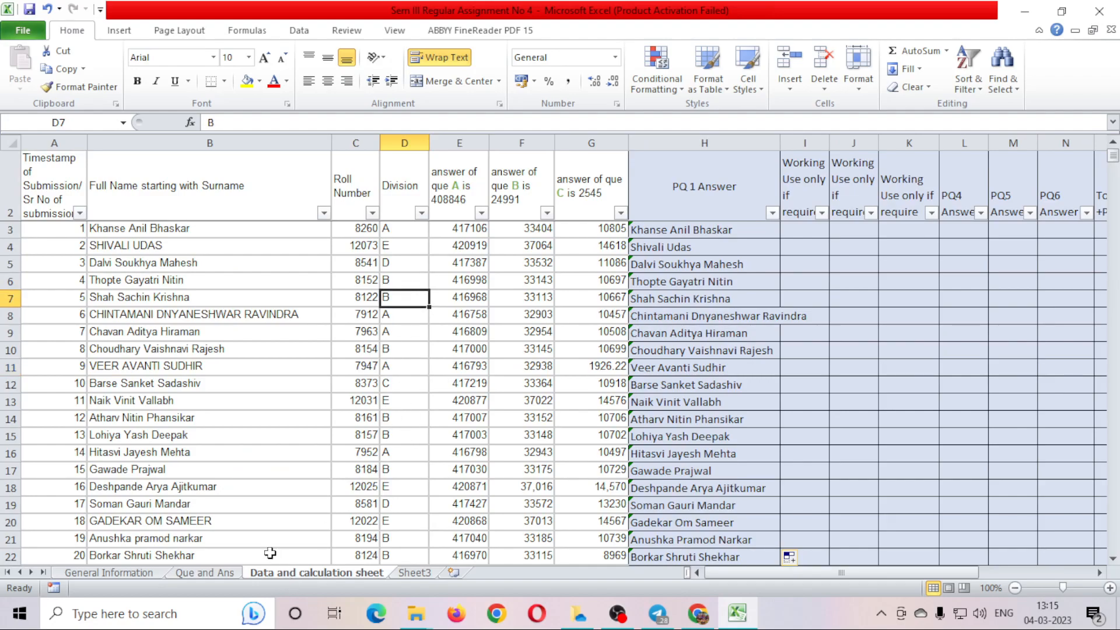
pyautogui.click(228, 575)
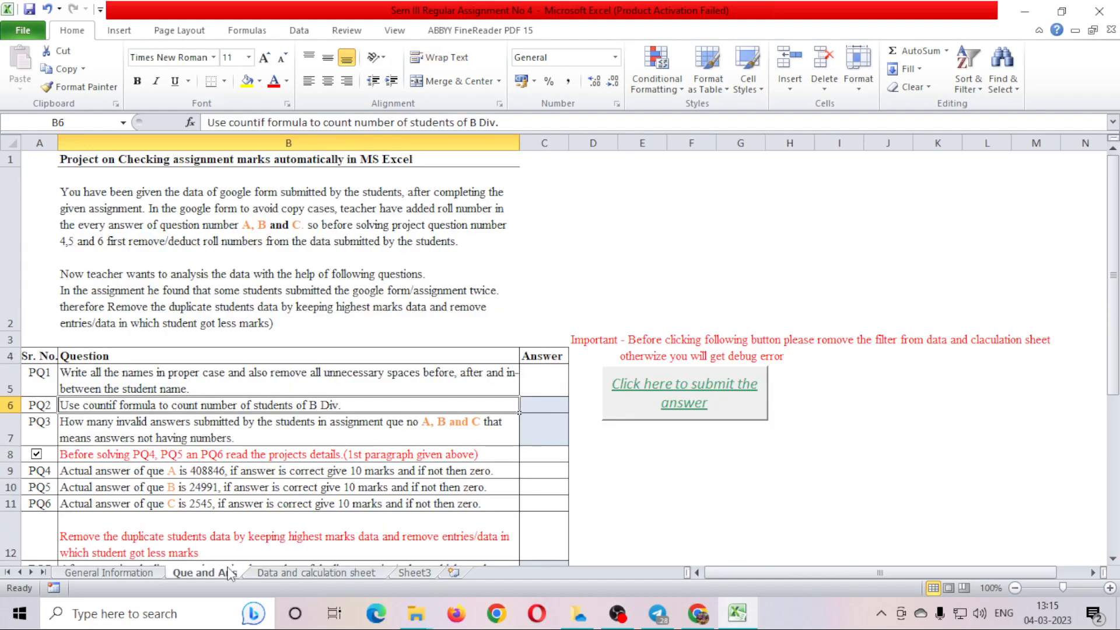
pyautogui.click(544, 406)
pyautogui.write('=')
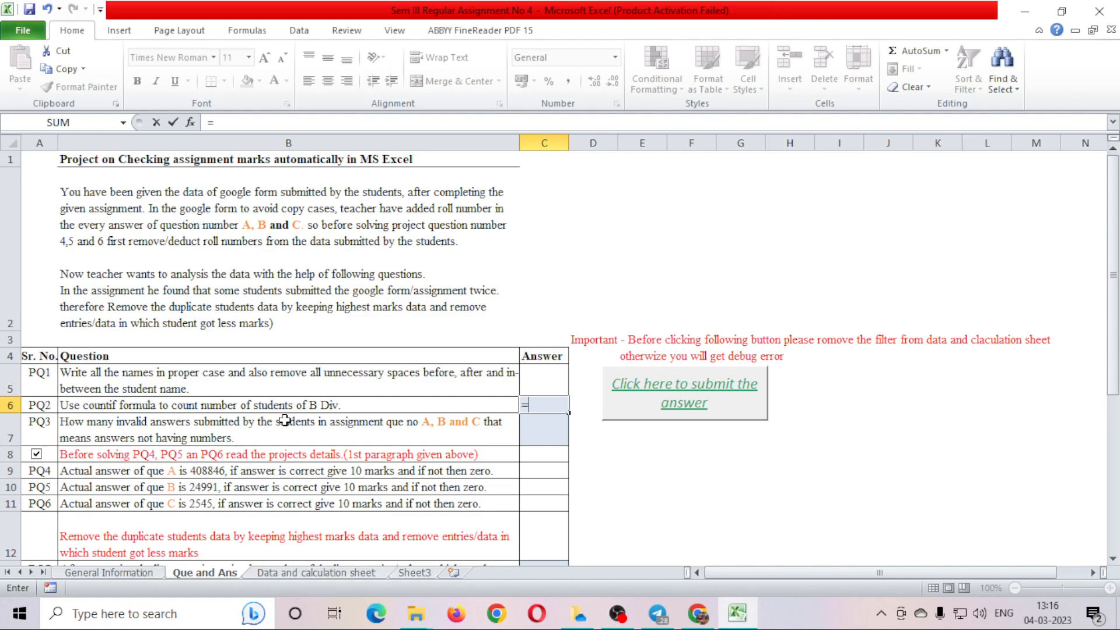
# Type count then if and accept COUNTIF, so C6 reads =COUNTIF(.
pyautogui.write('con')
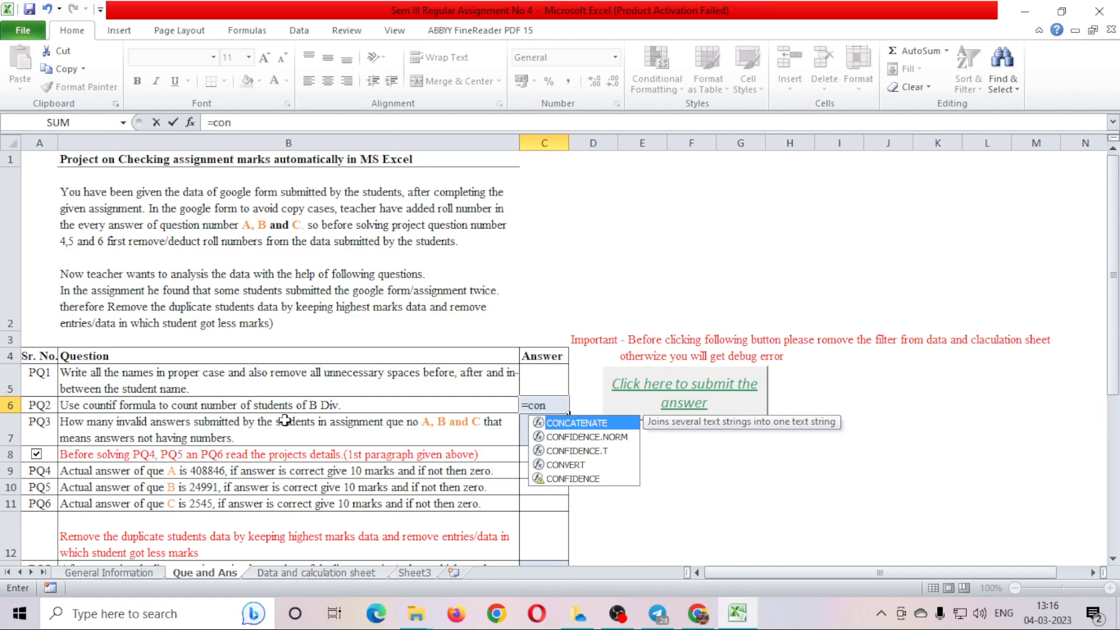
pyautogui.write('t')
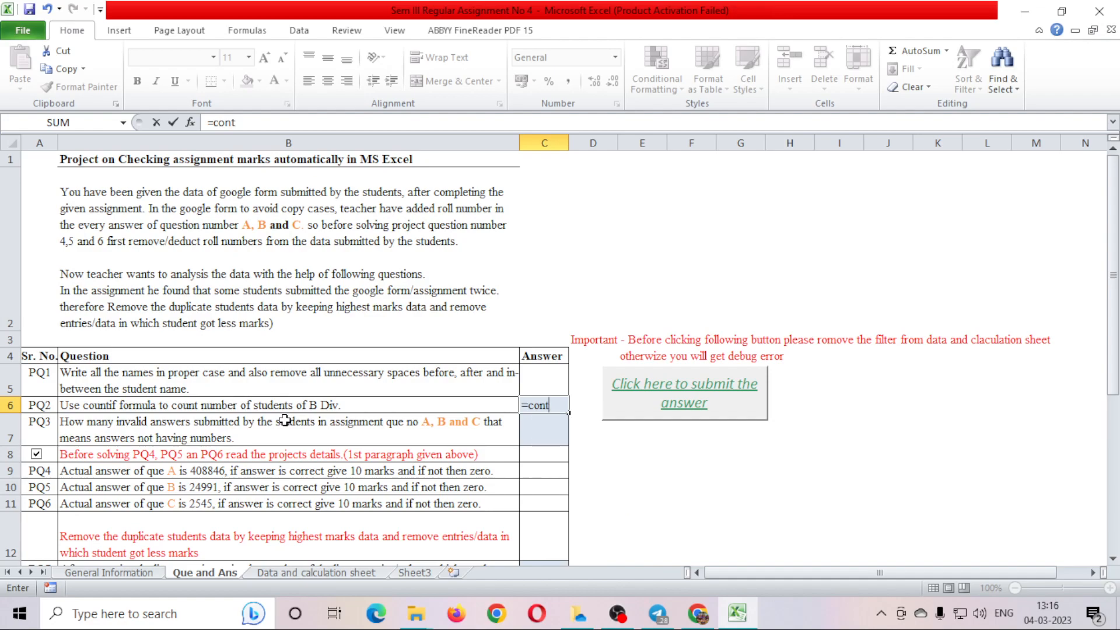
pyautogui.press('BackSpace')
pyautogui.press('BackSpace')
pyautogui.write('unt')
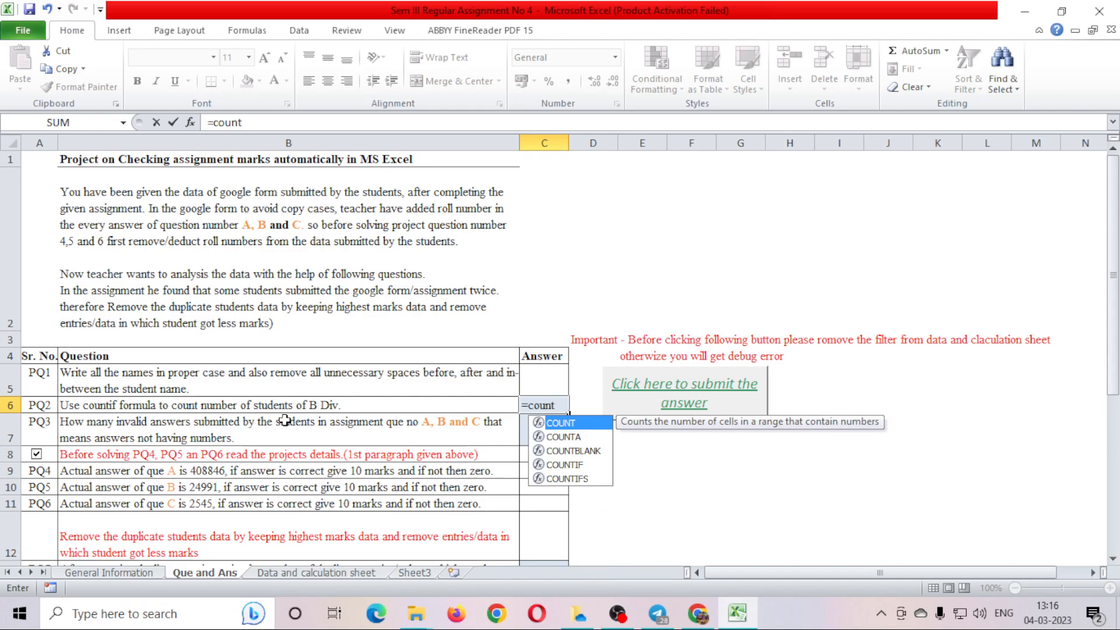
pyautogui.press('Down')
pyautogui.press('Down')
pyautogui.press('Down')
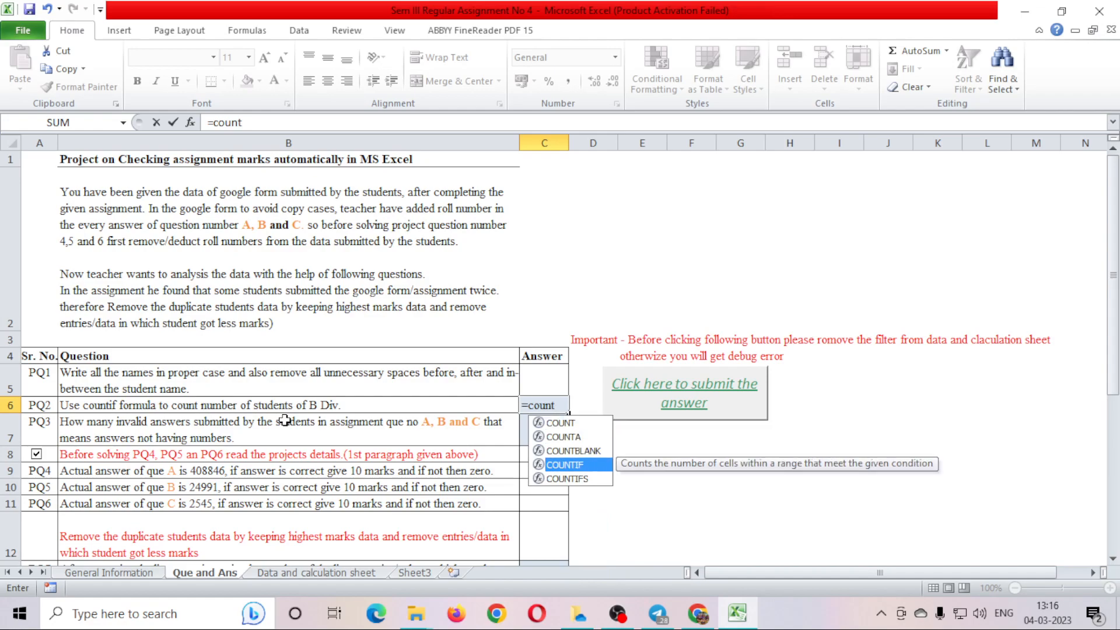
pyautogui.write('if')
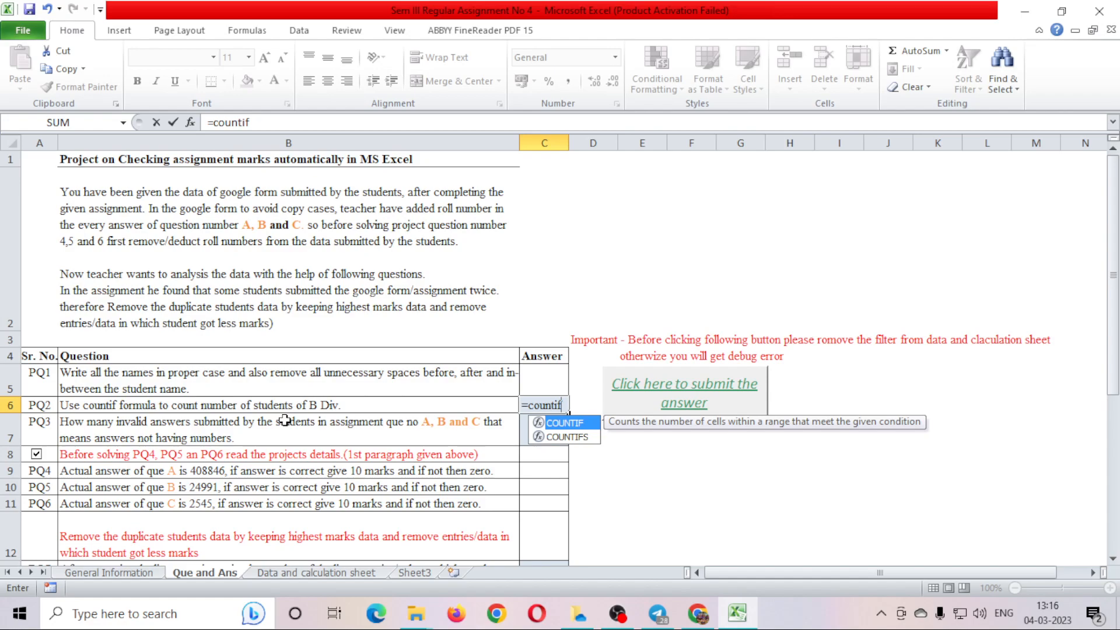
pyautogui.press('Tab')
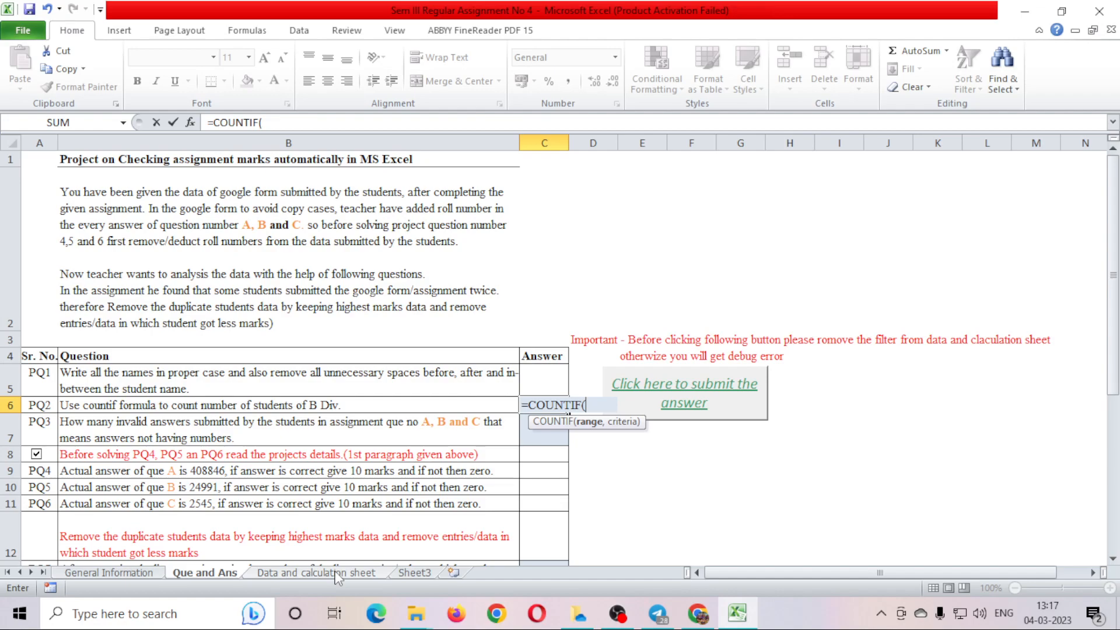
# Try selecting a Division range from D3 downward on the Data and calculation sheet.
pyautogui.click(337, 574)
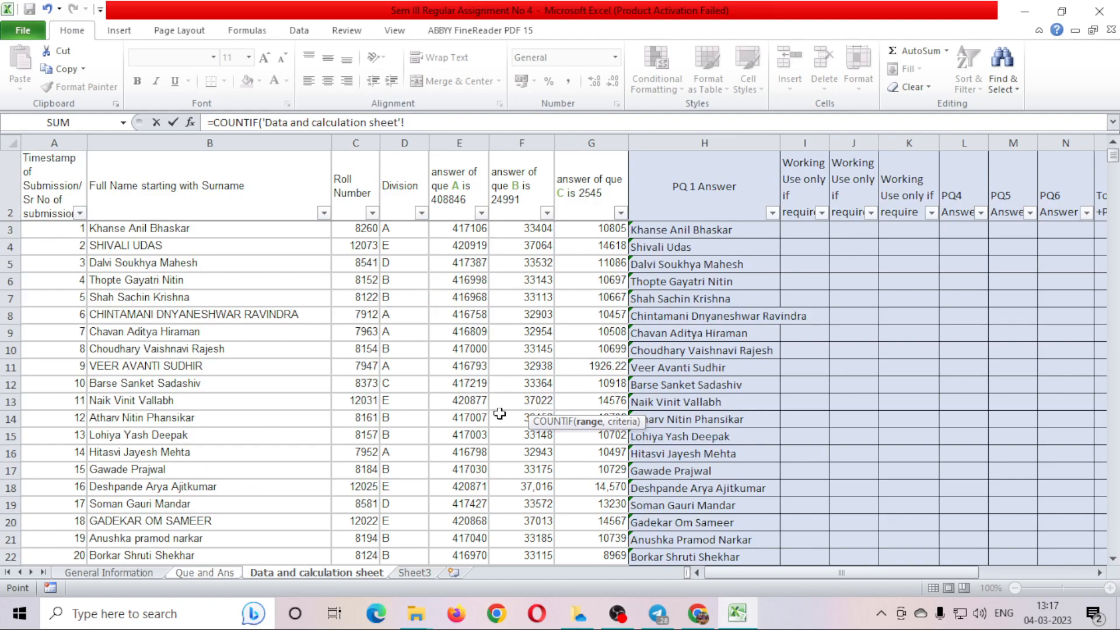
pyautogui.click(399, 229)
pyautogui.hotkey('ctrl', 'shift', 'Down')
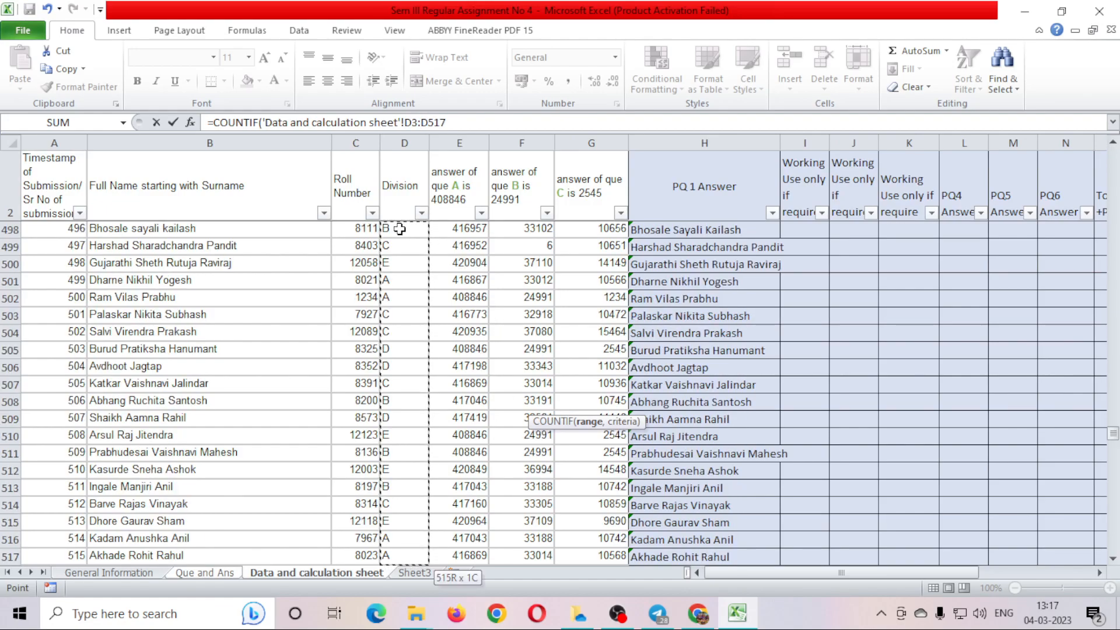
pyautogui.hotkey('ctrl', 'shift', 'Up')
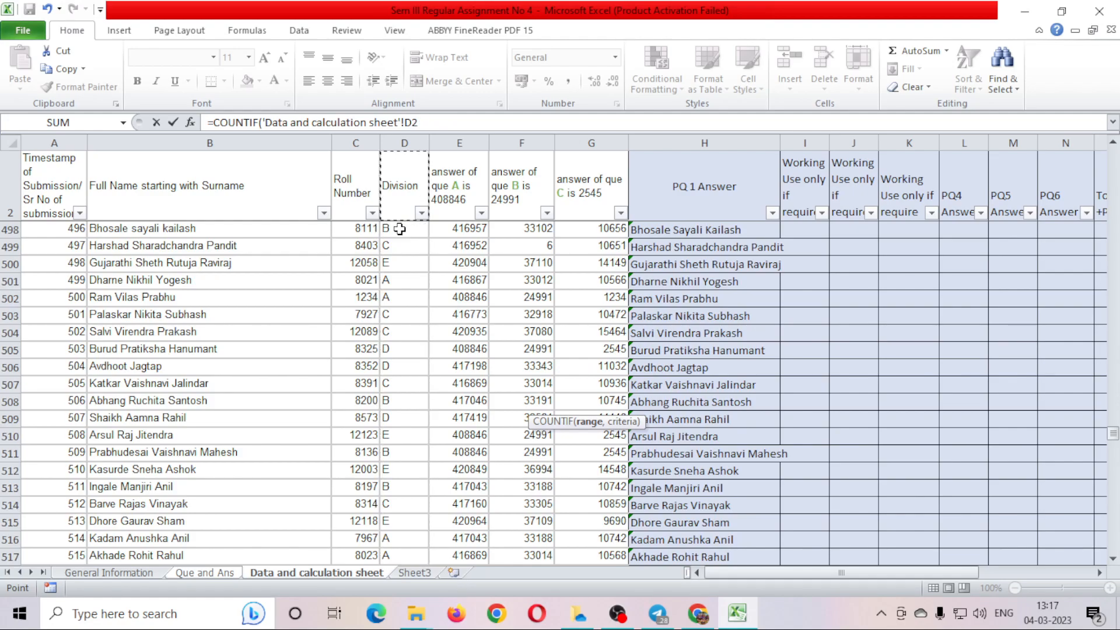
pyautogui.press('Down')
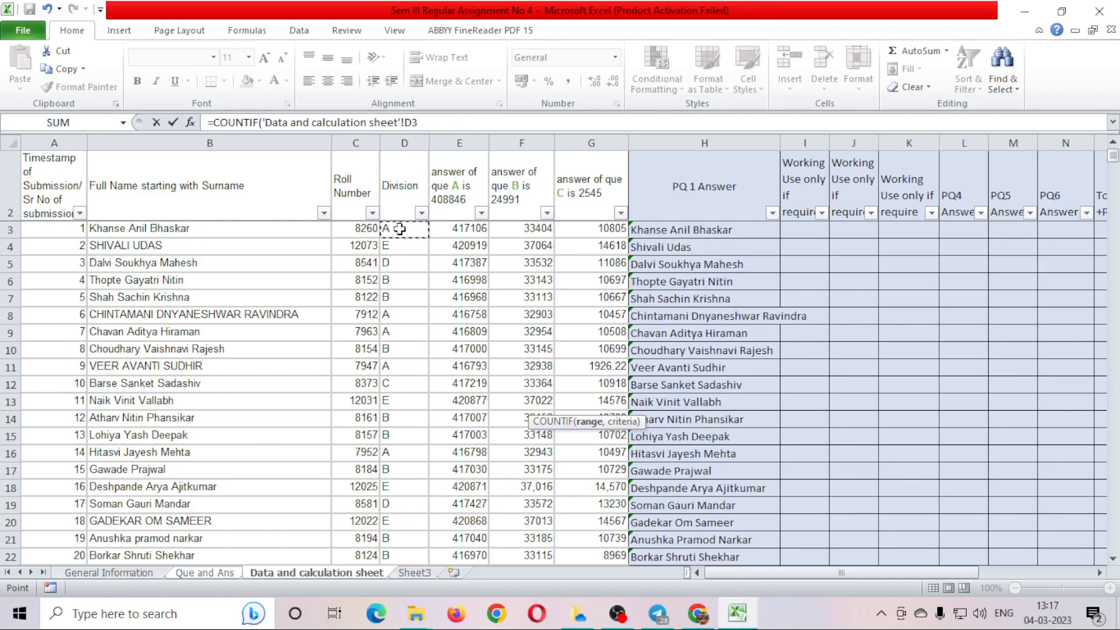
pyautogui.click(407, 231)
pyautogui.moveTo(407, 242); pyautogui.dragTo(407, 348)
pyautogui.moveTo(405, 231); pyautogui.dragTo(410, 535)
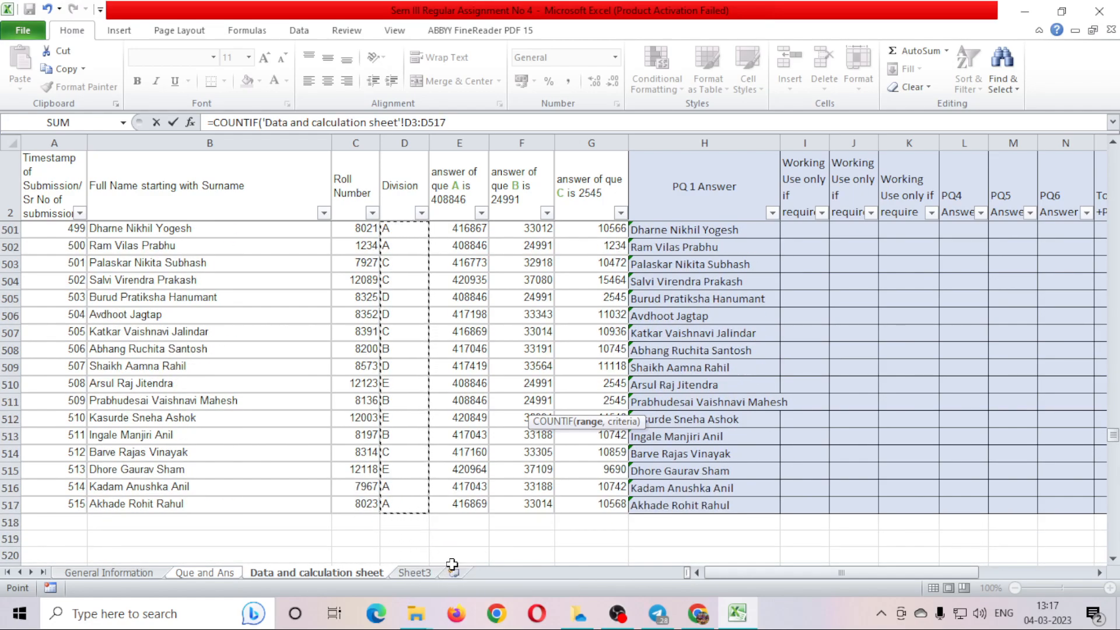
# Reset to D3 and extend the COUNTIF range to D3:D517.
pyautogui.click(410, 467)
pyautogui.hotkey('ctrl', 'Up')
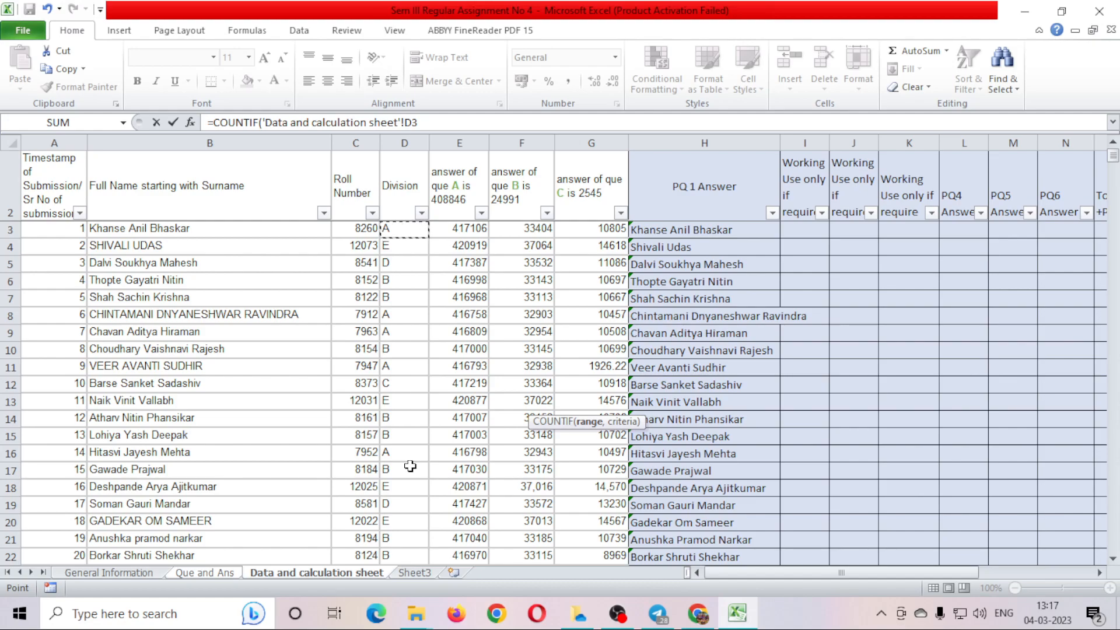
pyautogui.hotkey('shift', 'Down')
pyautogui.hotkey('shift', 'Down')
pyautogui.hotkey('shift', 'Down')
pyautogui.hotkey('shift', 'Down')
pyautogui.hotkey('shift', 'Down')
pyautogui.hotkey('shift', 'Down')
pyautogui.hotkey('shift', 'Down')
pyautogui.hotkey('shift', 'Down')
pyautogui.hotkey('shift', 'Down')
pyautogui.hotkey('shift', 'Down')
pyautogui.hotkey('shift', 'Down')
pyautogui.hotkey('shift', 'Down')
pyautogui.hotkey('shift', 'Down')
pyautogui.hotkey('shift', 'Down')
pyautogui.hotkey('shift', 'Down')
pyautogui.hotkey('shift', 'Down')
pyautogui.hotkey('shift', 'Down')
pyautogui.hotkey('shift', 'Down')
pyautogui.hotkey('shift', 'Down')
pyautogui.hotkey('shift', 'Down')
pyautogui.hotkey('shift', 'Down')
pyautogui.hotkey('shift', 'Down')
pyautogui.hotkey('shift', 'Down')
pyautogui.hotkey('shift', 'Down')
pyautogui.hotkey('shift', 'Down')
pyautogui.hotkey('shift', 'Down')
pyautogui.hotkey('shift', 'Down')
pyautogui.hotkey('shift', 'Down')
pyautogui.hotkey('shift', 'Down')
pyautogui.hotkey('shift', 'Down')
pyautogui.hotkey('shift', 'Down')
pyautogui.hotkey('shift', 'Down')
pyautogui.hotkey('shift', 'Down')
pyautogui.hotkey('shift', 'Down')
pyautogui.hotkey('shift', 'Down')
pyautogui.hotkey('shift', 'Down')
pyautogui.hotkey('shift', 'Down')
pyautogui.hotkey('shift', 'Down')
pyautogui.hotkey('shift', 'Down')
pyautogui.hotkey('shift', 'Down')
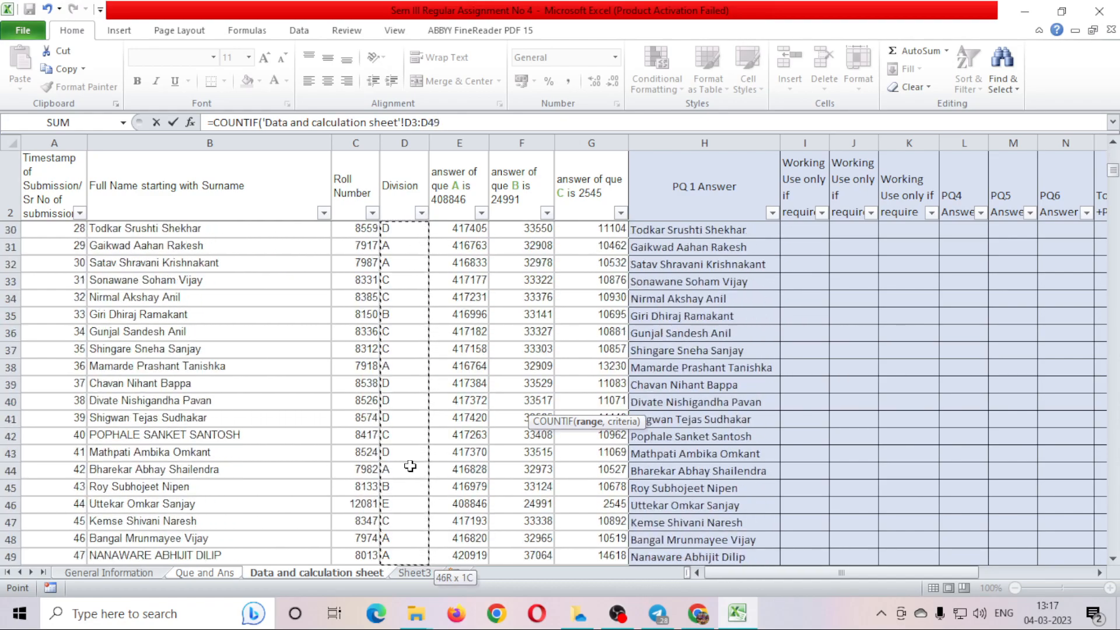
pyautogui.hotkey('shift', 'Down')
pyautogui.hotkey('shift', 'Down')
pyautogui.hotkey('shift', 'Down')
pyautogui.hotkey('shift', 'Down')
pyautogui.hotkey('shift', 'Down')
pyautogui.press('Up')
pyautogui.press('Down')
pyautogui.press('Up')
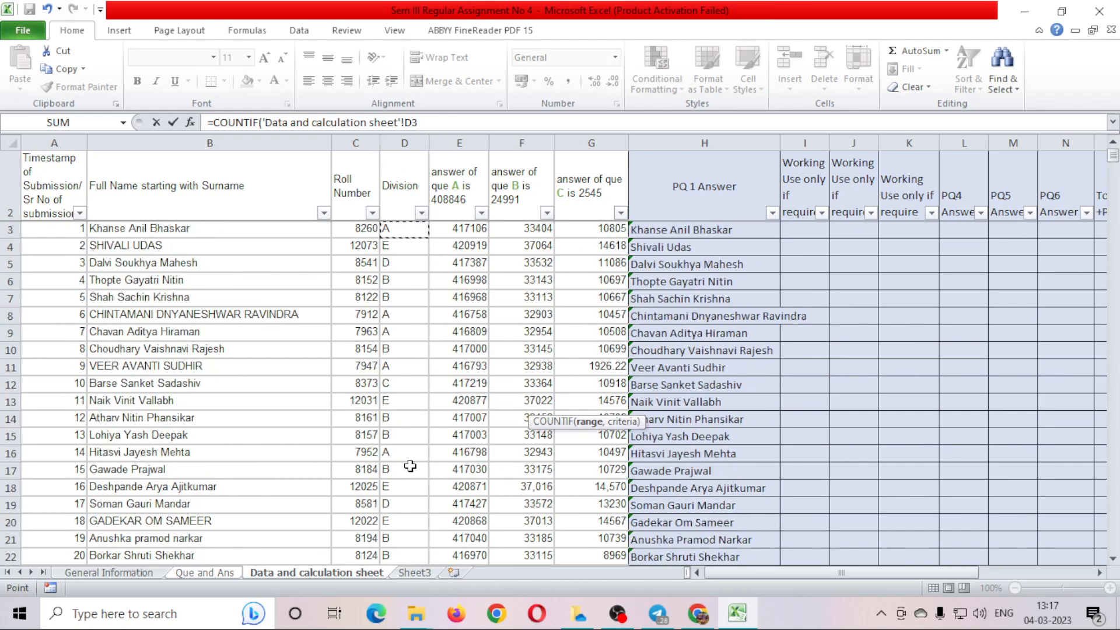
pyautogui.hotkey('shift', 'Down')
pyautogui.hotkey('shift', 'Down')
pyautogui.hotkey('shift', 'Down')
pyautogui.hotkey('shift', 'Down')
pyautogui.hotkey('shift', 'Down')
pyautogui.hotkey('shift', 'Down')
pyautogui.hotkey('shift', 'Down')
pyautogui.hotkey('shift', 'Down')
pyautogui.hotkey('shift', 'Down')
pyautogui.hotkey('shift', 'Down')
pyautogui.hotkey('shift', 'Down')
pyautogui.hotkey('shift', 'Down')
pyautogui.hotkey('shift', 'Down')
pyautogui.hotkey('shift', 'Down')
pyautogui.hotkey('shift', 'Down')
pyautogui.hotkey('shift', 'Down')
pyautogui.hotkey('shift', 'Down')
pyautogui.hotkey('shift', 'Down')
pyautogui.hotkey('shift', 'Down')
pyautogui.hotkey('shift', 'Down')
pyautogui.hotkey('shift', 'Down')
pyautogui.hotkey('shift', 'Down')
pyautogui.hotkey('shift', 'Down')
pyautogui.hotkey('shift', 'Down')
pyautogui.hotkey('shift', 'Down')
pyautogui.hotkey('shift', 'Down')
pyautogui.hotkey('shift', 'Down')
pyautogui.hotkey('shift', 'Down')
pyautogui.hotkey('shift', 'Down')
pyautogui.hotkey('shift', 'Down')
pyautogui.hotkey('shift', 'Down')
pyautogui.hotkey('shift', 'Down')
pyautogui.hotkey('shift', 'Down')
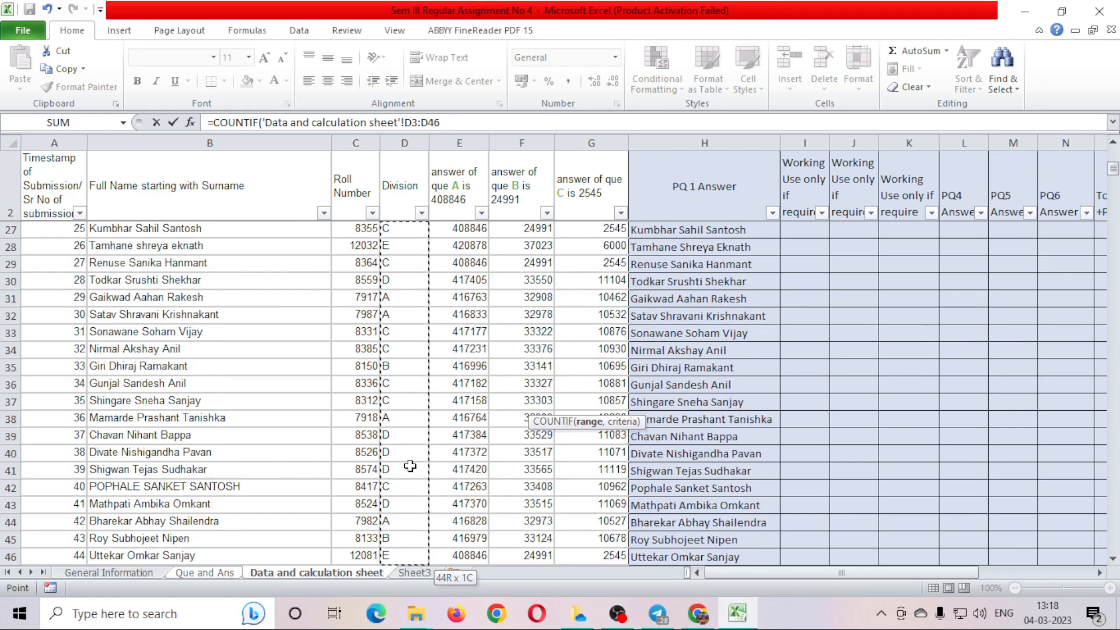
pyautogui.hotkey('ctrl', 'Up')
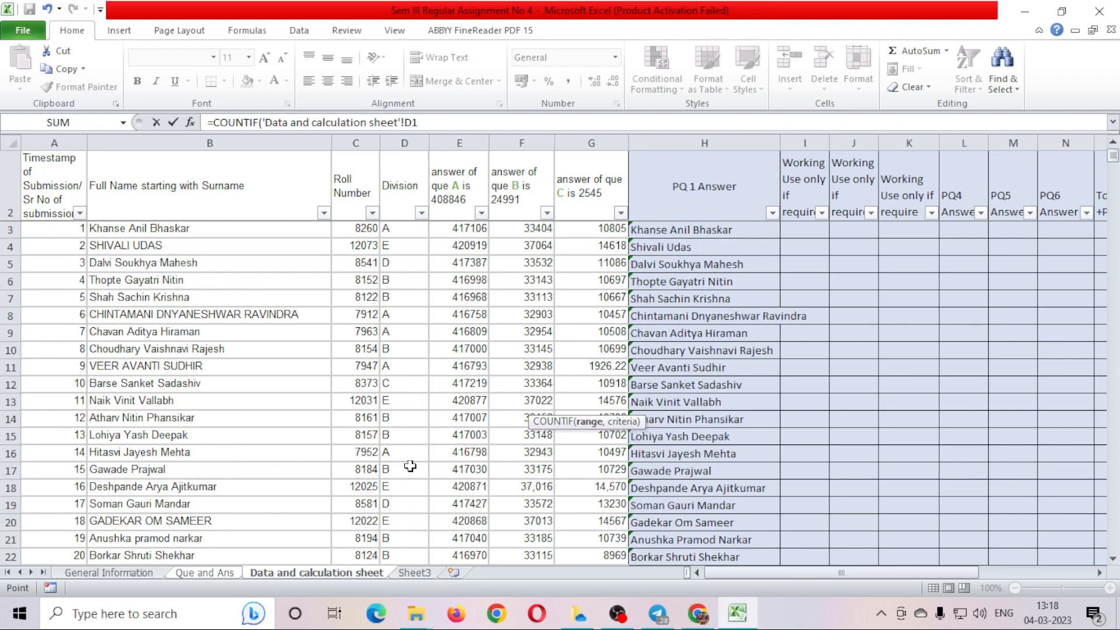
pyautogui.press('Down')
pyautogui.hotkey('ctrl', 'shift', 'Down')
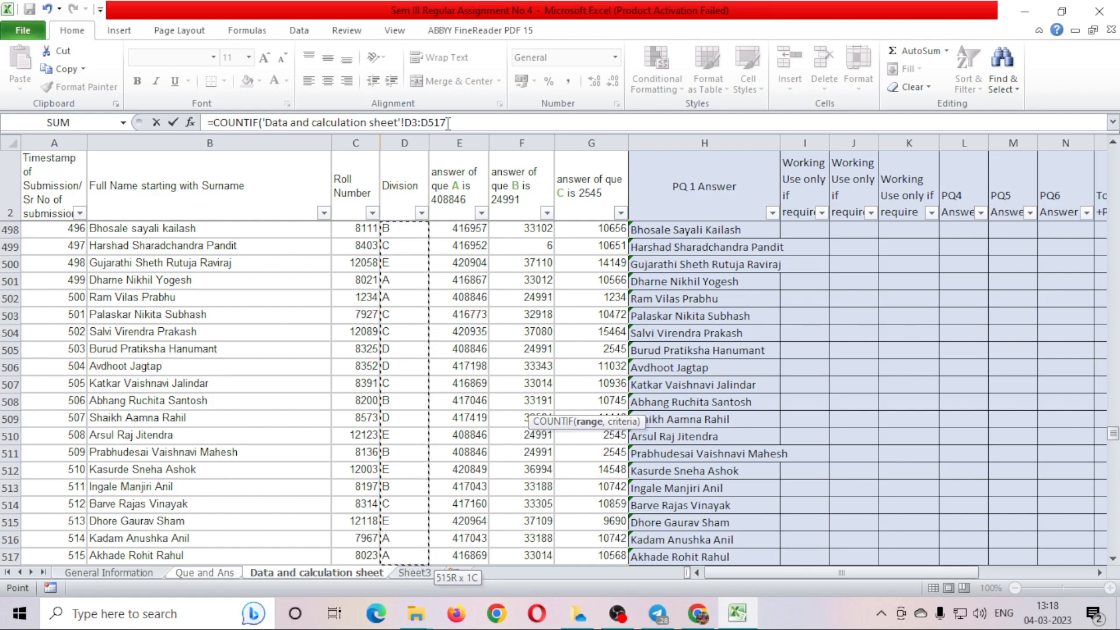
# Append ,"B") to the COUNTIF formula and commit it, giving 96.
pyautogui.click(448, 123)
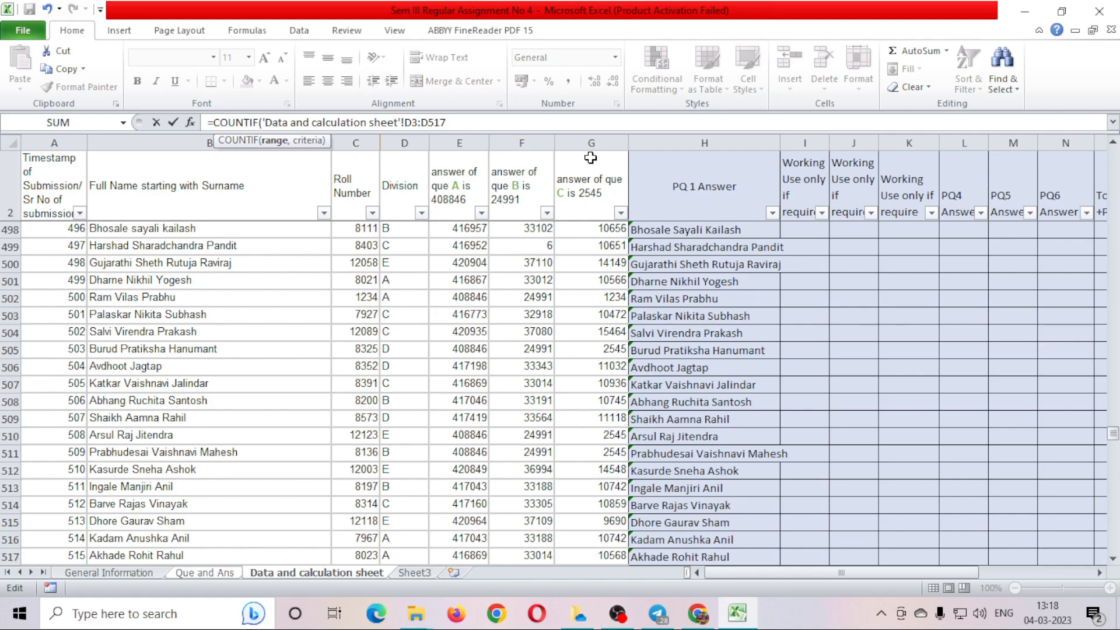
pyautogui.write(',')
pyautogui.write('B')
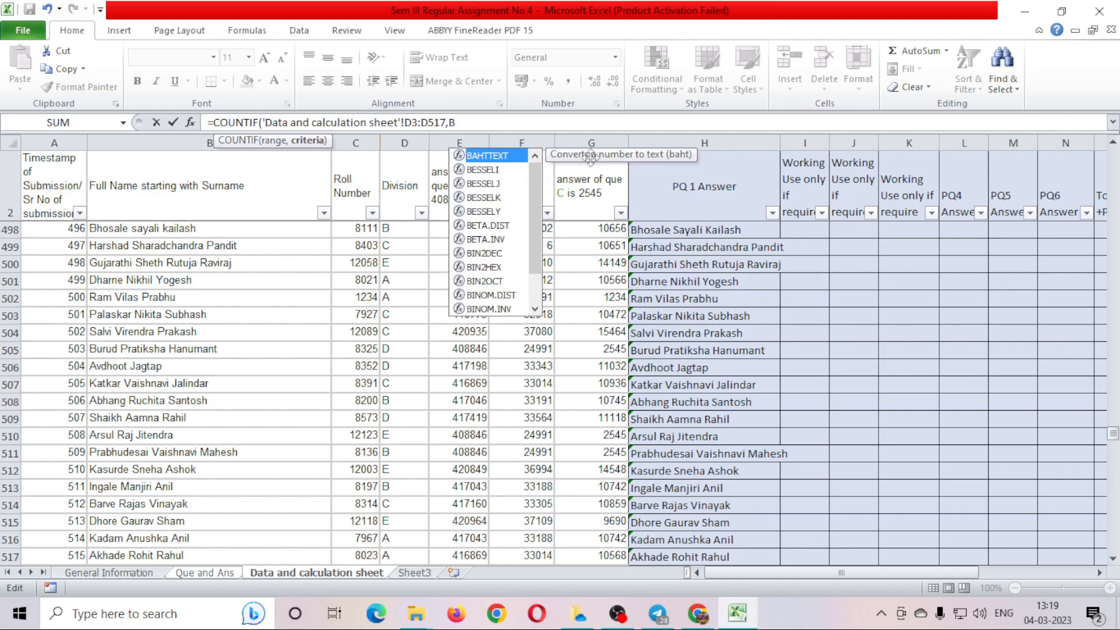
pyautogui.write('=')
pyautogui.press('BackSpace')
pyautogui.press('BackSpace')
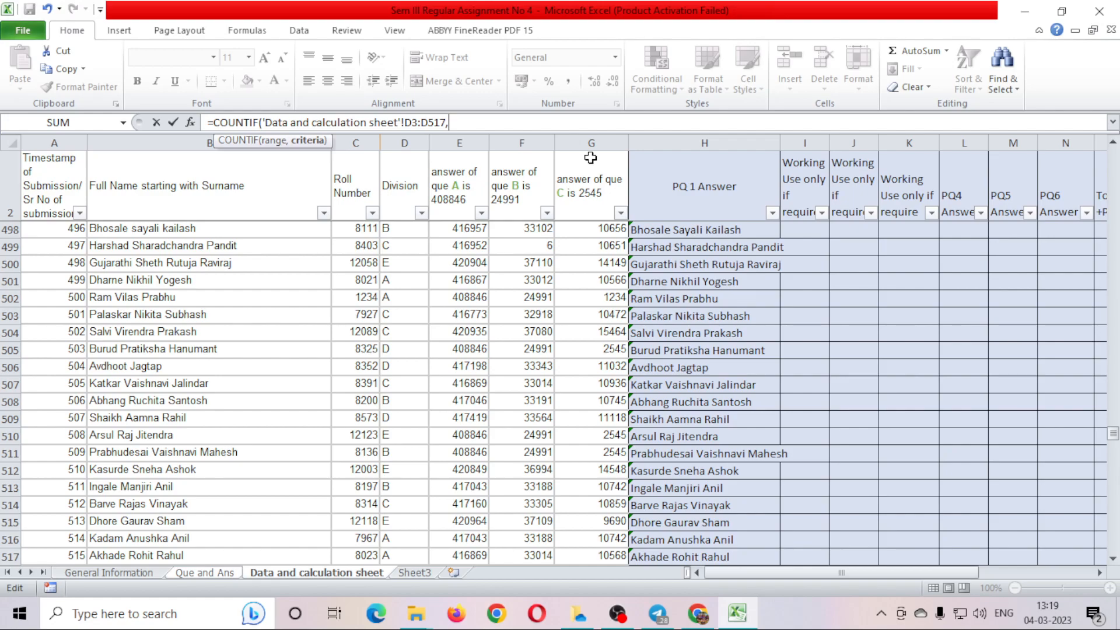
pyautogui.write('"B"')
pyautogui.write(')')
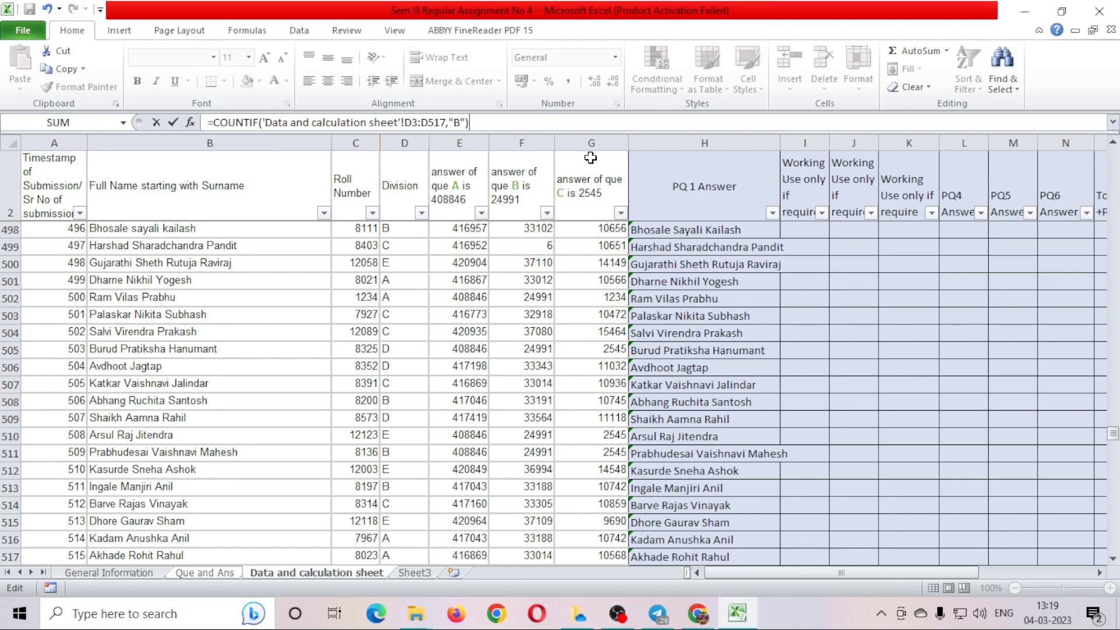
pyautogui.press('Return')
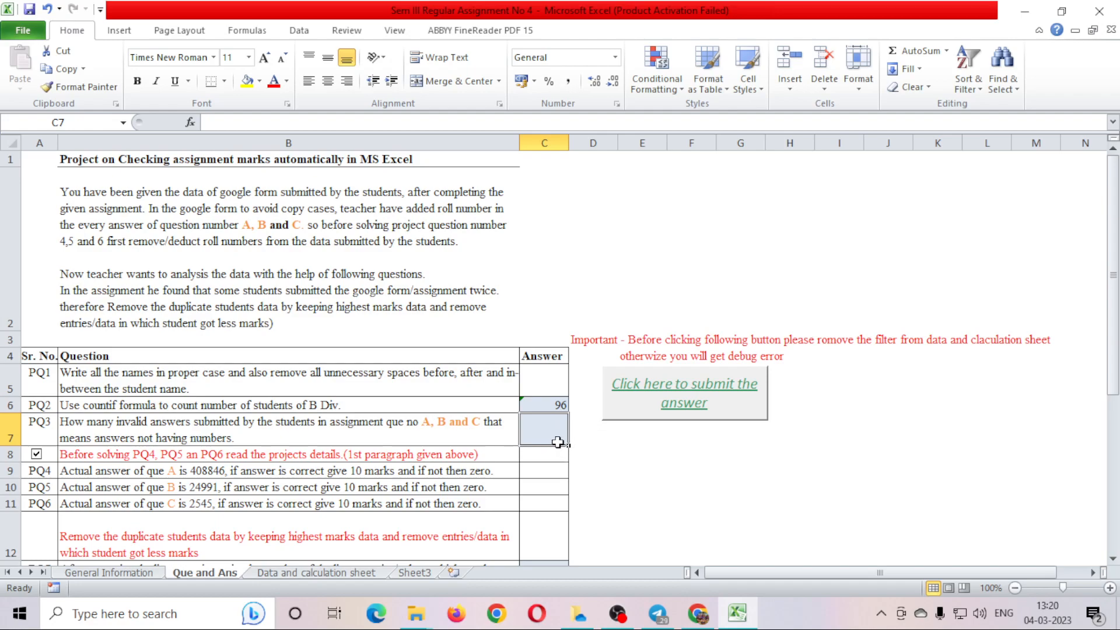
pyautogui.click(153, 436)
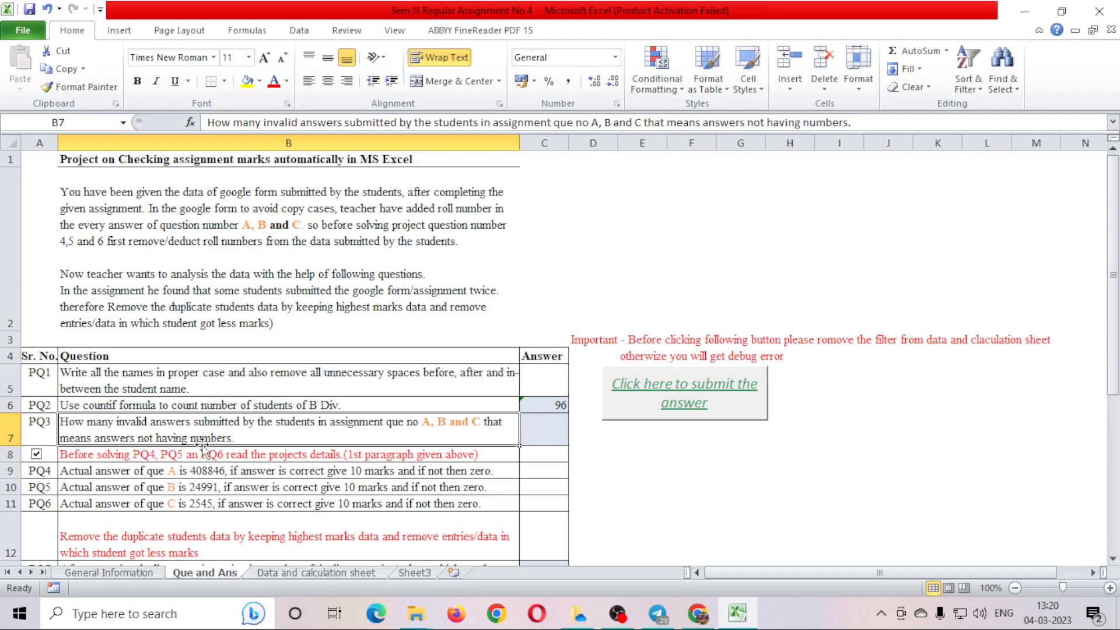
pyautogui.click(309, 574)
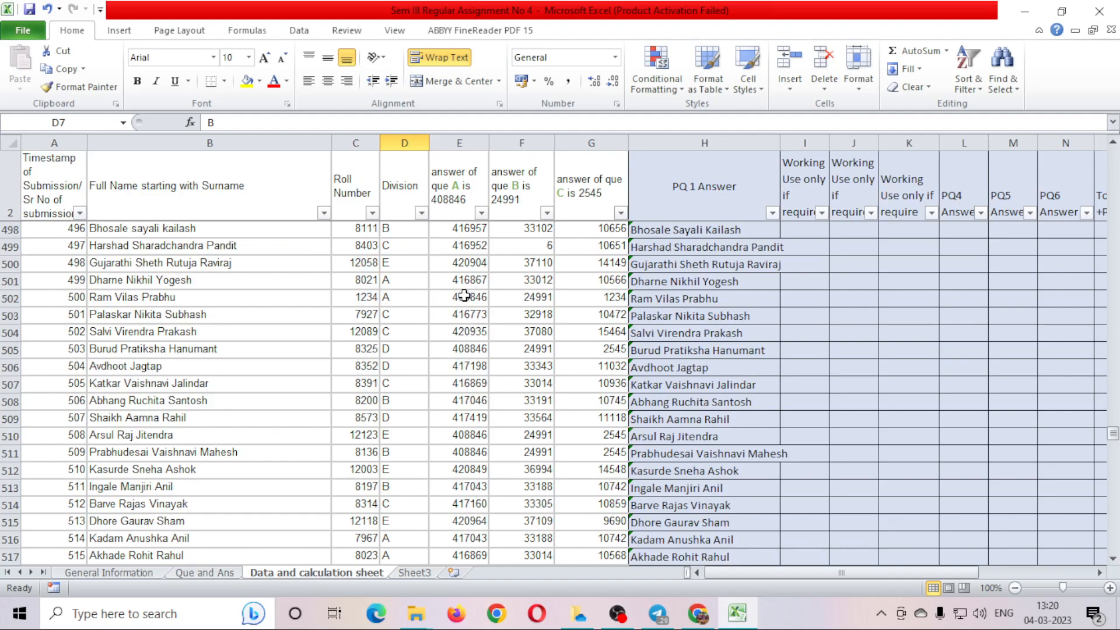
pyautogui.moveTo(452, 245); pyautogui.dragTo(460, 314)
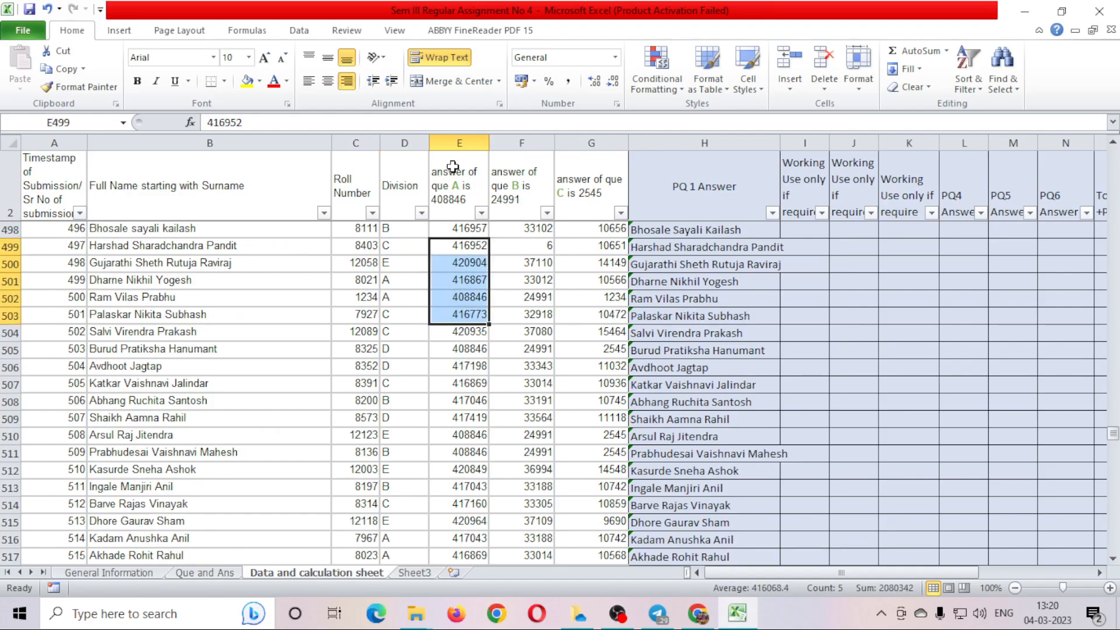
pyautogui.moveTo(446, 185); pyautogui.dragTo(572, 197)
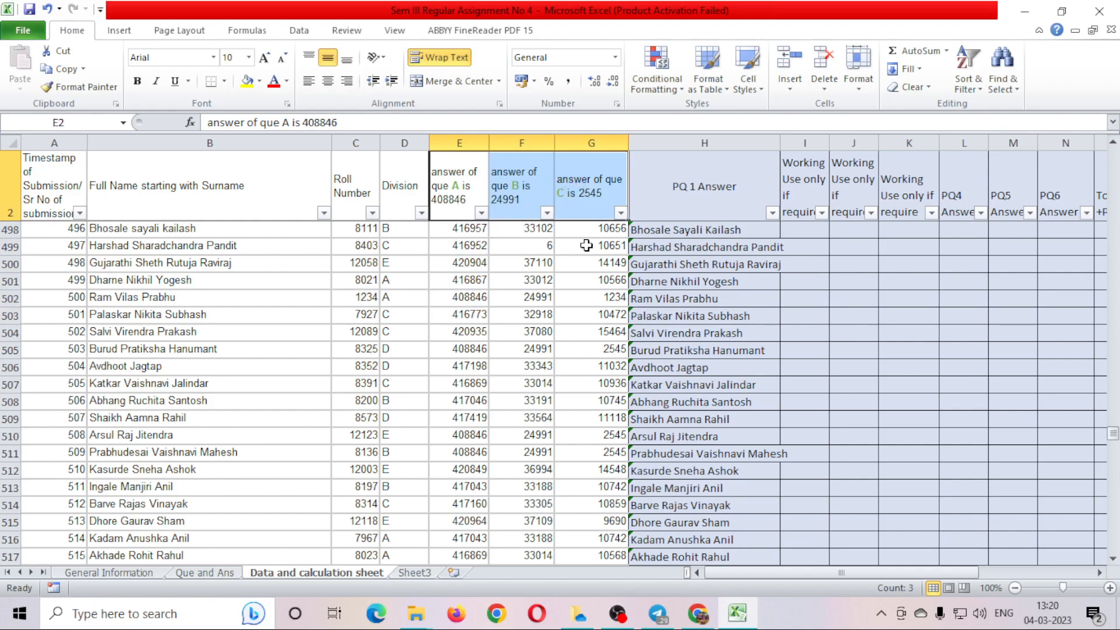
pyautogui.moveTo(461, 264); pyautogui.dragTo(607, 362)
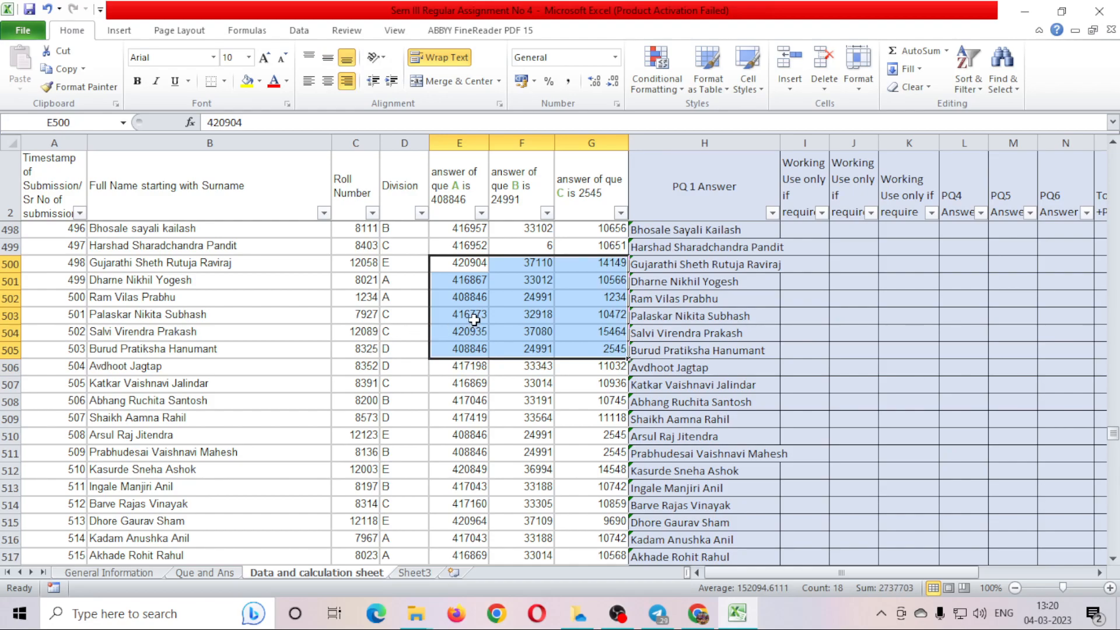
pyautogui.moveTo(467, 230); pyautogui.dragTo(598, 284)
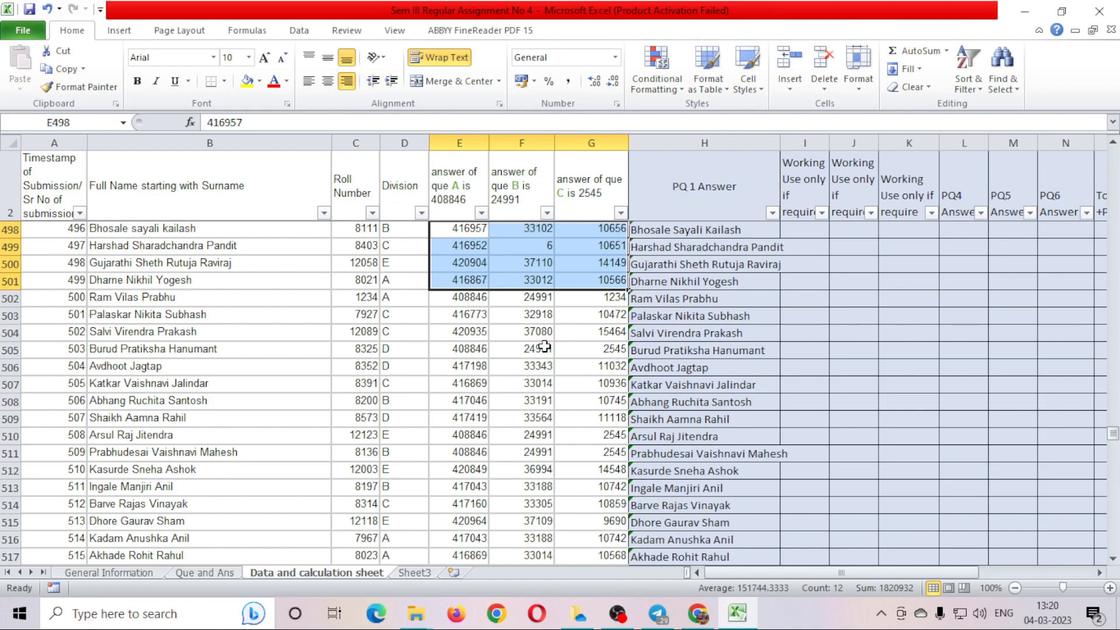
pyautogui.scroll(-6, 542, 470)
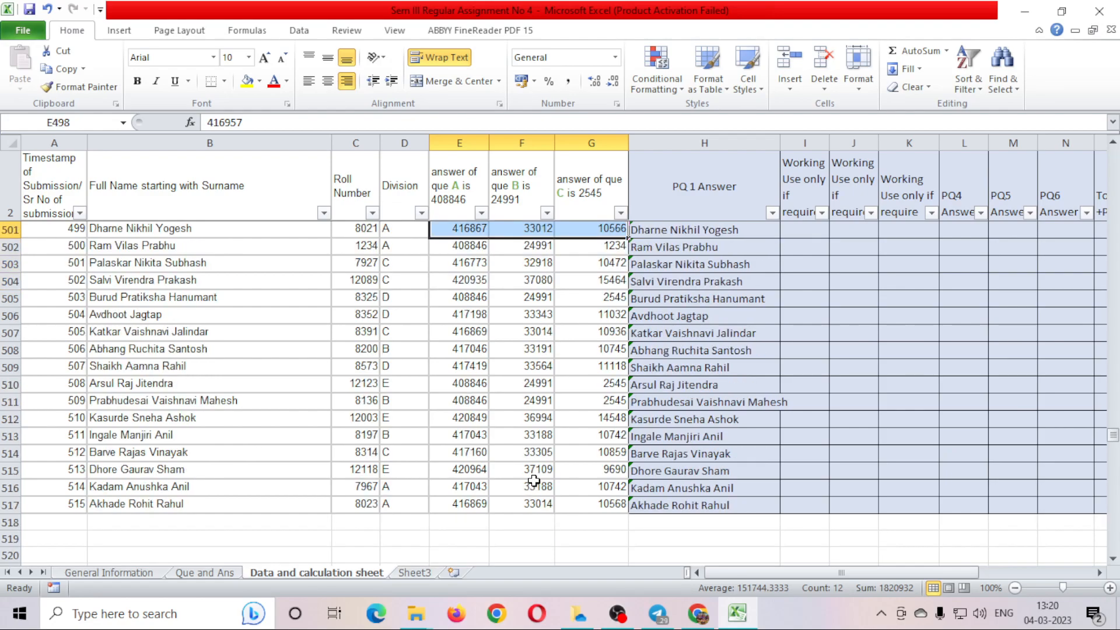
pyautogui.scroll(6, 541, 470)
pyautogui.scroll(7, 541, 469)
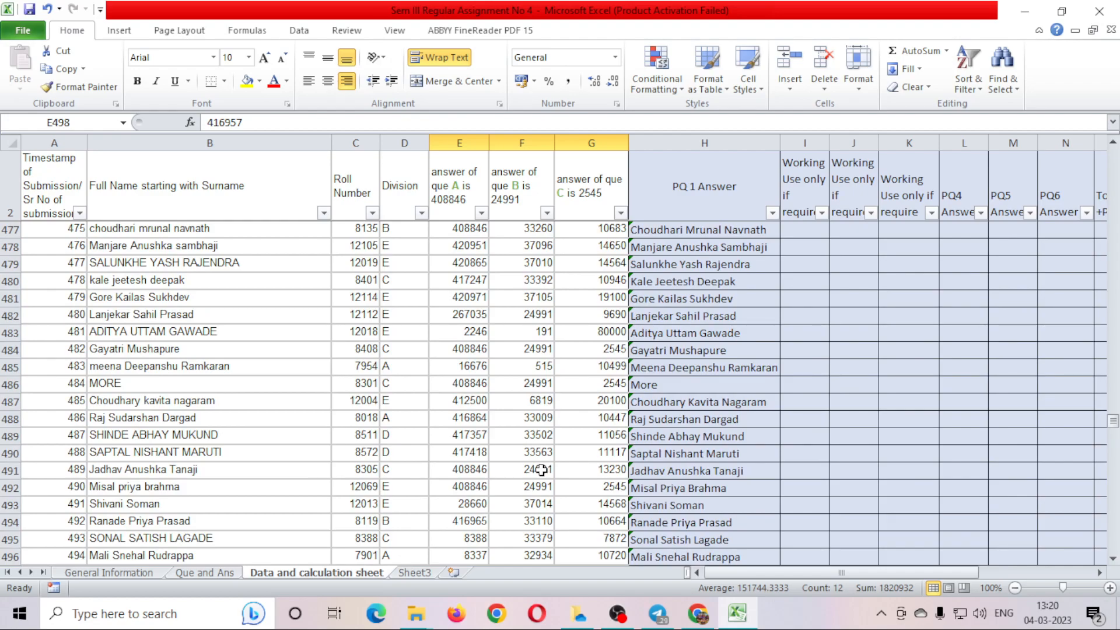
pyautogui.scroll(6, 541, 470)
pyautogui.click(537, 442)
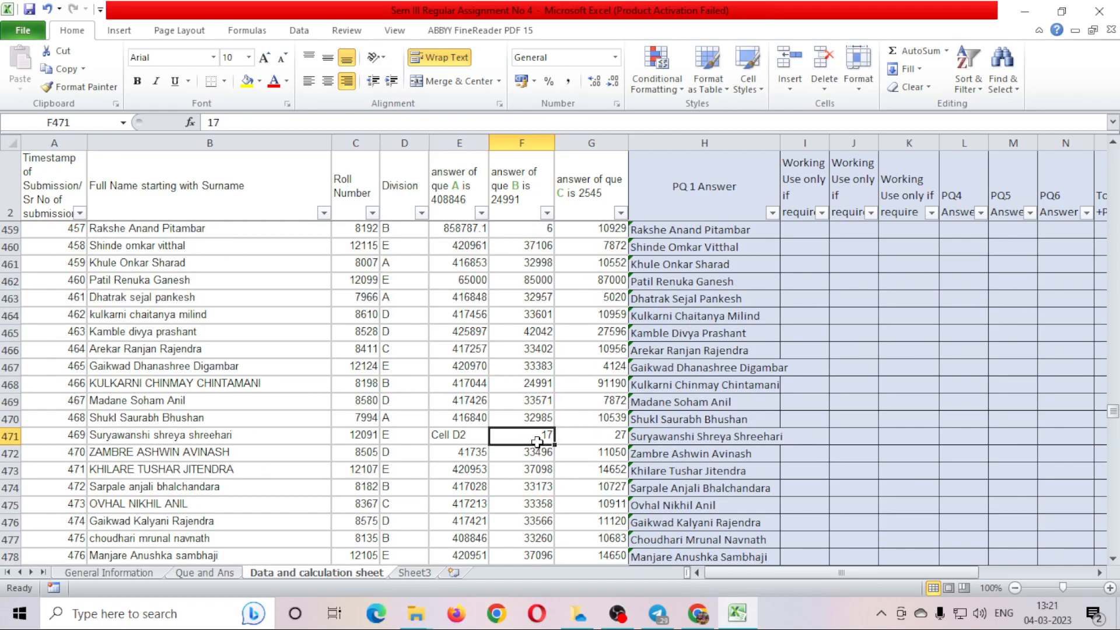
pyautogui.click(453, 437)
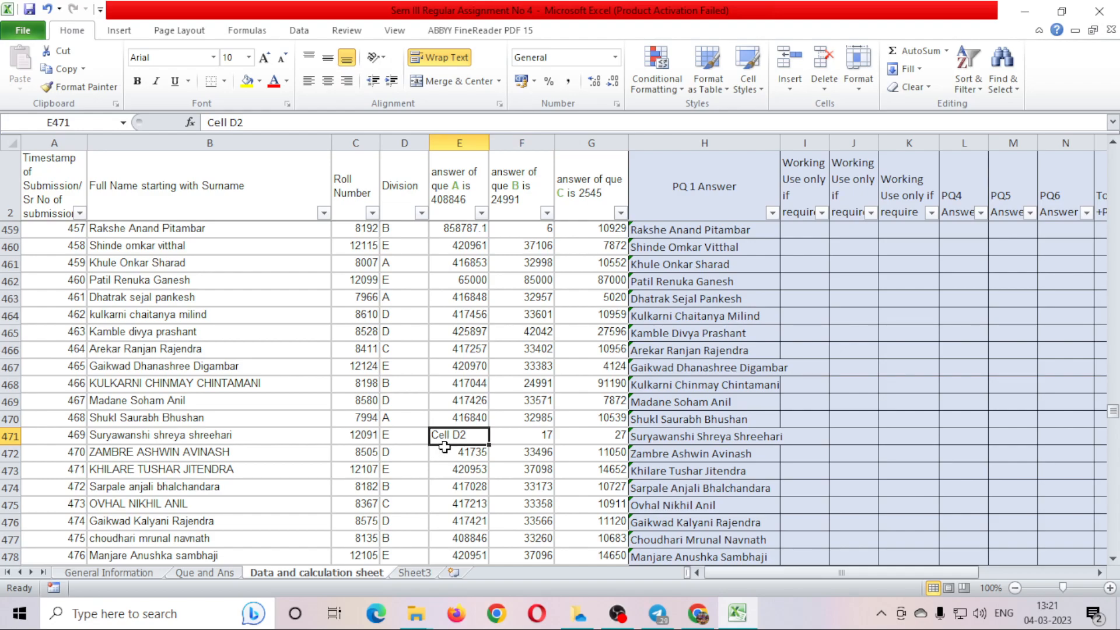
pyautogui.scroll(15, 507, 441)
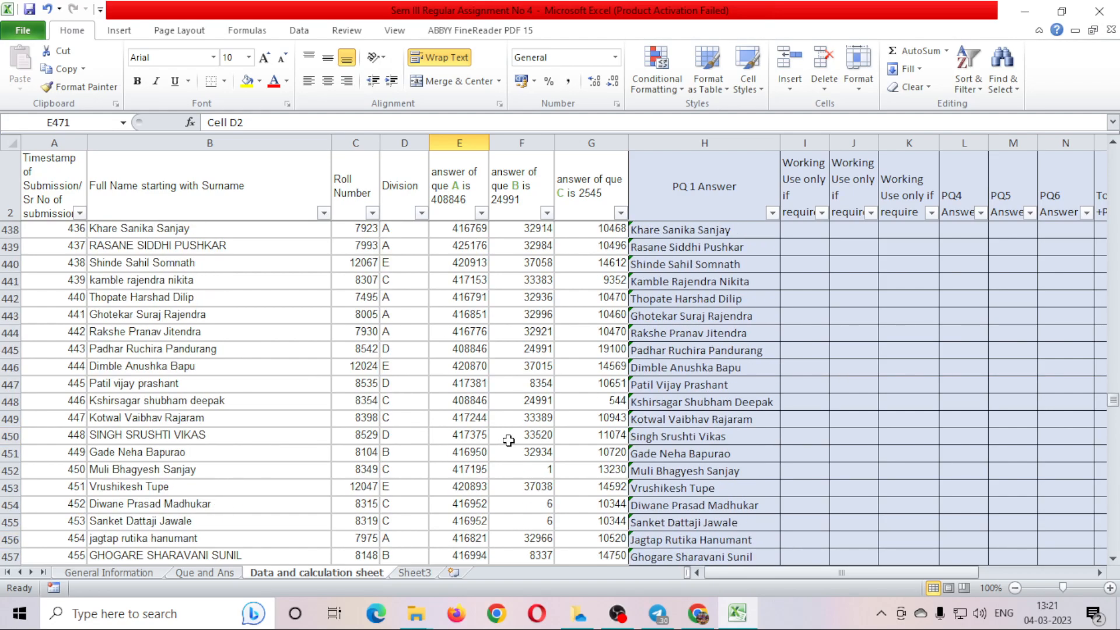
pyautogui.scroll(20, 508, 440)
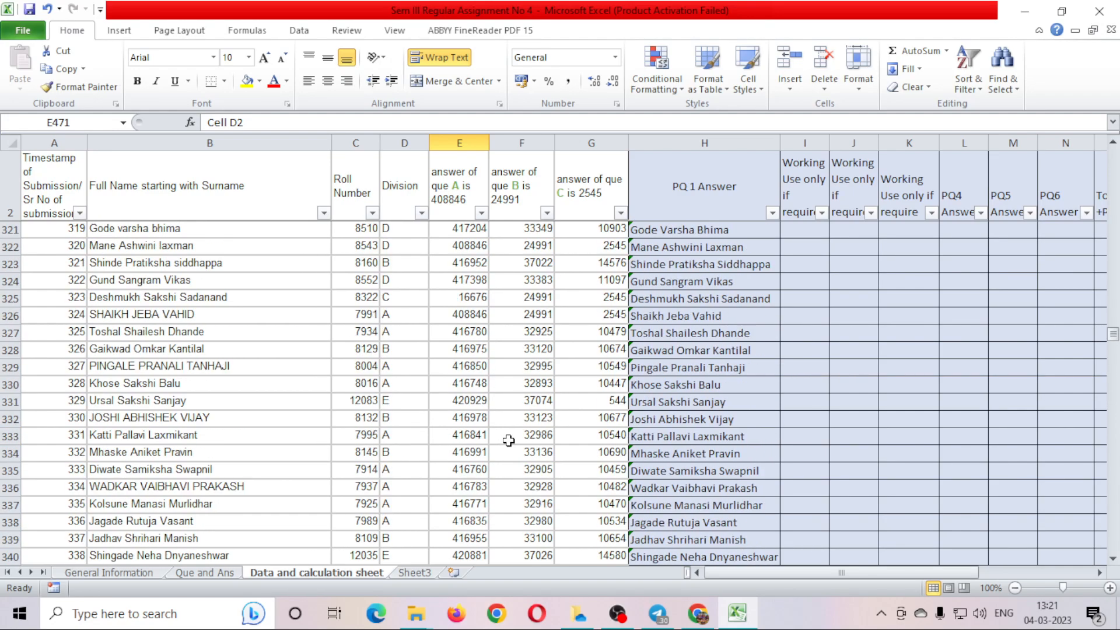
pyautogui.scroll(7, 509, 440)
pyautogui.click(541, 382)
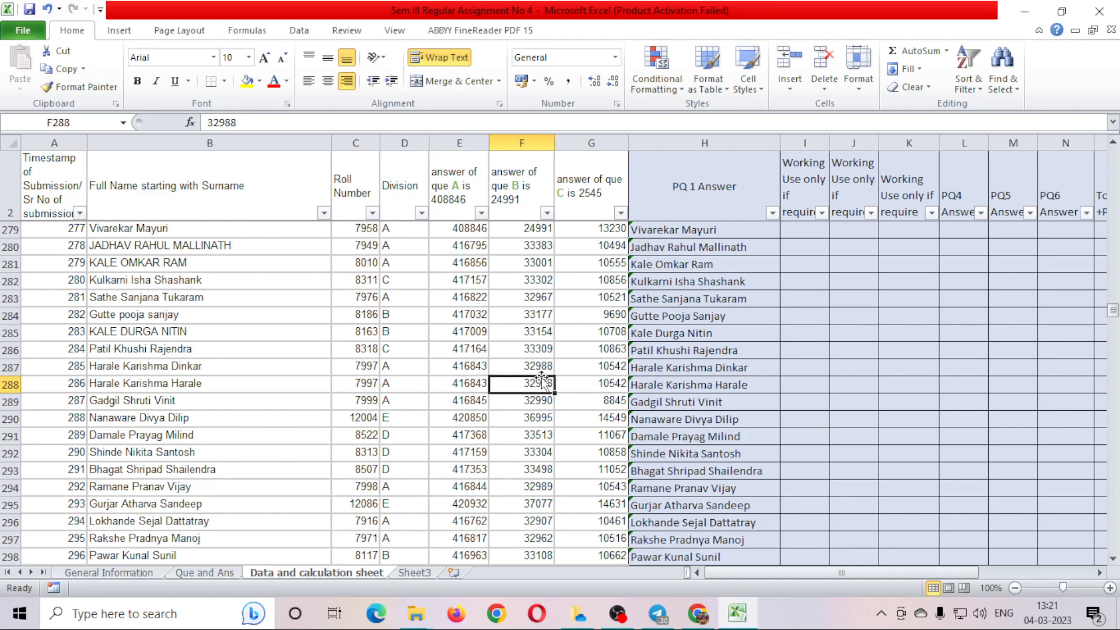
pyautogui.hotkey('ctrl', 'Up')
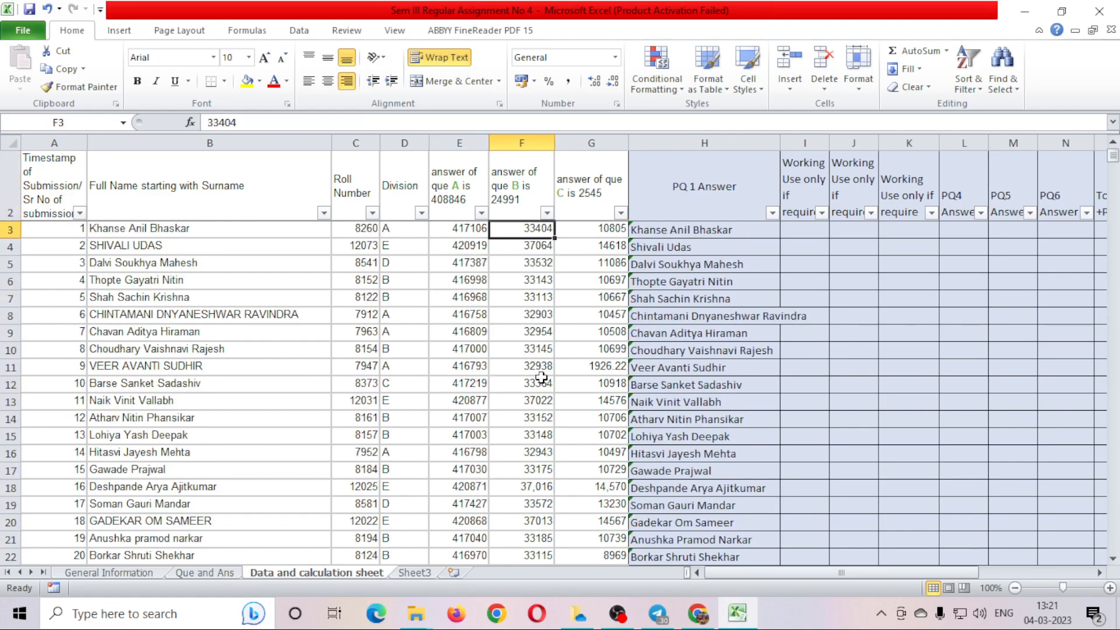
pyautogui.press('pagedown')
pyautogui.press('pagedown')
pyautogui.press('pagedown')
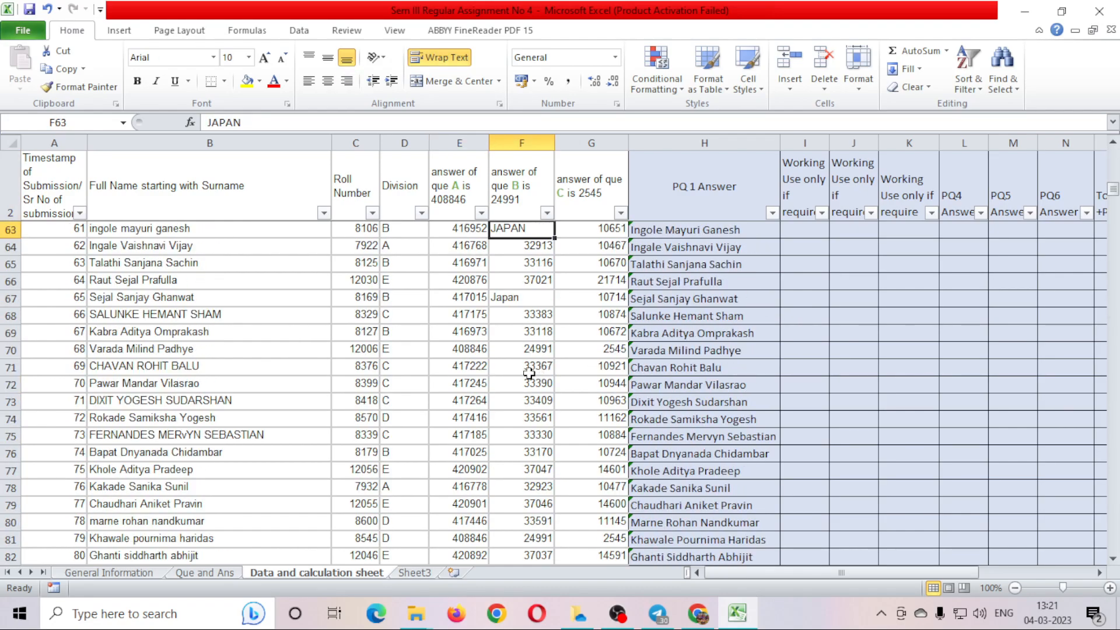
pyautogui.click(517, 299)
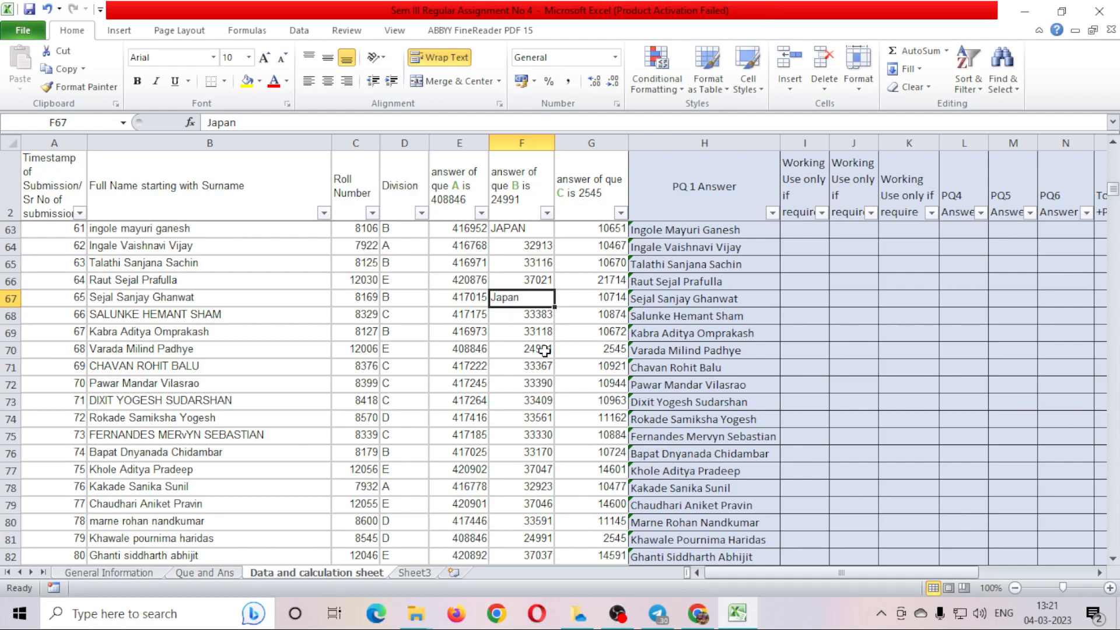
pyautogui.scroll(1, 542, 350)
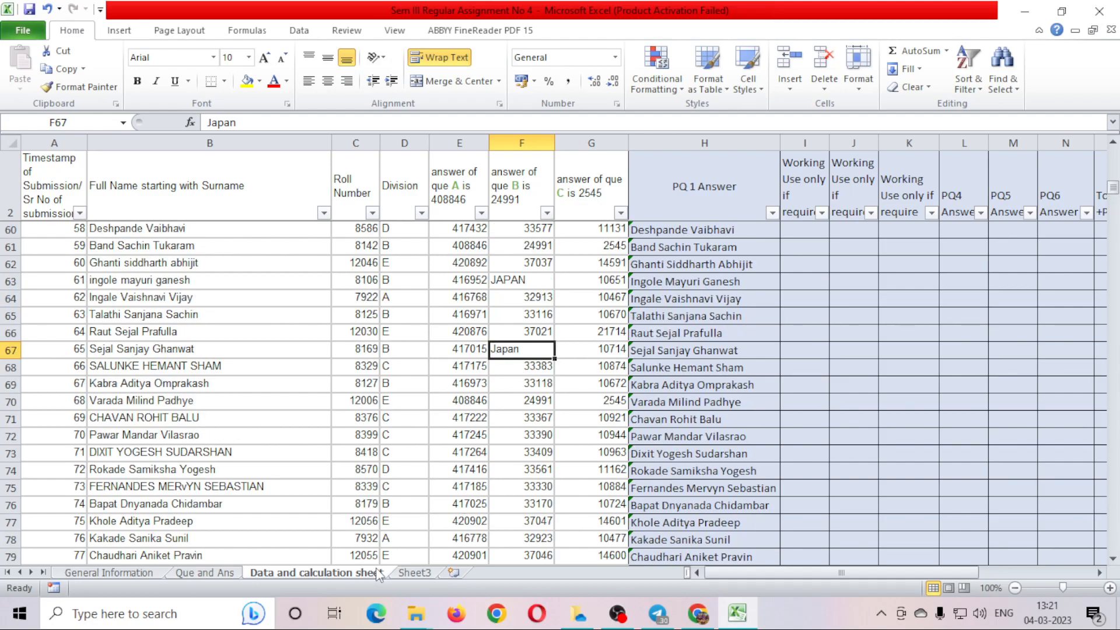
pyautogui.click(209, 574)
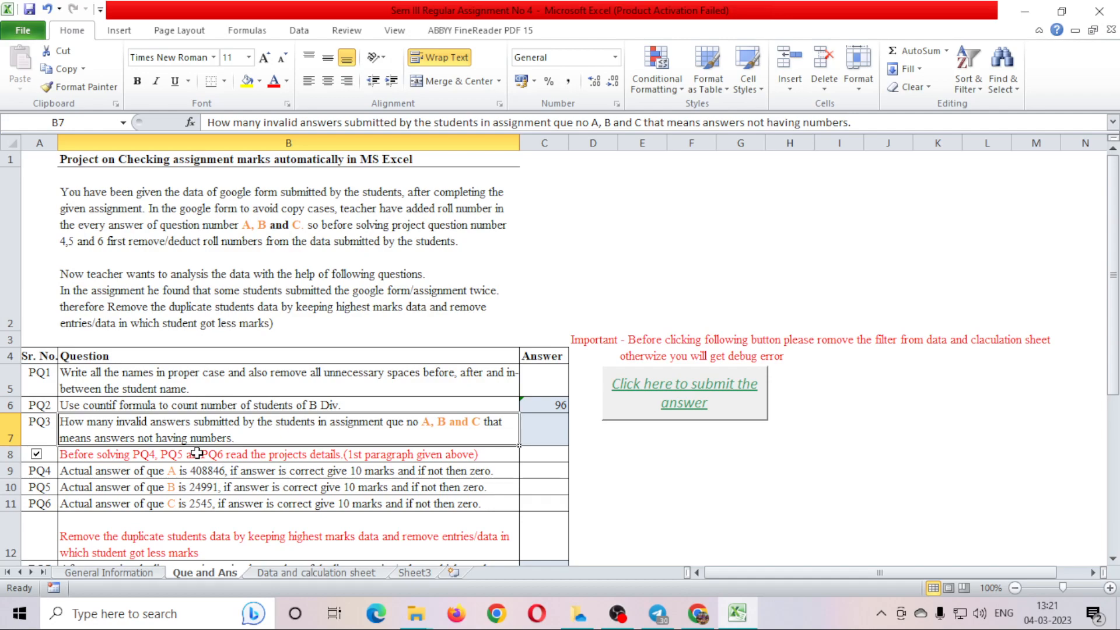
pyautogui.click(554, 426)
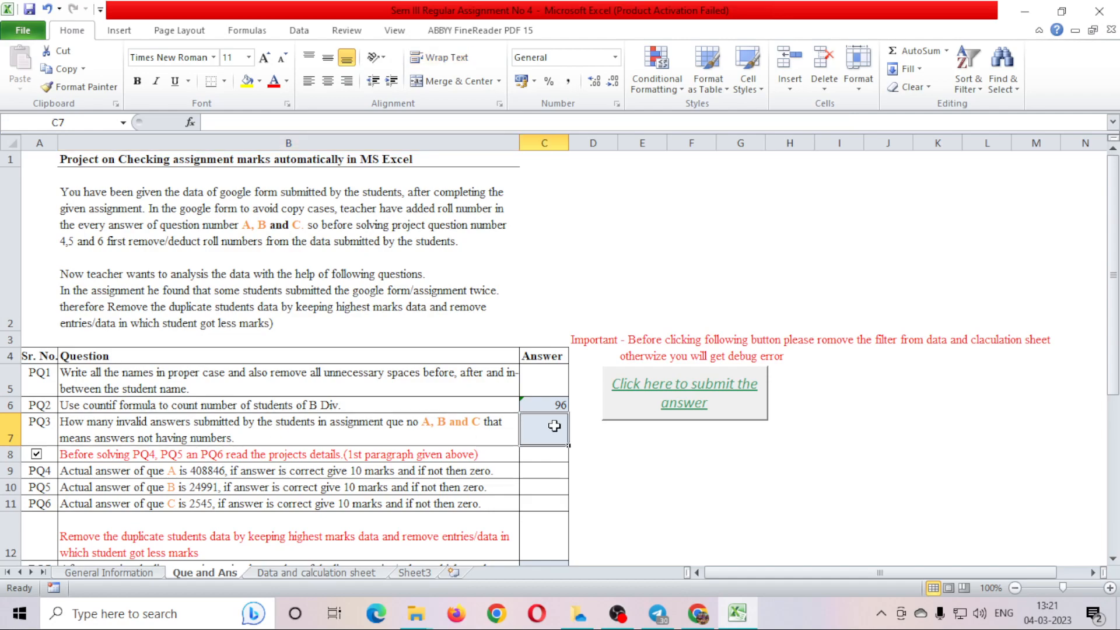
pyautogui.click(310, 572)
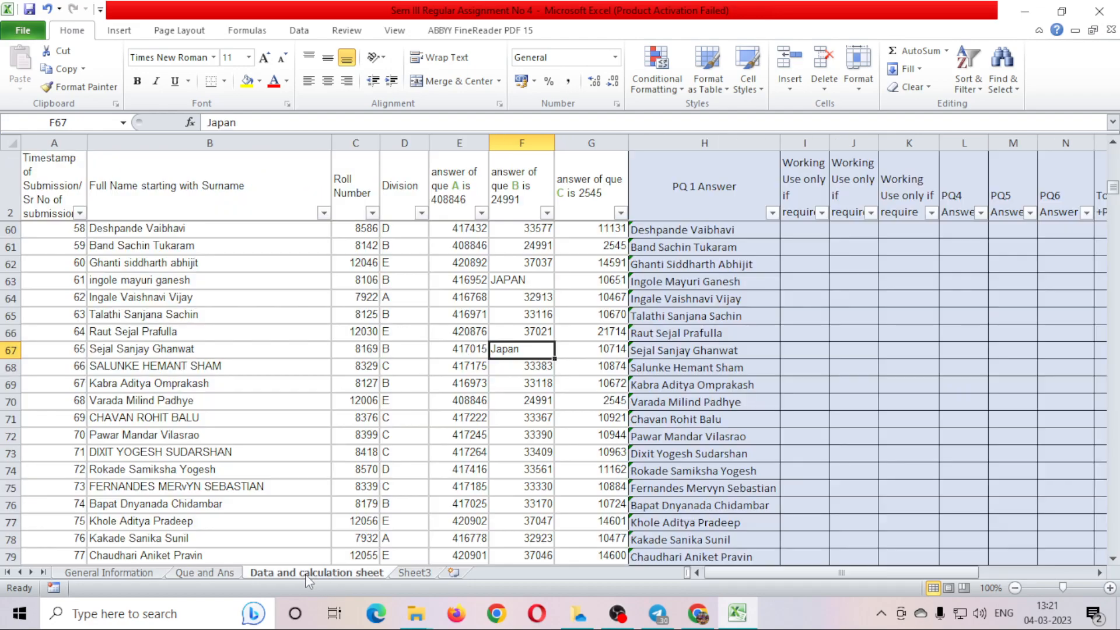
pyautogui.click(520, 280)
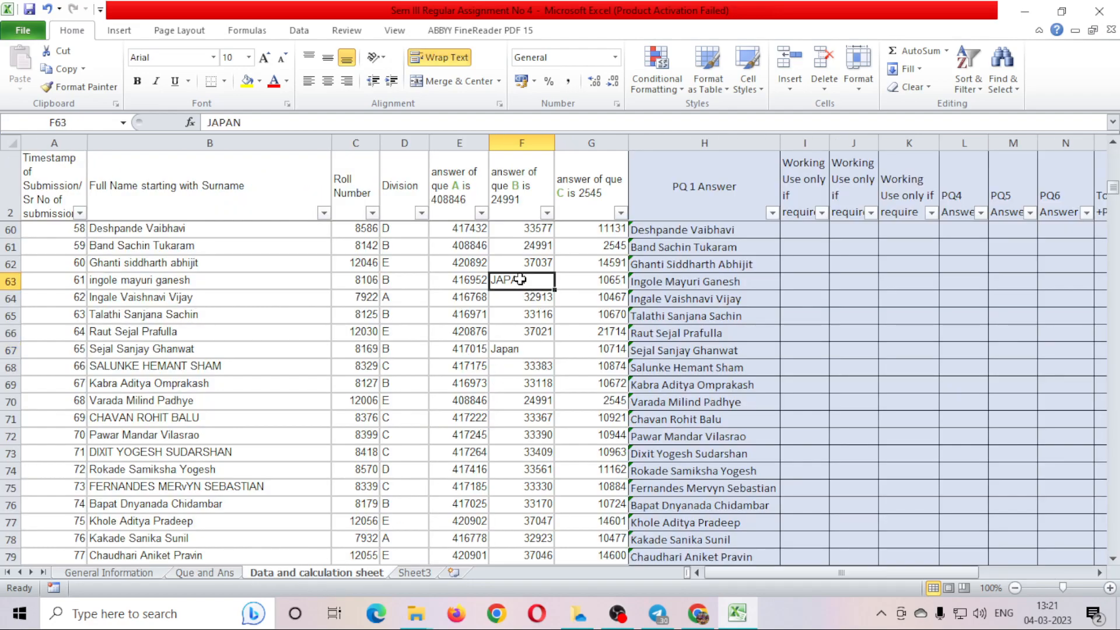
pyautogui.click(521, 349)
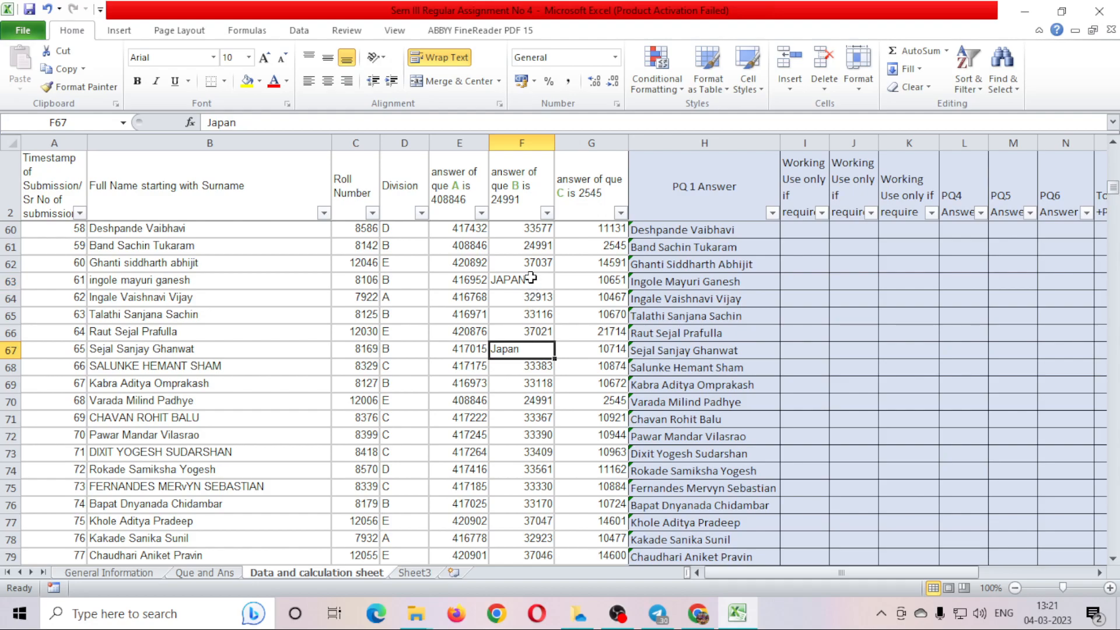
pyautogui.moveTo(469, 228); pyautogui.dragTo(612, 275)
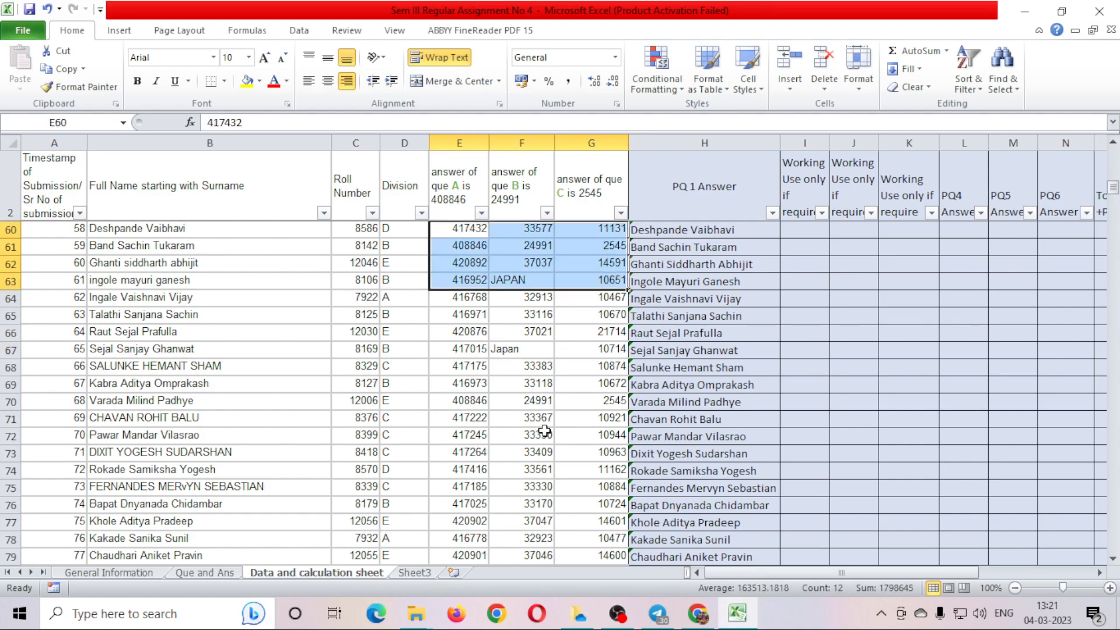
pyautogui.scroll(11, 544, 432)
pyautogui.moveTo(470, 230); pyautogui.dragTo(577, 523)
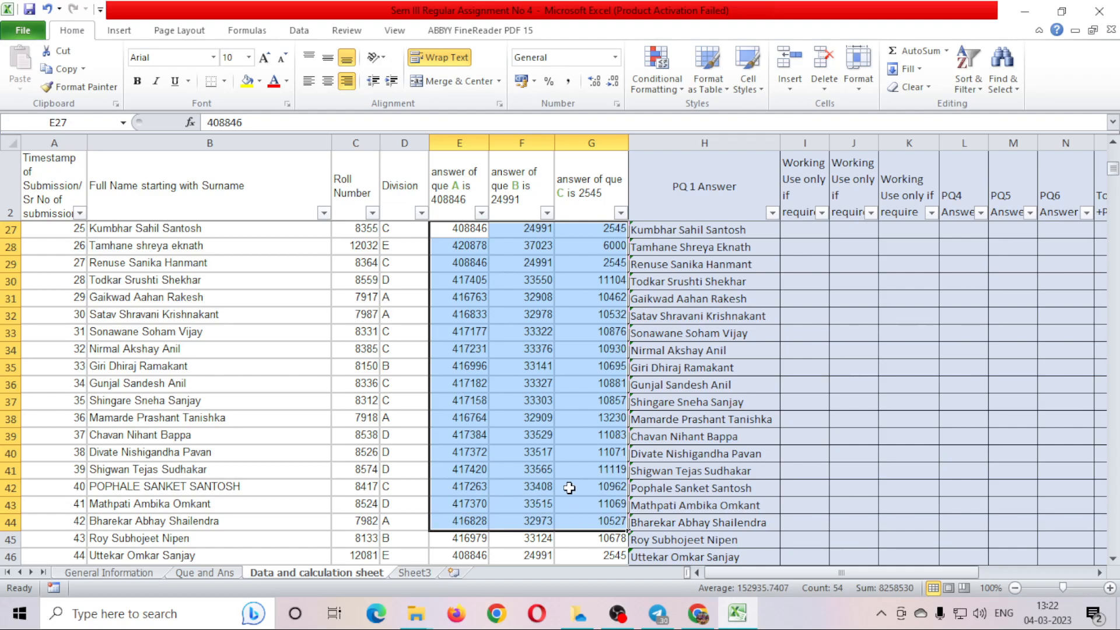
pyautogui.scroll(8, 570, 488)
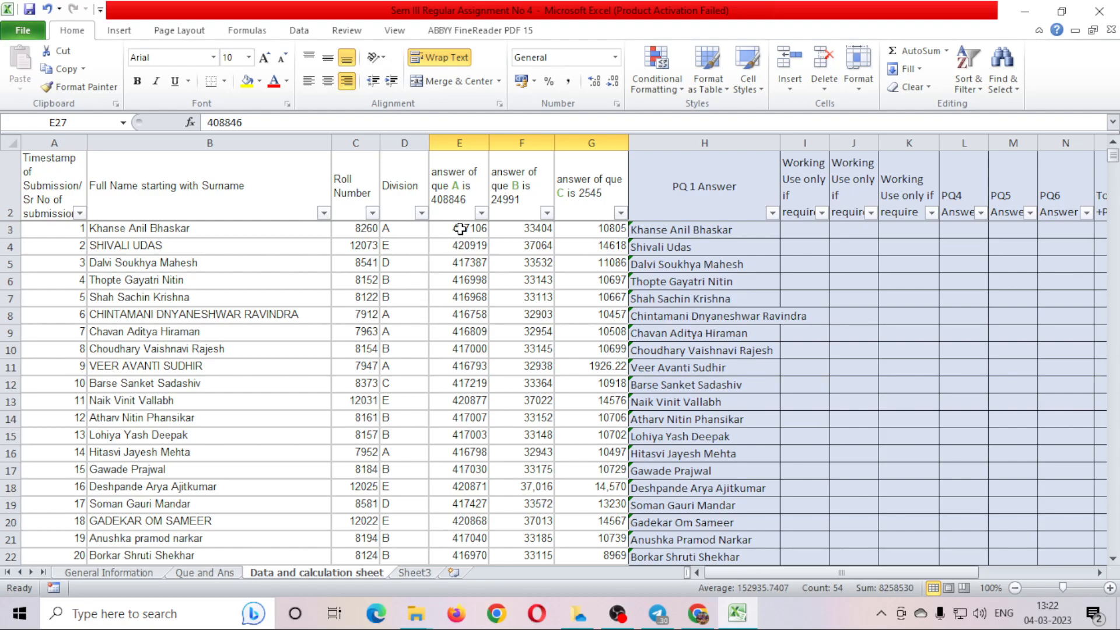
pyautogui.moveTo(461, 228); pyautogui.dragTo(580, 308)
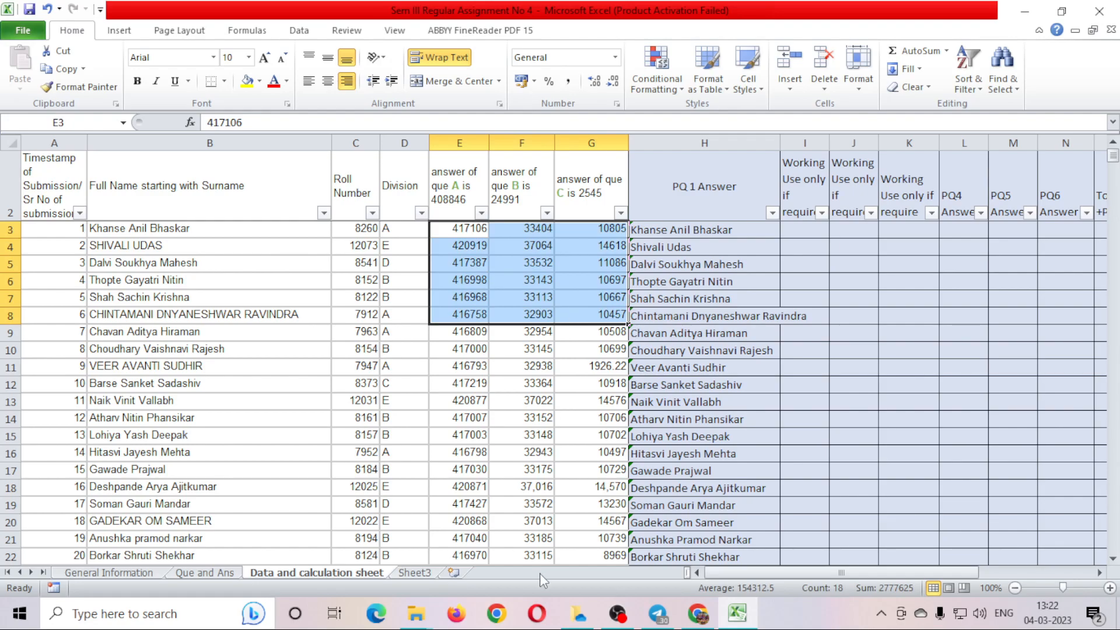
# Reread PQ3, then select answers E3:G3 down to row 517 on the data sheet.
pyautogui.click(213, 573)
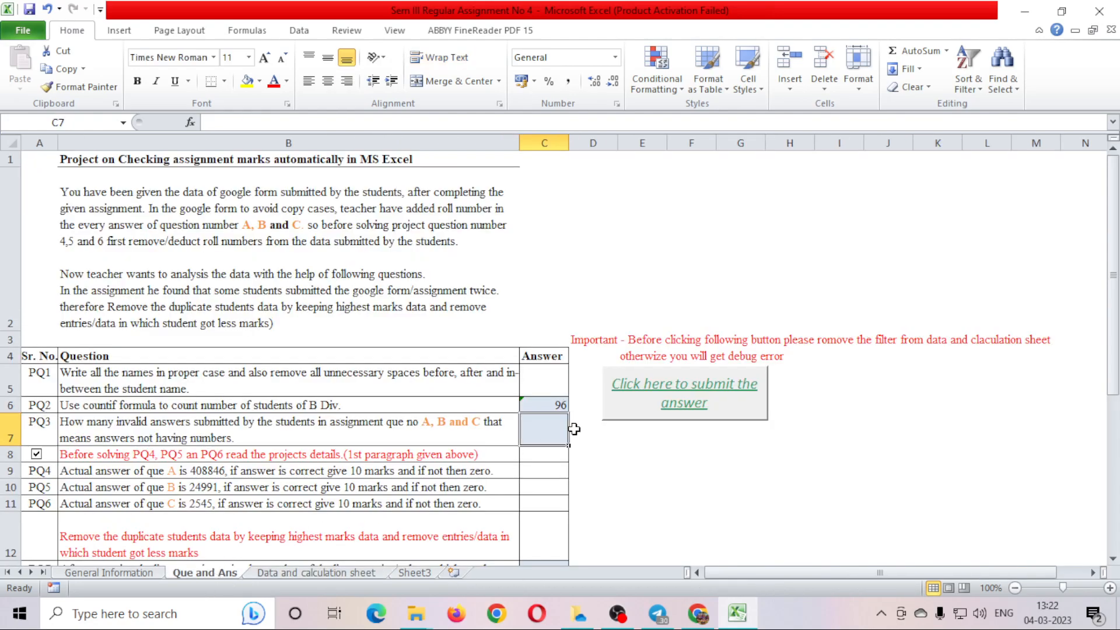
pyautogui.click(362, 431)
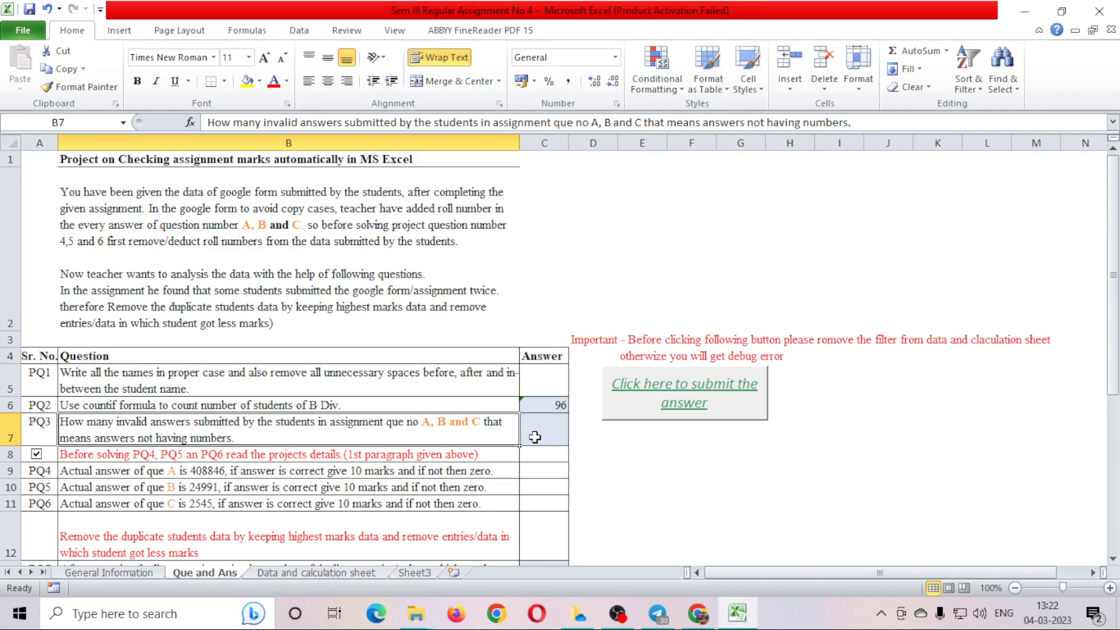
pyautogui.click(317, 573)
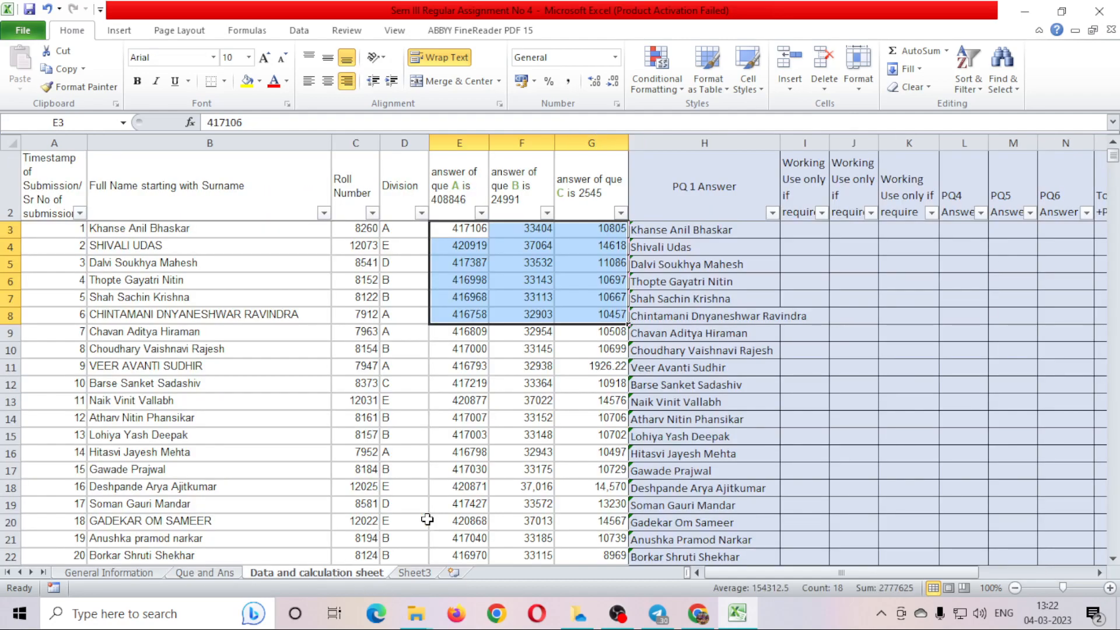
pyautogui.moveTo(474, 229); pyautogui.dragTo(609, 326)
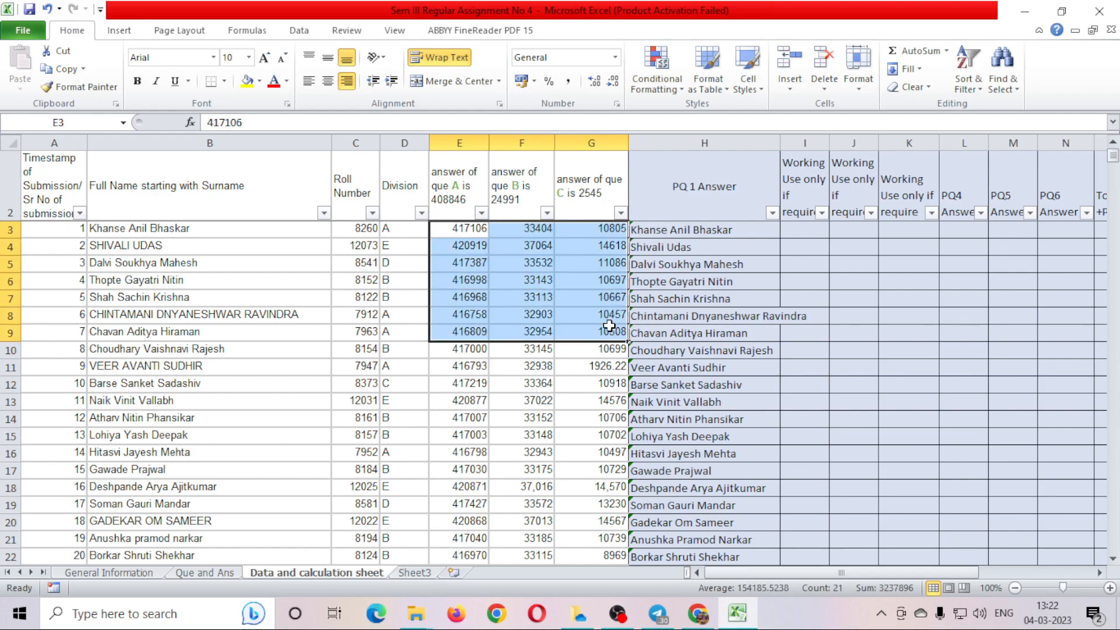
pyautogui.hotkey('ctrl', 'shift', 'Down')
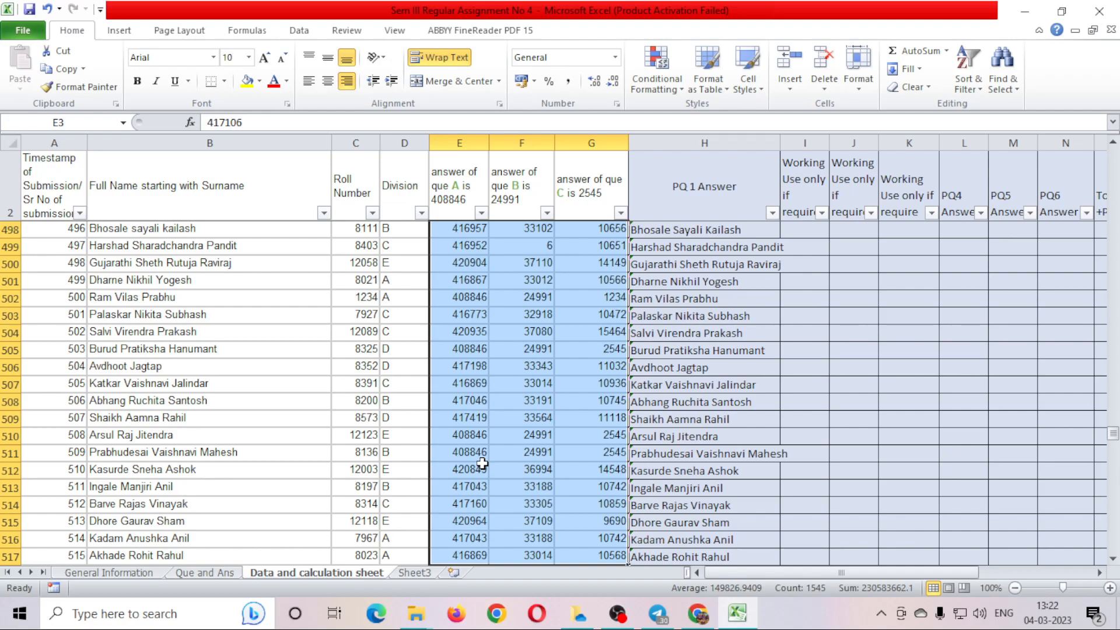
# Select PQ3 answer cell C7 on Que and Ans after a last look at the data.
pyautogui.scroll(4, 606, 552)
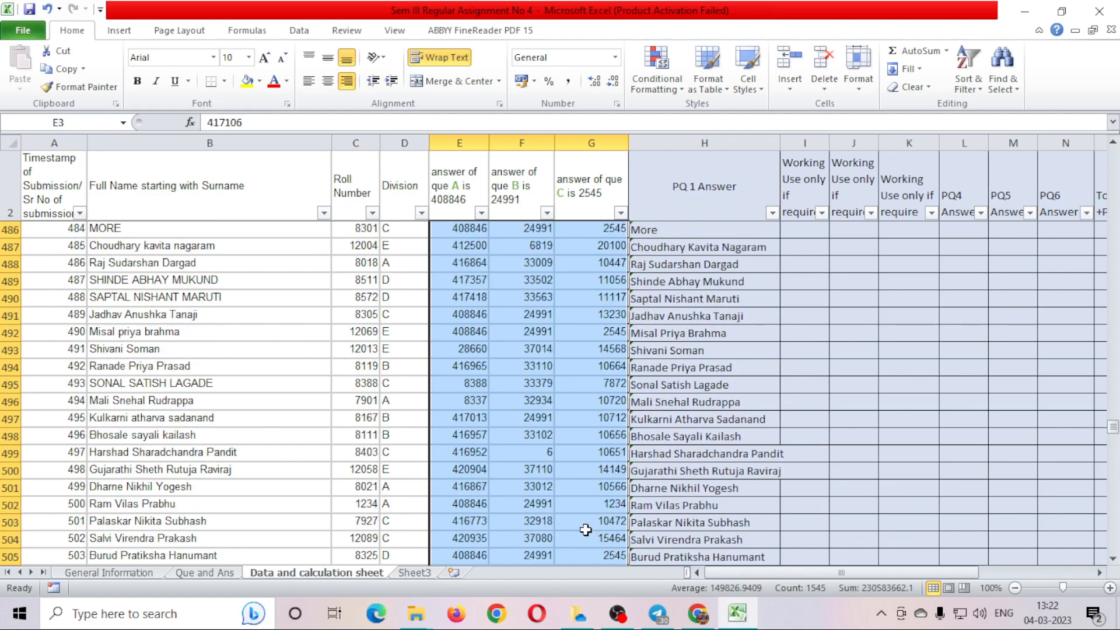
pyautogui.scroll(20, 583, 529)
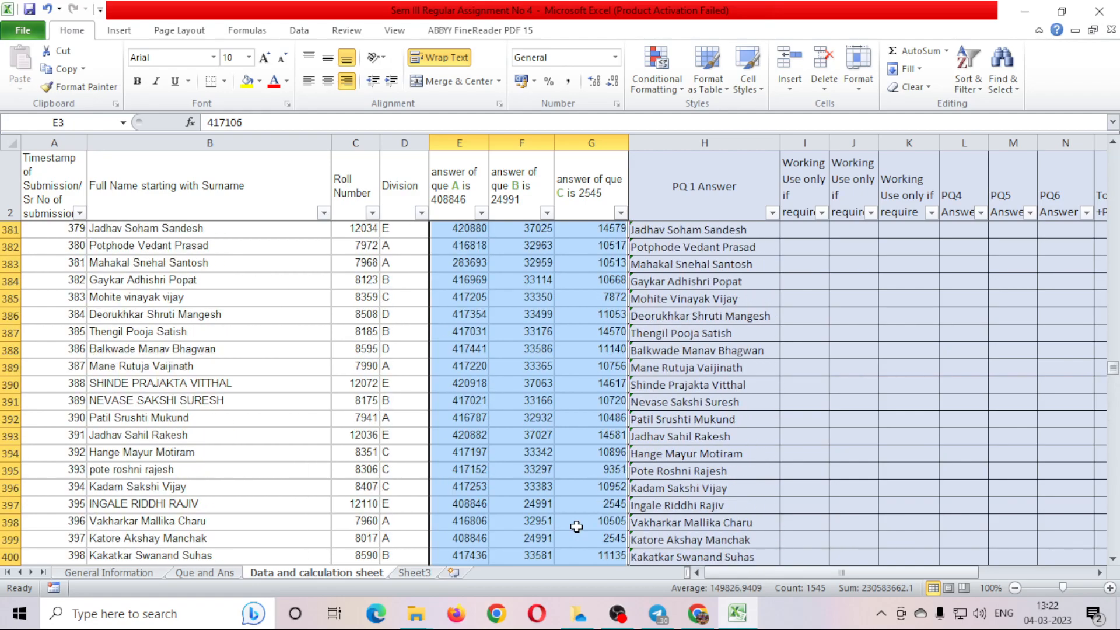
pyautogui.click(213, 574)
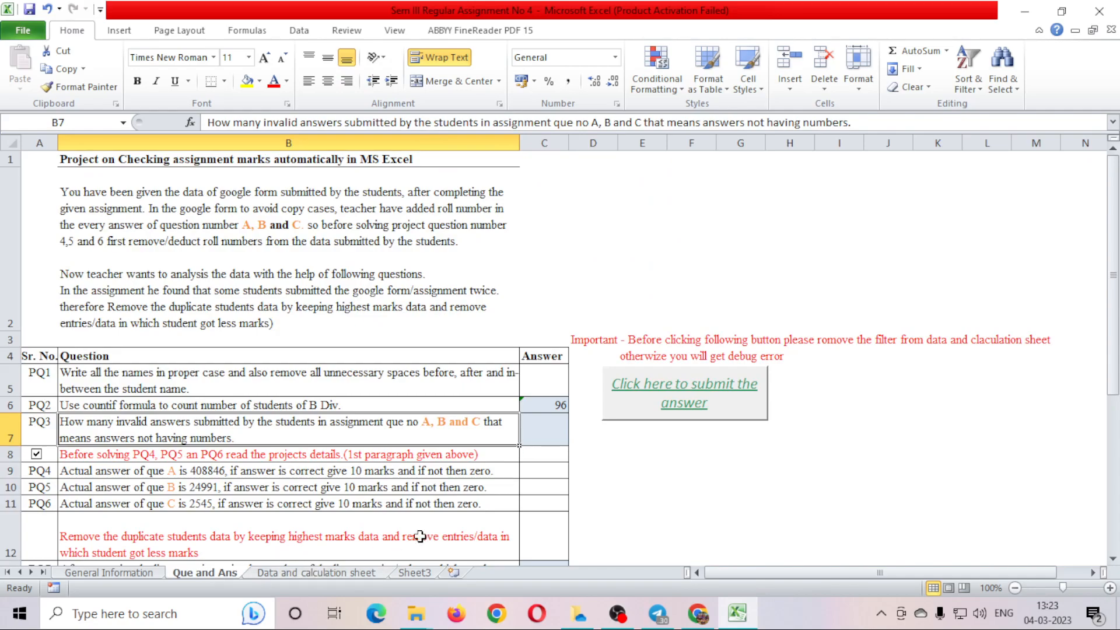
pyautogui.click(553, 436)
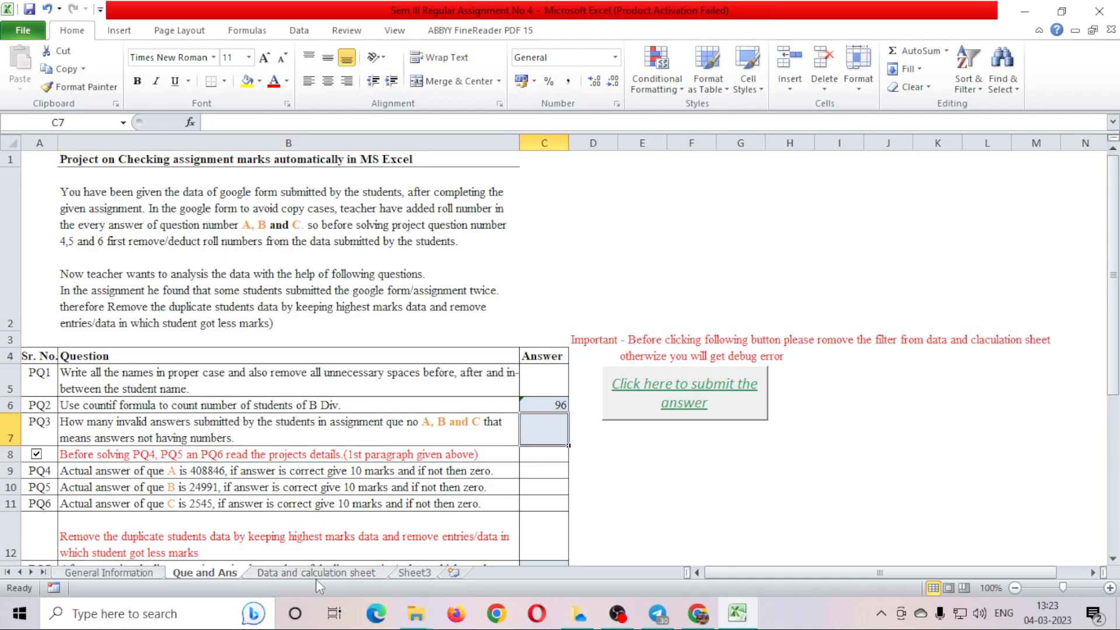
pyautogui.click(317, 575)
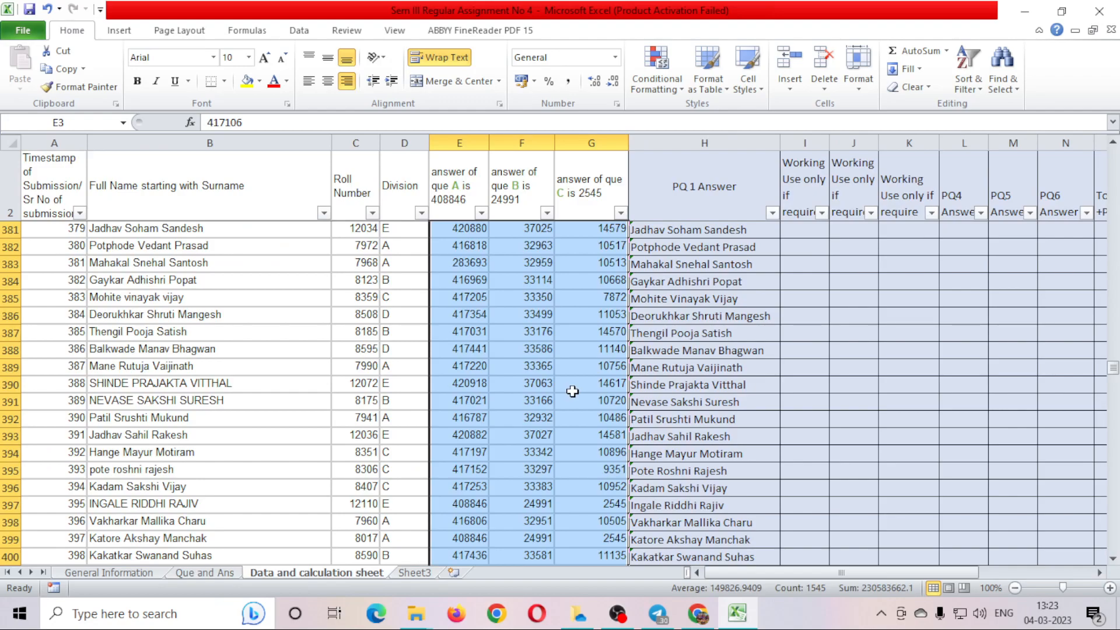
pyautogui.click(212, 574)
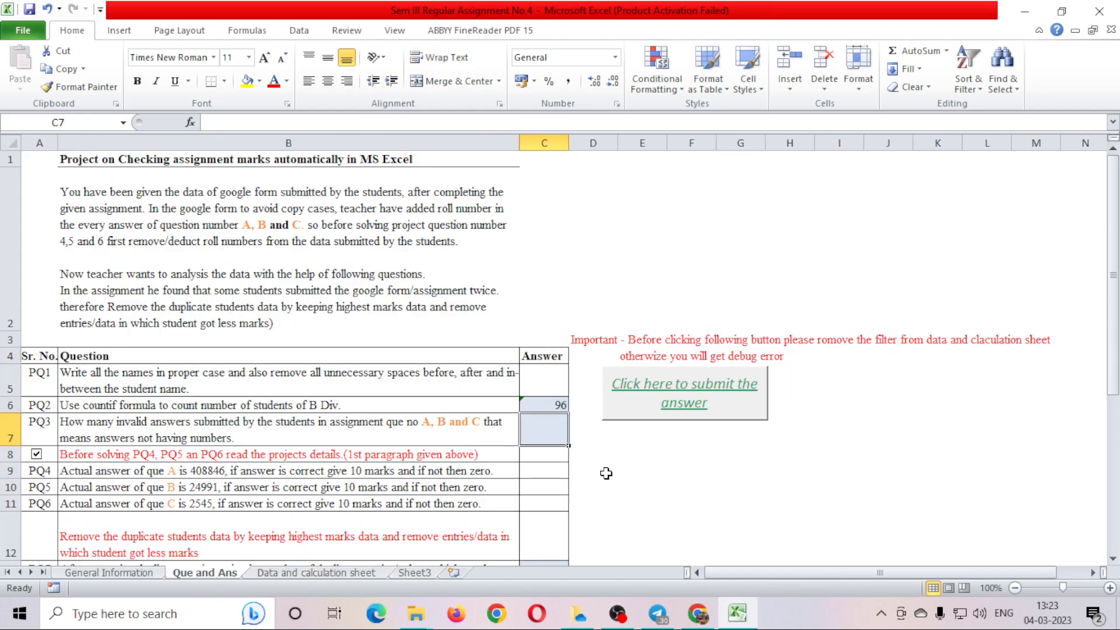
# Begin a COUNTA formula in the PQ3 answer cell C7.
pyautogui.write('=')
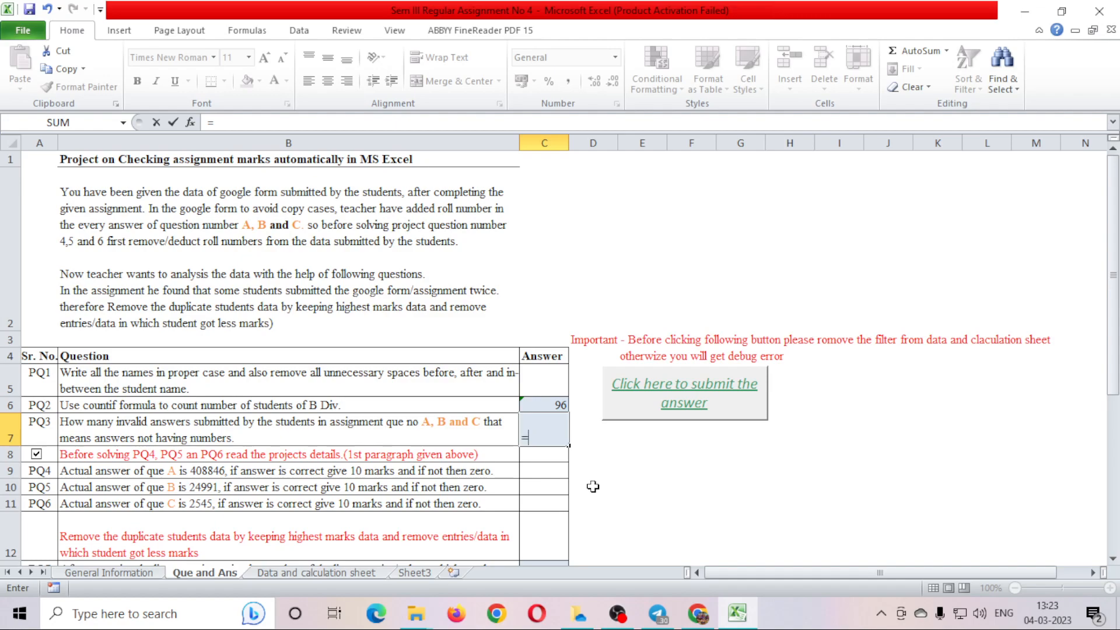
pyautogui.write('CO')
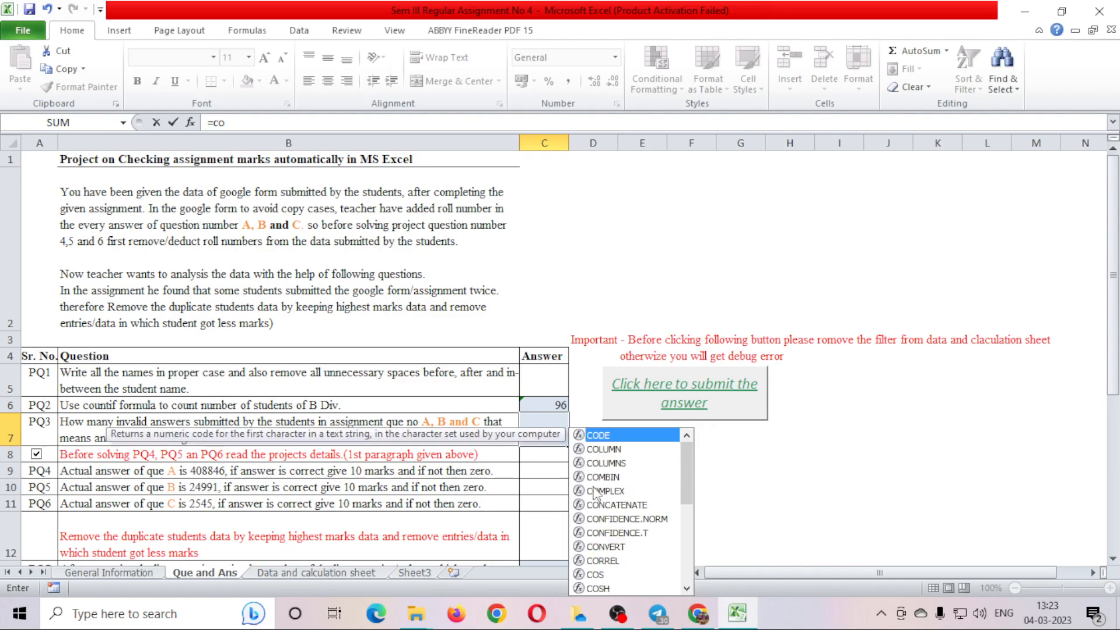
pyautogui.write('unt')
pyautogui.press('Down')
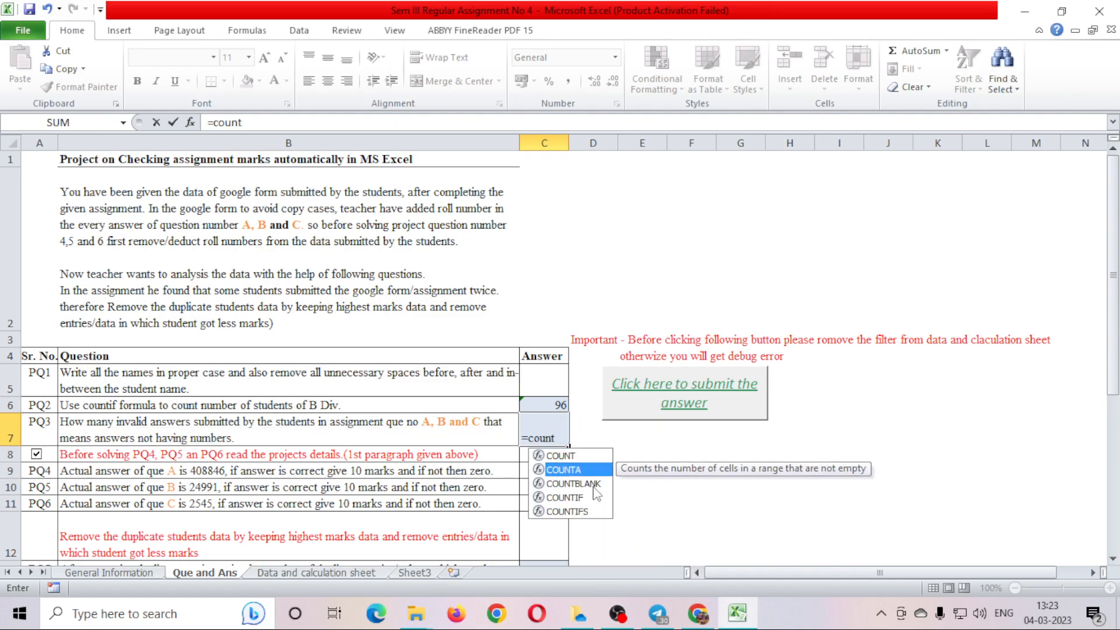
pyautogui.press('Tab')
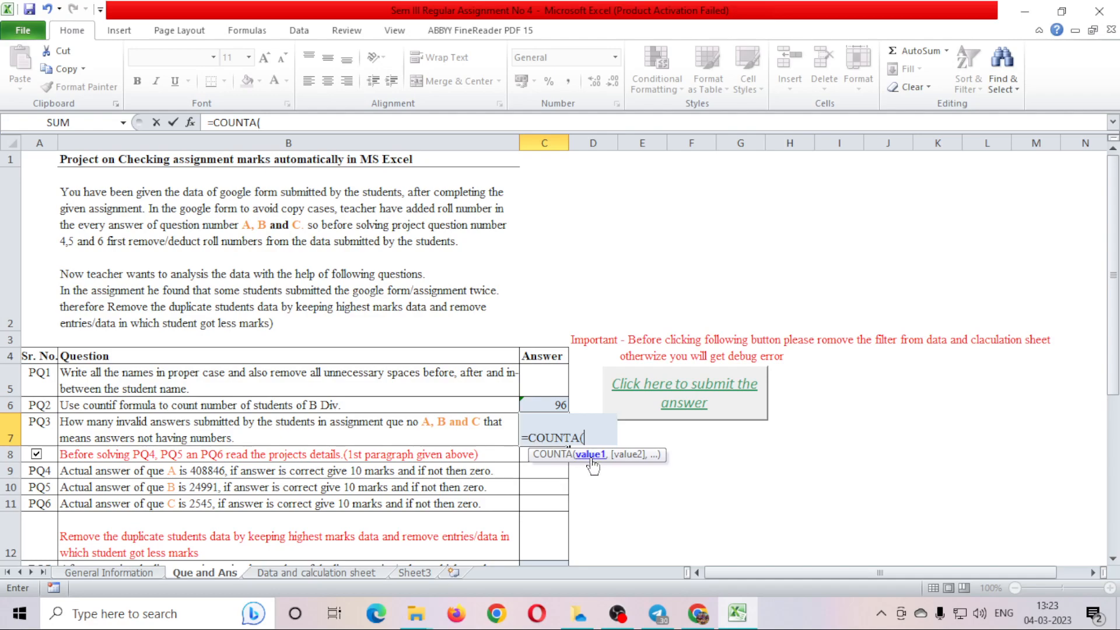
# Point COUNTA at E3:G517 on the Data and calculation sheet and close the bracket.
pyautogui.click(324, 573)
pyautogui.click(454, 230)
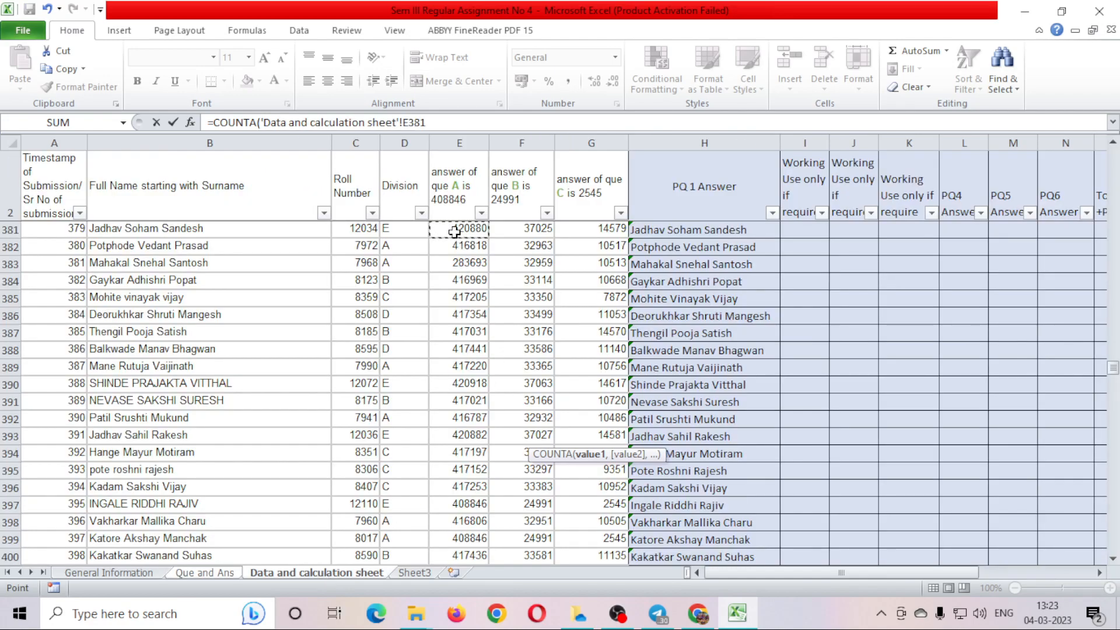
pyautogui.hotkey('ctrl', 'Up')
pyautogui.press('Down')
pyautogui.press('Left')
pyautogui.press('Left')
pyautogui.press('Left')
pyautogui.press('Left')
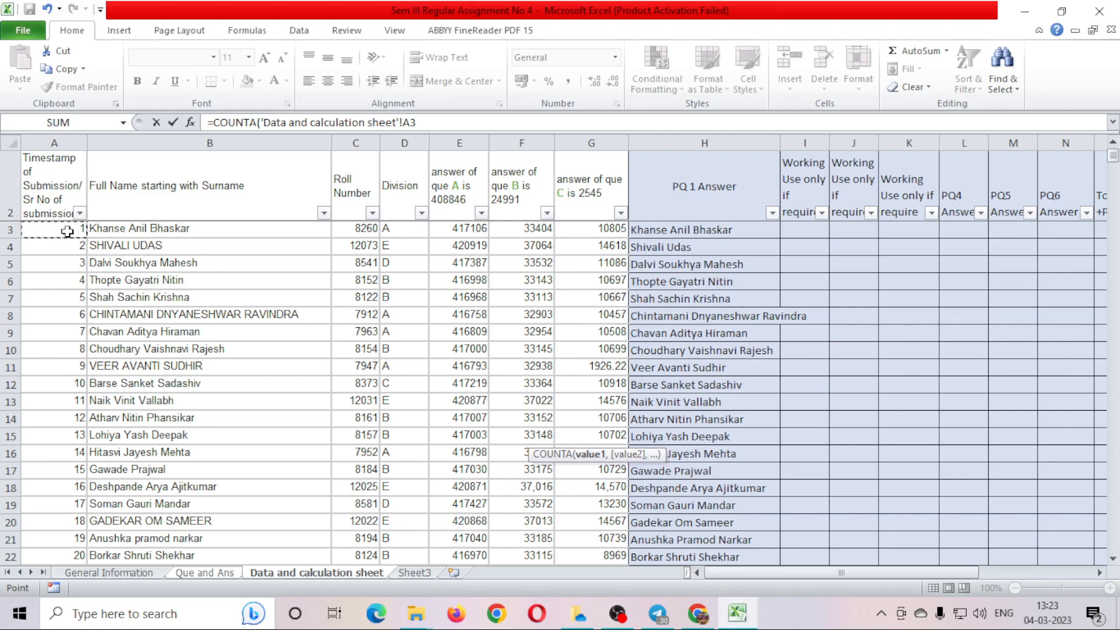
pyautogui.click(457, 227)
pyautogui.moveTo(456, 228); pyautogui.dragTo(613, 557)
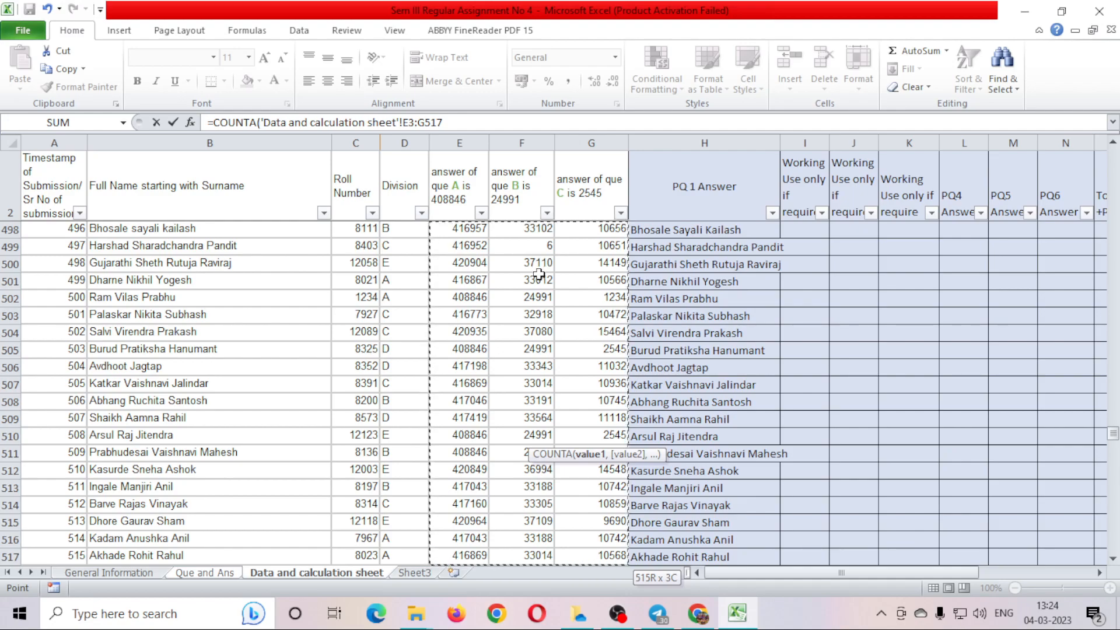
pyautogui.write(')')
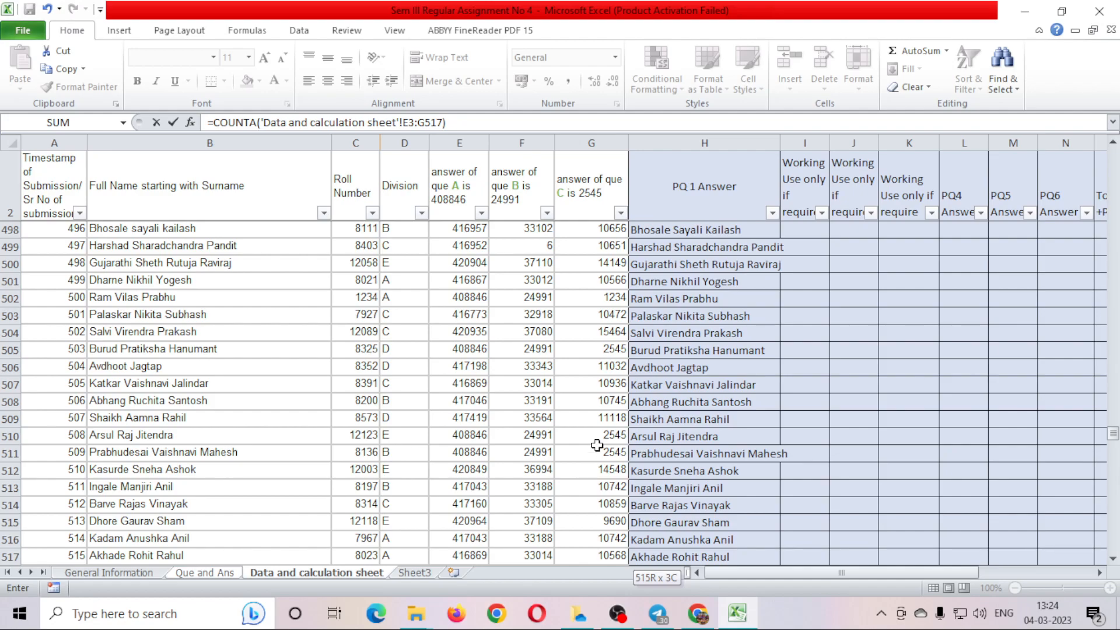
pyautogui.click(477, 120)
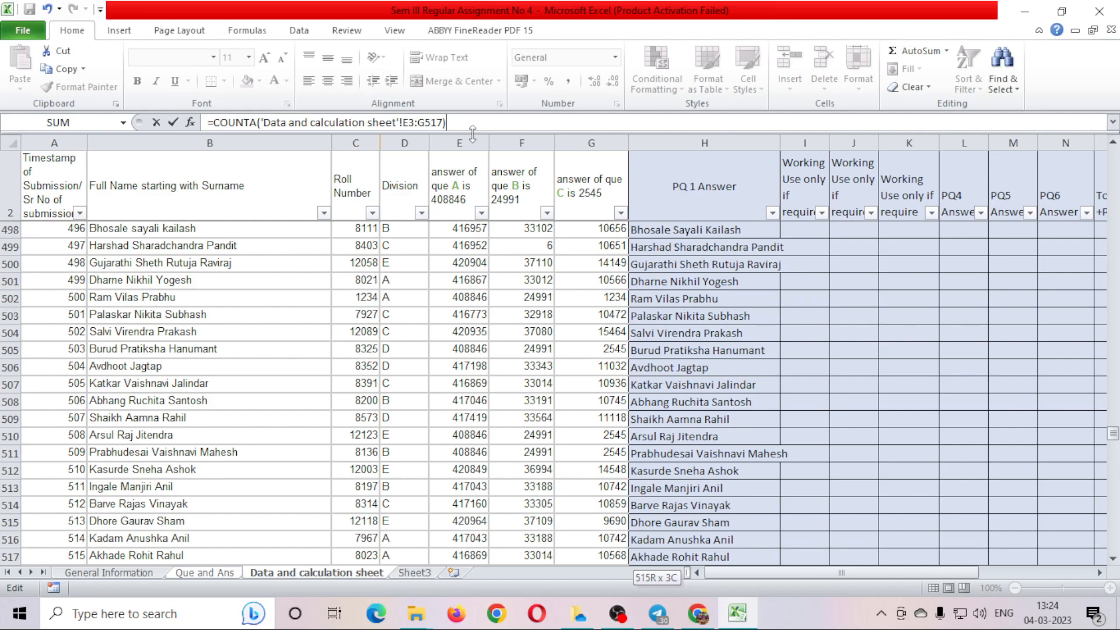
# Append -COUNT over the same E3:G517 range to the C7 formula.
pyautogui.write('-')
pyautogui.write('count')
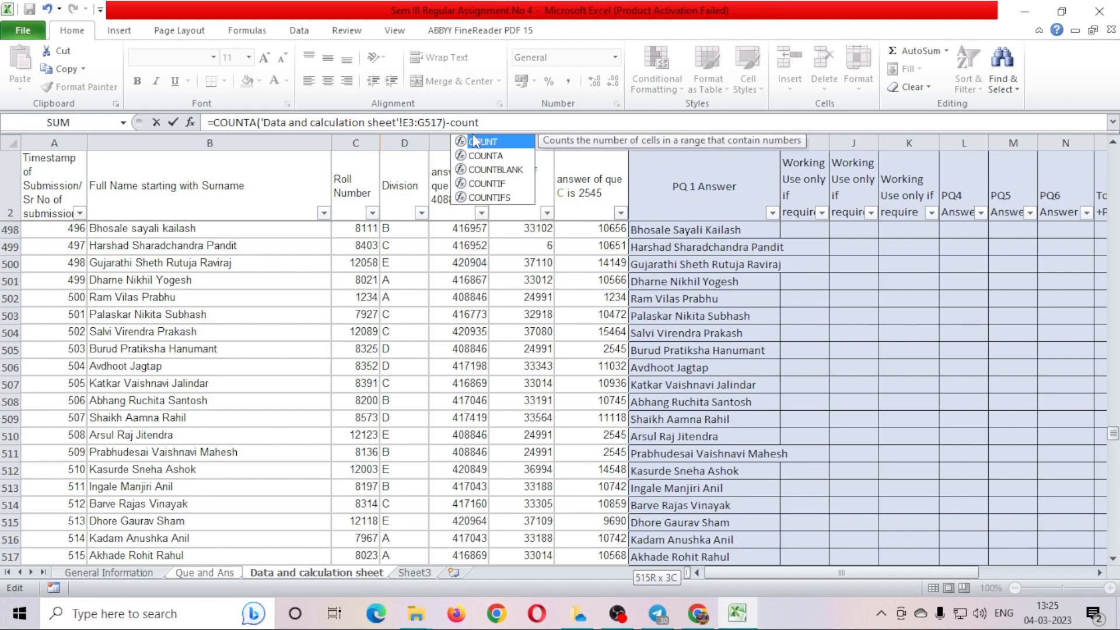
pyautogui.doubleClick(476, 140)
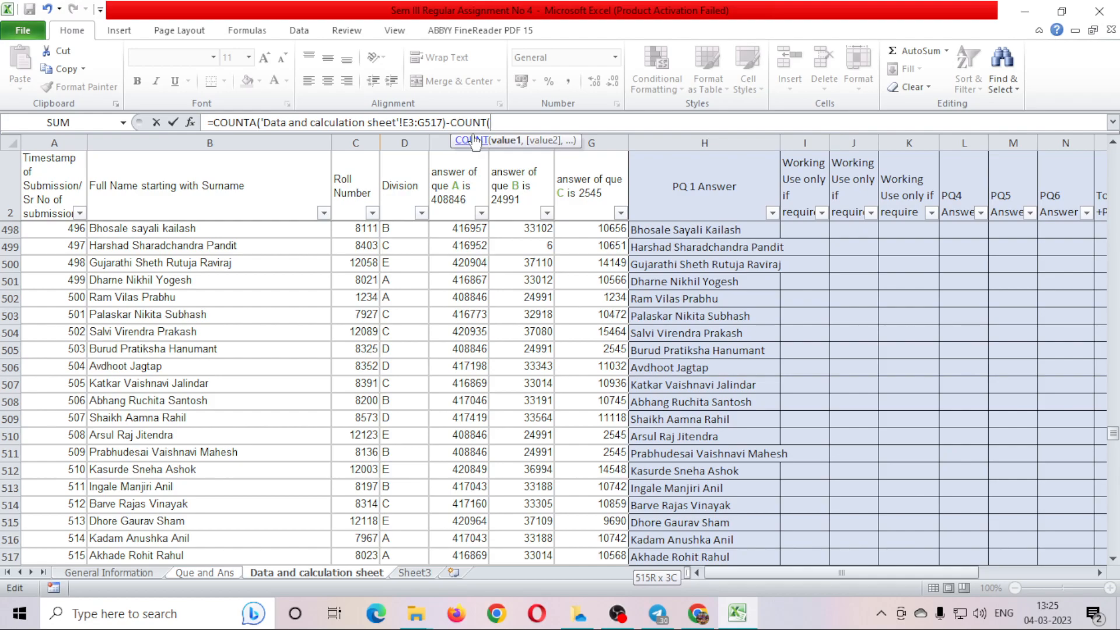
pyautogui.click(464, 228)
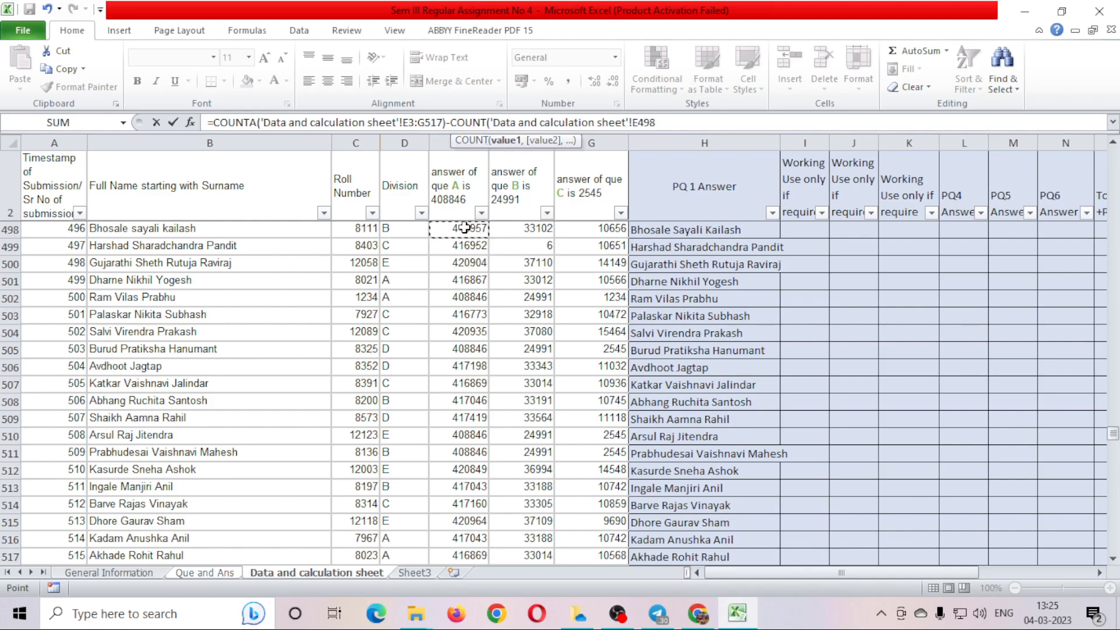
pyautogui.press('Up')
pyautogui.press('Up')
pyautogui.press('Up')
pyautogui.press('Up')
pyautogui.press('Up')
pyautogui.press('Up')
pyautogui.press('Up')
pyautogui.press('Up')
pyautogui.press('Up')
pyautogui.press('Up')
pyautogui.press('Up')
pyautogui.press('Up')
pyautogui.press('Up')
pyautogui.press('Up')
pyautogui.press('Up')
pyautogui.press('Up')
pyautogui.press('Up')
pyautogui.press('Up')
pyautogui.press('Up')
pyautogui.press('Up')
pyautogui.press('Up')
pyautogui.press('Up')
pyautogui.press('Up')
pyautogui.press('Up')
pyautogui.press('Up')
pyautogui.press('Up')
pyautogui.press('Up')
pyautogui.press('Up')
pyautogui.press('Up')
pyautogui.press('Up')
pyautogui.press('Up')
pyautogui.press('Up')
pyautogui.press('Up')
pyautogui.press('Up')
pyautogui.press('Up')
pyautogui.press('Up')
pyautogui.press('Up')
pyautogui.press('Up')
pyautogui.press('Up')
pyautogui.press('Up')
pyautogui.press('Up')
pyautogui.press('Up')
pyautogui.press('Up')
pyautogui.press('Up')
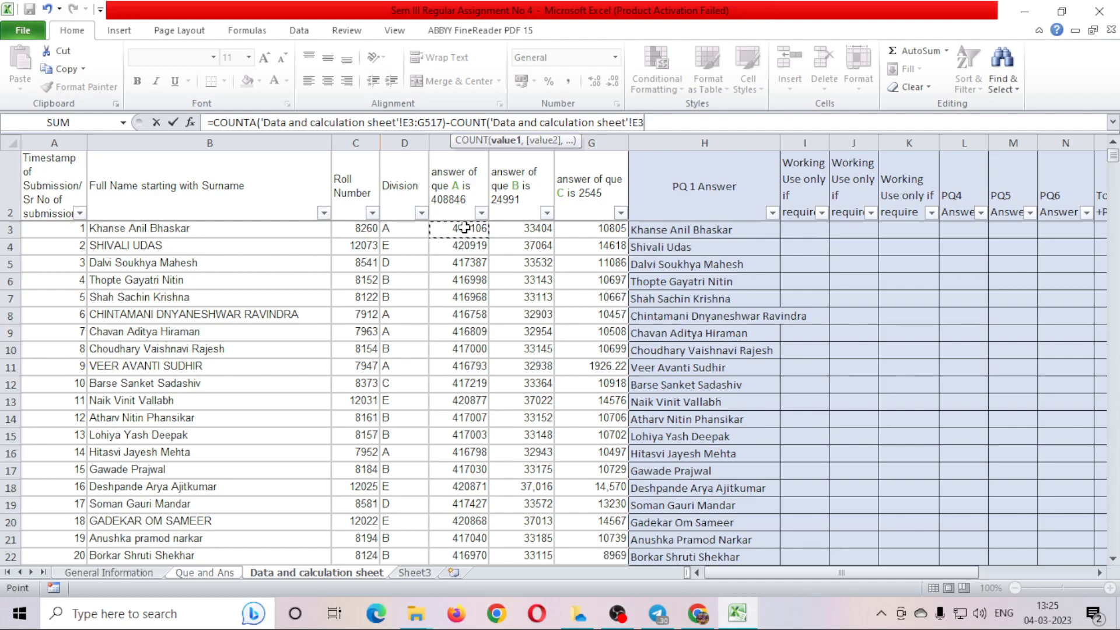
pyautogui.hotkey('shift', 'Right')
pyautogui.hotkey('shift', 'Right')
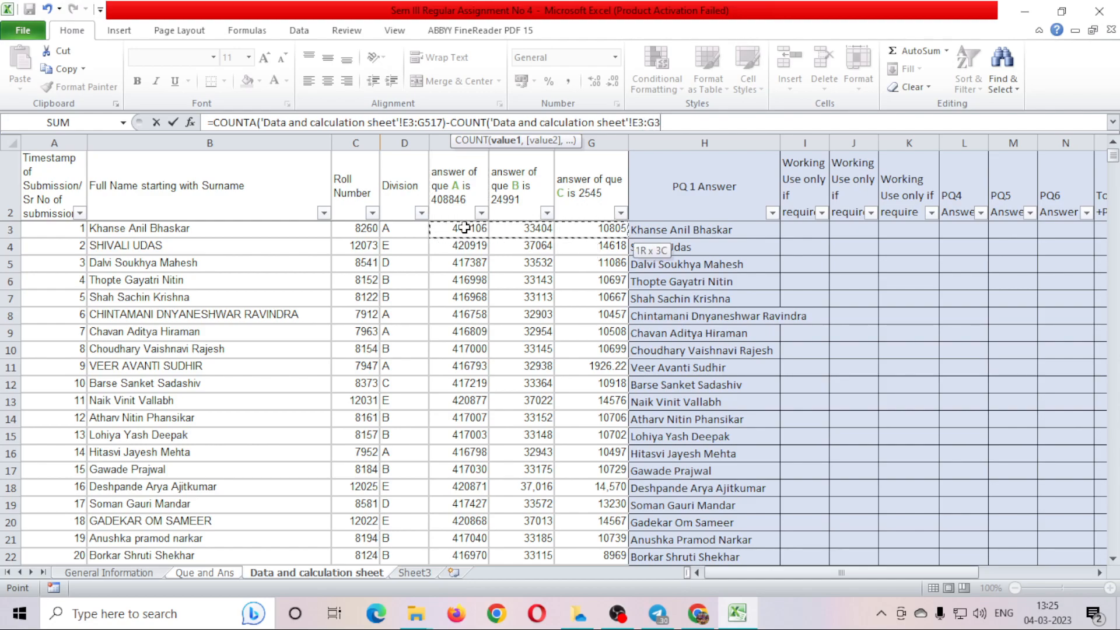
pyautogui.hotkey('ctrl', 'shift', 'Down')
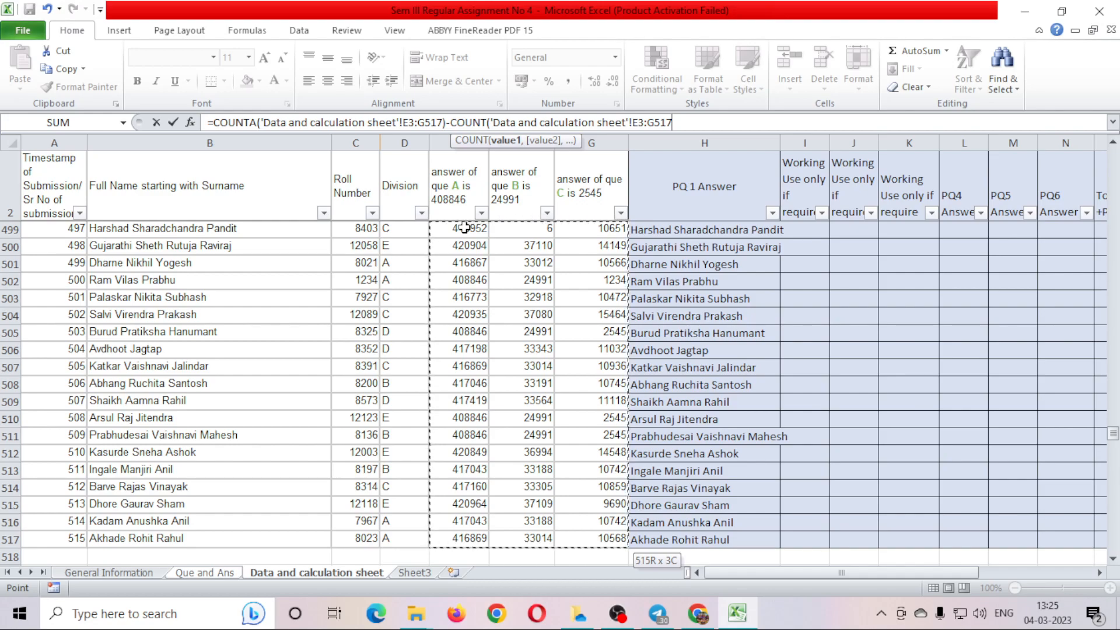
pyautogui.write(')')
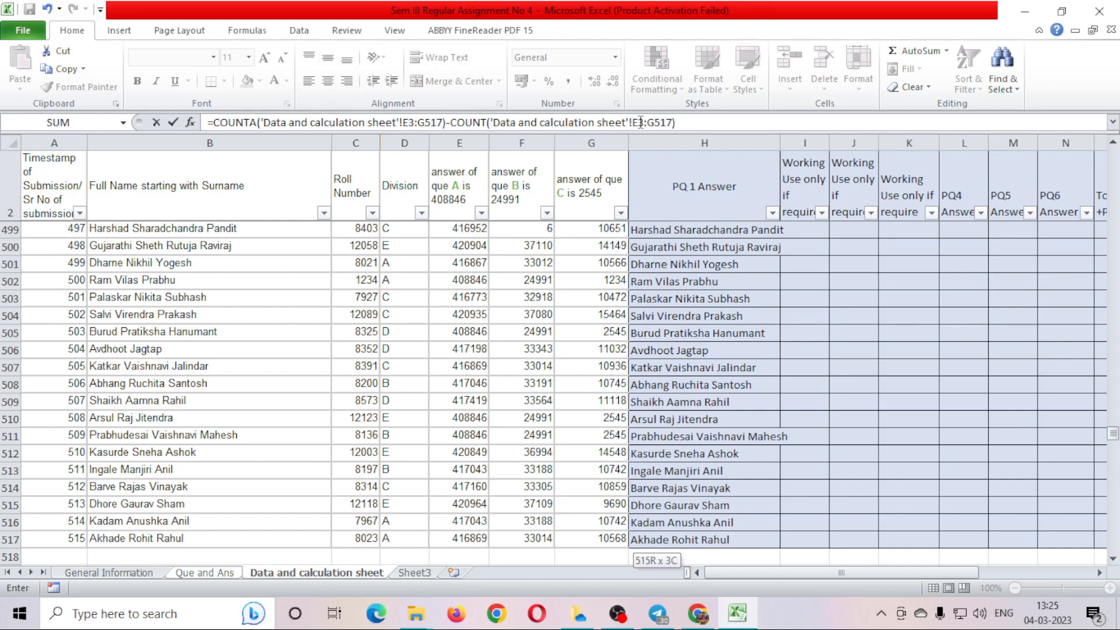
pyautogui.moveTo(638, 122); pyautogui.dragTo(691, 123)
# Commit the PQ3 formula so C7 shows 6, then check it and move to C8.
pyautogui.click(711, 124)
pyautogui.press('Return')
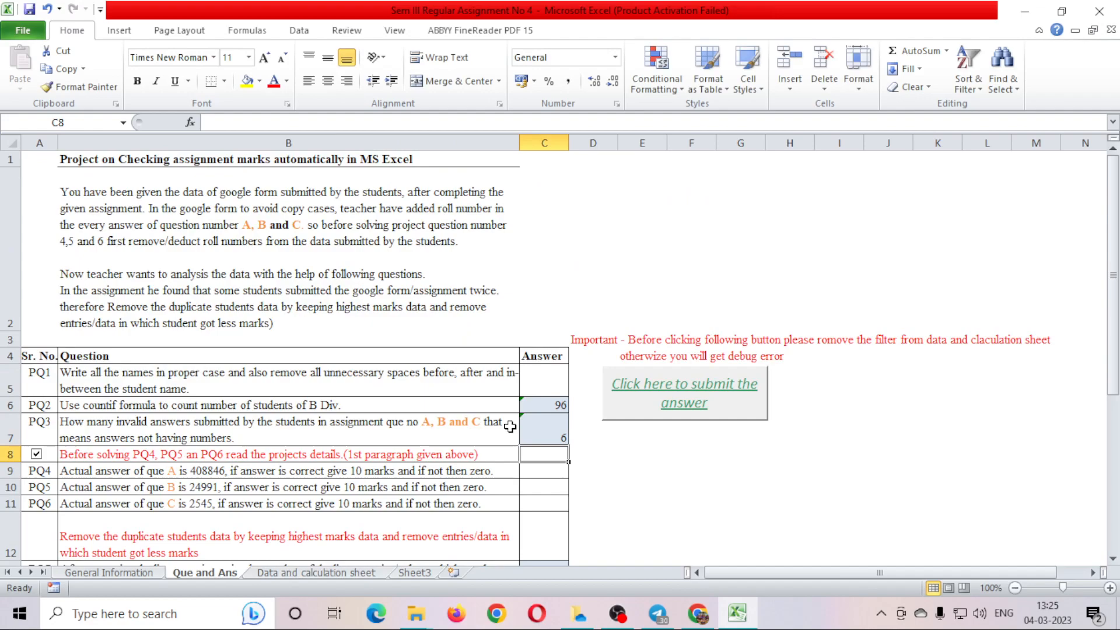
pyautogui.click(536, 433)
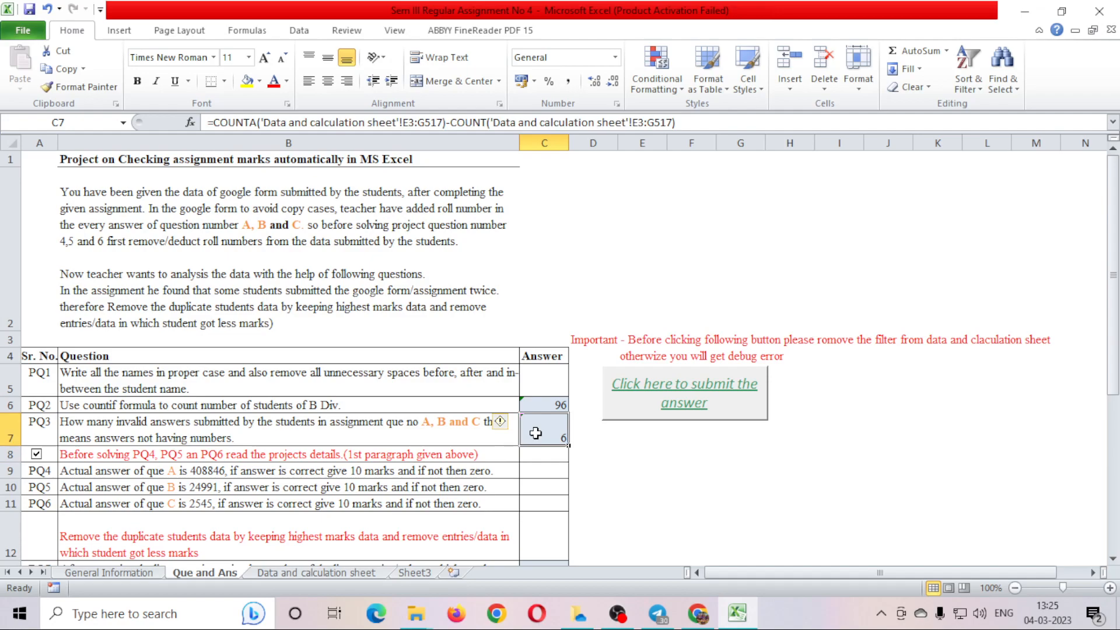
pyautogui.click(552, 458)
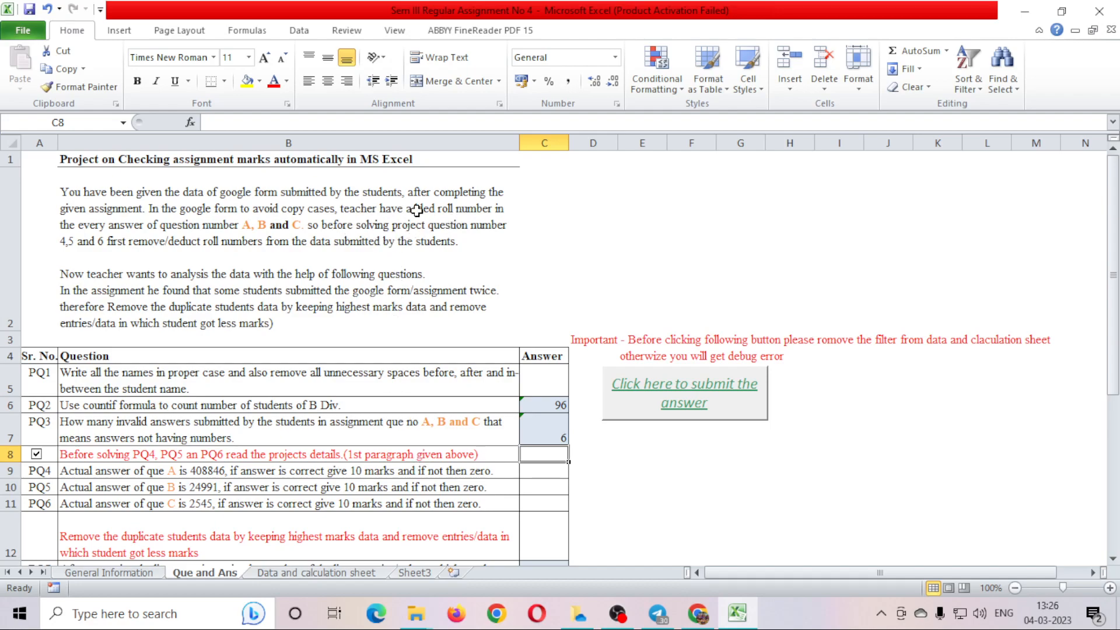
# Reread the brief's instruction to deduct roll numbers from answers A–C before solving PQ4–PQ6.
pyautogui.doubleClick(163, 231)
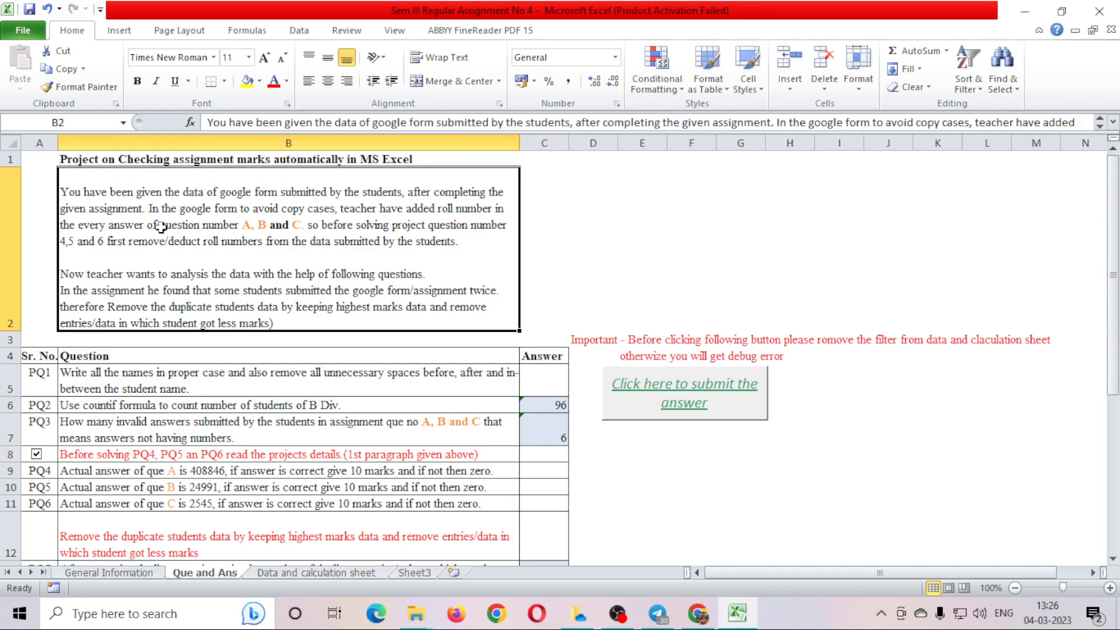
pyautogui.moveTo(124, 225); pyautogui.dragTo(229, 225)
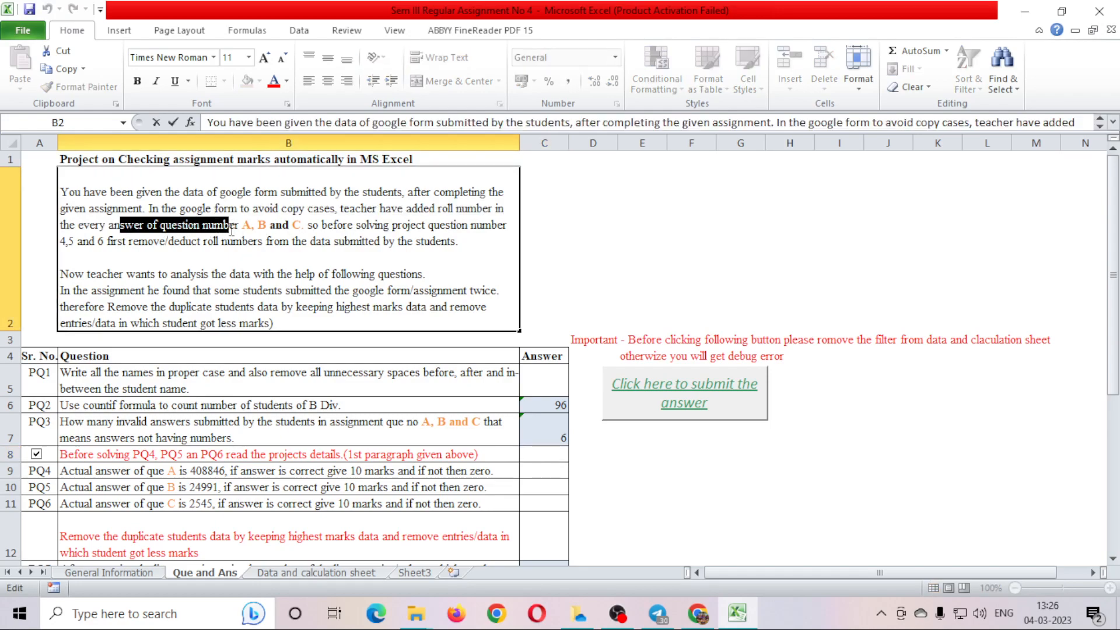
pyautogui.moveTo(357, 228); pyautogui.dragTo(512, 229)
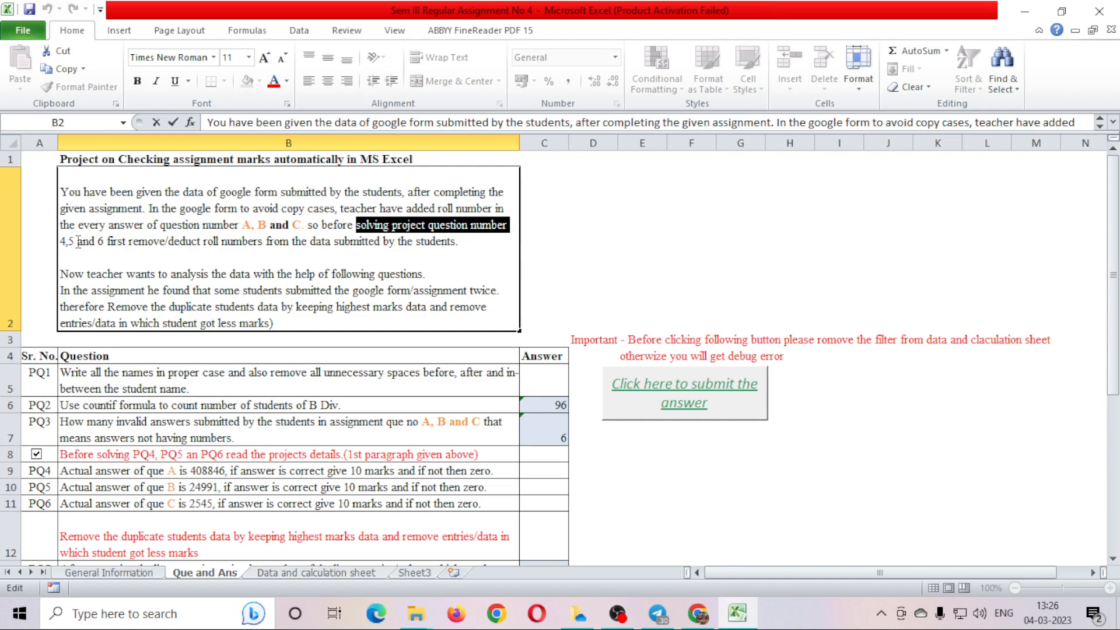
pyautogui.moveTo(133, 241); pyautogui.dragTo(477, 246)
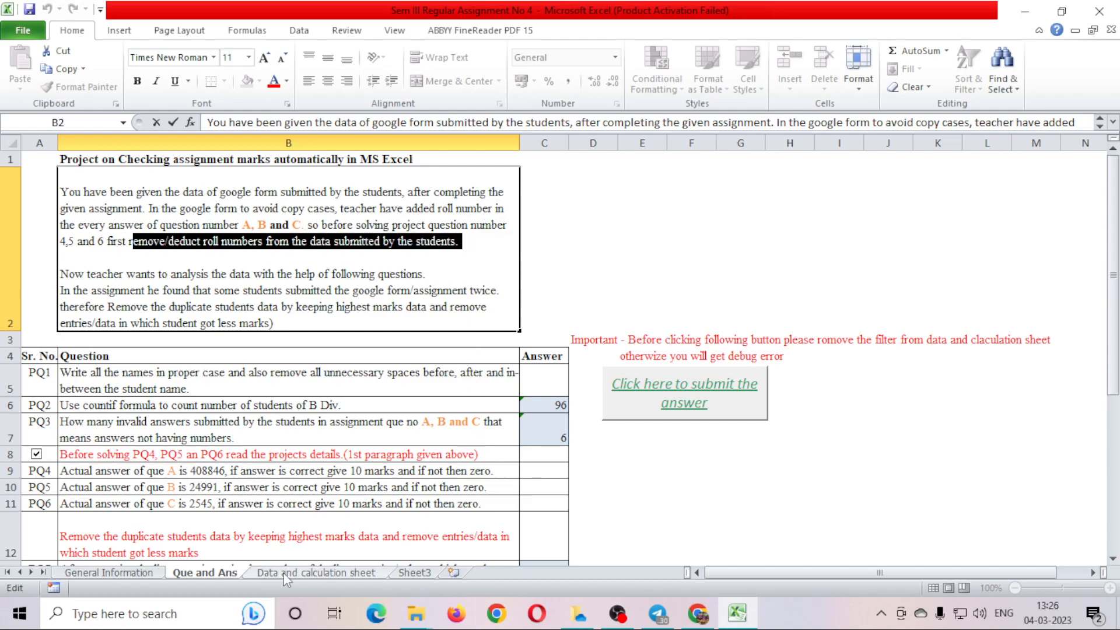
pyautogui.click(303, 572)
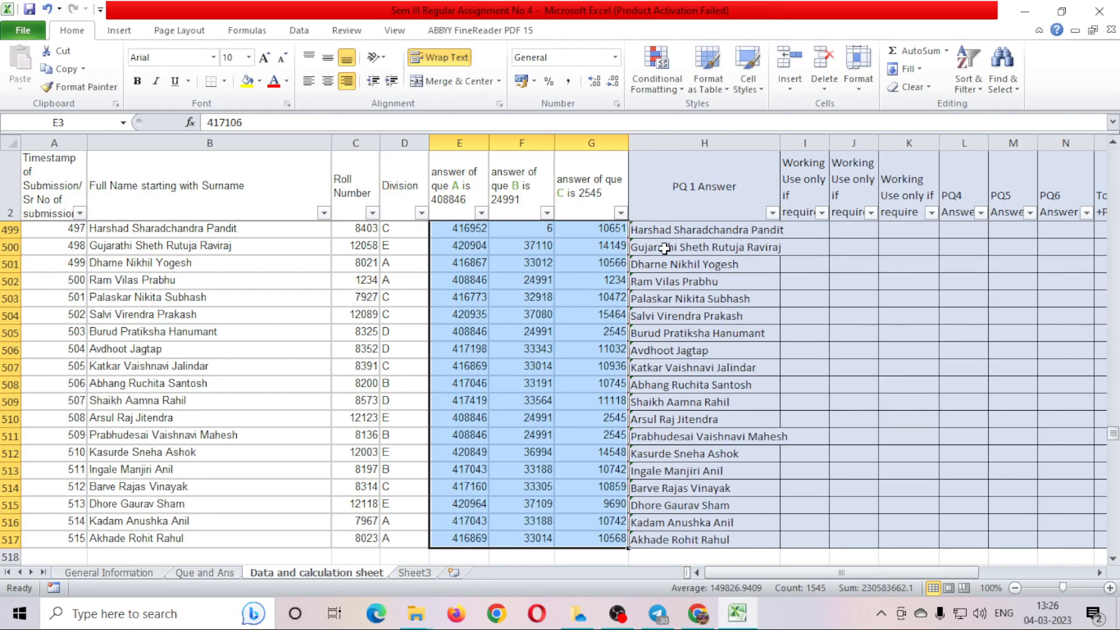
# Enter =E3-C3 in I3, giving the first student's answer A minus roll number, 408846.
pyautogui.click(777, 234)
pyautogui.click(477, 232)
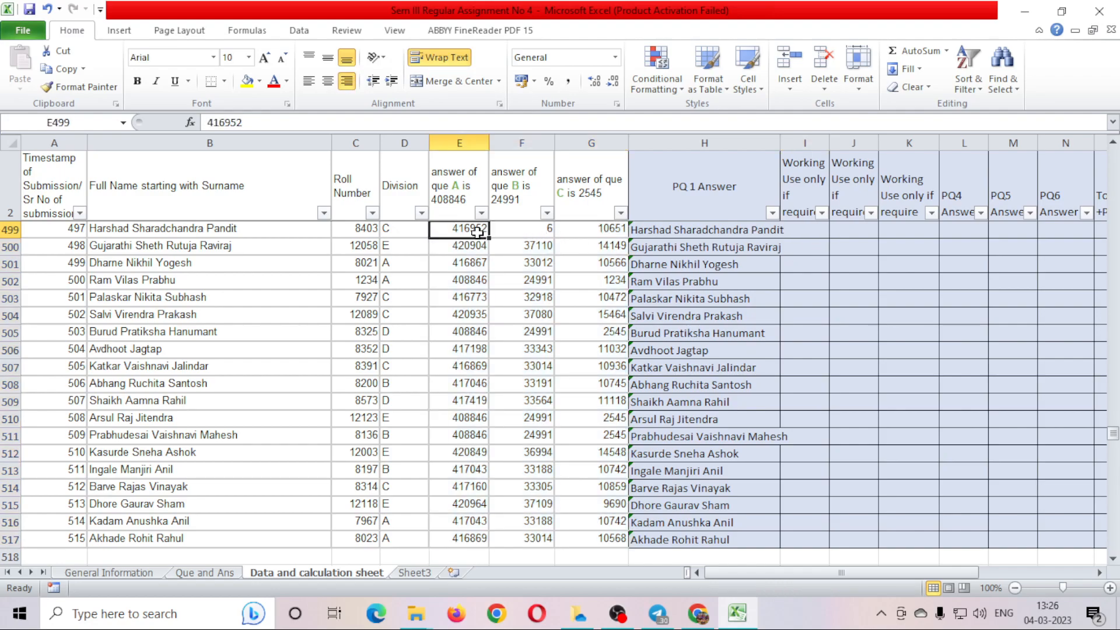
pyautogui.hotkey('ctrl', 'Up')
pyautogui.press('Down')
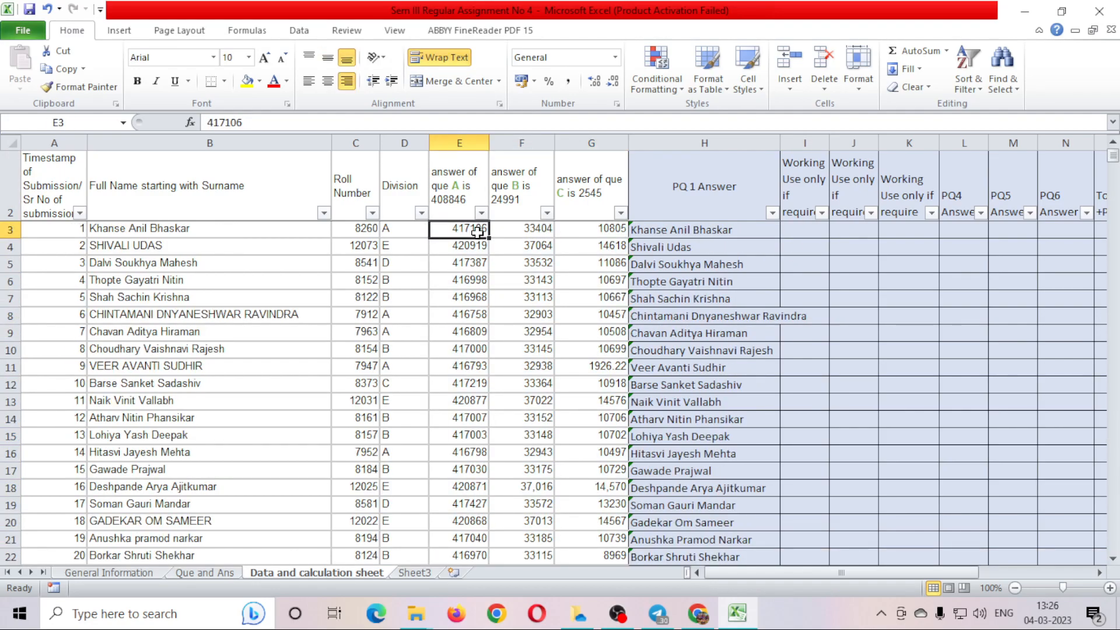
pyautogui.press('Left')
pyautogui.press('Left')
pyautogui.press('Left')
pyautogui.press('Left')
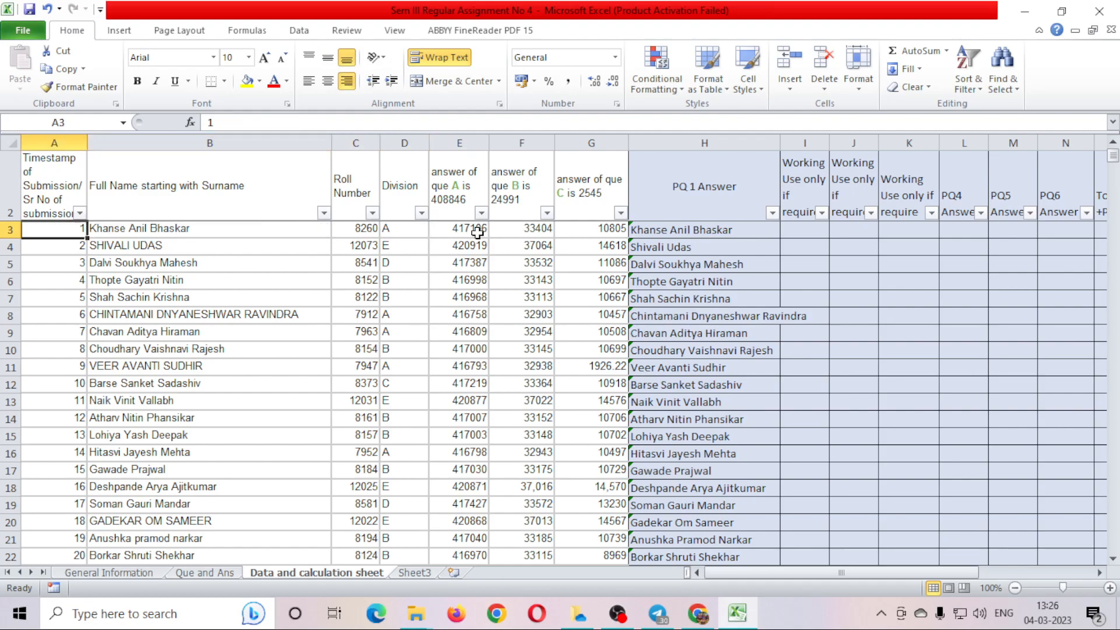
pyautogui.press('Right')
pyautogui.press('Right')
pyautogui.press('Right')
pyautogui.press('Right')
pyautogui.press('Right')
pyautogui.press('Right')
pyautogui.press('Right')
pyautogui.press('Right')
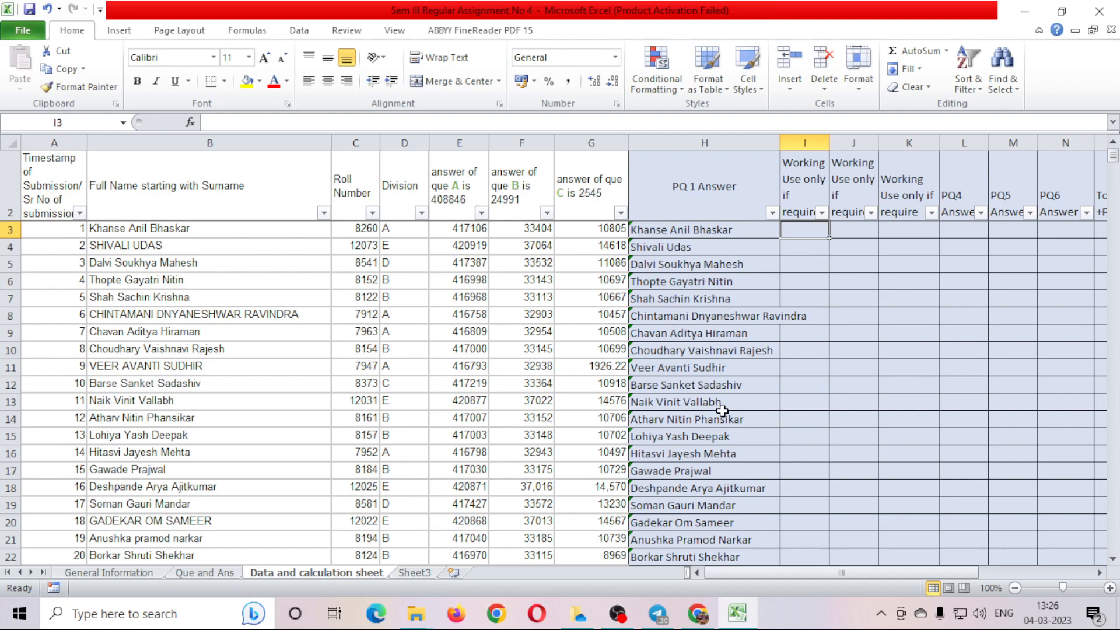
pyautogui.write('+')
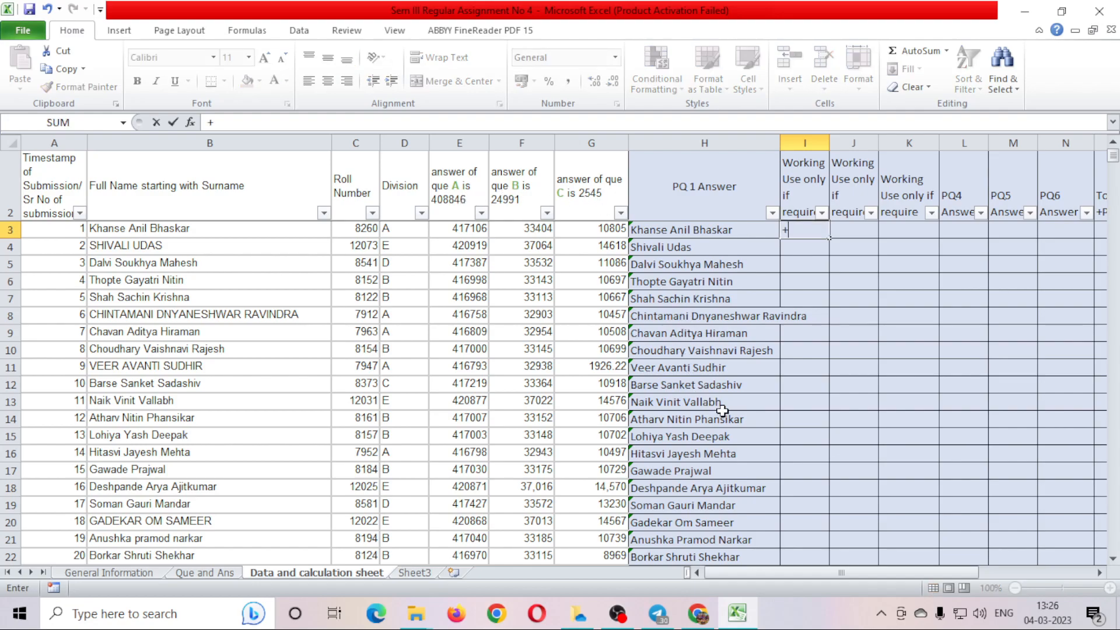
pyautogui.press('BackSpace')
pyautogui.write('=')
pyautogui.press('Left')
pyautogui.press('Left')
pyautogui.press('Left')
pyautogui.press('Left')
pyautogui.write('-')
pyautogui.click(373, 228)
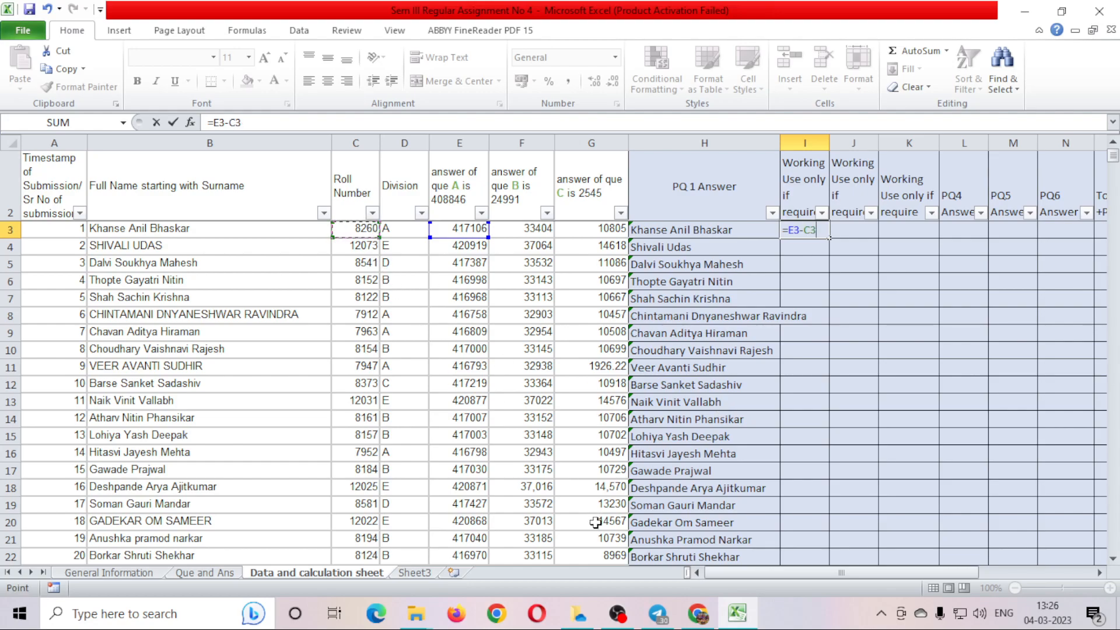
pyautogui.press('Return')
# Enter =F3-C3 in J3, giving 25144.
pyautogui.press('Up')
pyautogui.press('Right')
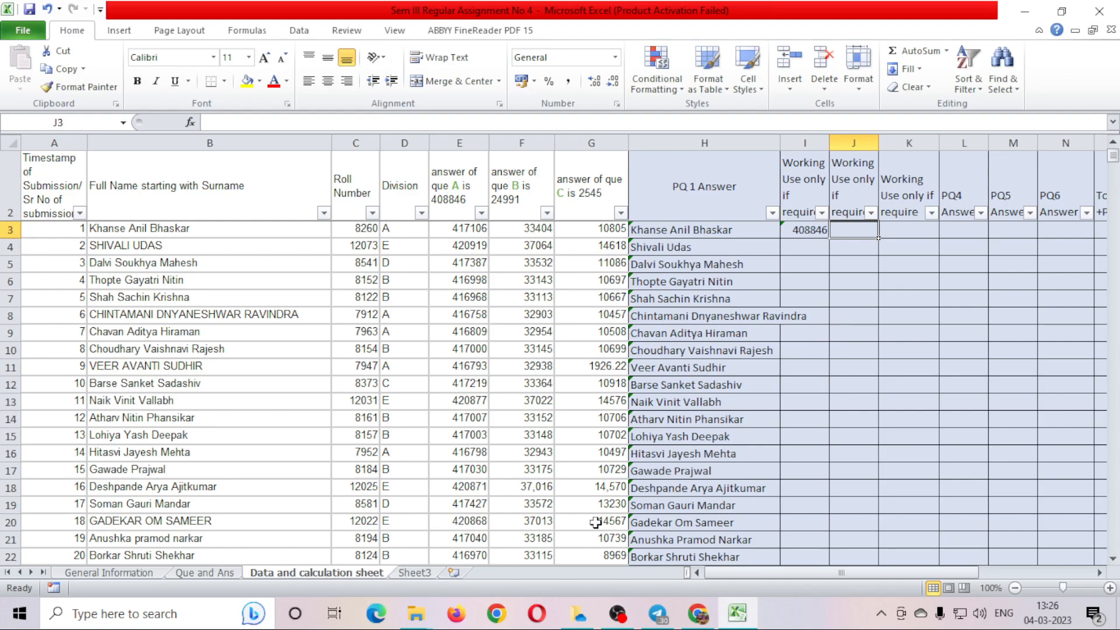
pyautogui.write('=')
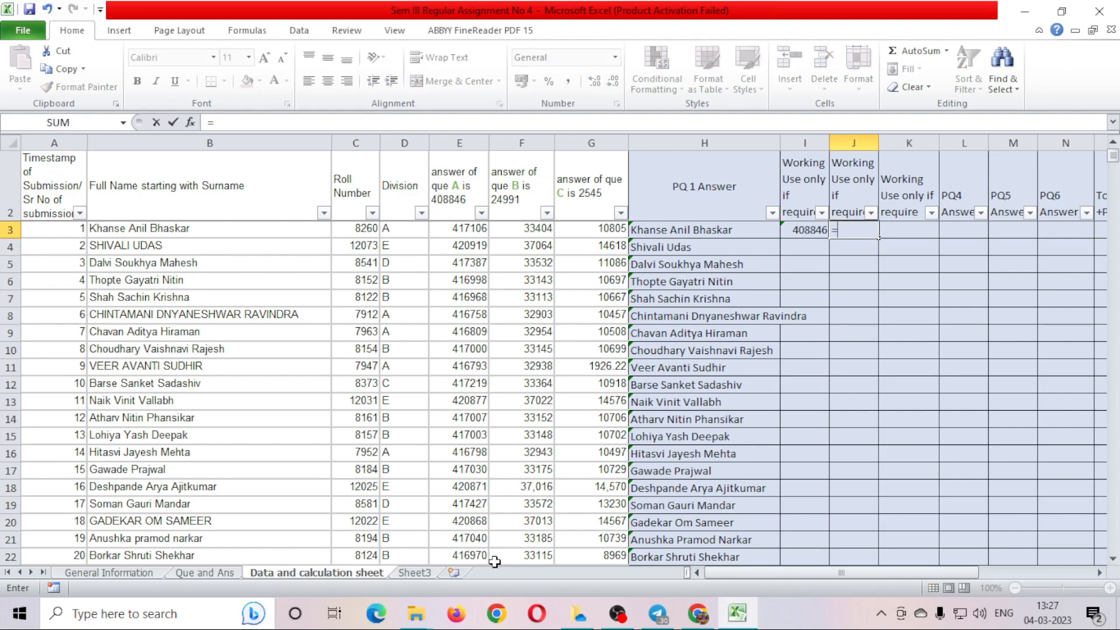
pyautogui.click(517, 231)
pyautogui.write('-')
pyautogui.click(353, 228)
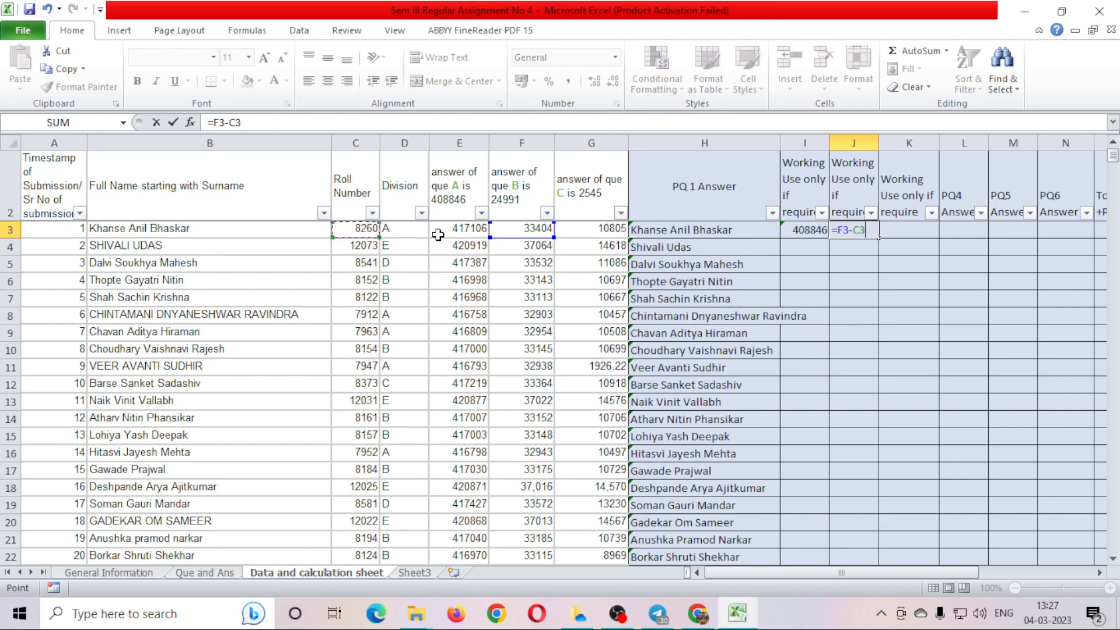
pyautogui.press('Return')
# Enter =G3-C3 in K3, giving 2545, and select I3:K3.
pyautogui.press('Up')
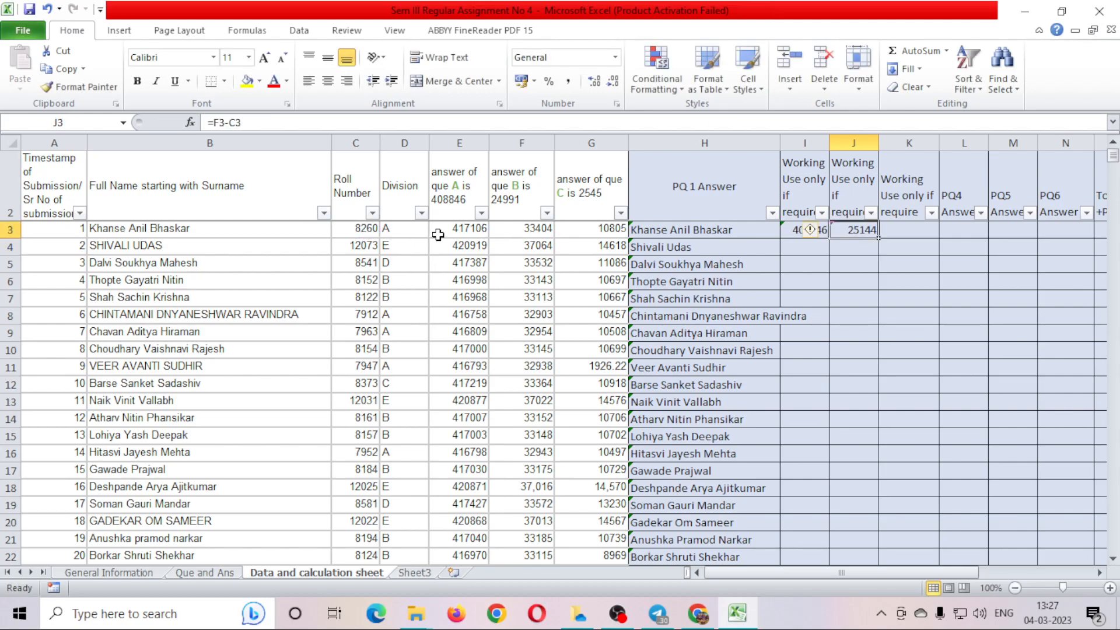
pyautogui.press('Right')
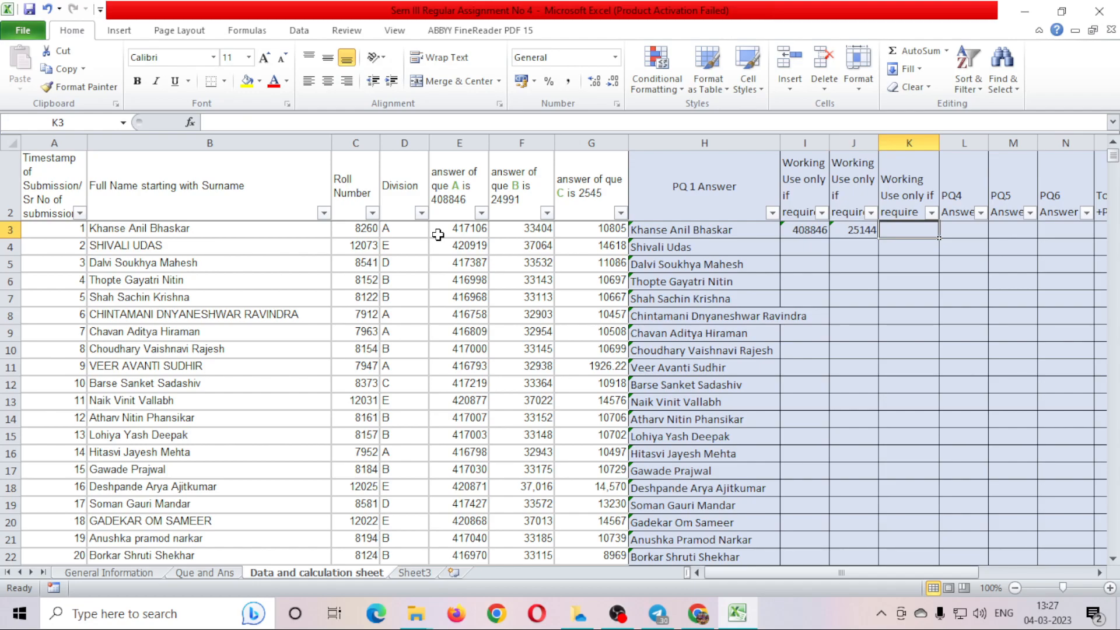
pyautogui.write('=')
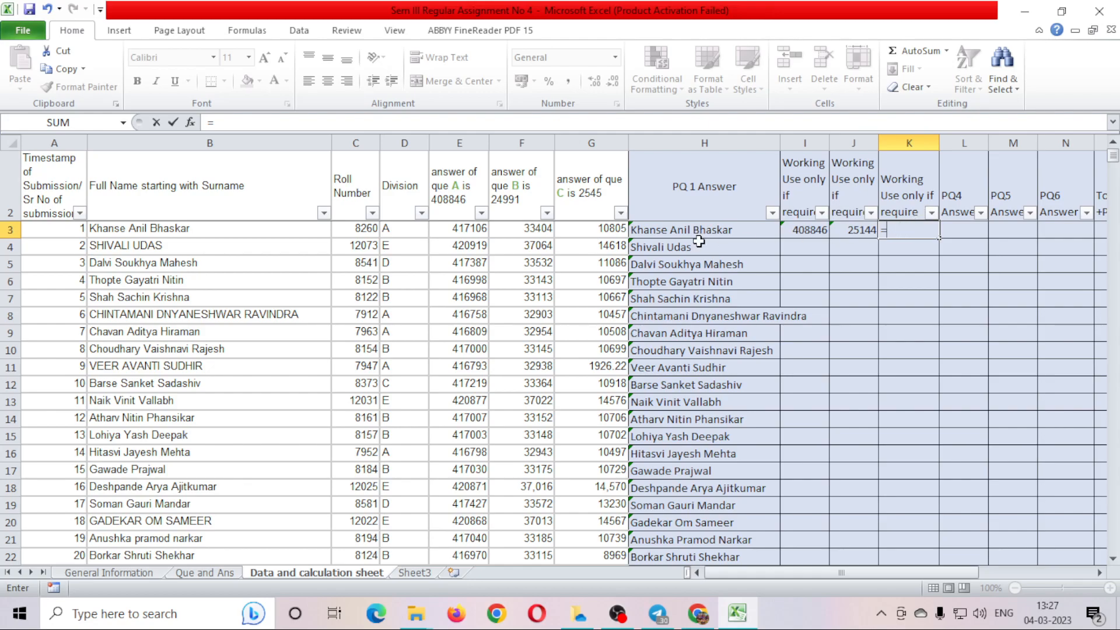
pyautogui.click(602, 227)
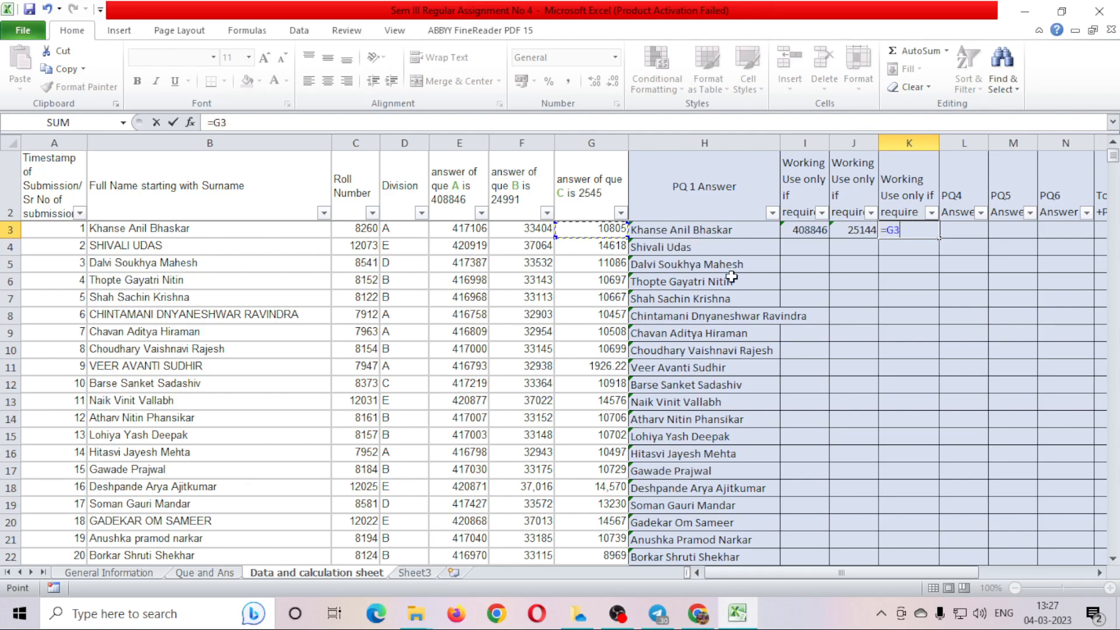
pyautogui.write('-')
pyautogui.click(378, 228)
pyautogui.hotkey('ctrl', 'Return')
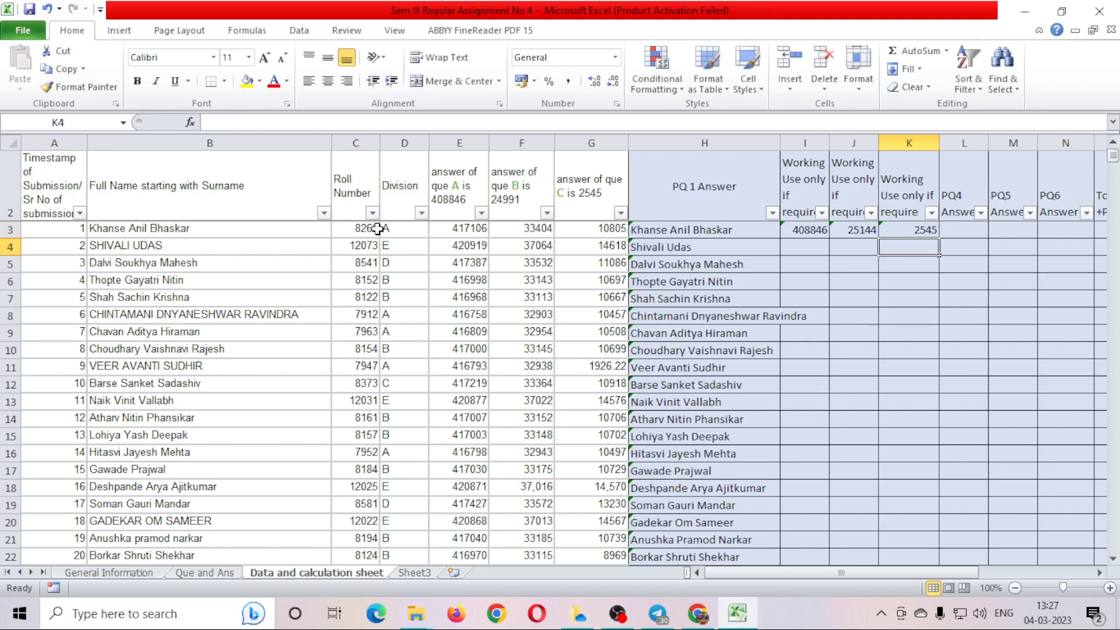
pyautogui.press('Left')
pyautogui.press('Left')
pyautogui.hotkey('shift', 'Right')
pyautogui.hotkey('shift', 'Right')
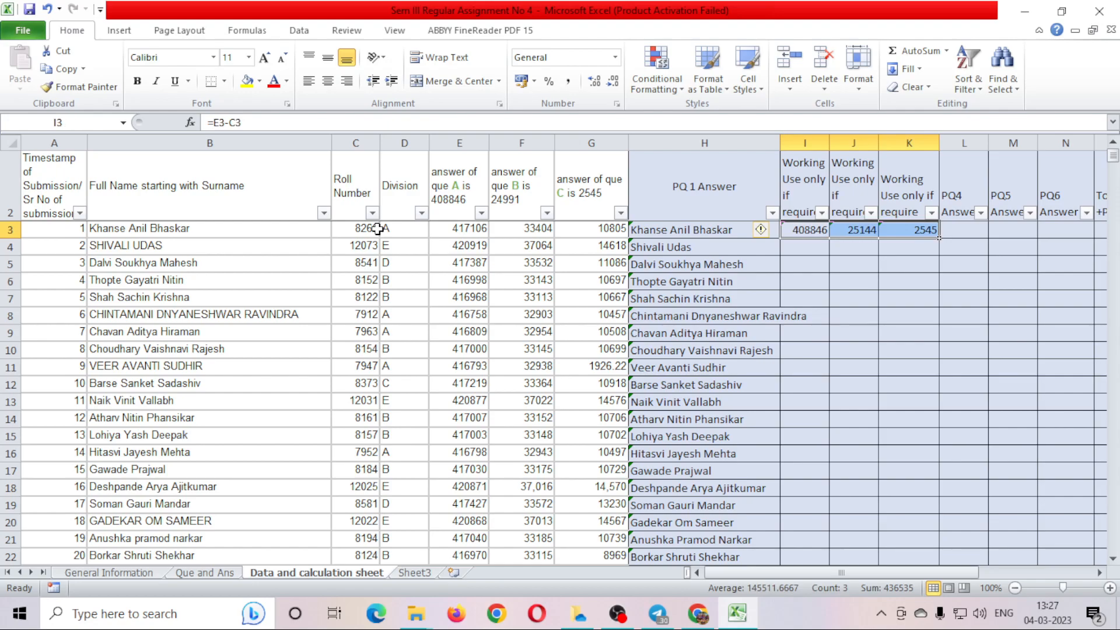
# Fill the I3:K3 subtraction formulas down through row 517.
pyautogui.hotkey('ctrl', 'c')
pyautogui.press('Down')
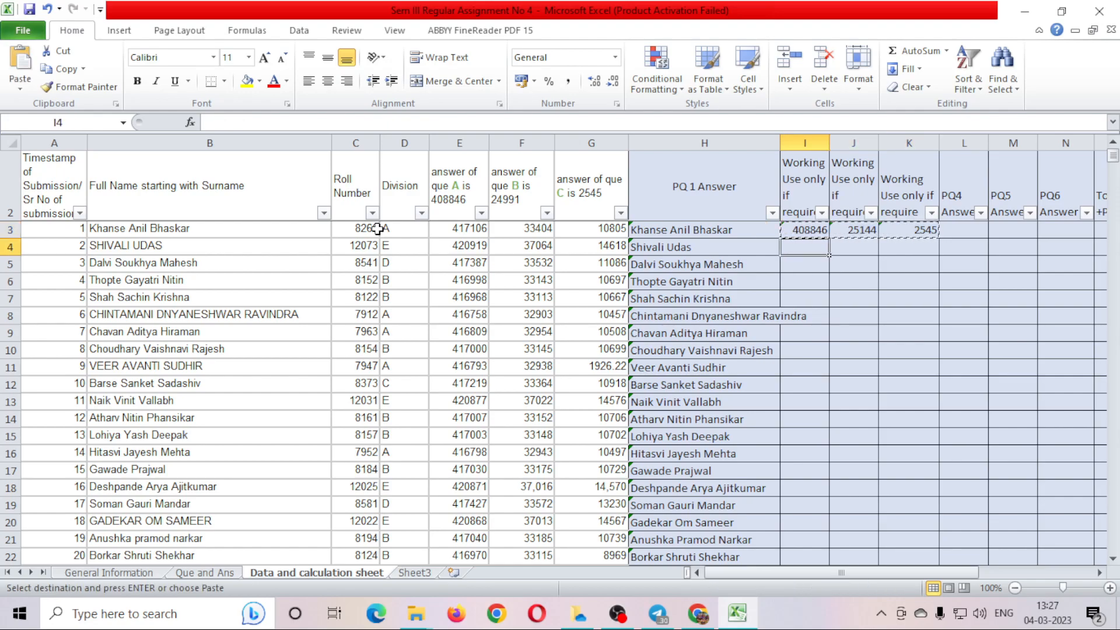
pyautogui.hotkey('shift', 'Right')
pyautogui.hotkey('shift', 'Right')
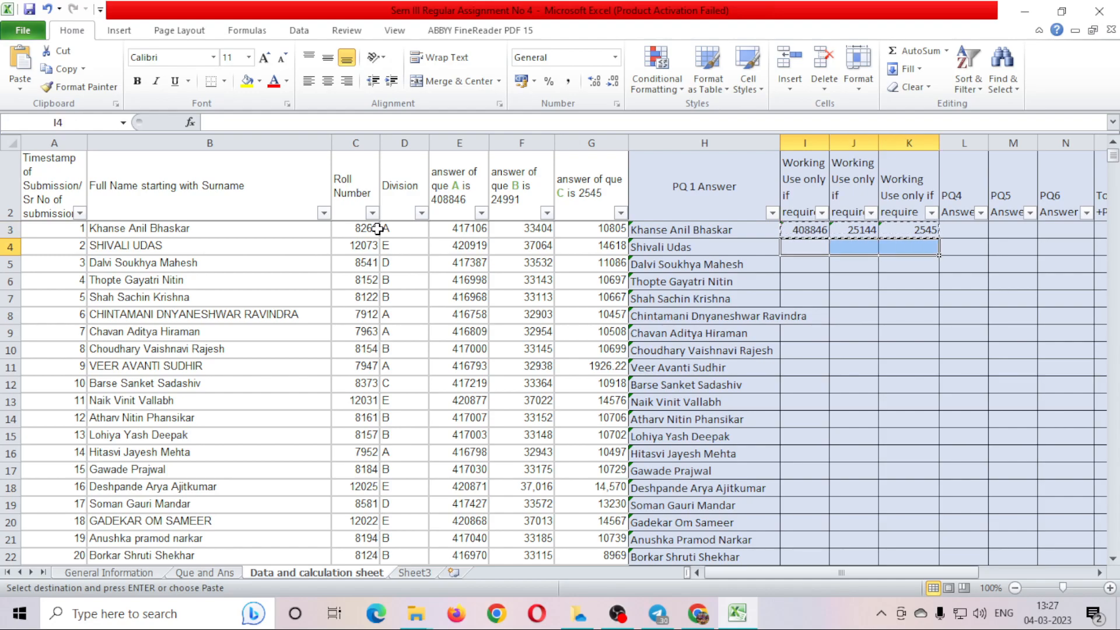
pyautogui.click(902, 315)
pyautogui.press('Escape')
pyautogui.moveTo(807, 229); pyautogui.dragTo(940, 238)
pyautogui.doubleClick(940, 239)
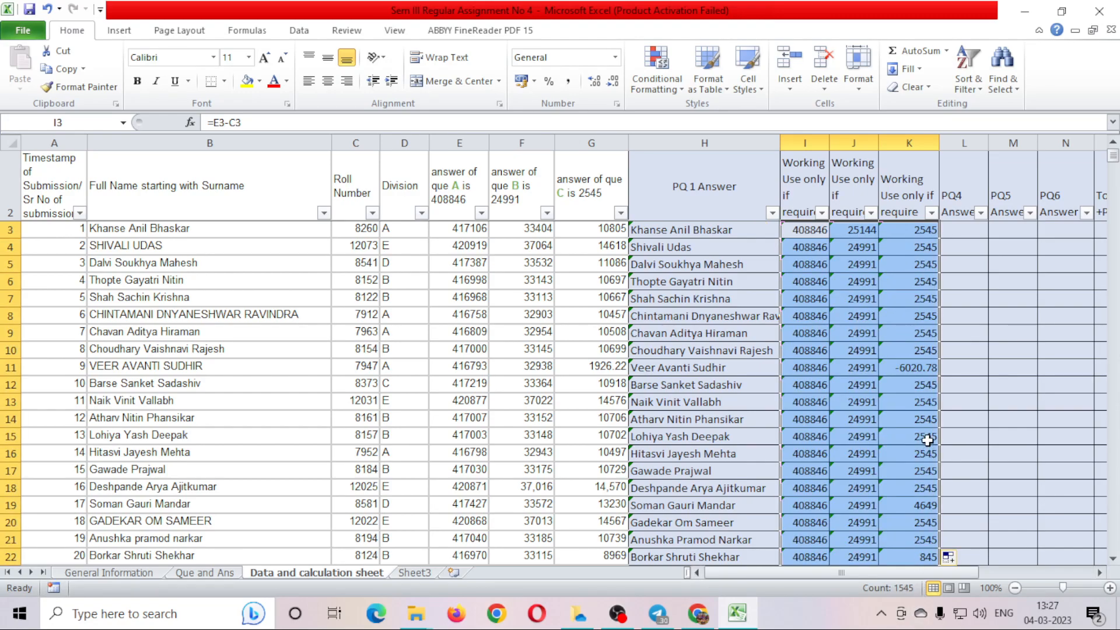
# Check that the filled formulas reach the last student row and review the row 3 workings.
pyautogui.scroll(-20, 927, 433)
pyautogui.click(910, 435)
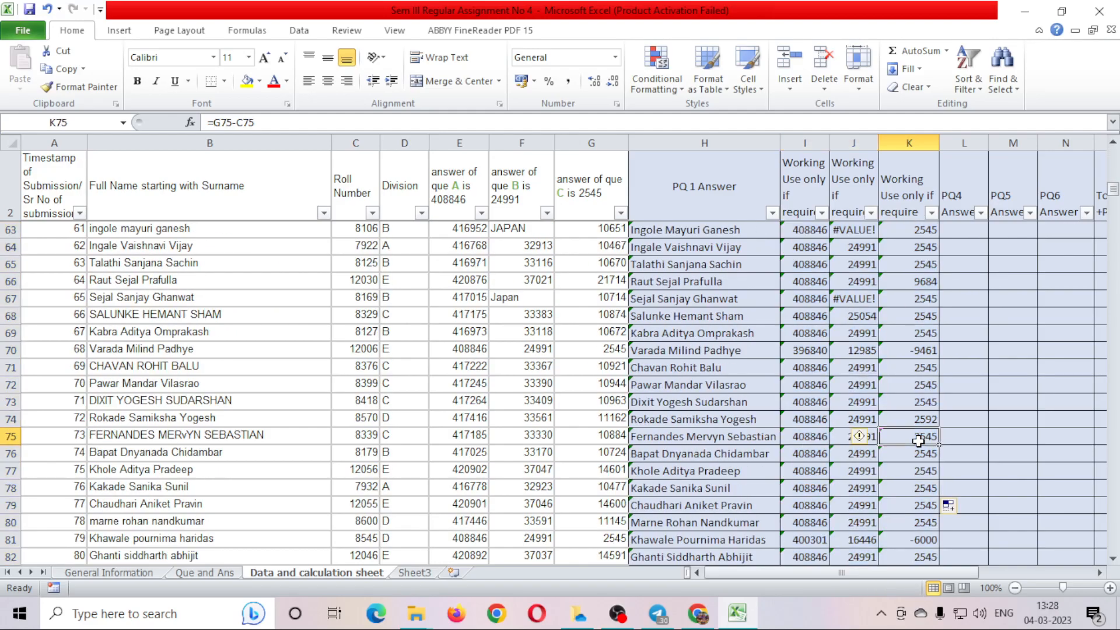
pyautogui.hotkey('ctrl', 'Down')
pyautogui.press('Down')
pyautogui.press('Down')
pyautogui.press('Up')
pyautogui.press('Up')
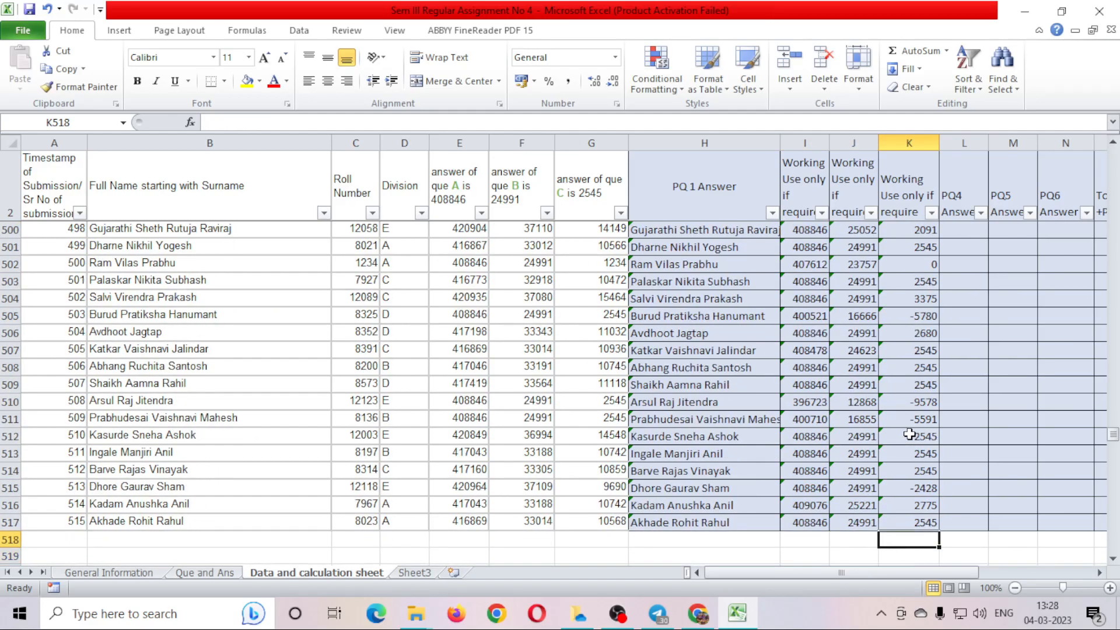
pyautogui.hotkey('ctrl', 'Up')
pyautogui.hotkey('ctrl', 'Up')
pyautogui.press('Down')
pyautogui.press('Down')
pyautogui.press('Up')
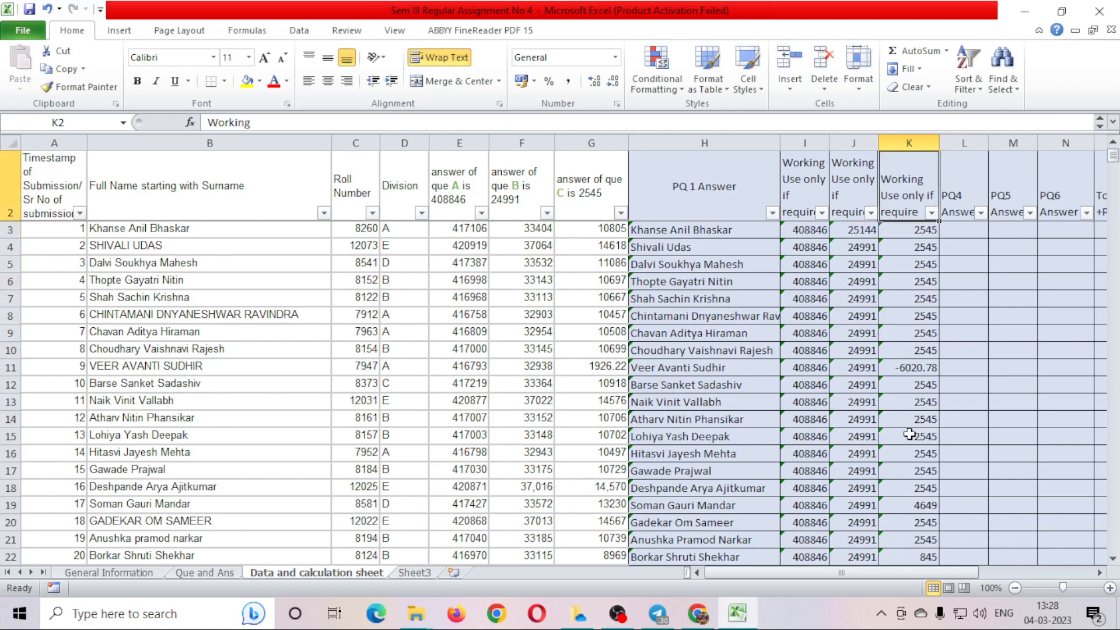
pyautogui.press('Down')
pyautogui.press('Down')
pyautogui.press('Left')
pyautogui.press('Left')
pyautogui.press('Left')
pyautogui.press('Left')
pyautogui.press('Up')
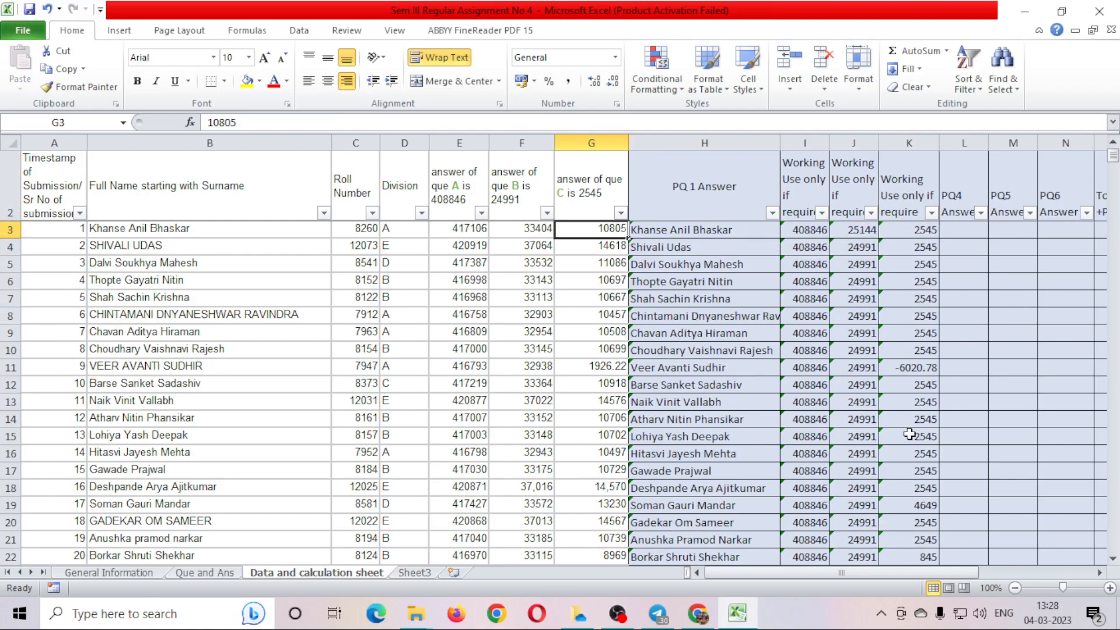
pyautogui.press('Left')
pyautogui.press('Left')
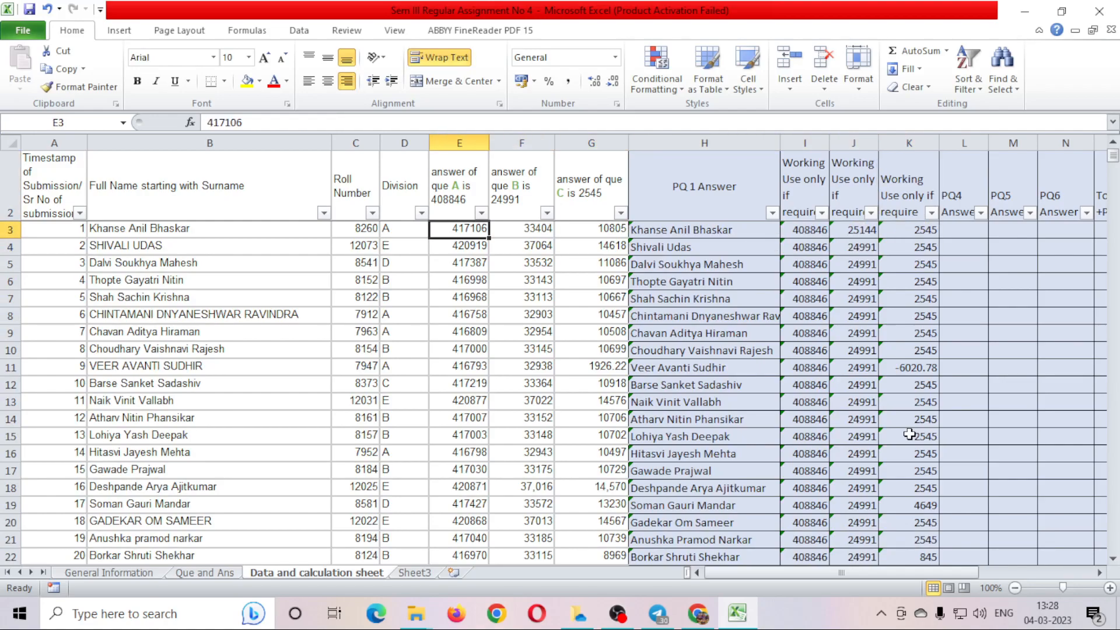
pyautogui.press('Right')
pyautogui.press('Right')
pyautogui.press('Right')
pyautogui.press('Right')
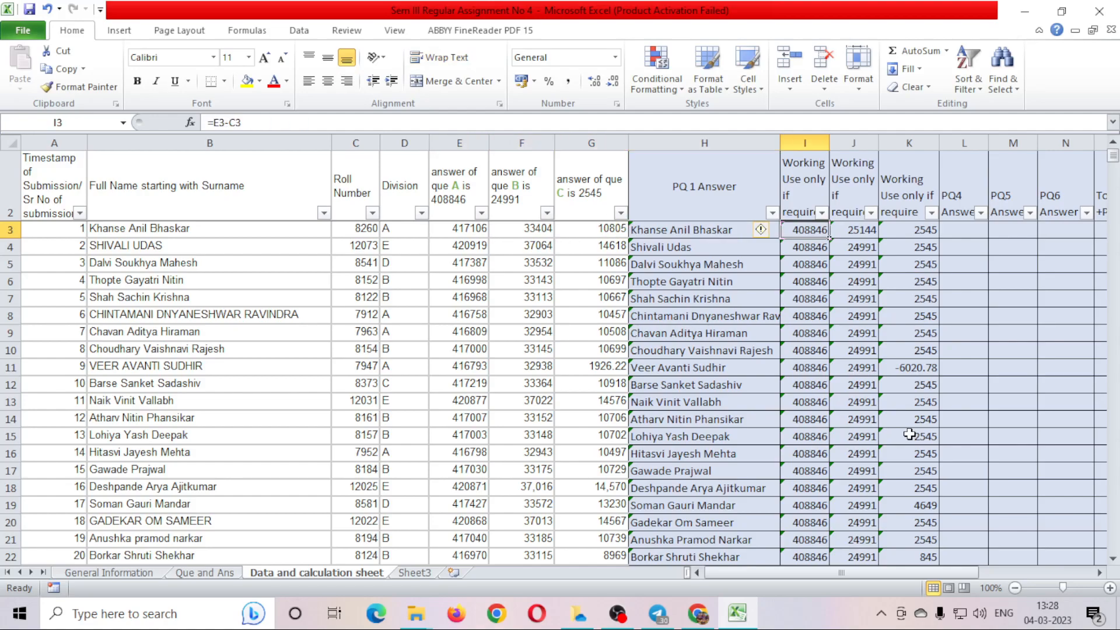
pyautogui.press('Right')
pyautogui.press('Right')
pyautogui.press('Left')
pyautogui.press('Left')
pyautogui.press('Up')
pyautogui.press('Down')
pyautogui.press('Right')
pyautogui.press('Right')
pyautogui.press('Right')
pyautogui.press('Left')
pyautogui.press('Left')
pyautogui.press('Left')
pyautogui.click(224, 573)
pyautogui.click(165, 453)
pyautogui.click(94, 473)
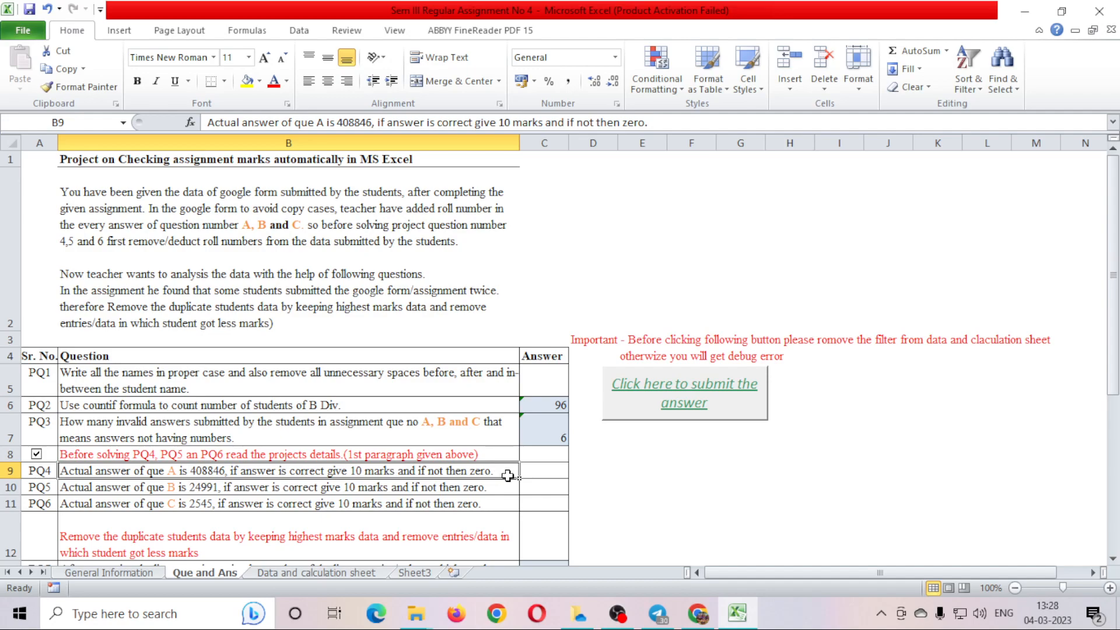
pyautogui.click(375, 574)
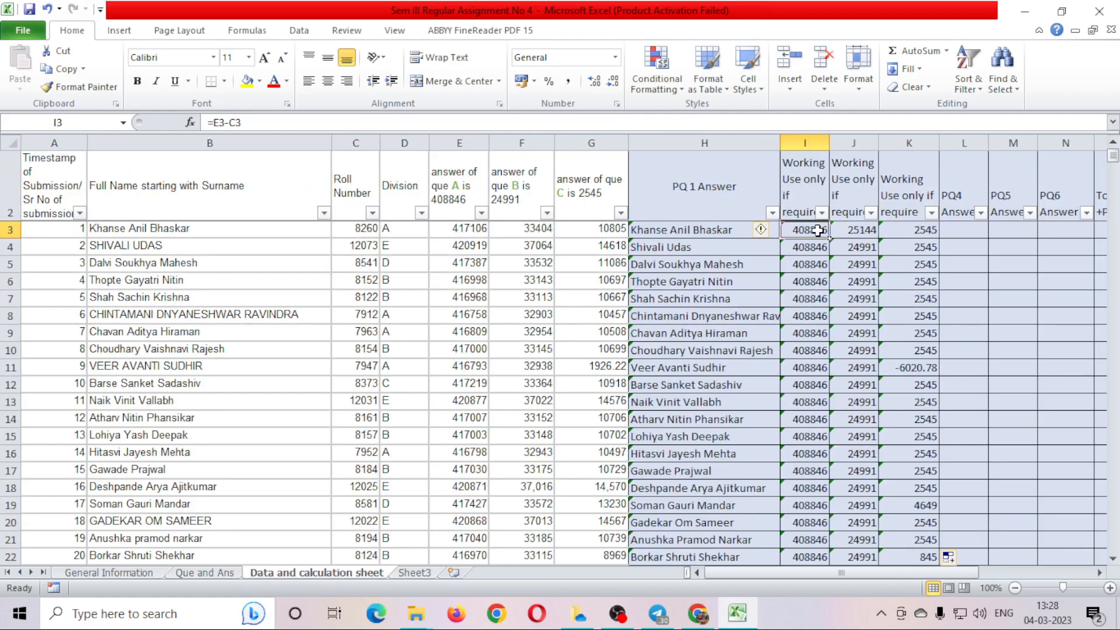
pyautogui.click(210, 574)
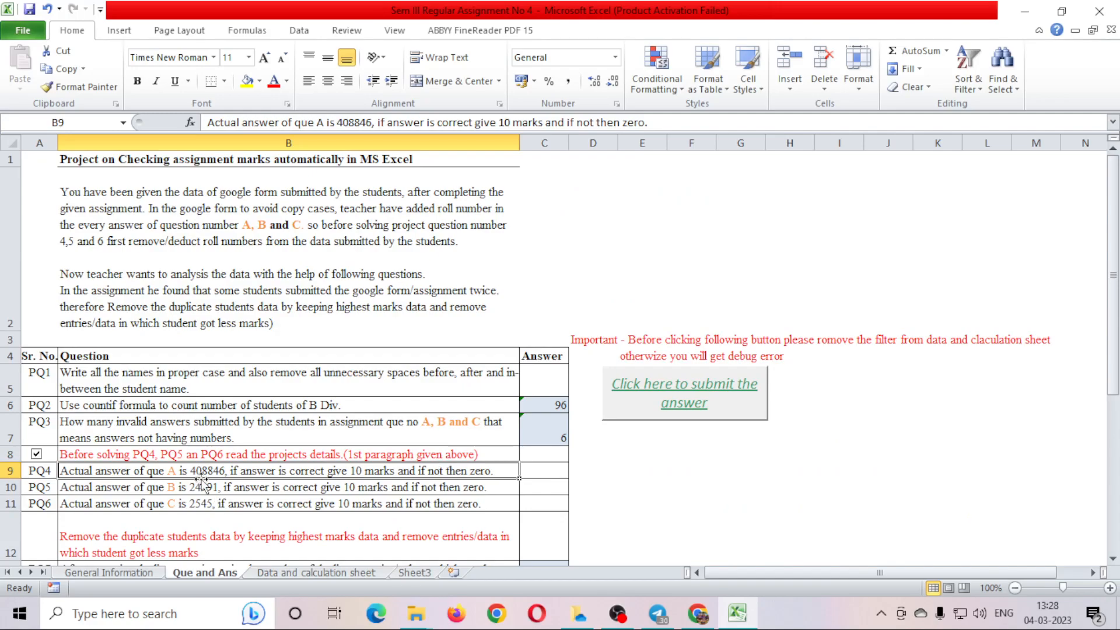
pyautogui.click(275, 575)
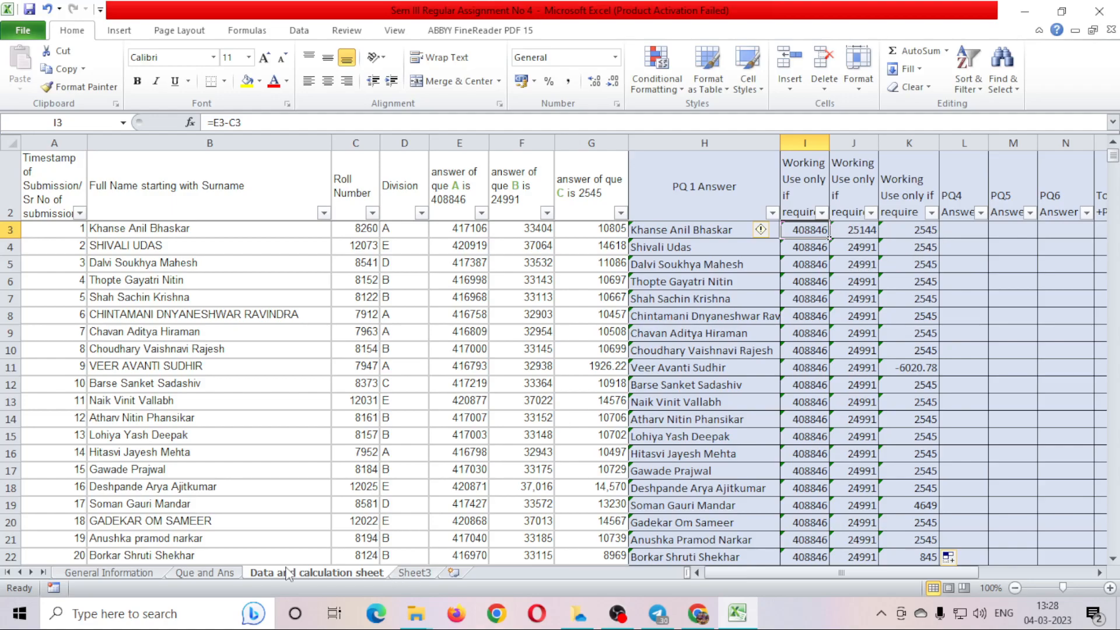
pyautogui.click(197, 575)
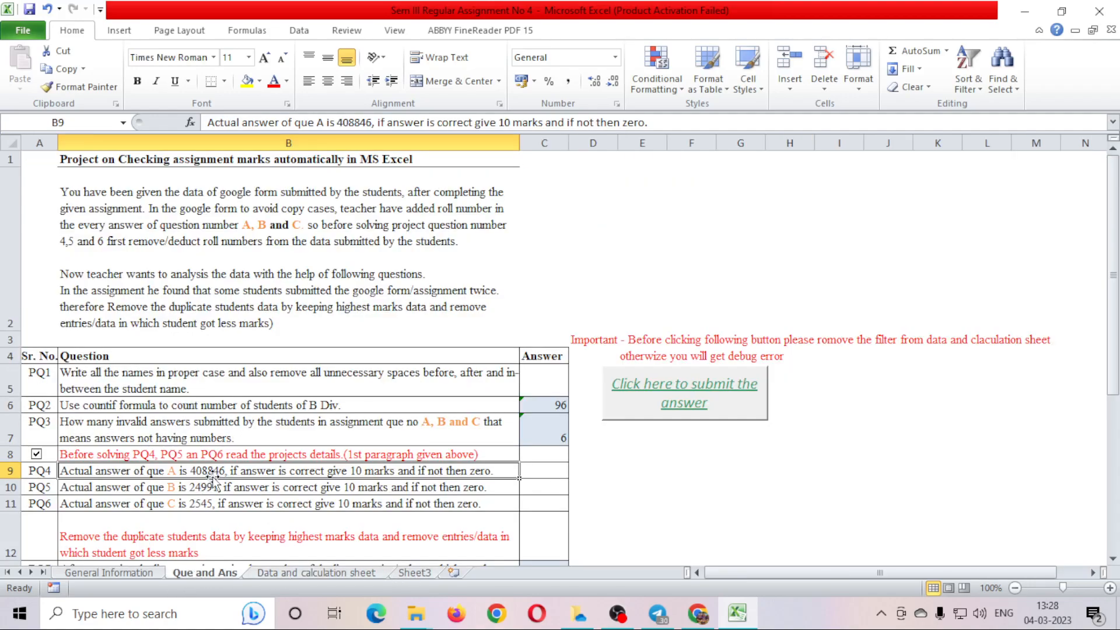
pyautogui.click(305, 577)
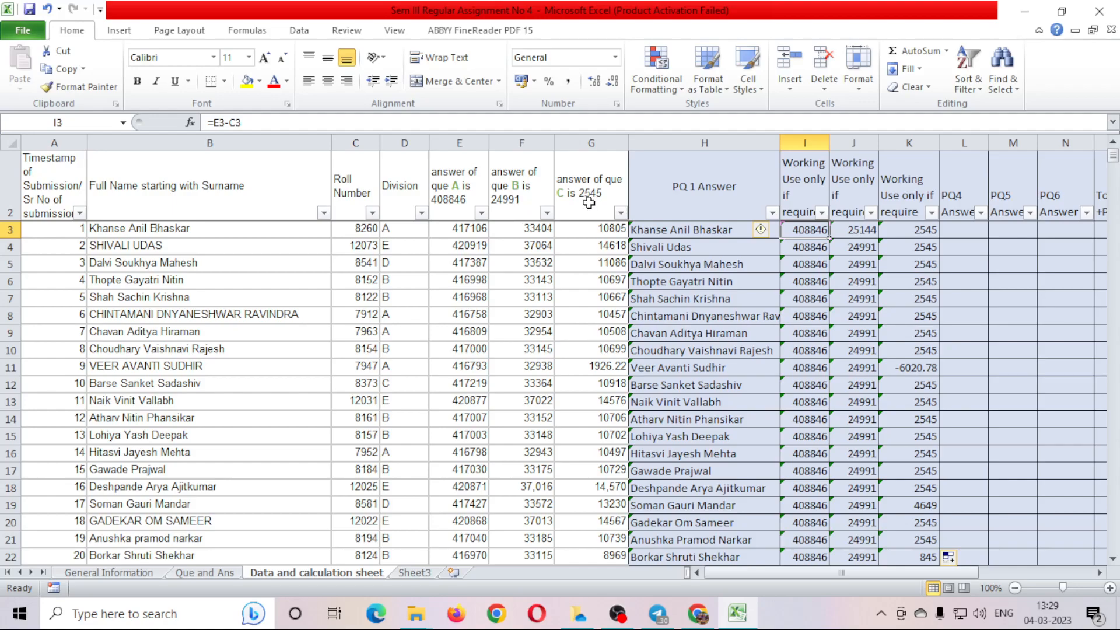
# Start the PQ4 formula in L3 as =IF(I3=408846.
pyautogui.click(971, 227)
pyautogui.press('Right')
pyautogui.press('Right')
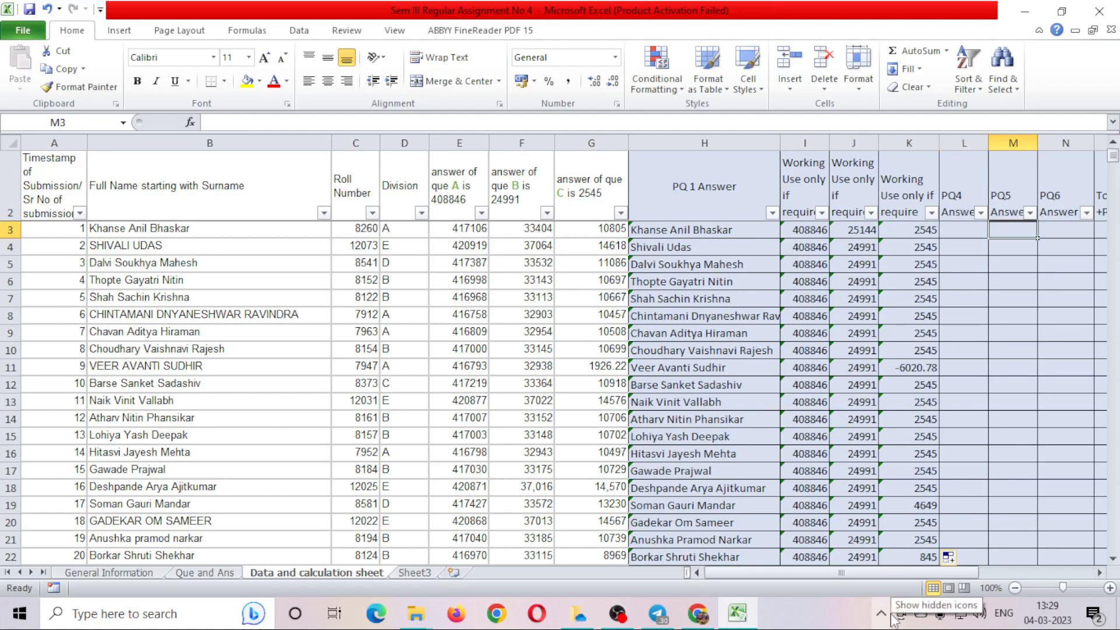
pyautogui.press('Left')
pyautogui.press('Left')
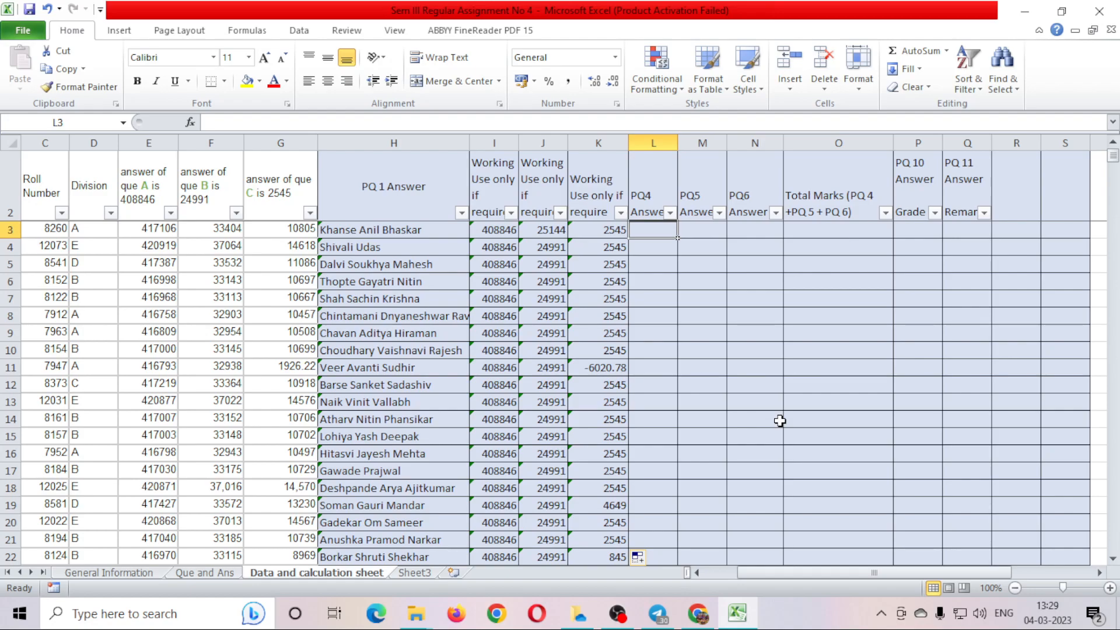
pyautogui.write('=if')
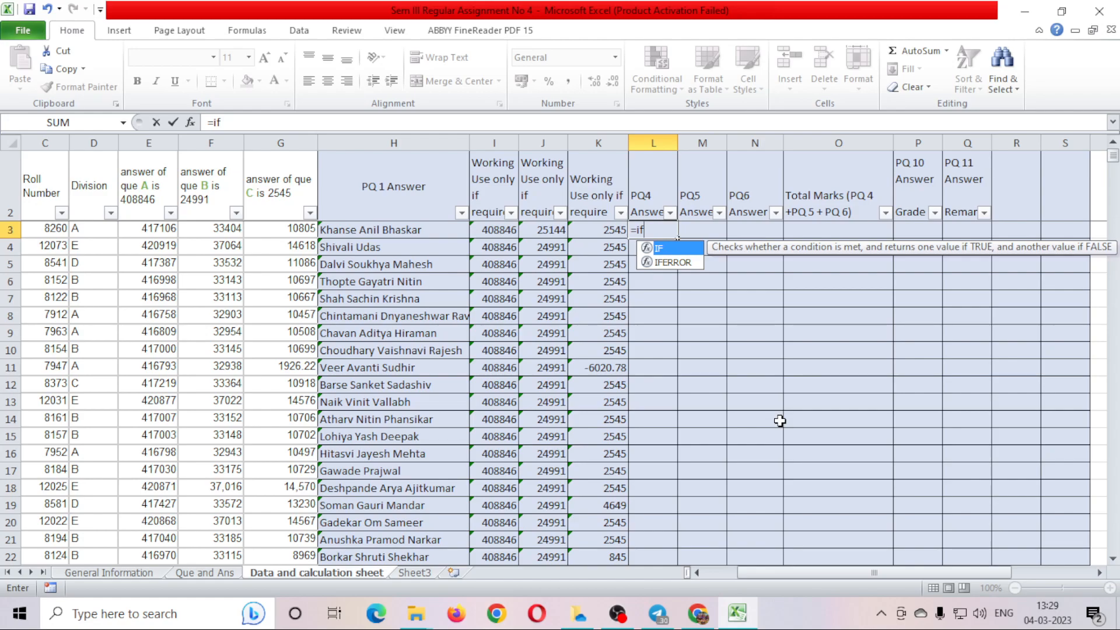
pyautogui.press('Tab')
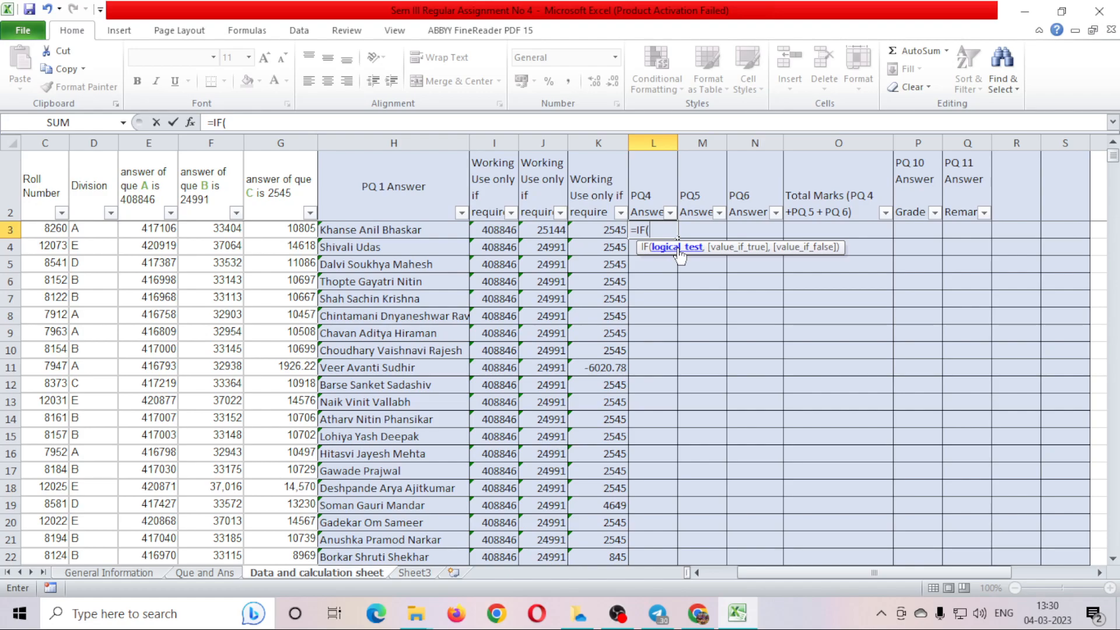
pyautogui.click(492, 229)
pyautogui.write('=408846,10,0')
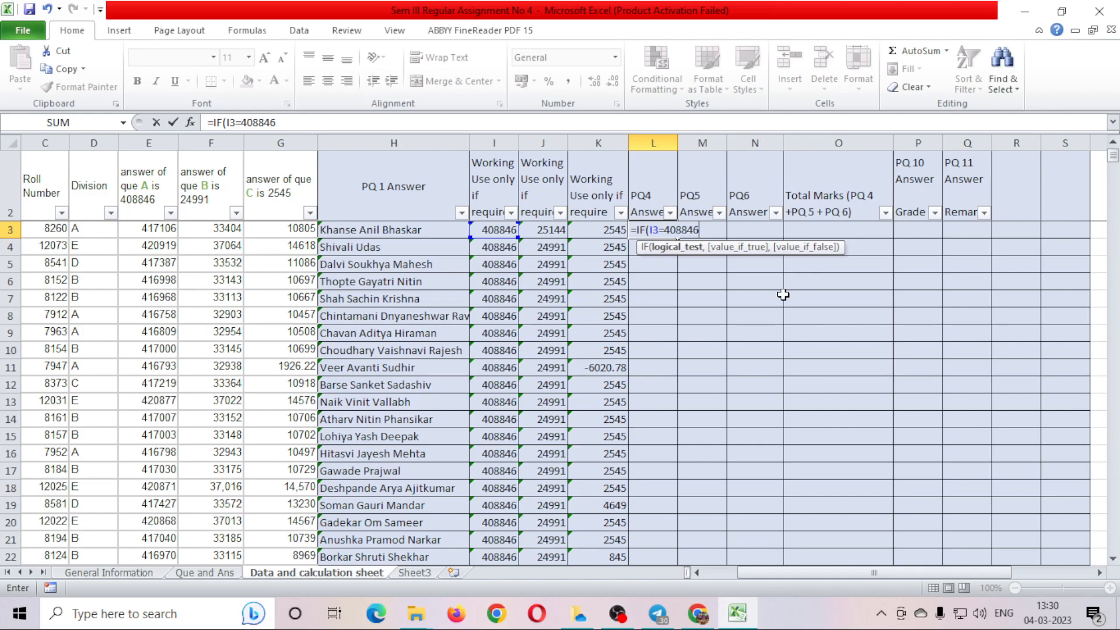
# Complete =IF(I3=408846,10,0) in L3 and fill it down the PQ4 Answer column.
pyautogui.write(',')
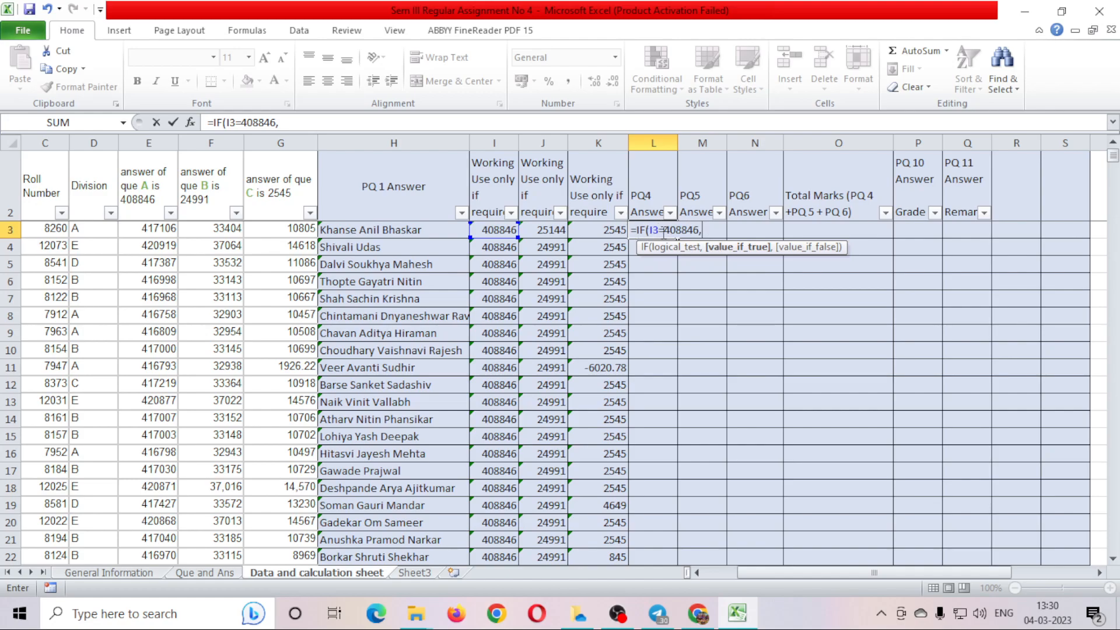
pyautogui.write('10,')
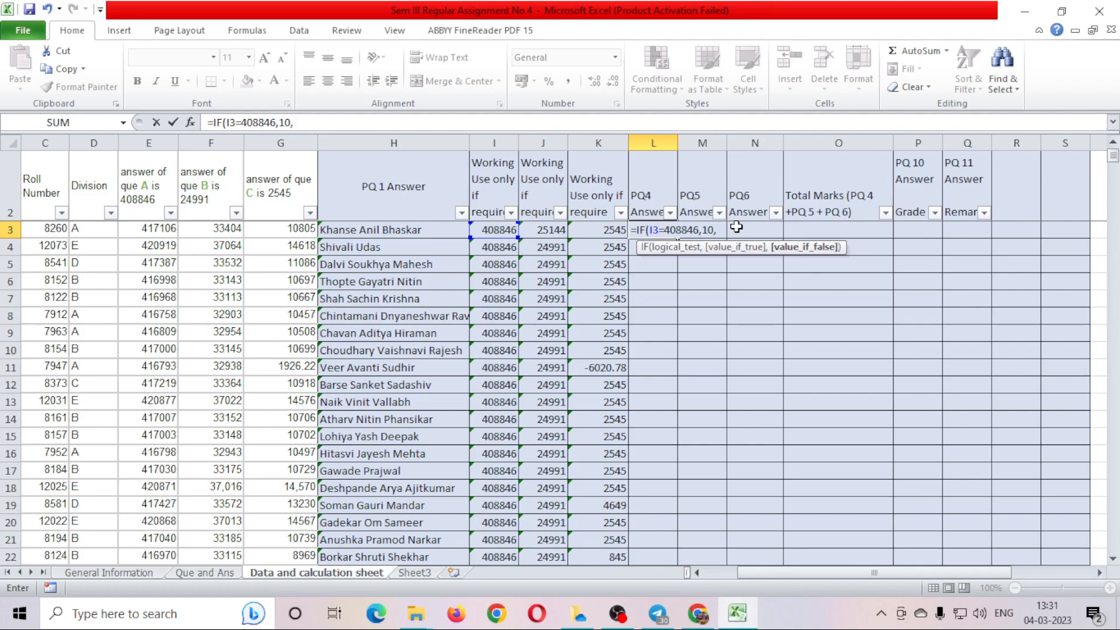
pyautogui.write('0)')
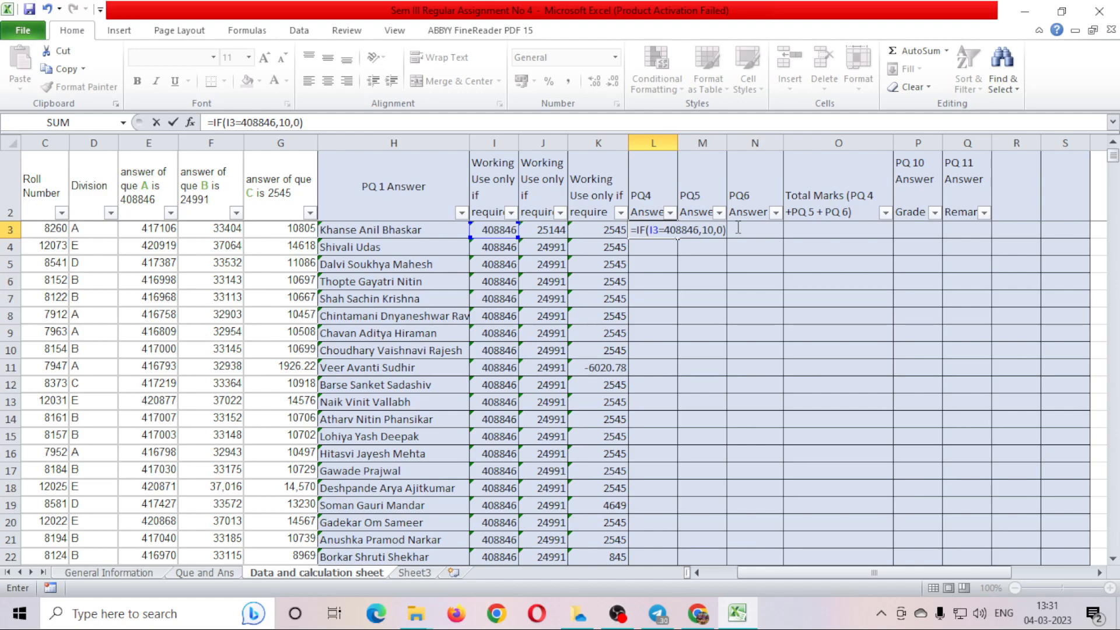
pyautogui.press('Return')
pyautogui.click(658, 230)
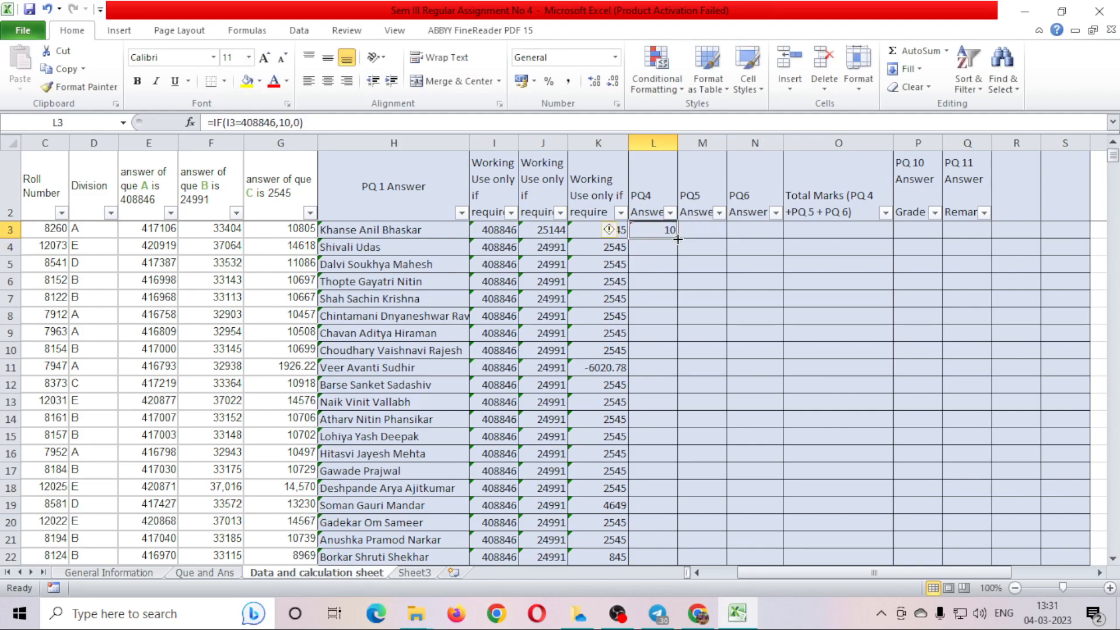
pyautogui.doubleClick(678, 239)
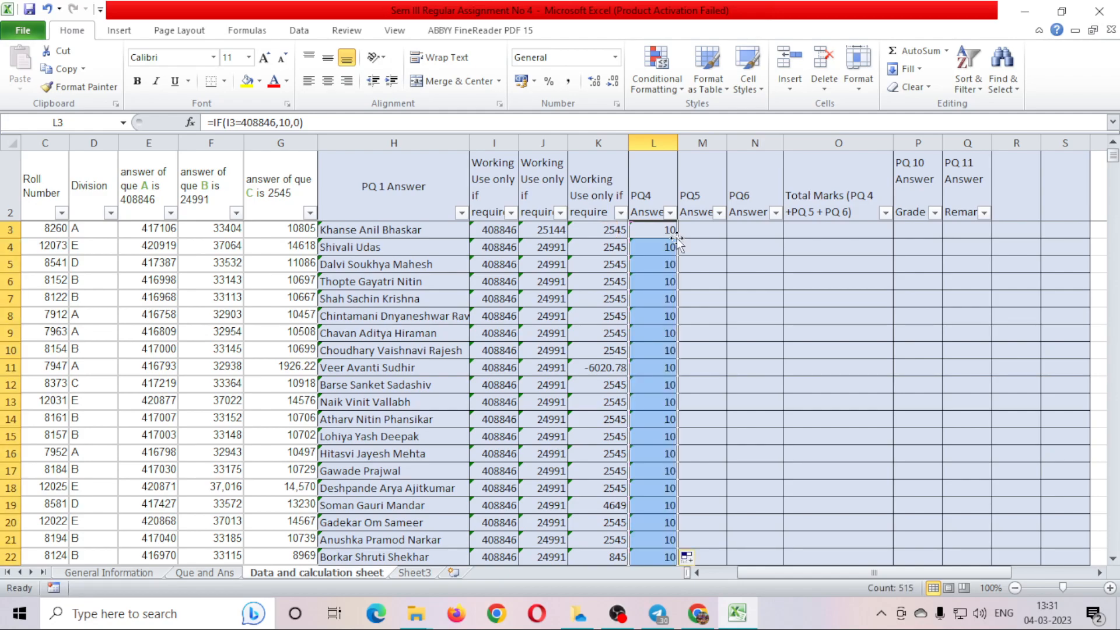
pyautogui.click(656, 368)
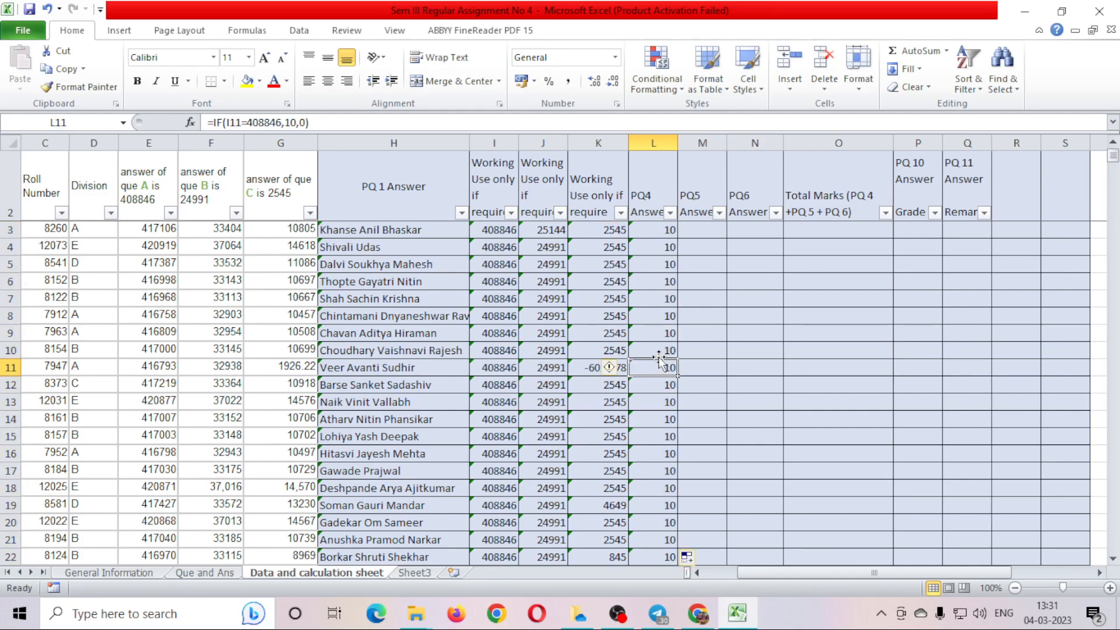
pyautogui.scroll(-5, 662, 358)
pyautogui.click(666, 382)
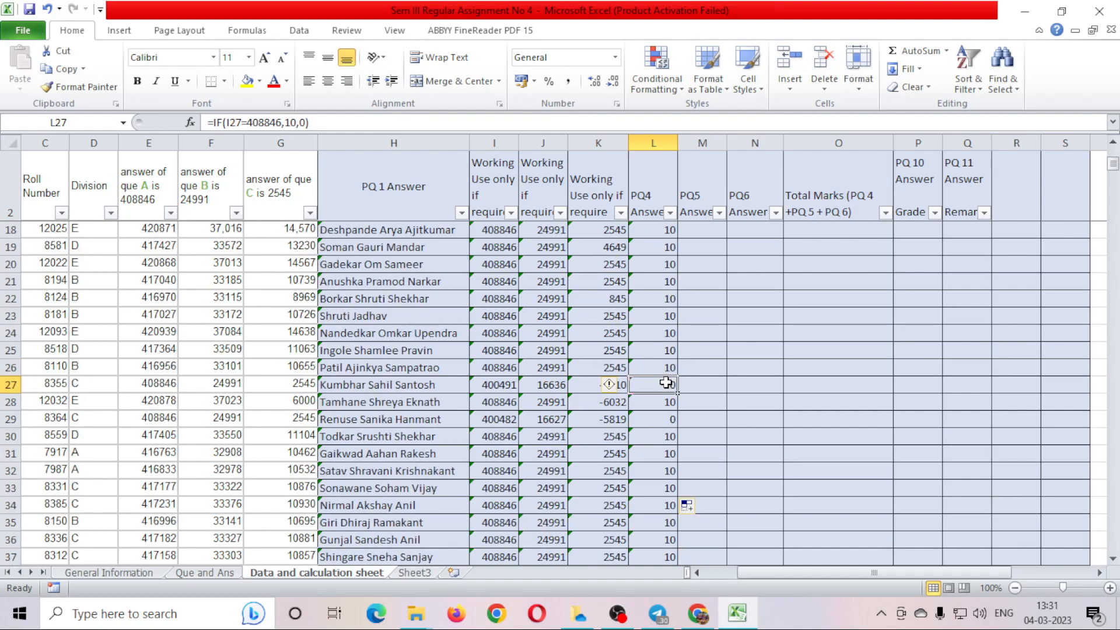
pyautogui.click(510, 385)
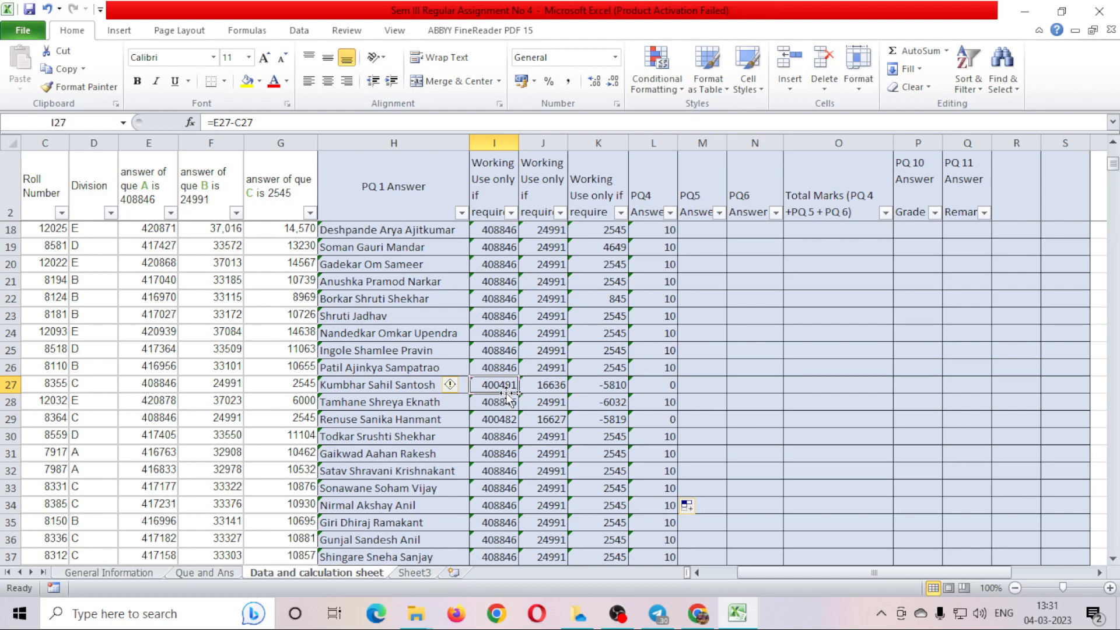
pyautogui.click(665, 383)
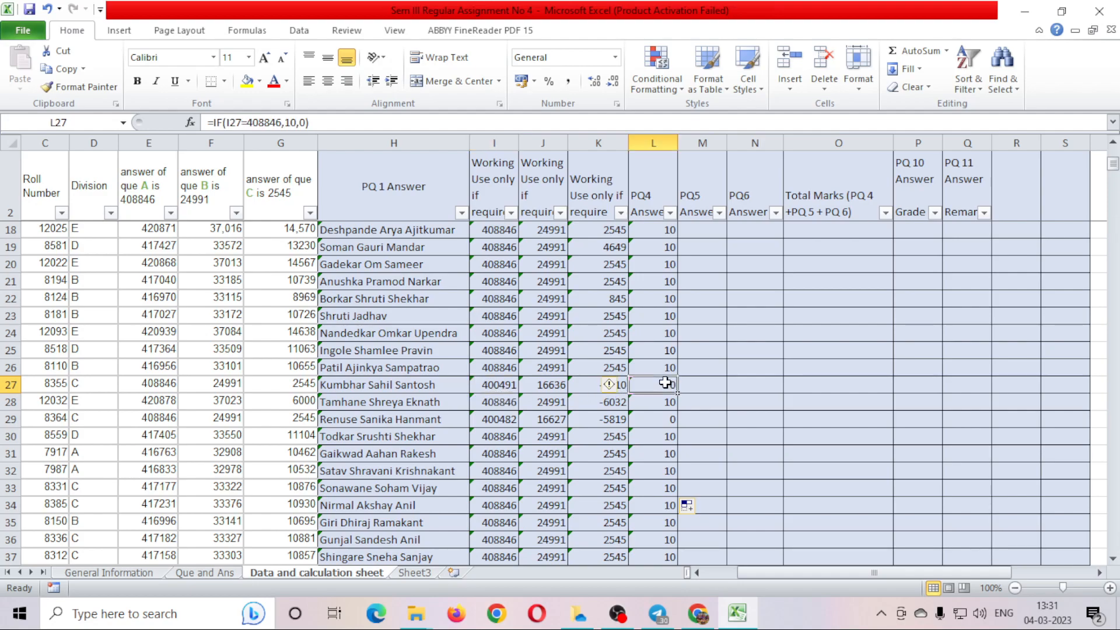
pyautogui.click(705, 344)
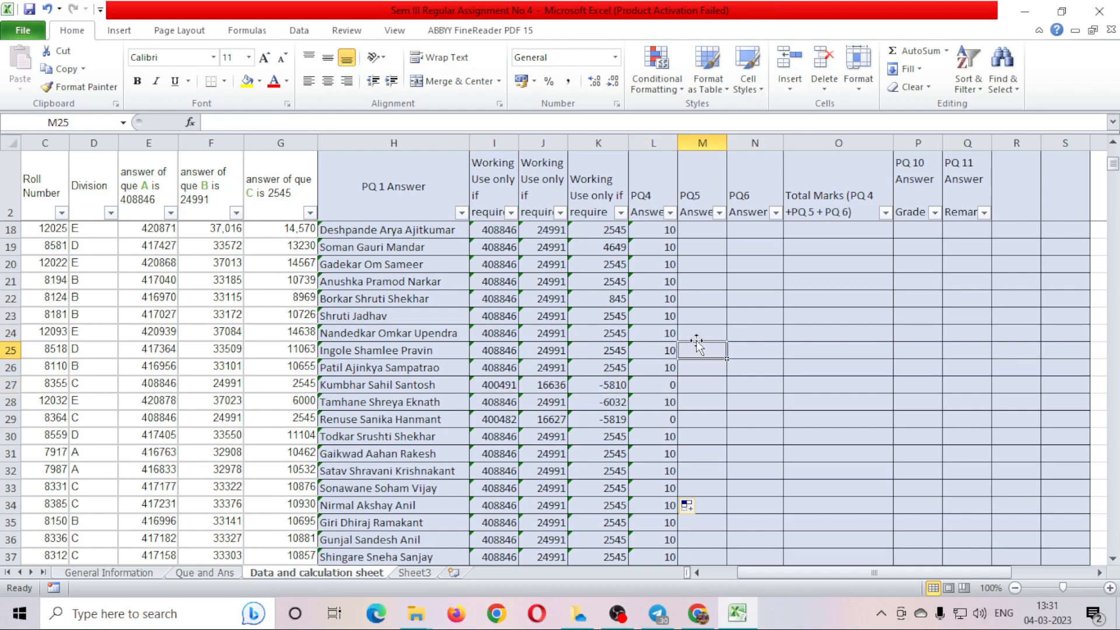
pyautogui.scroll(5, 698, 346)
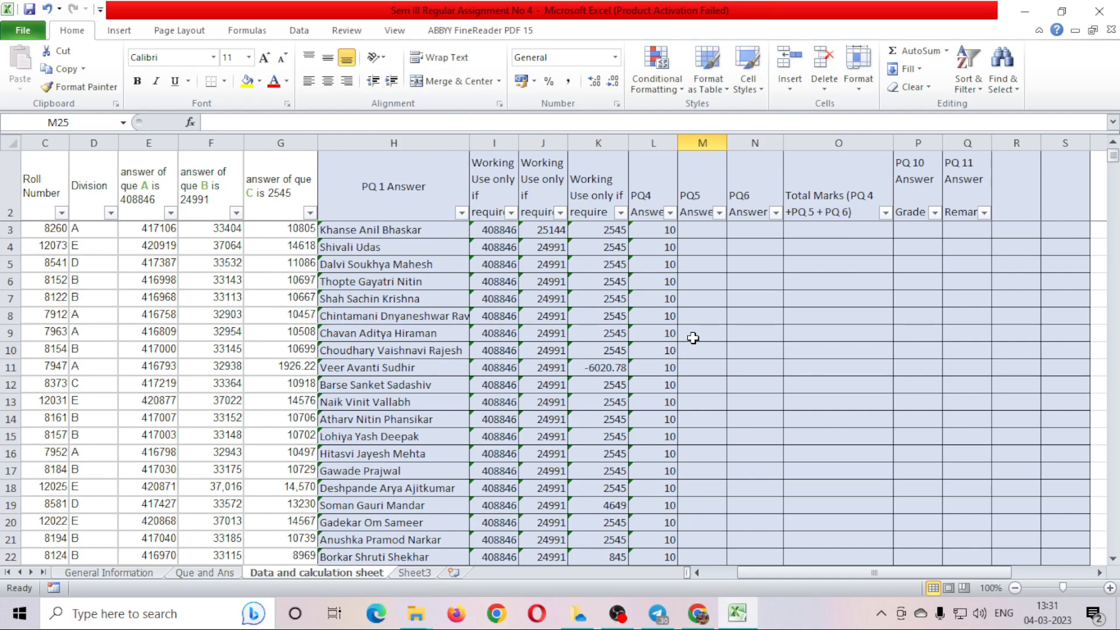
pyautogui.click(703, 233)
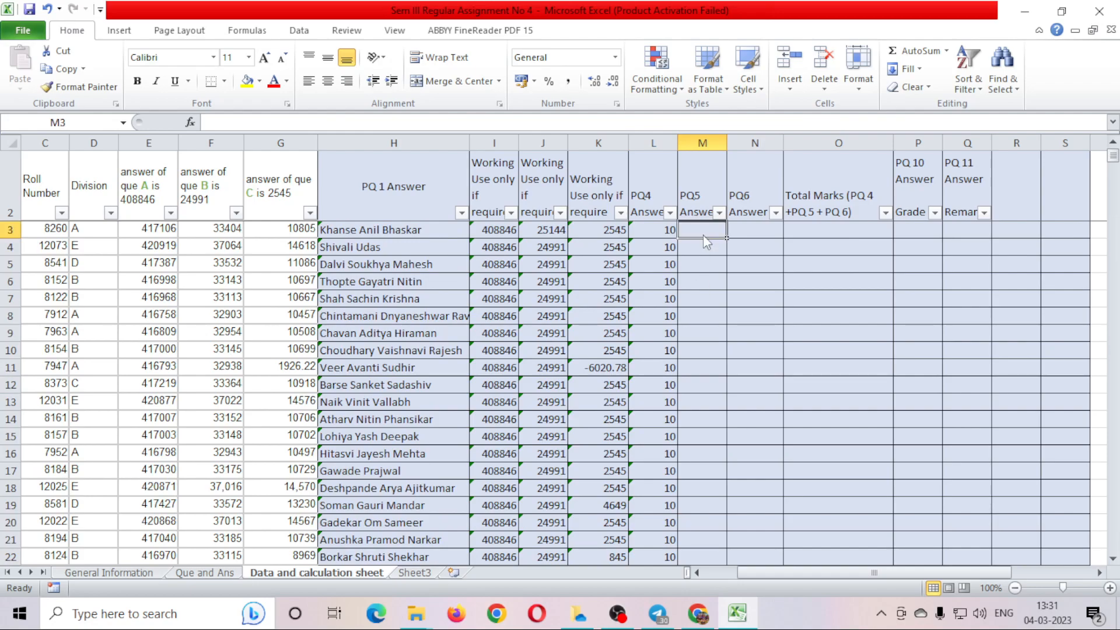
pyautogui.click(647, 230)
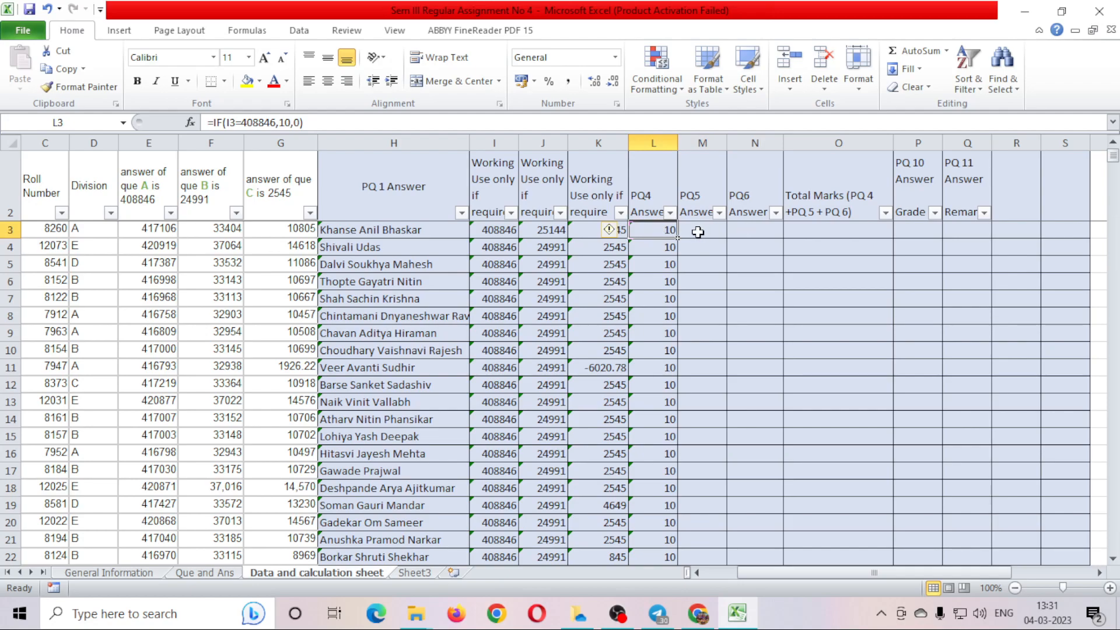
pyautogui.moveTo(1113, 156)
pyautogui.mouseDown()
pyautogui.moveTo(1113, 467)
pyautogui.moveTo(1113, 157)
pyautogui.mouseUp()
pyautogui.click(716, 228)
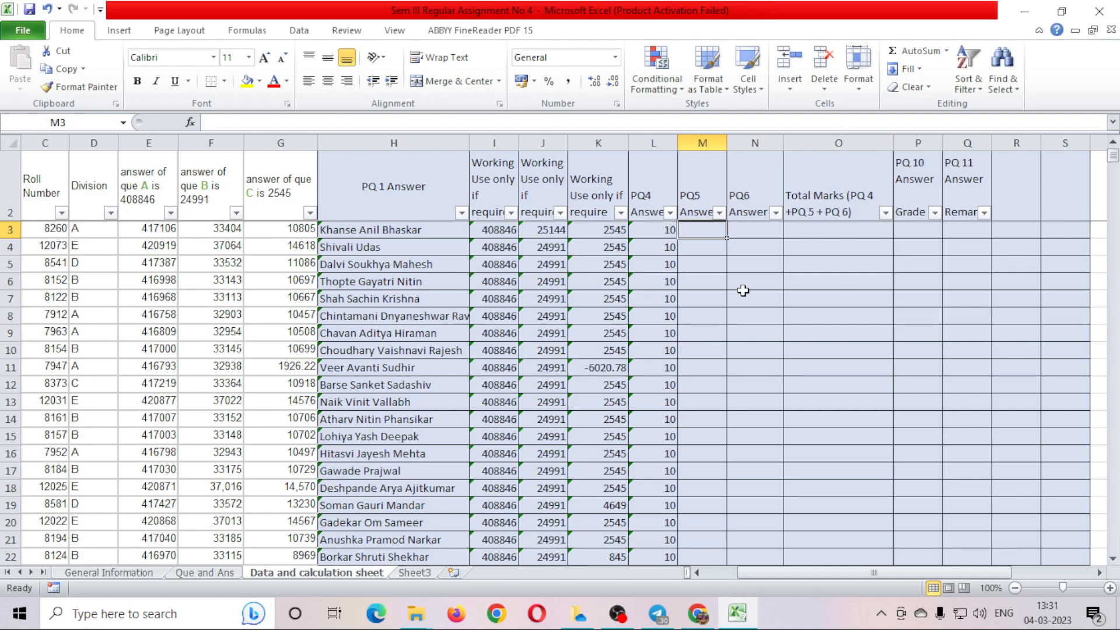
pyautogui.click(544, 231)
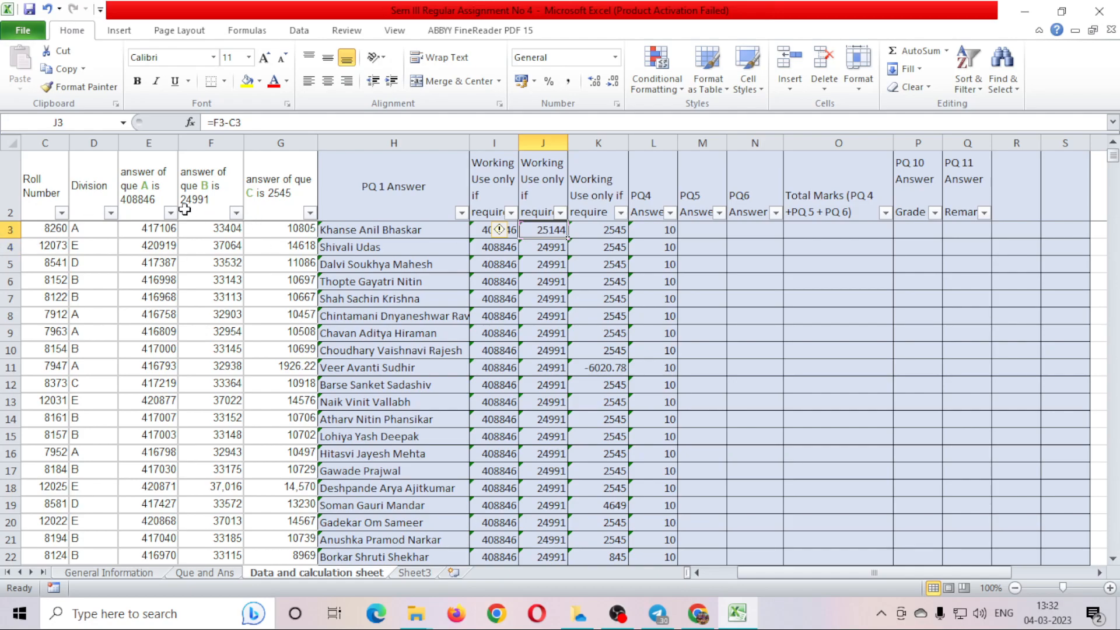
pyautogui.click(712, 229)
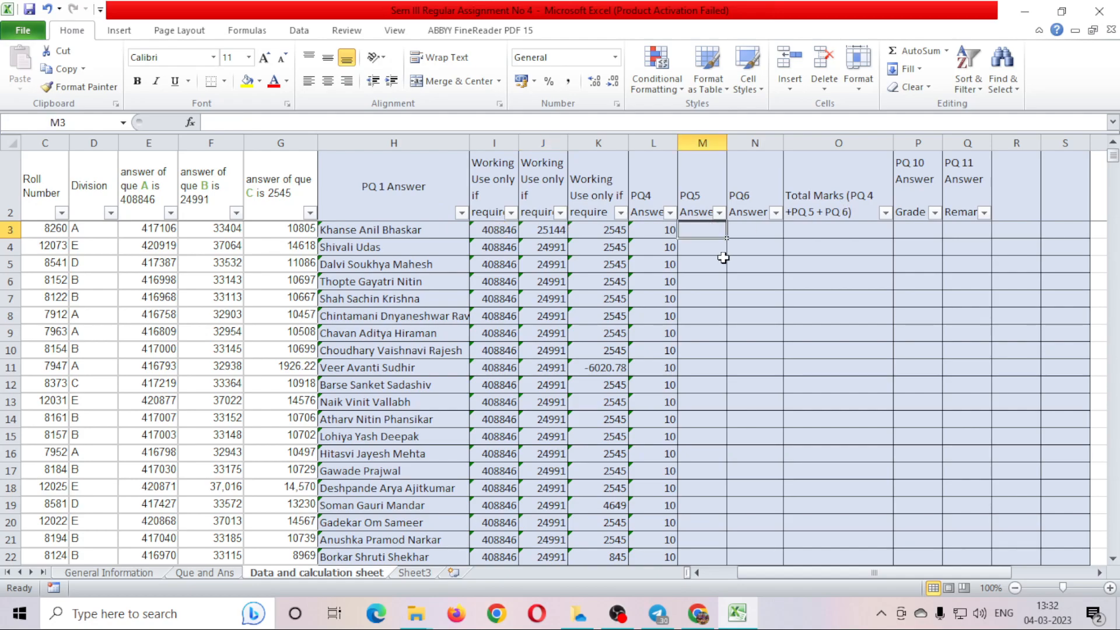
# Enter =IF(J3=24991,10,0) in M3 and fill it down the PQ5 Answer column.
pyautogui.write('=if')
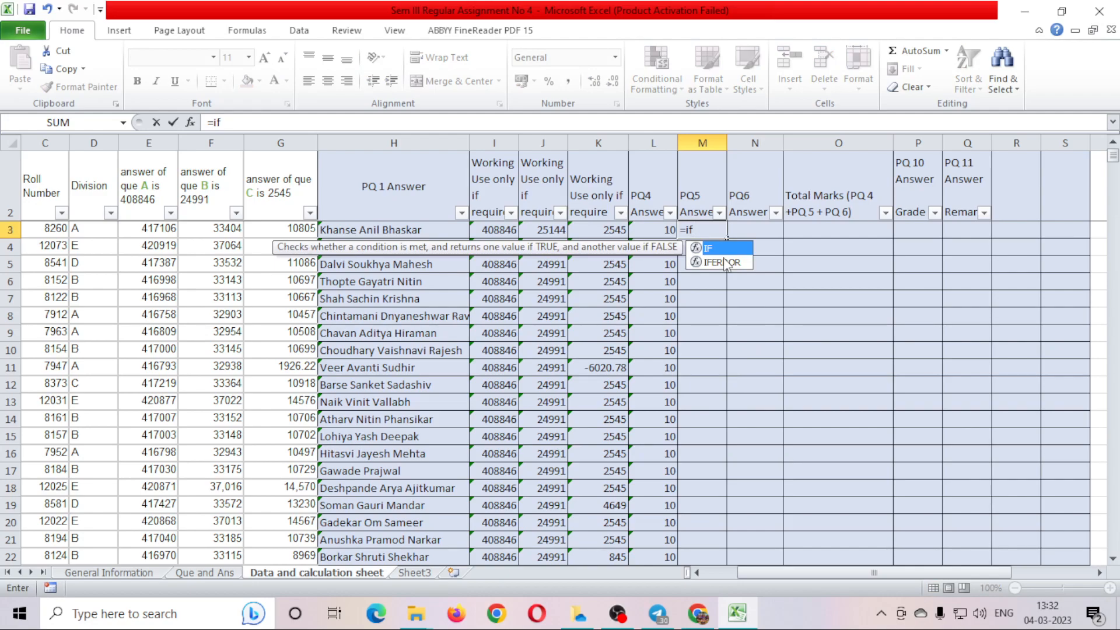
pyautogui.press('Tab')
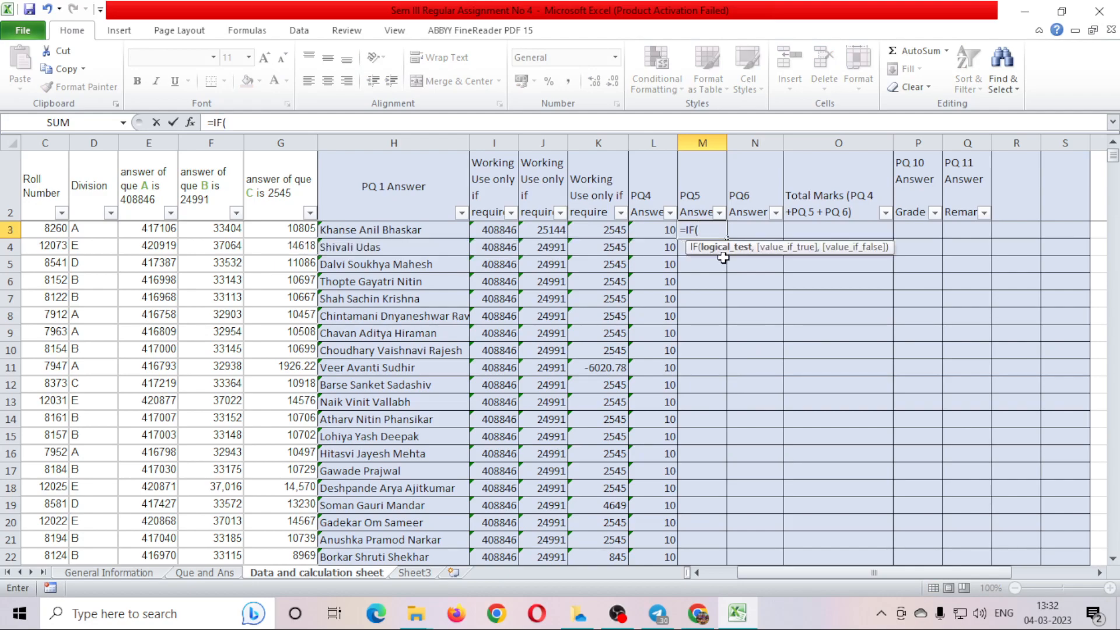
pyautogui.click(551, 232)
pyautogui.write('=24991,10')
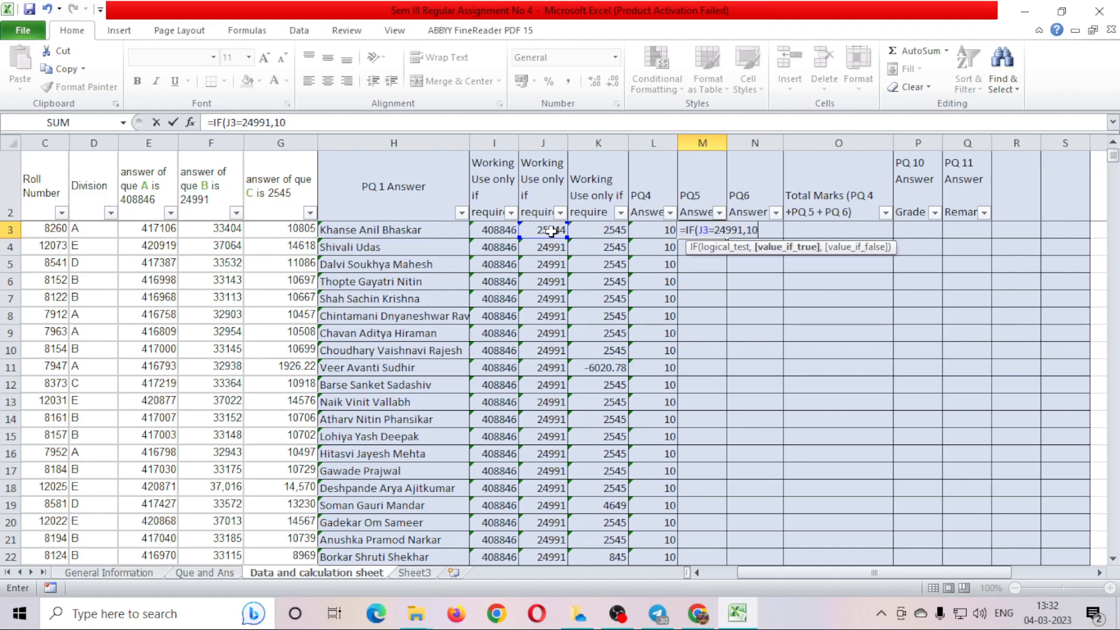
pyautogui.write(',0')
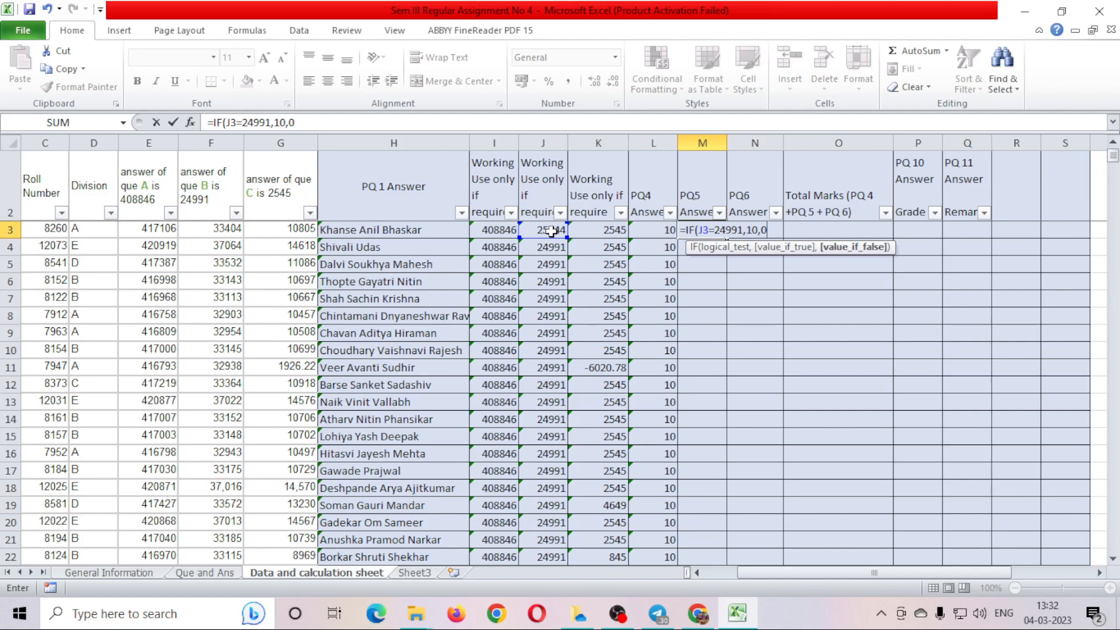
pyautogui.write(')')
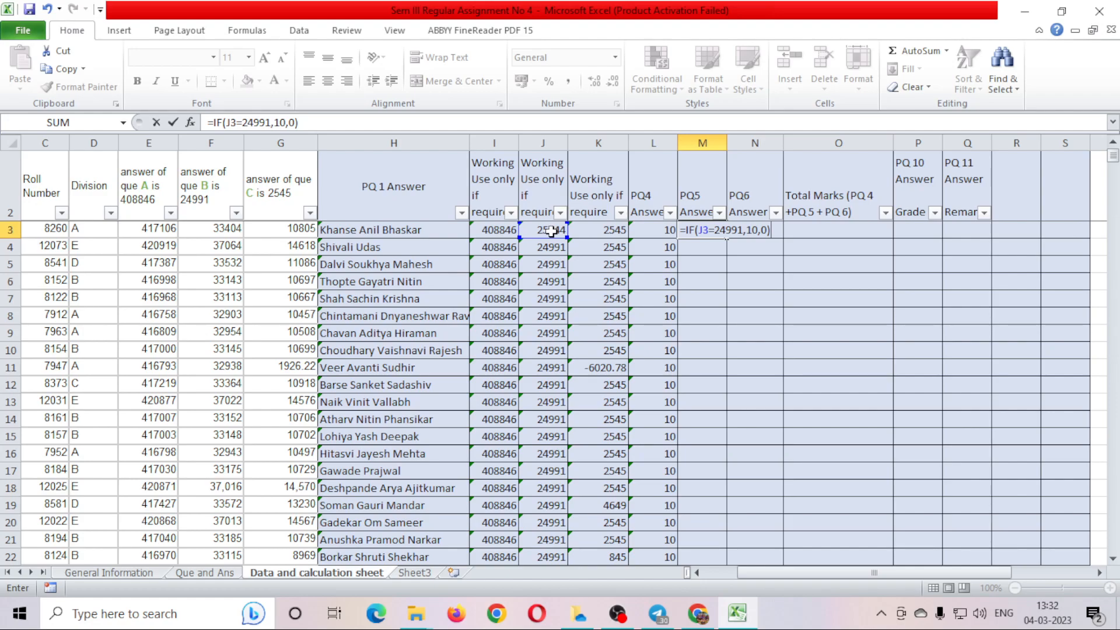
pyautogui.press('Return')
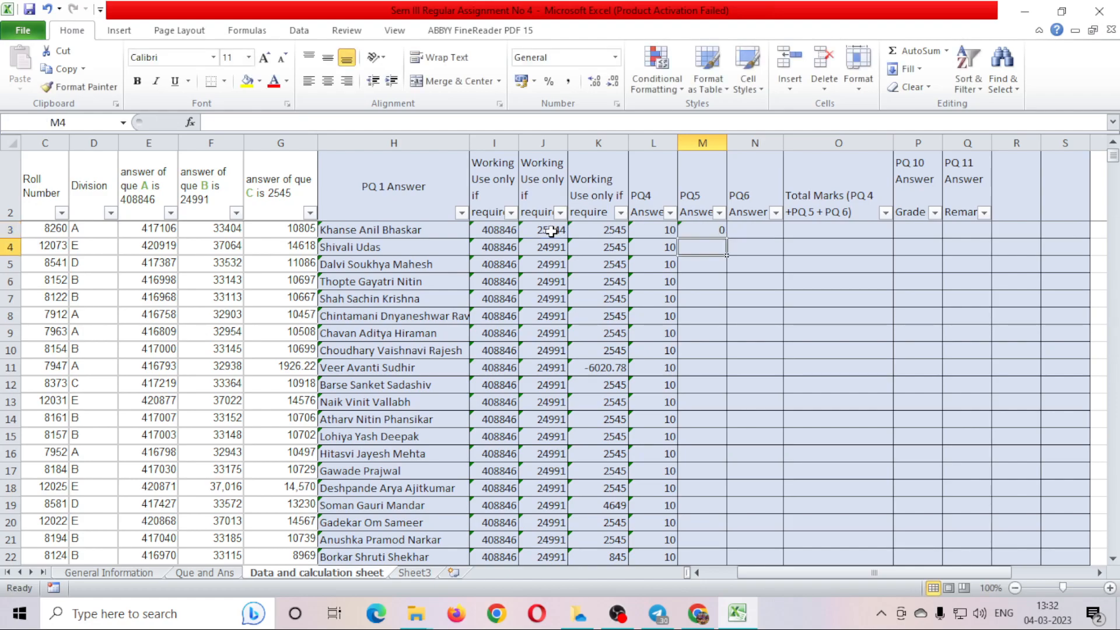
pyautogui.press('Up')
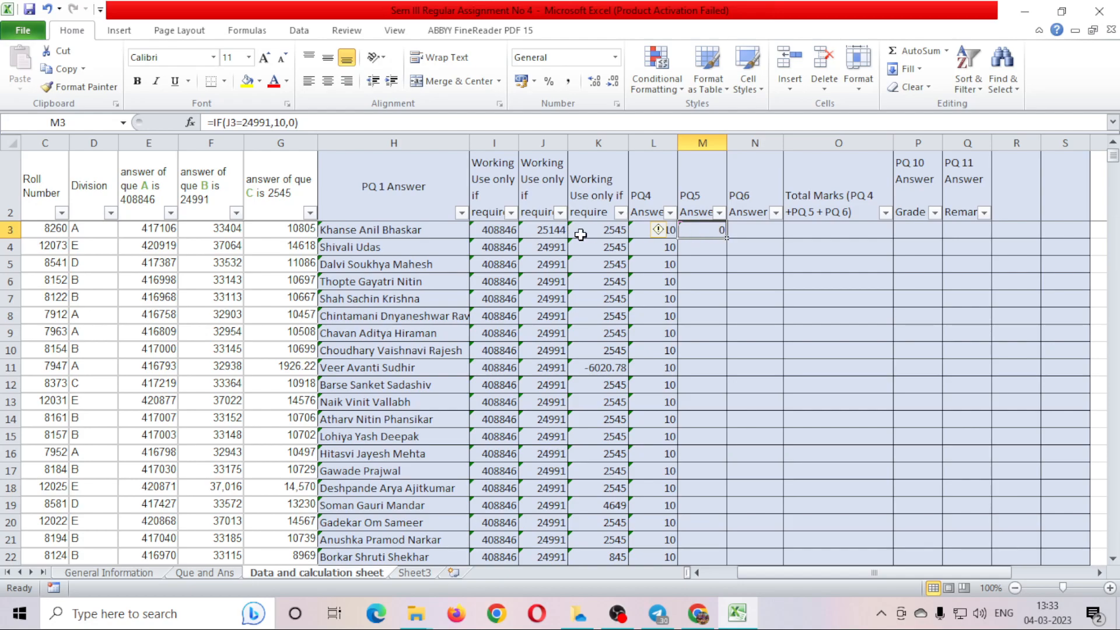
pyautogui.doubleClick(728, 236)
pyautogui.click(750, 230)
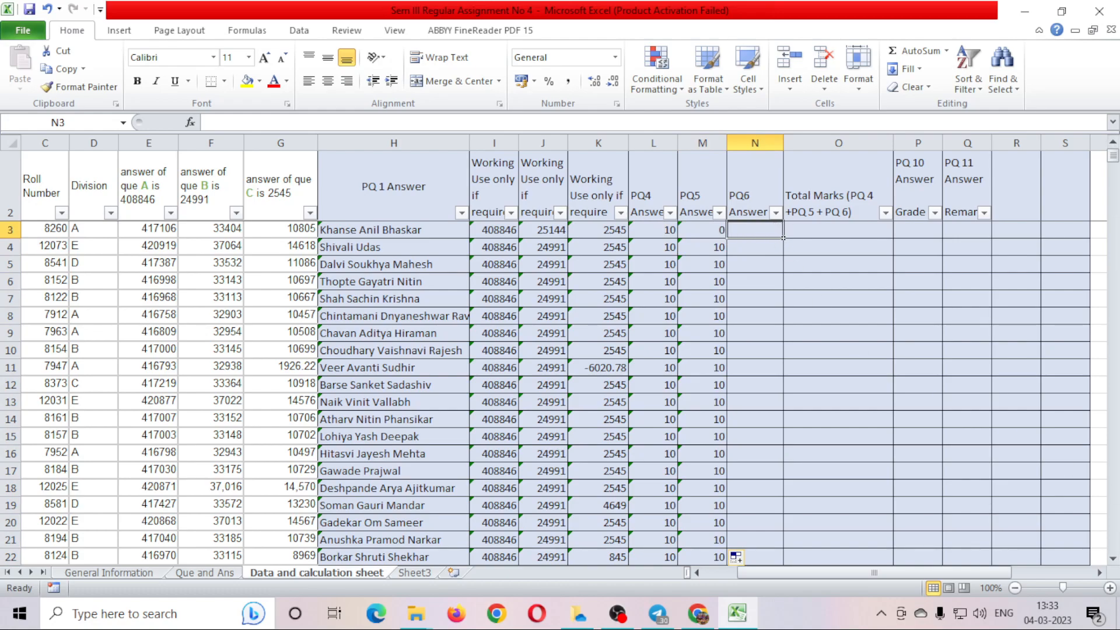
# Enter =IF(K3=2545,10,0) in N3 and fill it down the PQ6 Answer column.
pyautogui.write('=')
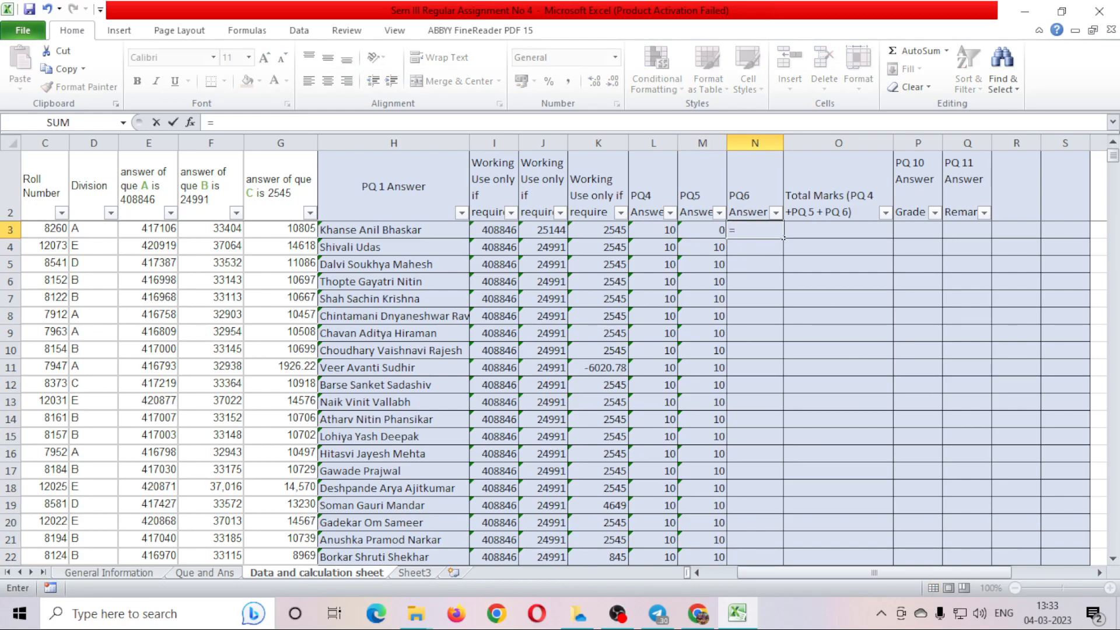
pyautogui.write('IF(')
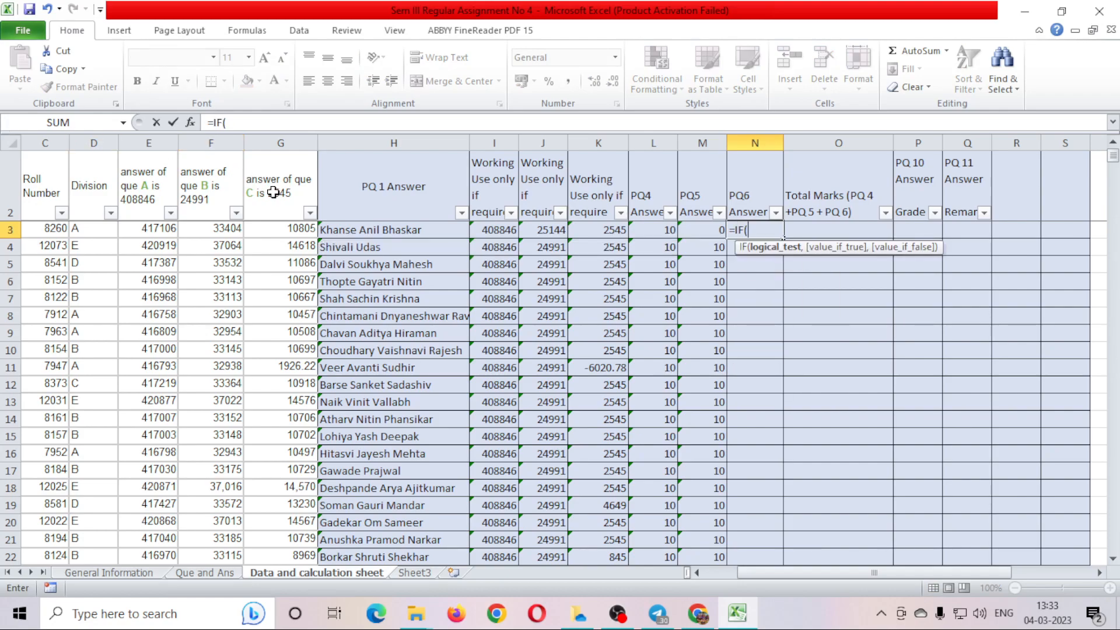
pyautogui.click(600, 230)
pyautogui.write('=2545')
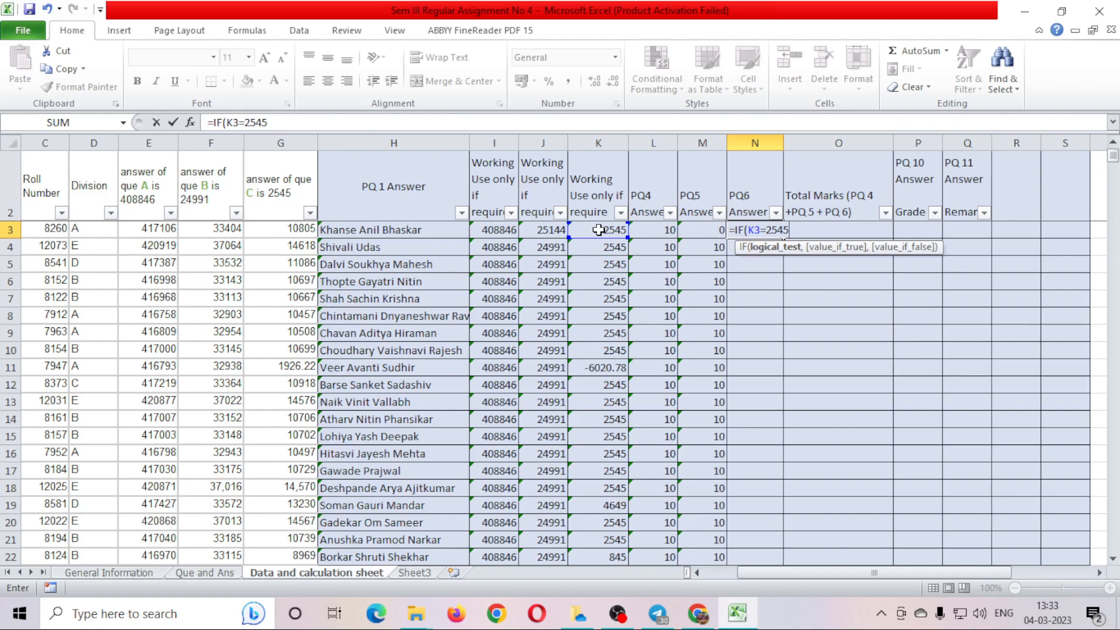
pyautogui.write(',')
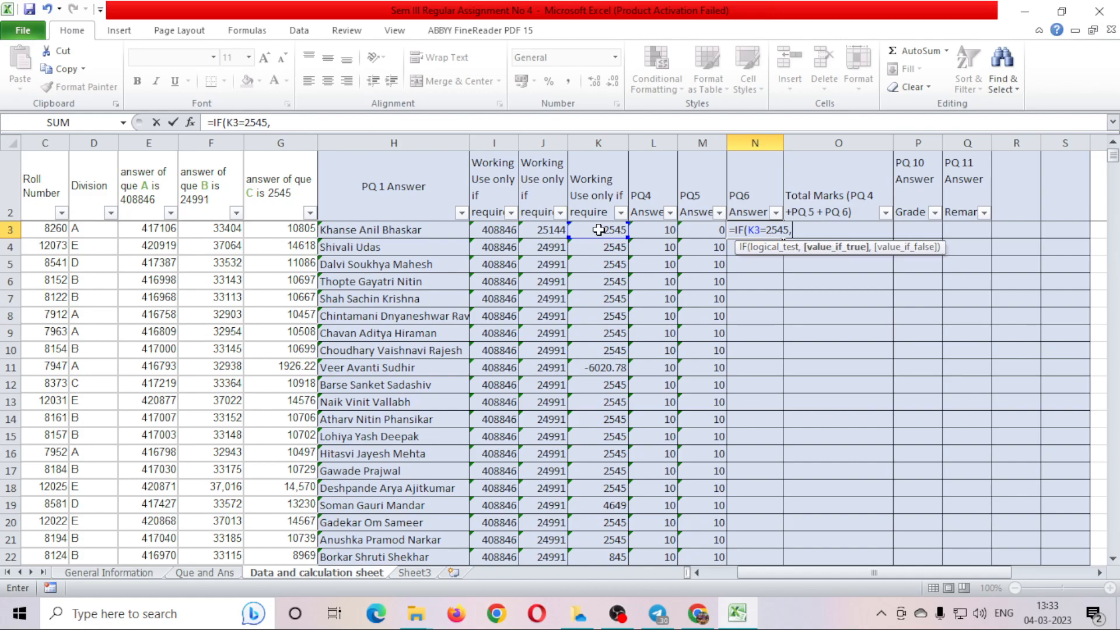
pyautogui.write('10,0')
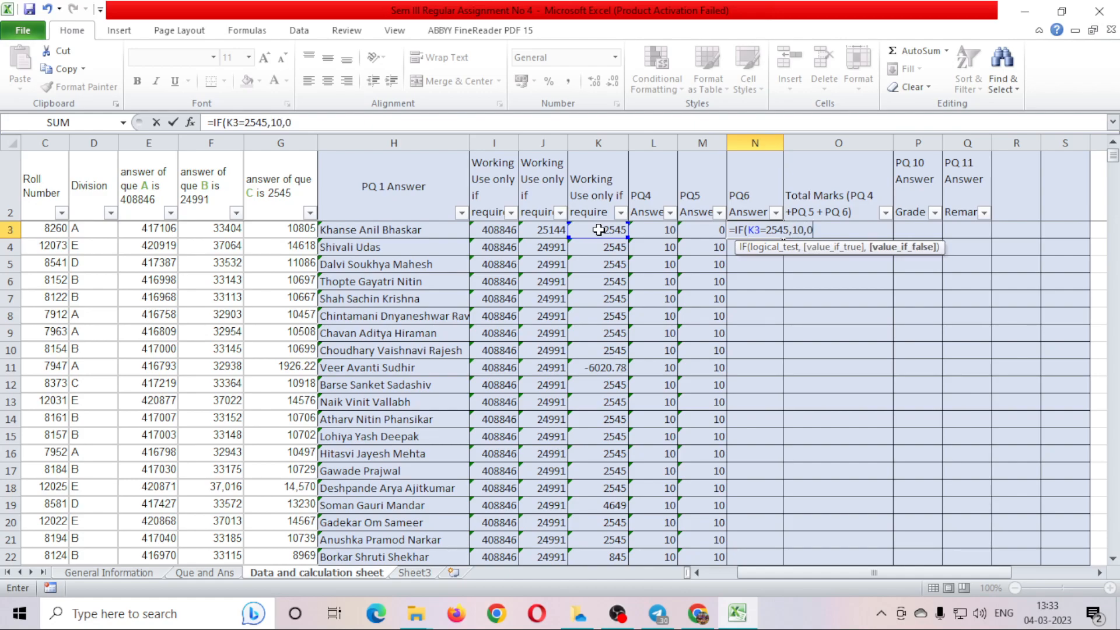
pyautogui.write(')')
pyautogui.hotkey('ctrl', 'Return')
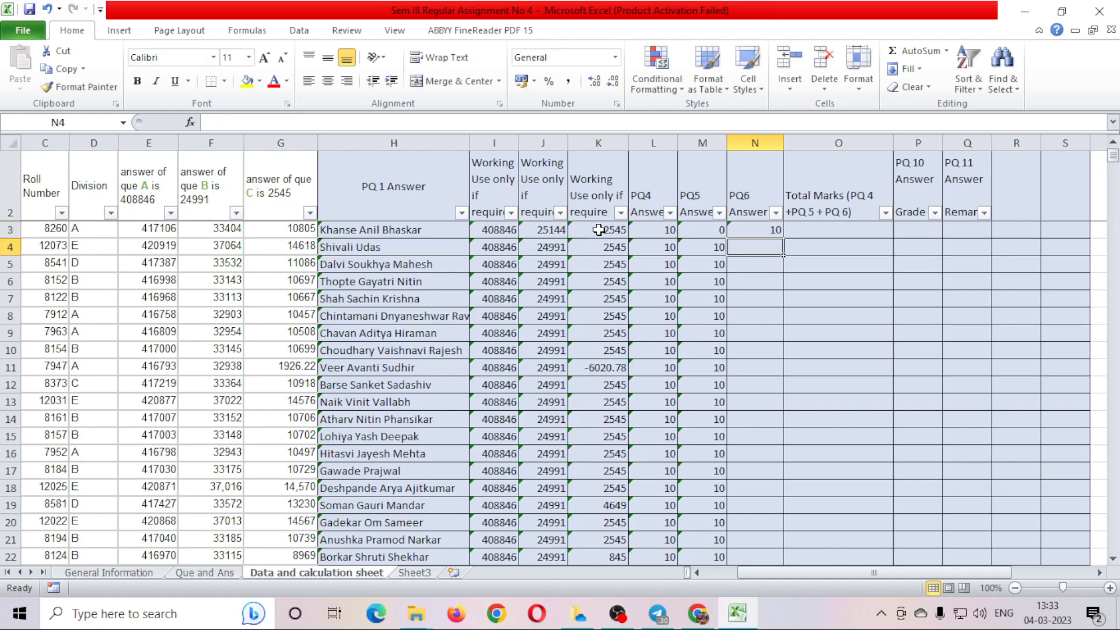
pyautogui.moveTo(599, 229); pyautogui.dragTo(784, 236)
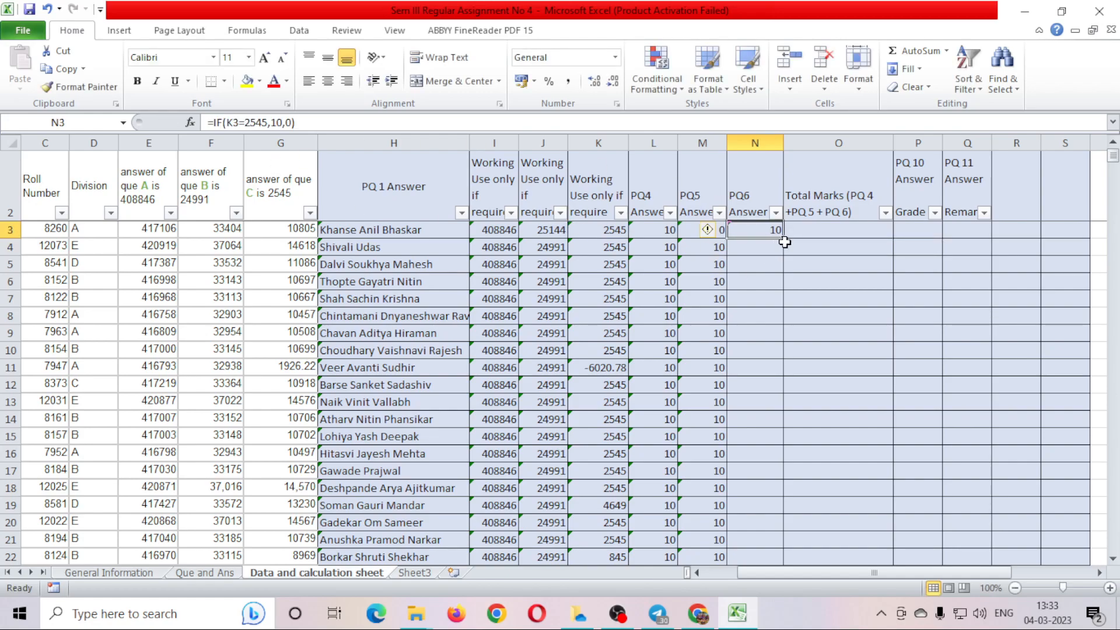
pyautogui.doubleClick(784, 237)
pyautogui.click(819, 229)
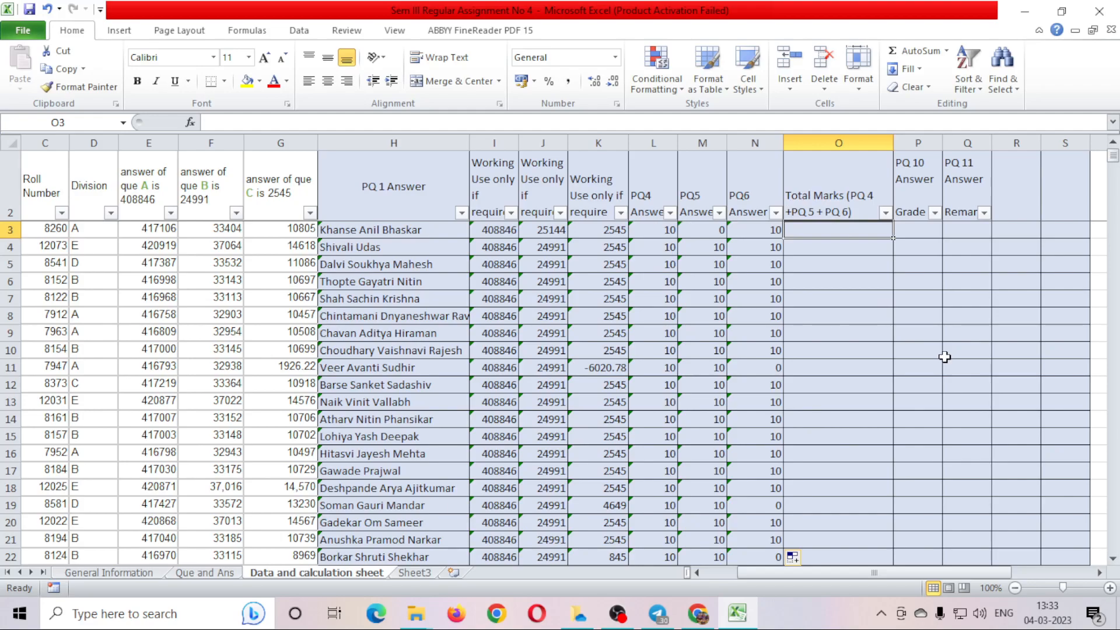
# Put =L3+M3+N3 in O3 and fill it down the Total Marks column.
pyautogui.write('=')
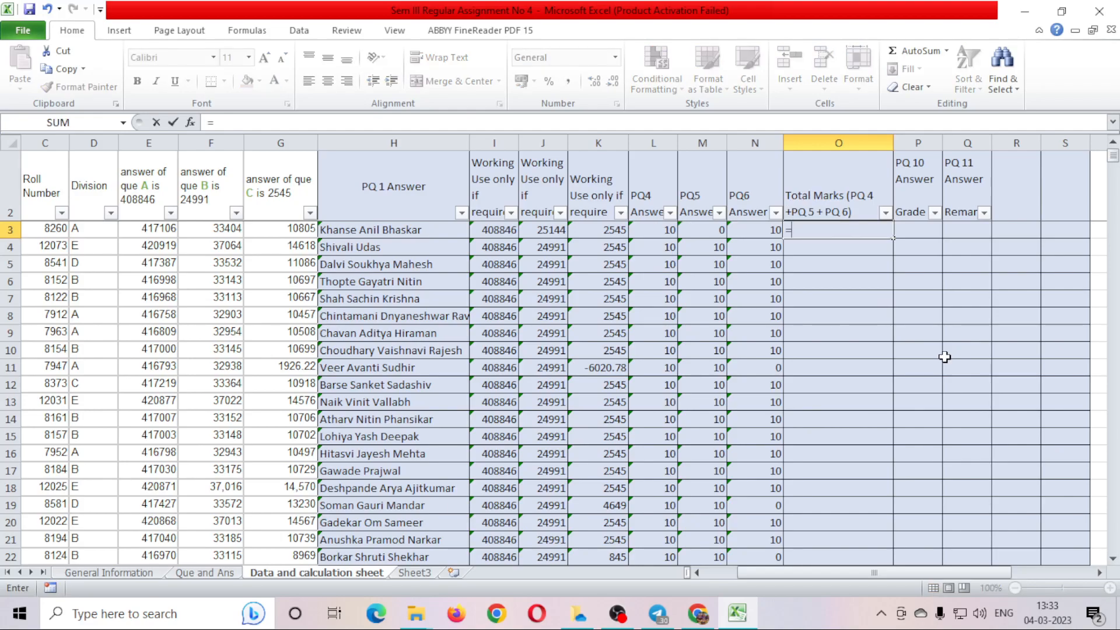
pyautogui.click(649, 229)
pyautogui.write('+')
pyautogui.click(701, 230)
pyautogui.write('+')
pyautogui.click(760, 231)
pyautogui.press('Return')
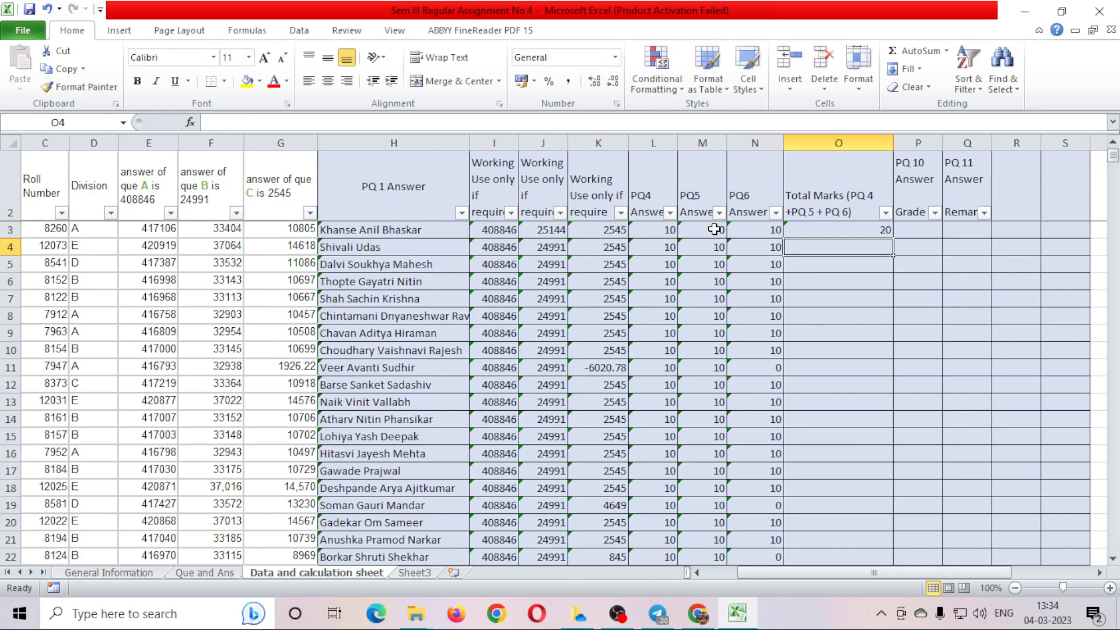
pyautogui.click(885, 230)
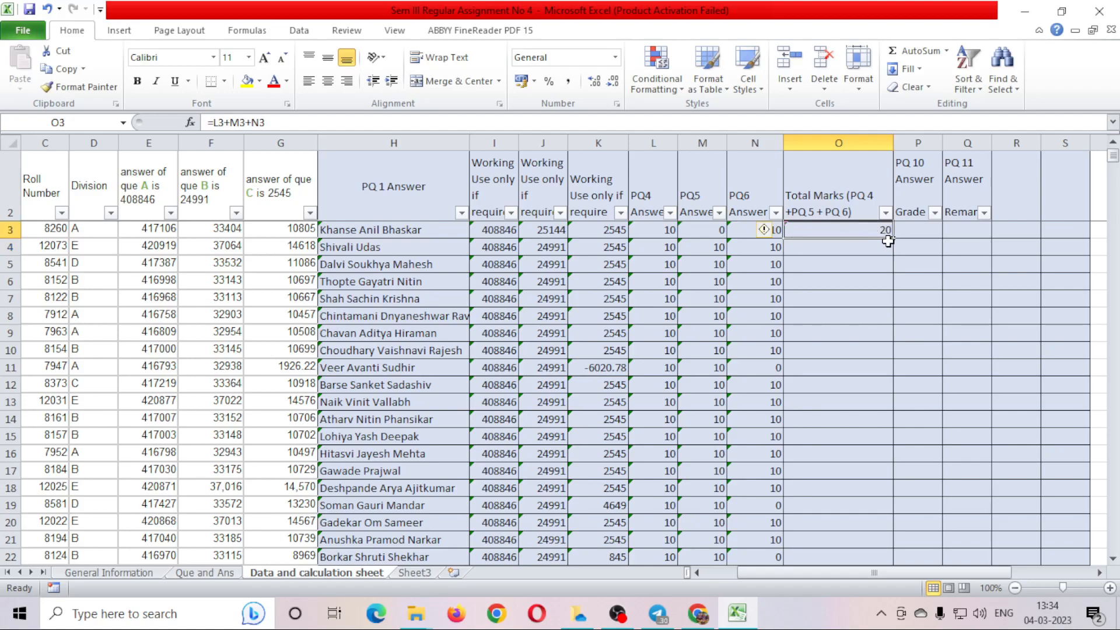
pyautogui.doubleClick(892, 238)
pyautogui.click(850, 299)
pyautogui.scroll(-15, 863, 327)
pyautogui.scroll(4, 871, 361)
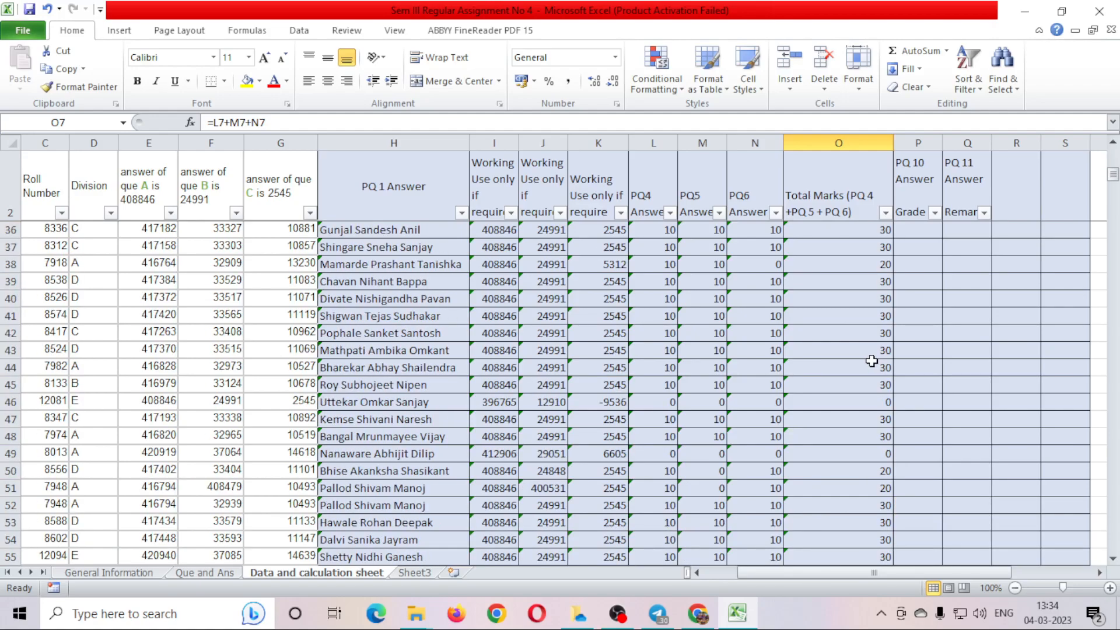
pyautogui.scroll(-5, 872, 361)
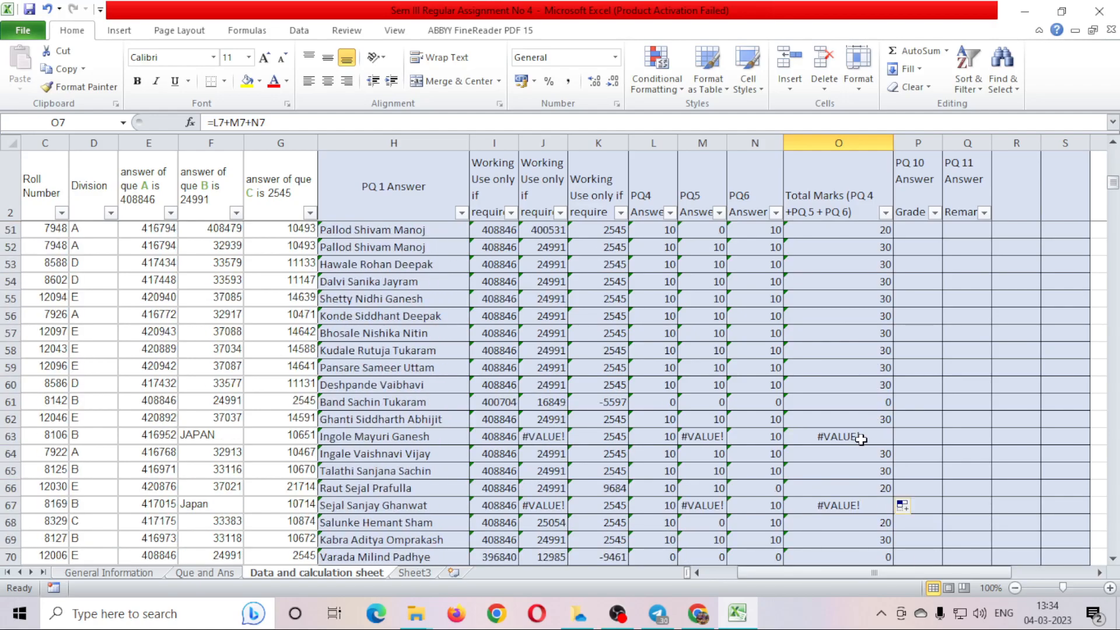
pyautogui.click(531, 438)
pyautogui.click(212, 438)
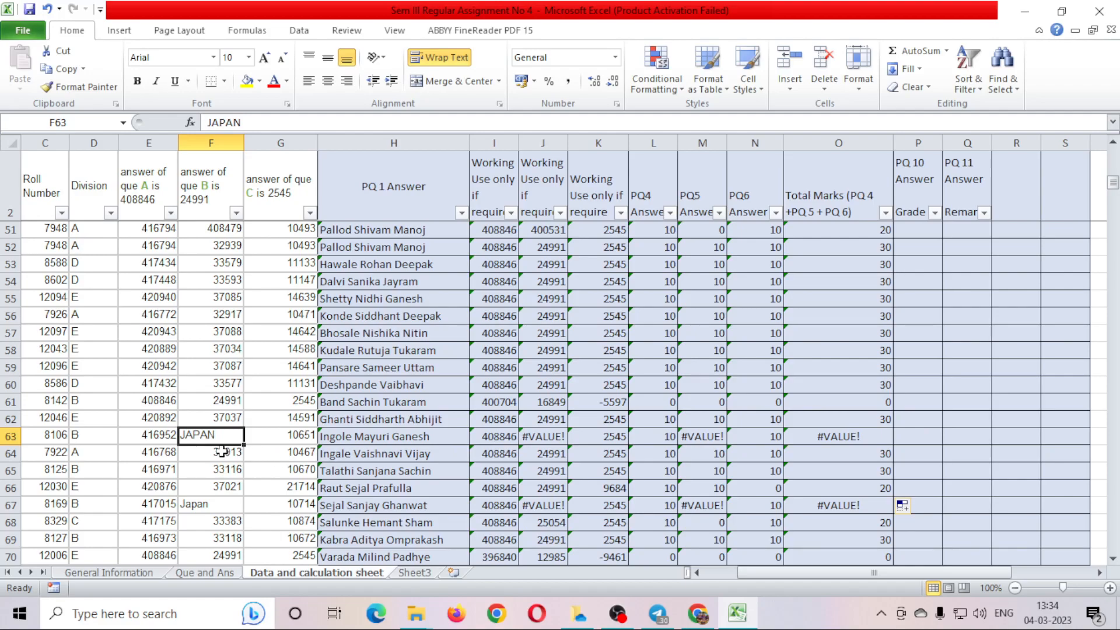
pyautogui.click(849, 434)
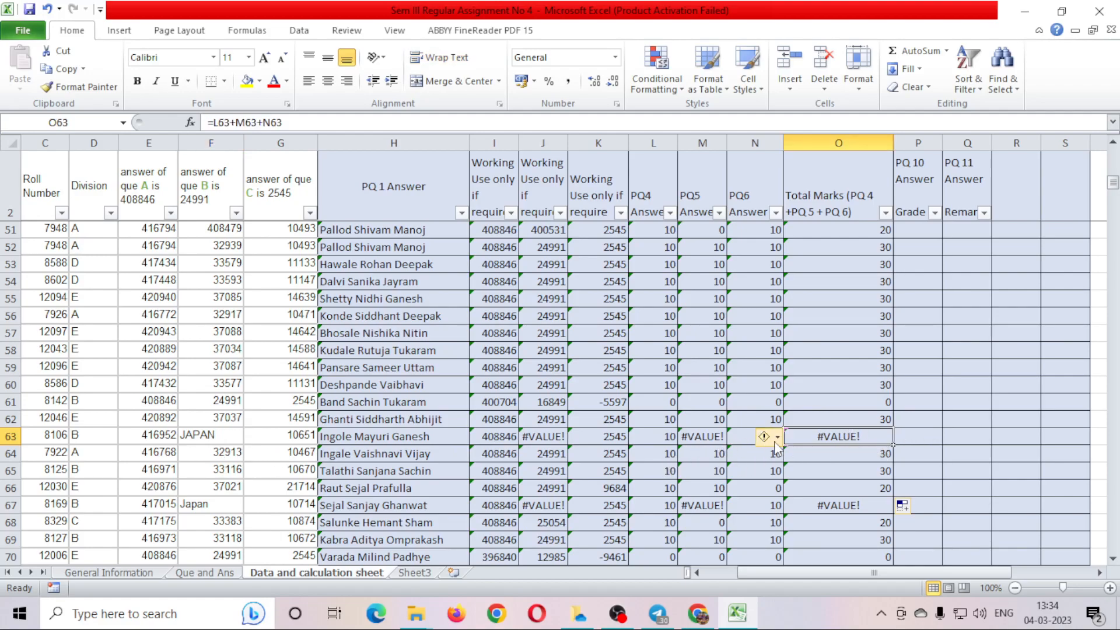
pyautogui.click(645, 440)
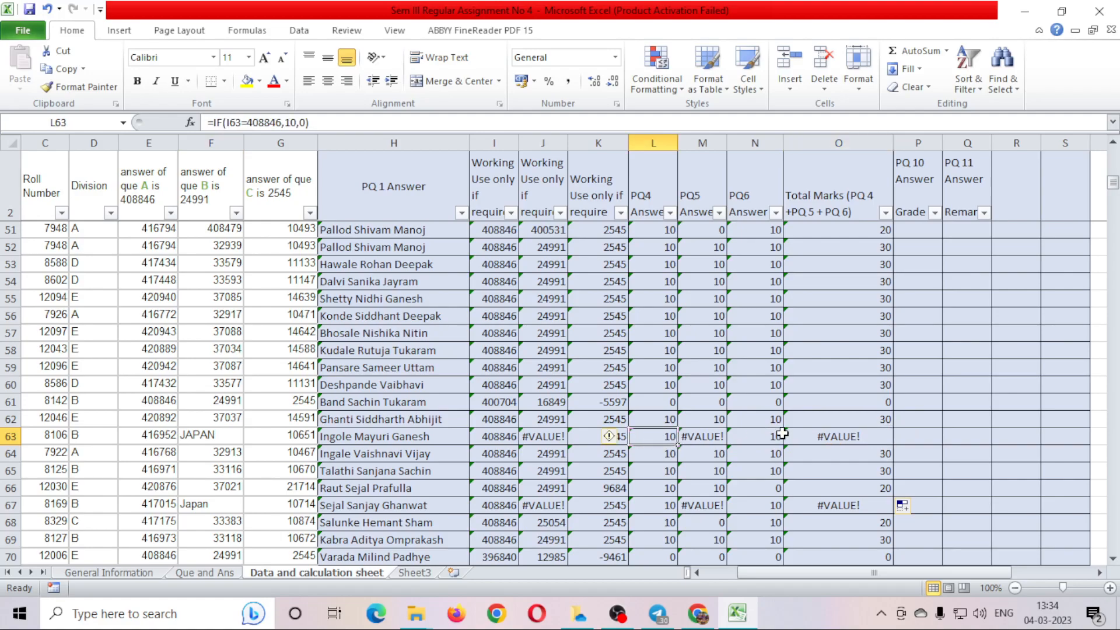
pyautogui.click(813, 436)
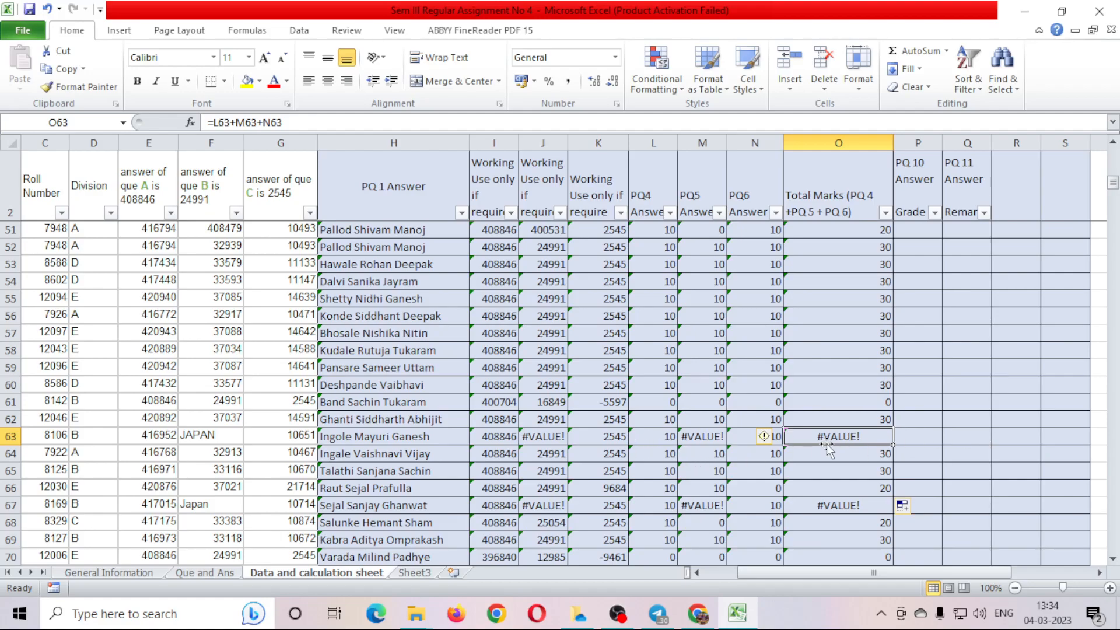
pyautogui.scroll(14, 827, 443)
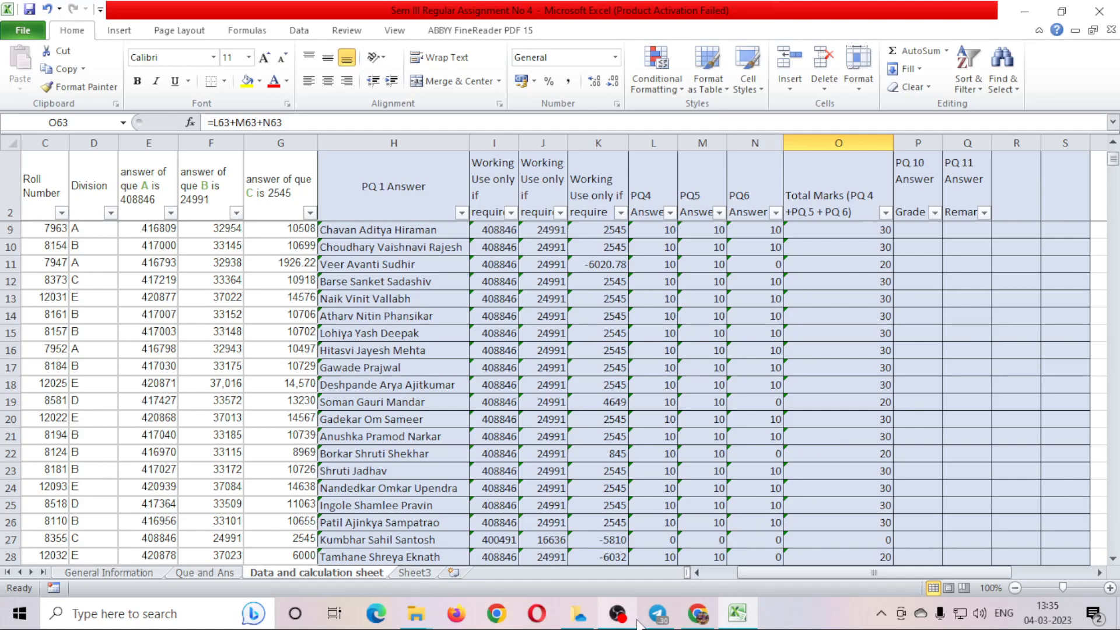
pyautogui.click(617, 613)
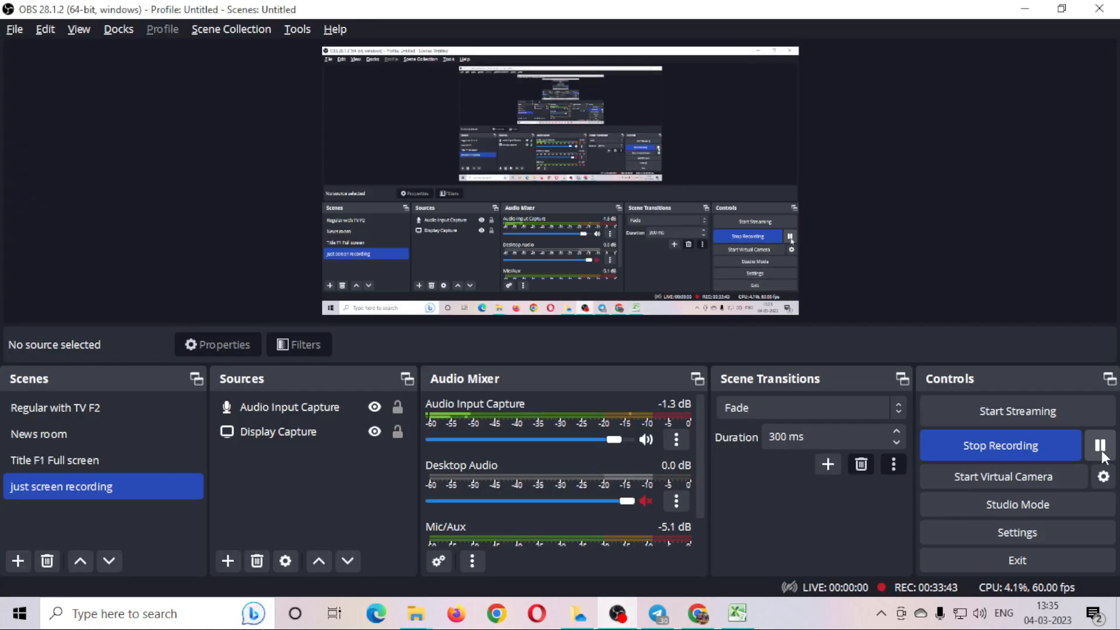
pyautogui.click(1100, 445)
pyautogui.click(1101, 447)
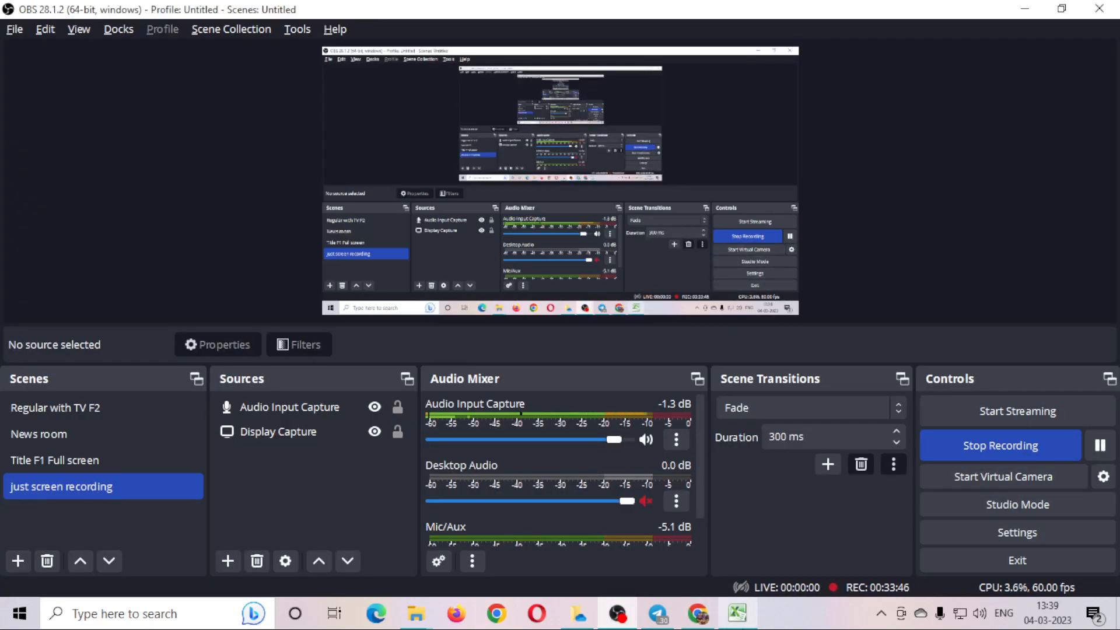
pyautogui.click(737, 613)
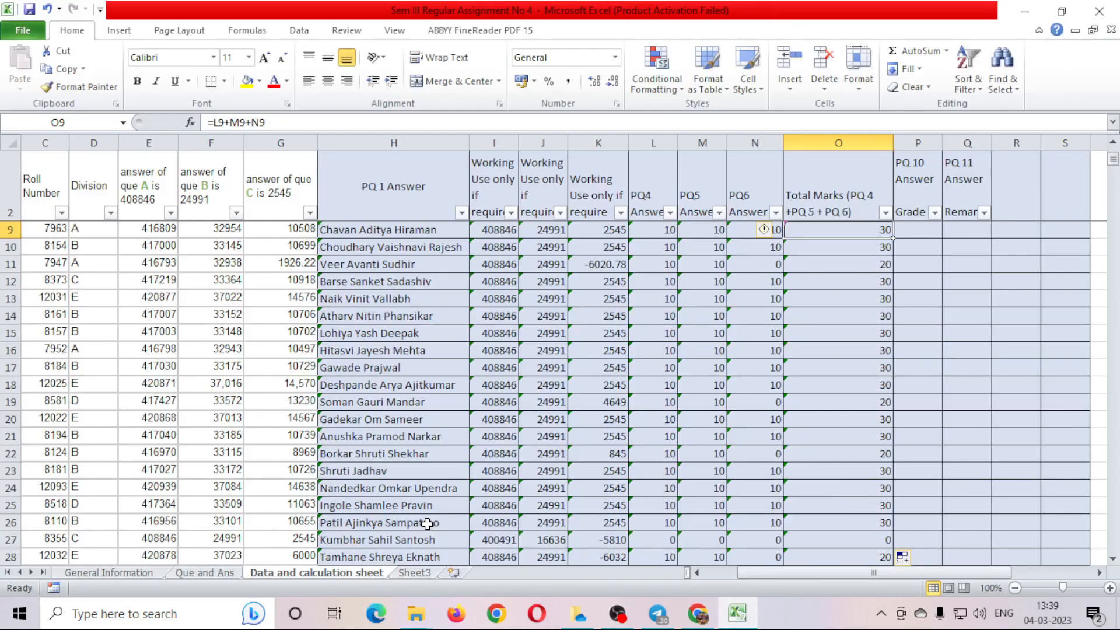
pyautogui.click(220, 575)
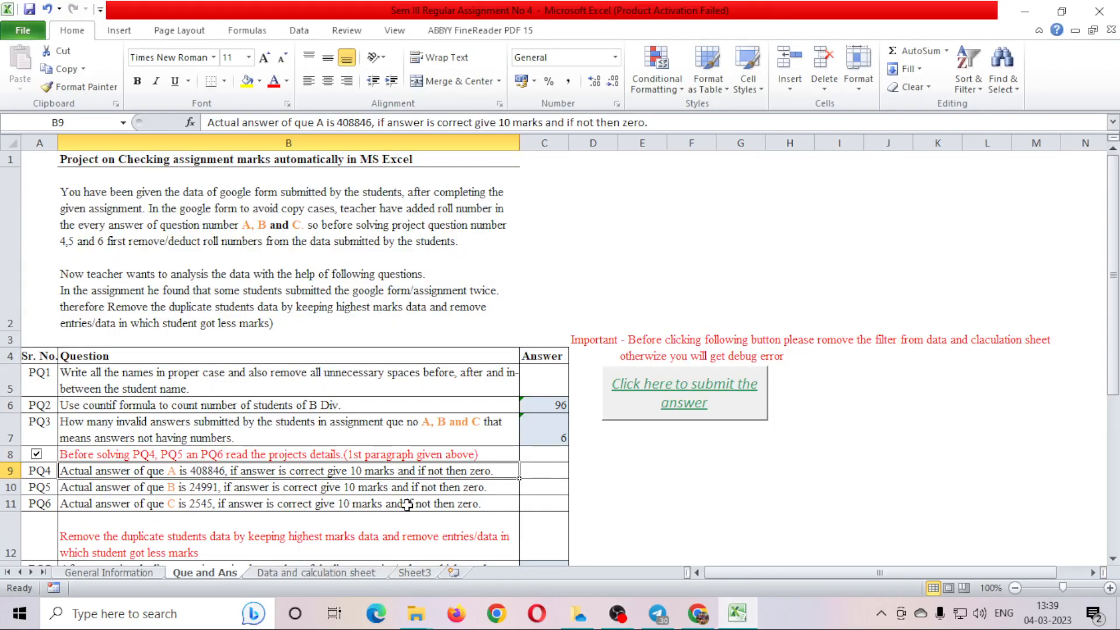
pyautogui.scroll(-2, 408, 505)
pyautogui.click(190, 245)
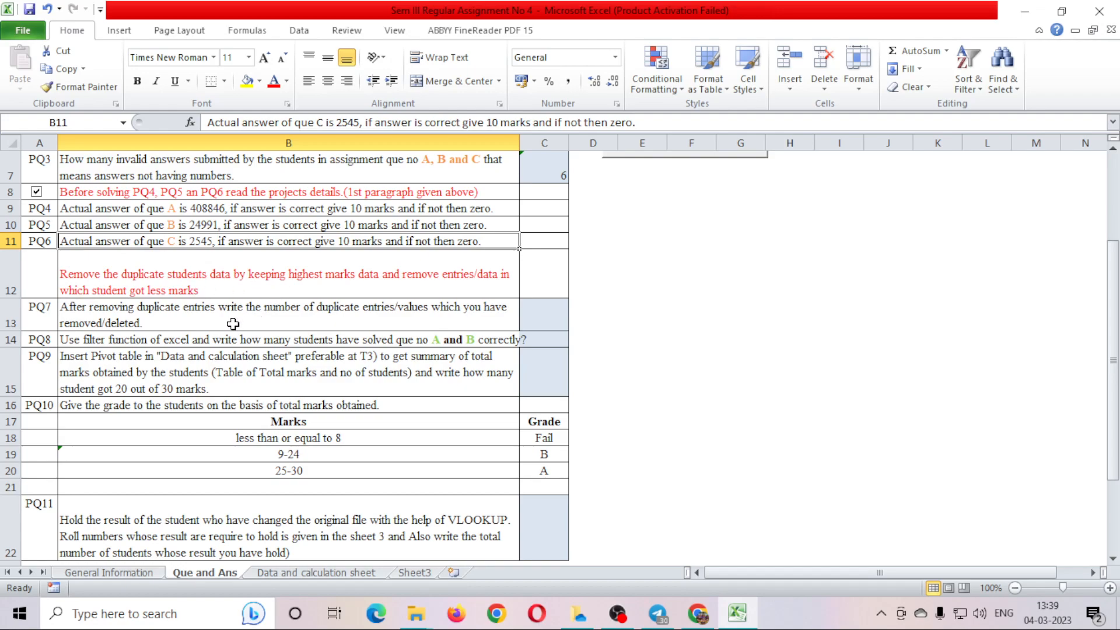
# Return to the Data and calculation sheet and scroll up to the student names.
pyautogui.click(307, 573)
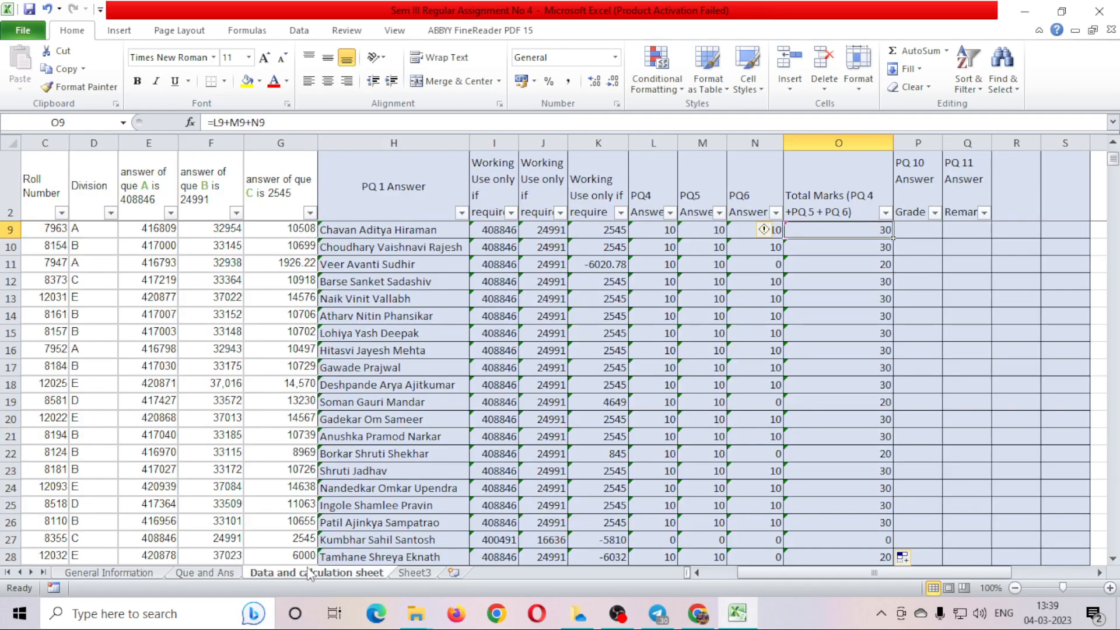
pyautogui.moveTo(795, 573); pyautogui.dragTo(762, 572)
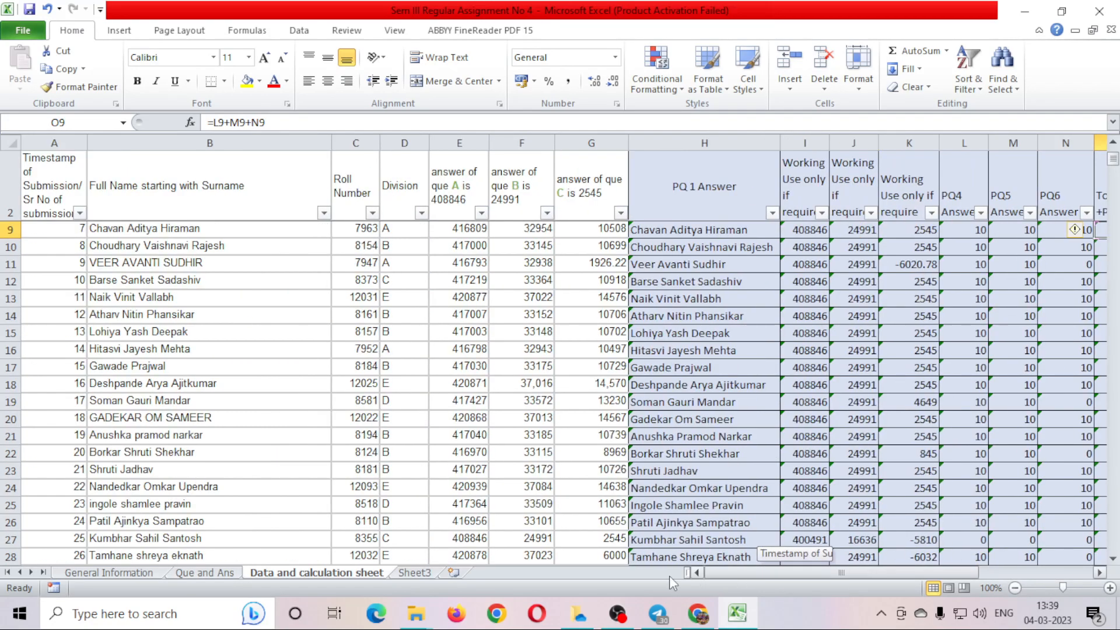
pyautogui.click(249, 401)
pyautogui.scroll(2, 252, 402)
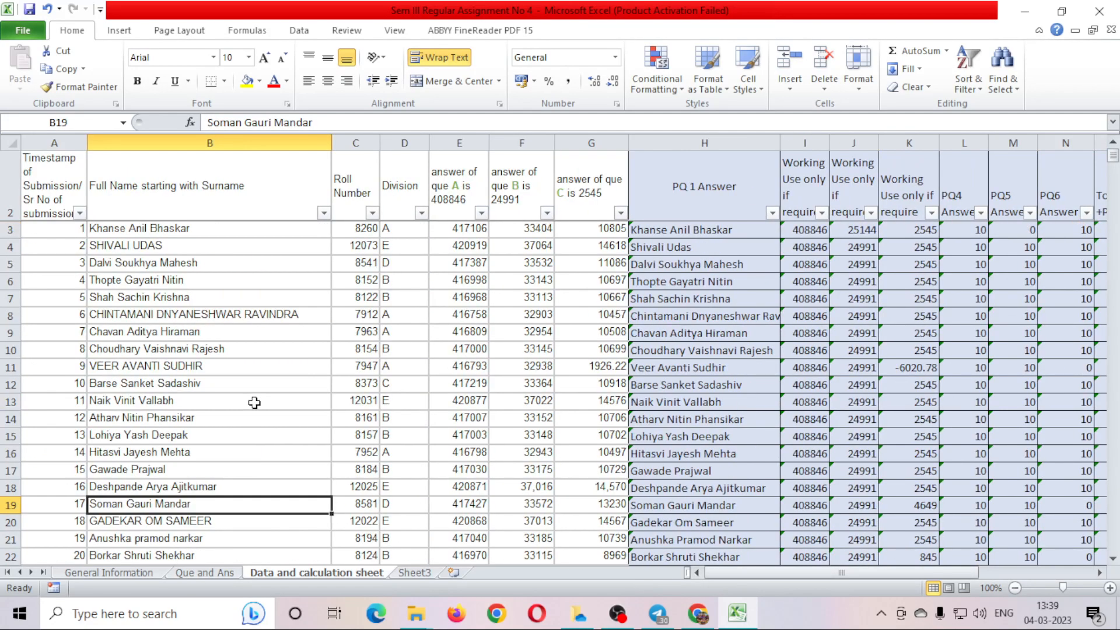
# Select the student names B3:B17, then move to the Que and Ans sheet.
pyautogui.click(258, 224)
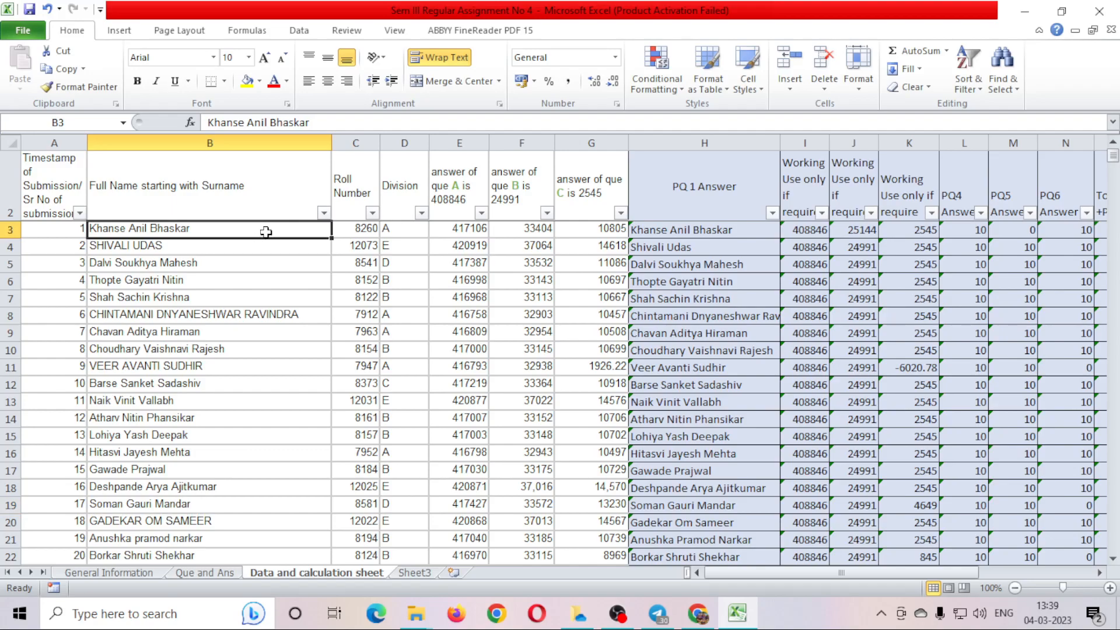
pyautogui.moveTo(266, 231); pyautogui.dragTo(278, 477)
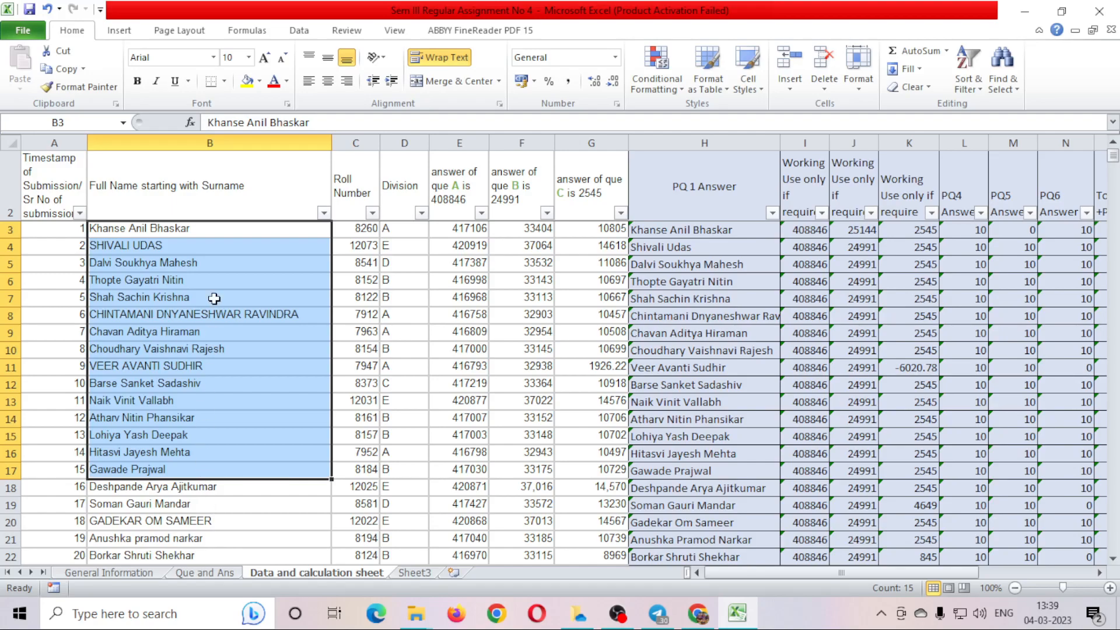
pyautogui.click(194, 229)
pyautogui.moveTo(194, 229); pyautogui.dragTo(253, 468)
pyautogui.moveTo(253, 469); pyautogui.dragTo(253, 468)
pyautogui.click(208, 572)
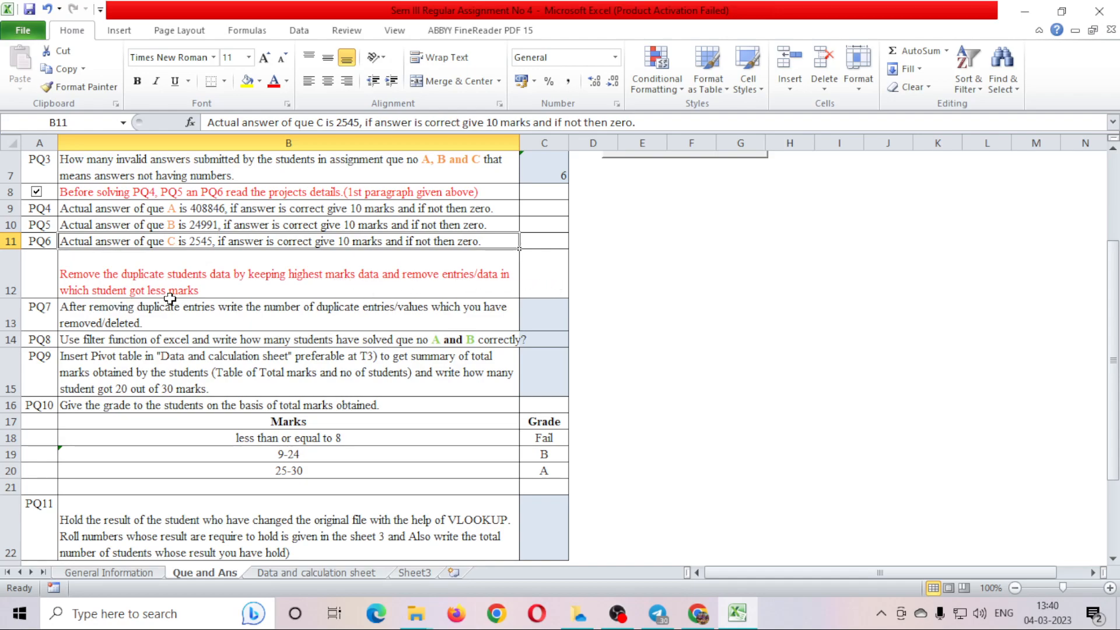
# On the Data and calculation sheet, check the cleaned-name formulas in H3, H7 and H11.
pyautogui.click(297, 577)
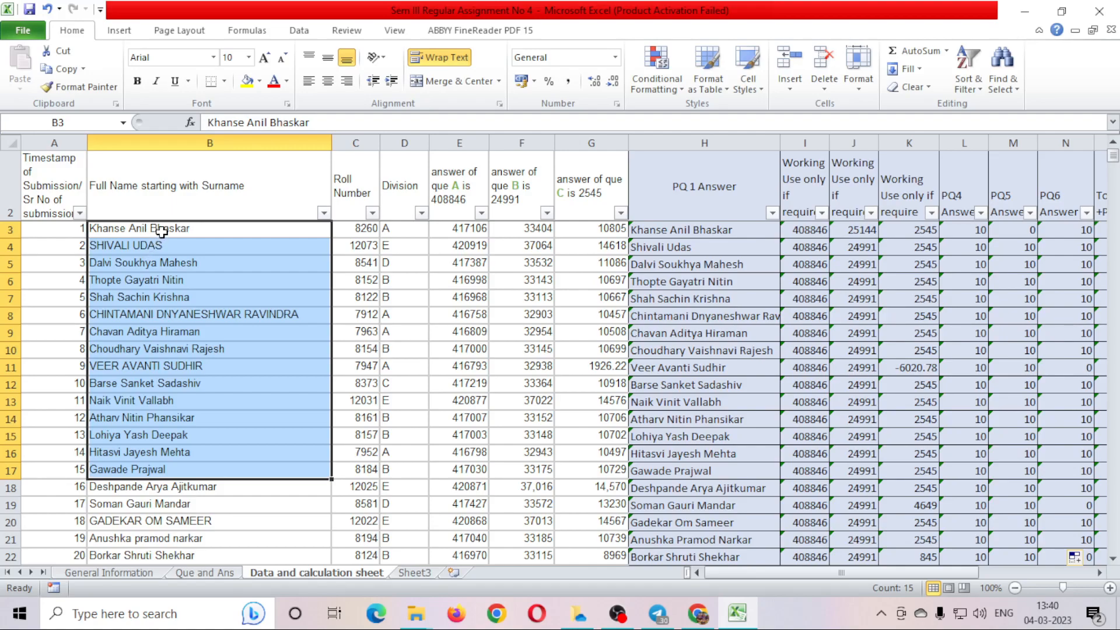
pyautogui.click(161, 232)
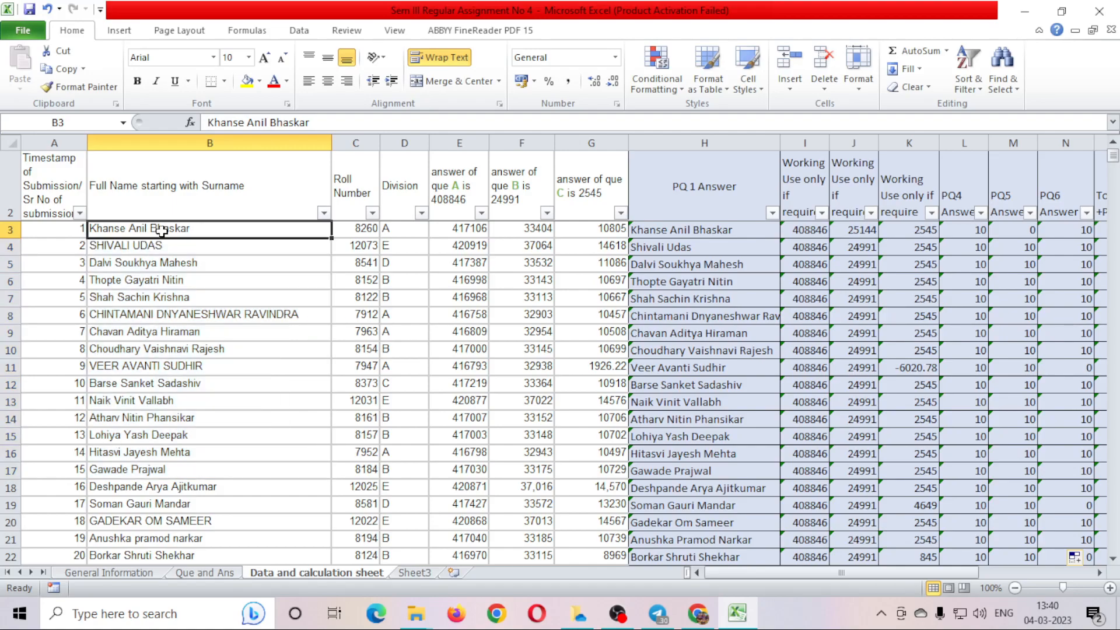
pyautogui.click(710, 229)
pyautogui.click(712, 292)
pyautogui.click(716, 366)
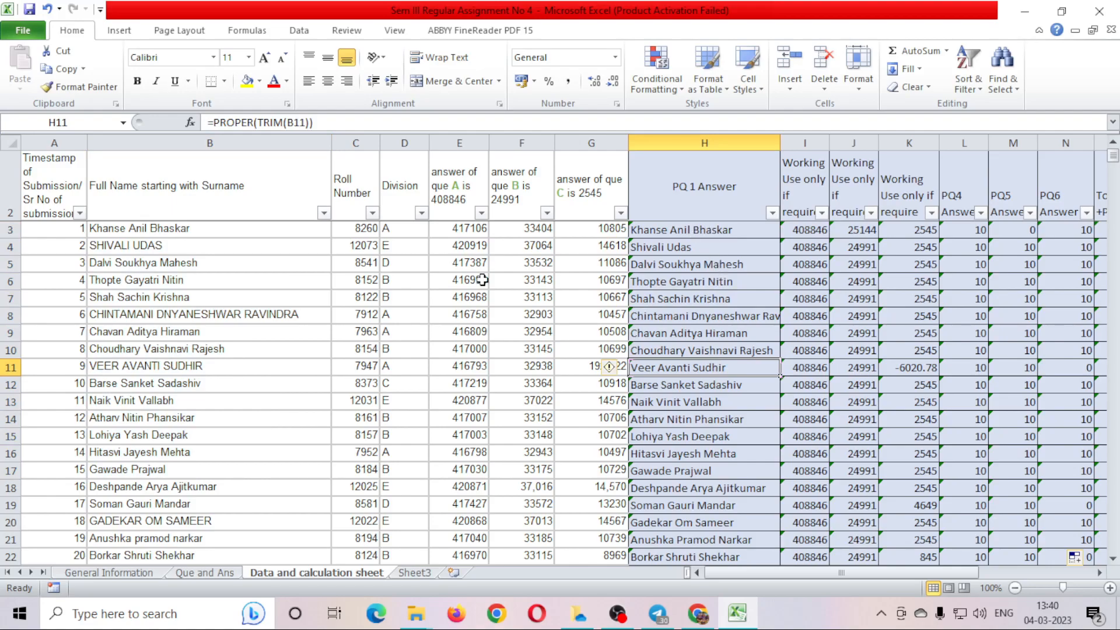
# Compare the original names in column B with the cleaned names in H3:H21.
pyautogui.moveTo(174, 228); pyautogui.dragTo(170, 463)
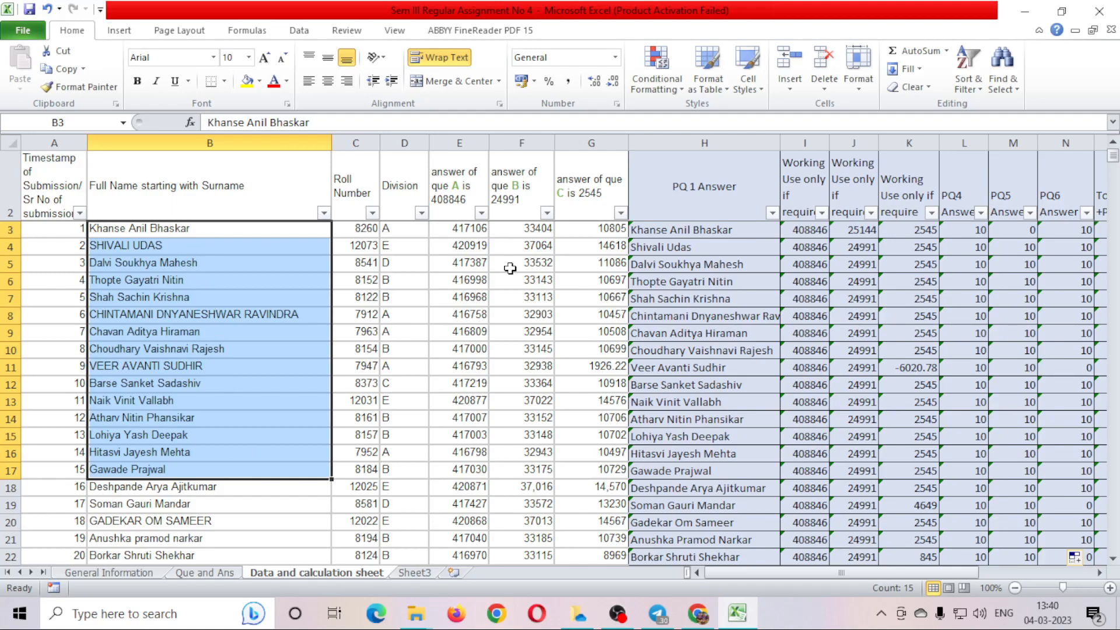
pyautogui.moveTo(667, 229); pyautogui.dragTo(671, 542)
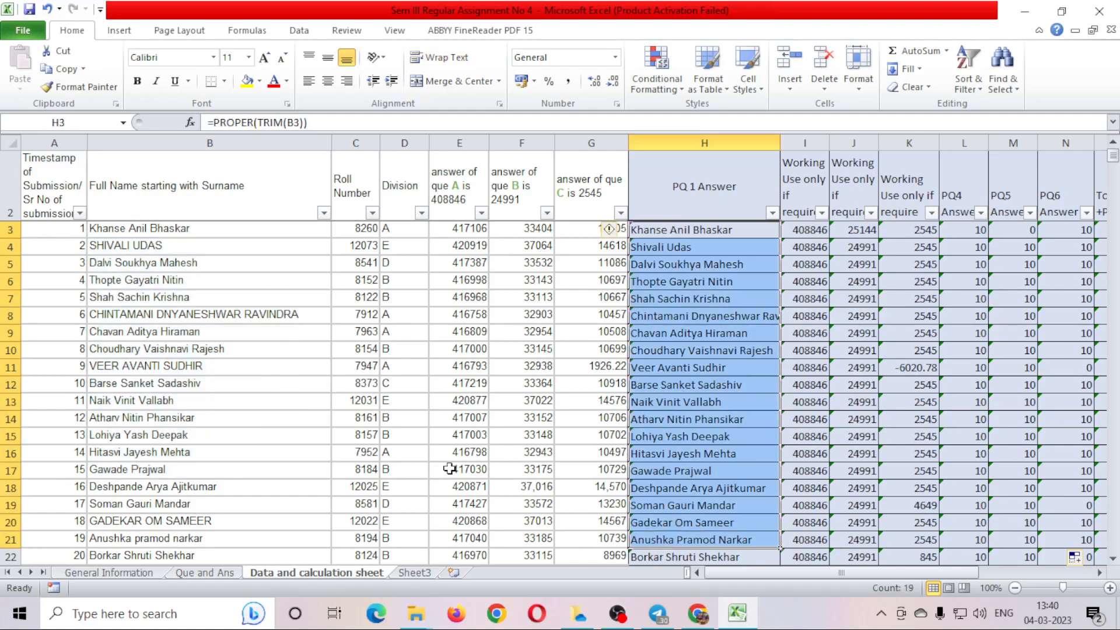
pyautogui.moveTo(190, 230); pyautogui.dragTo(184, 425)
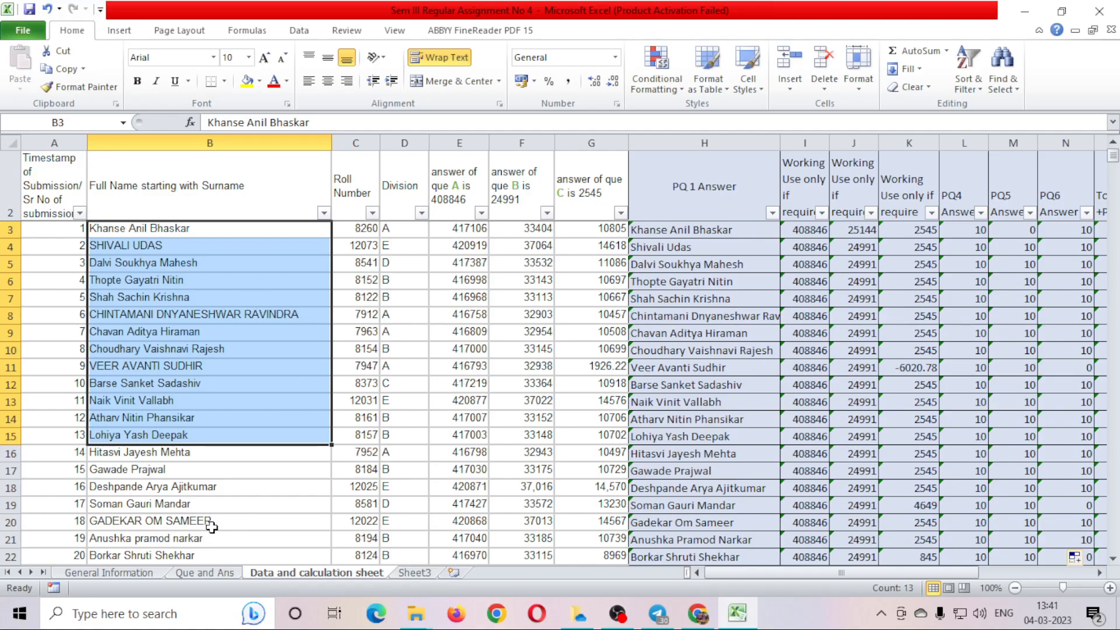
pyautogui.click(206, 573)
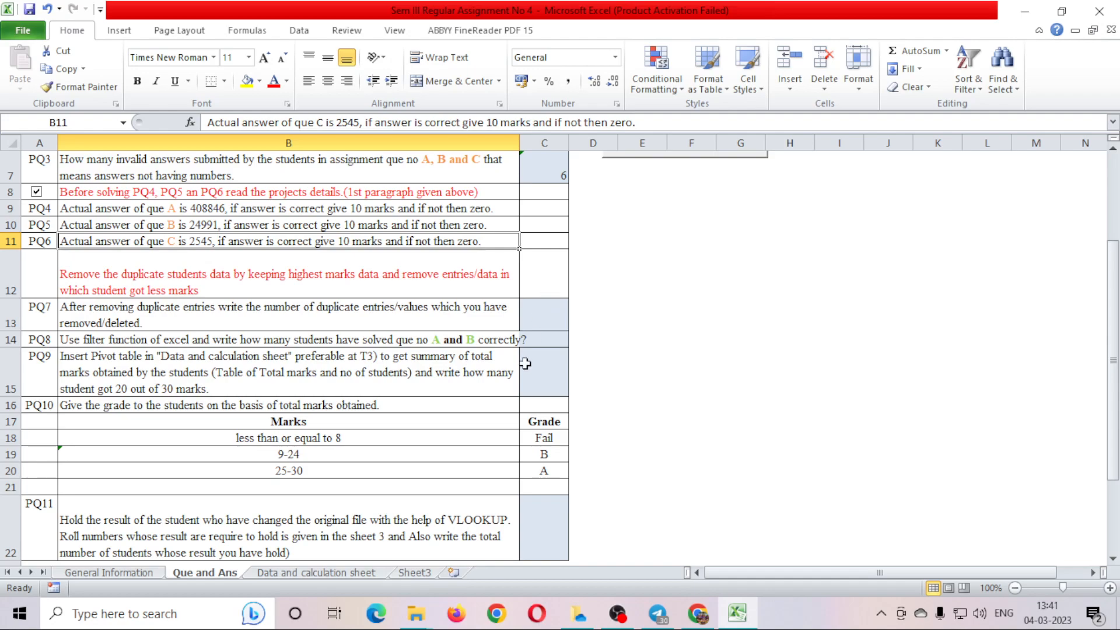
pyautogui.click(289, 575)
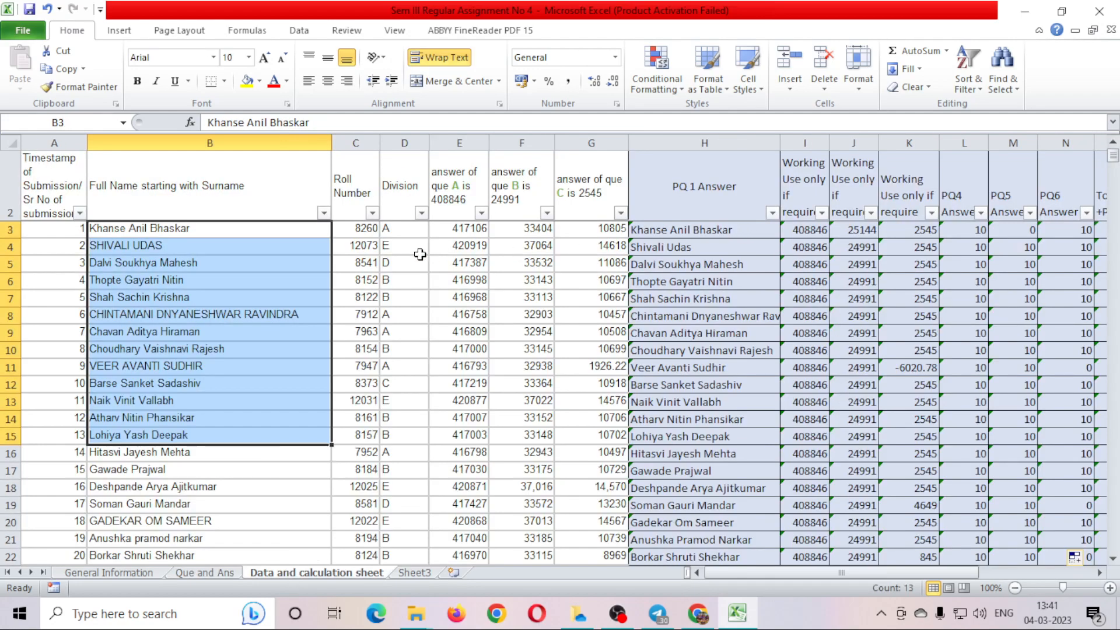
pyautogui.click(286, 233)
pyautogui.press('Right')
pyautogui.press('Right')
pyautogui.press('Right')
pyautogui.press('Right')
pyautogui.press('Right')
pyautogui.press('Right')
pyautogui.press('Right')
pyautogui.press('Right')
pyautogui.press('Right')
pyautogui.press('Right')
pyautogui.press('Right')
pyautogui.press('Right')
pyautogui.press('Right')
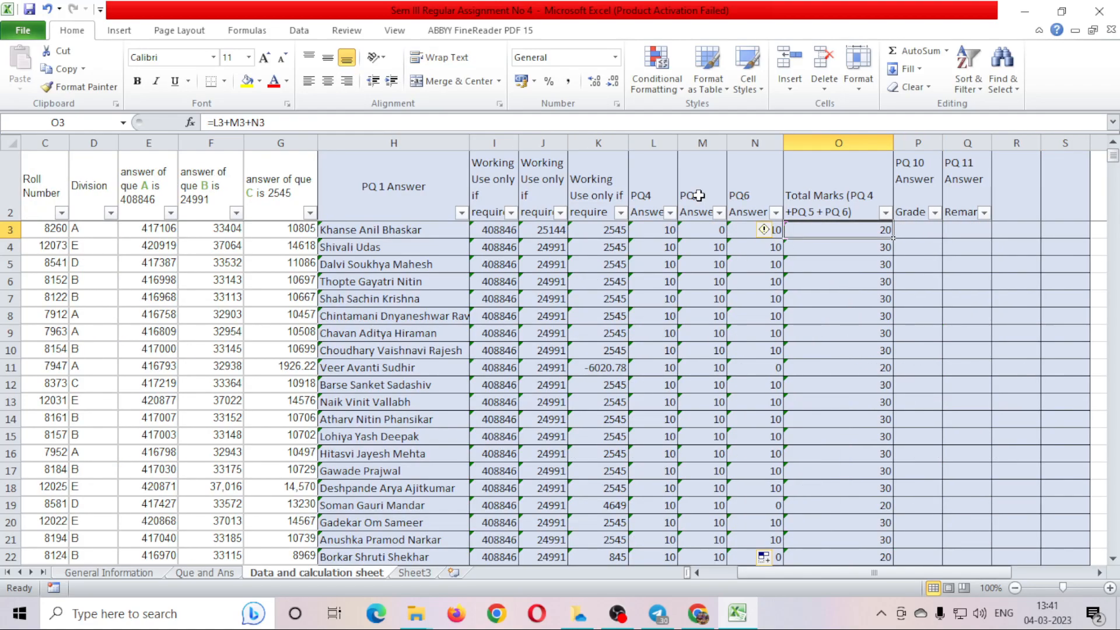
pyautogui.click(885, 213)
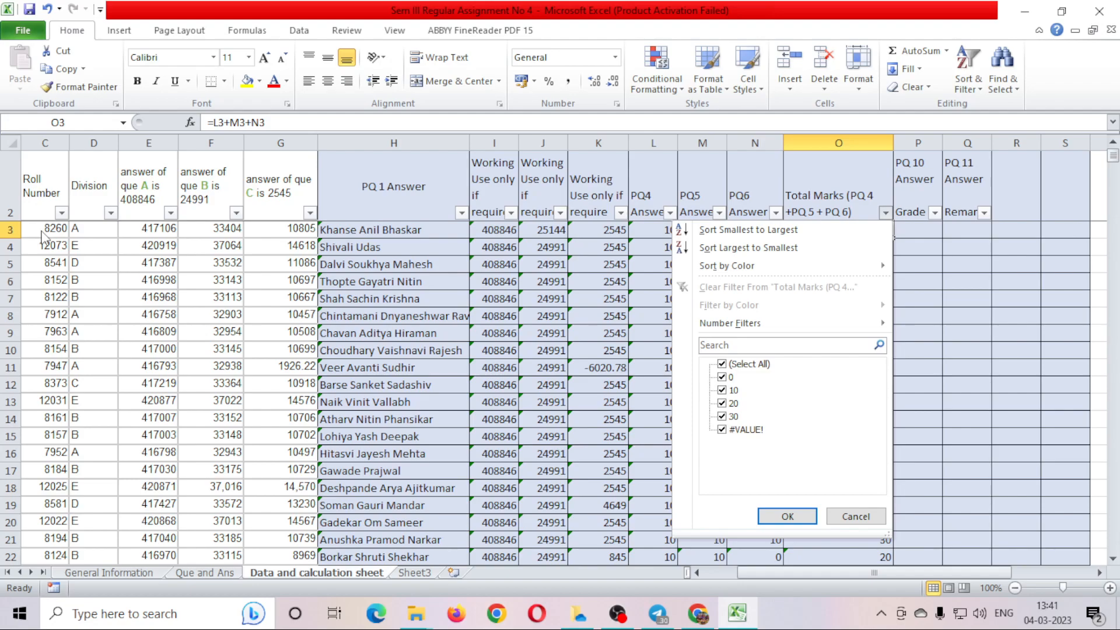
pyautogui.click(868, 512)
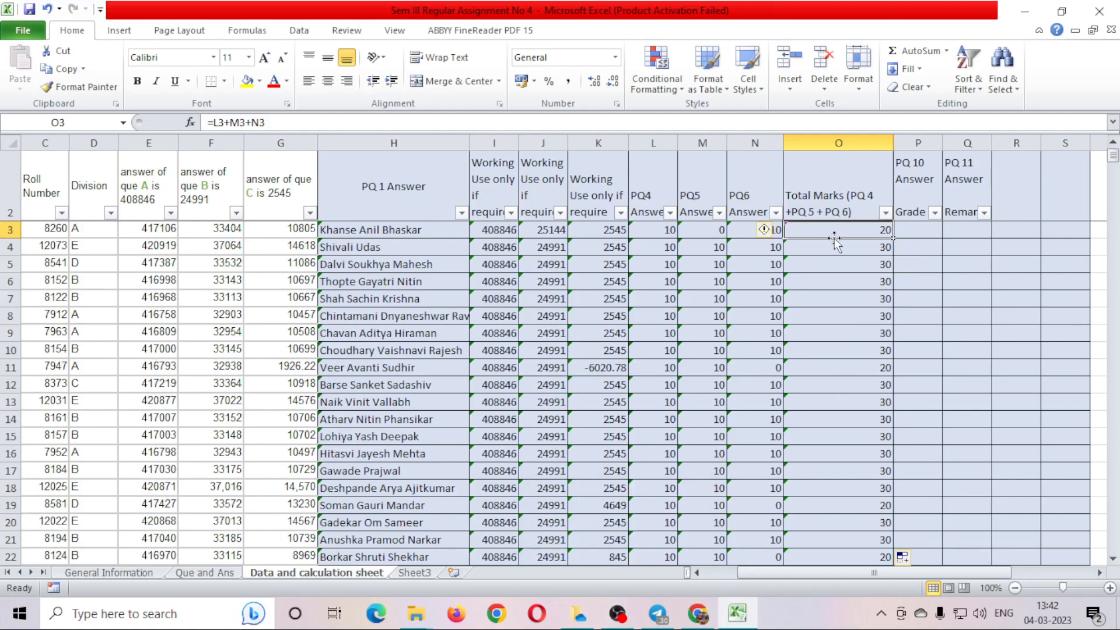
pyautogui.moveTo(861, 572); pyautogui.dragTo(829, 573)
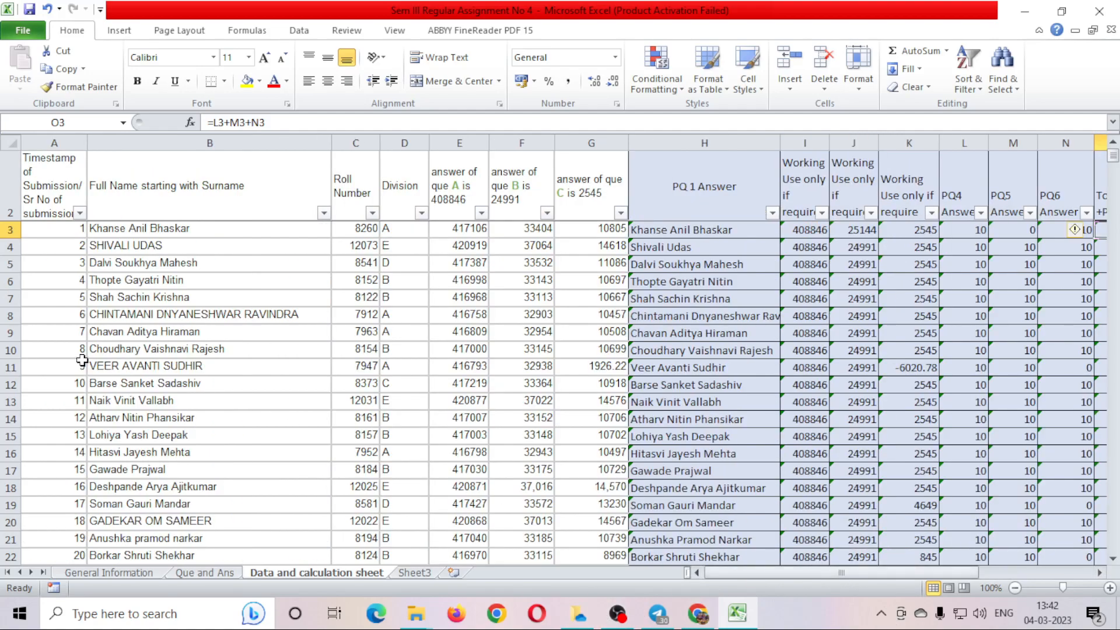
pyautogui.scroll(-2, 202, 472)
pyautogui.scroll(2, 202, 471)
pyautogui.moveTo(229, 227); pyautogui.dragTo(234, 243)
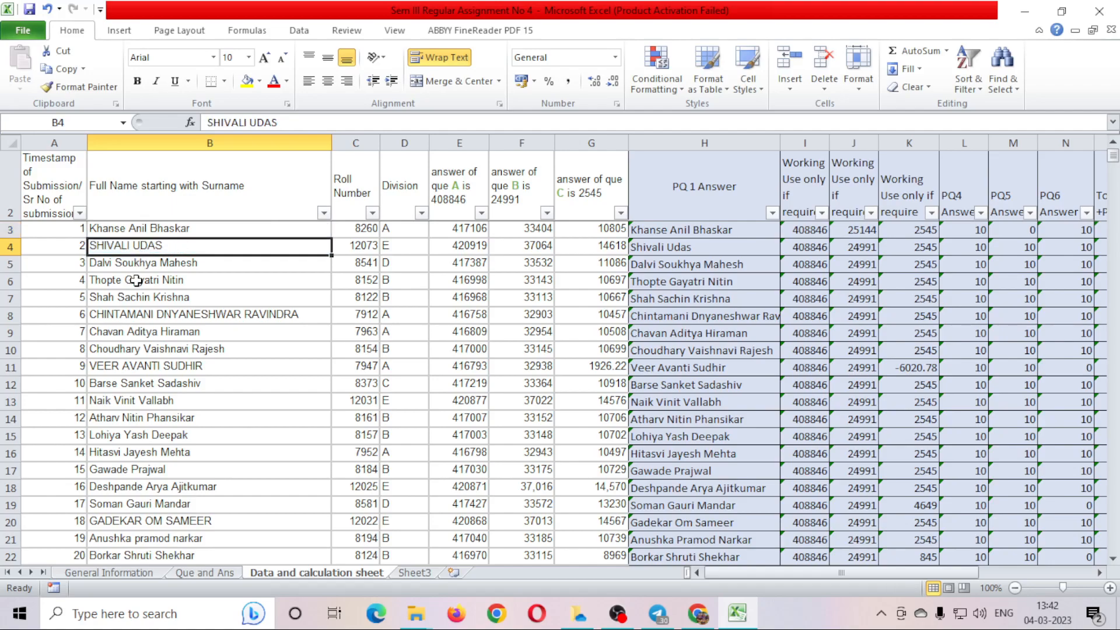
pyautogui.click(11, 248)
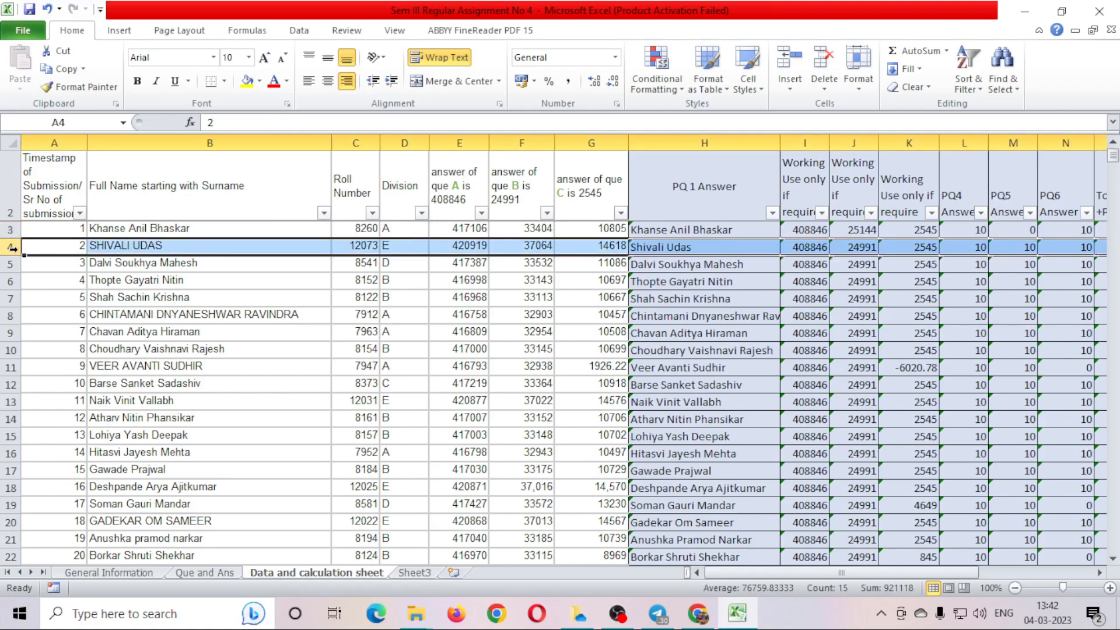
pyautogui.click(97, 228)
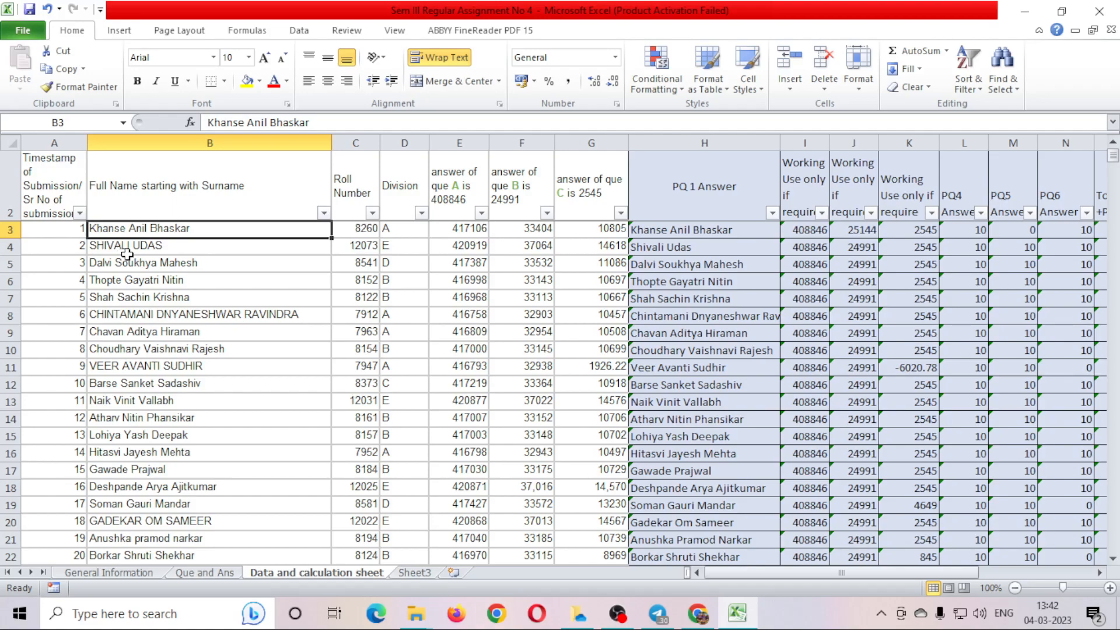
pyautogui.click(92, 245)
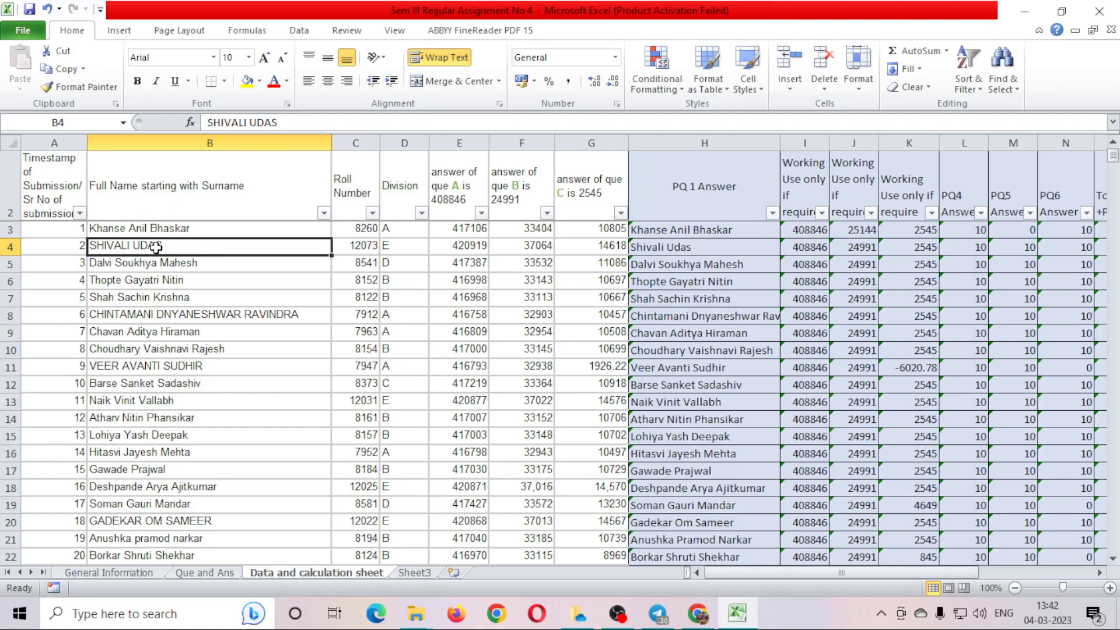
pyautogui.moveTo(786, 573); pyautogui.dragTo(914, 571)
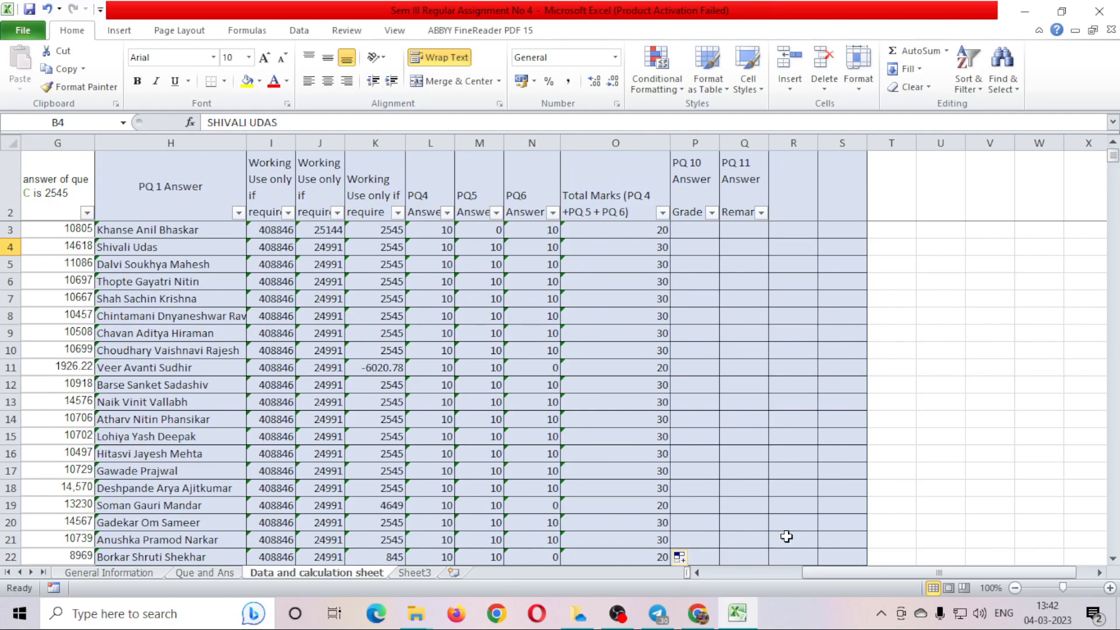
pyautogui.moveTo(836, 571)
pyautogui.mouseDown()
pyautogui.moveTo(708, 578)
pyautogui.moveTo(821, 572)
pyautogui.mouseUp()
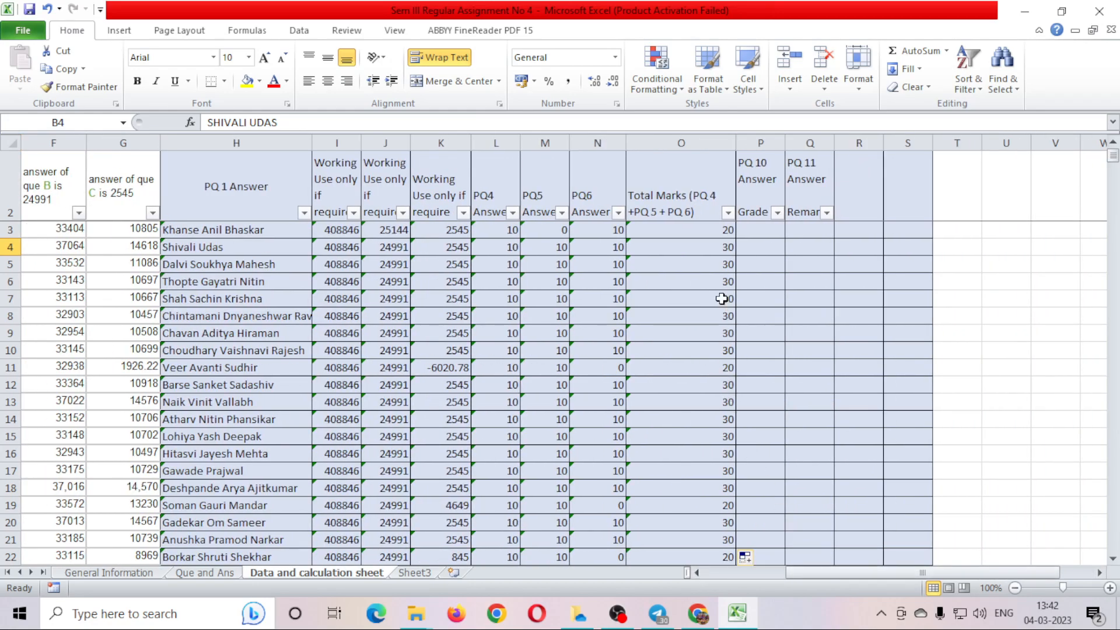
# Sort the Total Marks column largest to smallest so the #VALUE! rows come first.
pyautogui.click(728, 212)
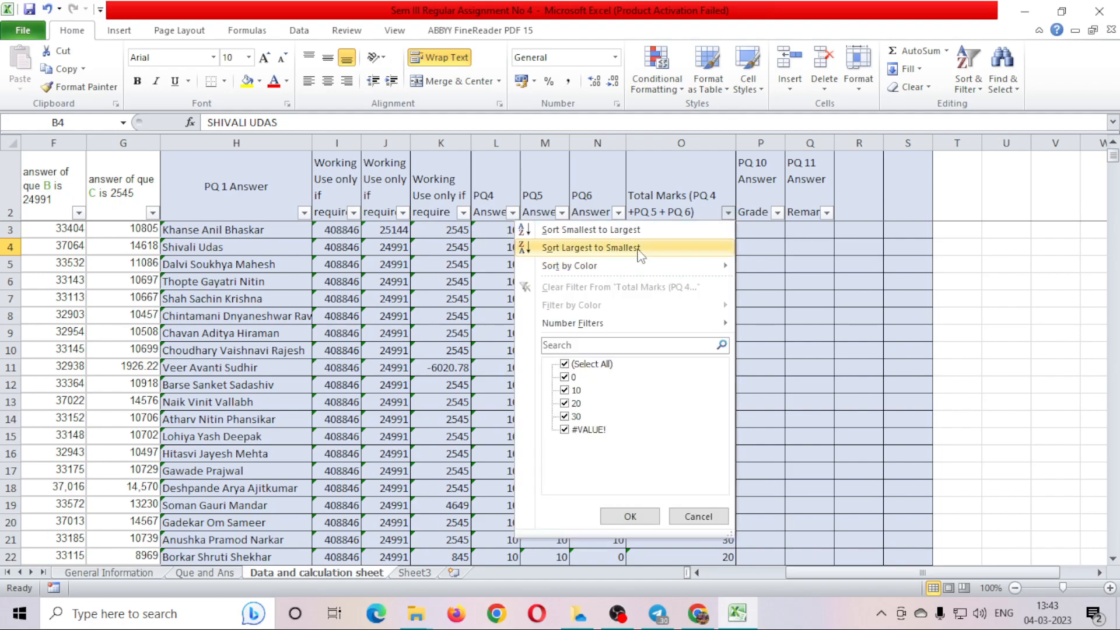
pyautogui.click(591, 247)
pyautogui.click(727, 212)
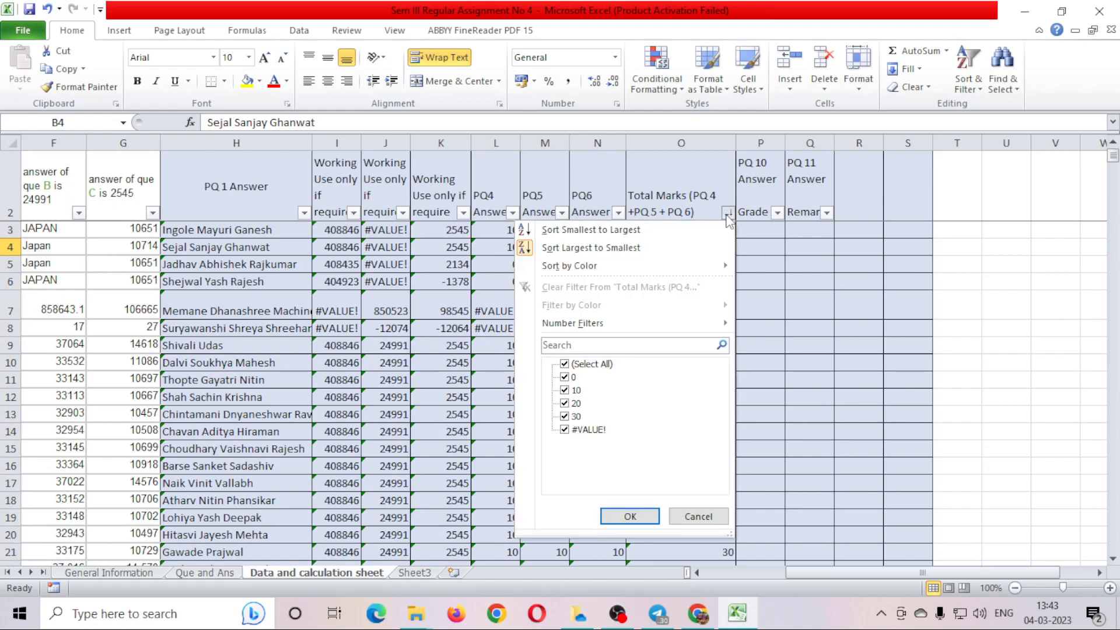
pyautogui.click(630, 516)
pyautogui.moveTo(911, 574); pyautogui.dragTo(807, 576)
pyautogui.click(163, 228)
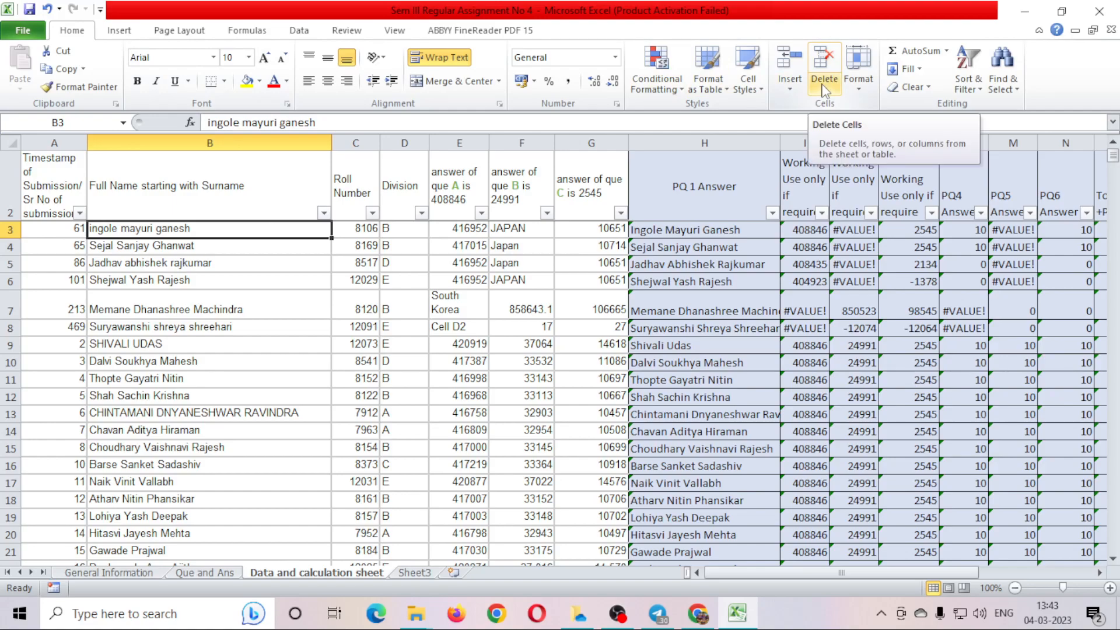
# Remove duplicates checking only the Full Name column, dropping 7 duplicate rows.
pyautogui.click(297, 33)
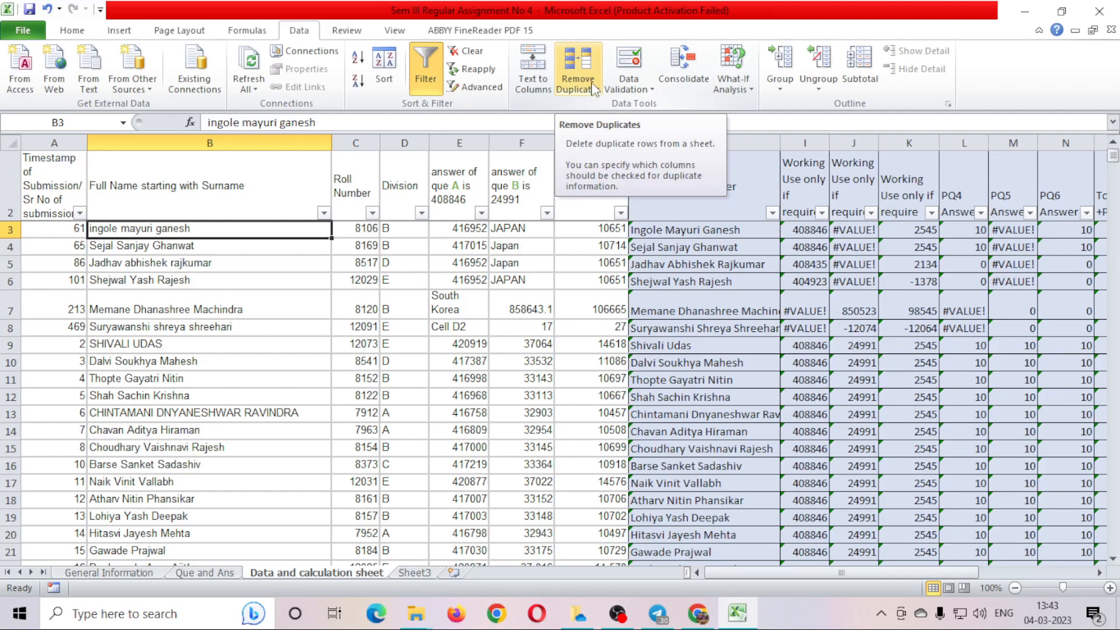
pyautogui.click(591, 76)
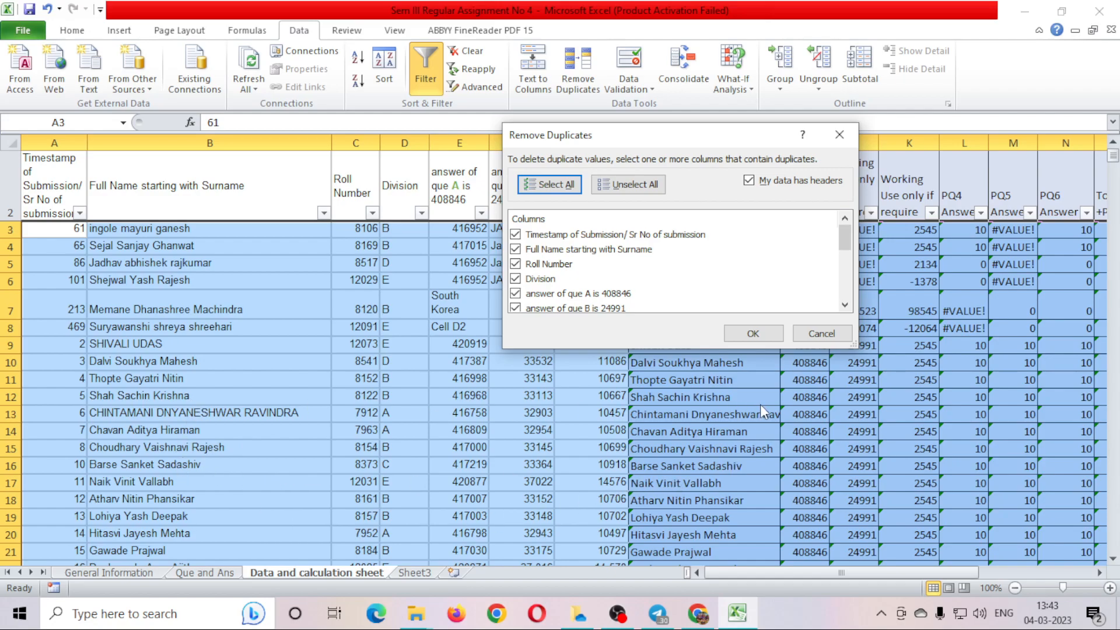
pyautogui.click(649, 190)
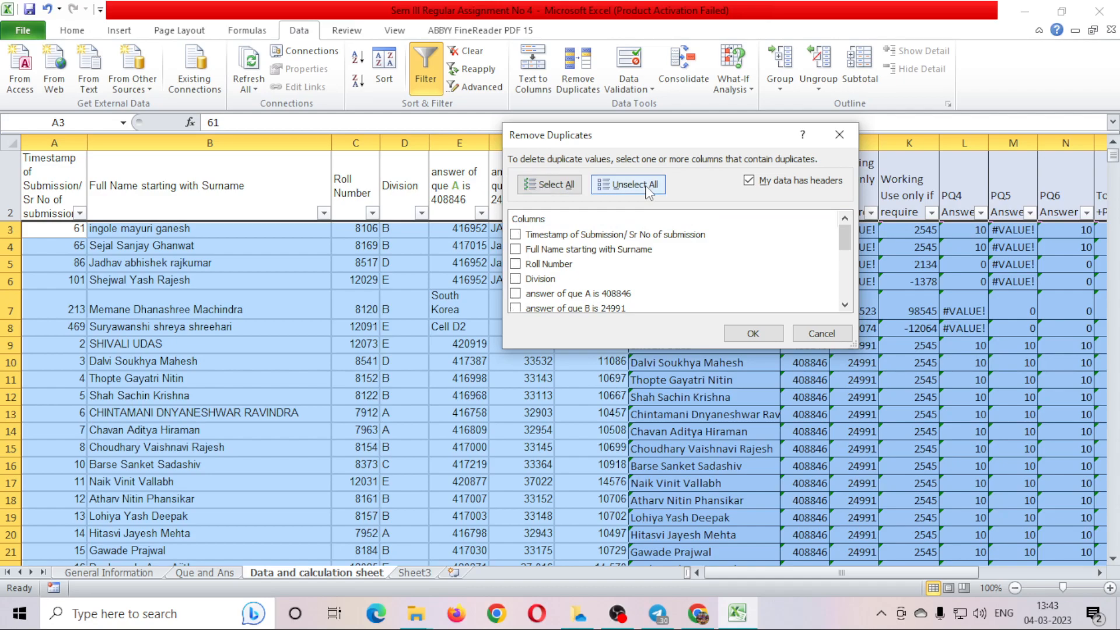
pyautogui.click(535, 255)
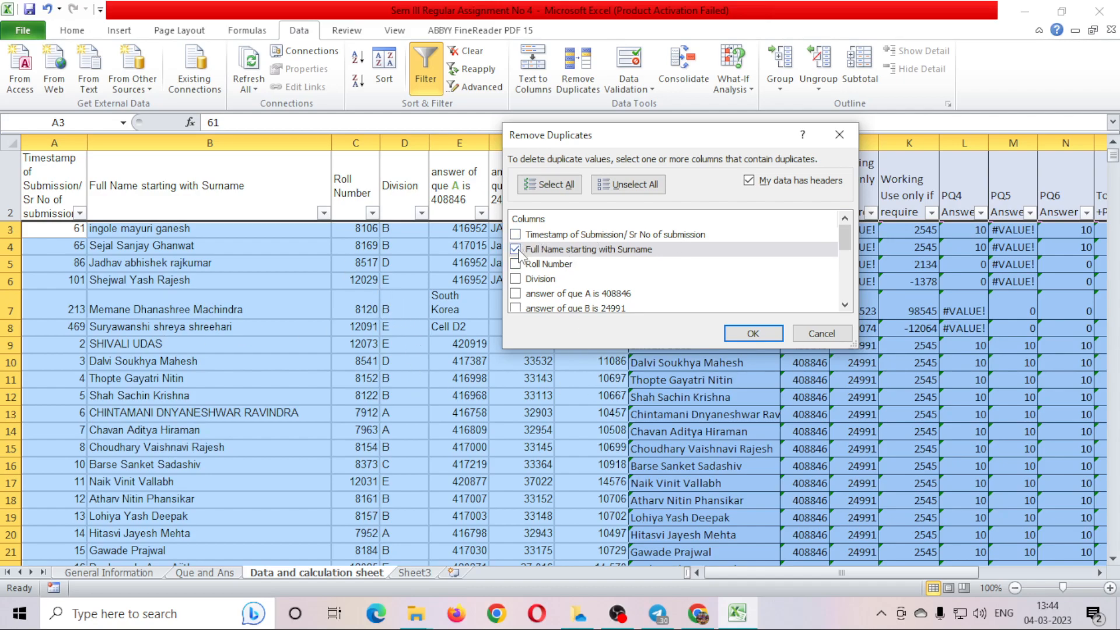
pyautogui.click(754, 334)
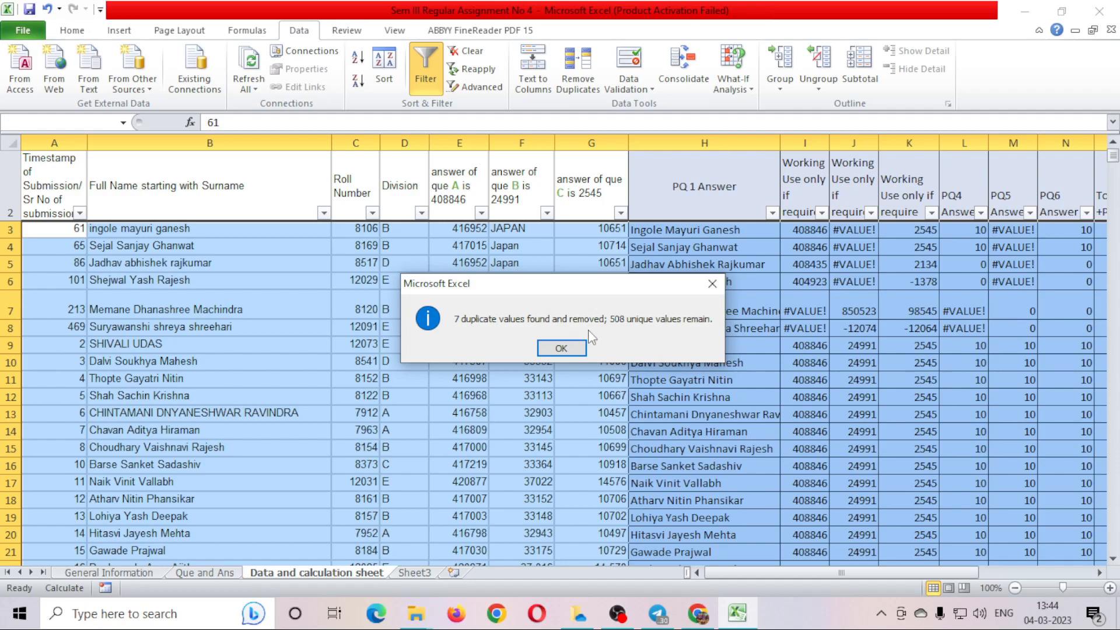
# Dismiss the summary and enter 7 in C13 as the PQ7 answer.
pyautogui.click(561, 349)
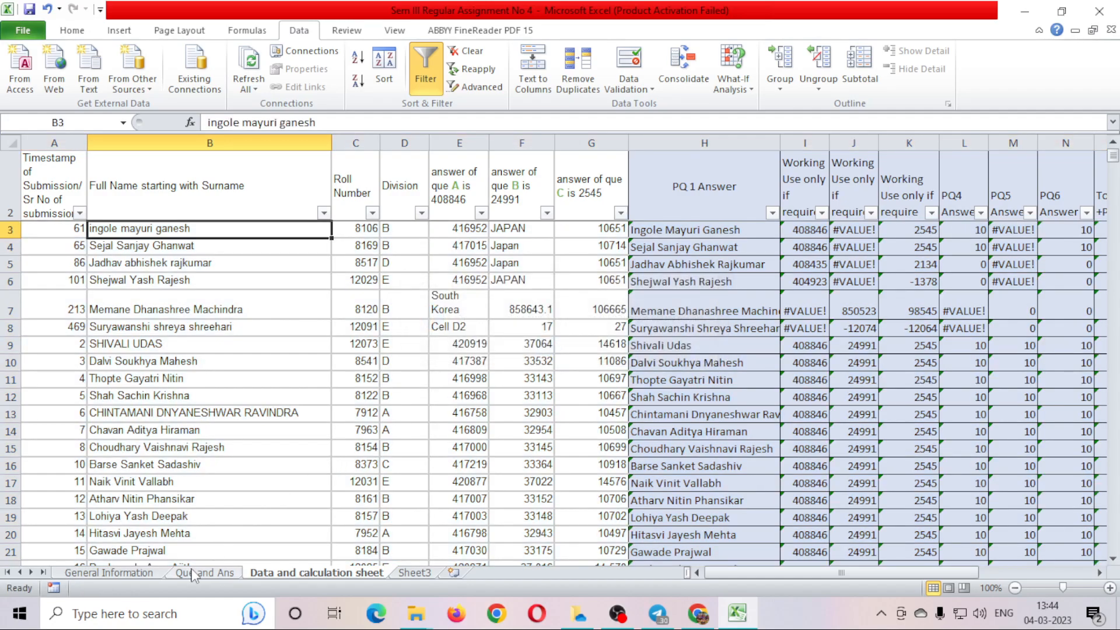
pyautogui.click(198, 573)
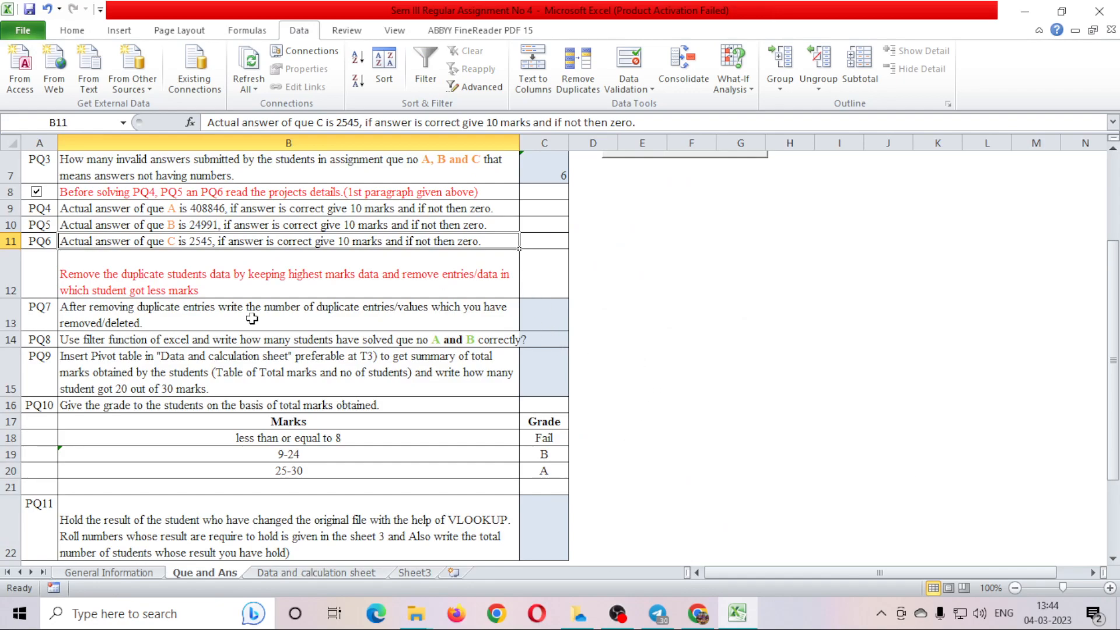
pyautogui.click(538, 322)
pyautogui.write('7')
pyautogui.press('Return')
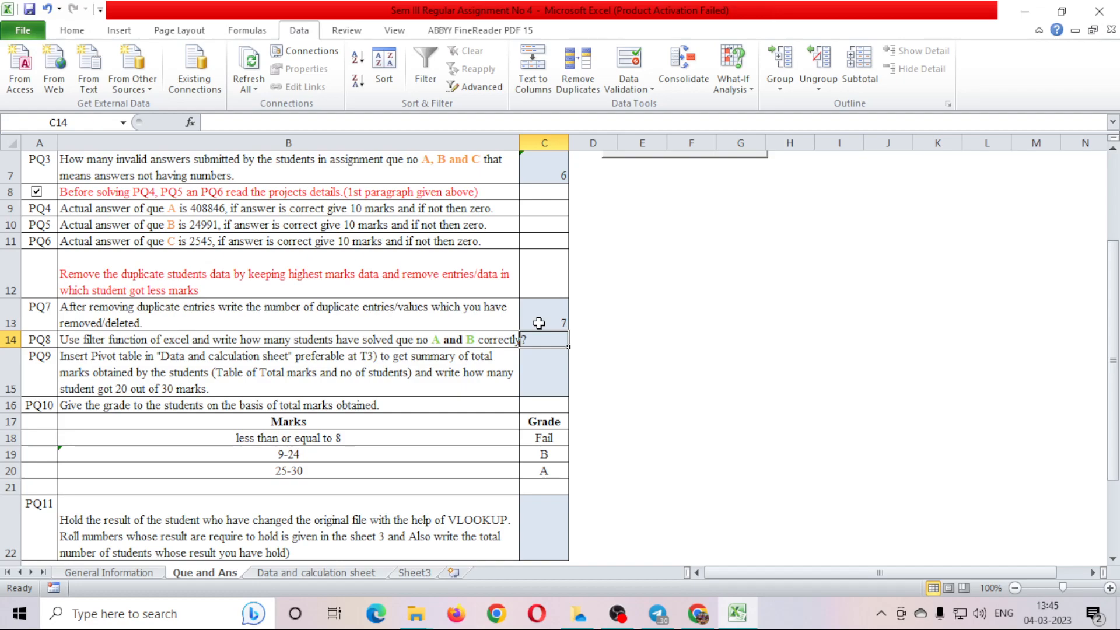
pyautogui.click(109, 337)
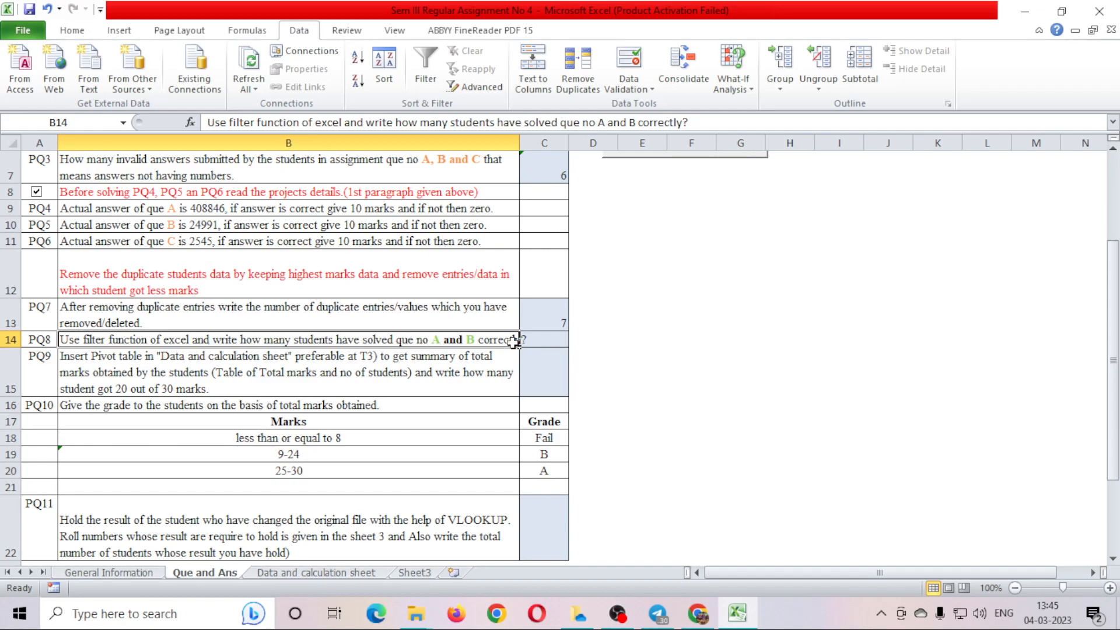
# Back on the Data and calculation sheet, inspect the row 7 formulas and the PQ4/PQ5 Answer headers.
pyautogui.click(349, 575)
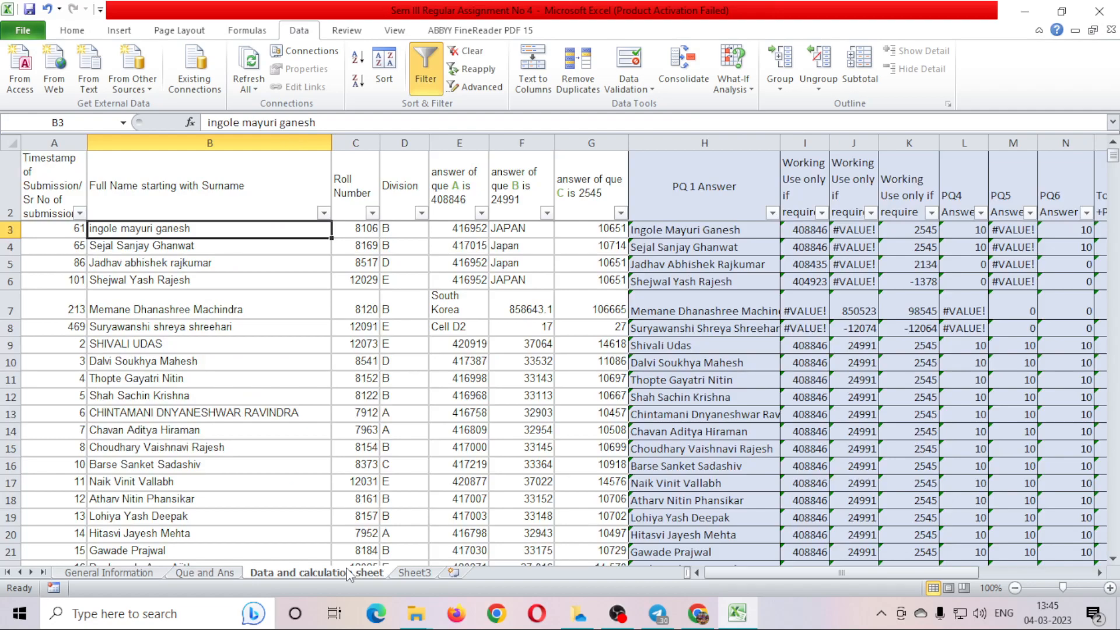
pyautogui.click(726, 315)
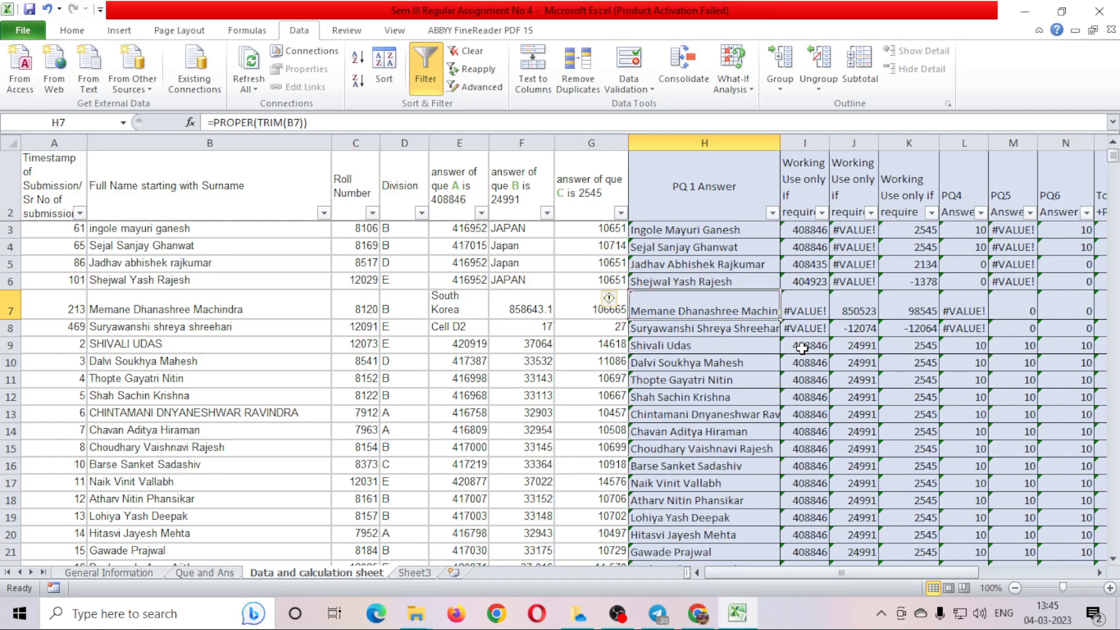
pyautogui.press('Right')
pyautogui.press('Right')
pyautogui.press('Right')
pyautogui.press('Right')
pyautogui.press('Right')
pyautogui.press('Right')
pyautogui.press('Right')
pyautogui.press('Right')
pyautogui.press('Left')
pyautogui.press('Left')
pyautogui.press('Left')
pyautogui.press('Up')
pyautogui.press('Up')
pyautogui.press('Up')
pyautogui.press('Up')
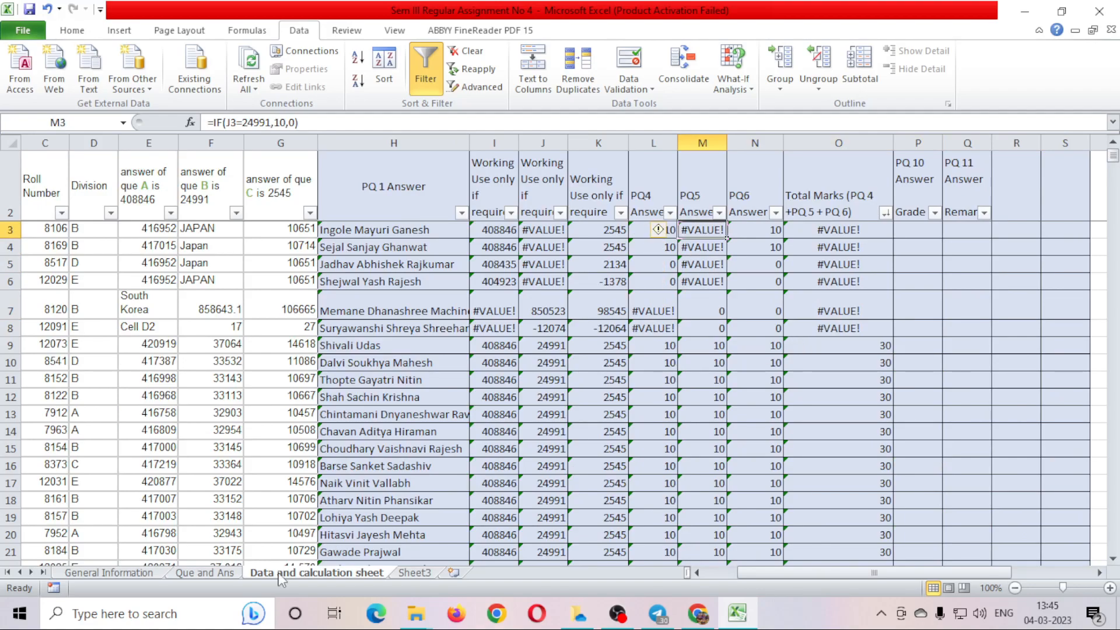
pyautogui.click(231, 574)
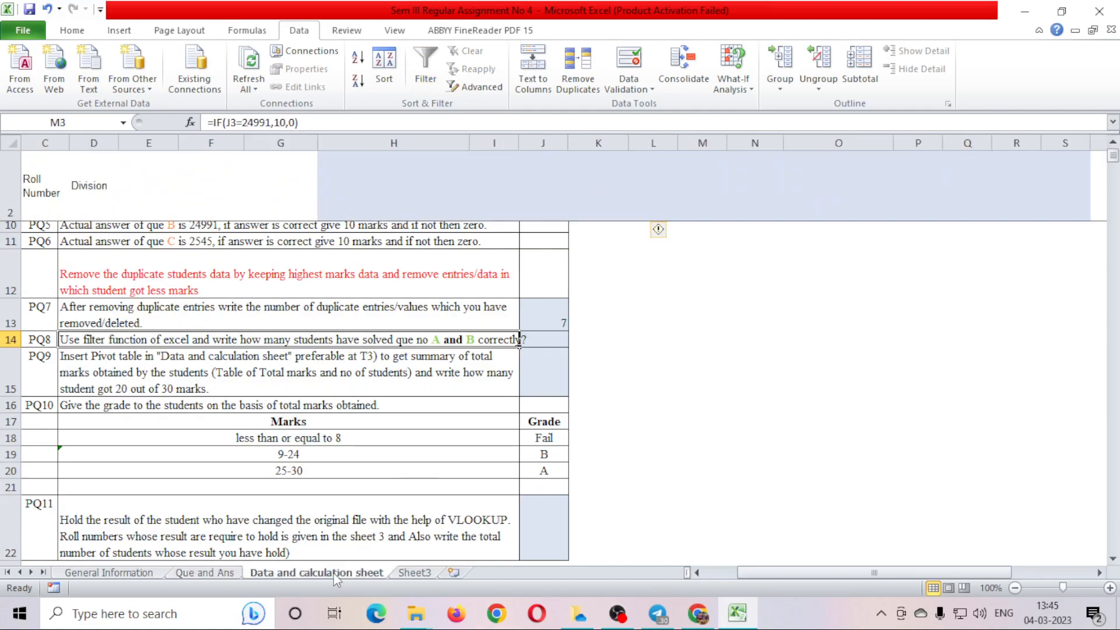
pyautogui.click(341, 574)
pyautogui.click(637, 211)
pyautogui.click(707, 210)
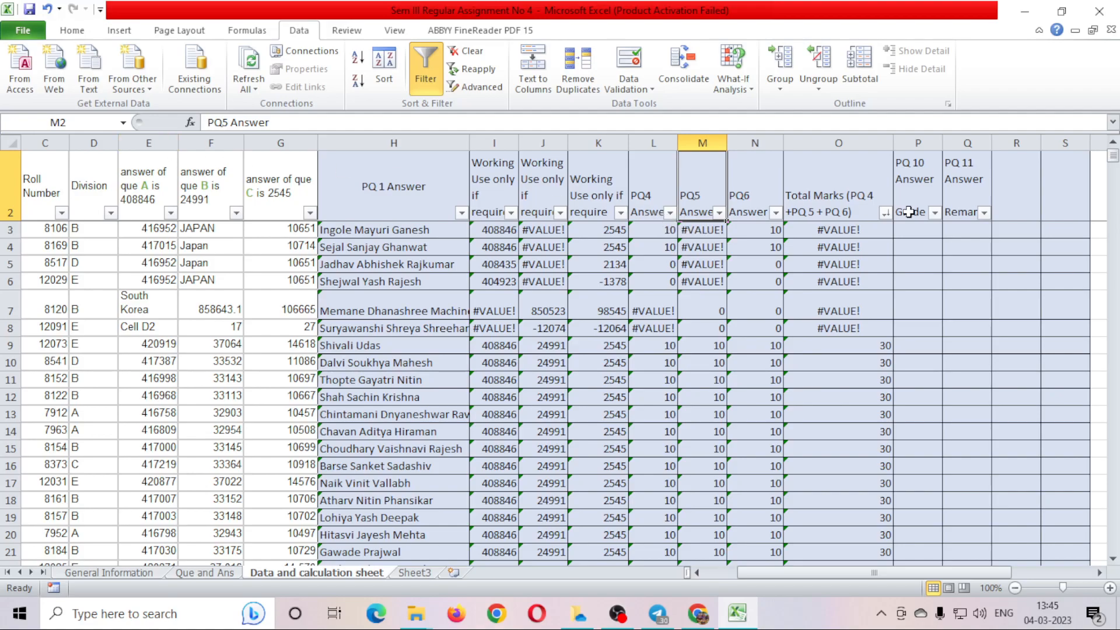
pyautogui.click(672, 200)
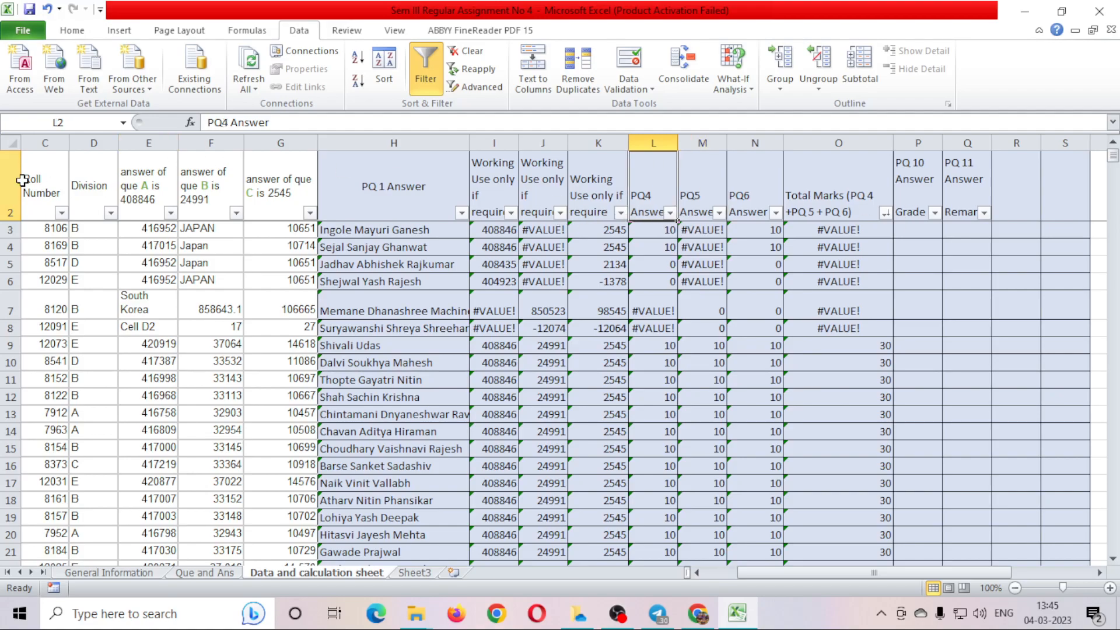
pyautogui.moveTo(815, 573); pyautogui.dragTo(663, 578)
# Turn the header-row filters off and back on from the Full Name header.
pyautogui.click(241, 178)
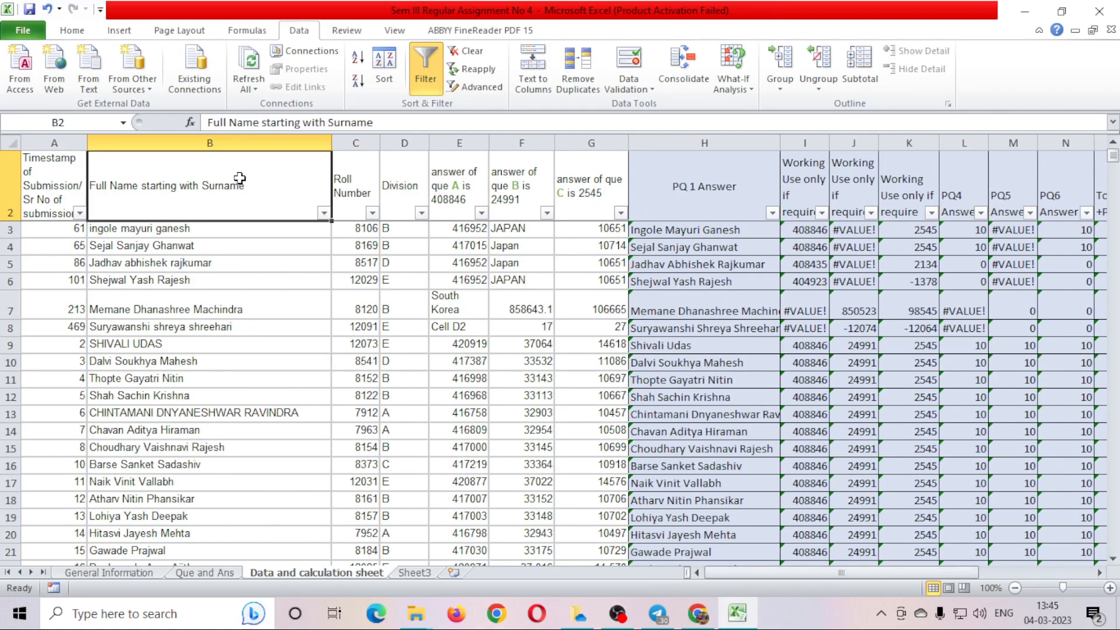
pyautogui.click(422, 86)
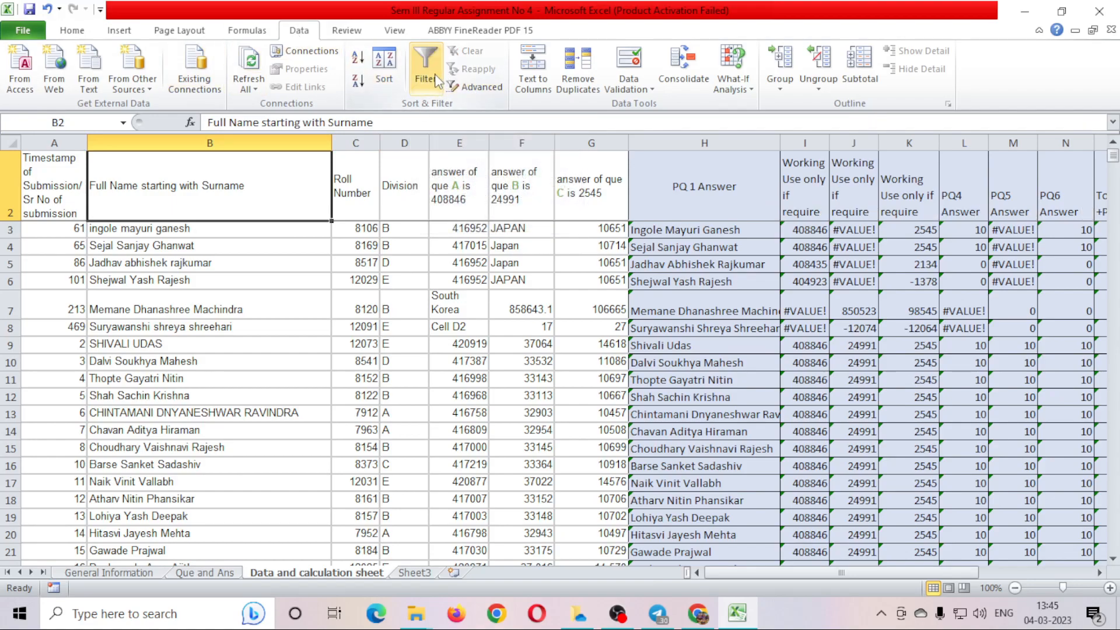
pyautogui.click(72, 30)
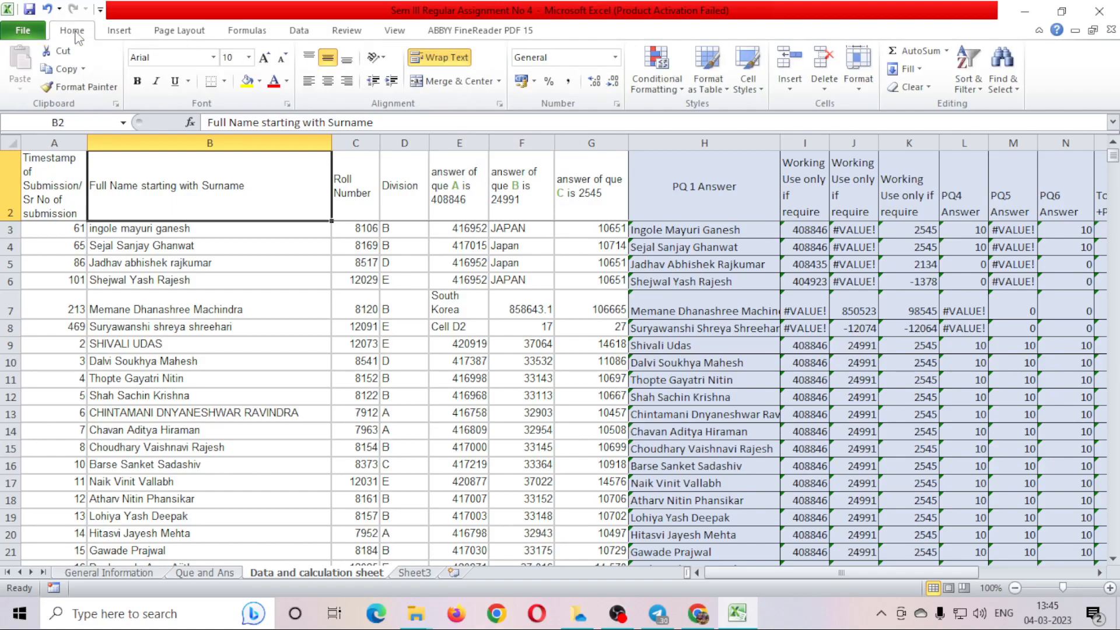
pyautogui.click(964, 85)
pyautogui.click(976, 164)
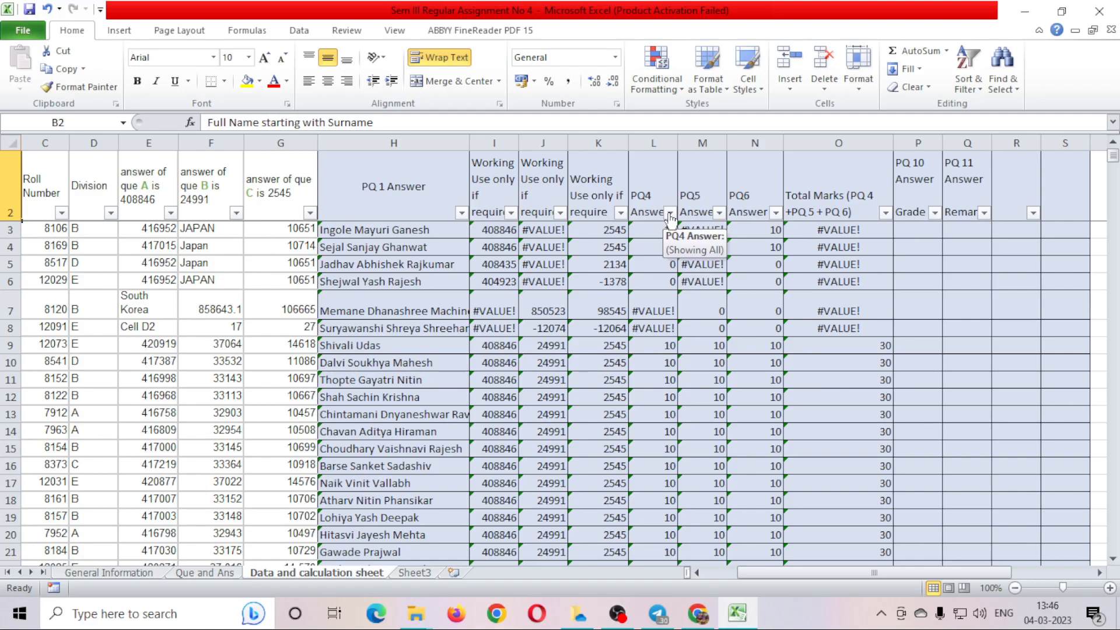
# Filter the PQ4 Answer column to show only 10, leaving 396 of 508 records visible.
pyautogui.click(670, 213)
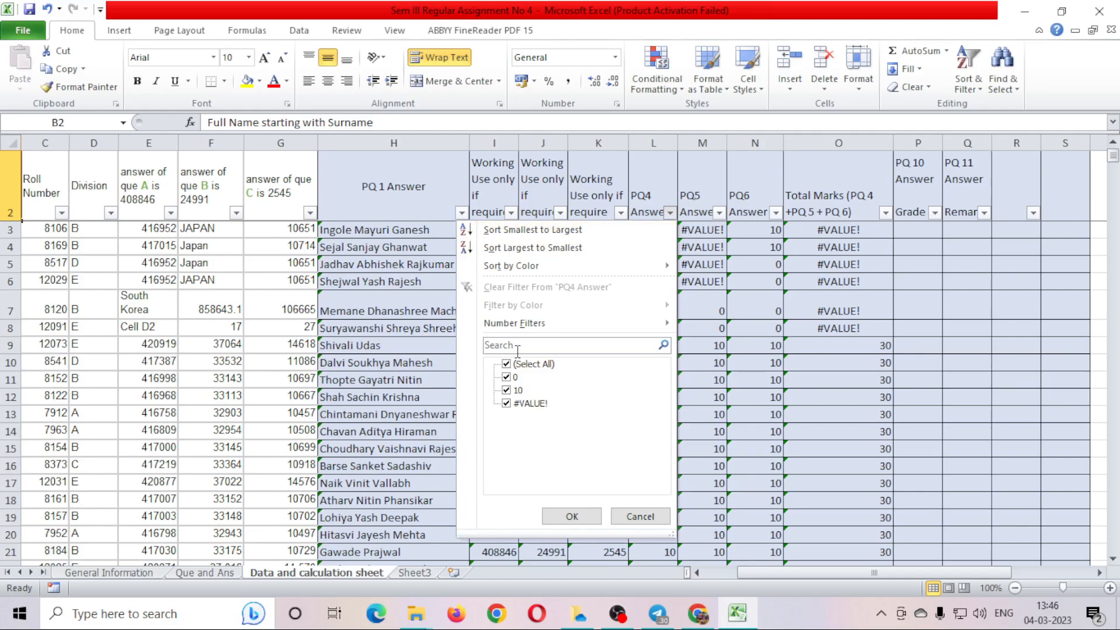
pyautogui.click(515, 366)
pyautogui.click(515, 390)
pyautogui.click(572, 517)
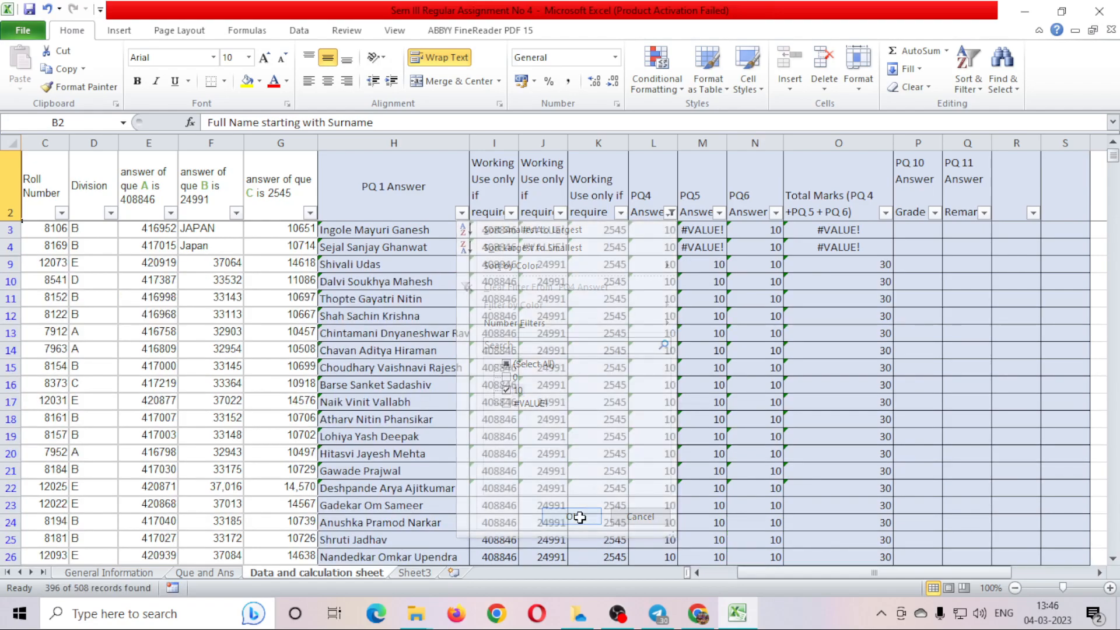
pyautogui.moveTo(651, 227); pyautogui.dragTo(643, 400)
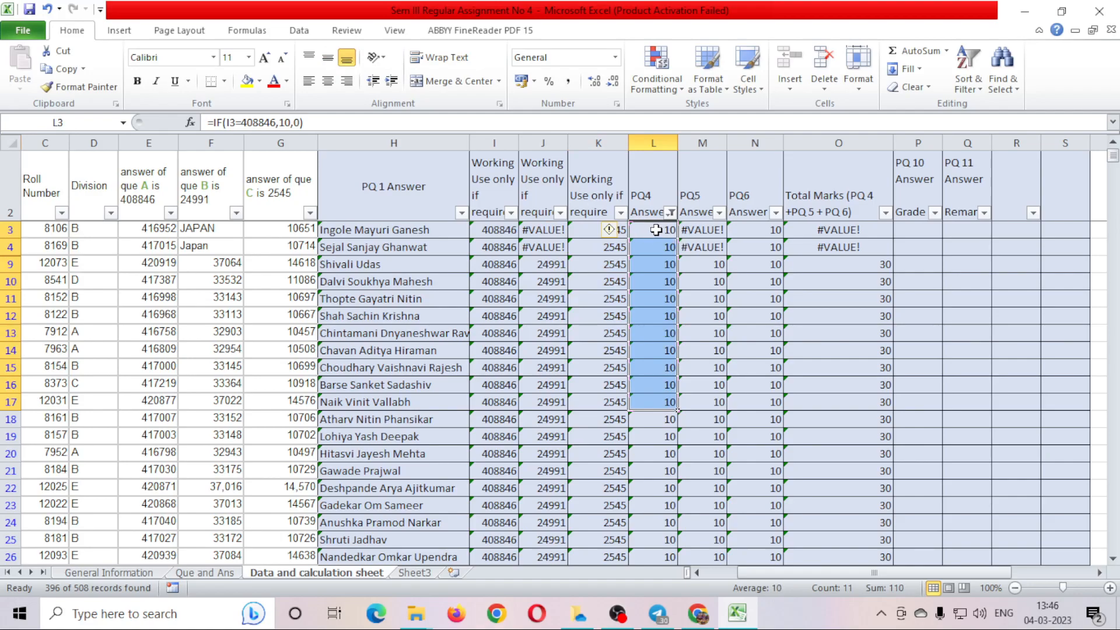
# Glance at Que and Ans, then return to the data sheet's PQ5 Answer header M2.
pyautogui.click(205, 574)
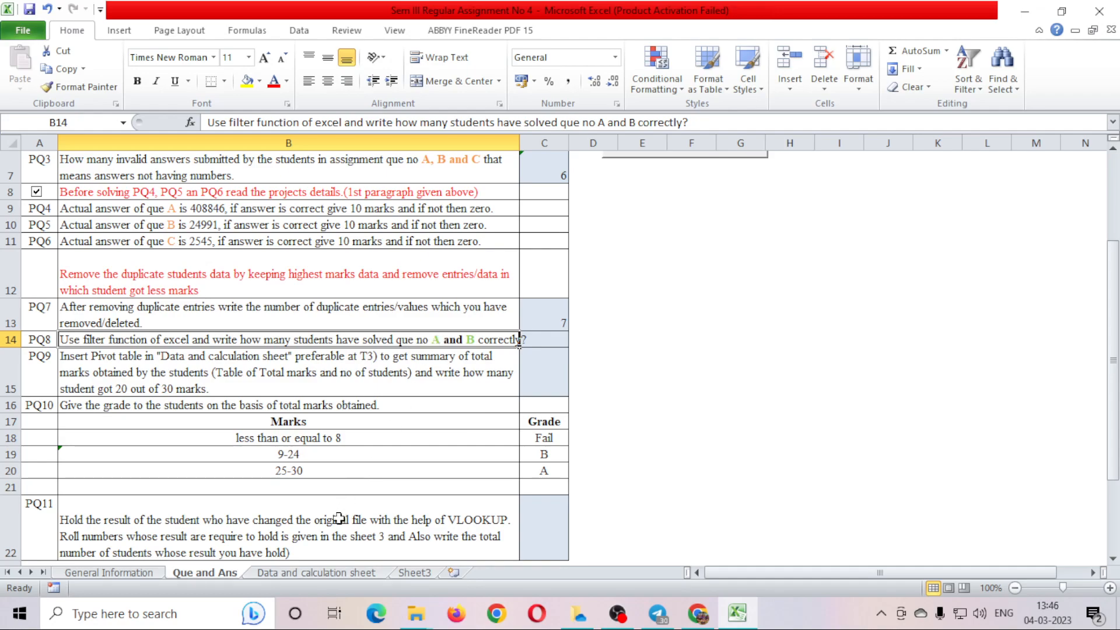
pyautogui.click(293, 575)
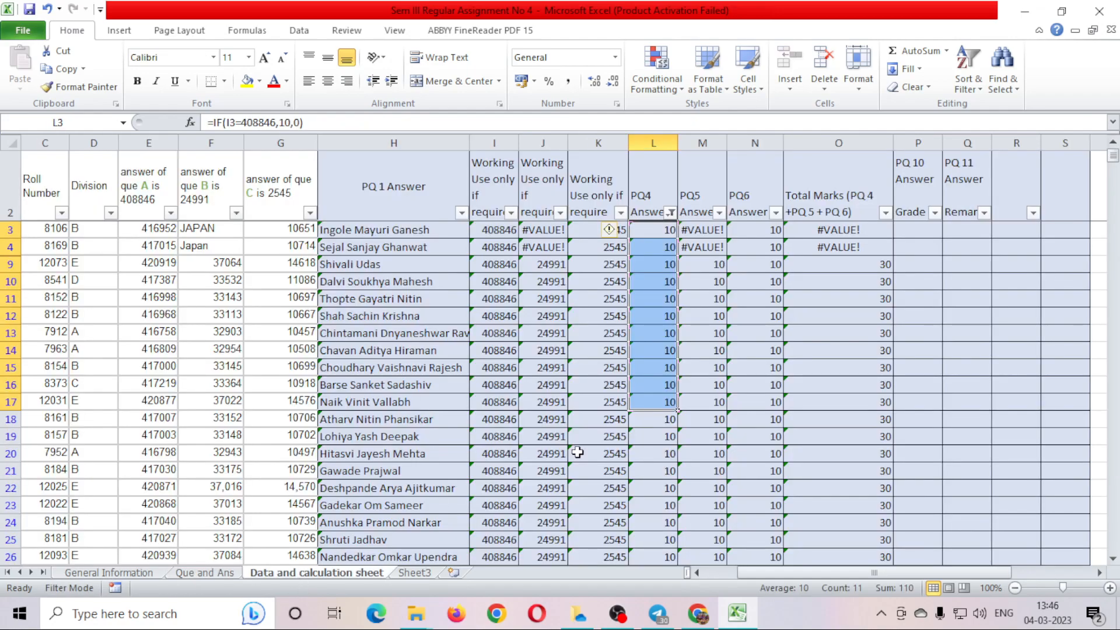
pyautogui.click(709, 280)
pyautogui.click(707, 202)
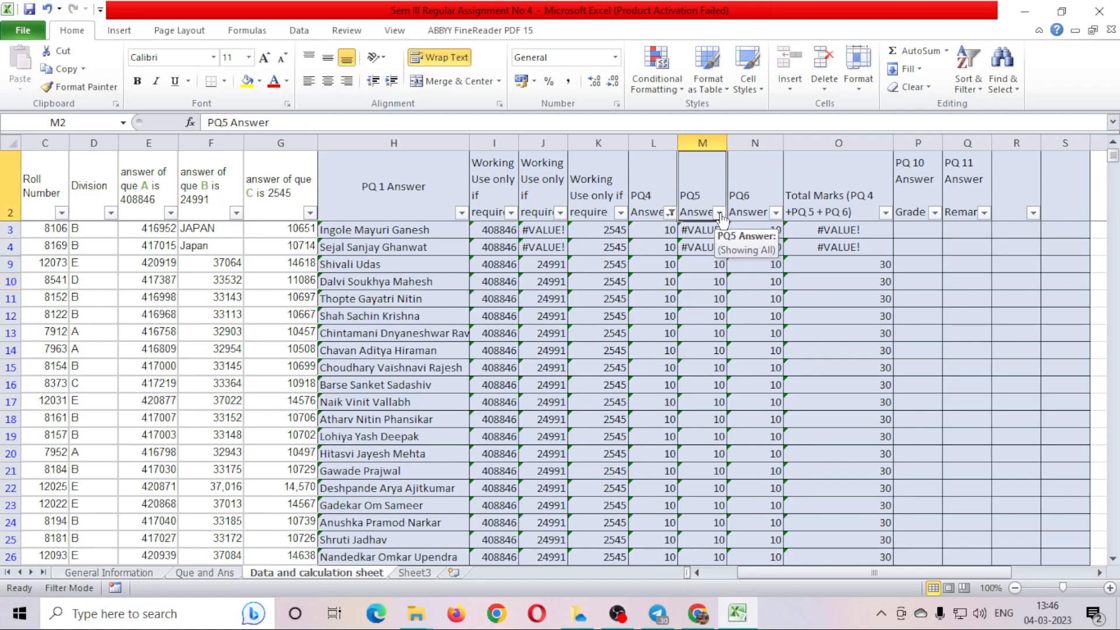
# Filter PQ5 Answer to only 10, narrowing the list to 370 of 508 records.
pyautogui.click(721, 213)
pyautogui.click(583, 365)
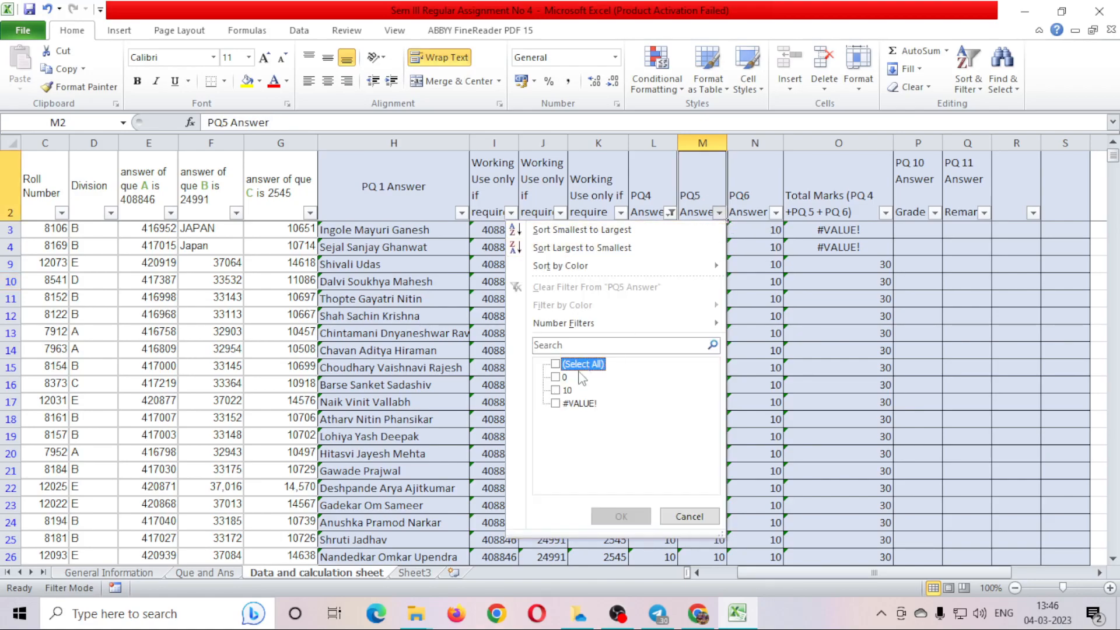
pyautogui.click(556, 391)
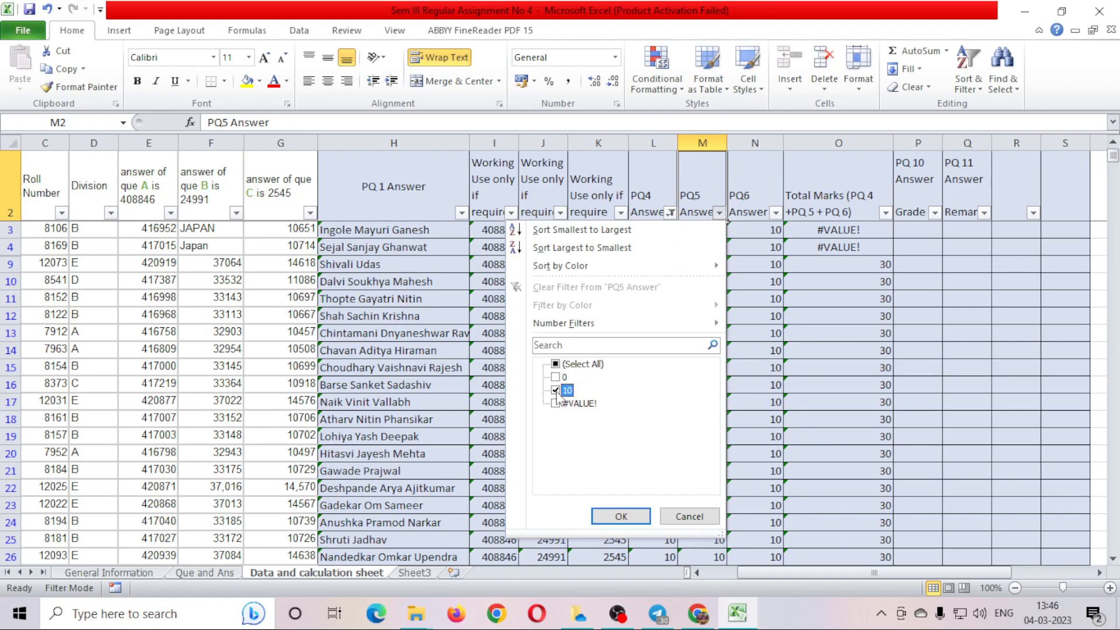
pyautogui.click(617, 517)
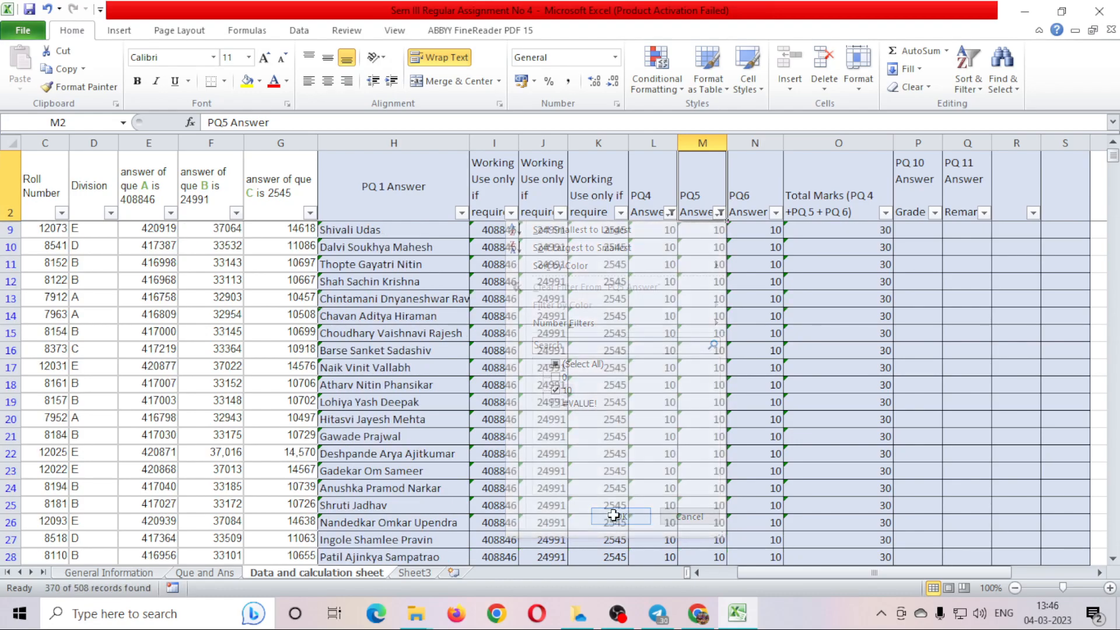
# Select the filtered PQ4 answers in column L from L9 to the bottom.
pyautogui.moveTo(649, 228); pyautogui.dragTo(669, 545)
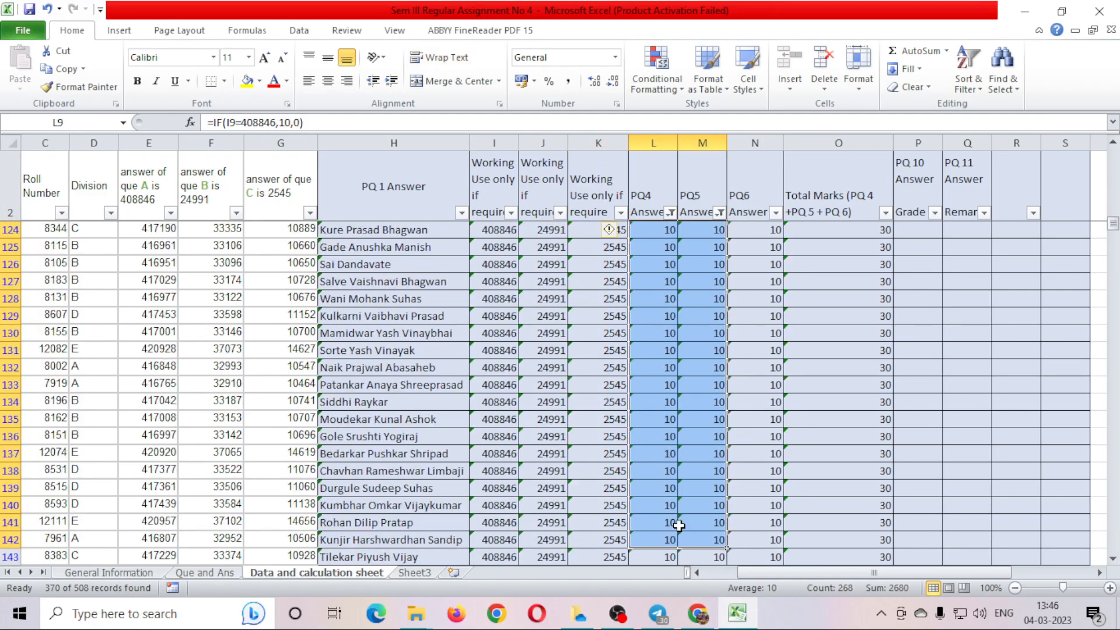
pyautogui.click(659, 474)
pyautogui.scroll(15, 650, 466)
pyautogui.scroll(20, 650, 467)
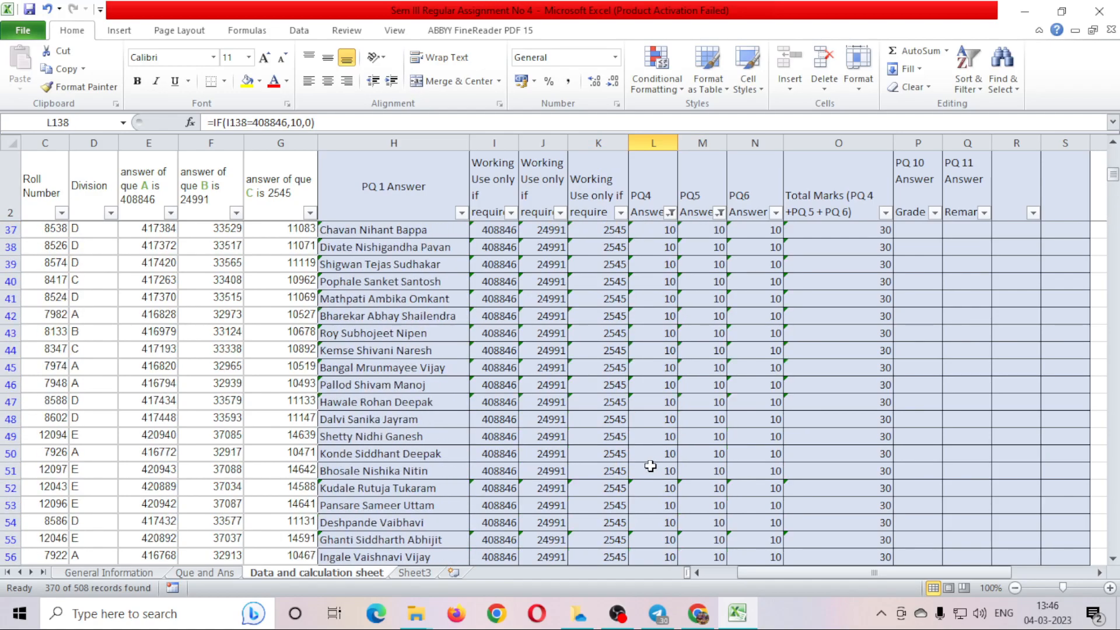
pyautogui.click(651, 234)
pyautogui.hotkey('ctrl', 'Up')
pyautogui.click(675, 232)
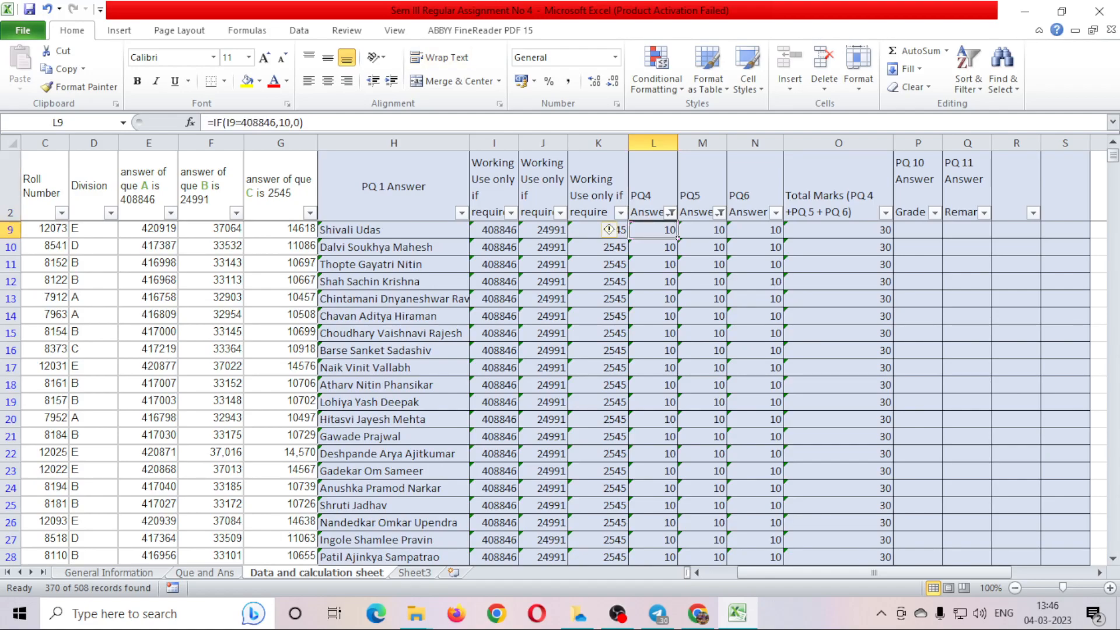
pyautogui.hotkey('ctrl', 'shift', 'Down')
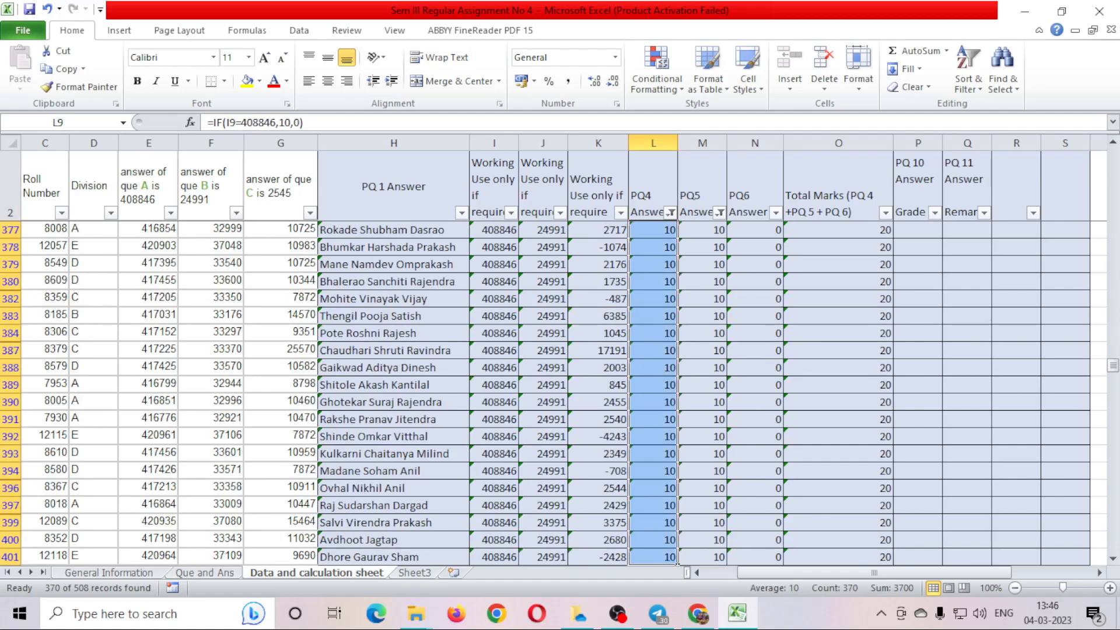
pyautogui.hotkey('ctrl', 'Up')
# Reselect column L from L9 to the last filtered row and check the status bar.
pyautogui.click(676, 234)
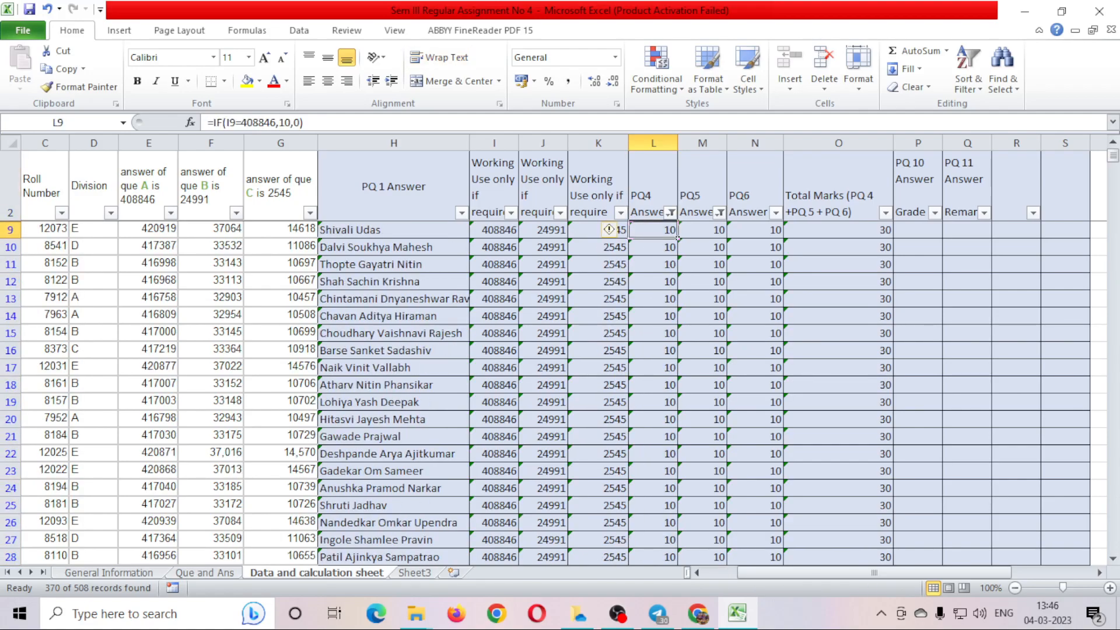
pyautogui.hotkey('ctrl', 'Up')
pyautogui.press('Up')
pyautogui.press('Down')
pyautogui.press('Down')
pyautogui.press('Up')
pyautogui.press('Up')
pyautogui.press('Down')
pyautogui.press('Down')
pyautogui.hotkey('shift', 'Down')
pyautogui.hotkey('shift', 'Down')
pyautogui.hotkey('shift', 'Down')
pyautogui.hotkey('shift', 'Down')
pyautogui.hotkey('shift', 'Down')
pyautogui.hotkey('shift', 'Down')
pyautogui.hotkey('shift', 'Down')
pyautogui.hotkey('shift', 'Down')
pyautogui.hotkey('shift', 'Down')
pyautogui.hotkey('shift', 'Down')
pyautogui.hotkey('shift', 'Down')
pyautogui.hotkey('shift', 'Down')
pyautogui.hotkey('shift', 'Down')
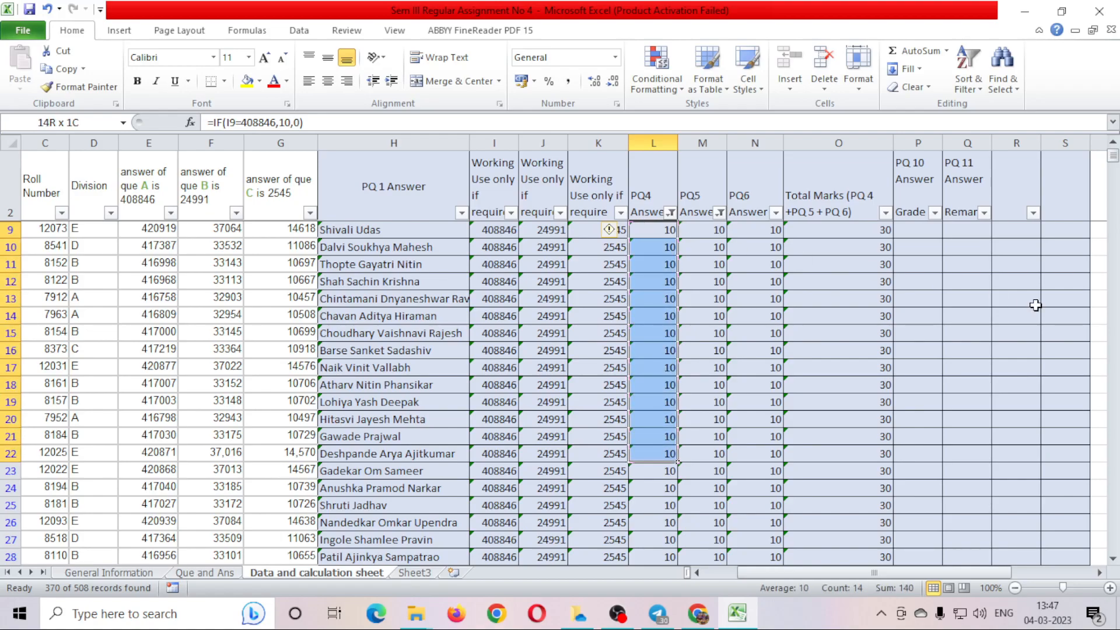
pyautogui.hotkey('ctrl', 'shift', 'Down')
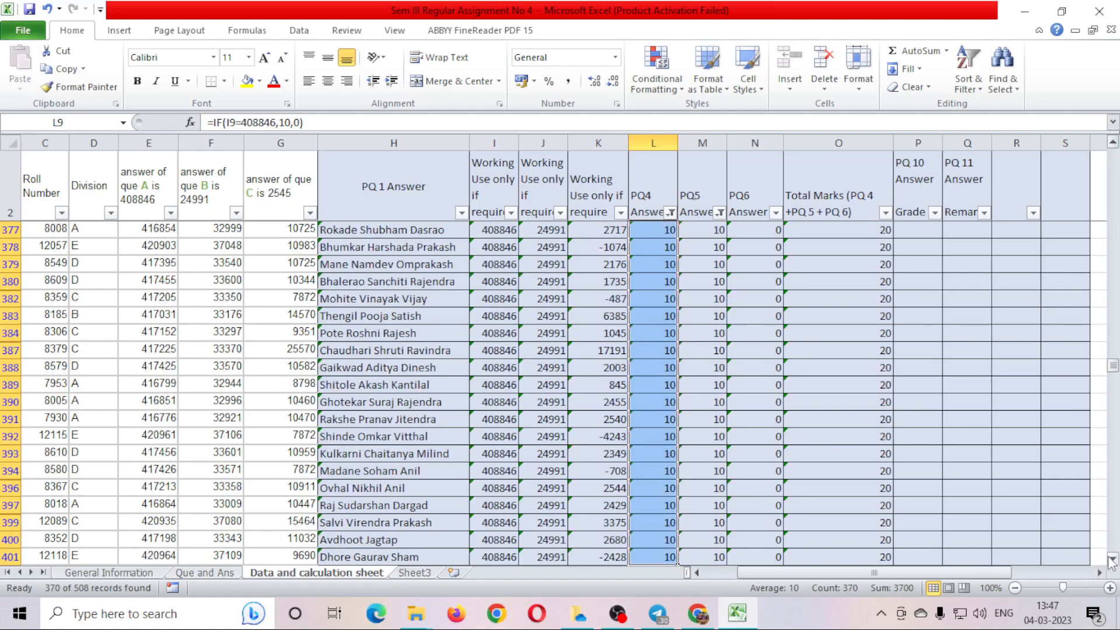
pyautogui.click(1113, 559)
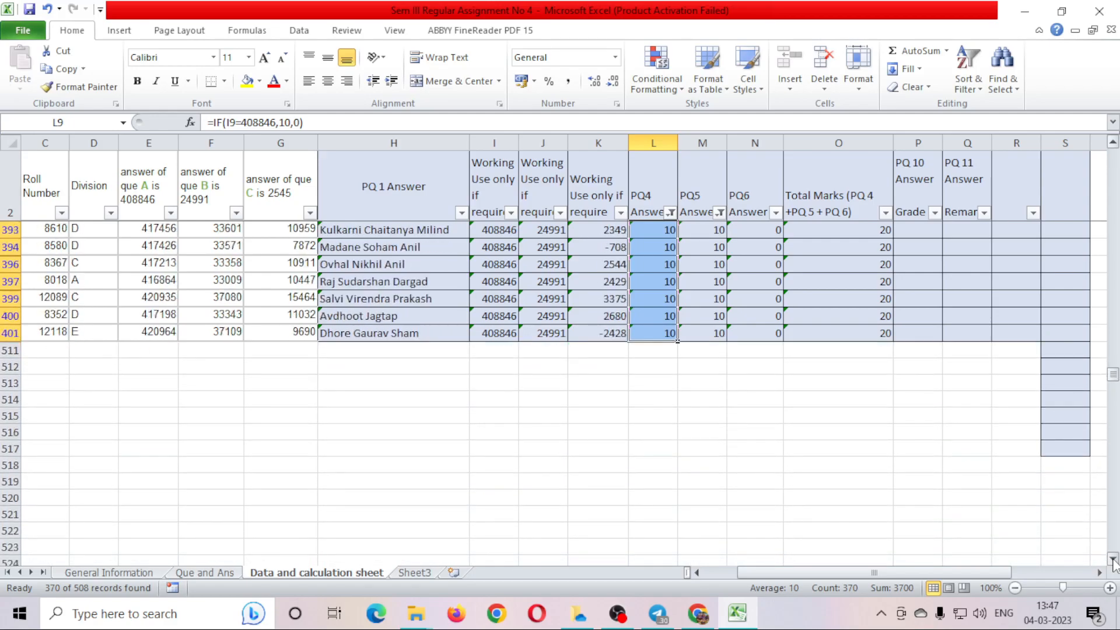
pyautogui.click(1113, 142)
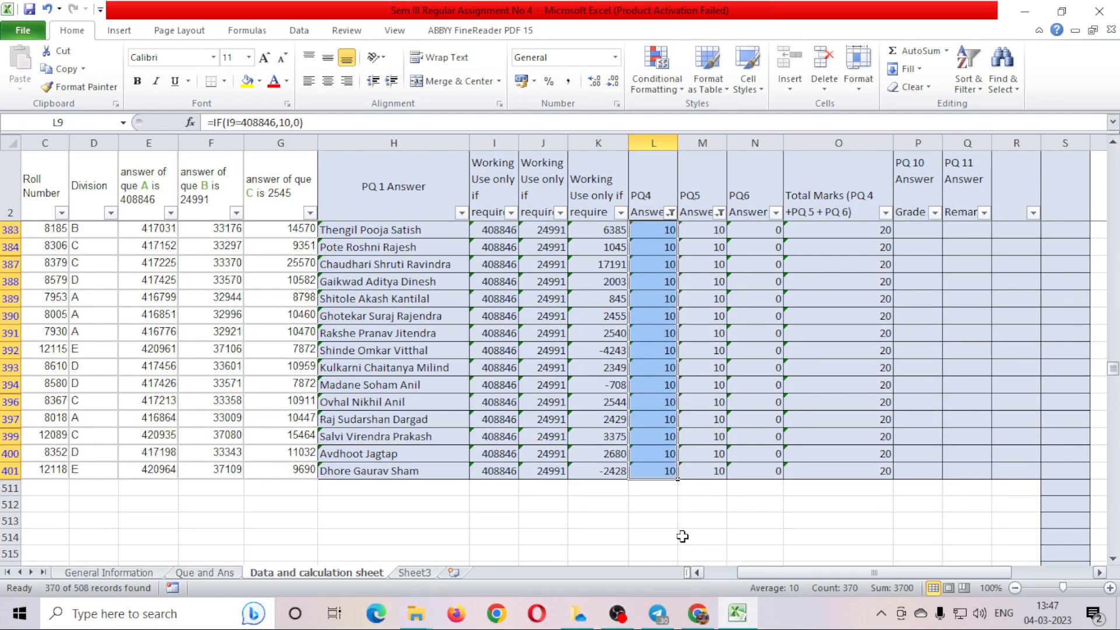
pyautogui.scroll(-3, 665, 529)
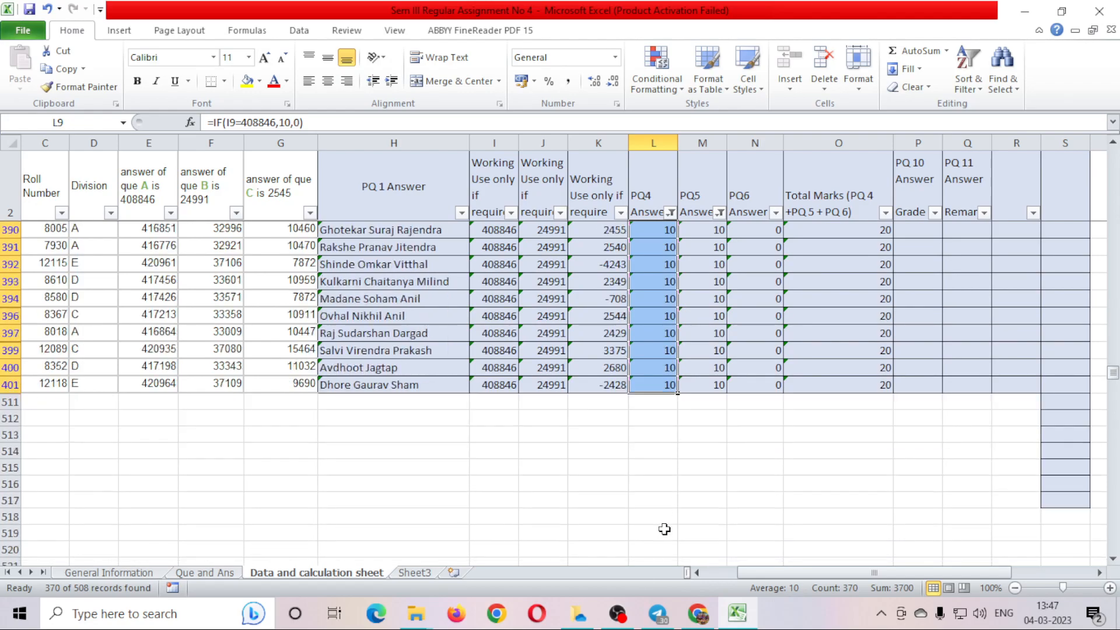
pyautogui.scroll(20, 658, 475)
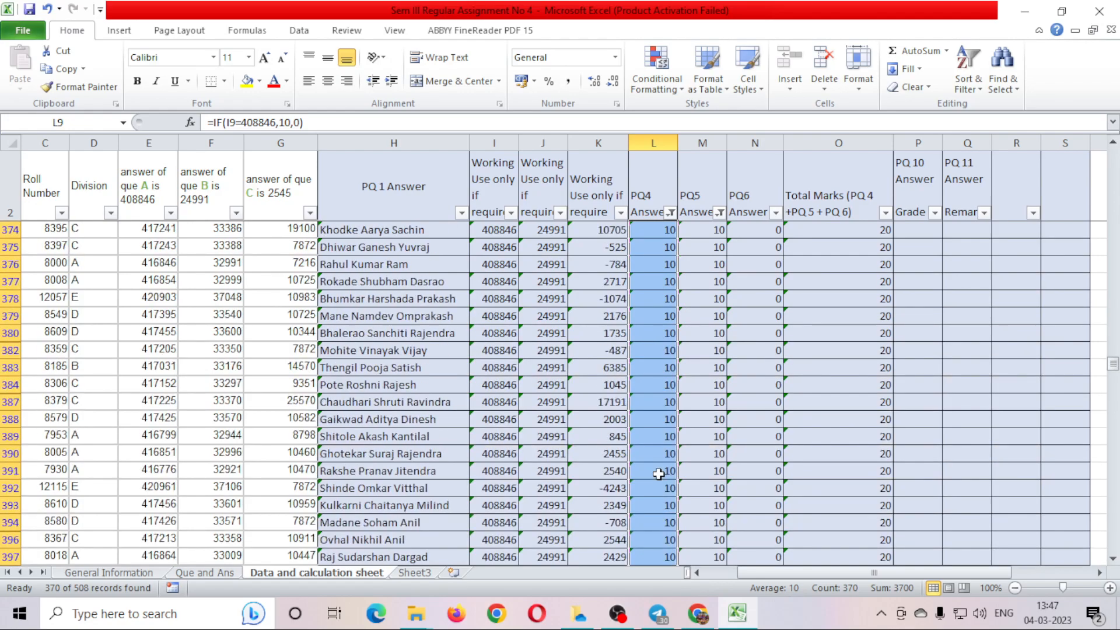
pyautogui.scroll(20, 659, 474)
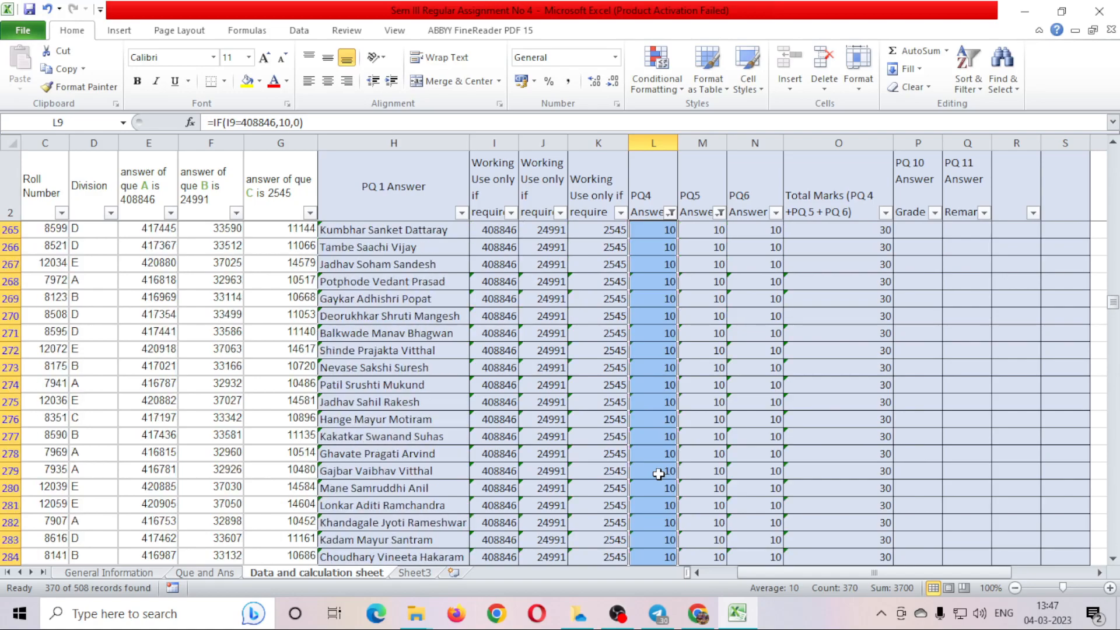
pyautogui.moveTo(843, 579); pyautogui.dragTo(747, 579)
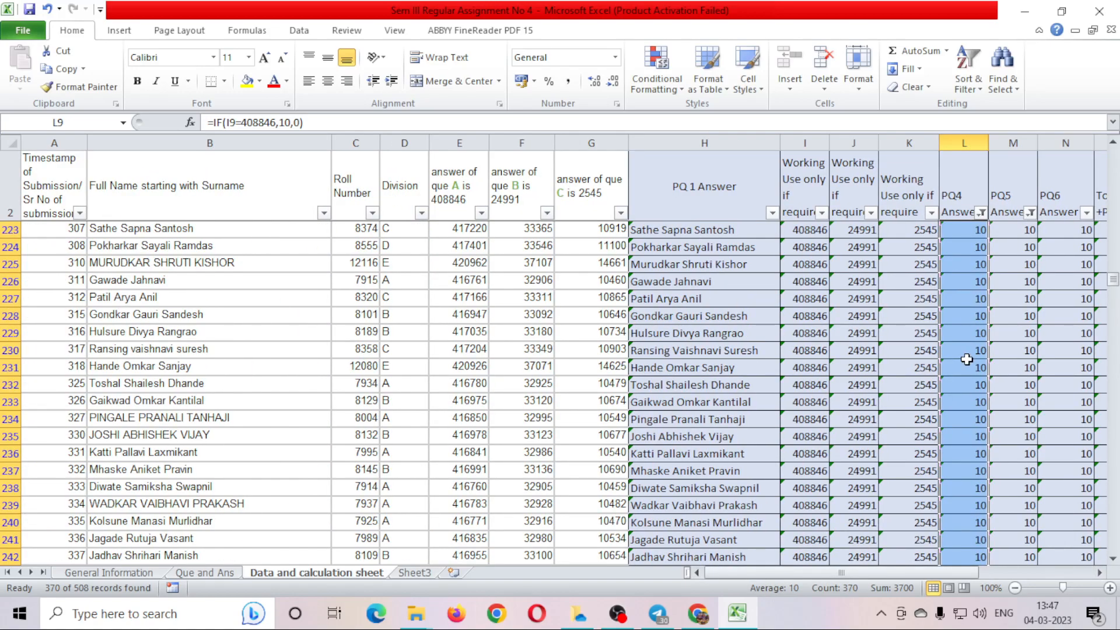
# Select the filtered student names from B9 down, reading Count: 370 in the status bar.
pyautogui.click(235, 237)
pyautogui.scroll(8, 470, 360)
pyautogui.scroll(20, 471, 360)
pyautogui.scroll(20, 384, 320)
pyautogui.click(232, 227)
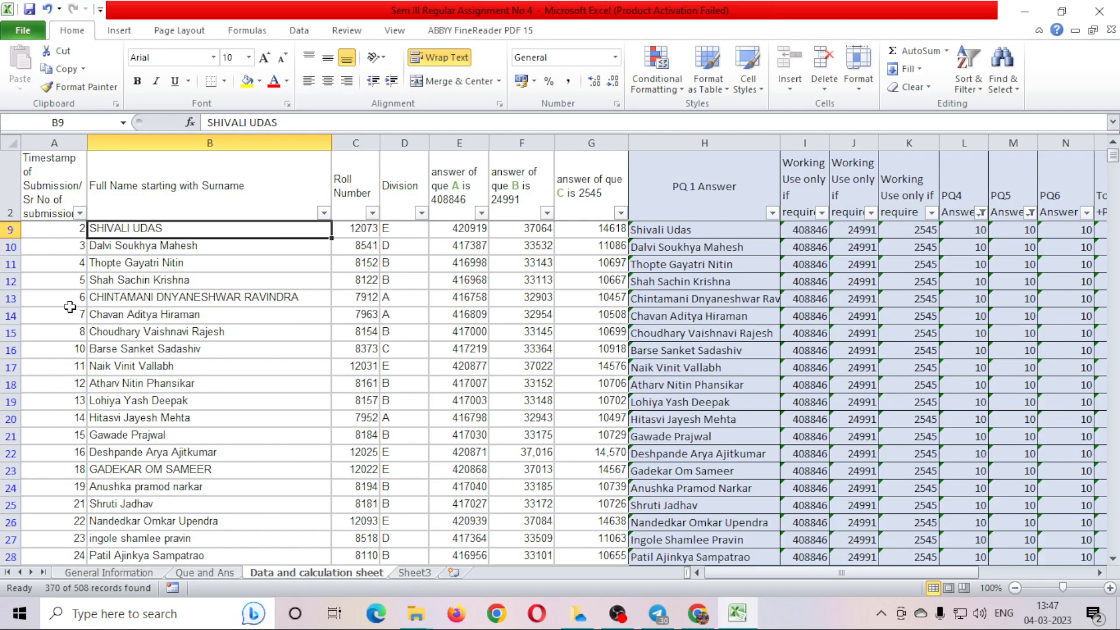
pyautogui.moveTo(156, 228); pyautogui.dragTo(239, 538)
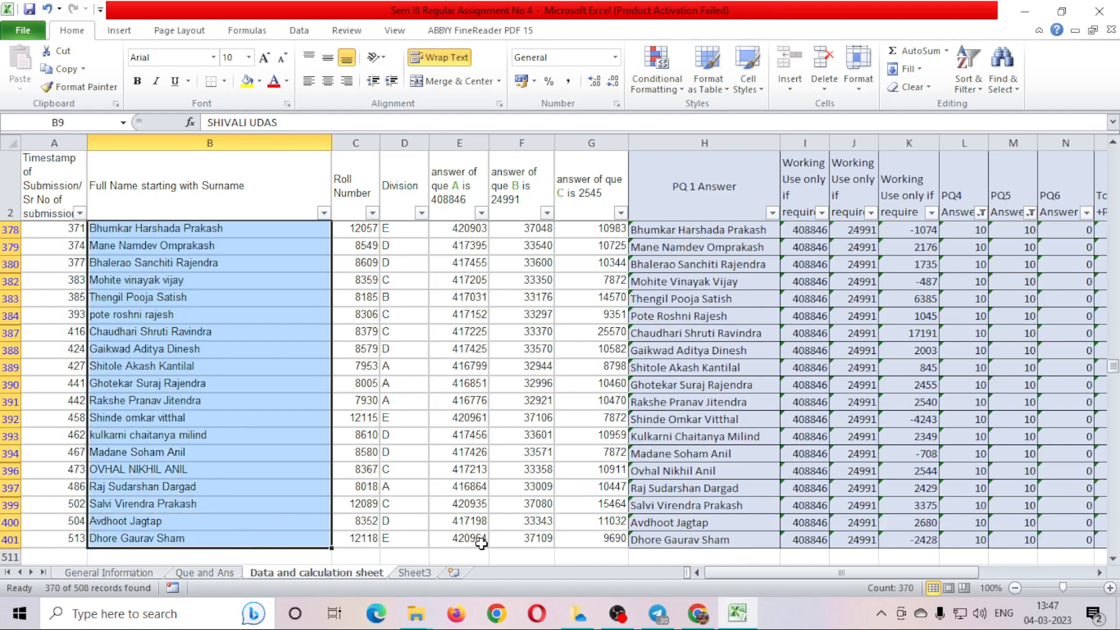
pyautogui.scroll(-2, 305, 428)
pyautogui.scroll(5, 315, 405)
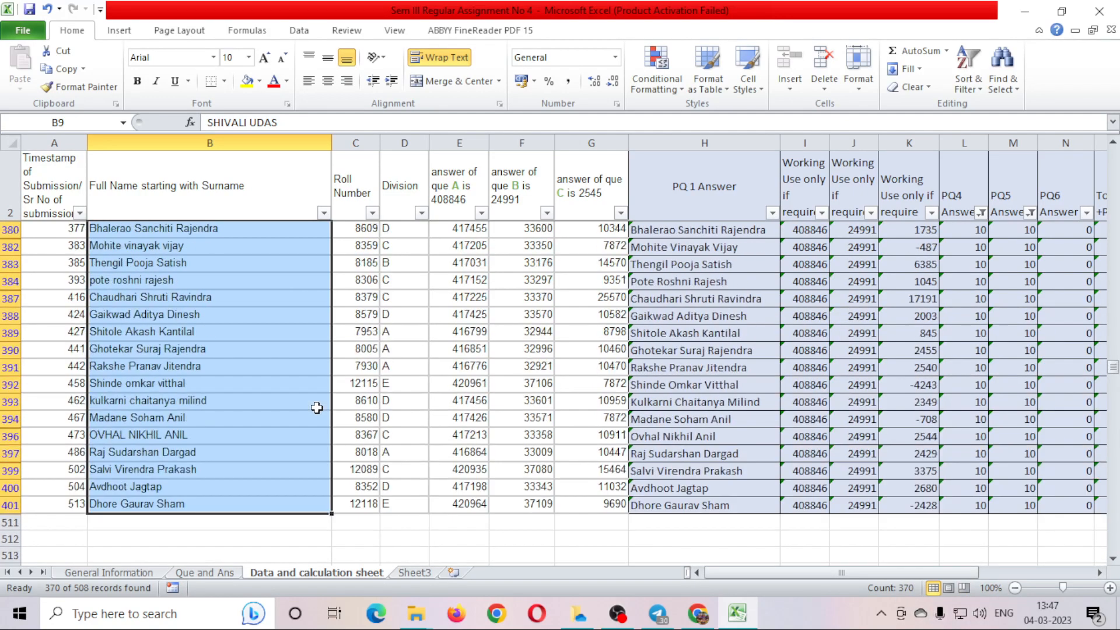
pyautogui.scroll(-4, 315, 405)
pyautogui.scroll(-6, 544, 412)
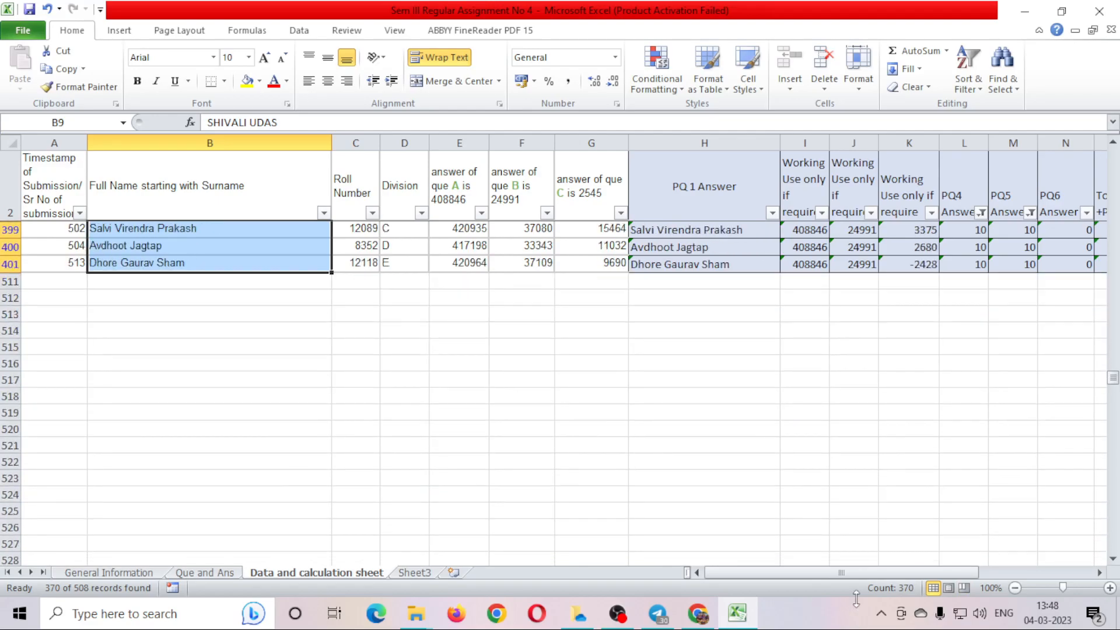
pyautogui.scroll(10, 208, 293)
pyautogui.scroll(20, 446, 371)
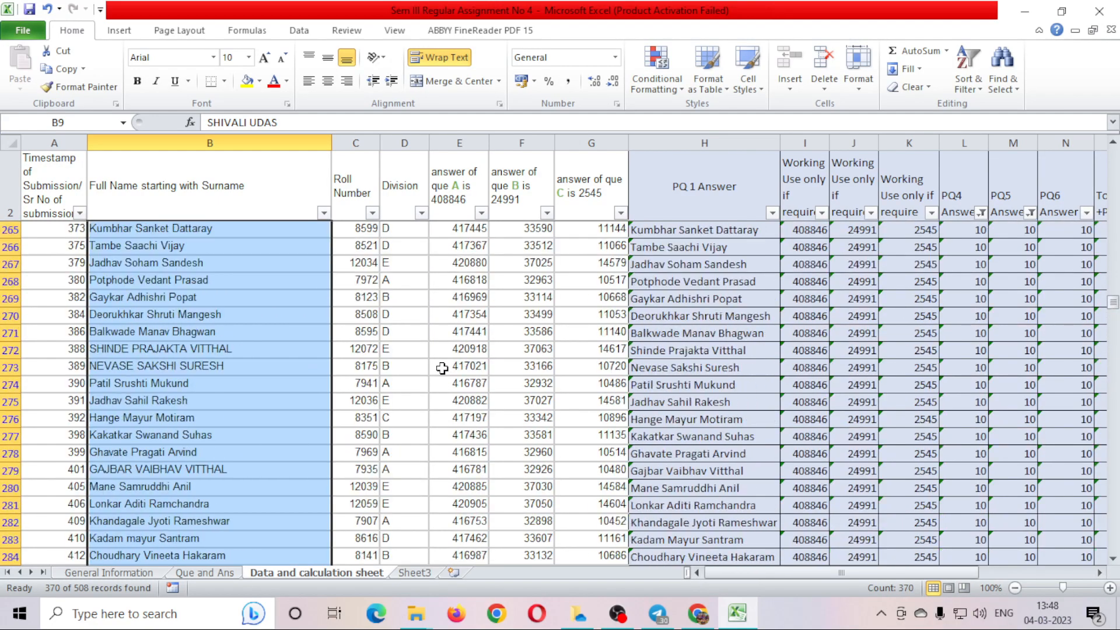
# Enter 370 in cell C14 of Que and Ans as the PQ8 answer, then go back to the data sheet.
pyautogui.click(221, 573)
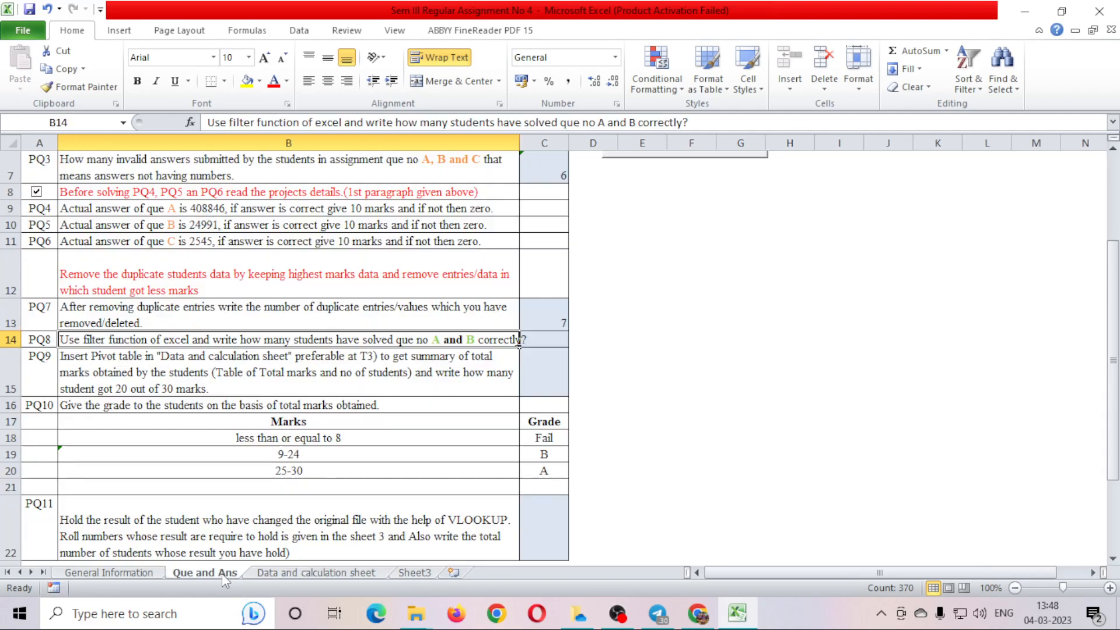
pyautogui.click(542, 338)
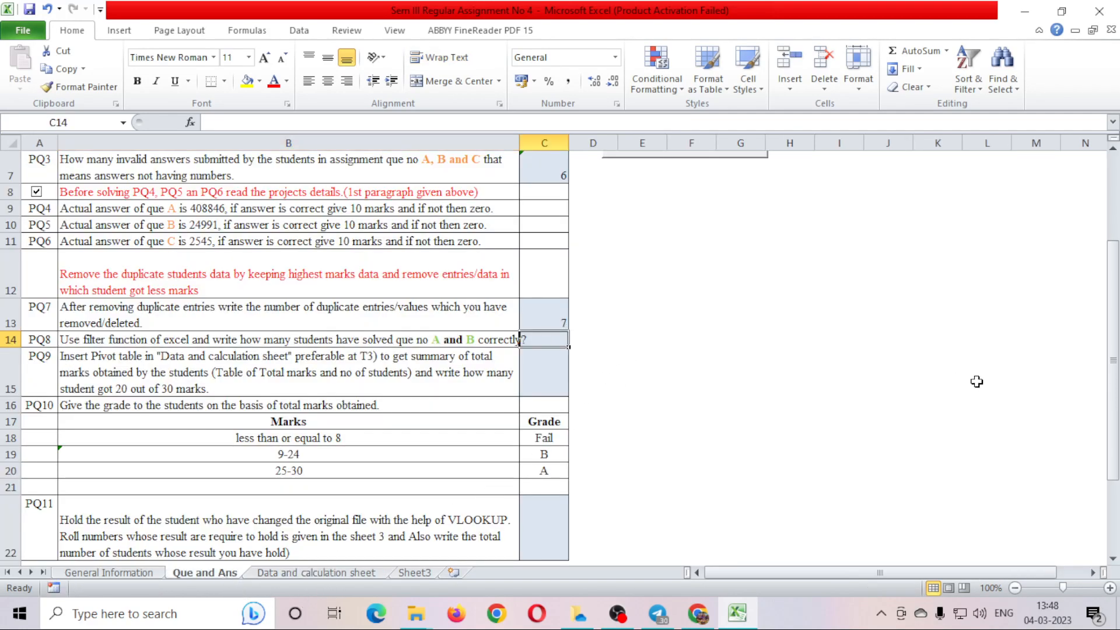
pyautogui.write('370')
pyautogui.press('Return')
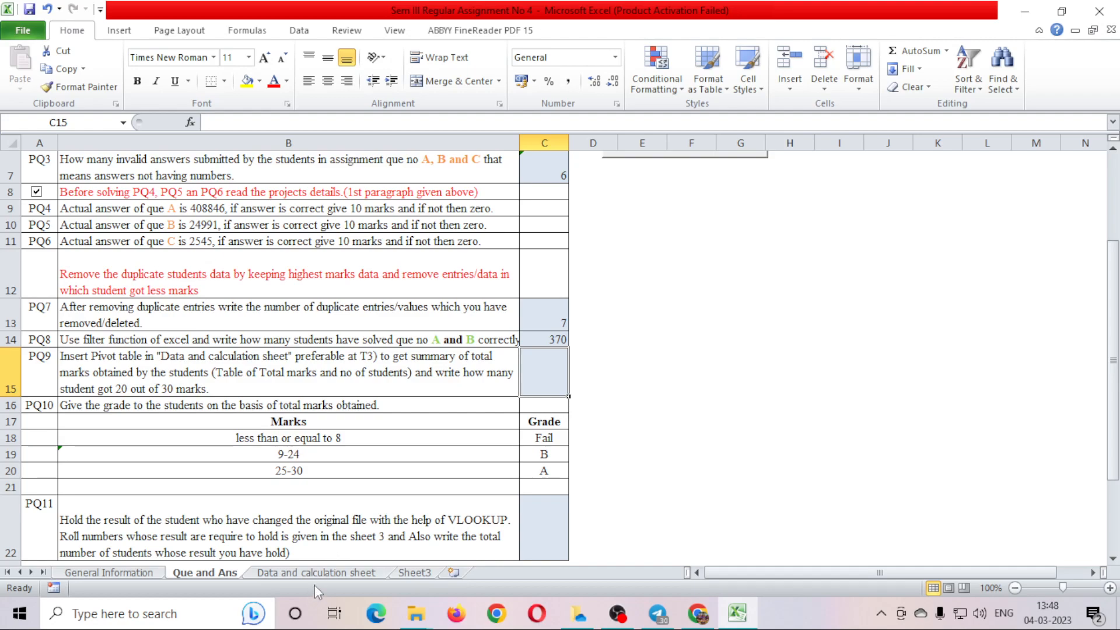
pyautogui.click(325, 574)
# Turn off filtering on the student data so all 508 records show again.
pyautogui.click(262, 349)
pyautogui.click(402, 331)
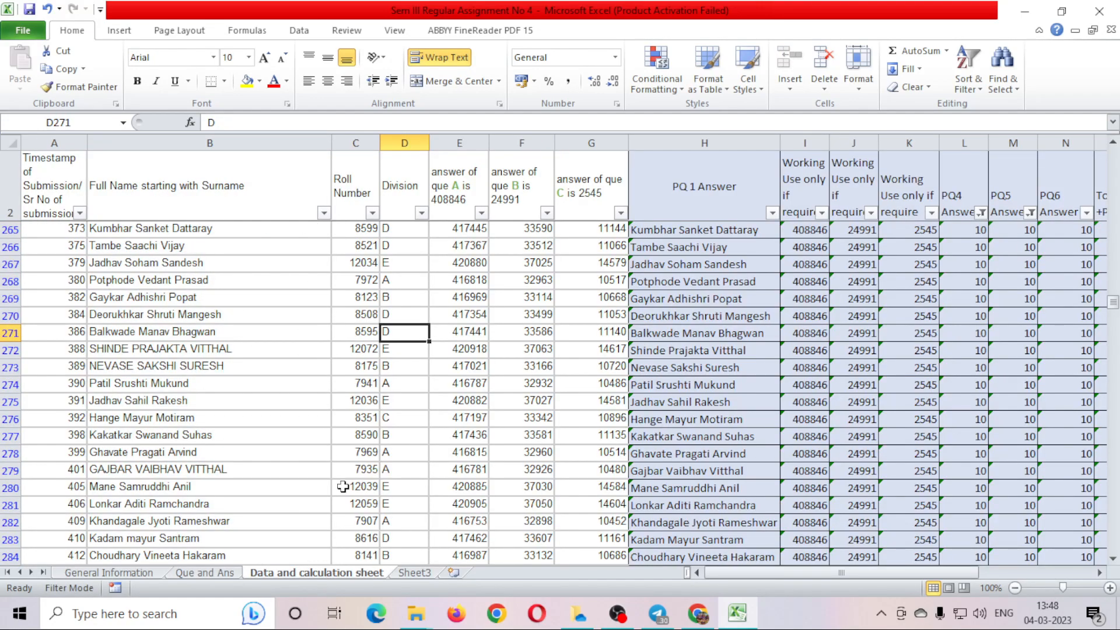
pyautogui.click(390, 199)
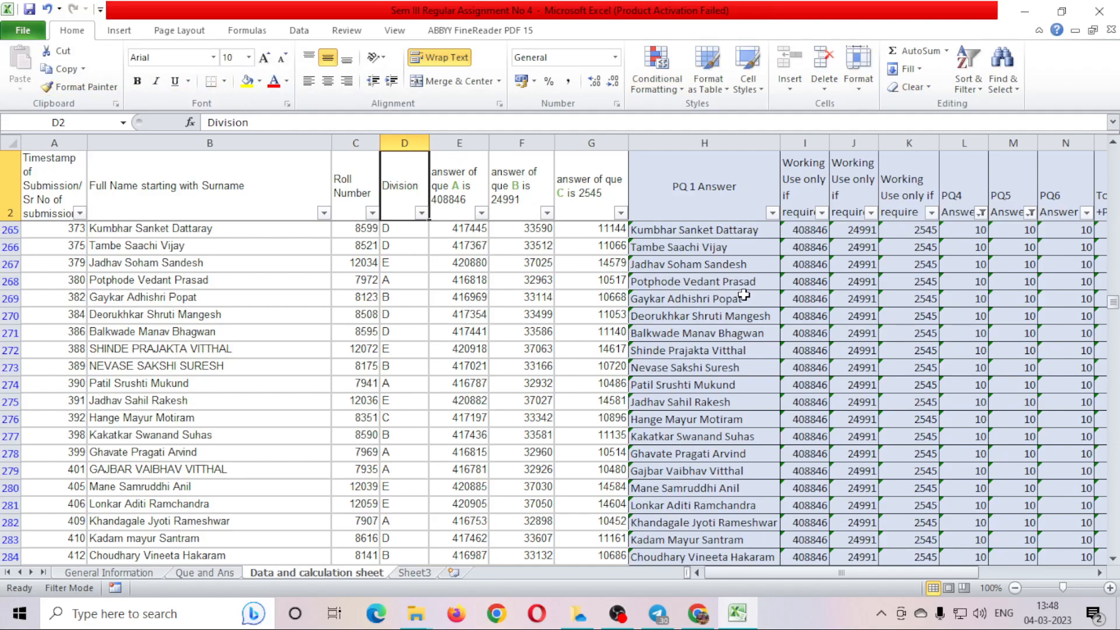
pyautogui.click(206, 573)
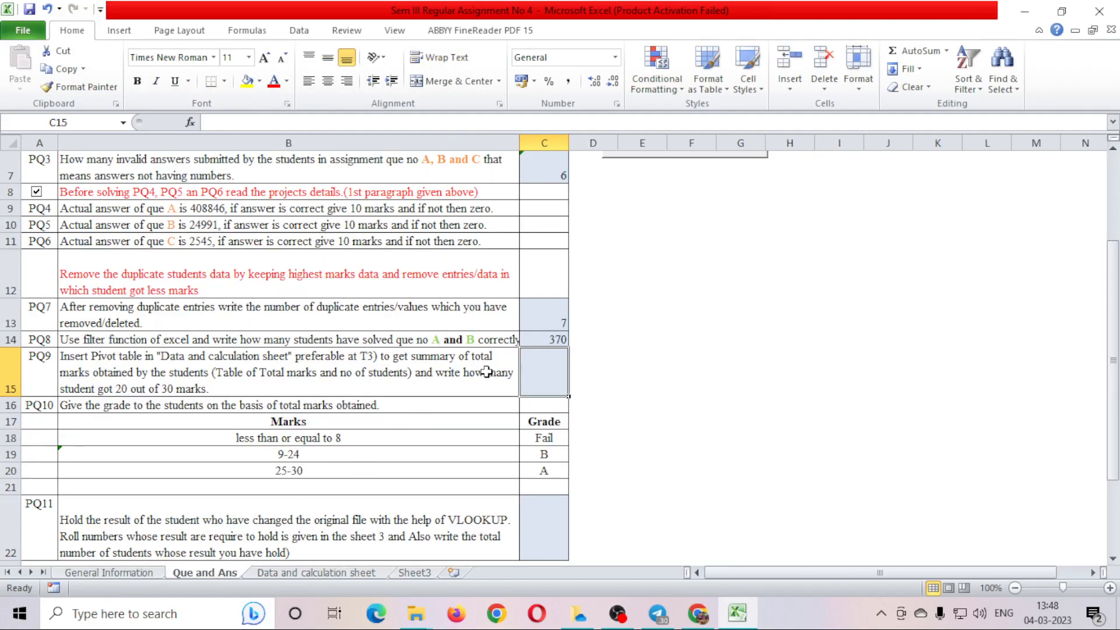
pyautogui.click(315, 573)
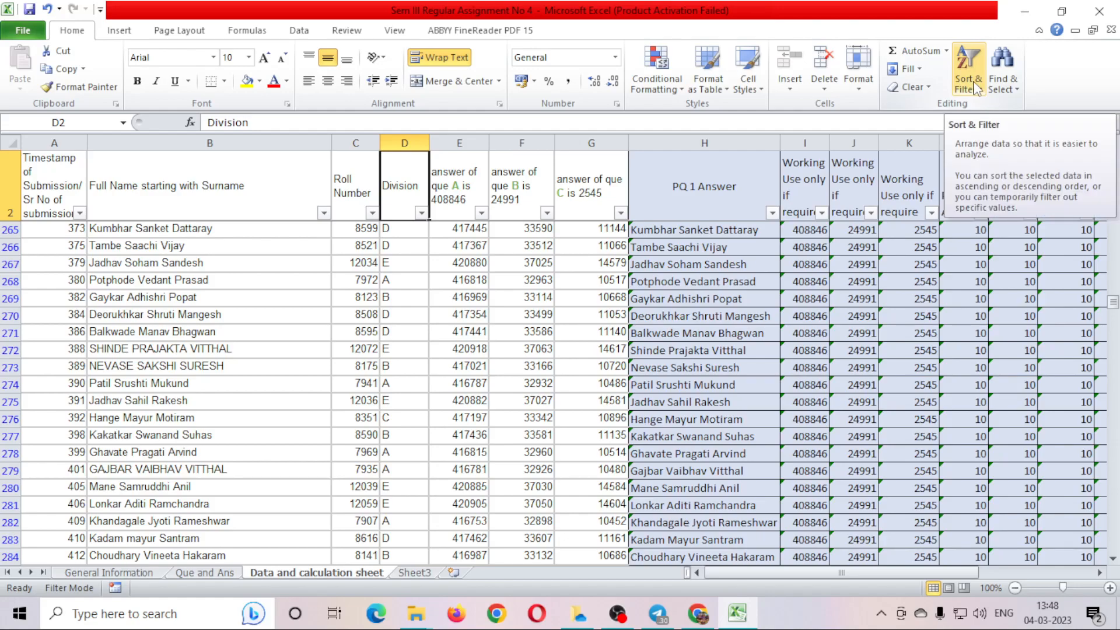
pyautogui.click(299, 29)
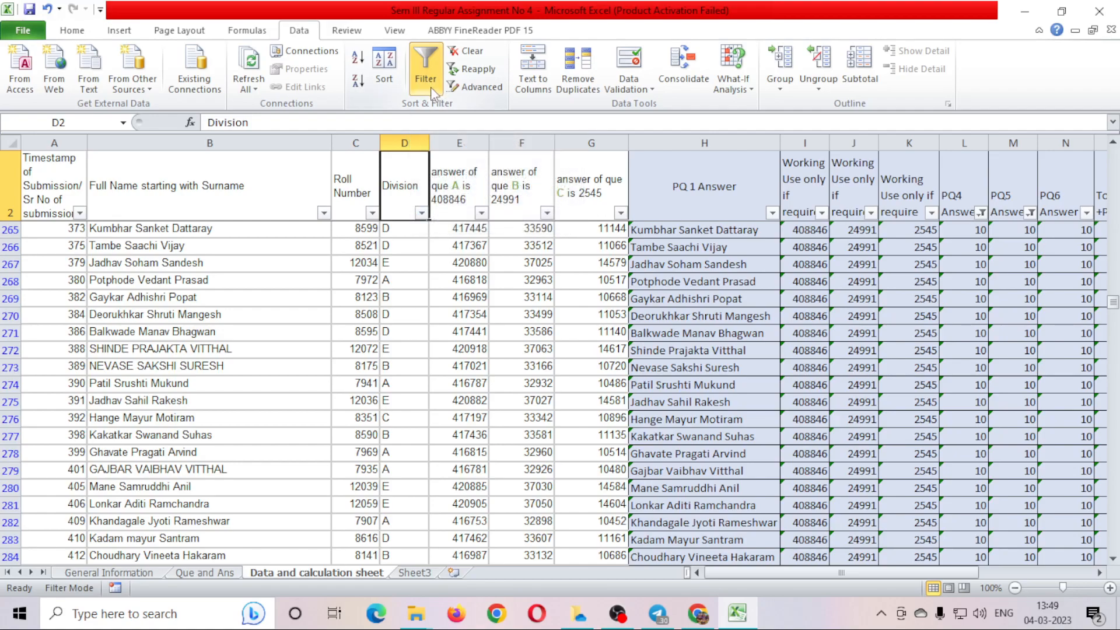
pyautogui.click(426, 69)
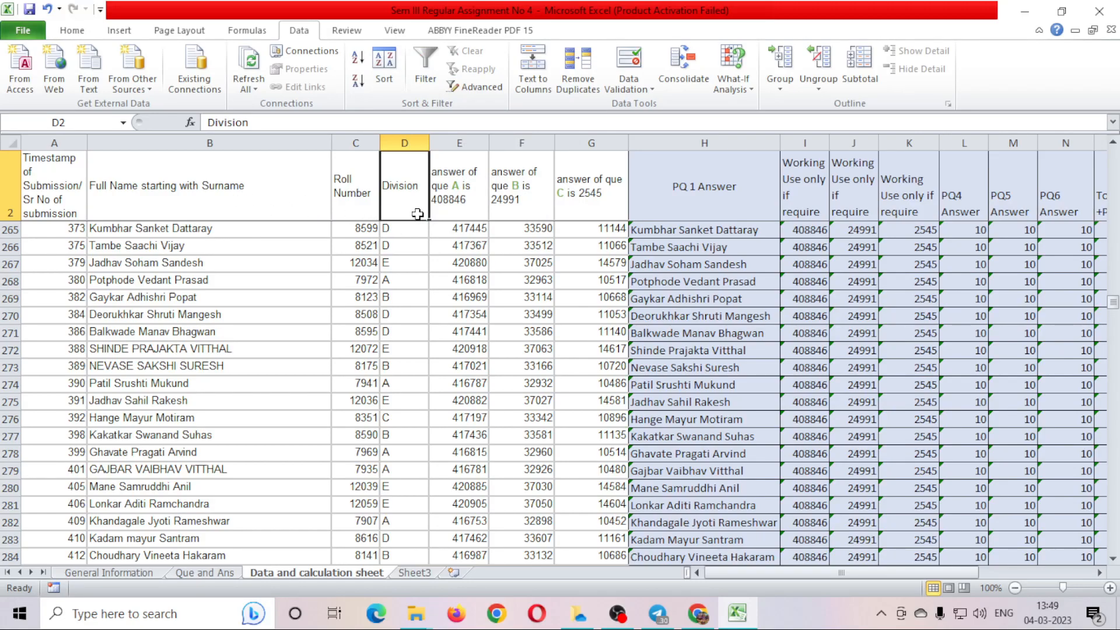
# Confirm in Home > Sort & Filter that no filter remains on the data.
pyautogui.scroll(6, 407, 230)
pyautogui.click(403, 244)
pyautogui.scroll(7, 403, 244)
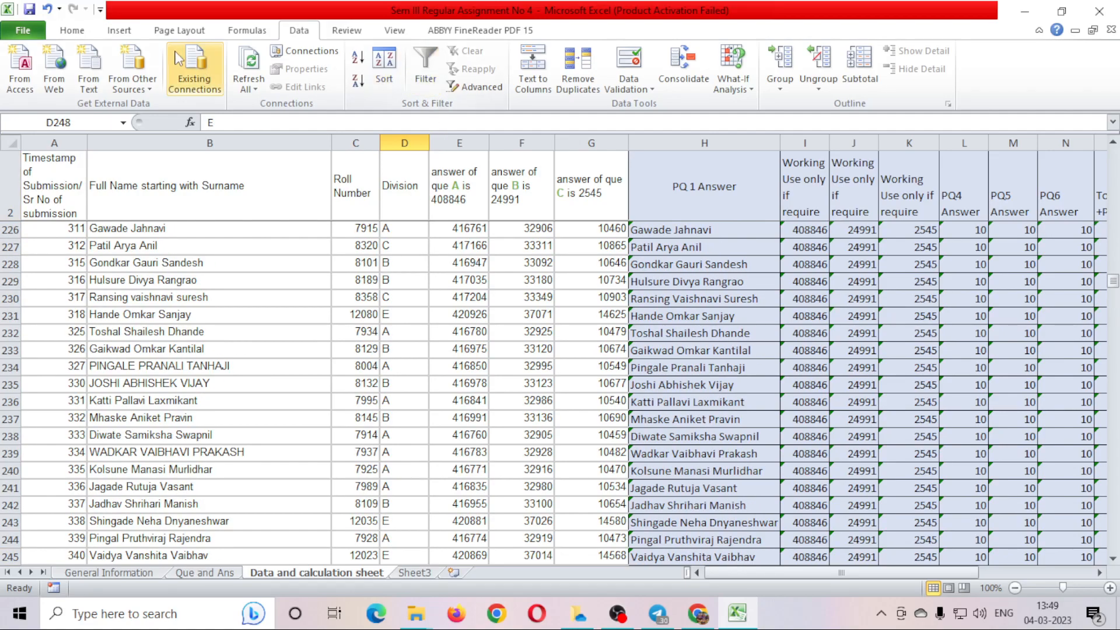
pyautogui.click(72, 30)
pyautogui.click(969, 70)
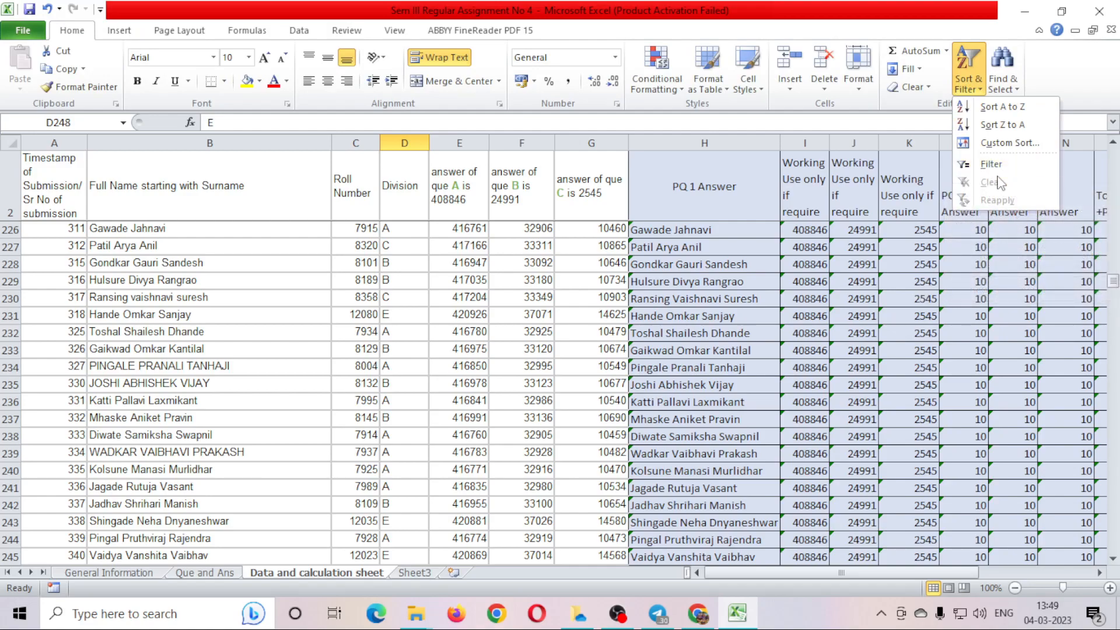
pyautogui.press('Escape')
# Move back up to the Division and Full Name headings at the top of the data.
pyautogui.click(409, 299)
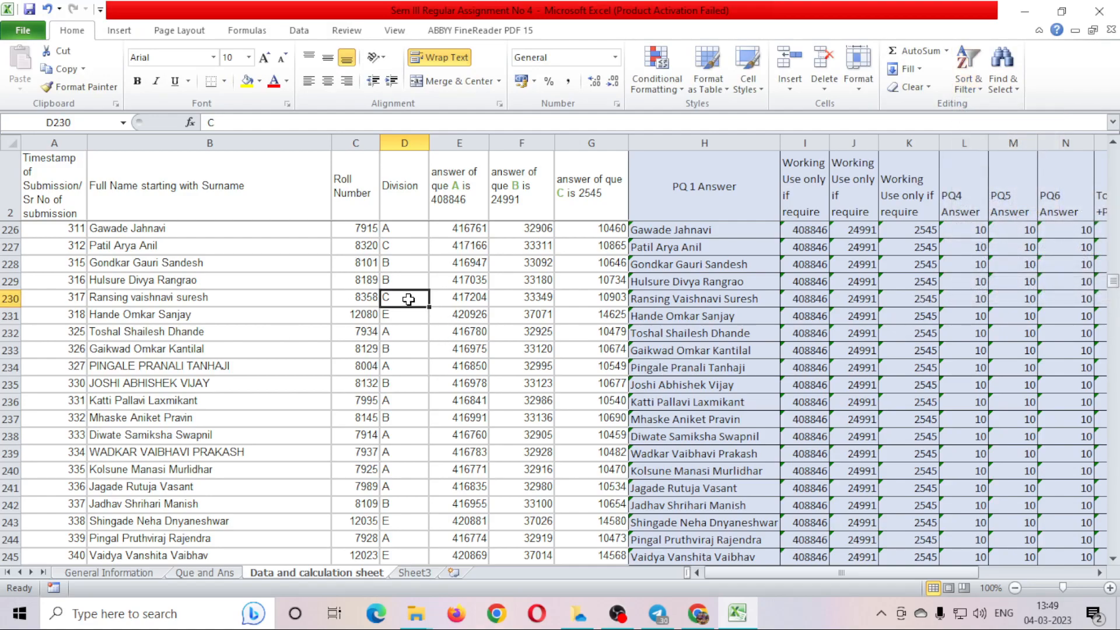
pyautogui.hotkey('ctrl', 'Up')
pyautogui.press('Down')
pyautogui.press('Down')
pyautogui.press('Up')
pyautogui.press('Up')
pyautogui.press('Down')
pyautogui.press('Down')
pyautogui.press('Left')
pyautogui.press('Left')
pyautogui.press('Up')
pyautogui.press('Up')
pyautogui.press('Down')
# From A2, create a pivot table of $A$2:$Q$510 on this existing sheet at T3.
pyautogui.press('Up')
pyautogui.press('Left')
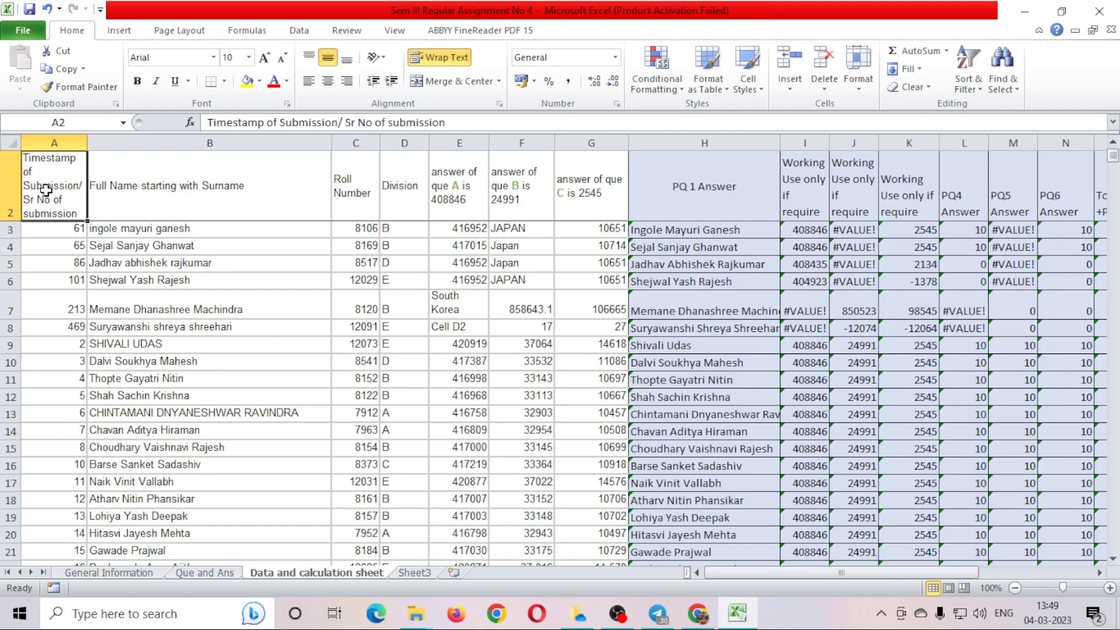
pyautogui.click(111, 183)
pyautogui.click(47, 180)
pyautogui.click(132, 35)
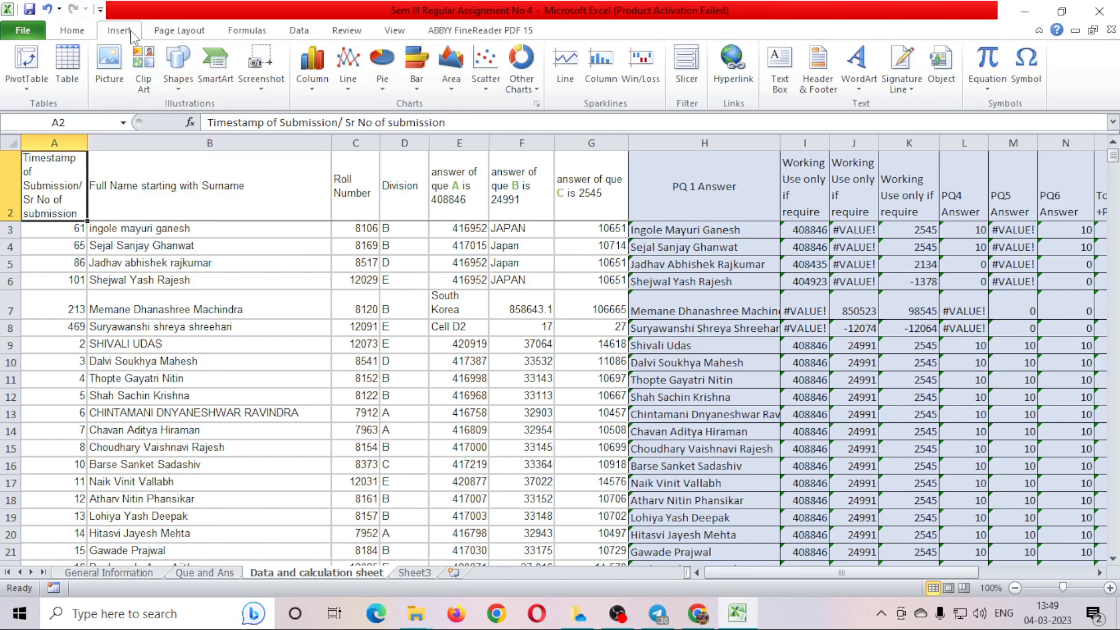
pyautogui.click(27, 61)
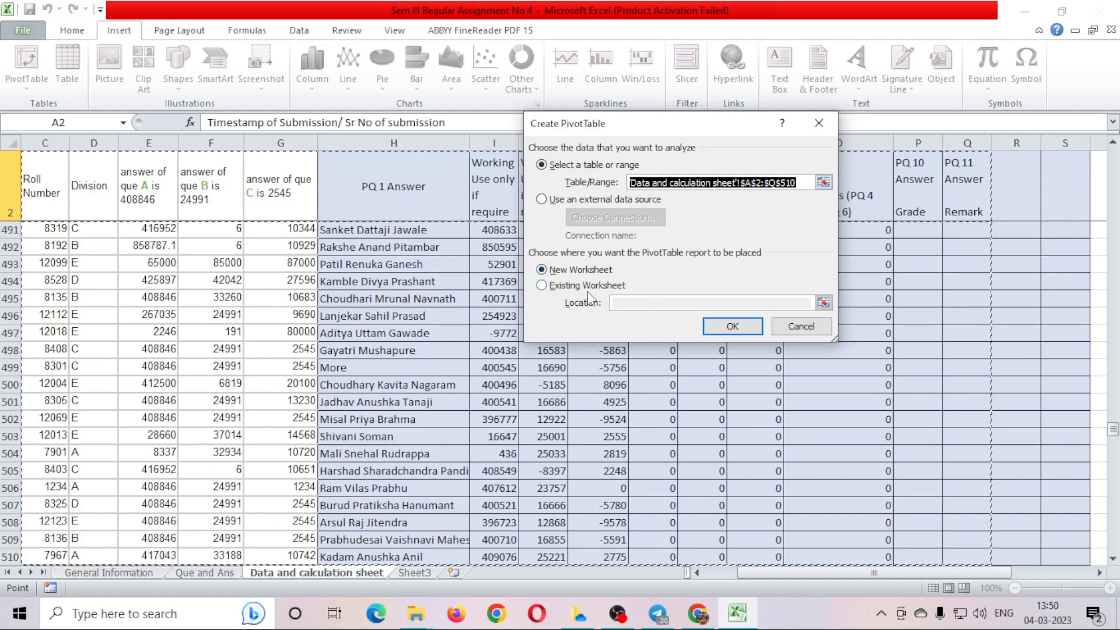
pyautogui.click(576, 287)
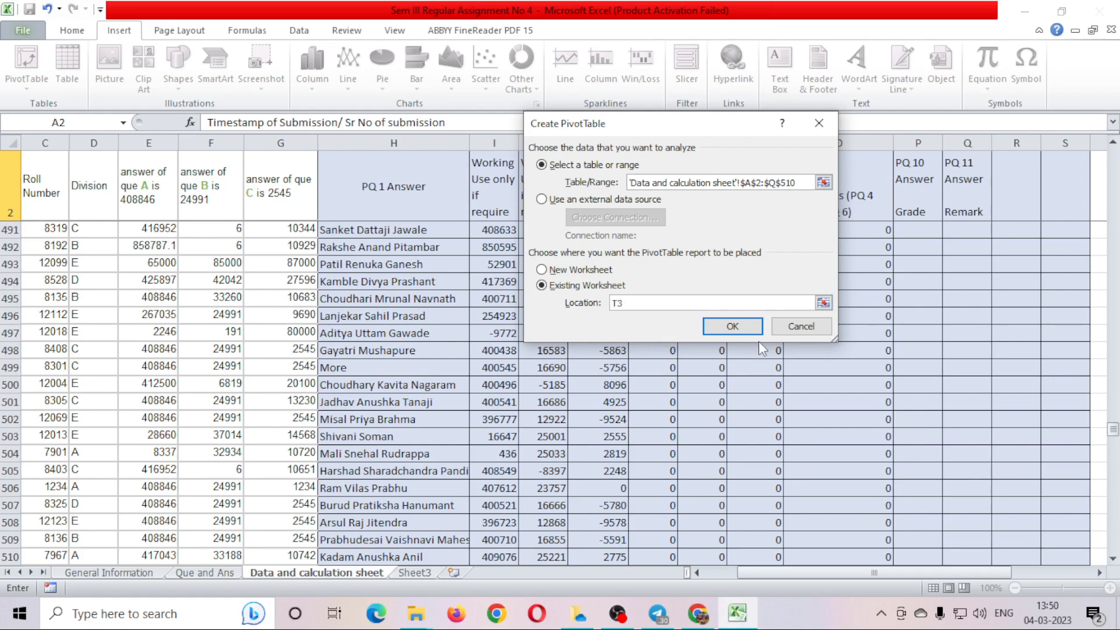
pyautogui.click(733, 327)
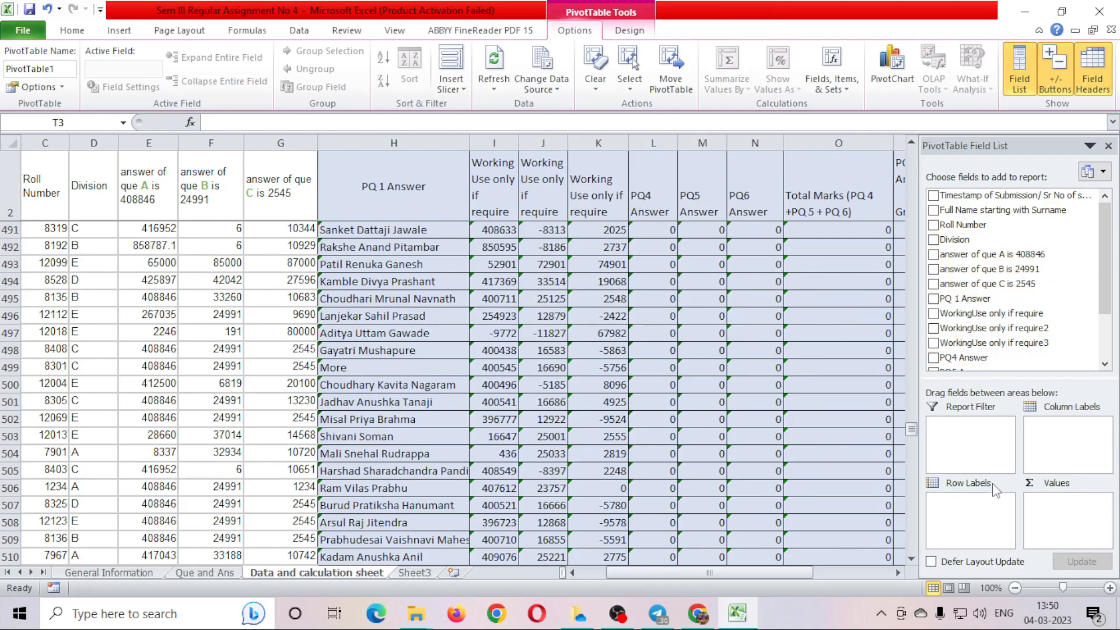
pyautogui.moveTo(897, 573); pyautogui.dragTo(898, 572)
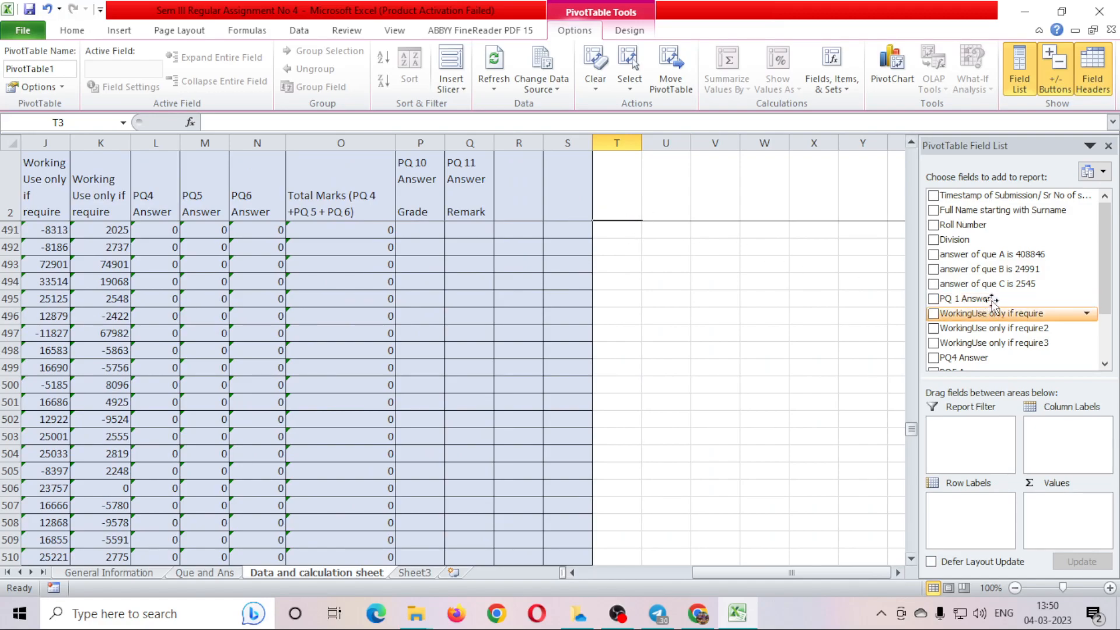
pyautogui.click(225, 576)
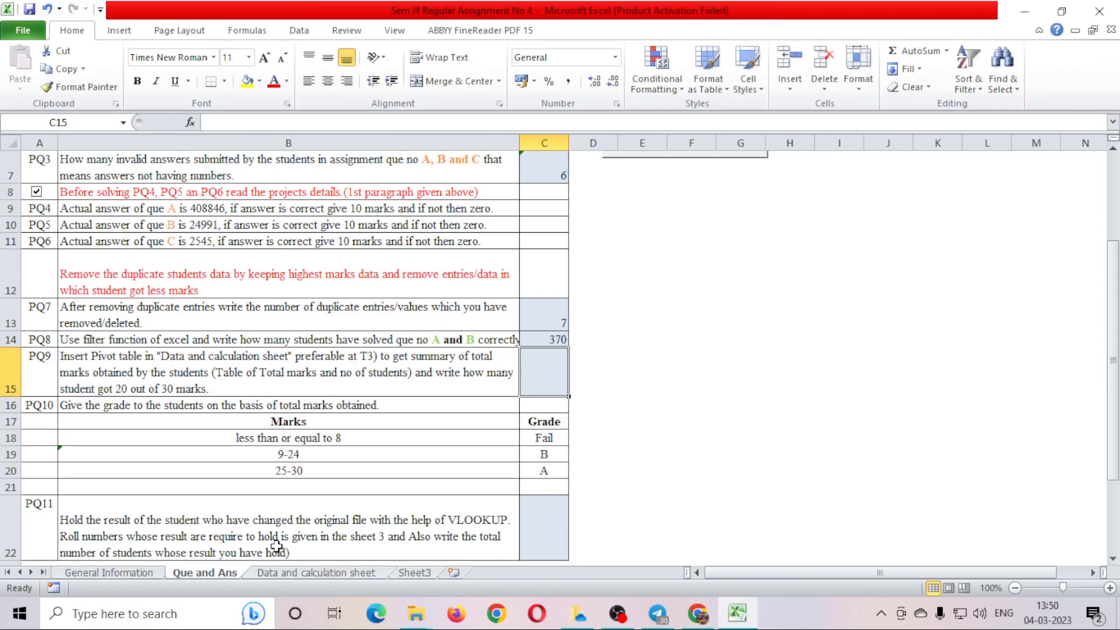
pyautogui.scroll(-2, 351, 519)
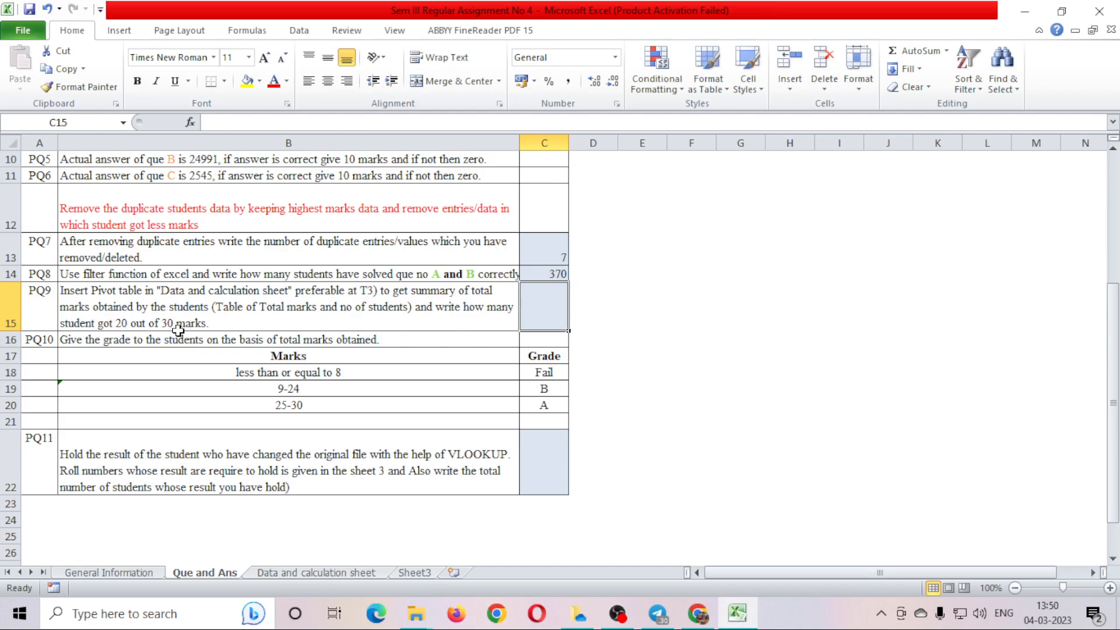
pyautogui.click(282, 575)
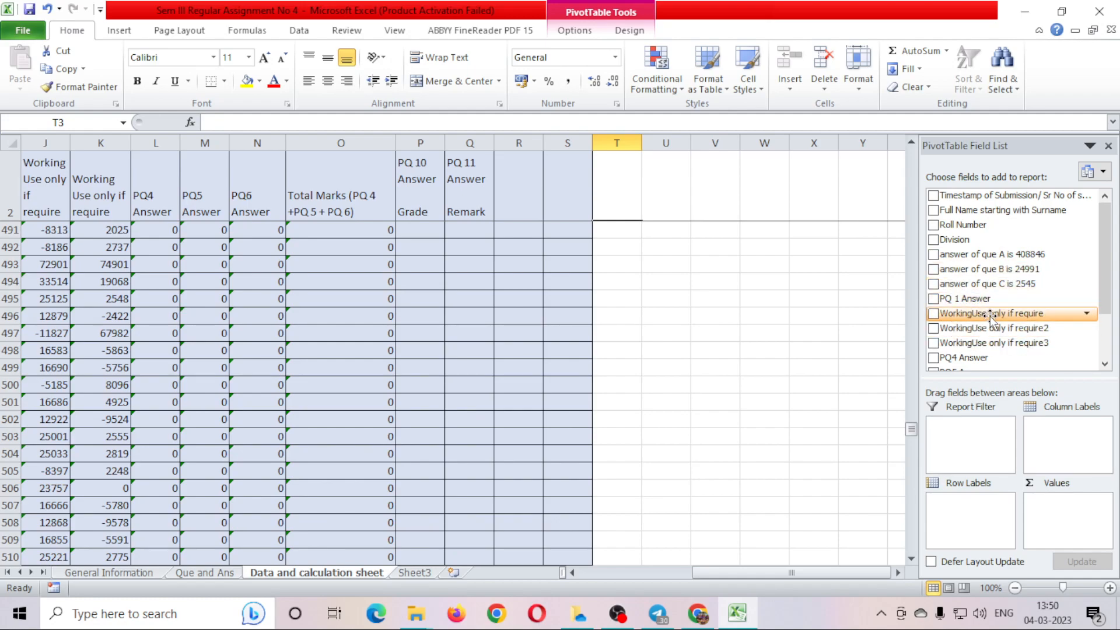
# Put Full Name in the pivot's Row Labels and Total Marks in Values.
pyautogui.moveTo(1000, 211); pyautogui.dragTo(996, 542)
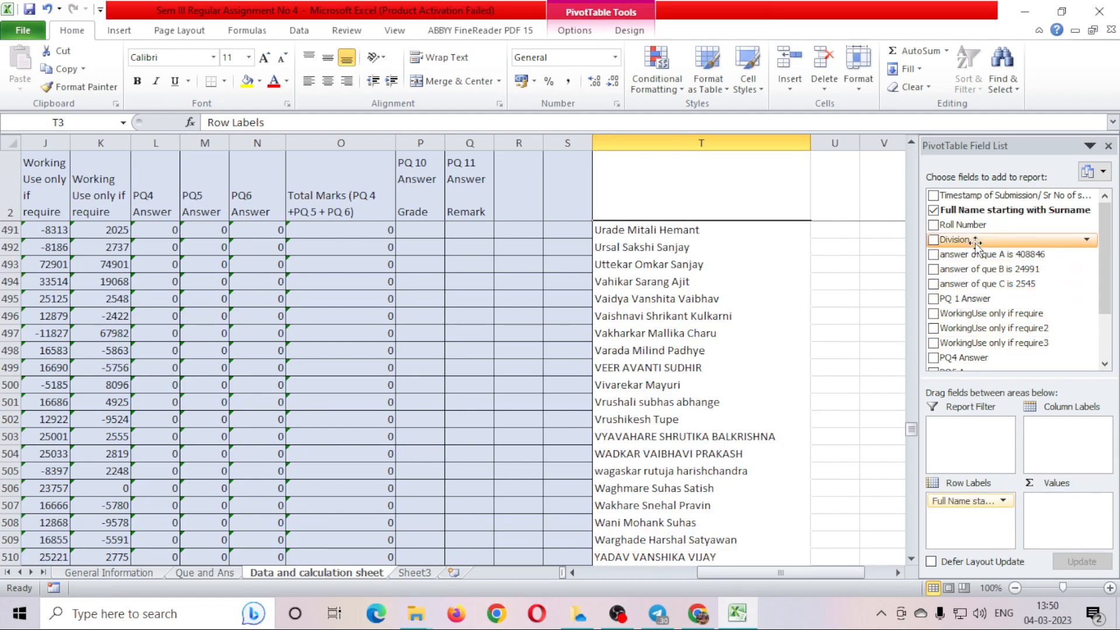
pyautogui.moveTo(1108, 279); pyautogui.dragTo(1109, 322)
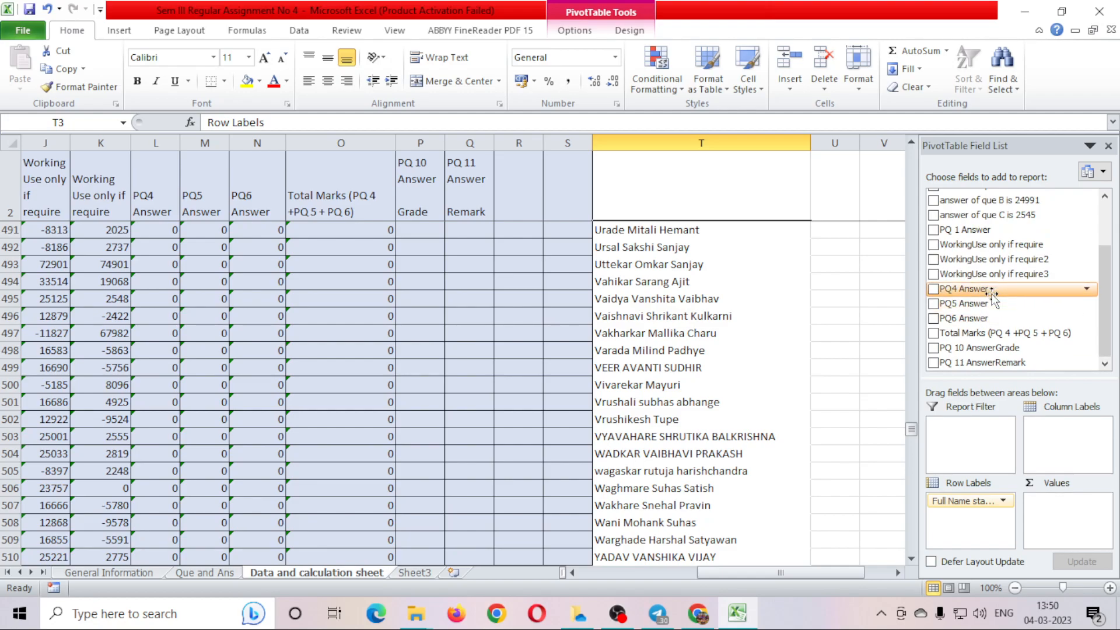
pyautogui.moveTo(1021, 335); pyautogui.dragTo(1080, 520)
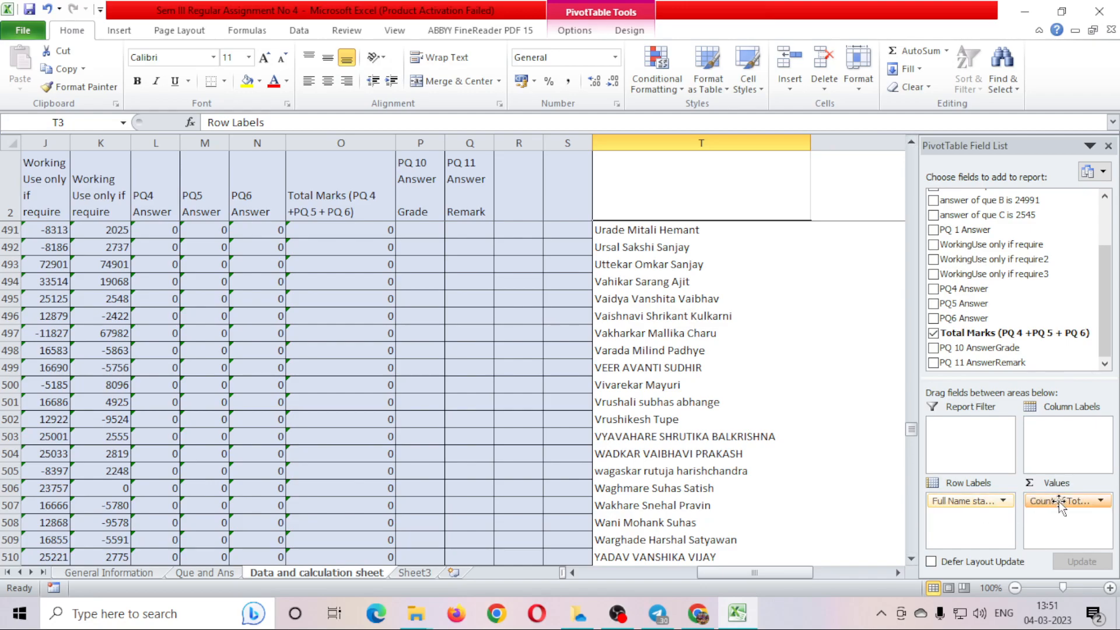
pyautogui.click(899, 573)
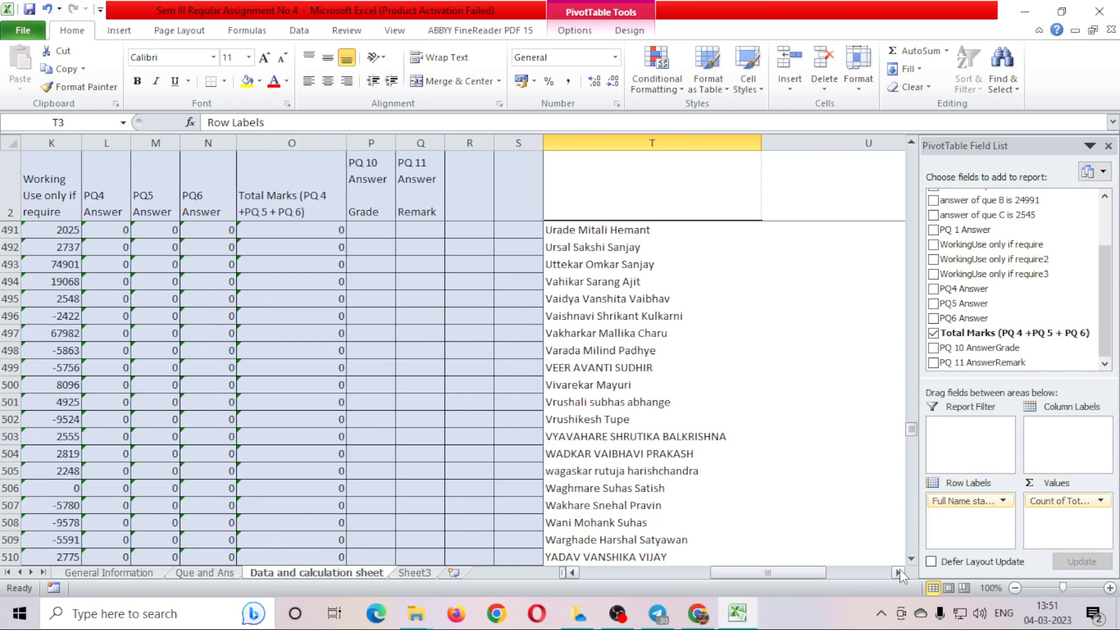
pyautogui.click(899, 573)
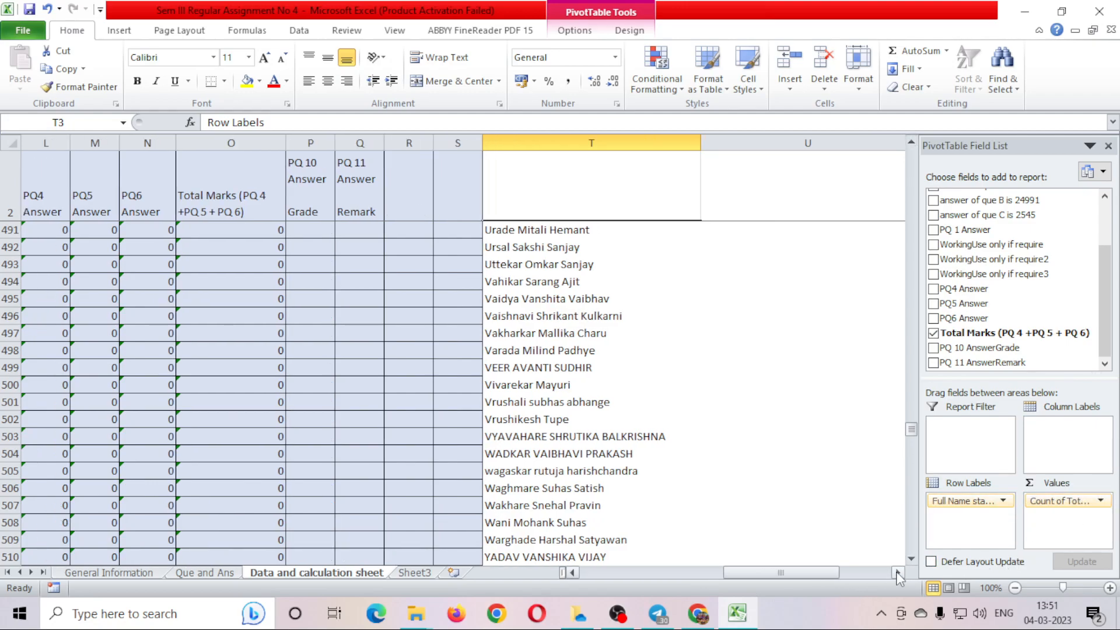
pyautogui.click(899, 572)
pyautogui.click(899, 573)
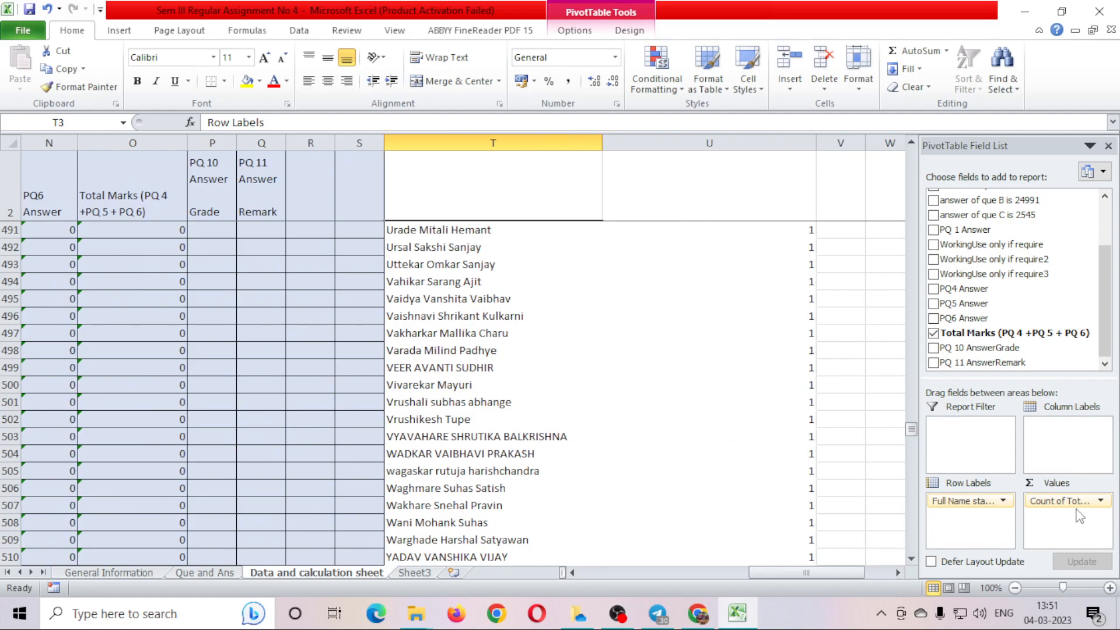
# Summarize Total Marks as Sum and check student totals such as 30.
pyautogui.click(1099, 502)
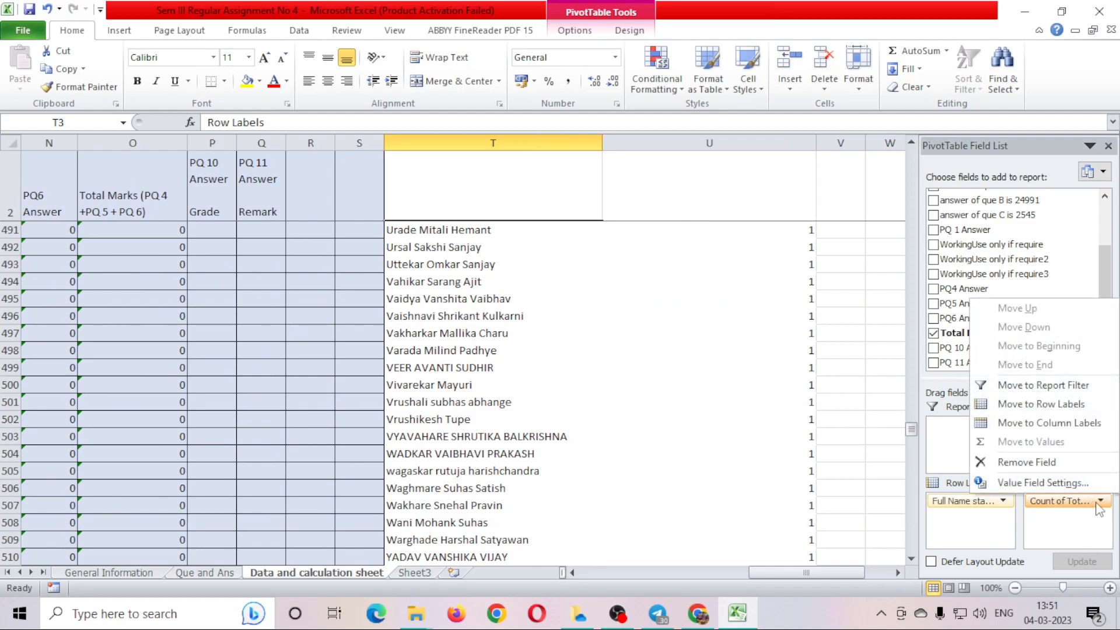
pyautogui.click(1044, 483)
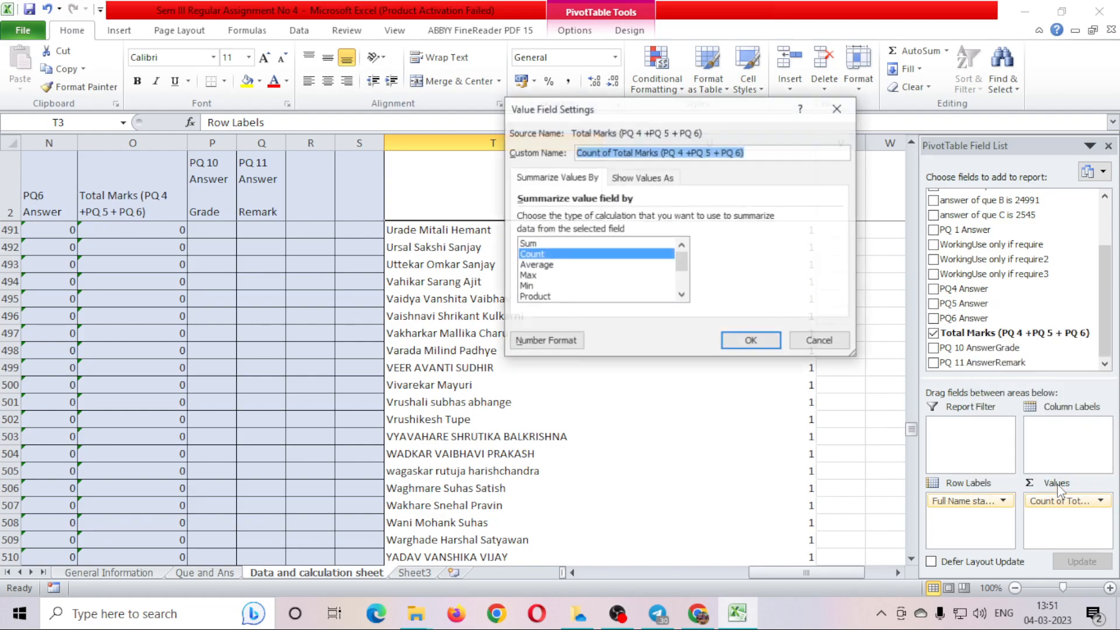
pyautogui.click(531, 244)
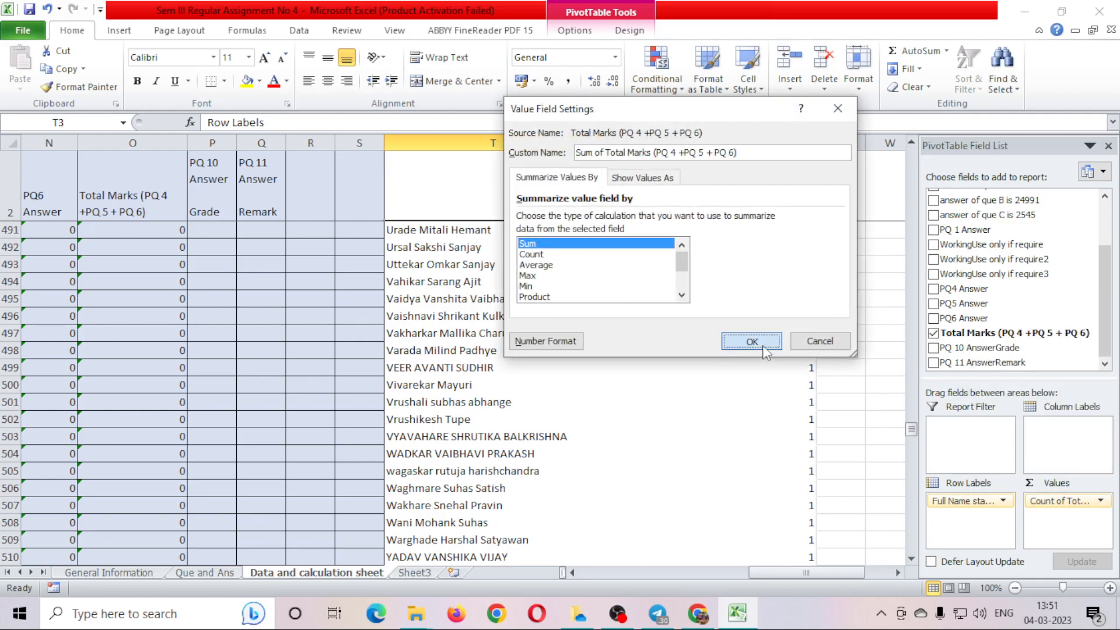
pyautogui.click(751, 340)
pyautogui.click(798, 432)
pyautogui.click(788, 299)
pyautogui.scroll(20, 797, 451)
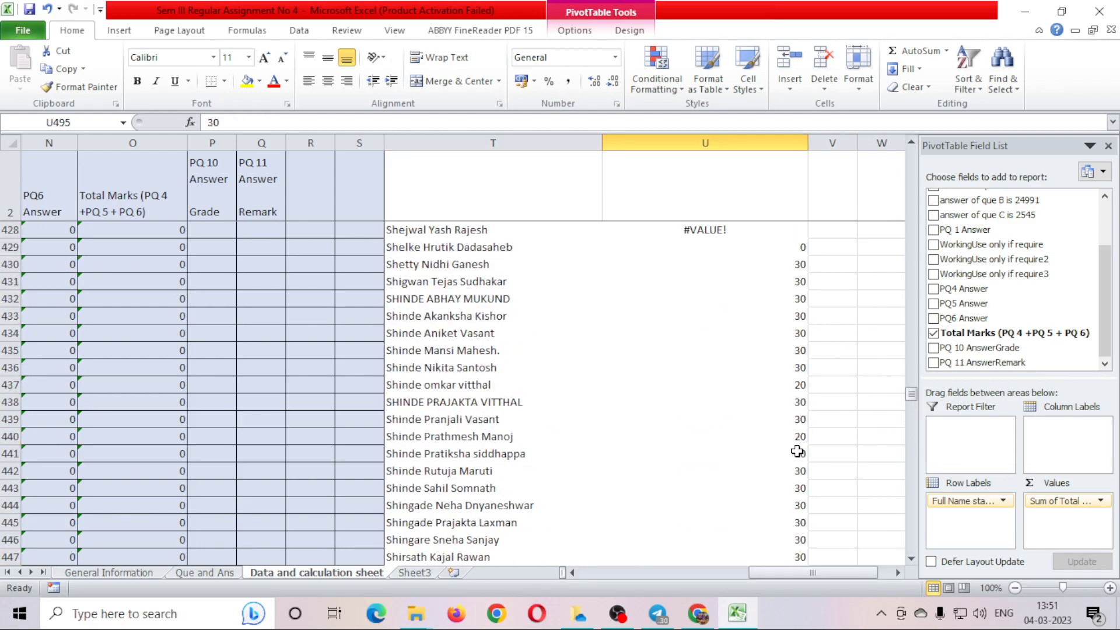
pyautogui.scroll(15, 797, 452)
# Drag Total Marks into the pivot's Report Filter area, then click out to cell T2.
pyautogui.moveTo(911, 342); pyautogui.dragTo(910, 154)
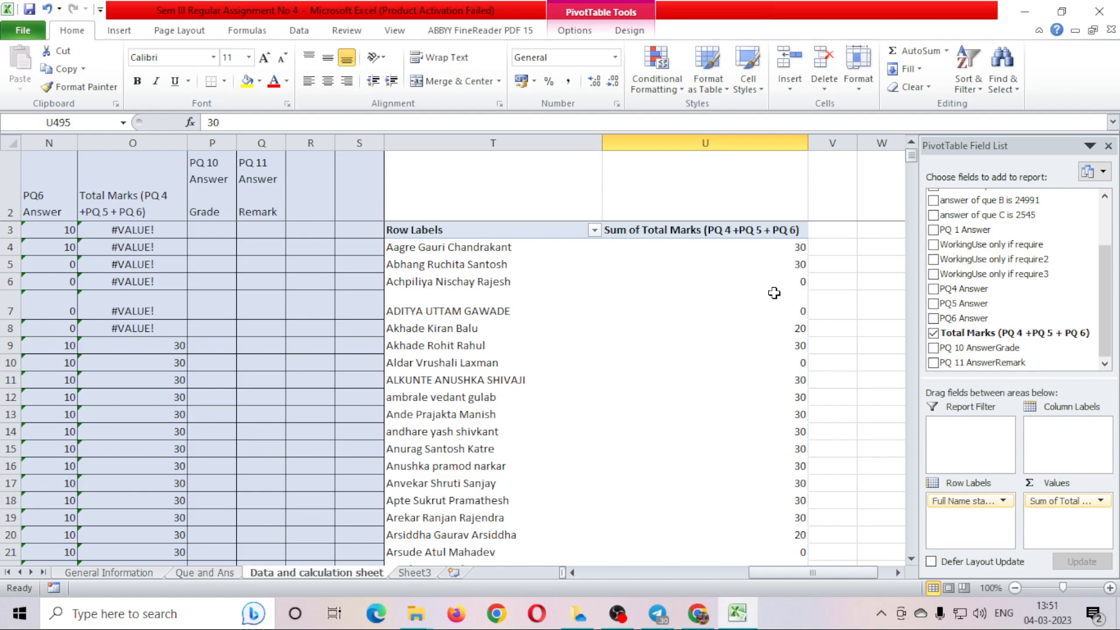
pyautogui.click(769, 249)
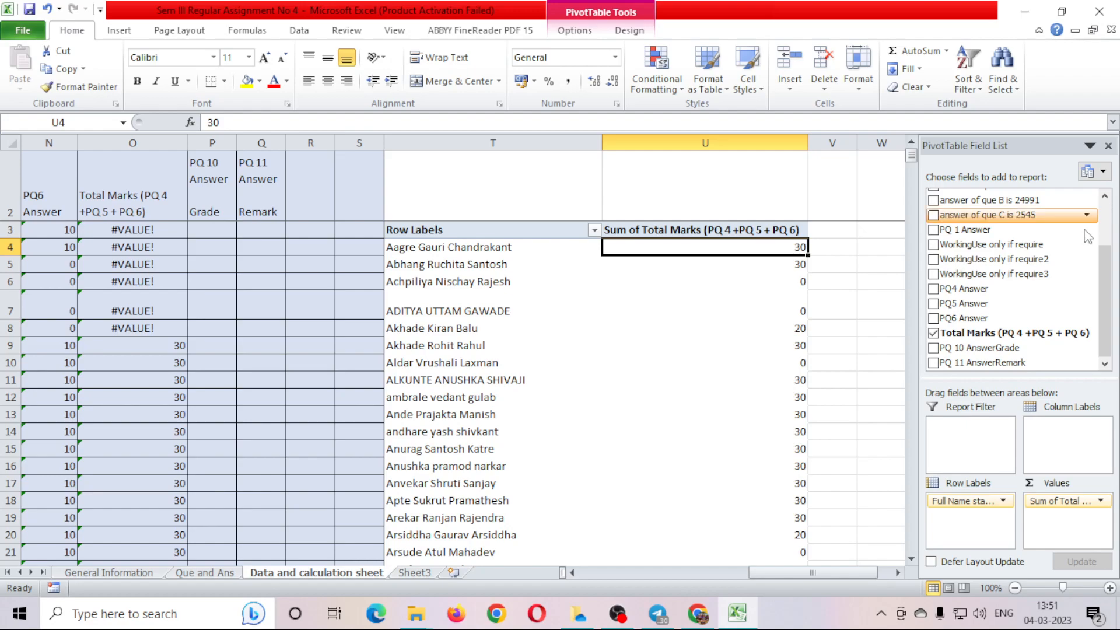
pyautogui.moveTo(1002, 333); pyautogui.dragTo(1001, 447)
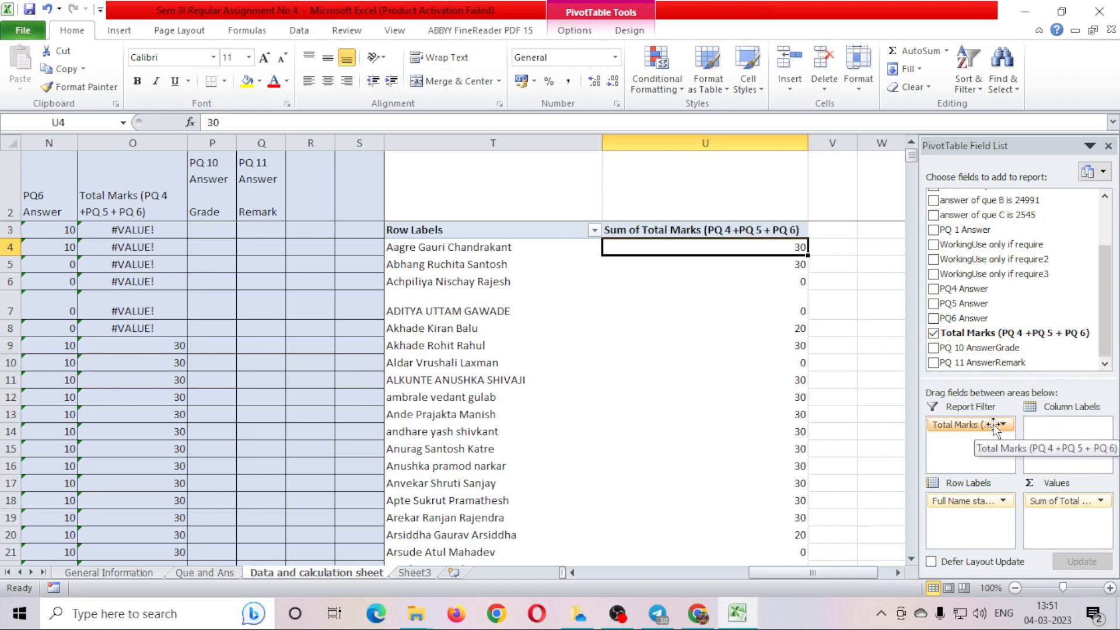
pyautogui.click(1003, 425)
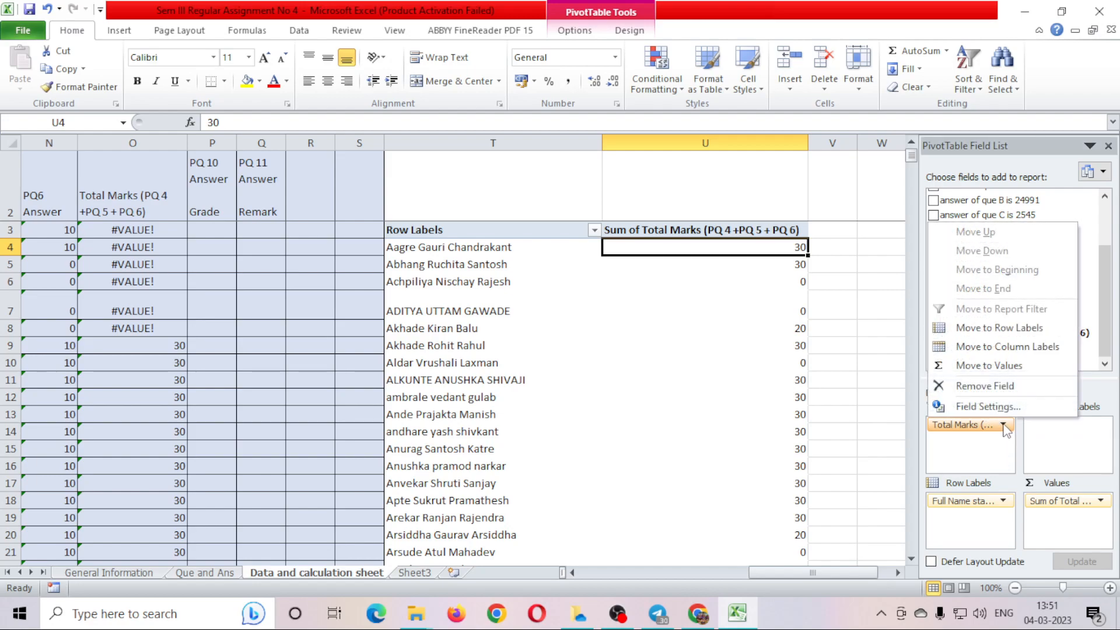
pyautogui.click(753, 360)
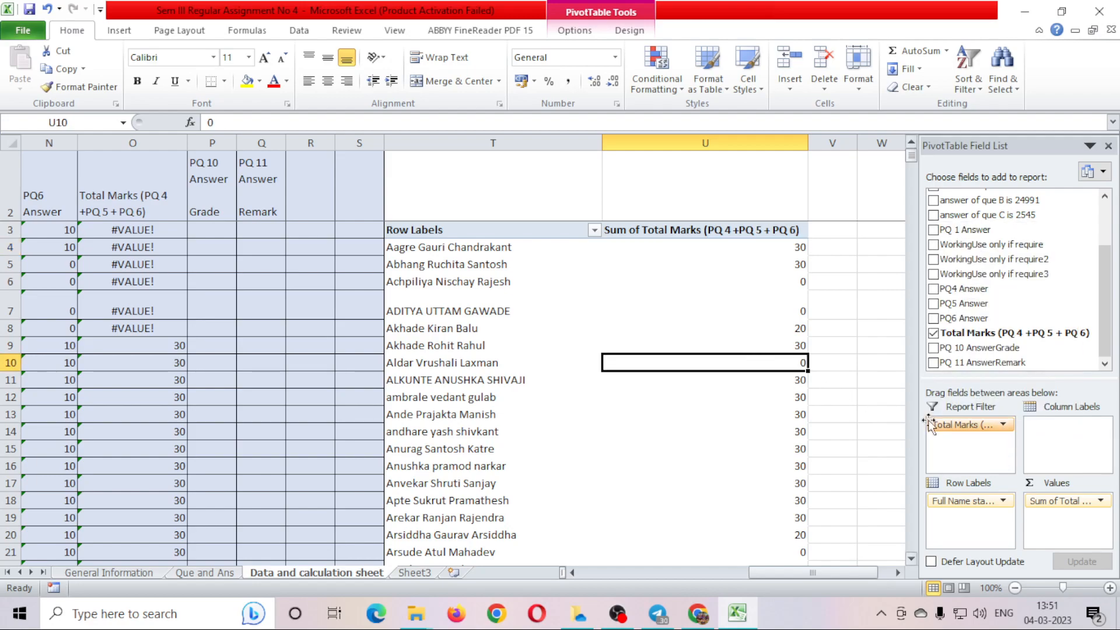
pyautogui.click(485, 180)
pyautogui.click(456, 232)
pyautogui.click(463, 187)
pyautogui.click(645, 230)
pyautogui.click(532, 182)
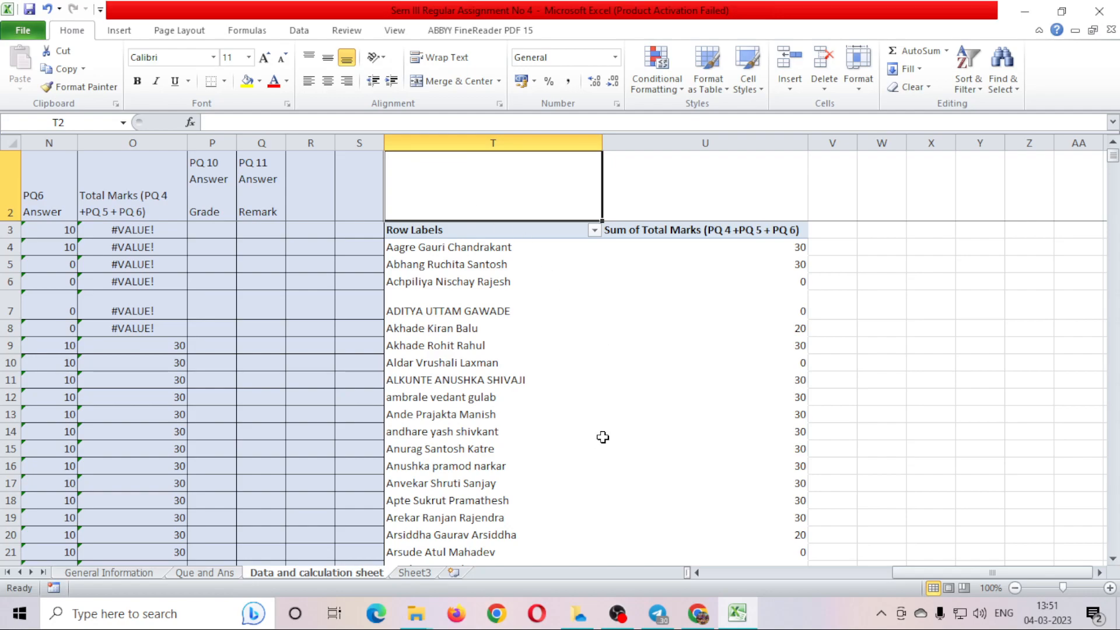
# Select the whole sheet and open its context menu, then dismiss it unchanged.
pyautogui.click(14, 153)
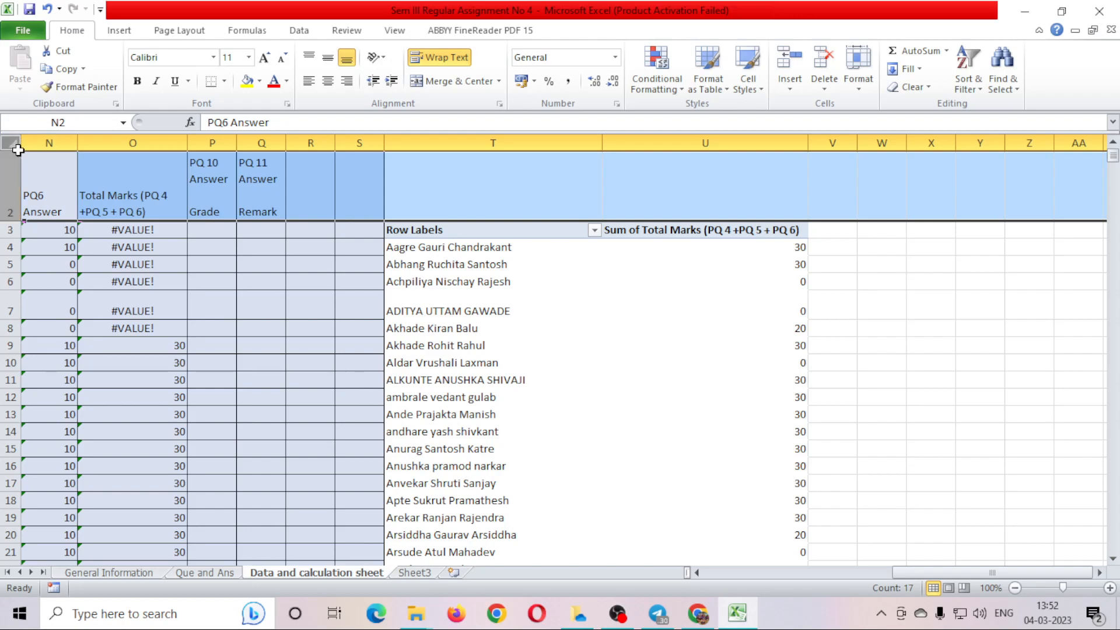
pyautogui.click(20, 141)
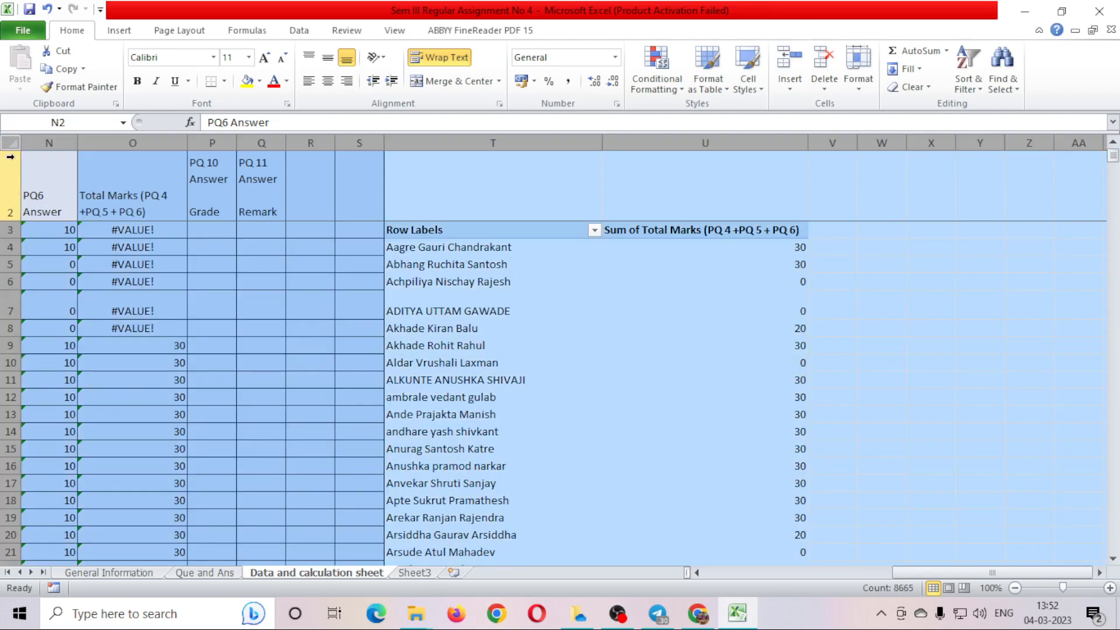
pyautogui.rightClick(18, 154)
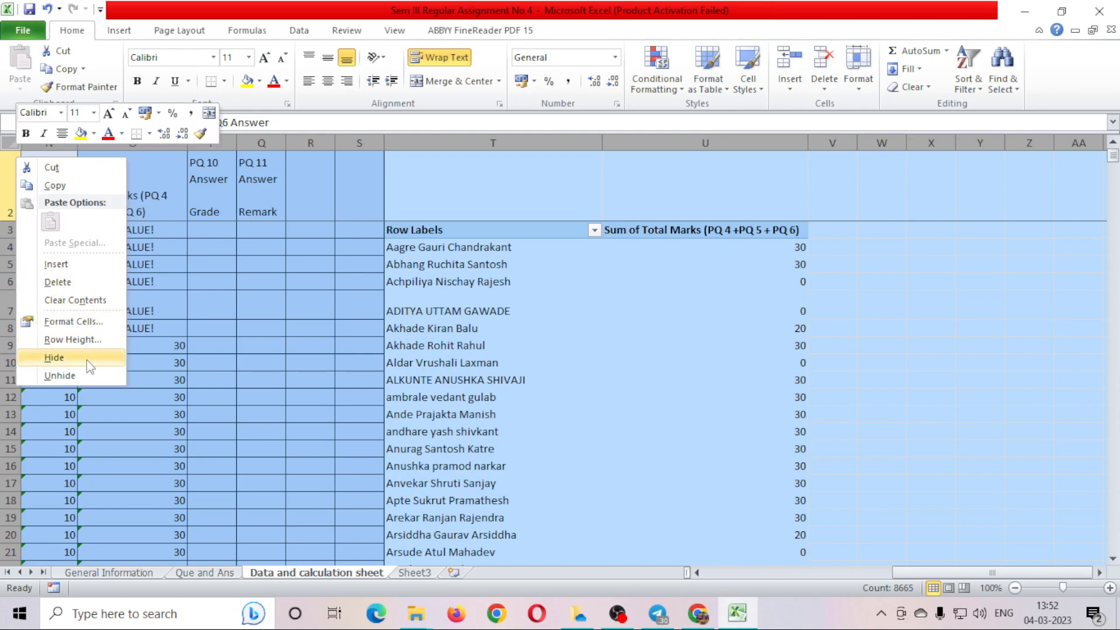
pyautogui.press('Escape')
# Inspect pivot names and totals, including a 0, then show Que and Ans's PQ9 question.
pyautogui.click(496, 358)
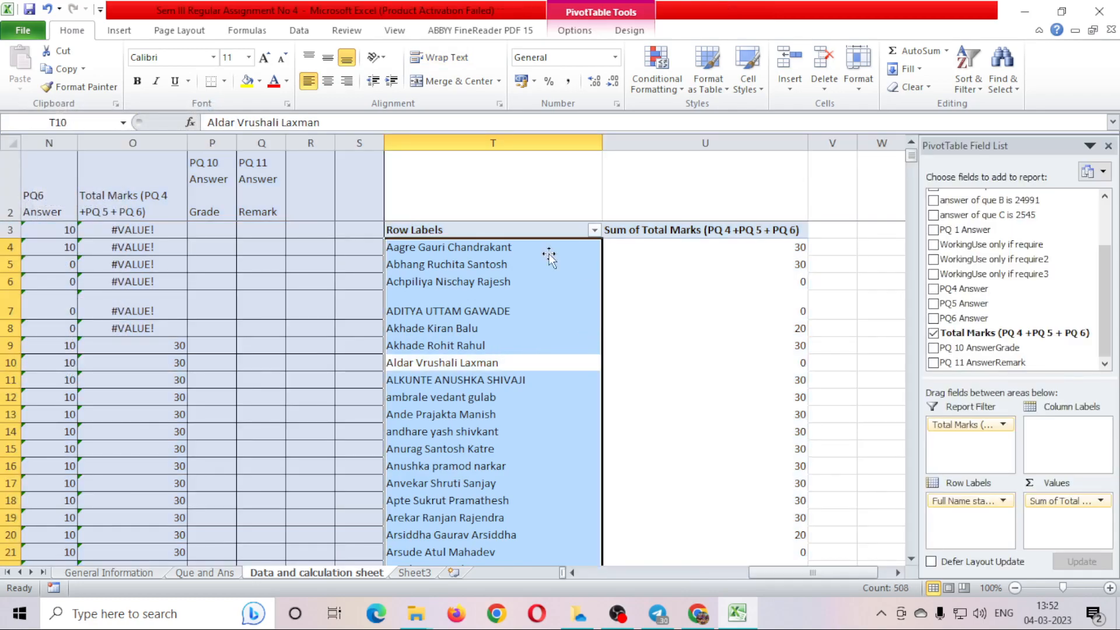
pyautogui.click(713, 350)
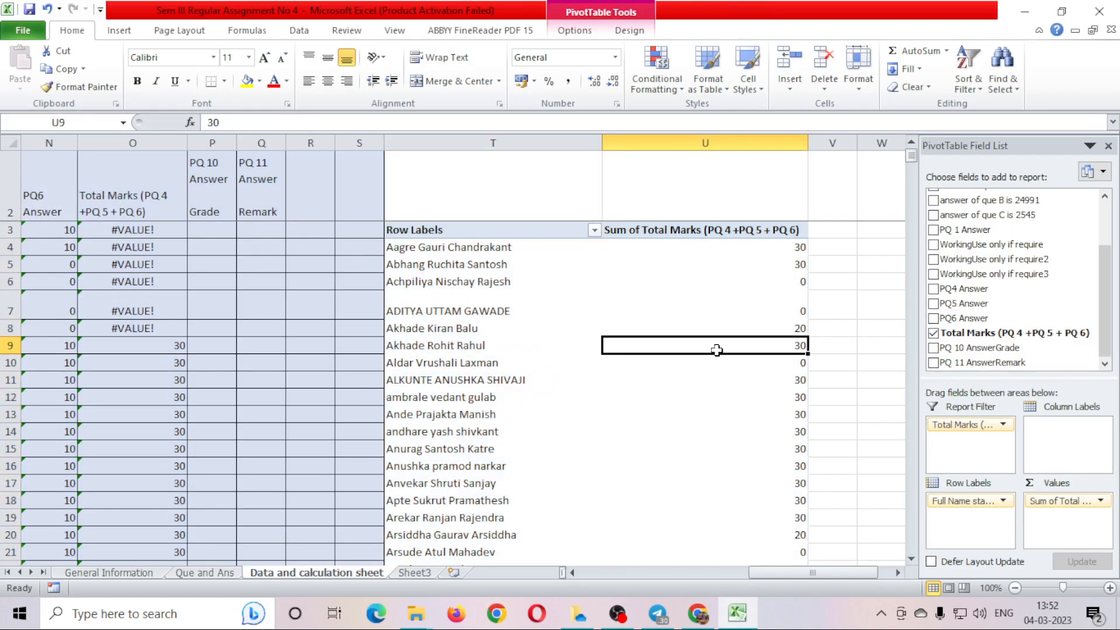
pyautogui.click(594, 231)
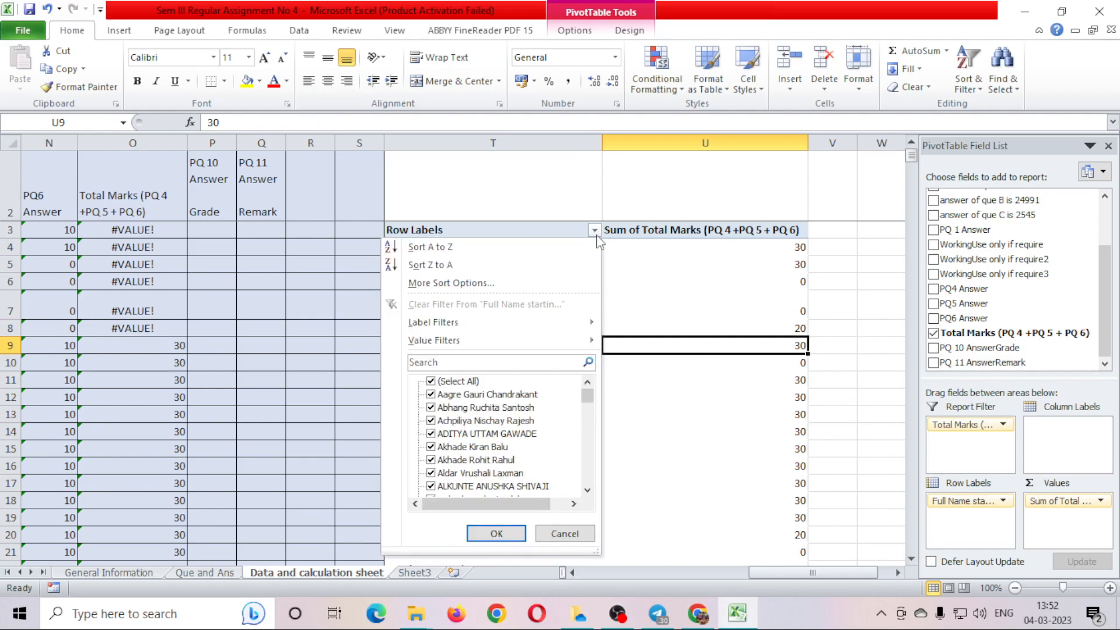
pyautogui.click(599, 242)
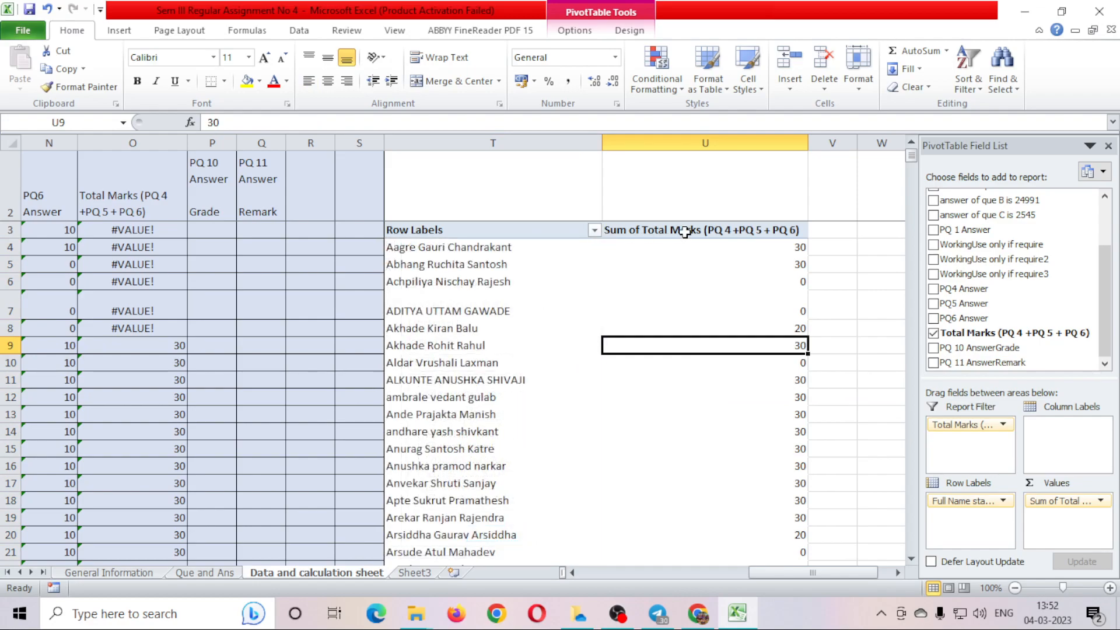
pyautogui.click(686, 233)
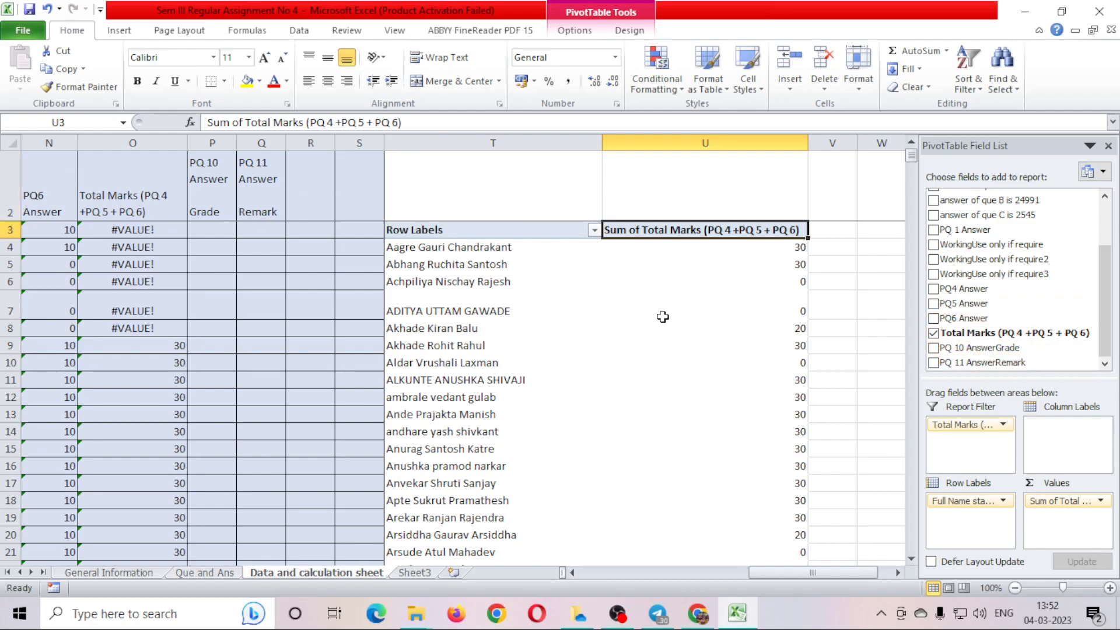
pyautogui.click(649, 365)
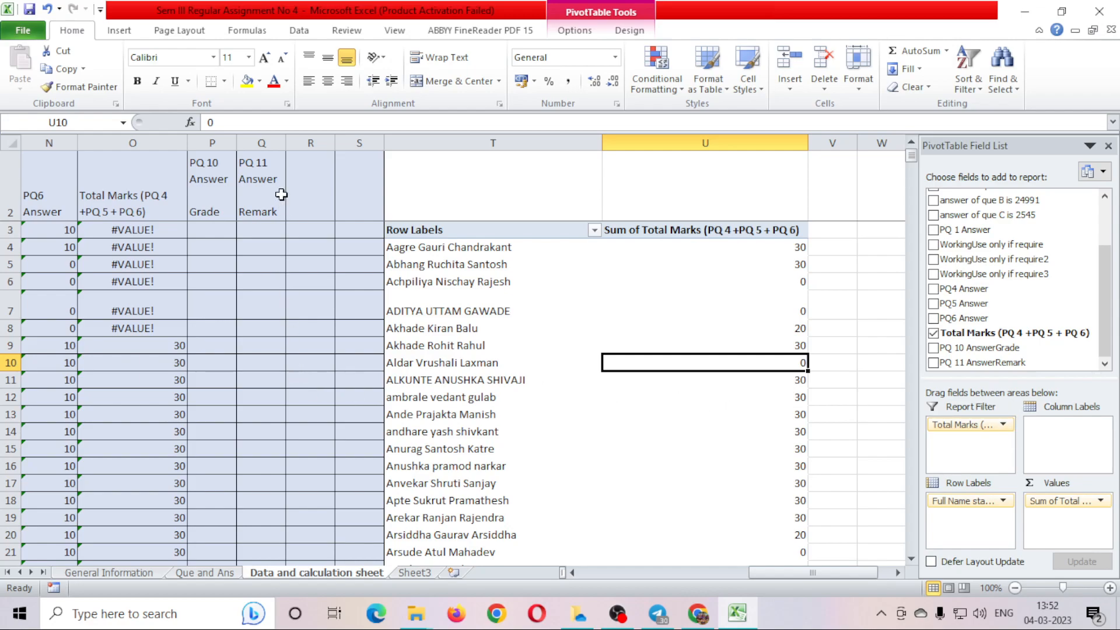
pyautogui.click(262, 192)
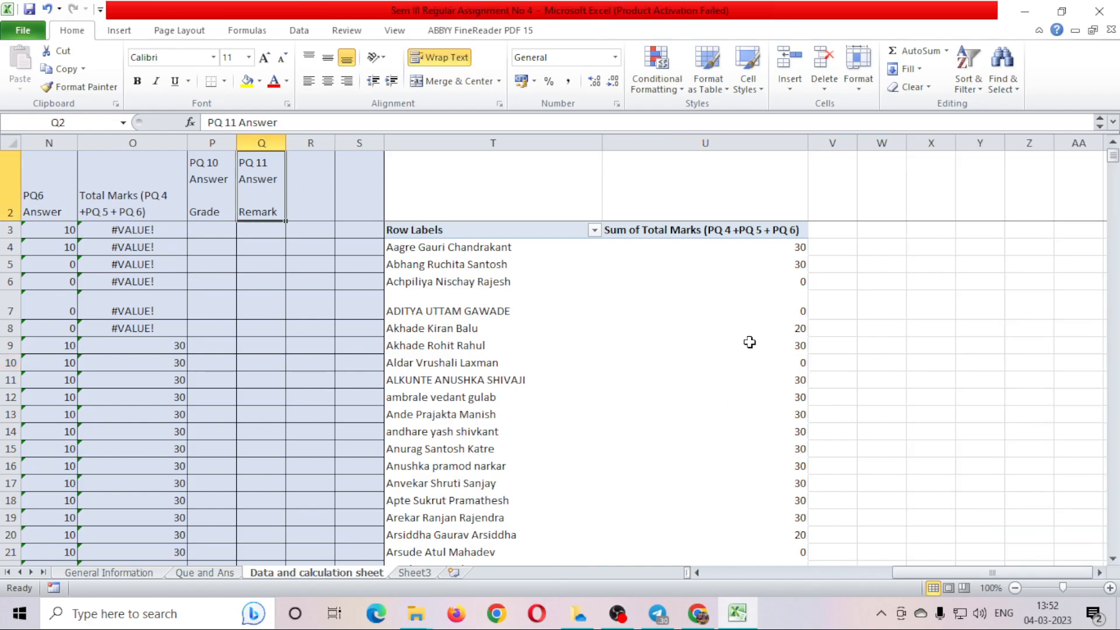
pyautogui.click(205, 574)
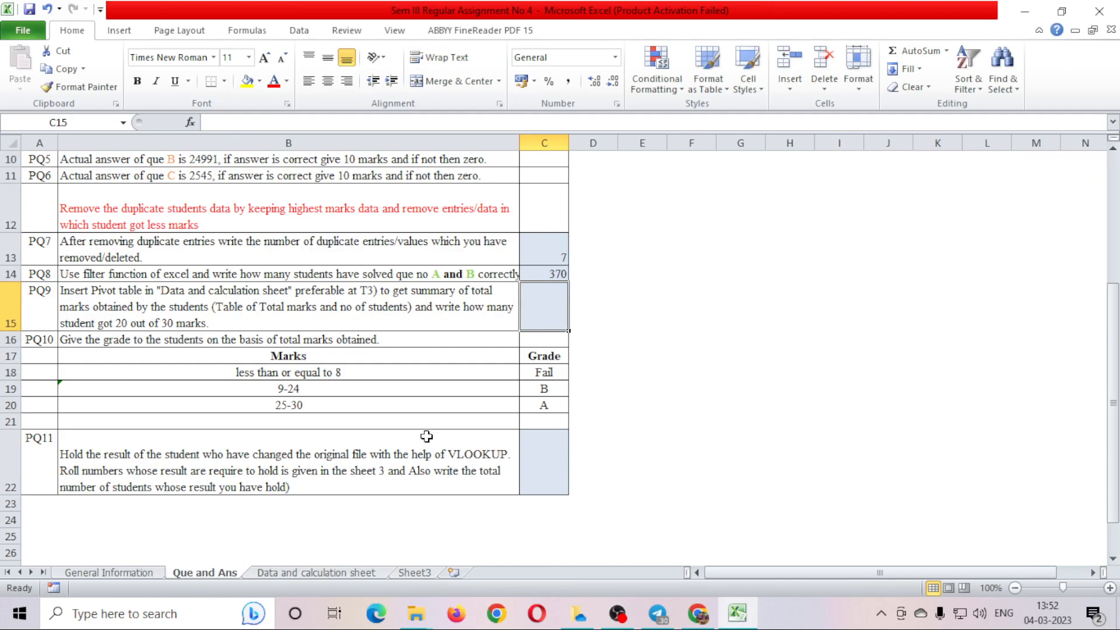
# Filter Total Marks to 20 on the data sheet and select the 76 visible totals.
pyautogui.click(274, 577)
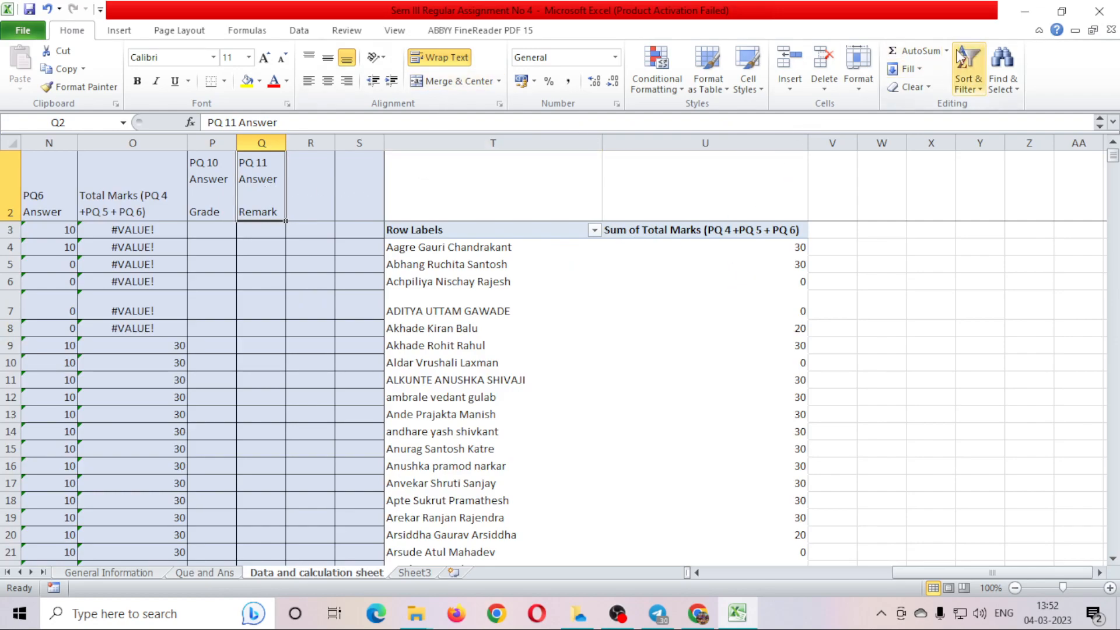
pyautogui.click(963, 77)
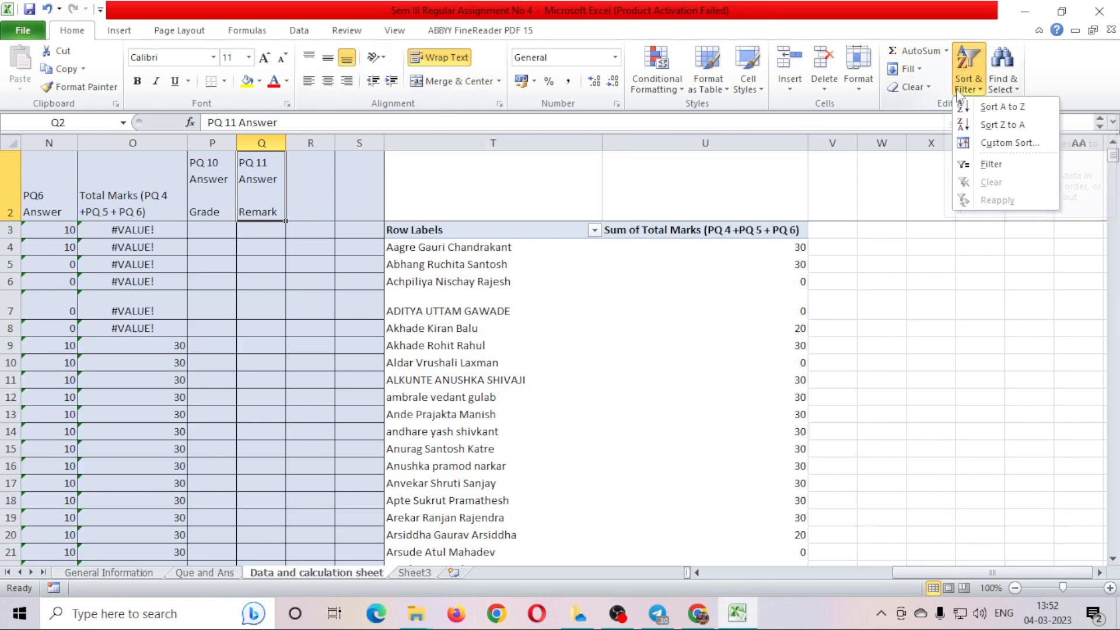
pyautogui.click(985, 168)
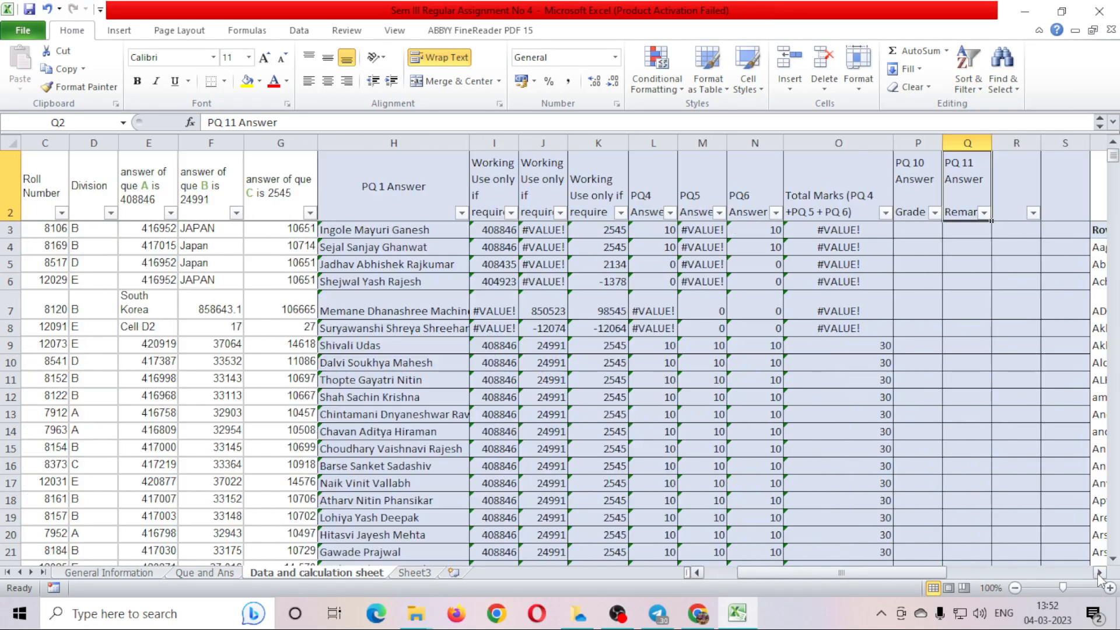
pyautogui.click(1100, 573)
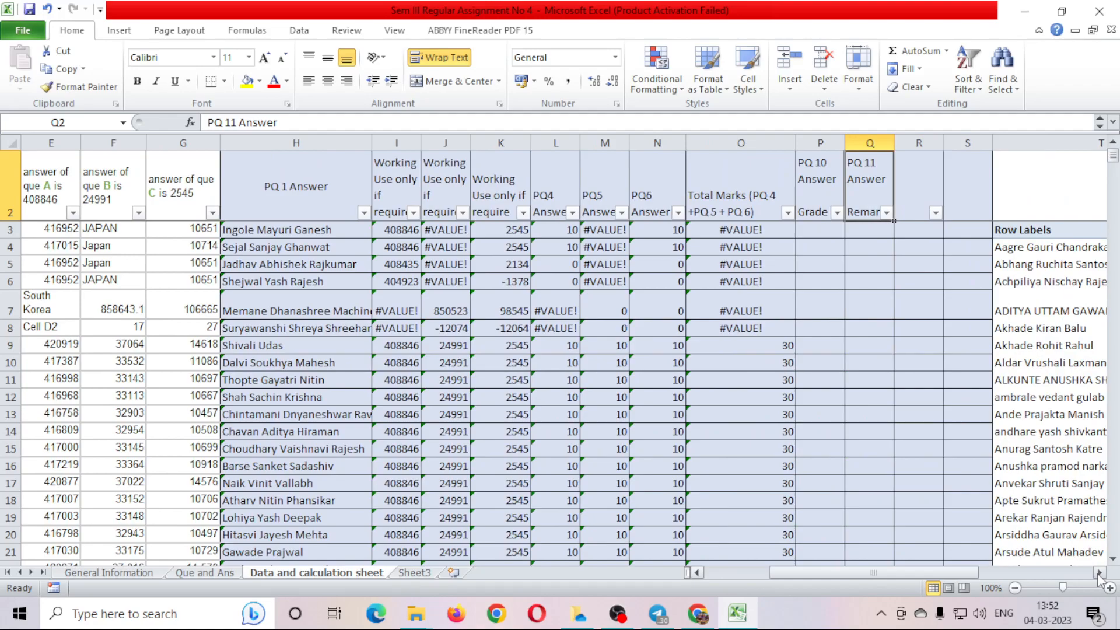
pyautogui.click(788, 212)
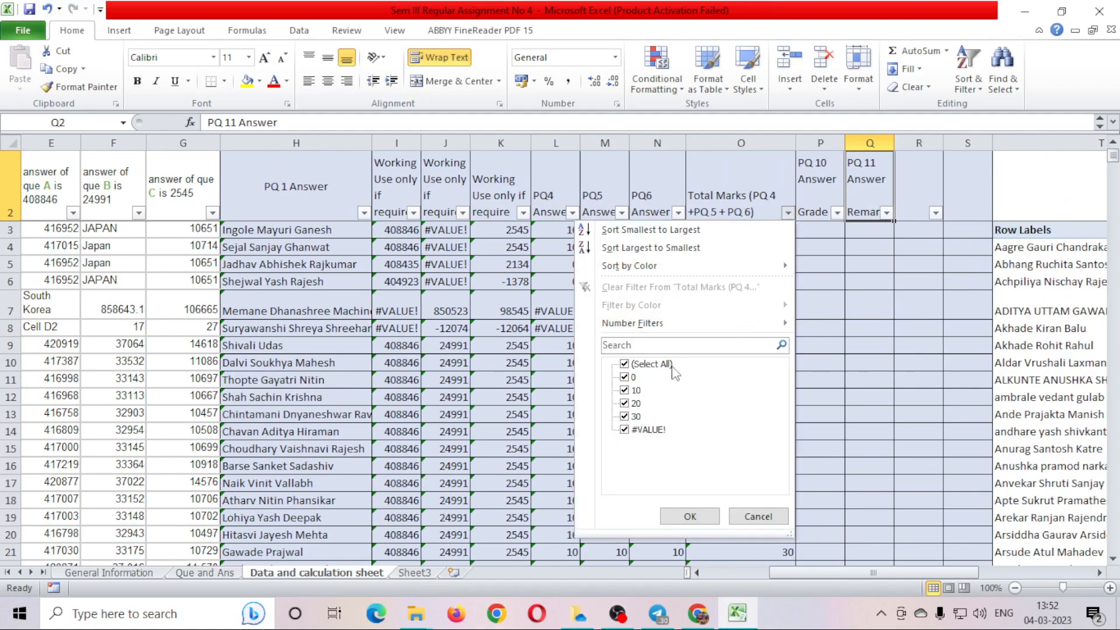
pyautogui.click(653, 366)
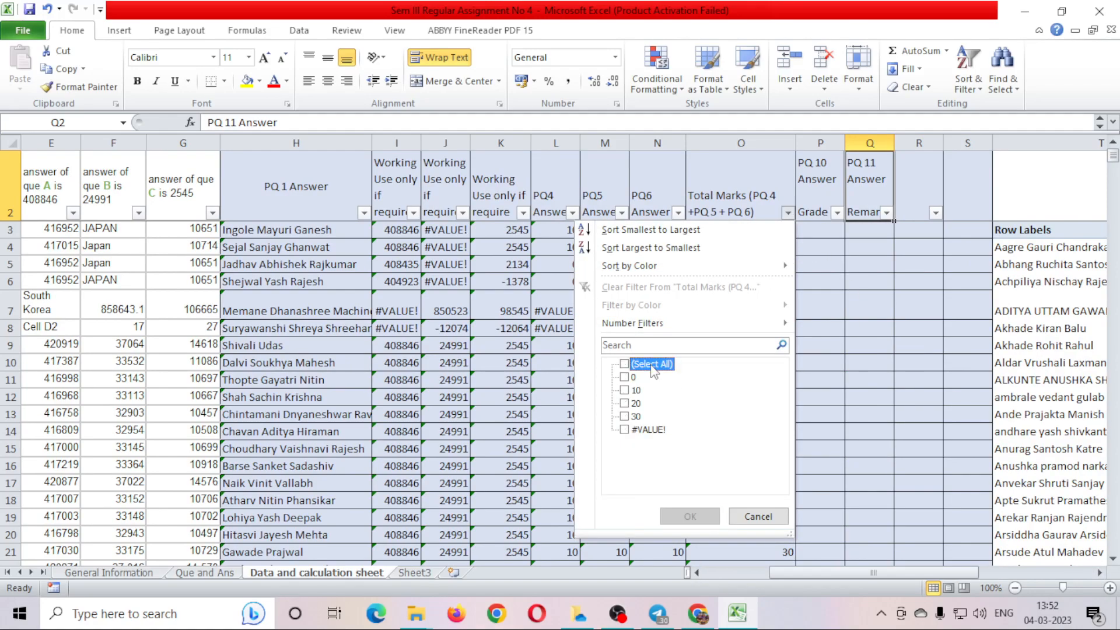
pyautogui.click(635, 404)
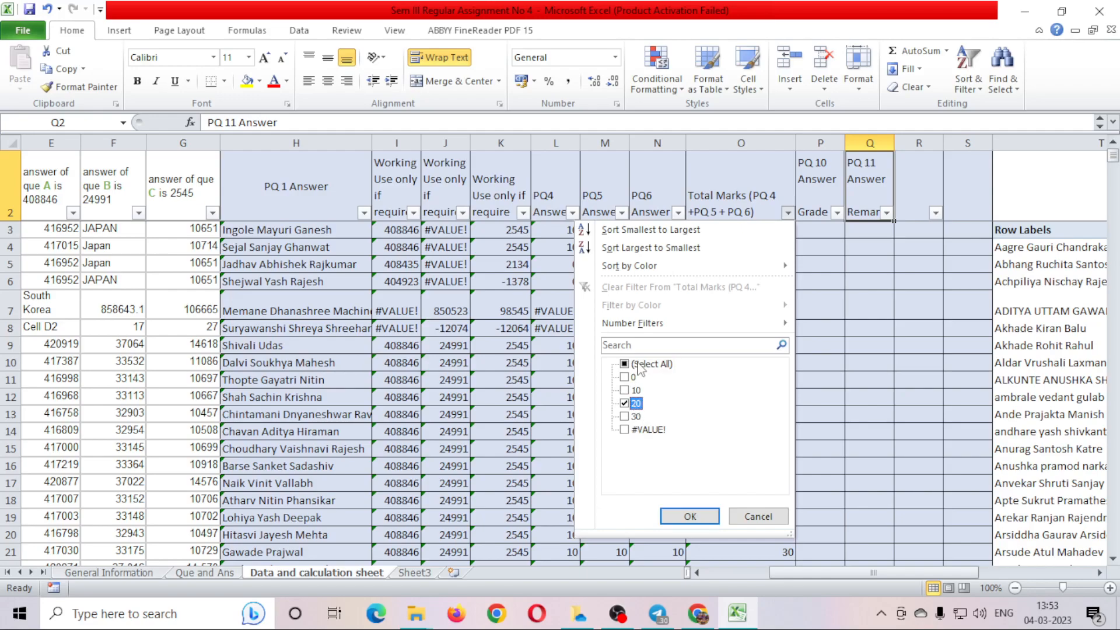
pyautogui.click(688, 516)
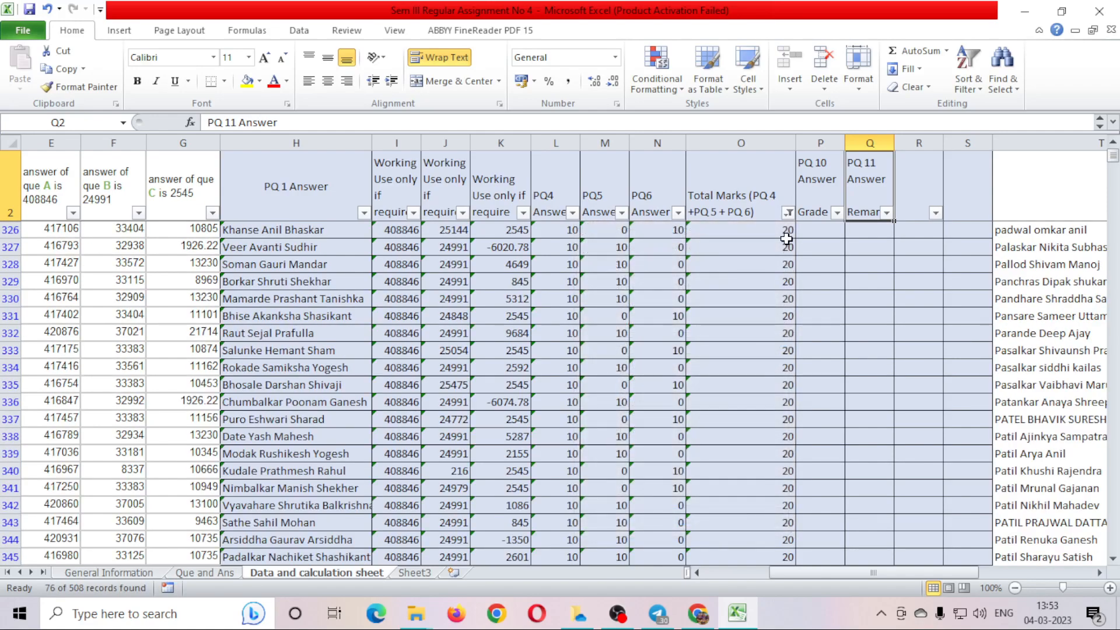
pyautogui.moveTo(786, 230); pyautogui.dragTo(765, 397)
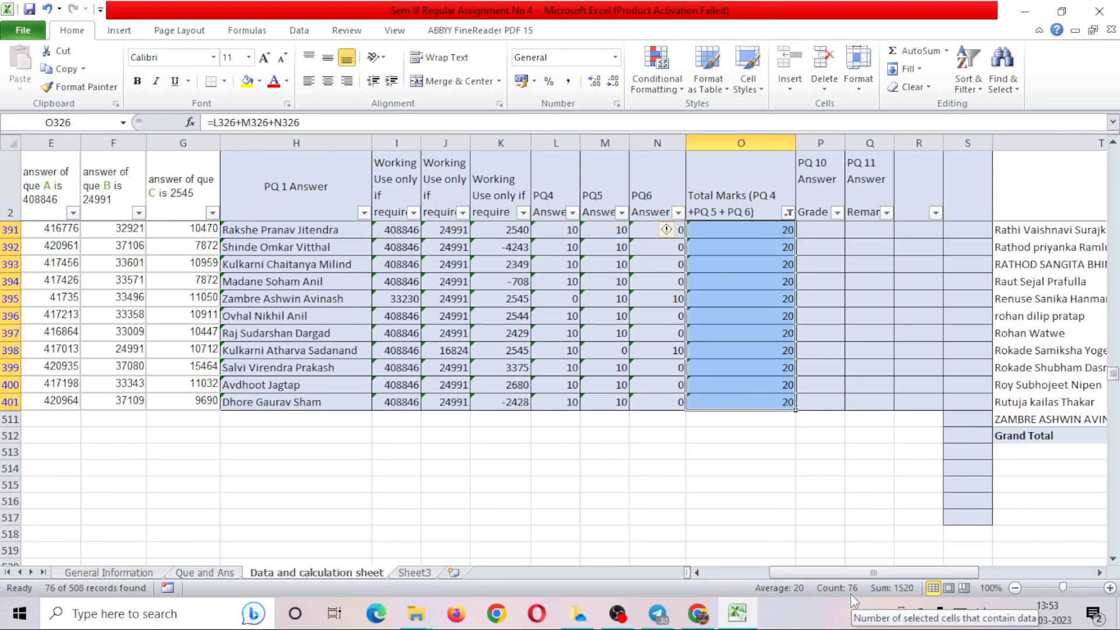
# Enter 76 as the PQ9 answer in C15 on the Que and Ans sheet.
pyautogui.click(201, 573)
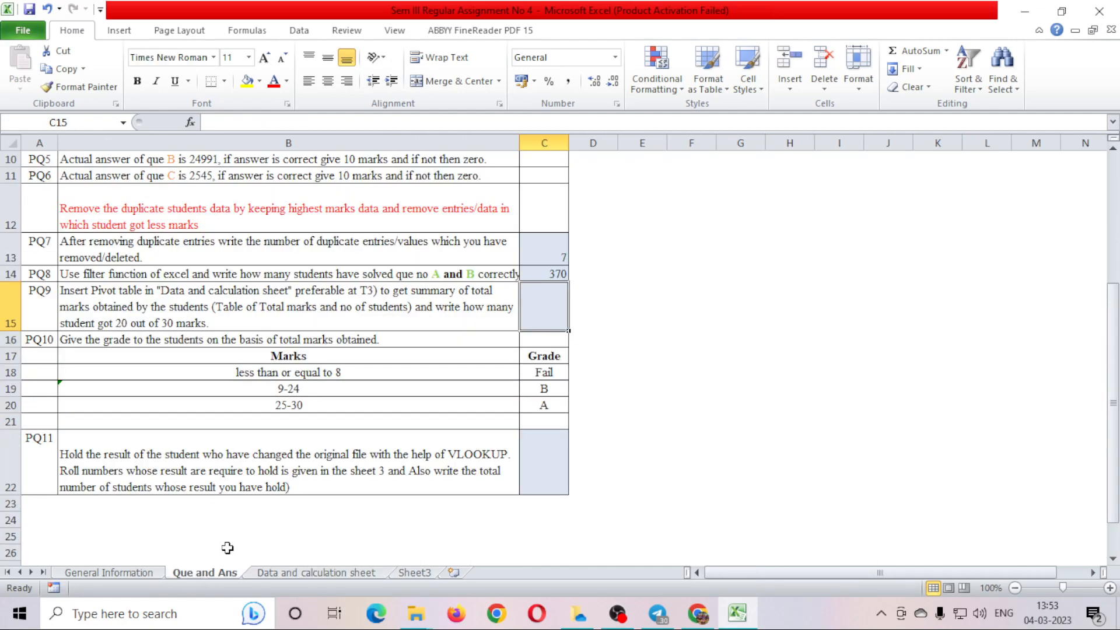
pyautogui.write('76')
pyautogui.press('Return')
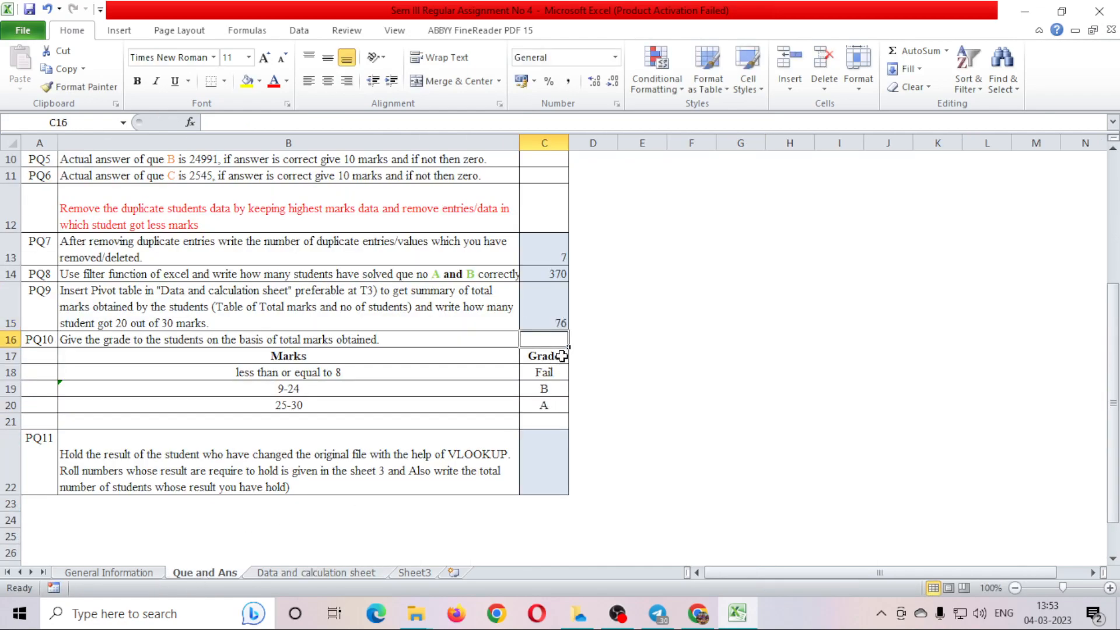
# Review the PQ10 grade bands, then go back to the Data and calculation sheet.
pyautogui.click(137, 343)
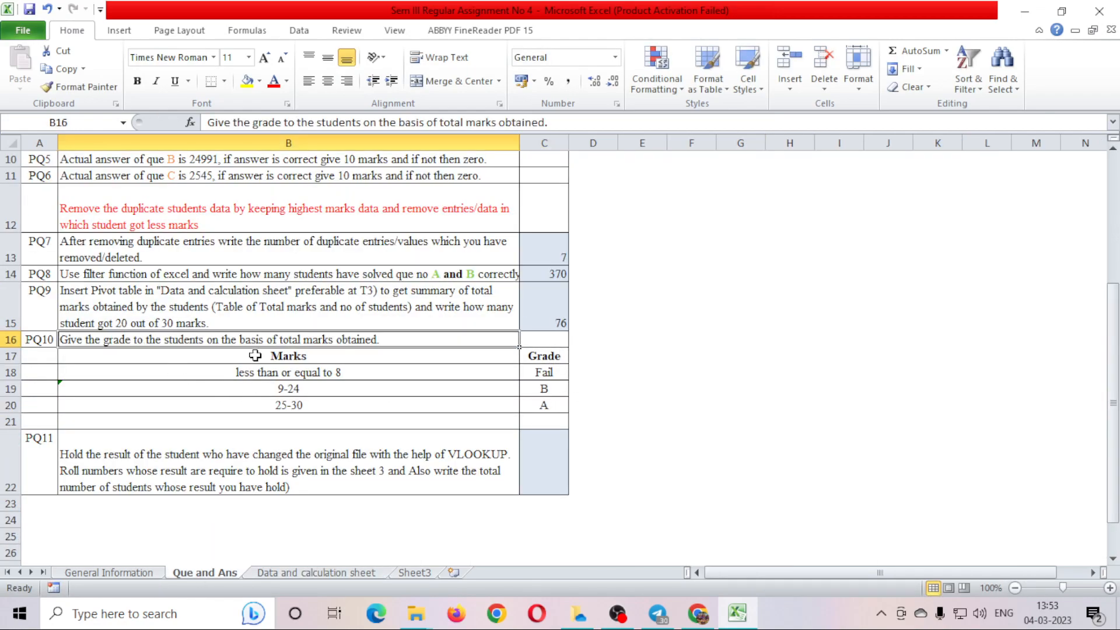
pyautogui.click(249, 376)
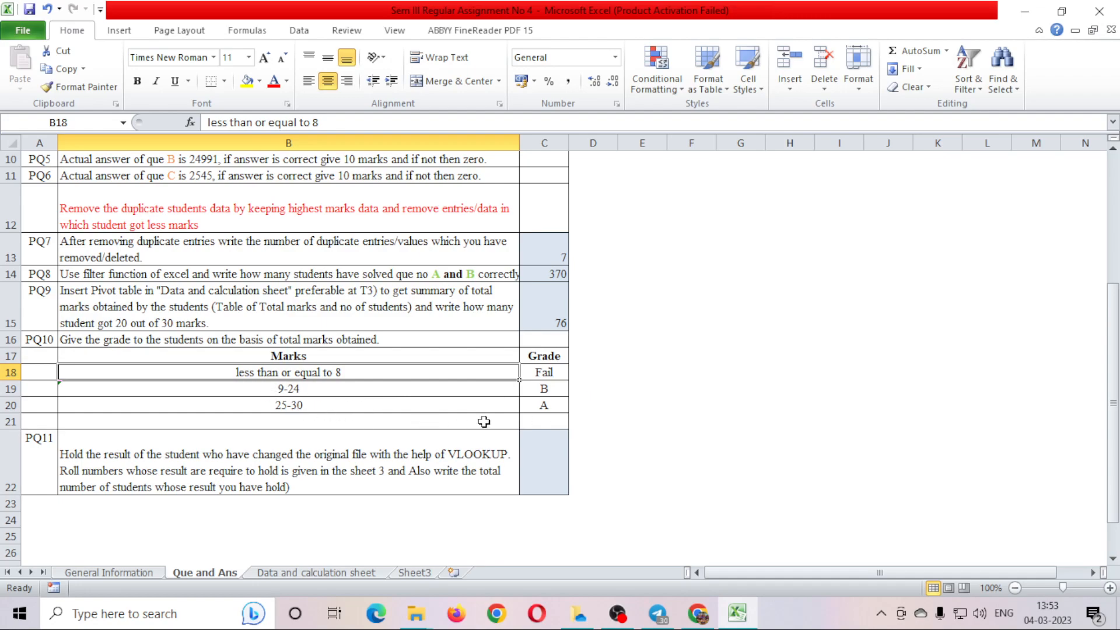
pyautogui.click(318, 573)
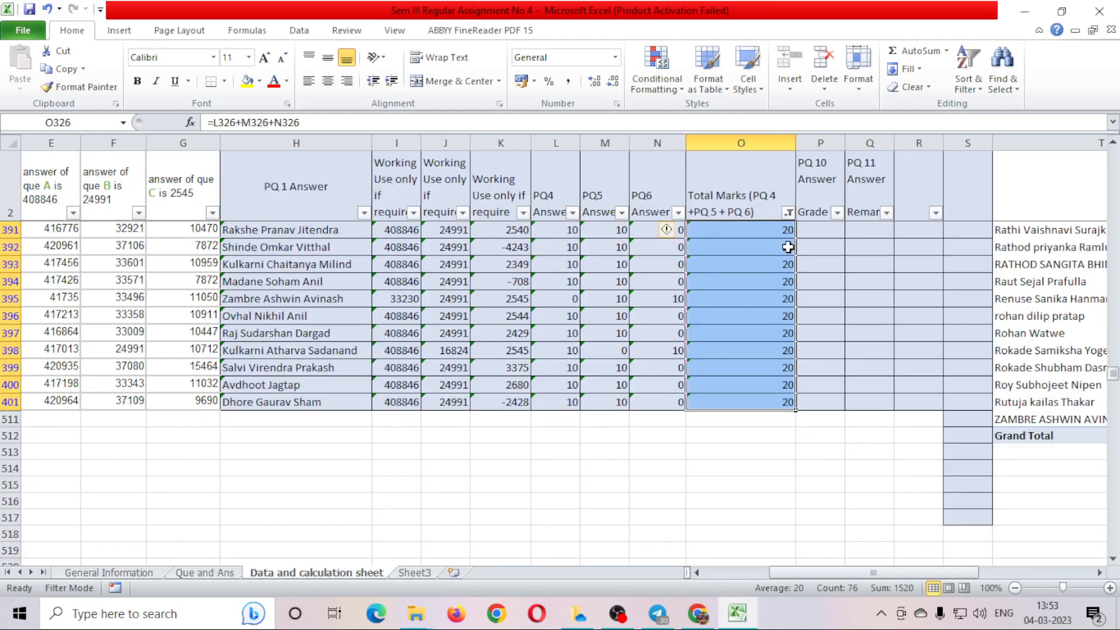
# Clear the filter so all students show and select Grade cell P391.
pyautogui.click(957, 84)
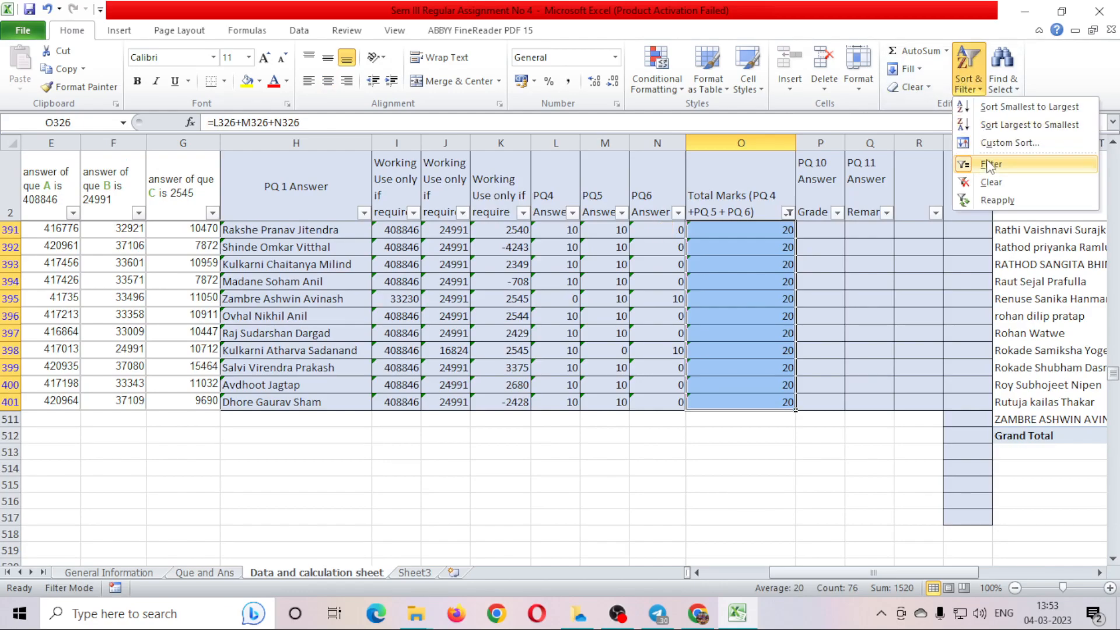
pyautogui.click(991, 164)
pyautogui.click(833, 230)
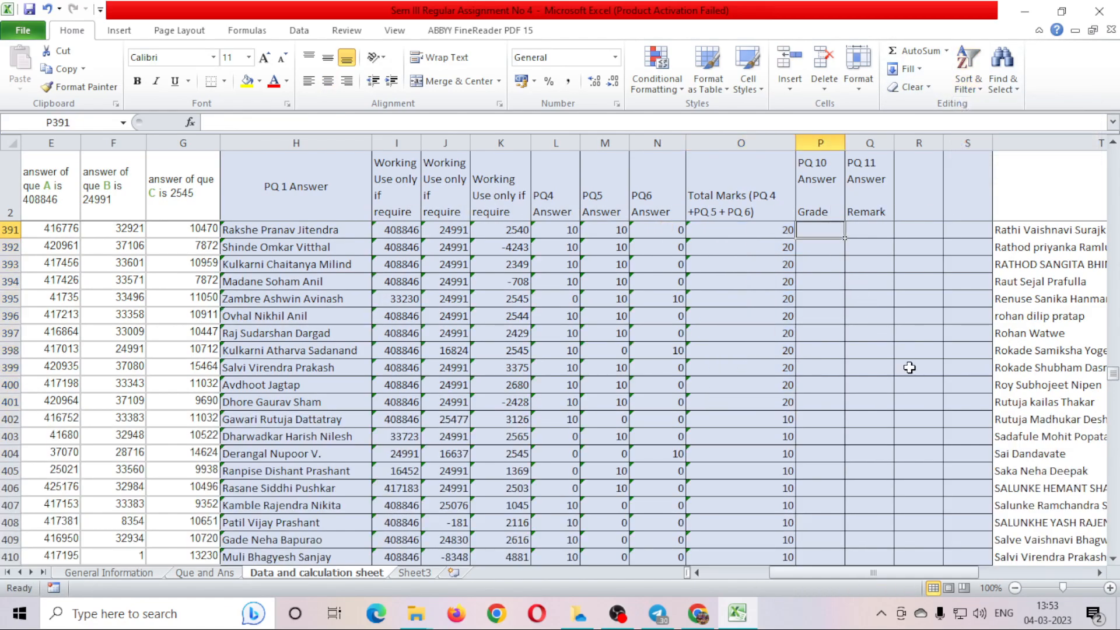
pyautogui.write('=')
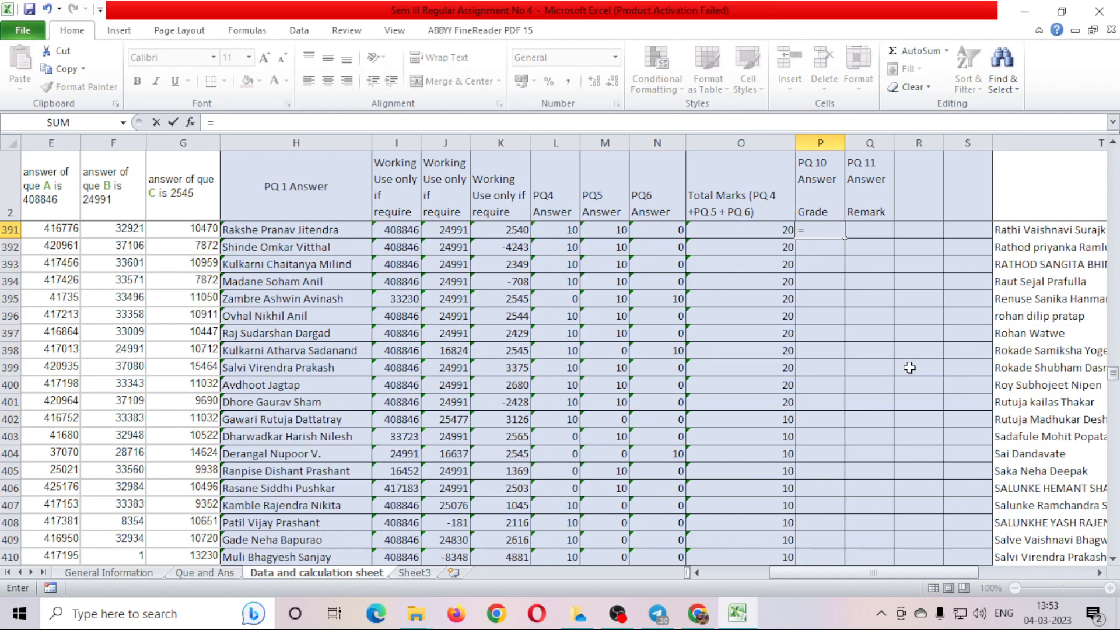
pyautogui.write('if')
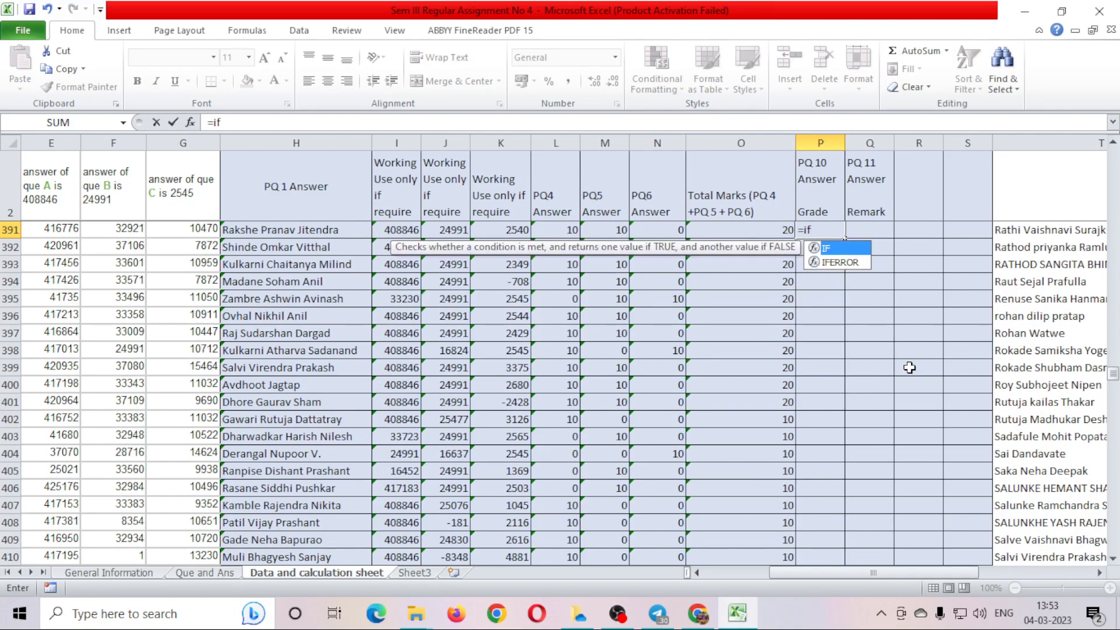
pyautogui.press('Left')
pyautogui.press('Right')
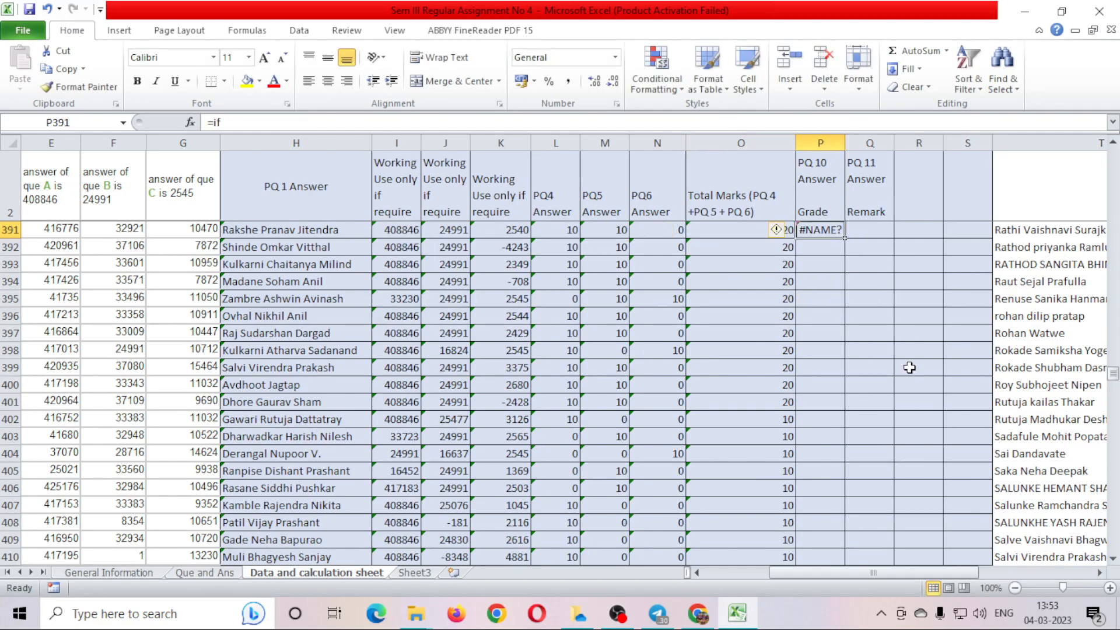
# Begin P391's formula as =IF(O391<=8,"Fail", with the threshold corrected from 10 to 8.
pyautogui.write('=O391')
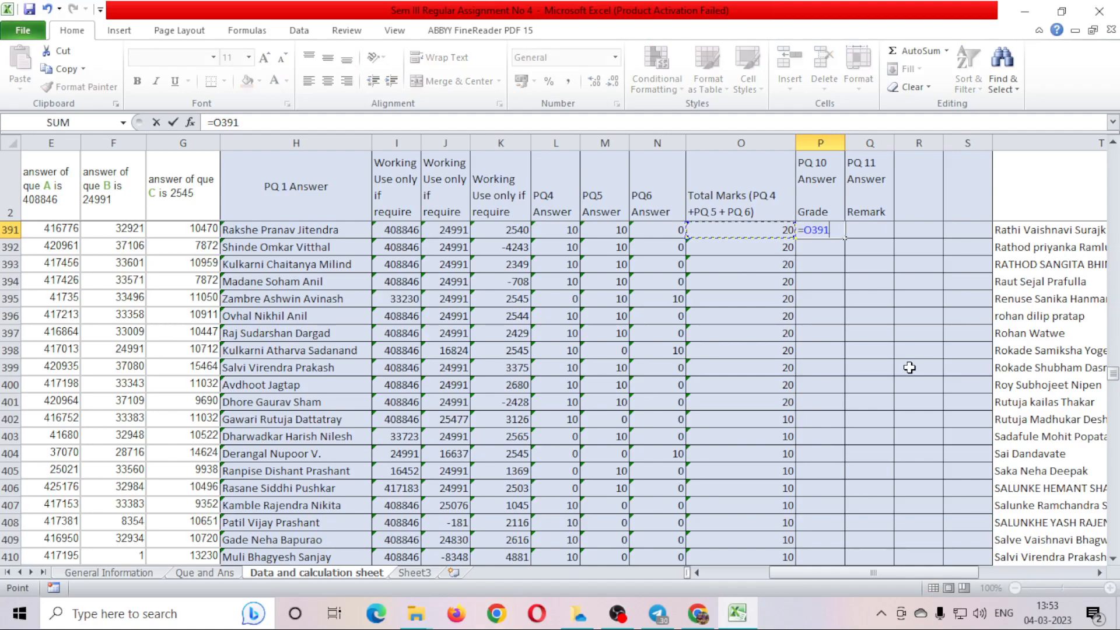
pyautogui.press('BackSpace')
pyautogui.press('BackSpace')
pyautogui.press('BackSpace')
pyautogui.press('BackSpace')
pyautogui.write('if')
pyautogui.press('Tab')
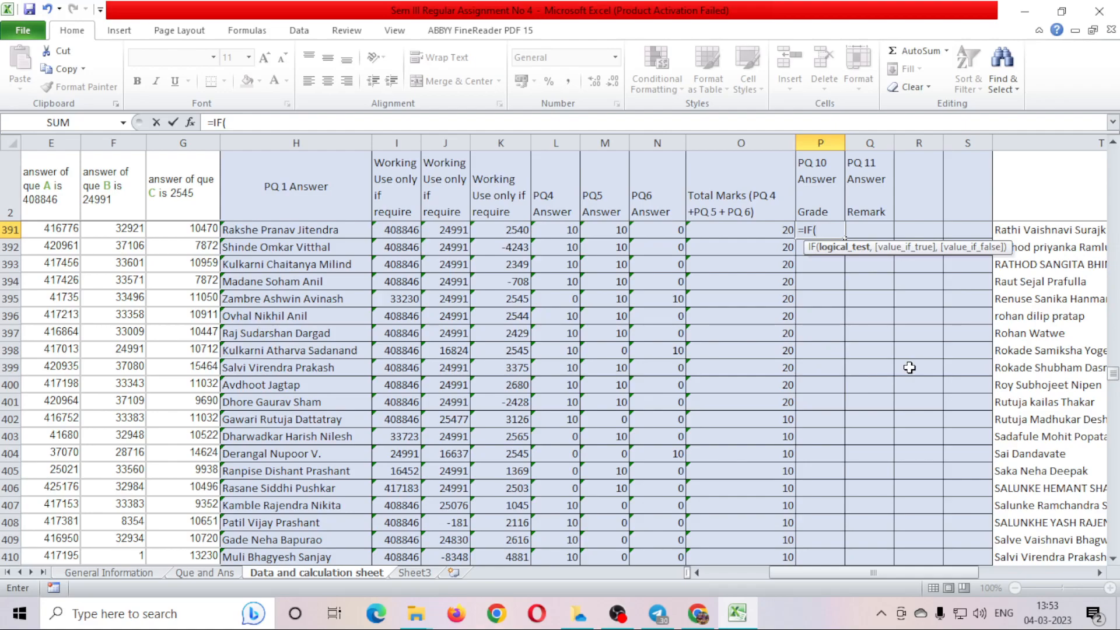
pyautogui.click(764, 234)
pyautogui.write('<=')
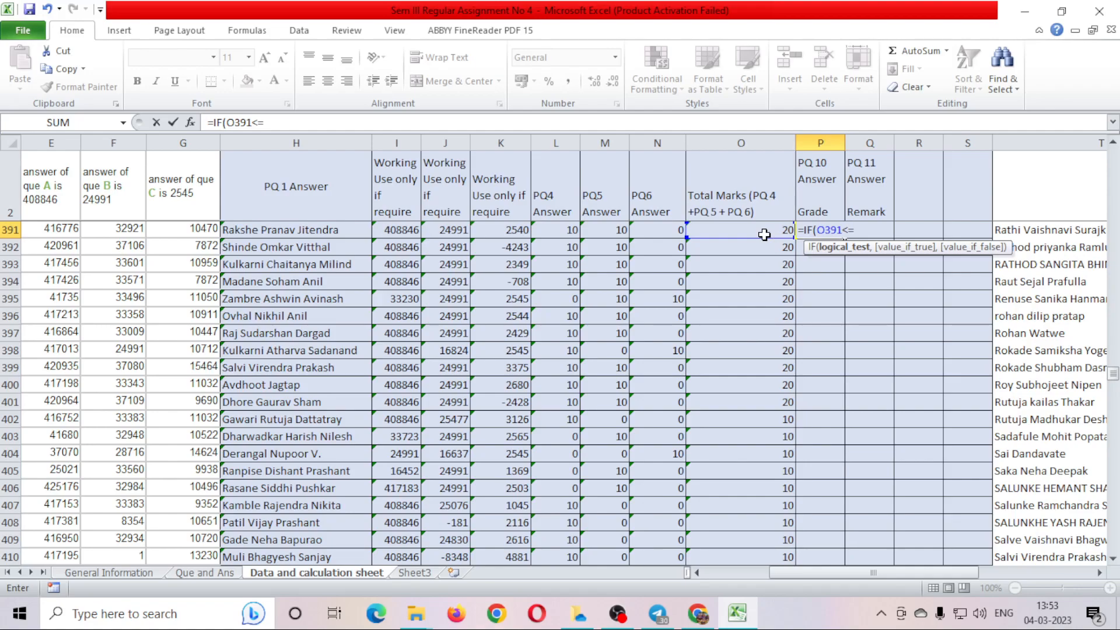
pyautogui.write('10')
pyautogui.press('BackSpace')
pyautogui.press('BackSpace')
pyautogui.write('8,')
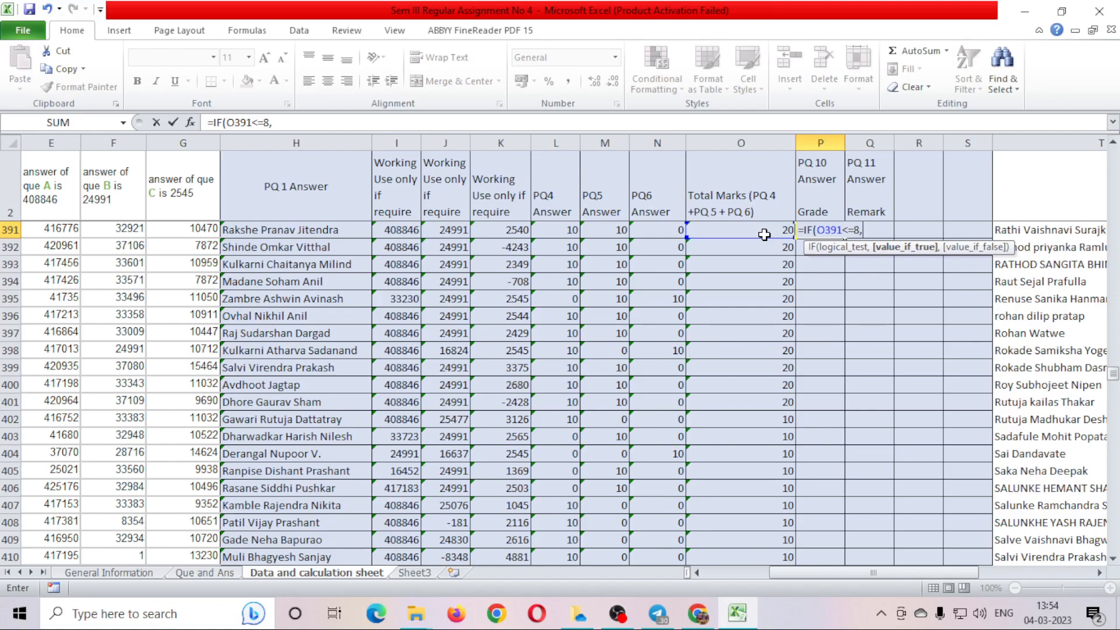
pyautogui.write('"Fail",')
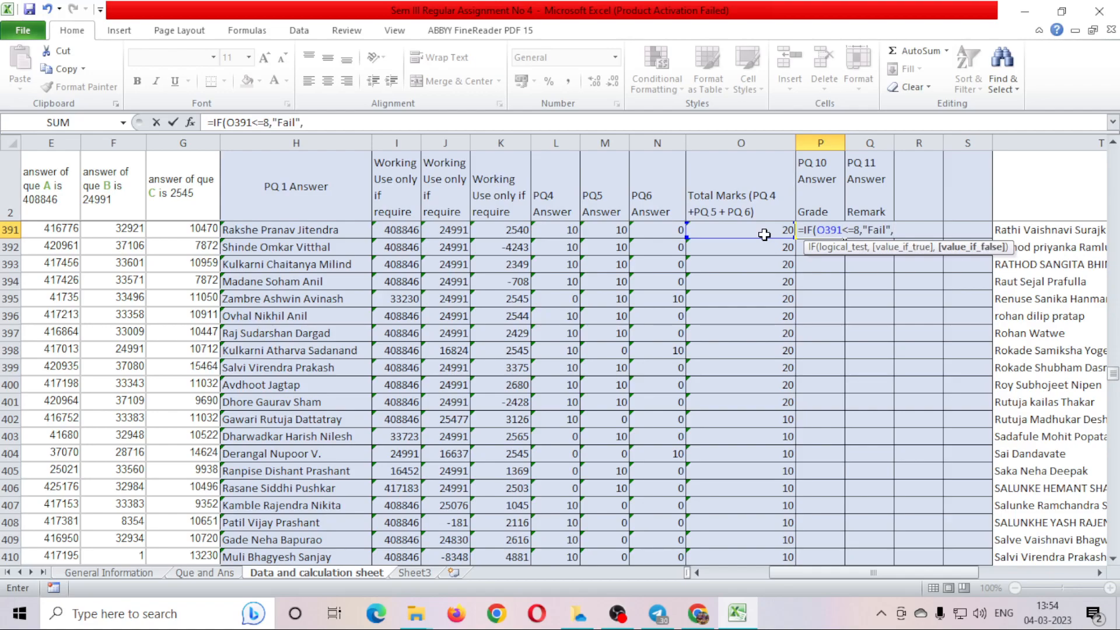
# Append O391<=24,"B","A") and commit, triggering the too-many-arguments warning.
pyautogui.click(752, 227)
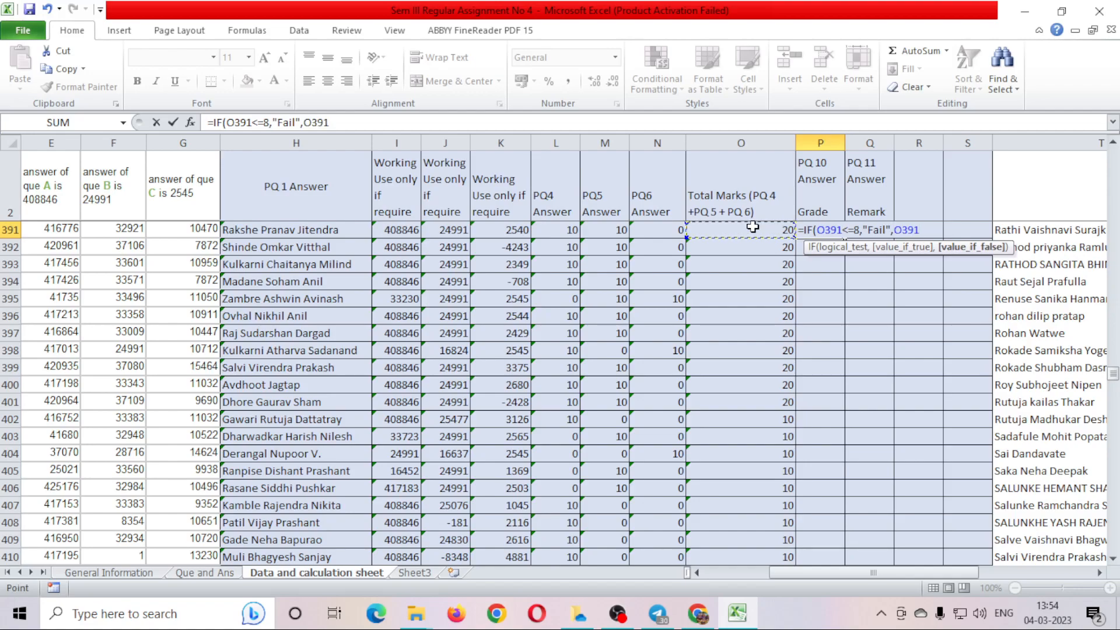
pyautogui.write('<=24,"B"')
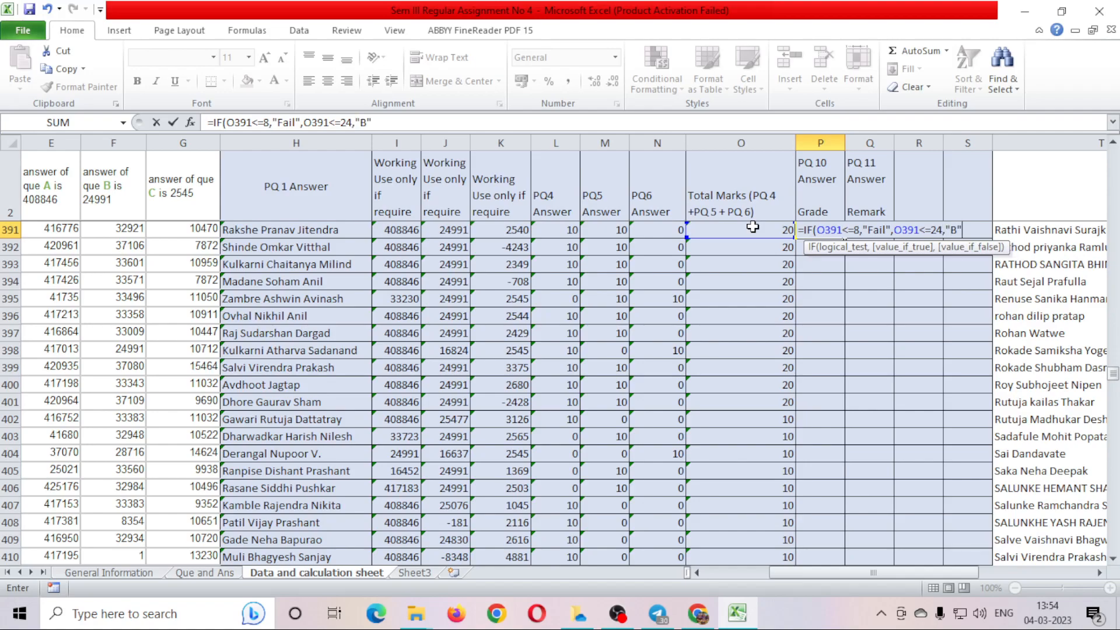
pyautogui.write(',')
pyautogui.write('"A")')
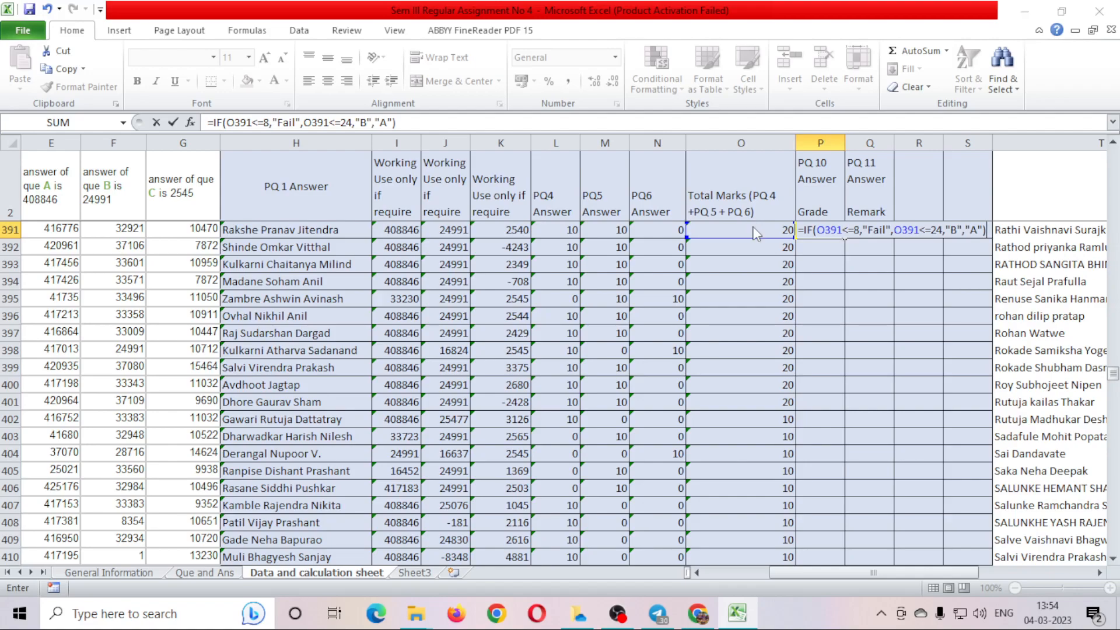
pyautogui.press('Return')
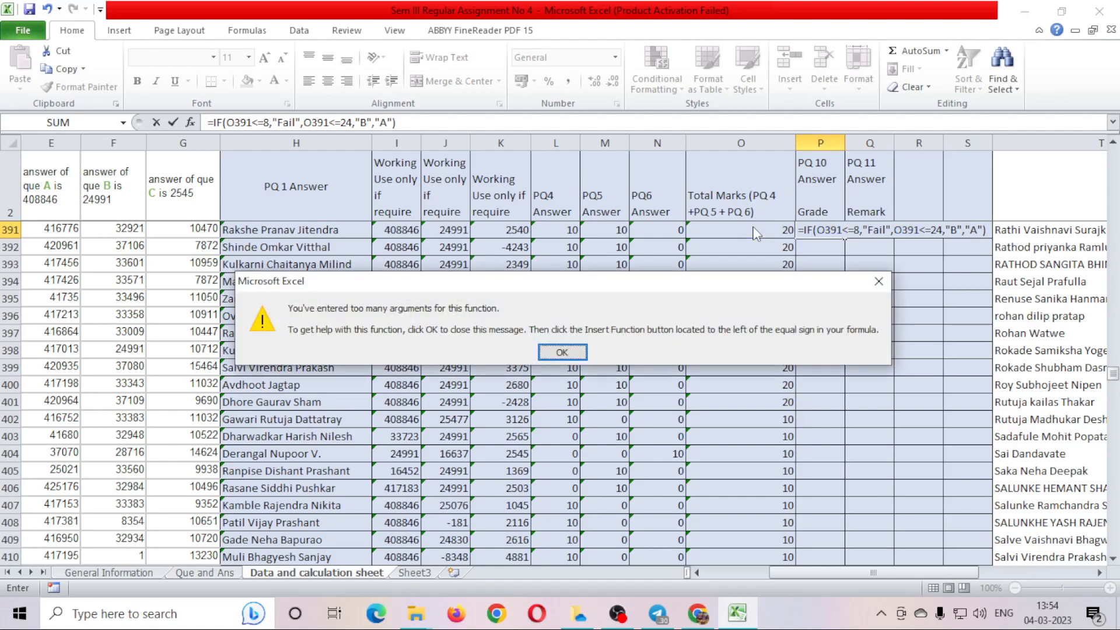
# Dismiss the warning and wrap the second condition as IF(O391<=24,"B","A"), so P391 shows B.
pyautogui.press('Return')
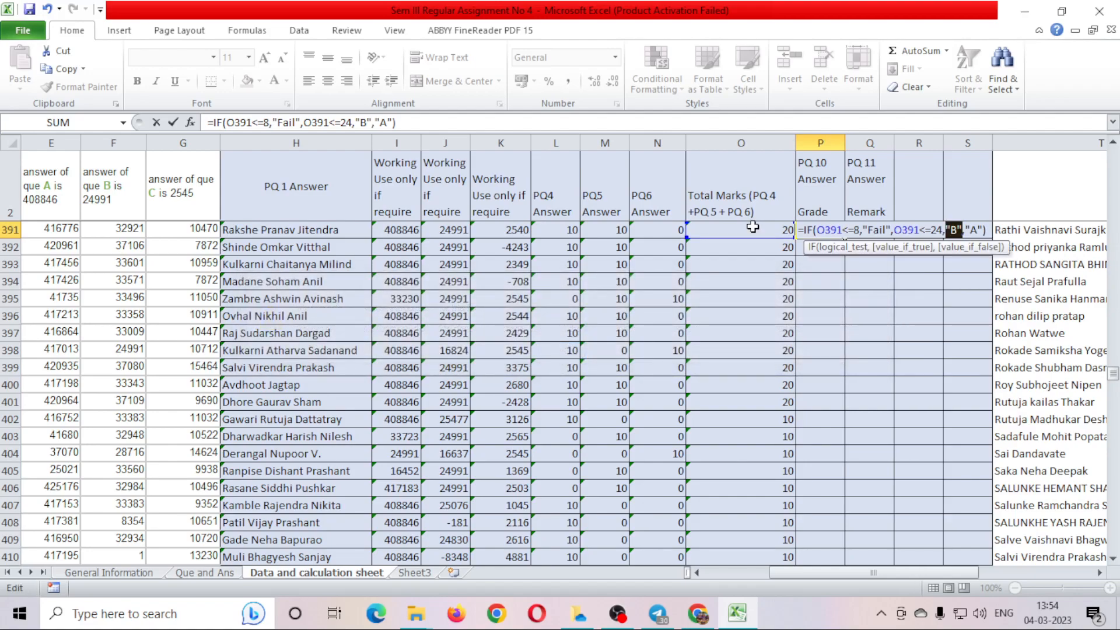
pyautogui.press('Right')
pyautogui.press('Left')
pyautogui.press('Left')
pyautogui.press('Left')
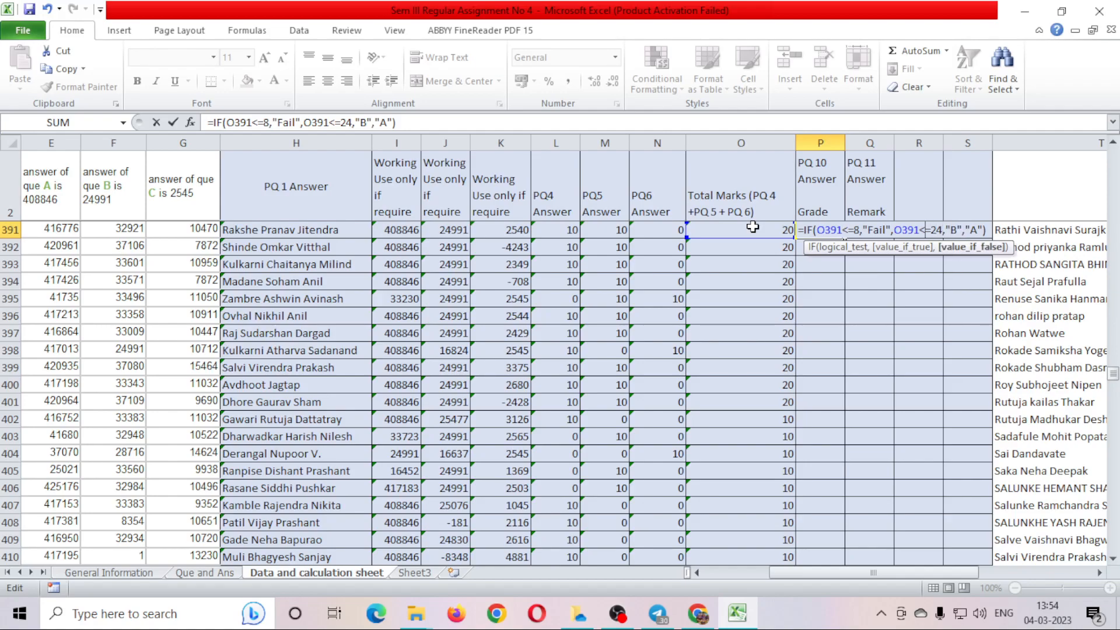
pyautogui.press('Right')
pyautogui.press('Left')
pyautogui.press('Left')
pyautogui.press('Left')
pyautogui.press('Left')
pyautogui.press('Left')
pyautogui.press('Left')
pyautogui.press('Left')
pyautogui.press('Left')
pyautogui.press('Left')
pyautogui.press('Left')
pyautogui.press('Left')
pyautogui.press('Left')
pyautogui.press('Left')
pyautogui.press('Left')
pyautogui.press('Left')
pyautogui.press('Left')
pyautogui.press('Left')
pyautogui.press('Left')
pyautogui.press('Left')
pyautogui.press('Left')
pyautogui.press('Left')
pyautogui.press('Left')
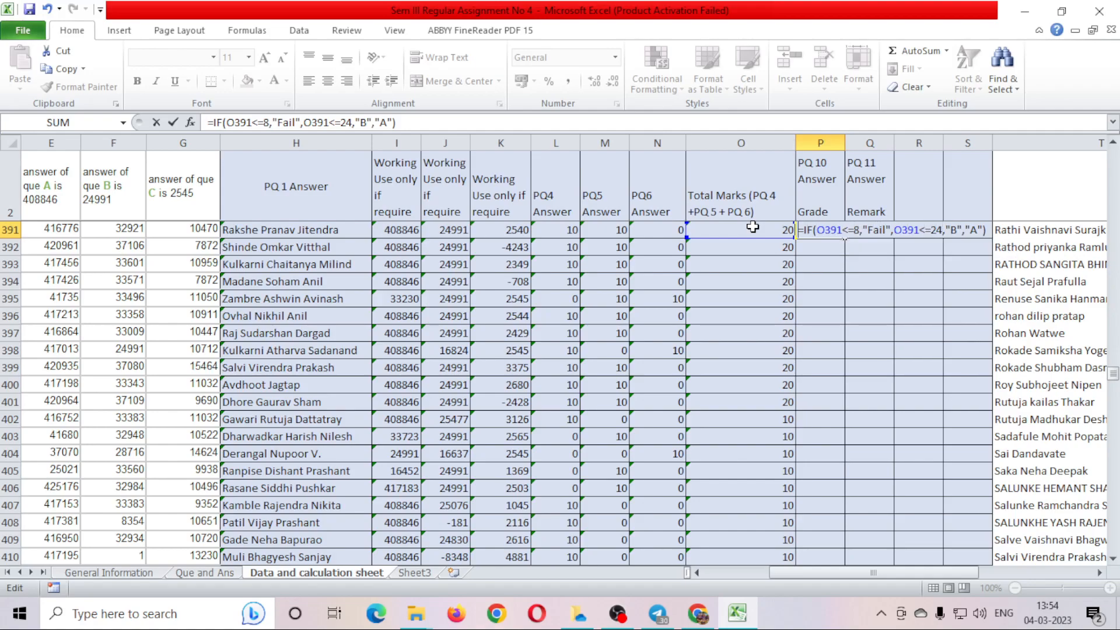
pyautogui.press('Right')
pyautogui.press('Right')
pyautogui.press('Right')
pyautogui.press('Right')
pyautogui.press('Right')
pyautogui.press('Right')
pyautogui.press('Right')
pyautogui.press('Right')
pyautogui.press('Right')
pyautogui.press('Right')
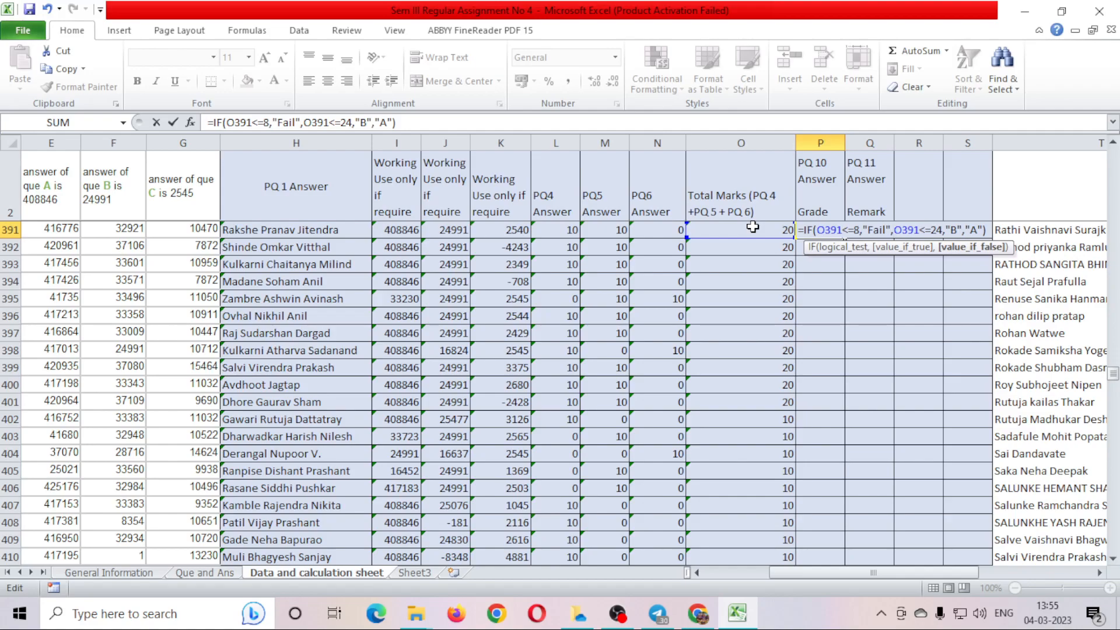
pyautogui.write('If')
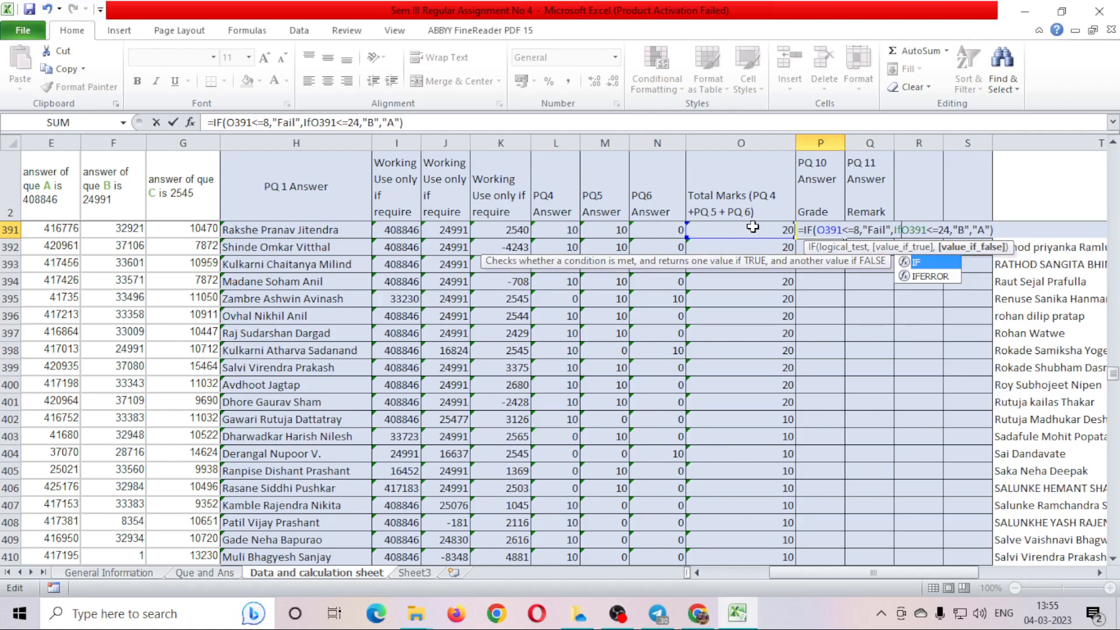
pyautogui.write('(')
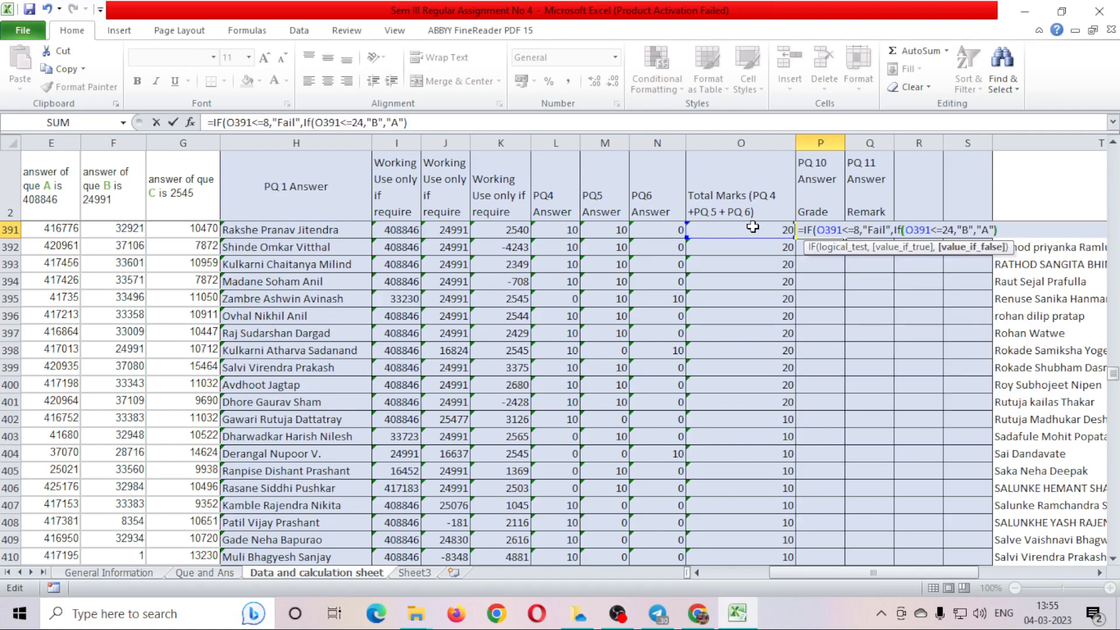
pyautogui.press('Right')
pyautogui.press('Right')
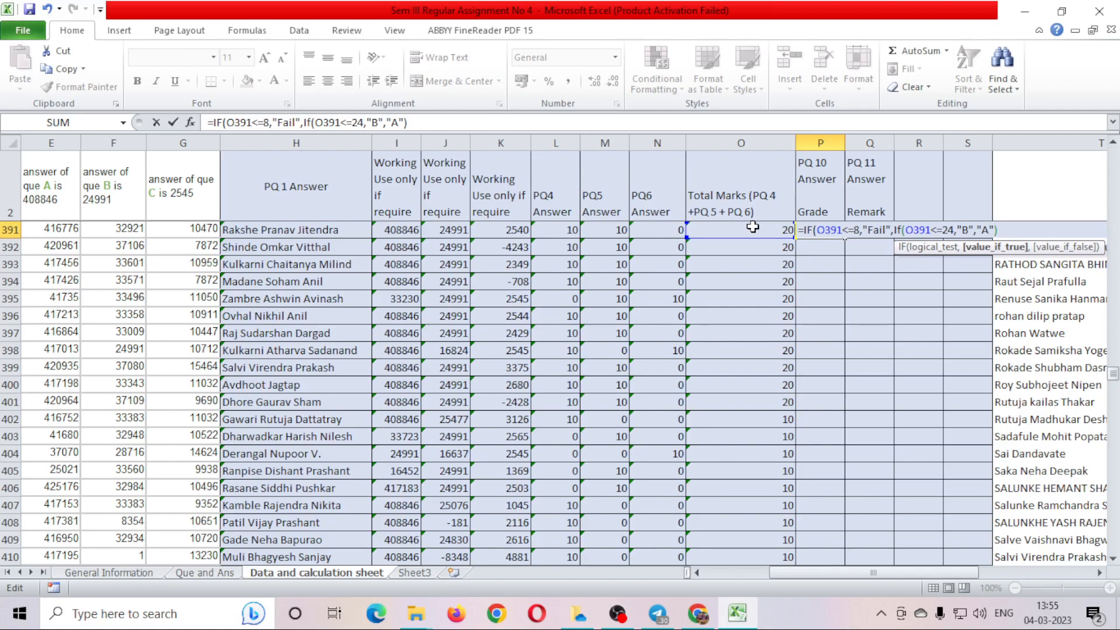
pyautogui.press('Right')
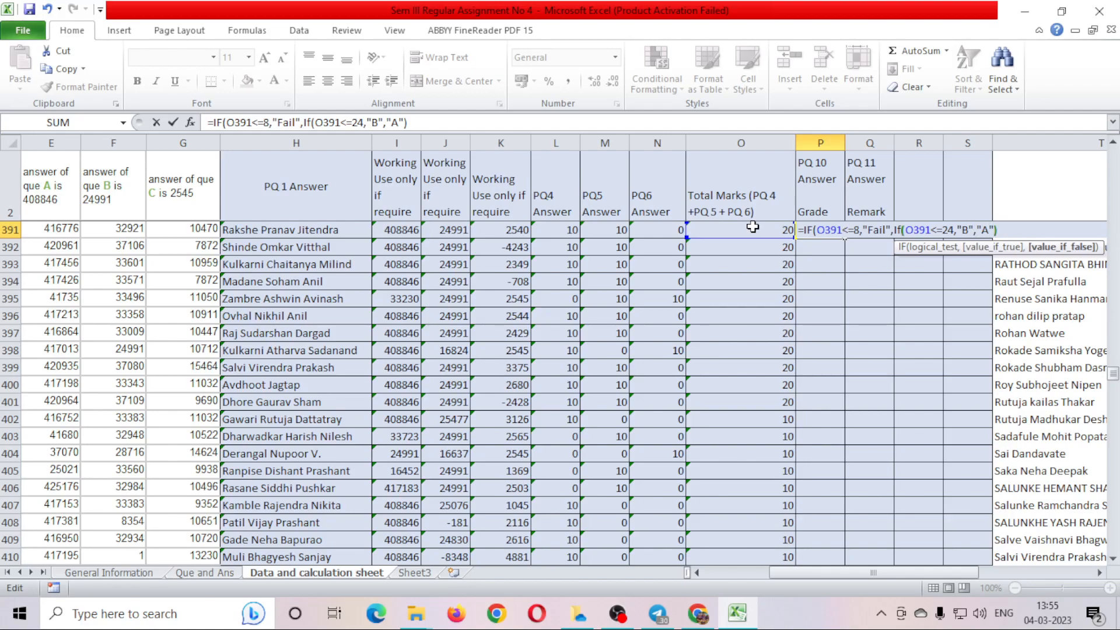
pyautogui.press('Right')
pyautogui.write(')')
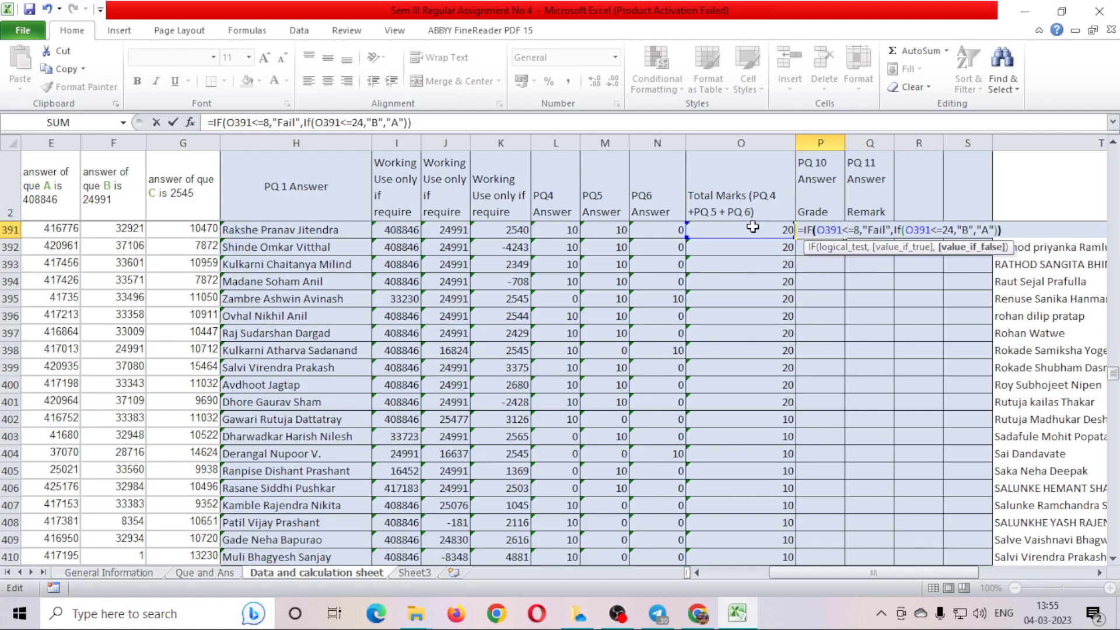
pyautogui.hotkey('ctrl', 'Return')
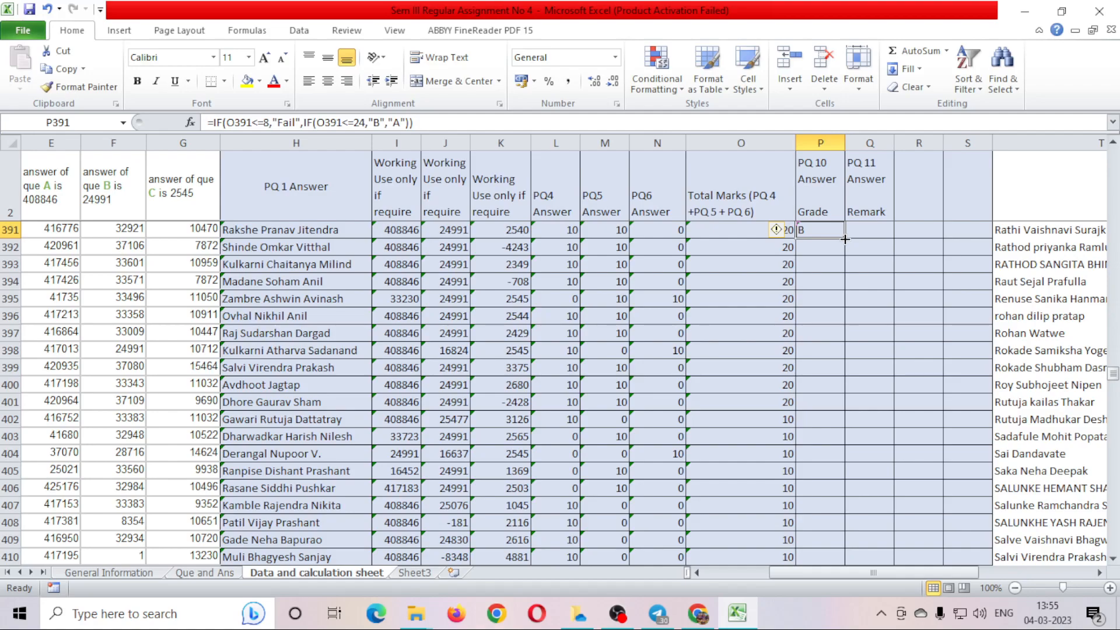
# Fill P391's grade formula down the column and check the results below.
pyautogui.doubleClick(845, 238)
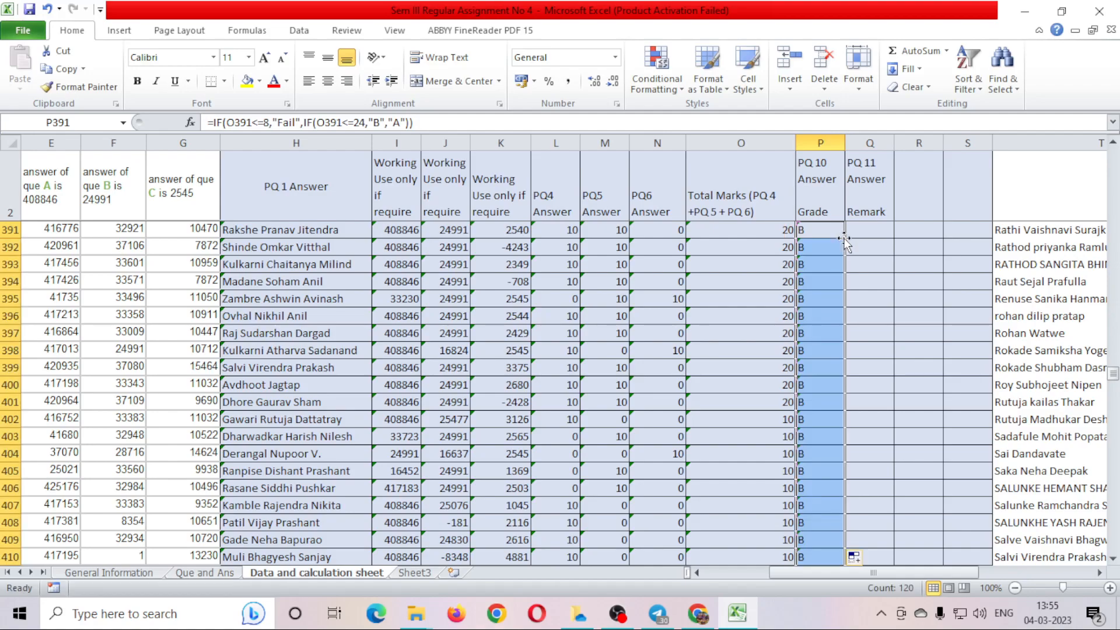
pyautogui.click(823, 387)
pyautogui.scroll(-5, 829, 392)
pyautogui.scroll(-9, 829, 392)
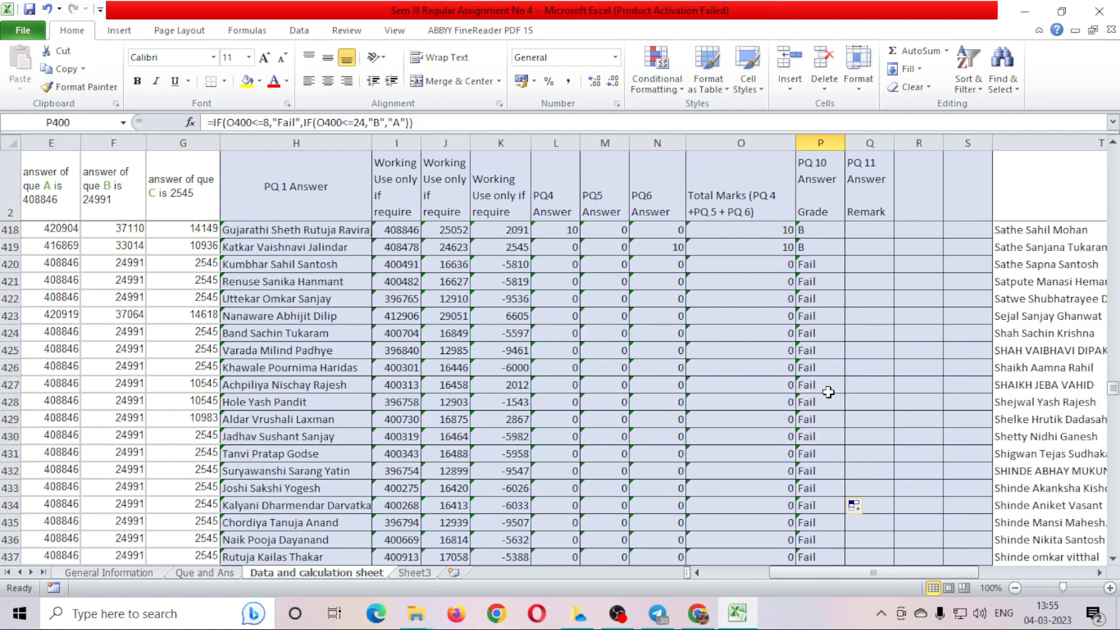
pyautogui.scroll(10, 828, 392)
pyautogui.scroll(11, 828, 392)
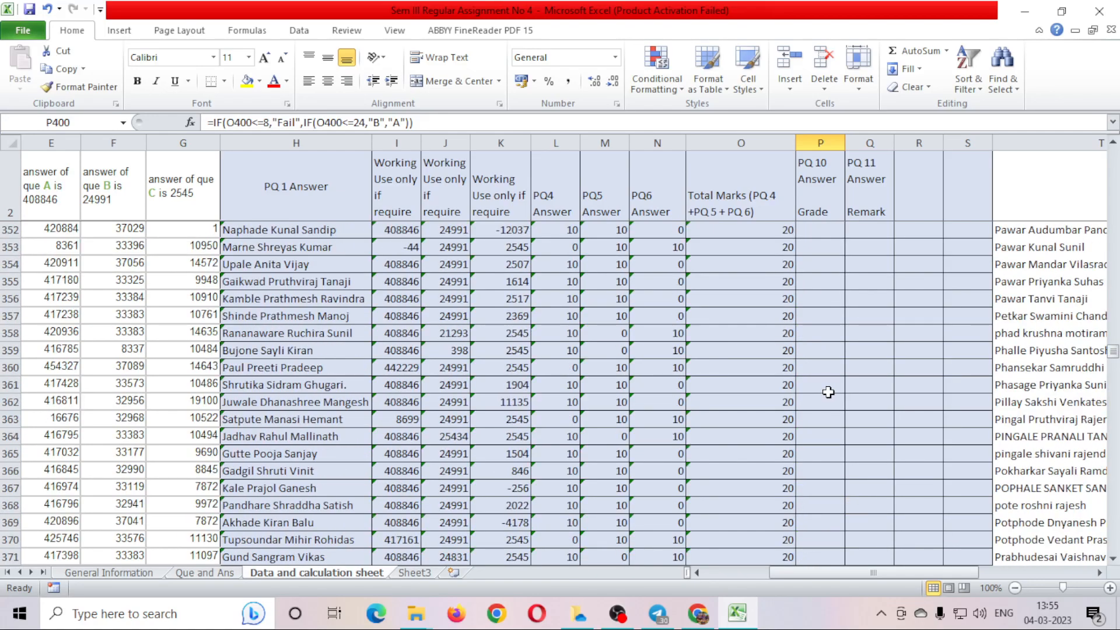
pyautogui.scroll(-7, 837, 385)
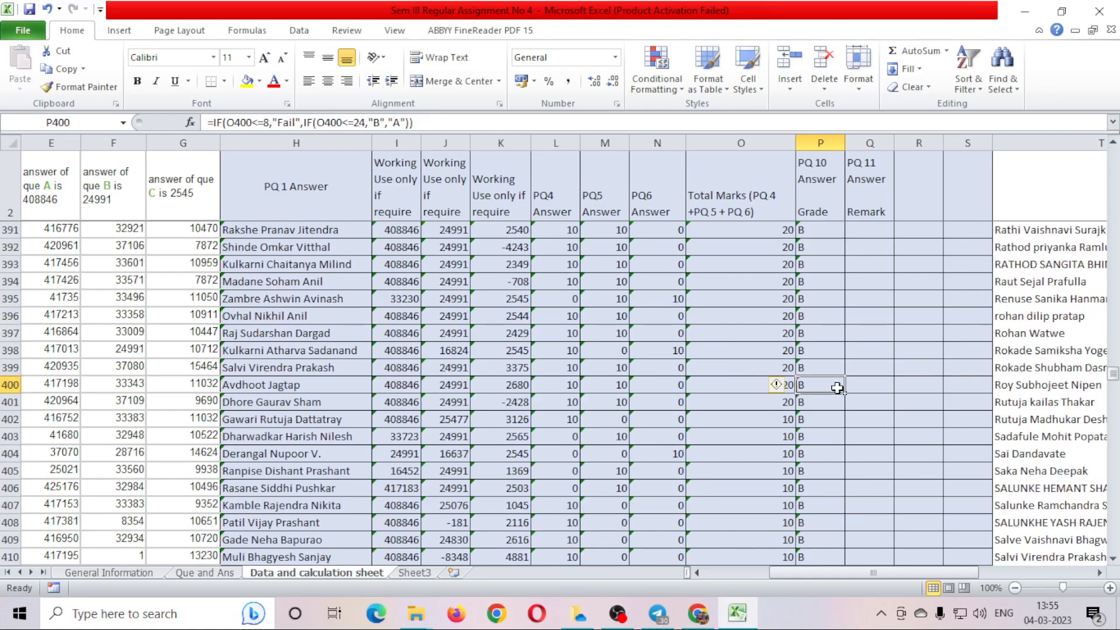
pyautogui.scroll(4, 835, 350)
# Copy P391's grade formula and paste it into P3 through P390.
pyautogui.click(815, 437)
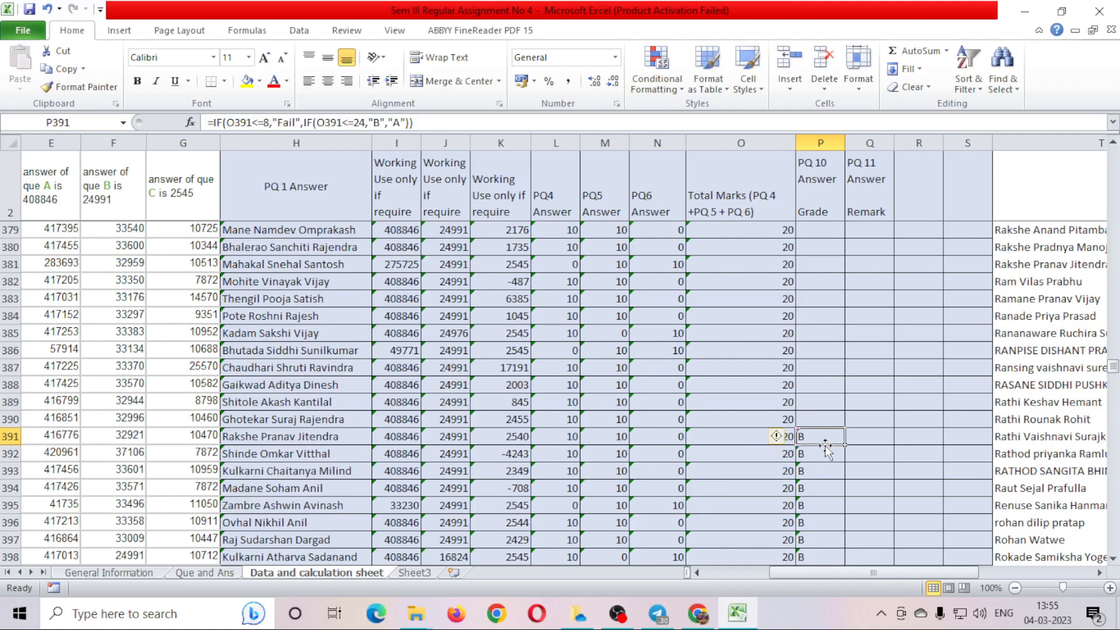
pyautogui.hotkey('ctrl', 'c')
pyautogui.moveTo(820, 419); pyautogui.dragTo(820, 217)
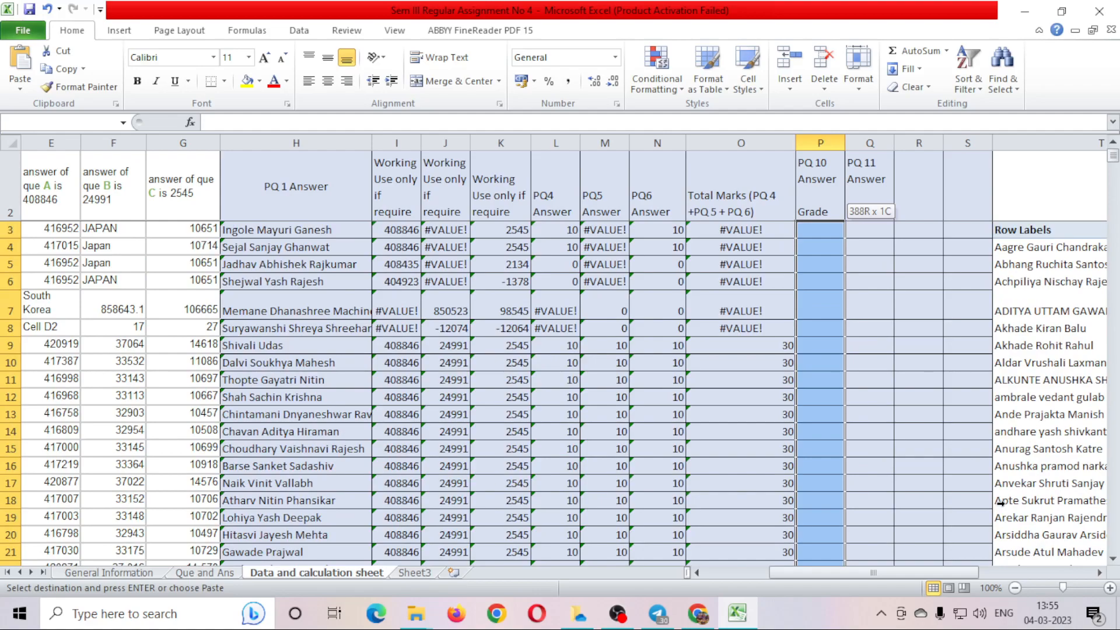
pyautogui.hotkey('shift', 'pagedown')
pyautogui.hotkey('shift', 'pageup')
pyautogui.hotkey('shift', 'Down')
pyautogui.hotkey('shift', 'Up')
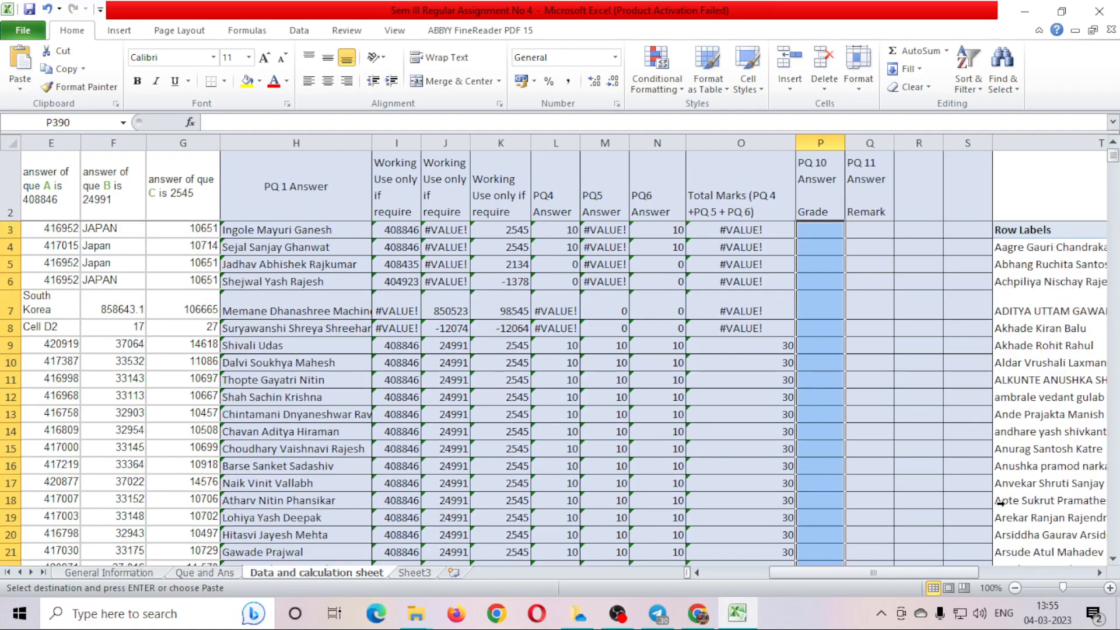
pyautogui.hotkey('ctrl', 'v')
# Step through the Grade column from the top to verify the Fail, B and A results.
pyautogui.press('Down')
pyautogui.press('Down')
pyautogui.press('Down')
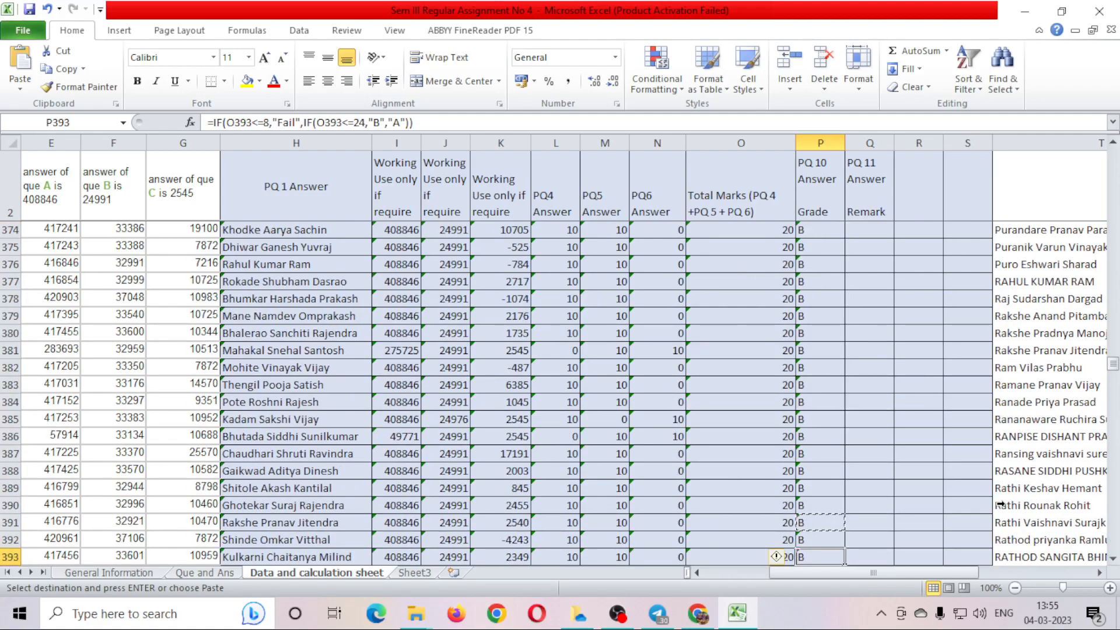
pyautogui.hotkey('ctrl', 'Up')
pyautogui.press('Down')
pyautogui.press('Down')
pyautogui.press('Down')
pyautogui.press('Down')
pyautogui.press('Down')
pyautogui.press('Down')
pyautogui.press('Down')
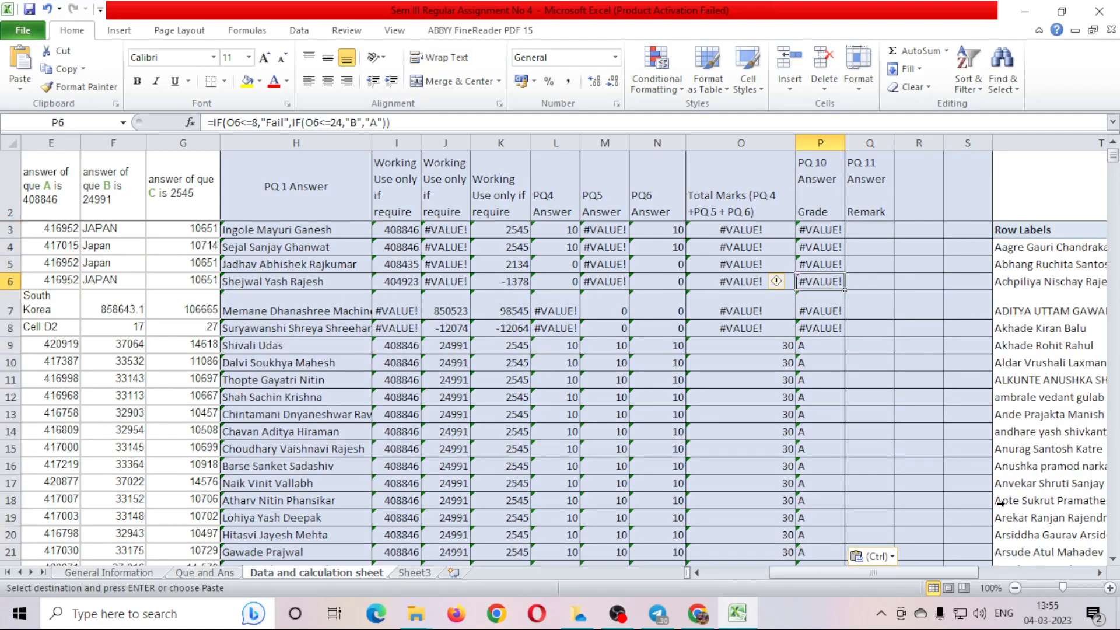
pyautogui.press('Down')
pyautogui.press('Escape')
pyautogui.press('Down')
pyautogui.press('Down')
pyautogui.press('Down')
pyautogui.press('Down')
pyautogui.press('Down')
pyautogui.press('Down')
pyautogui.press('Down')
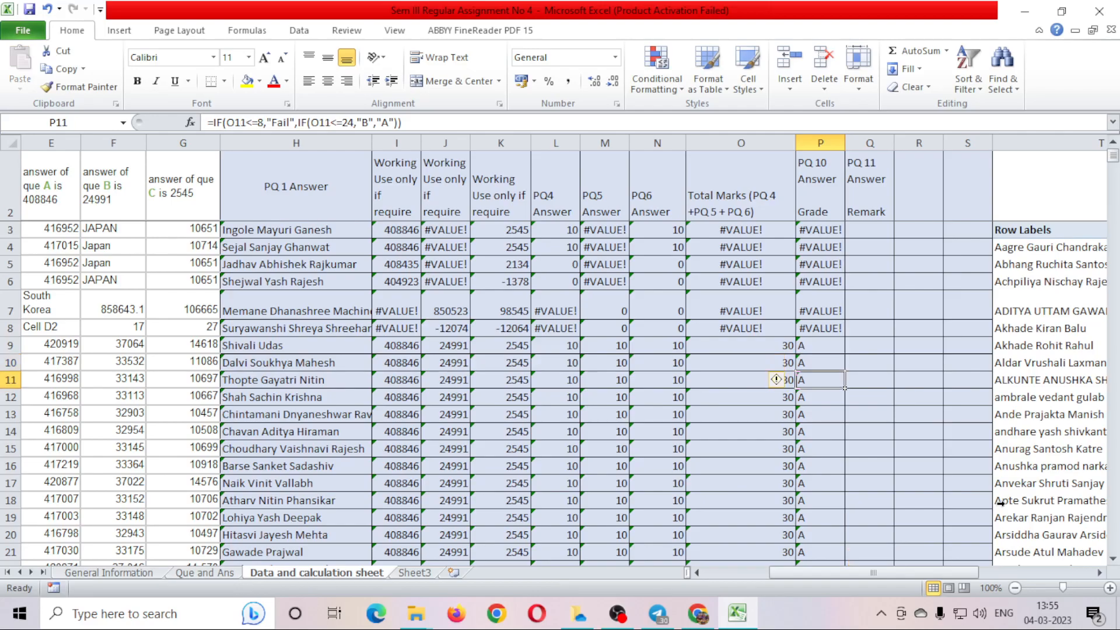
pyautogui.press('Down')
pyautogui.press('Down')
pyautogui.press('Down')
pyautogui.press('Down')
pyautogui.press('Down')
pyautogui.press('Down')
pyautogui.press('Down')
pyautogui.press('Down')
pyautogui.press('Down')
pyautogui.press('Down')
pyautogui.press('Down')
pyautogui.press('Down')
pyautogui.press('Down')
pyautogui.press('Down')
pyautogui.press('Down')
pyautogui.press('Down')
pyautogui.press('Down')
pyautogui.press('Down')
pyautogui.press('Down')
pyautogui.press('Down')
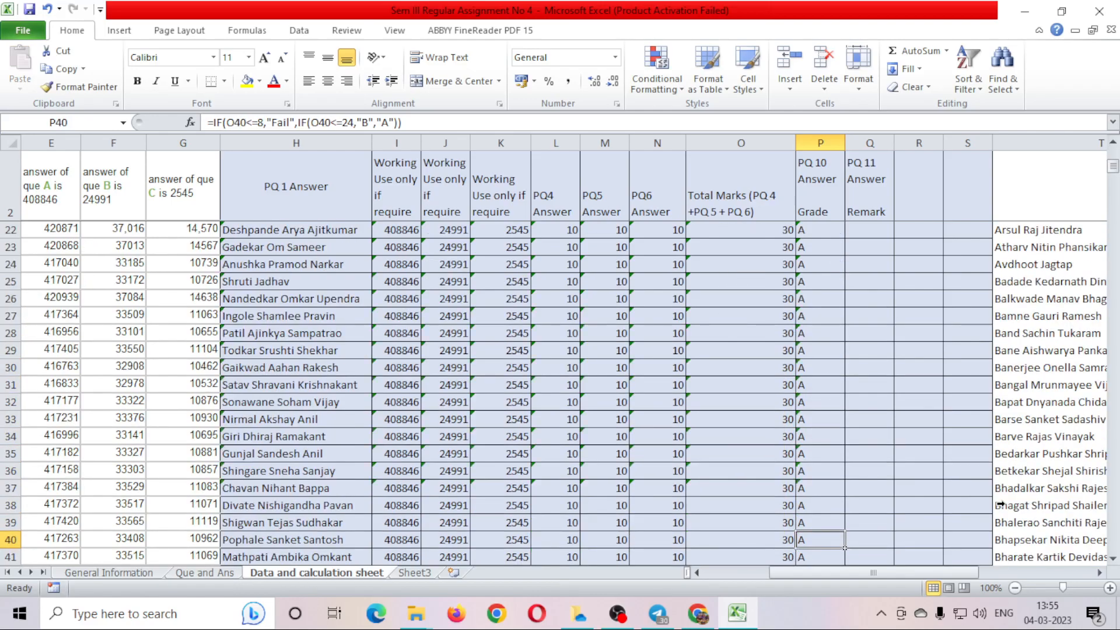
pyautogui.press('pageup')
pyautogui.press('pageup')
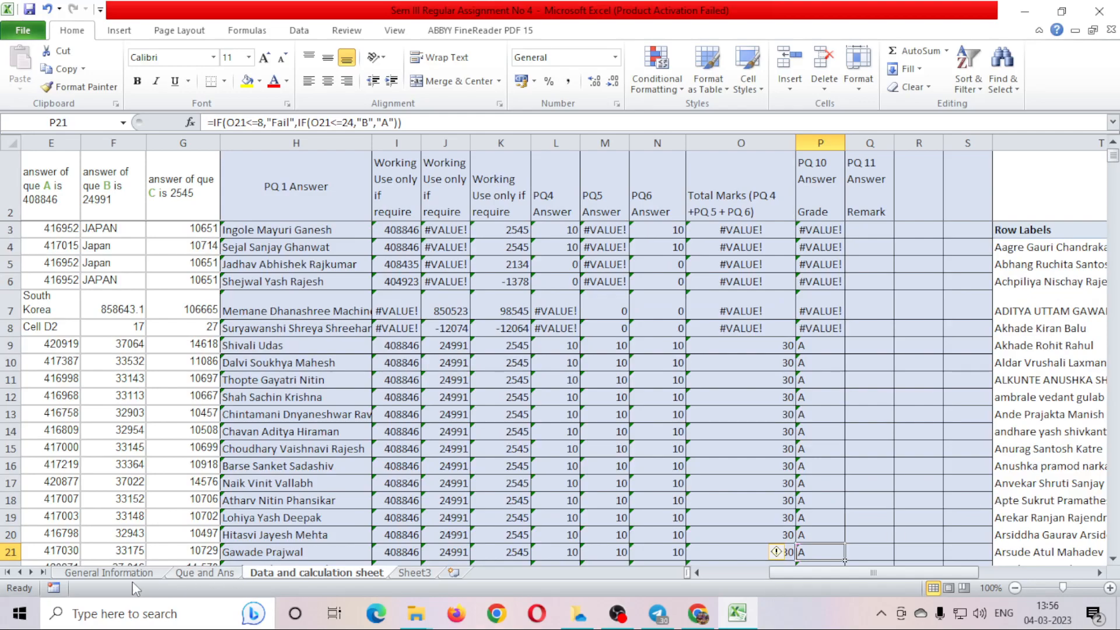
# Switch to the Que and Ans sheet and select the PQ11 VLOOKUP question text.
pyautogui.click(125, 575)
pyautogui.click(188, 573)
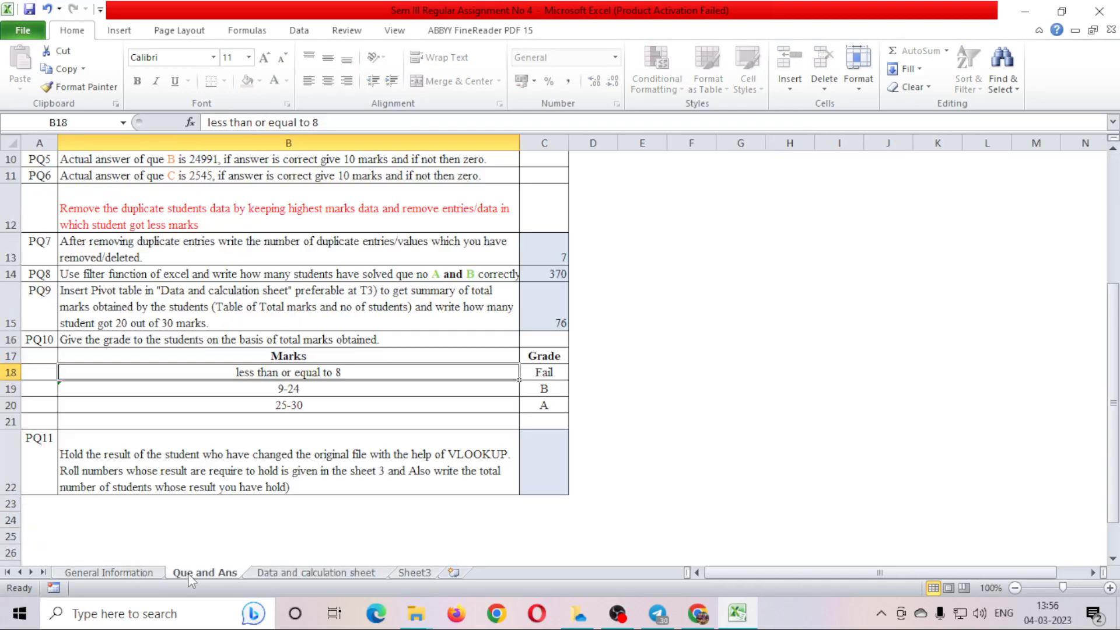
pyautogui.click(320, 456)
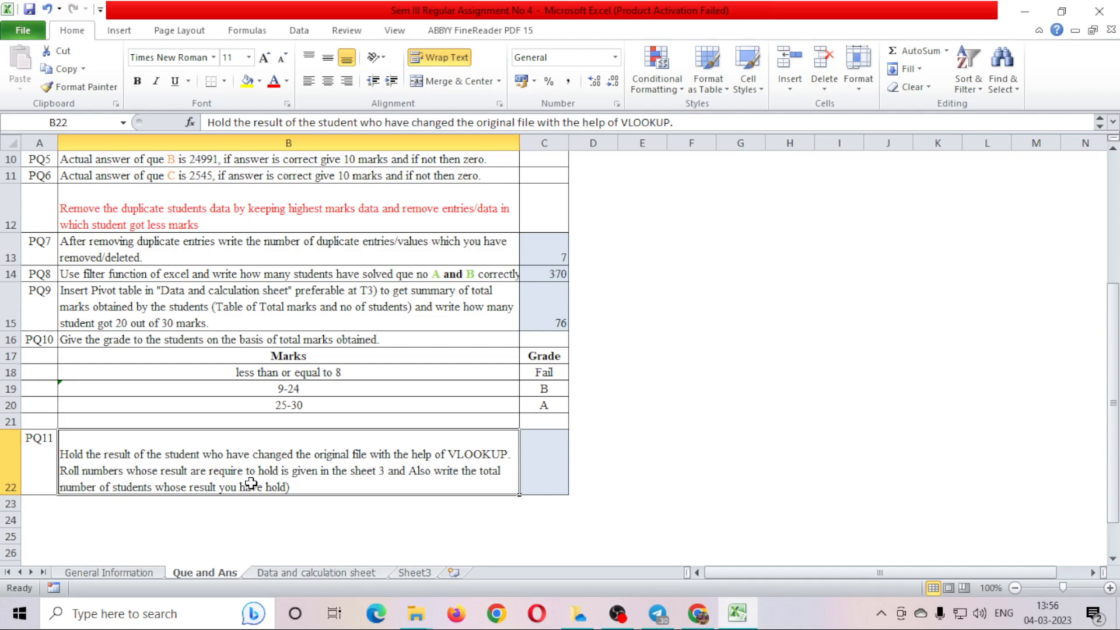
# Review Sheet3's roll numbers, such as 7907, and their 'fake or corrupted file uploded' remarks.
pyautogui.click(398, 575)
pyautogui.click(63, 309)
pyautogui.click(60, 221)
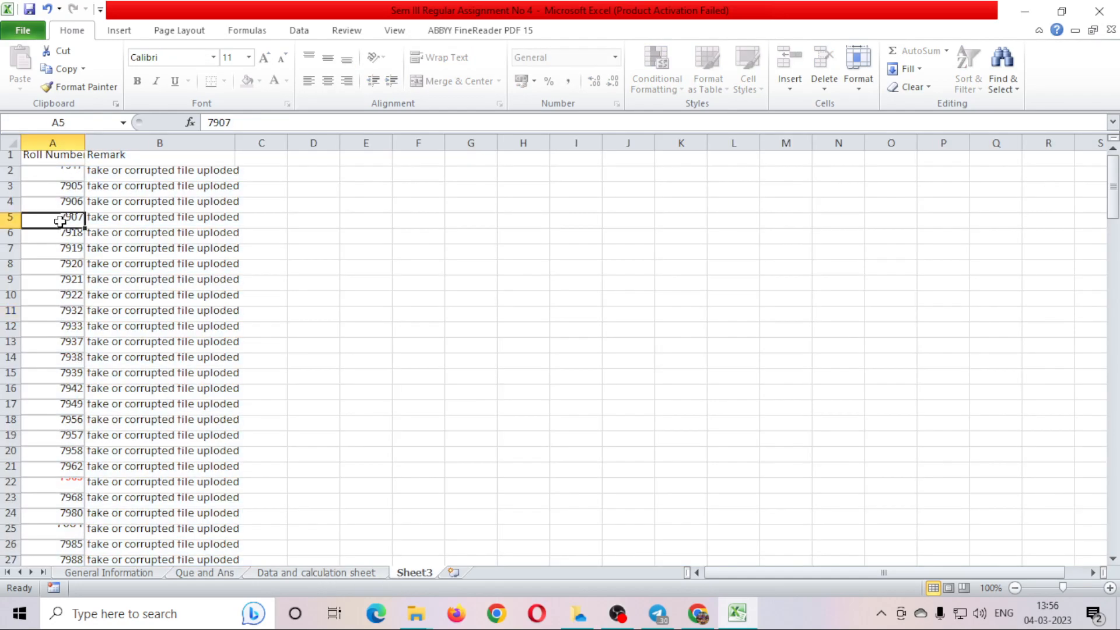
pyautogui.click(138, 222)
pyautogui.click(121, 295)
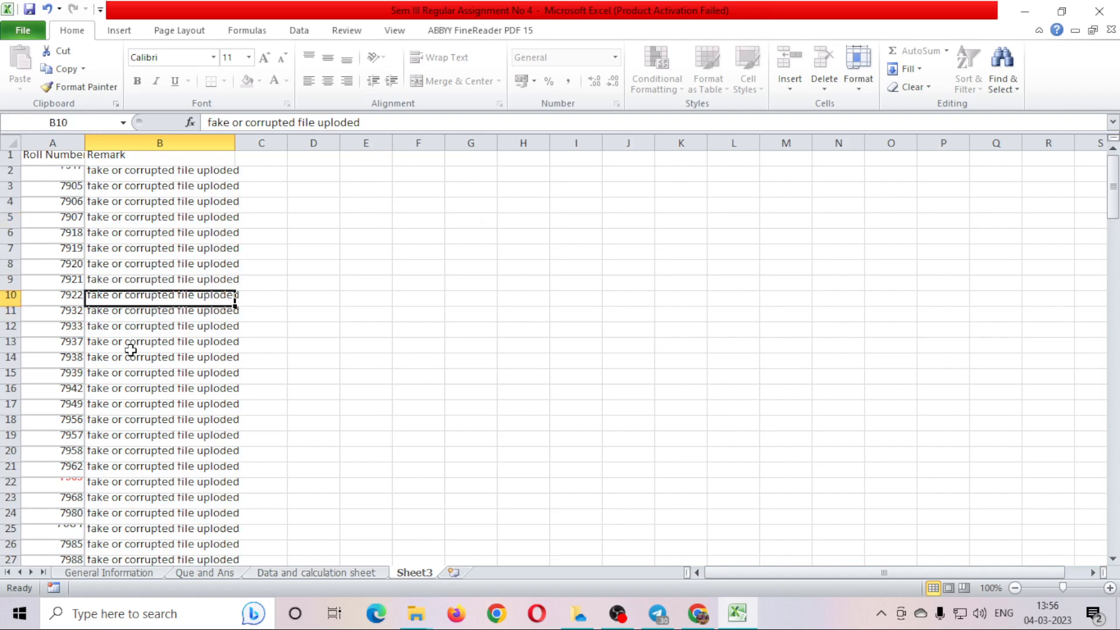
pyautogui.click(208, 574)
# On the Data and calculation sheet, check roll number C3 and select remark cell Q3.
pyautogui.click(348, 572)
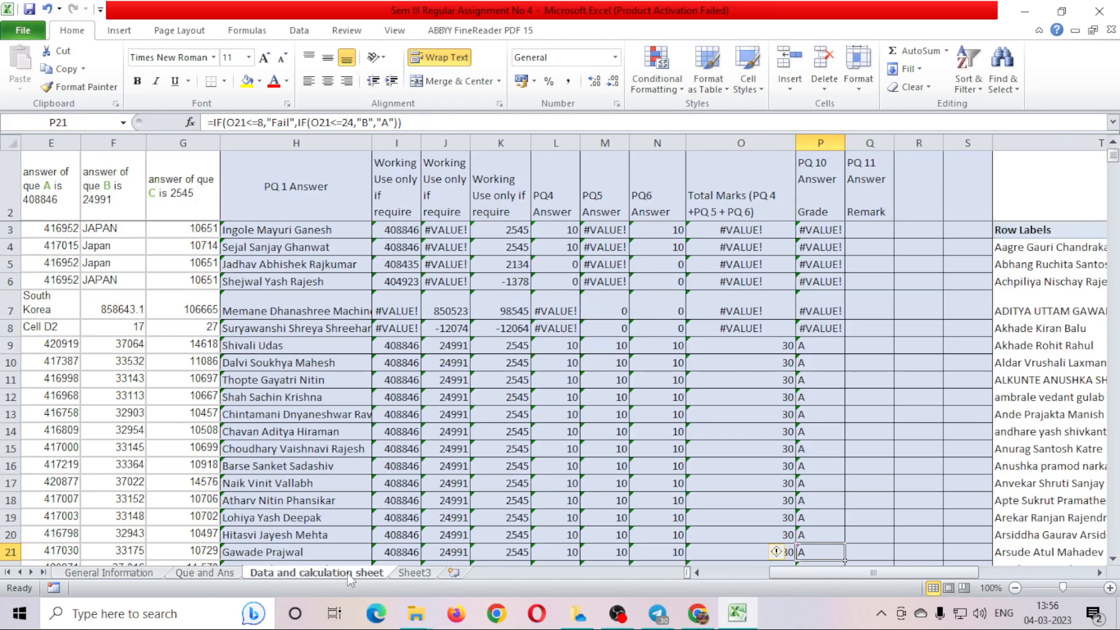
pyautogui.click(865, 229)
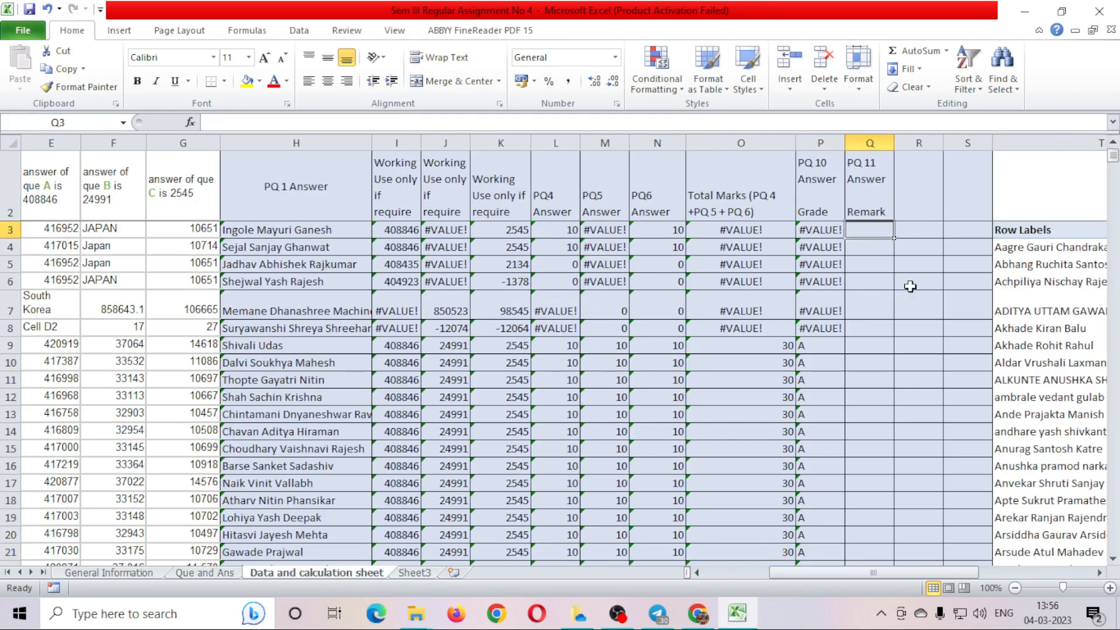
pyautogui.write('=')
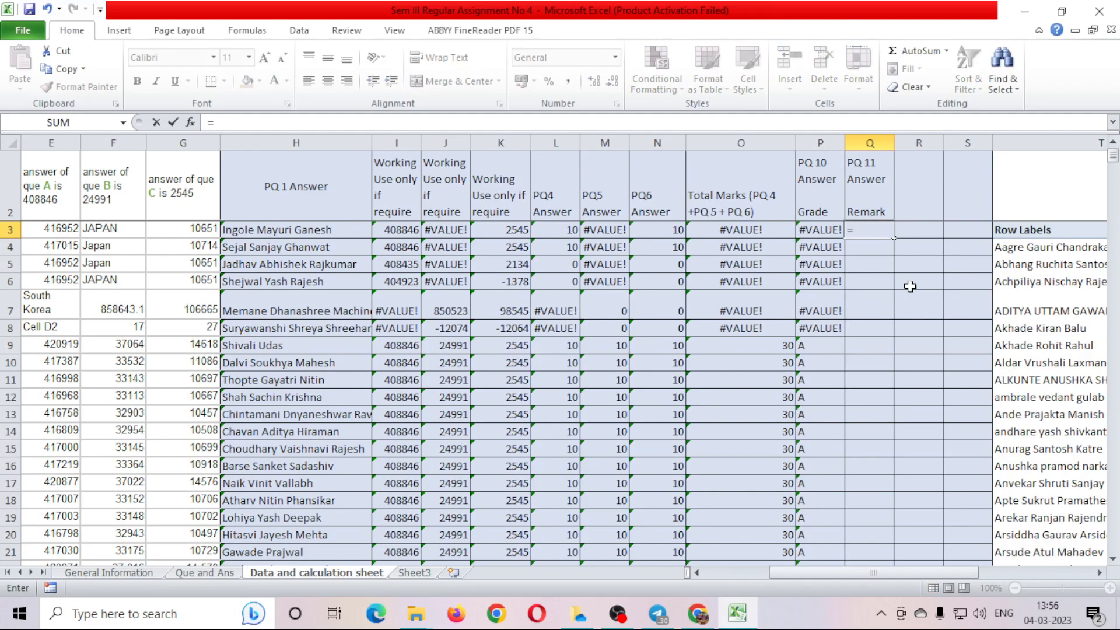
pyautogui.write('vl')
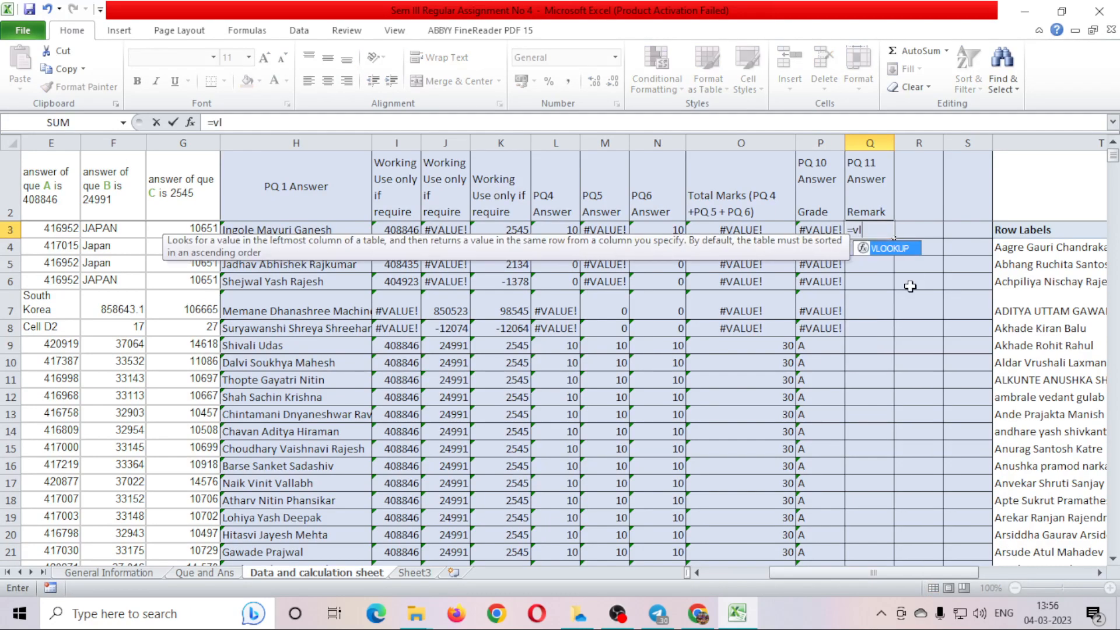
pyautogui.press('Escape')
pyautogui.press('Escape')
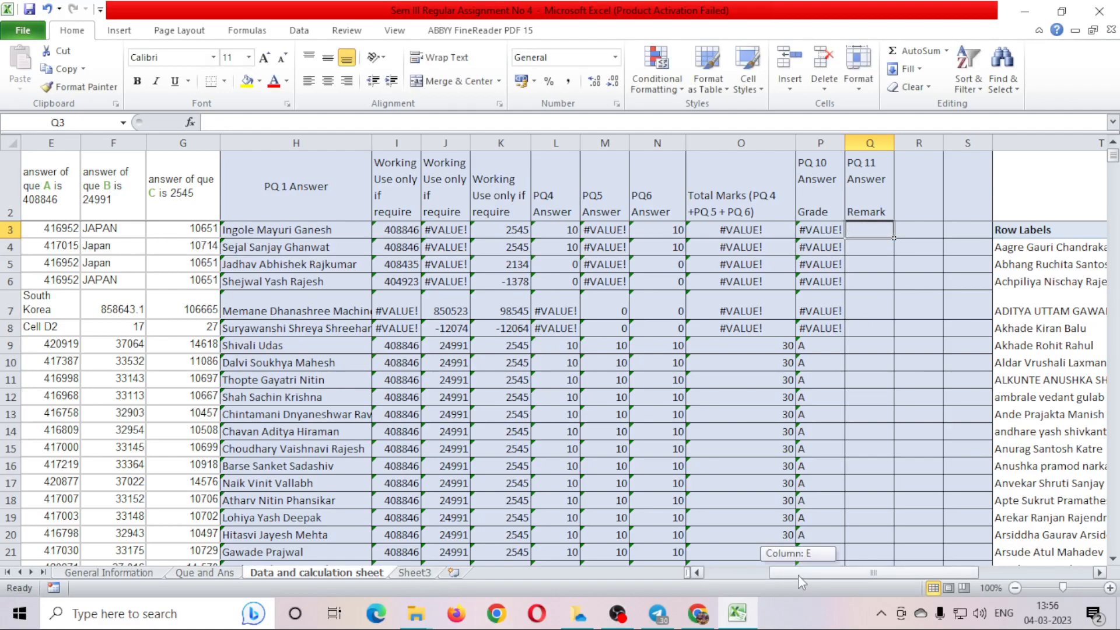
pyautogui.moveTo(798, 575); pyautogui.dragTo(765, 579)
pyautogui.click(44, 222)
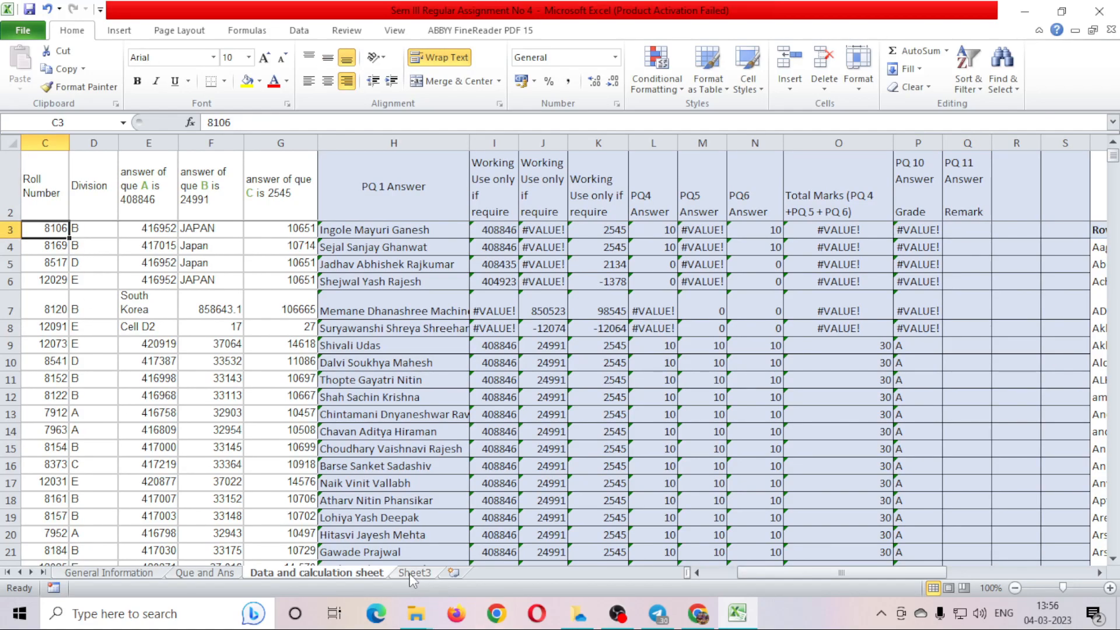
pyautogui.click(947, 228)
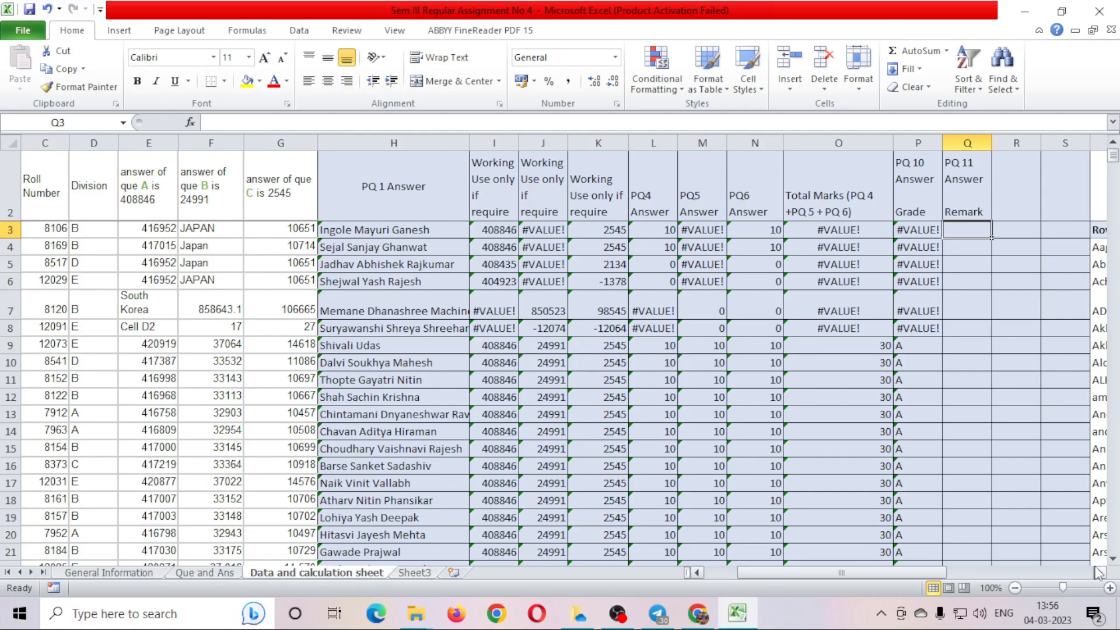
# Begin Q3's formula as =VLOOKUP(C3, using roll number C3 as the lookup value.
pyautogui.write('=vl')
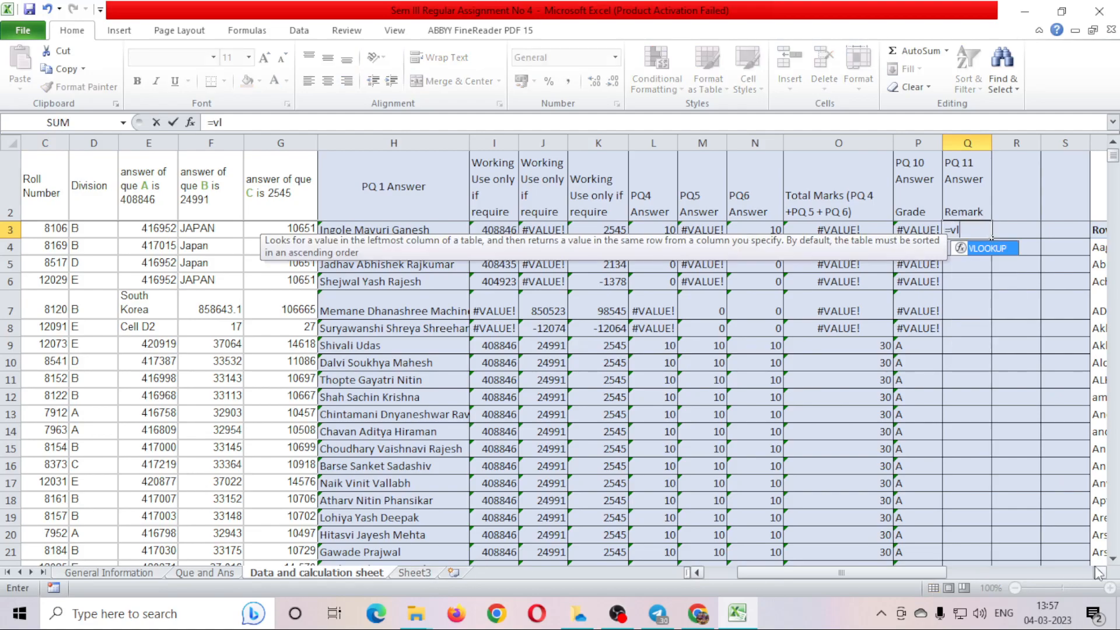
pyautogui.write('o')
pyautogui.press('Tab')
pyautogui.press('Left')
pyautogui.press('Left')
pyautogui.press('Left')
pyautogui.press('Left')
pyautogui.press('Left')
pyautogui.press('Left')
pyautogui.press('Left')
pyautogui.press('Left')
pyautogui.press('Left')
pyautogui.press('Left')
pyautogui.press('Left')
pyautogui.press('Left')
pyautogui.press('Left')
pyautogui.press('Left')
pyautogui.press('Left')
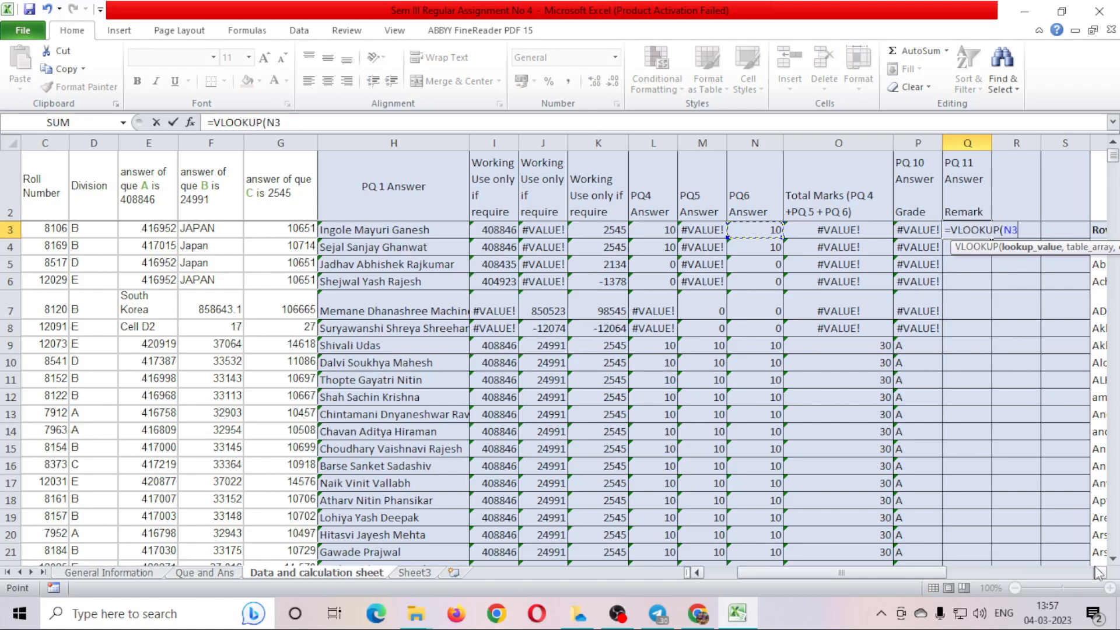
pyautogui.press('Right')
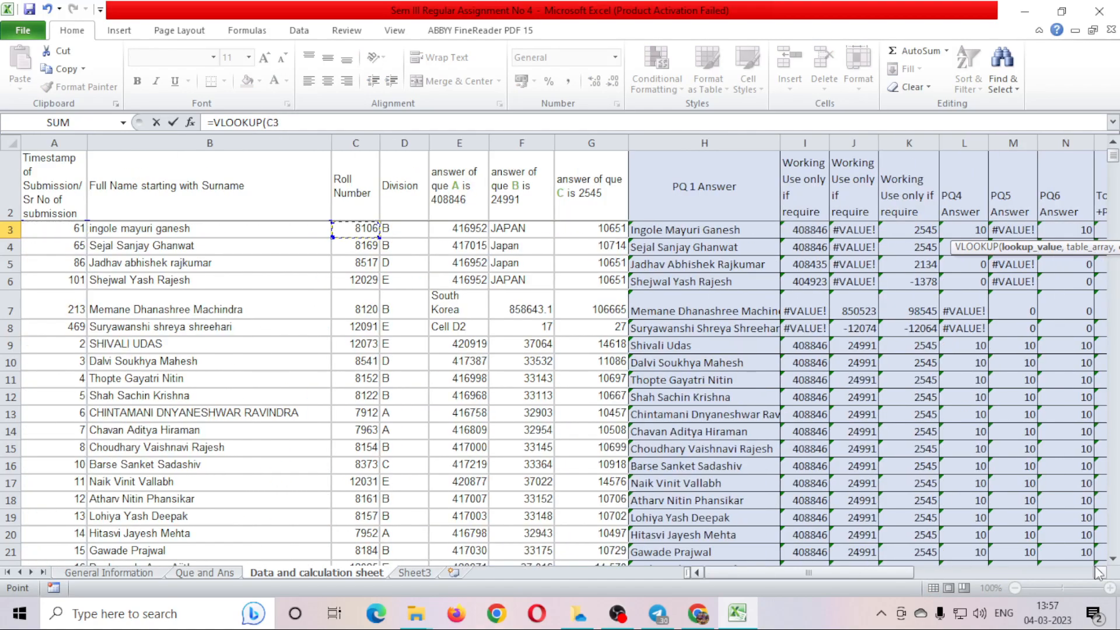
pyautogui.write(',')
# Set the VLOOKUP table range to Sheet3!A2:B161.
pyautogui.click(430, 573)
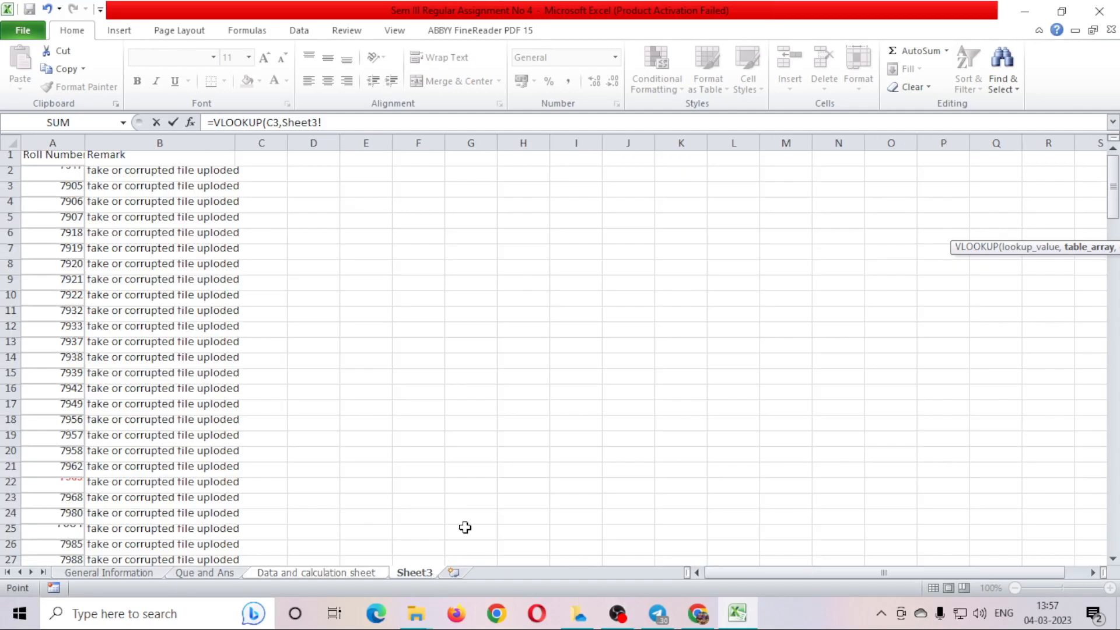
pyautogui.click(58, 169)
pyautogui.hotkey('shift', 'Right')
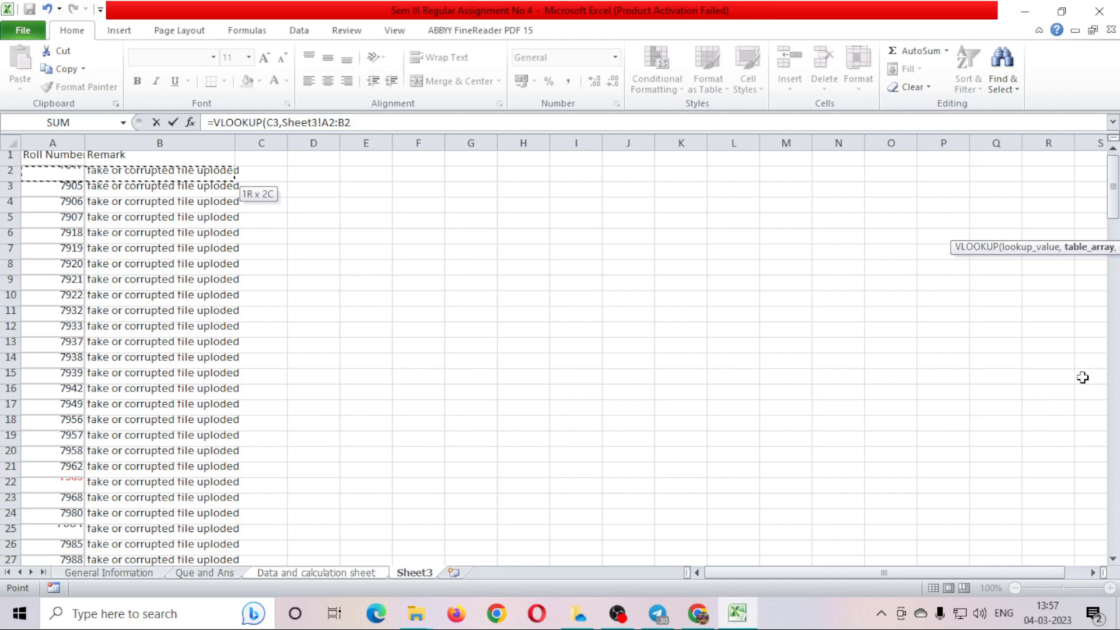
pyautogui.hotkey('ctrl', 'shift', 'Down')
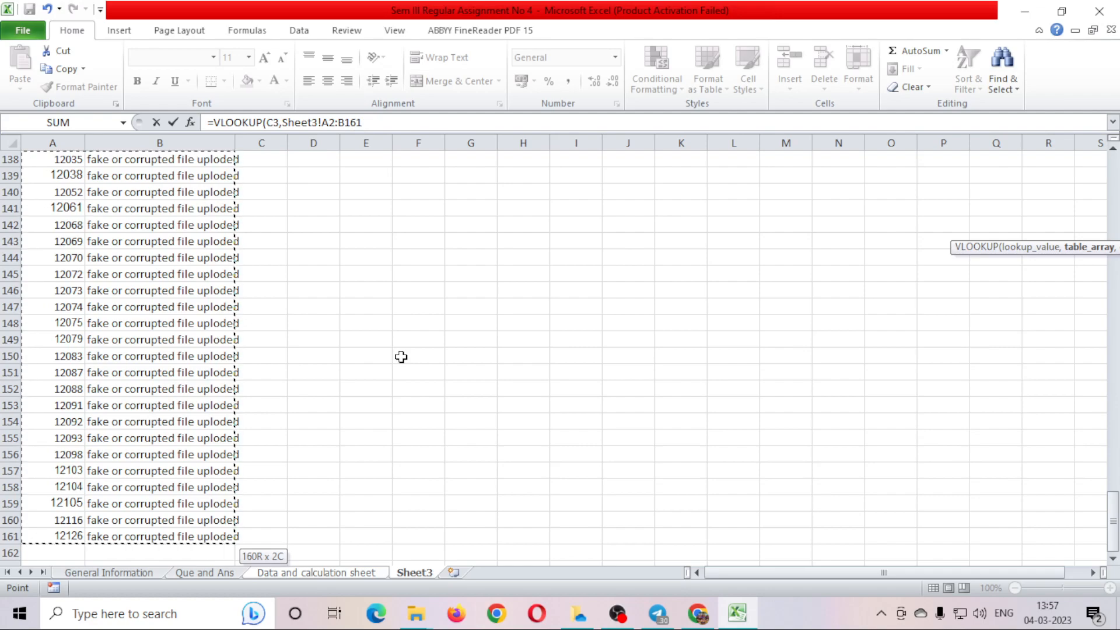
pyautogui.write(',')
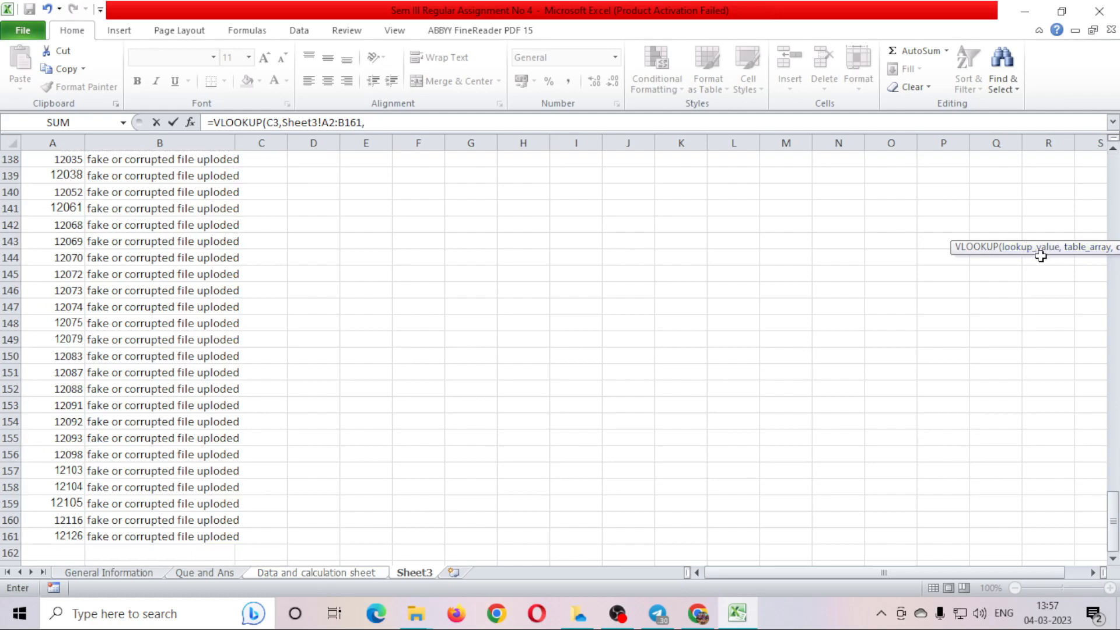
# Add column index 2 and FALSE exact match, then commit the Q3 formula.
pyautogui.moveTo(973, 255); pyautogui.dragTo(683, 250)
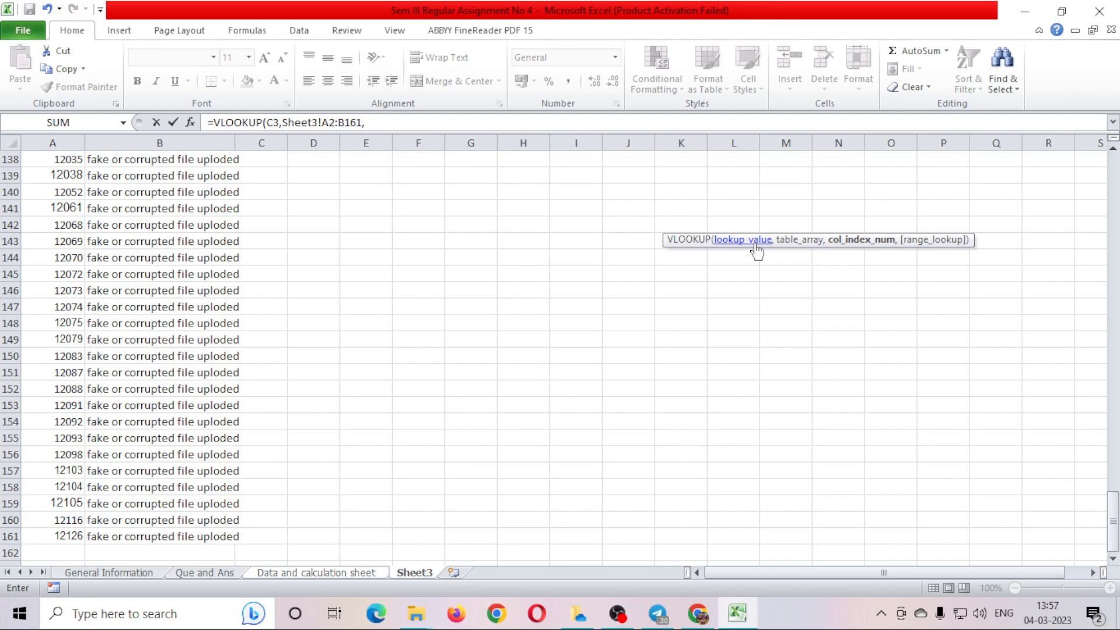
pyautogui.click(274, 122)
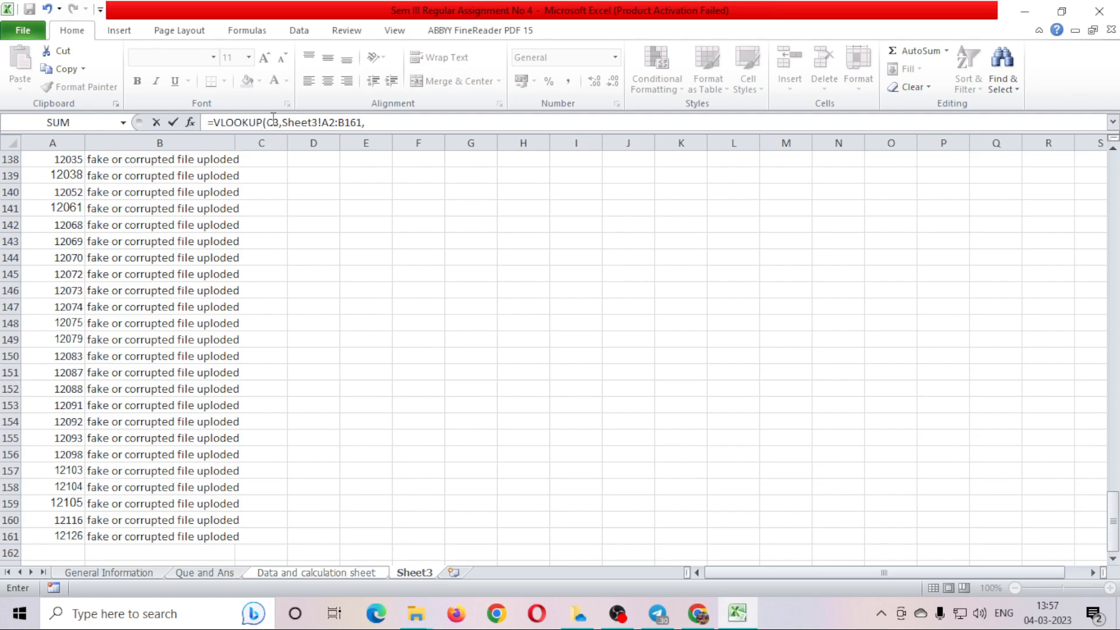
pyautogui.click(295, 122)
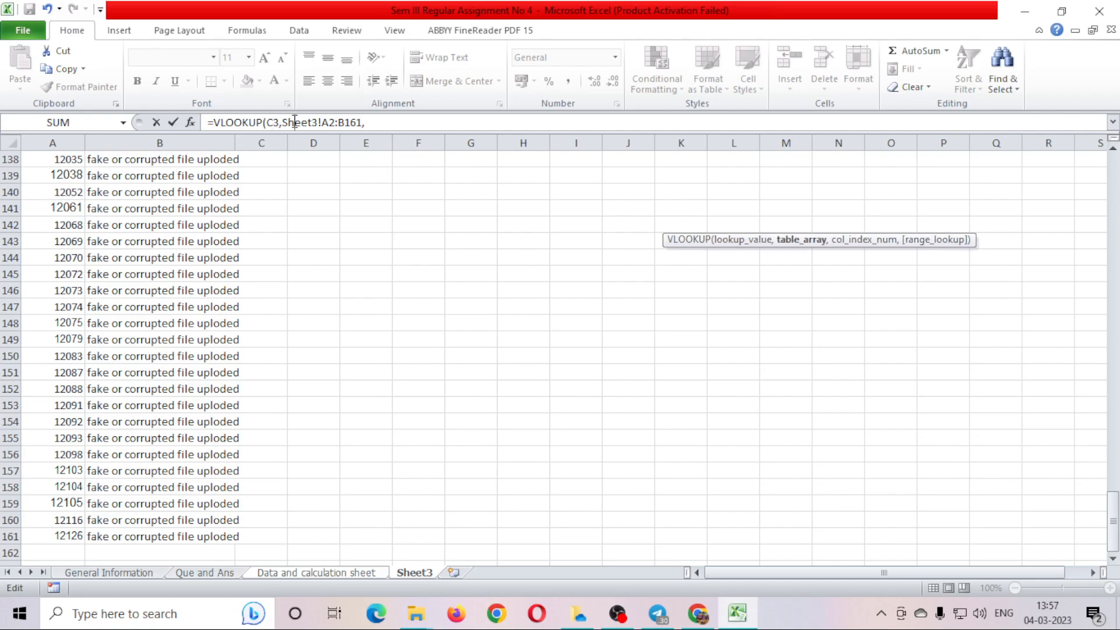
pyautogui.click(371, 124)
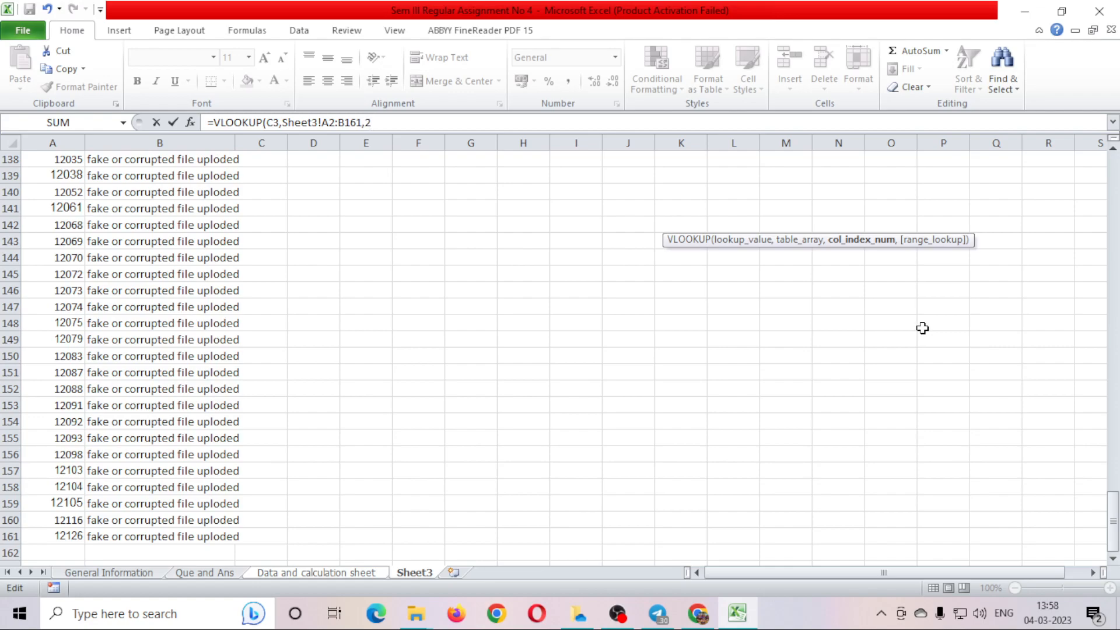
pyautogui.write(',')
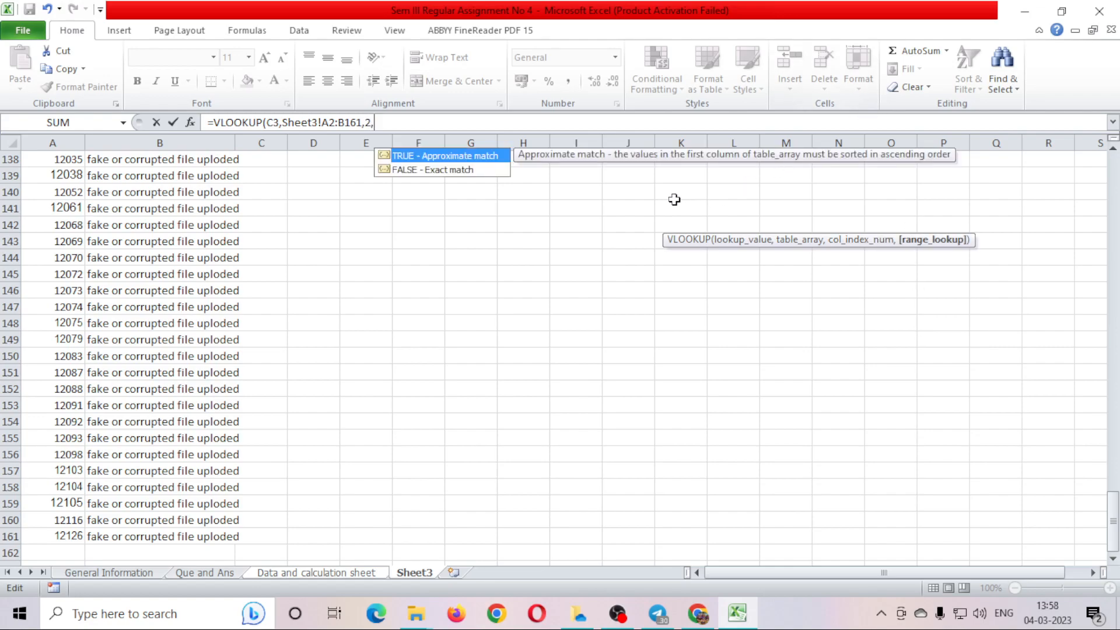
pyautogui.doubleClick(462, 170)
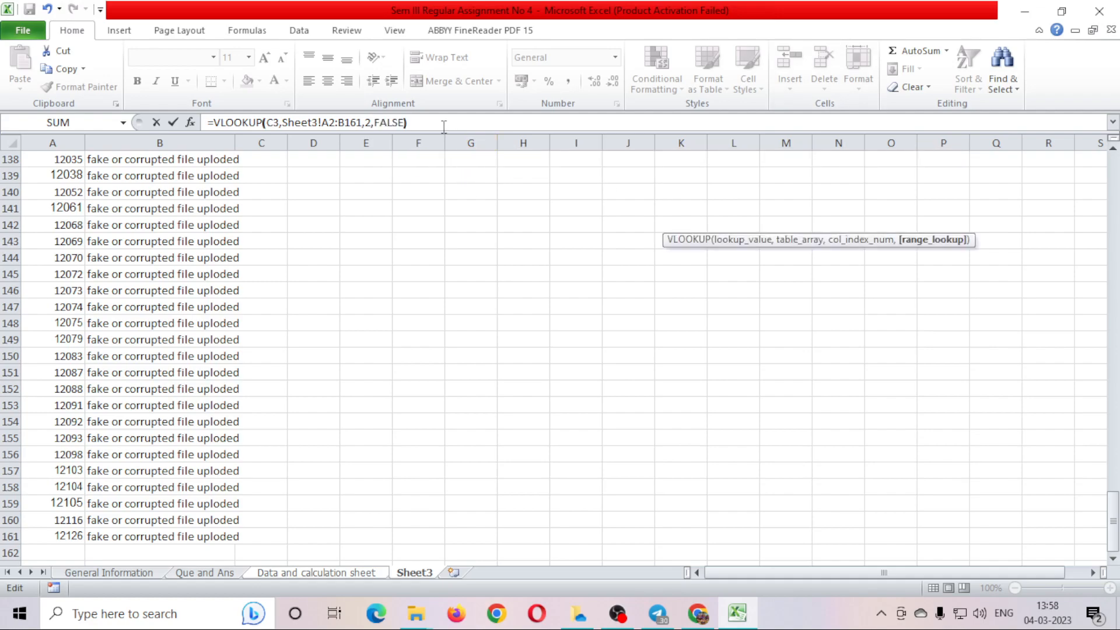
pyautogui.press('Return')
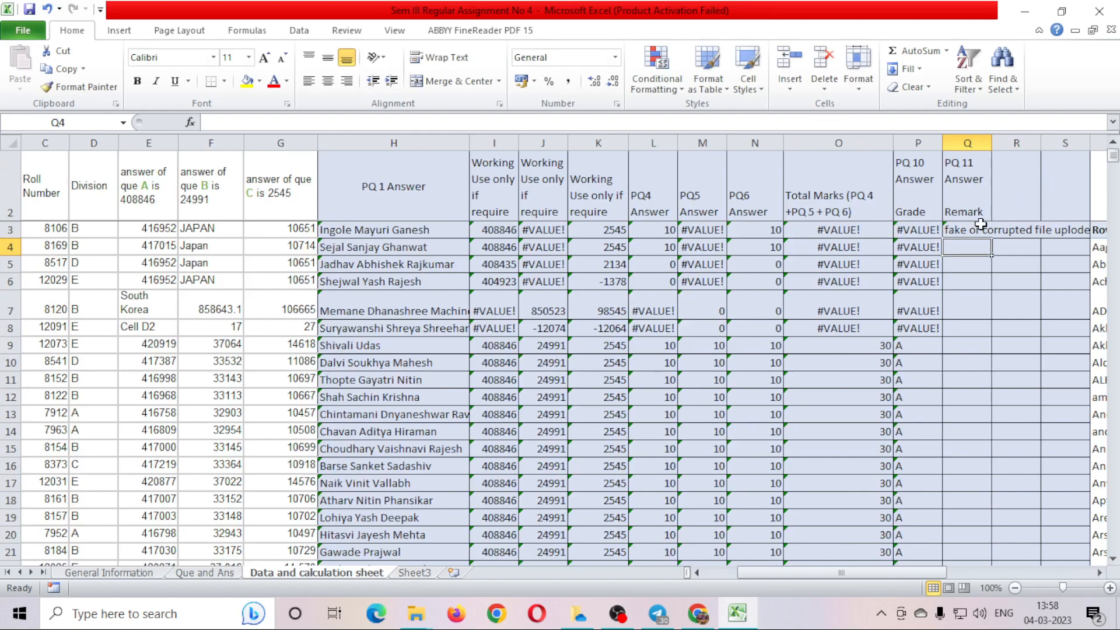
# Fill the Q3 VLOOKUP down column Q and check the remark or #N/A results.
pyautogui.click(980, 224)
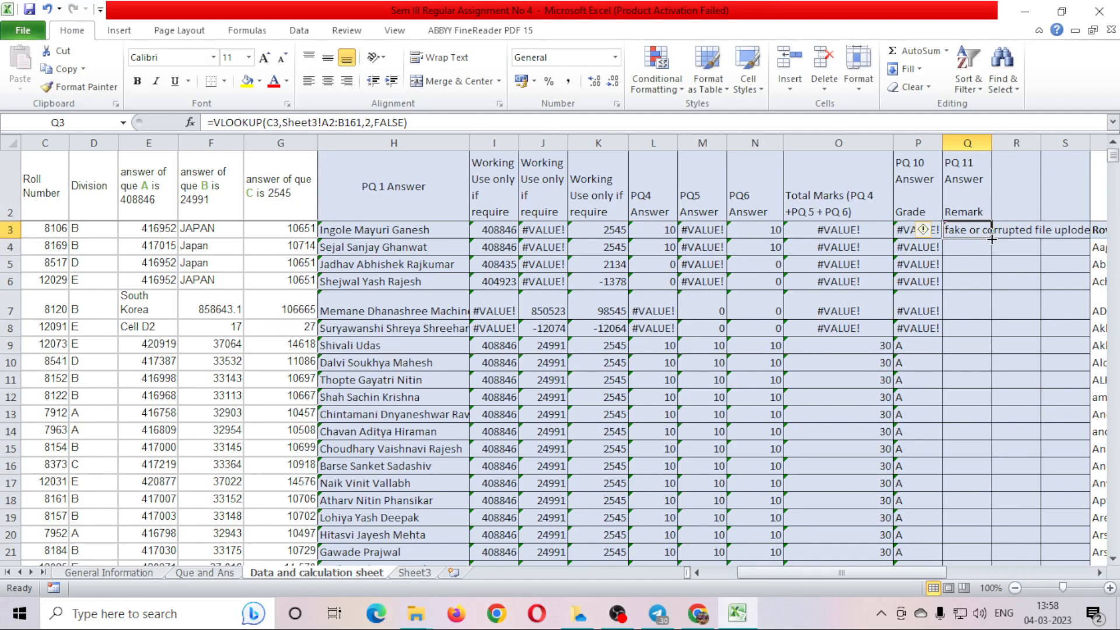
pyautogui.doubleClick(992, 238)
pyautogui.click(971, 347)
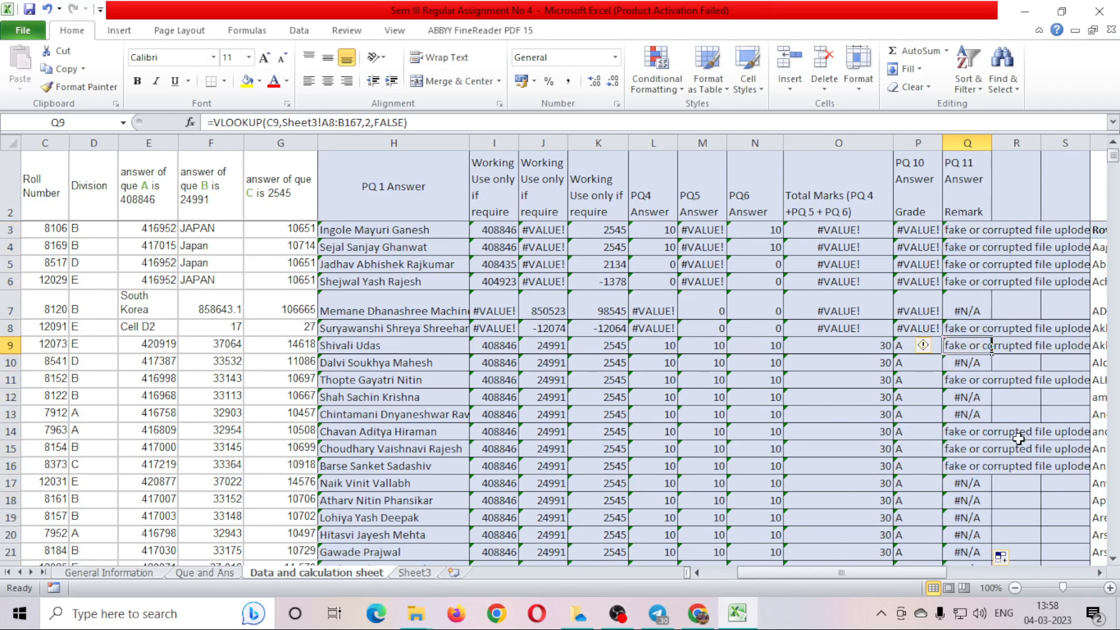
pyautogui.scroll(-20, 1018, 438)
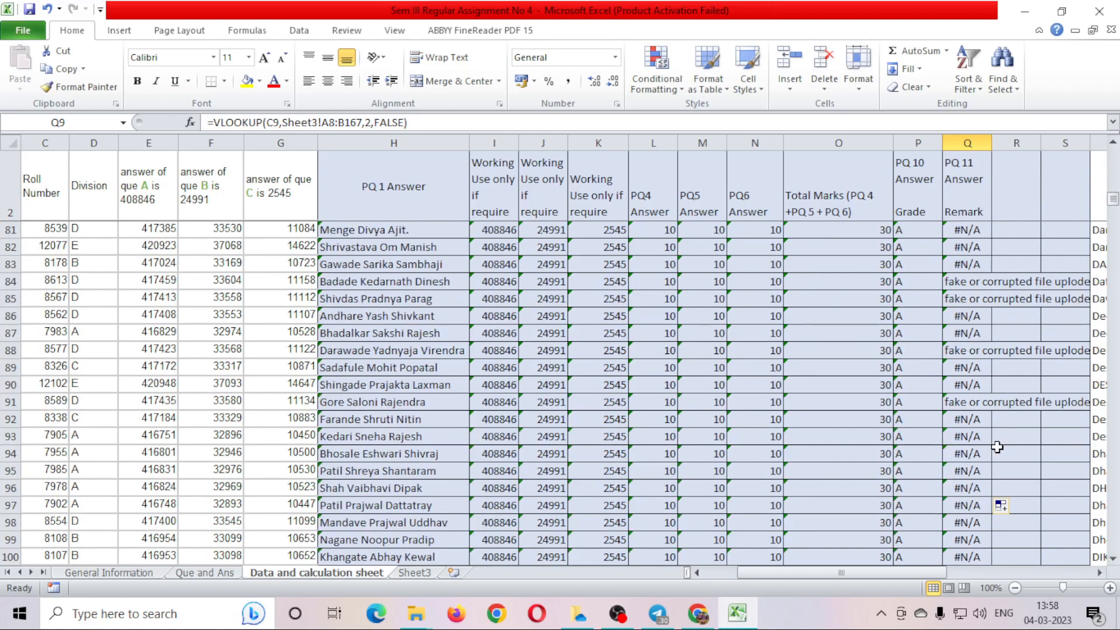
pyautogui.scroll(20, 996, 447)
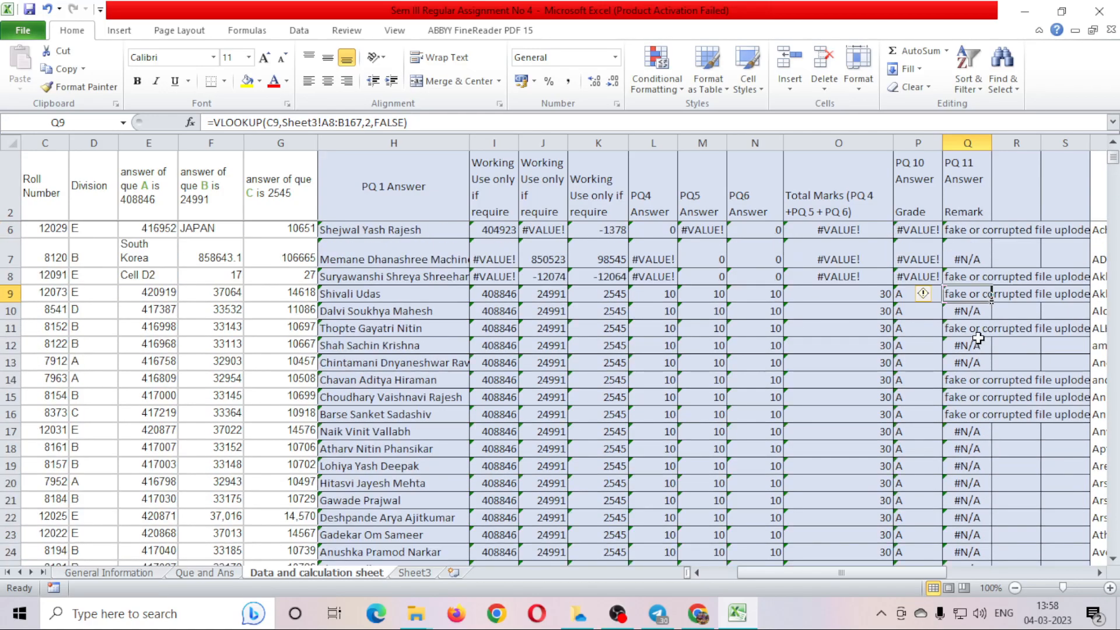
# On the Data and calculation sheet, select the PQ 11 header cell and bring up Sort & Filter.
pyautogui.click(216, 575)
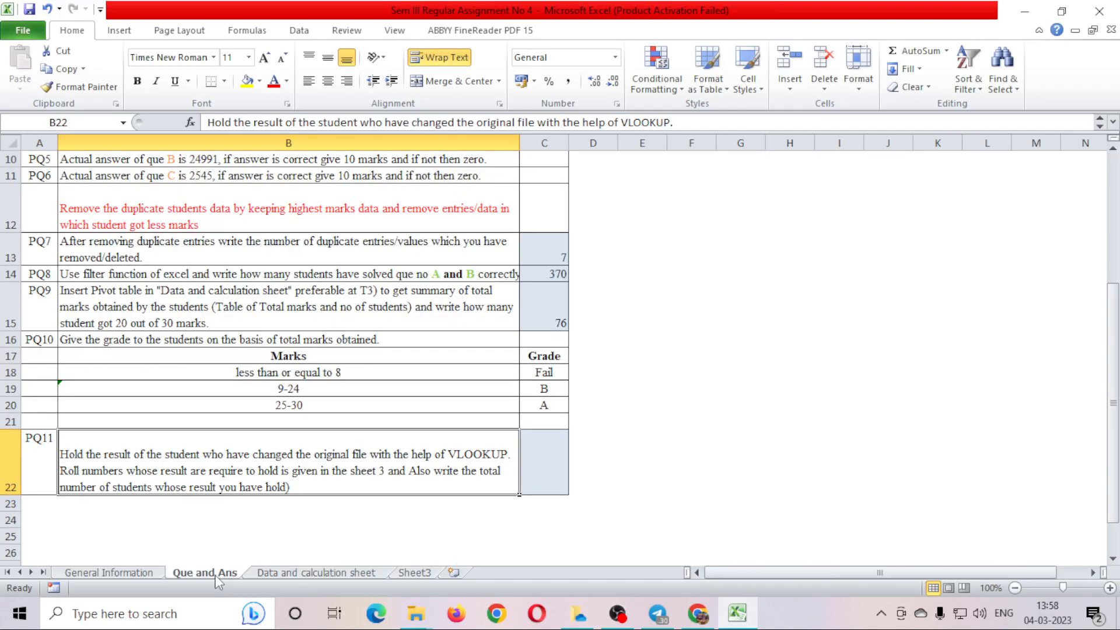
pyautogui.click(277, 576)
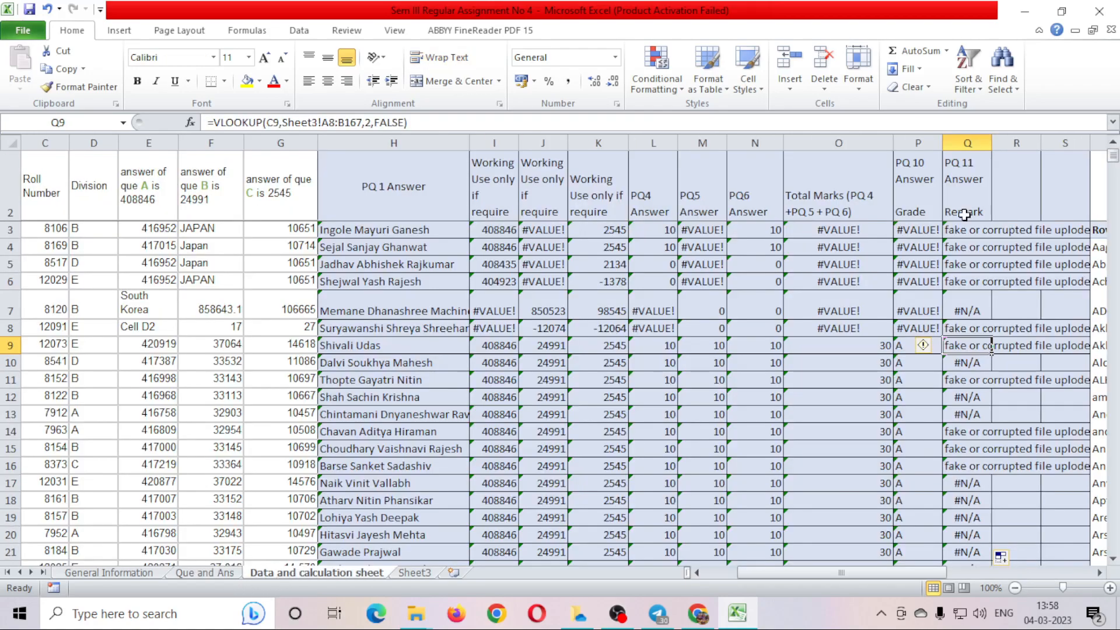
pyautogui.click(966, 183)
pyautogui.click(969, 82)
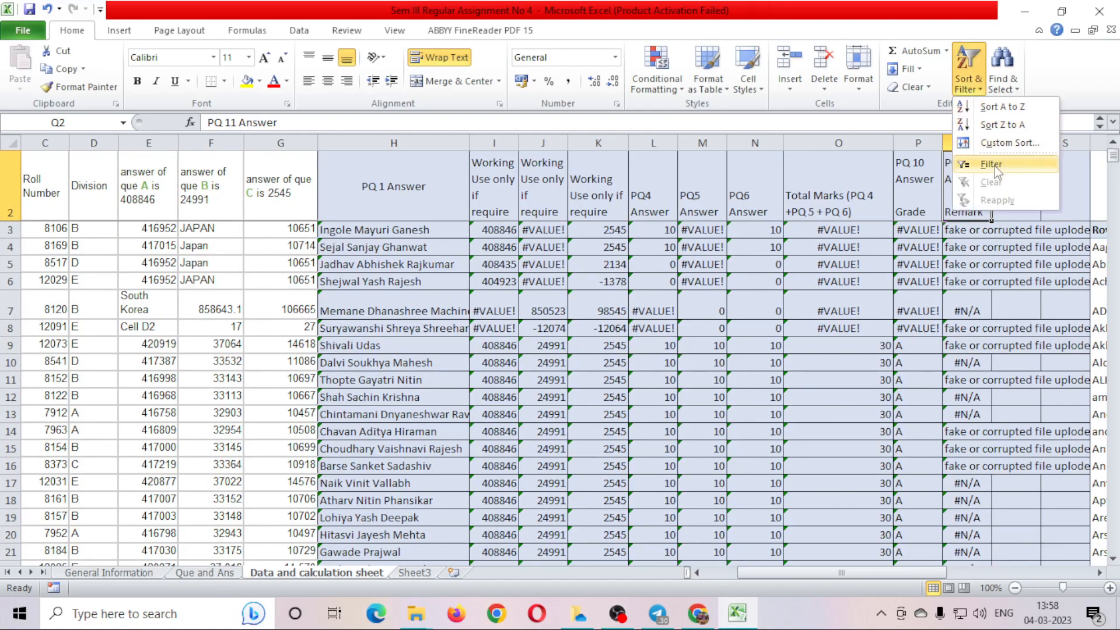
# Filter column Q to 'fake or corrupted file uploded' and select the visible rows to count 23.
pyautogui.click(986, 166)
pyautogui.moveTo(898, 573); pyautogui.dragTo(974, 574)
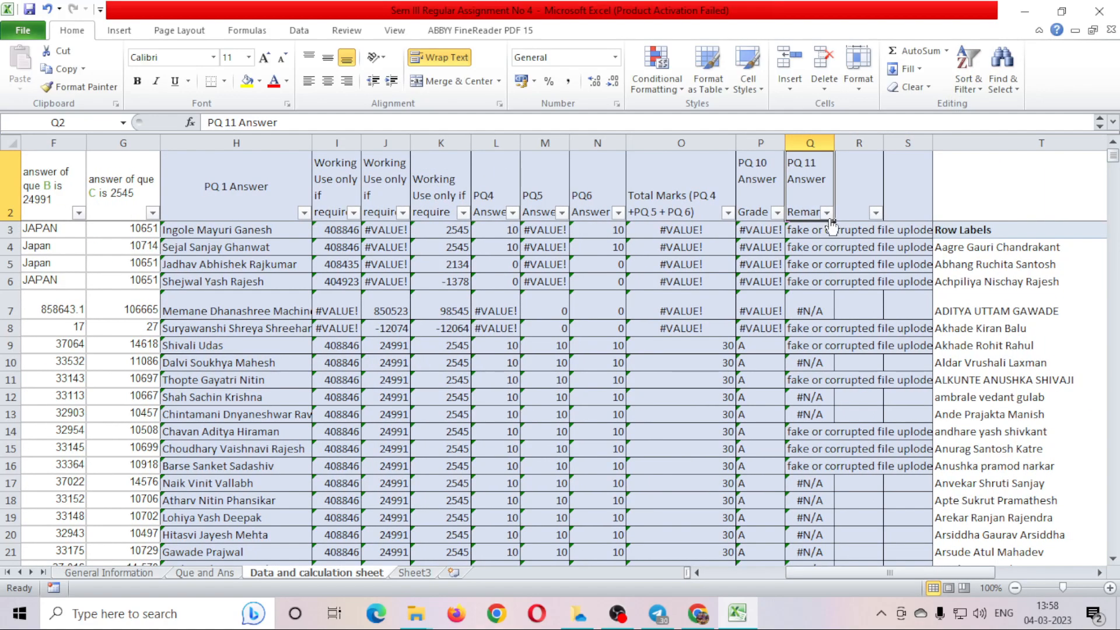
pyautogui.click(827, 213)
pyautogui.click(682, 365)
pyautogui.click(685, 377)
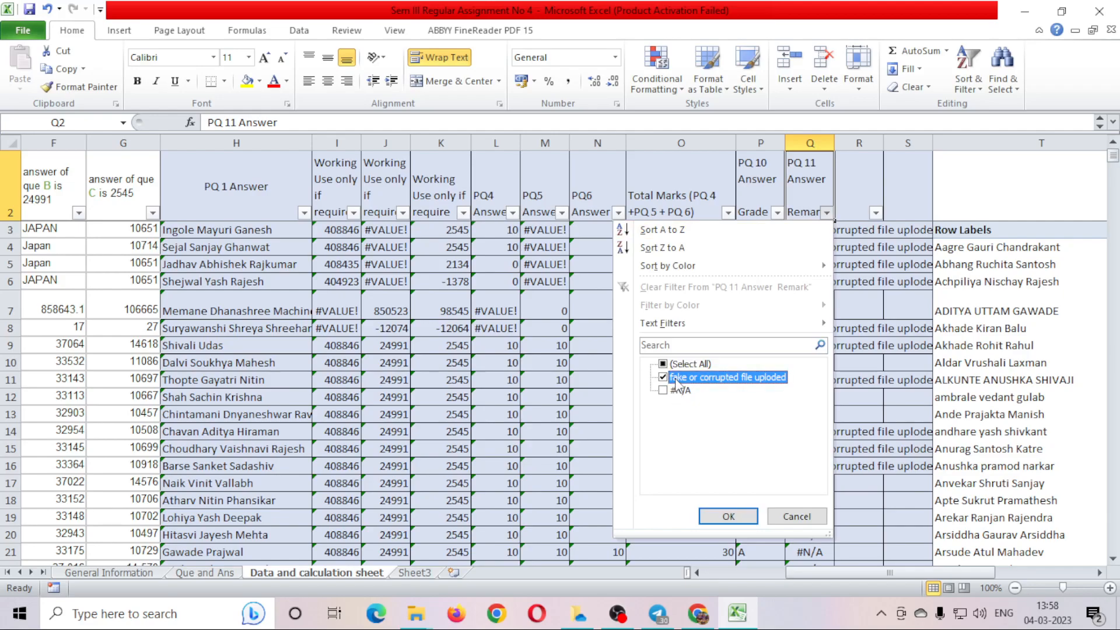
pyautogui.click(728, 517)
pyautogui.moveTo(814, 230); pyautogui.dragTo(827, 550)
pyautogui.scroll(-3, 836, 495)
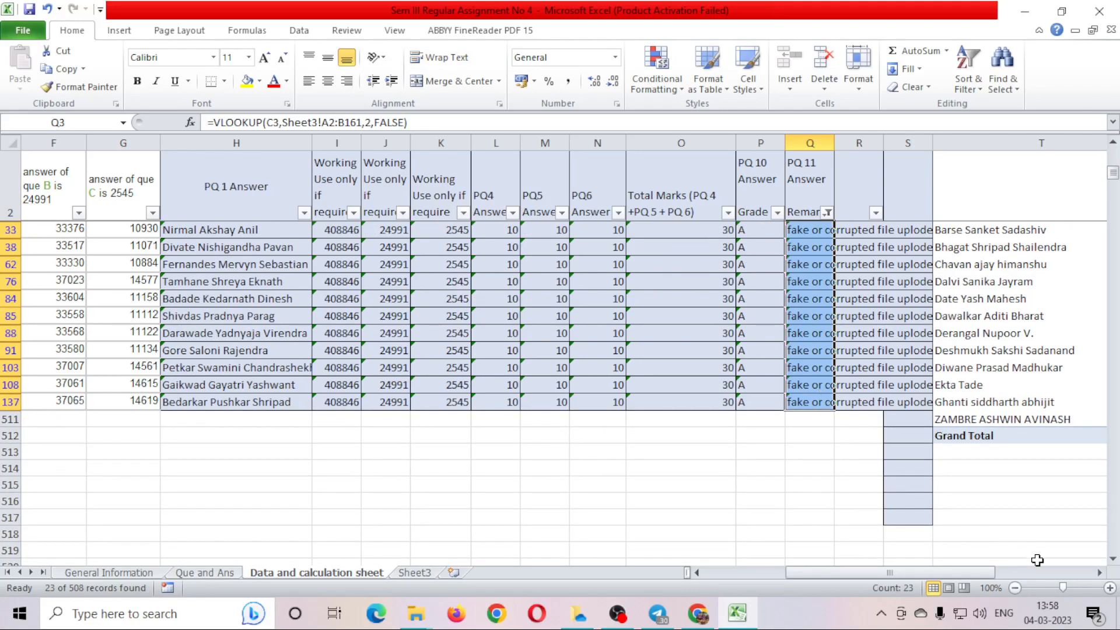
# Enter 23 in Que and Ans cell C22, then recheck the filtered data sheet.
pyautogui.click(214, 575)
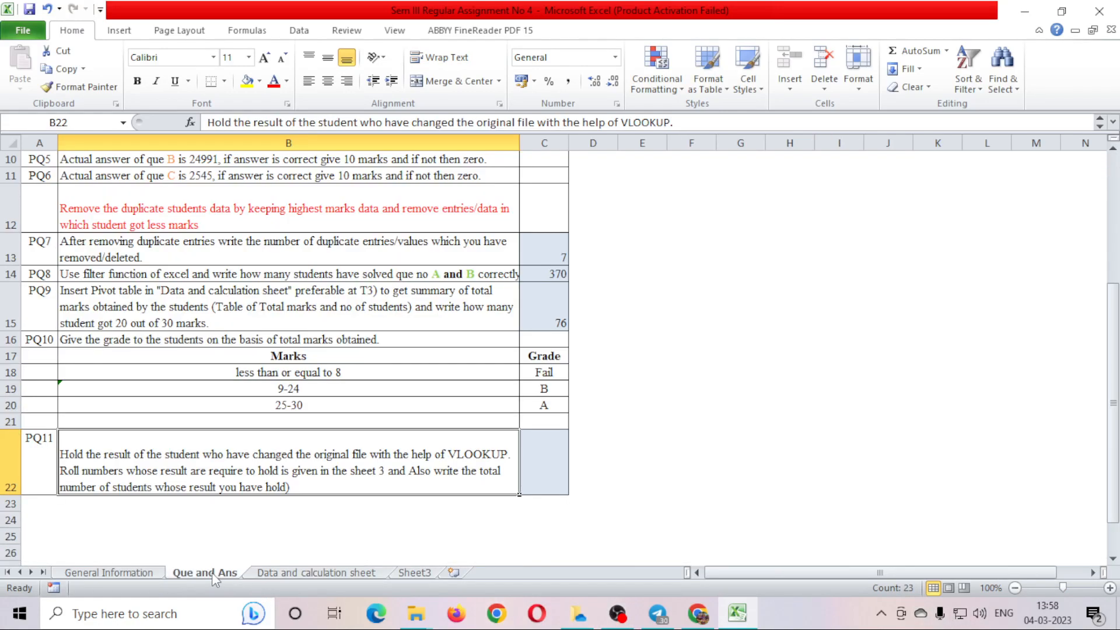
pyautogui.click(546, 458)
pyautogui.write('23')
pyautogui.press('Return')
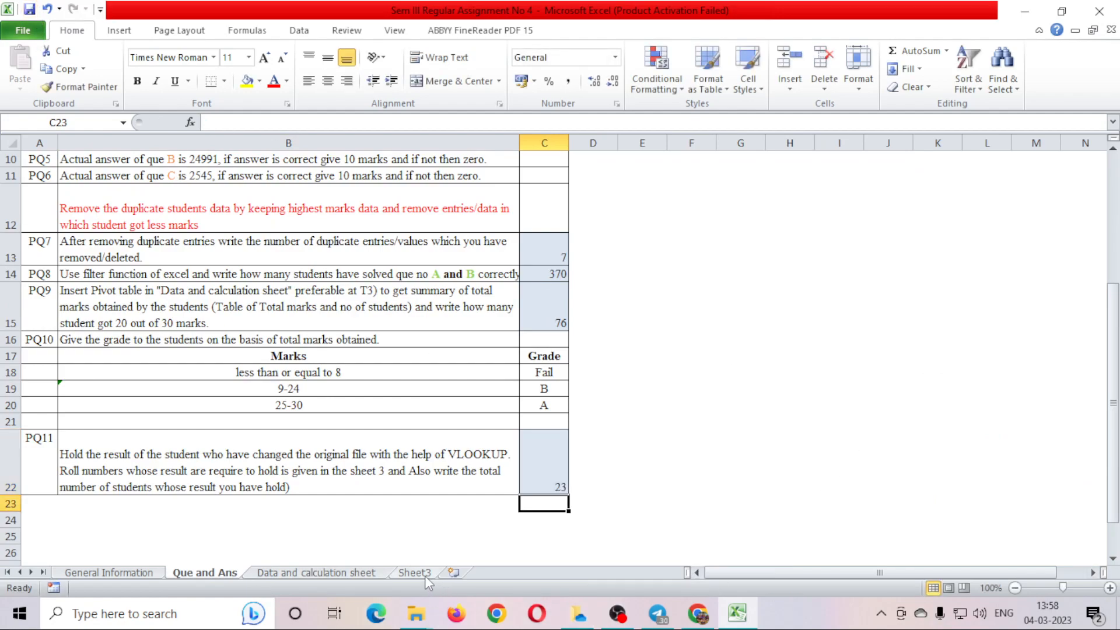
pyautogui.scroll(3, 719, 476)
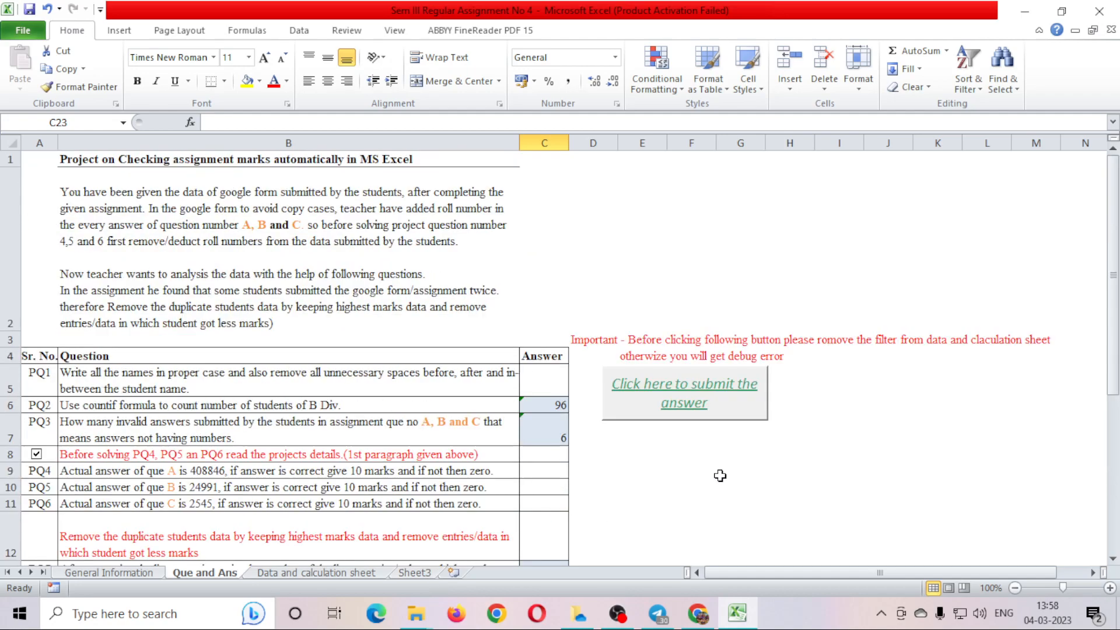
pyautogui.click(318, 573)
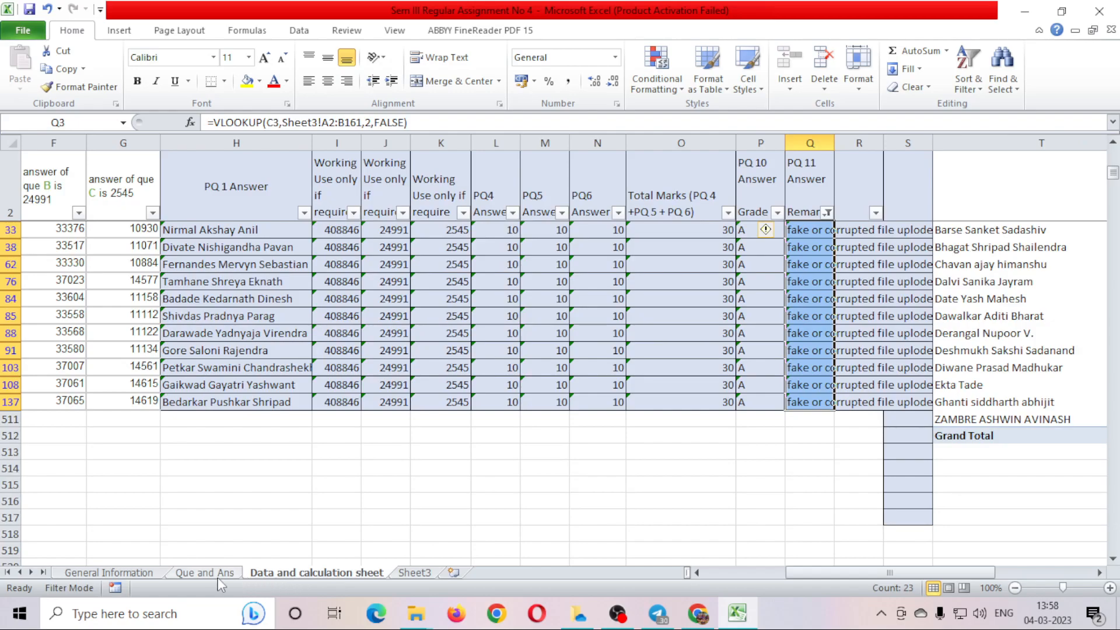
pyautogui.click(228, 574)
pyautogui.scroll(5, 699, 418)
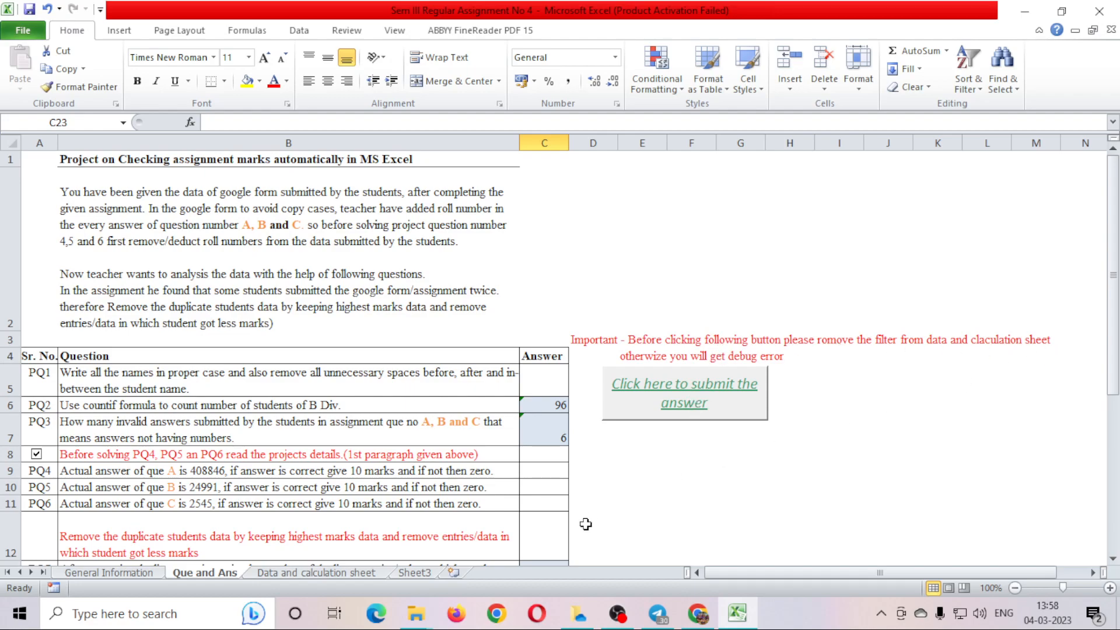
pyautogui.click(293, 573)
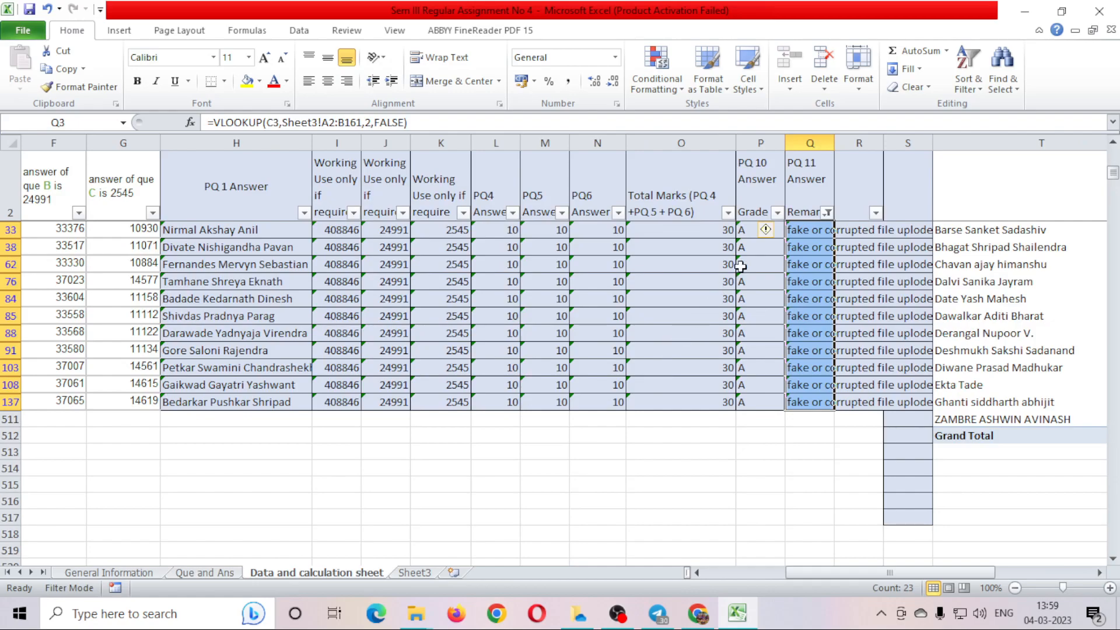
# Clear the data filter, then run 'Click here to submit the answer' on Que and Ans.
pyautogui.click(969, 70)
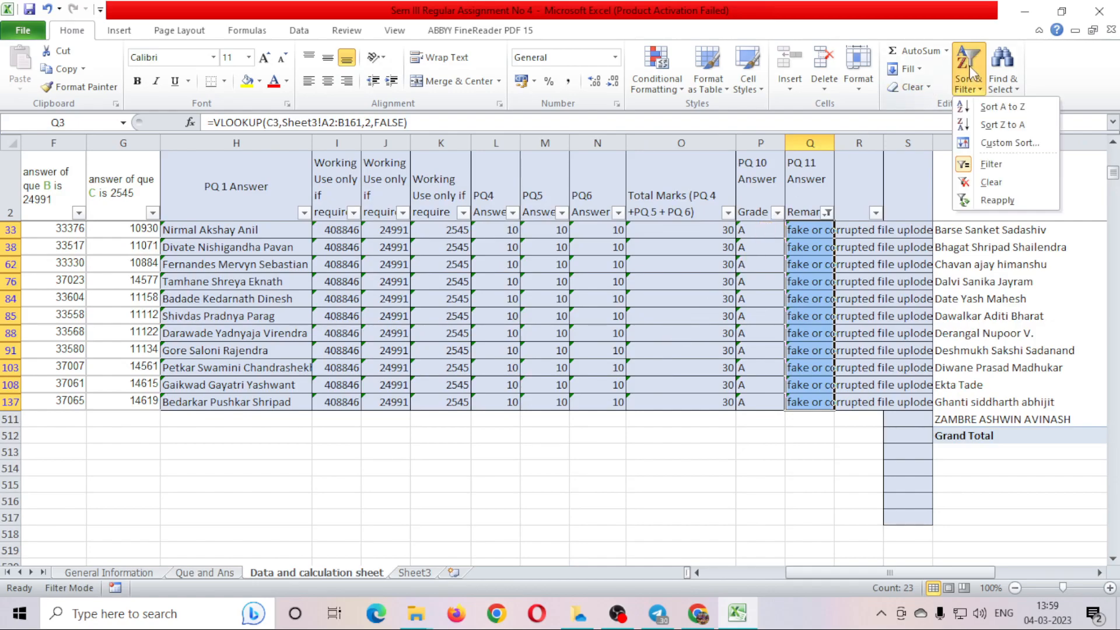
pyautogui.click(1002, 165)
pyautogui.click(713, 346)
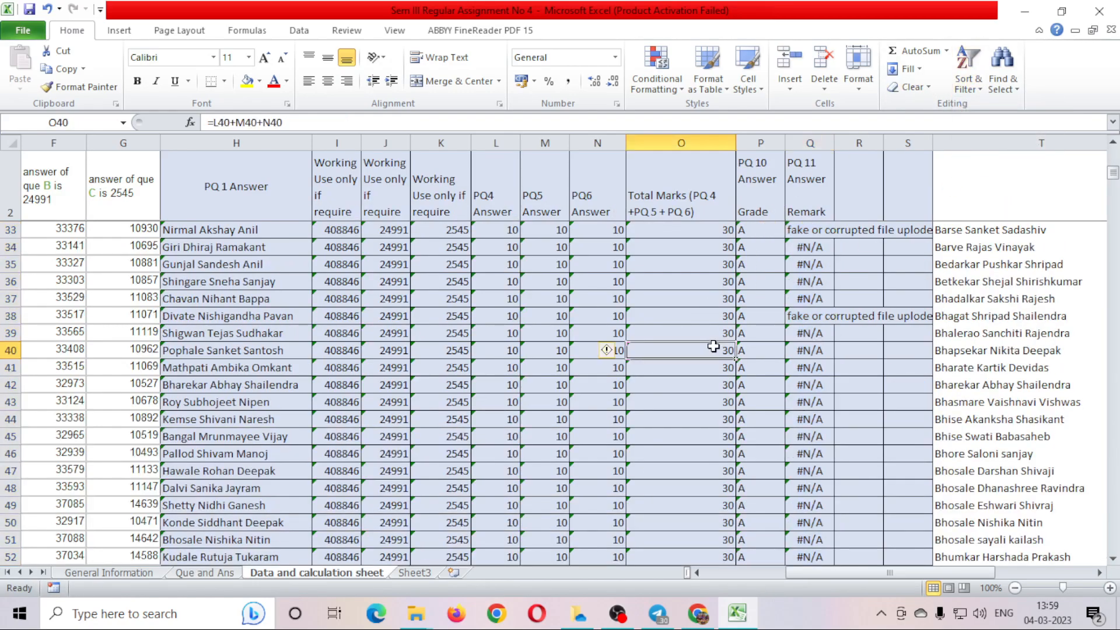
pyautogui.scroll(10, 713, 347)
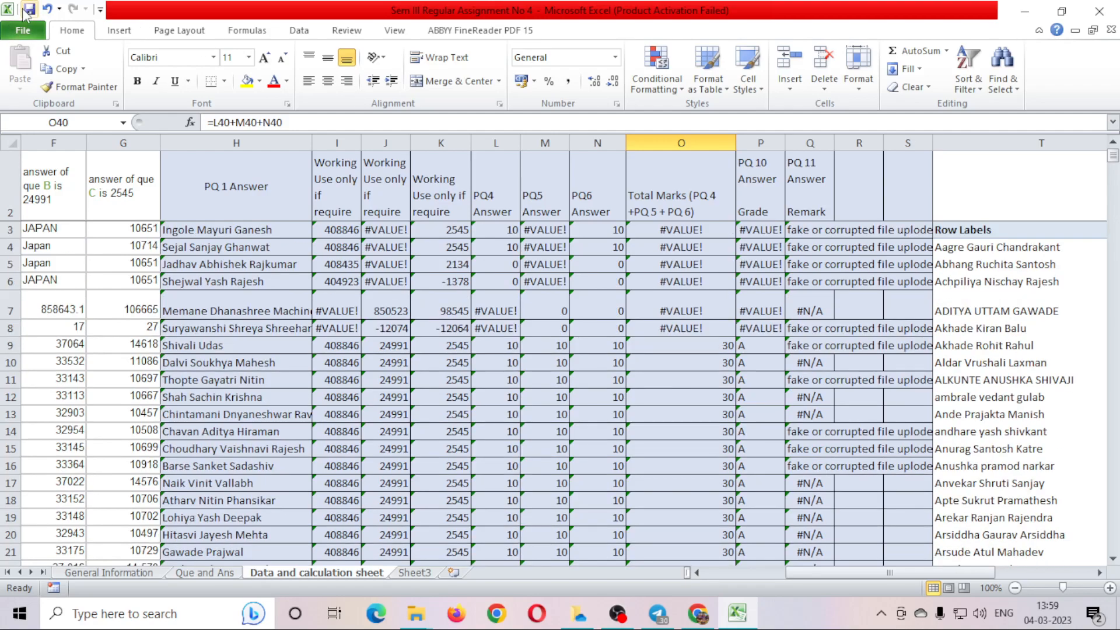
pyautogui.click(207, 573)
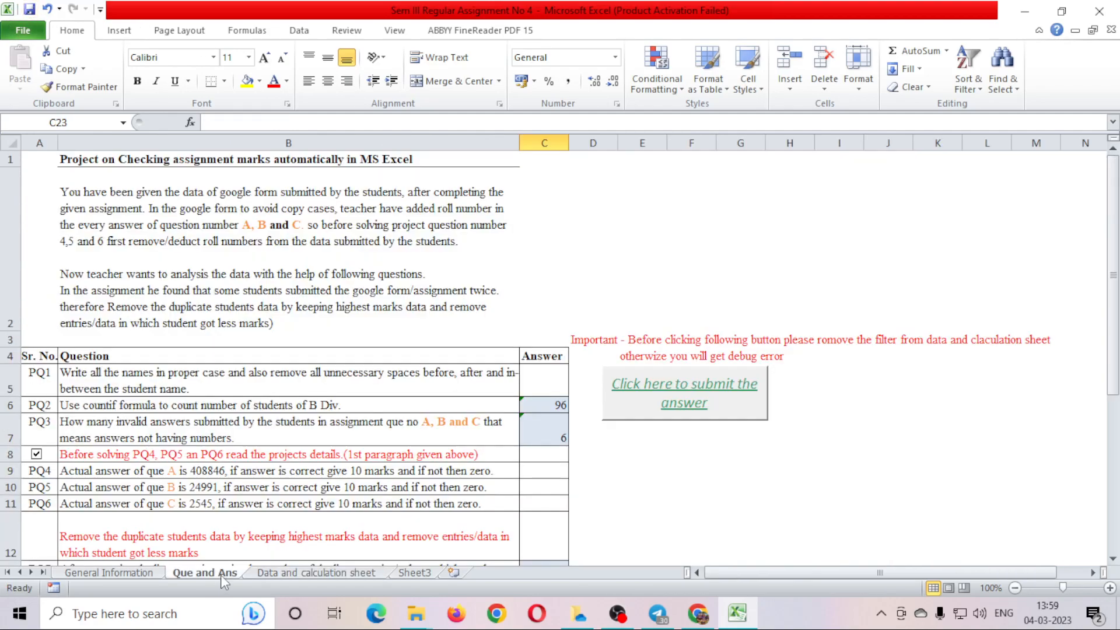
pyautogui.click(681, 402)
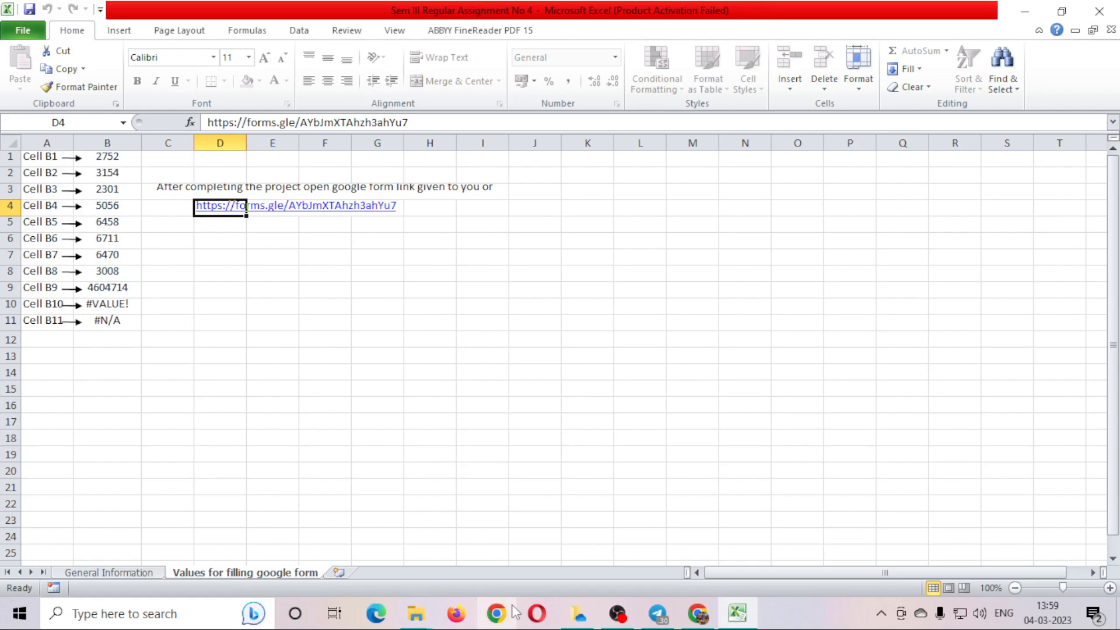
# Copy the Google Form link from cell D4 of the form values sheet.
pyautogui.click(709, 622)
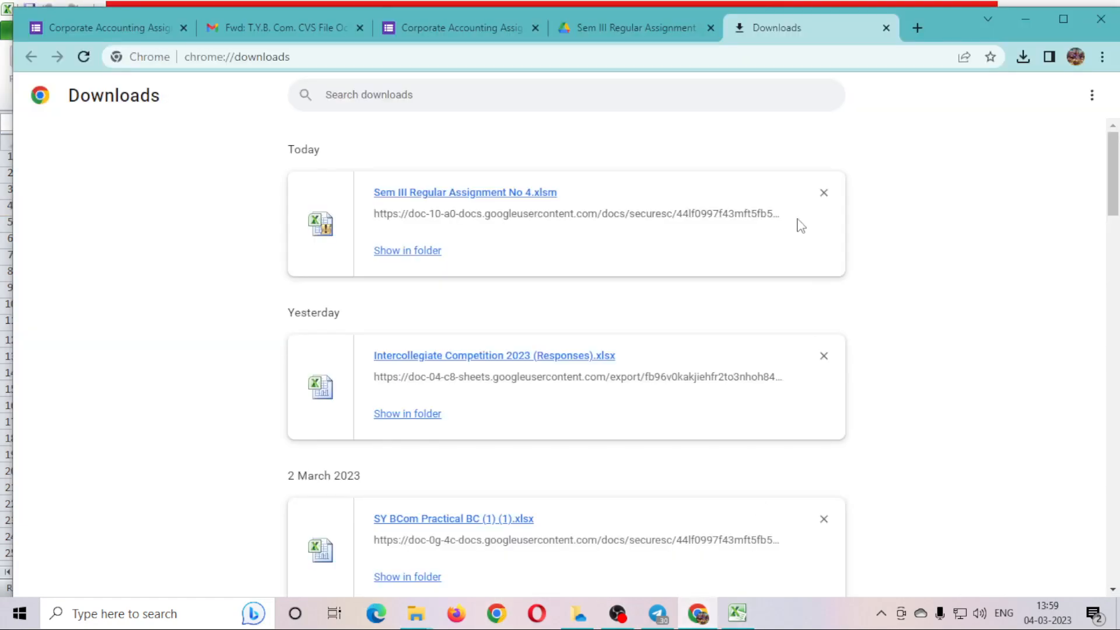
pyautogui.click(397, 23)
pyautogui.click(968, 323)
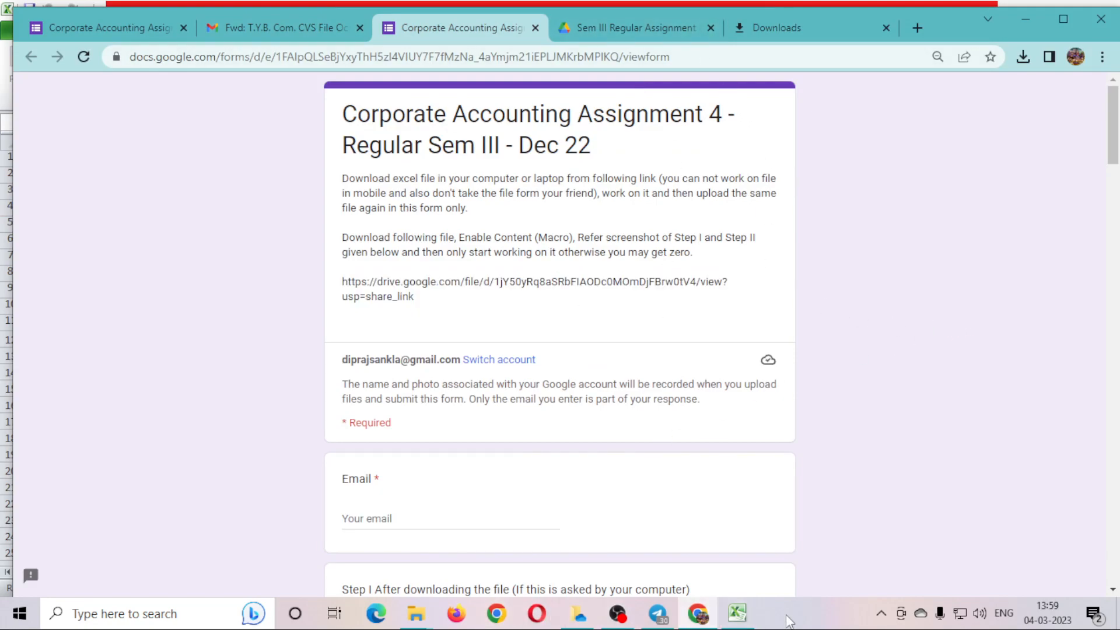
pyautogui.click(737, 614)
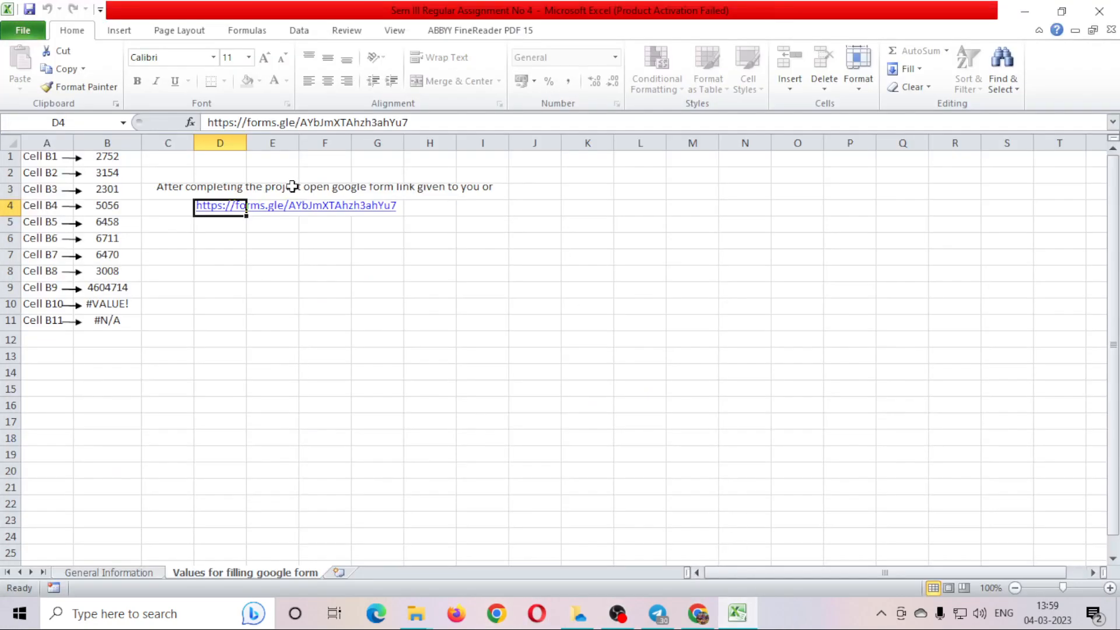
pyautogui.rightClick(216, 211)
pyautogui.click(250, 230)
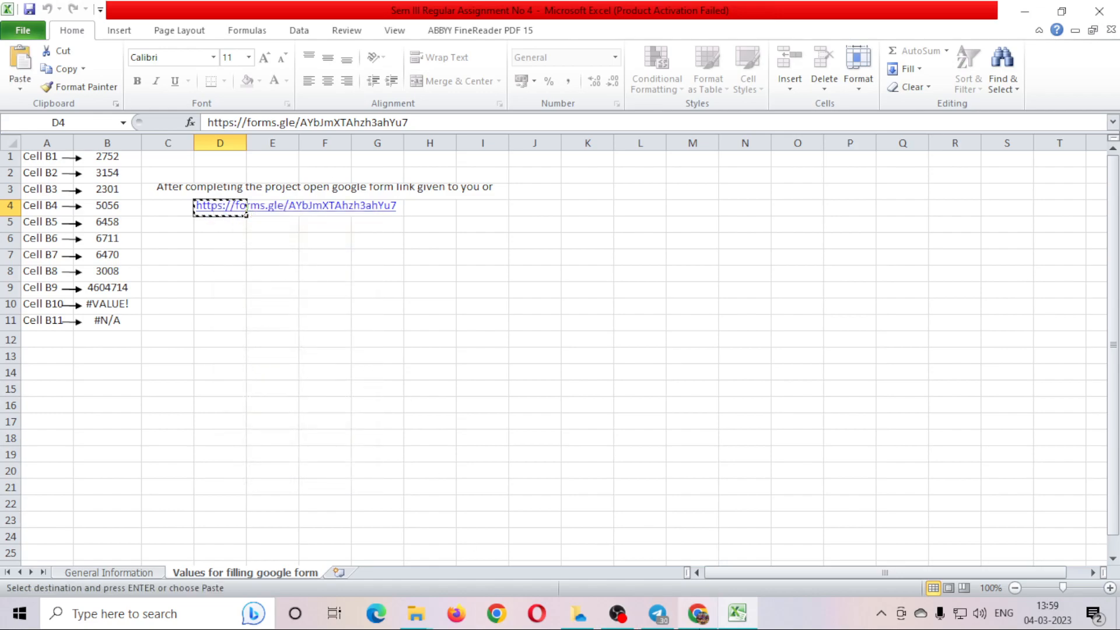
# Paste the form link into a new Chrome tab and load it.
pyautogui.click(703, 619)
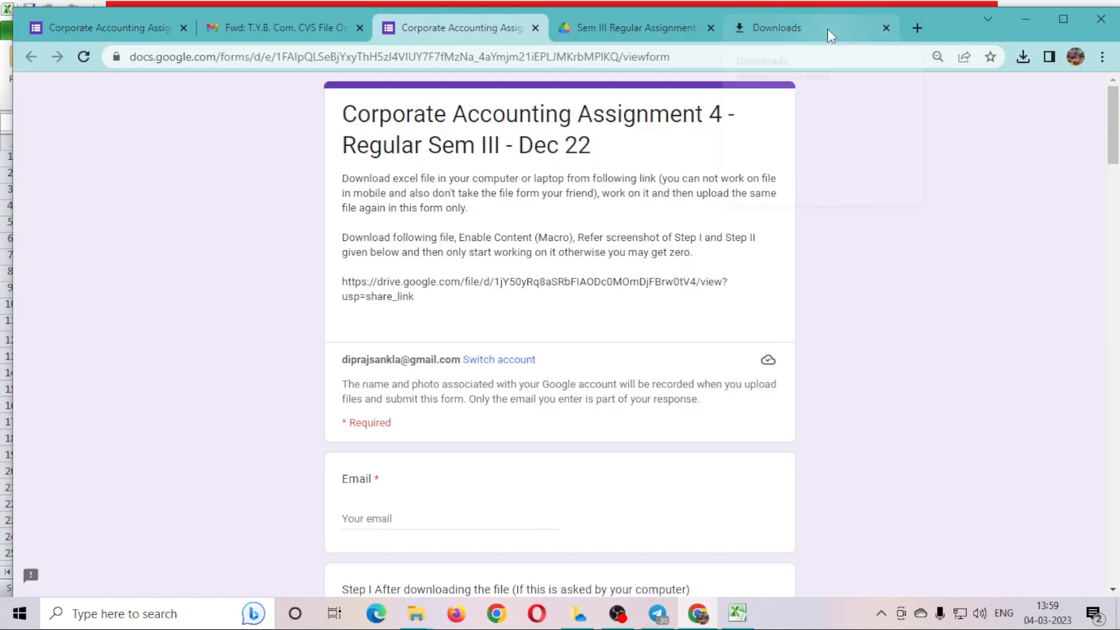
pyautogui.click(917, 28)
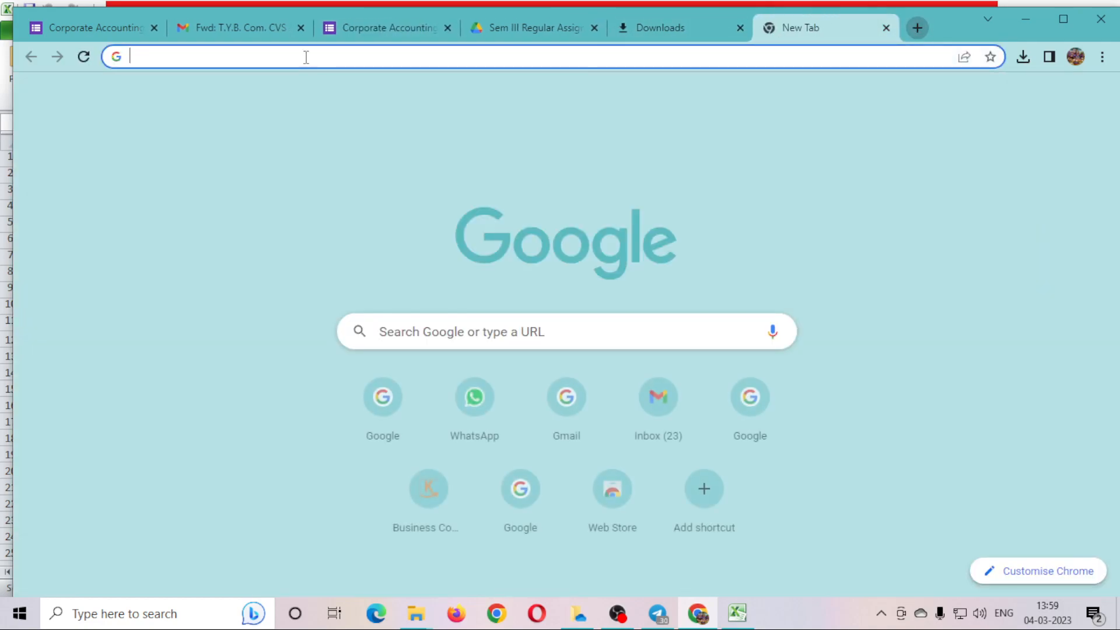
pyautogui.click(260, 54)
pyautogui.hotkey('ctrl', 'v')
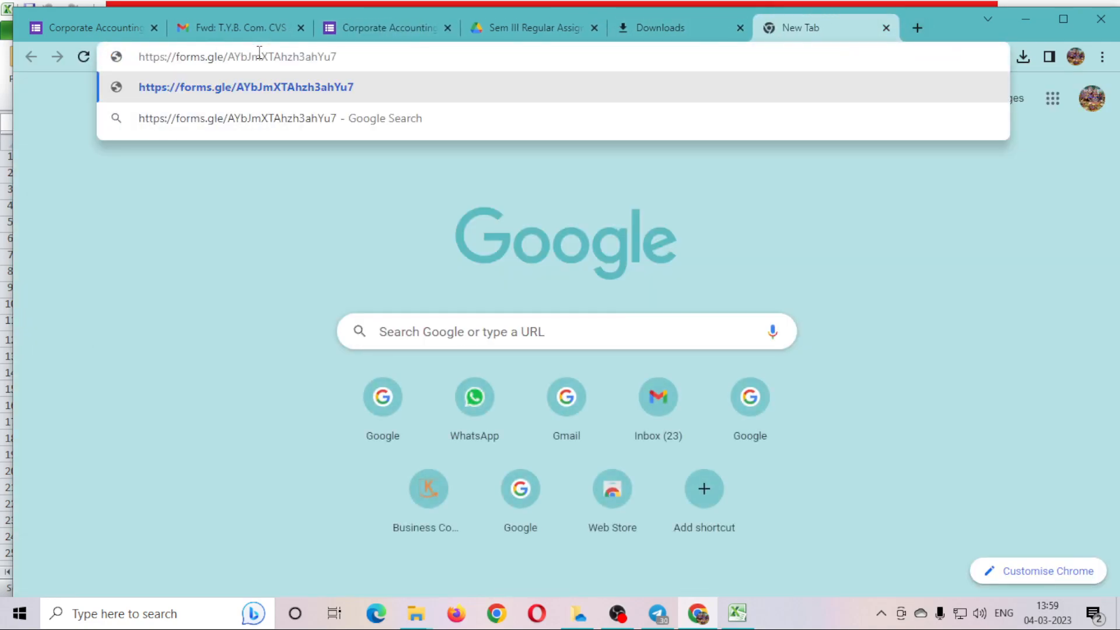
pyautogui.press('Return')
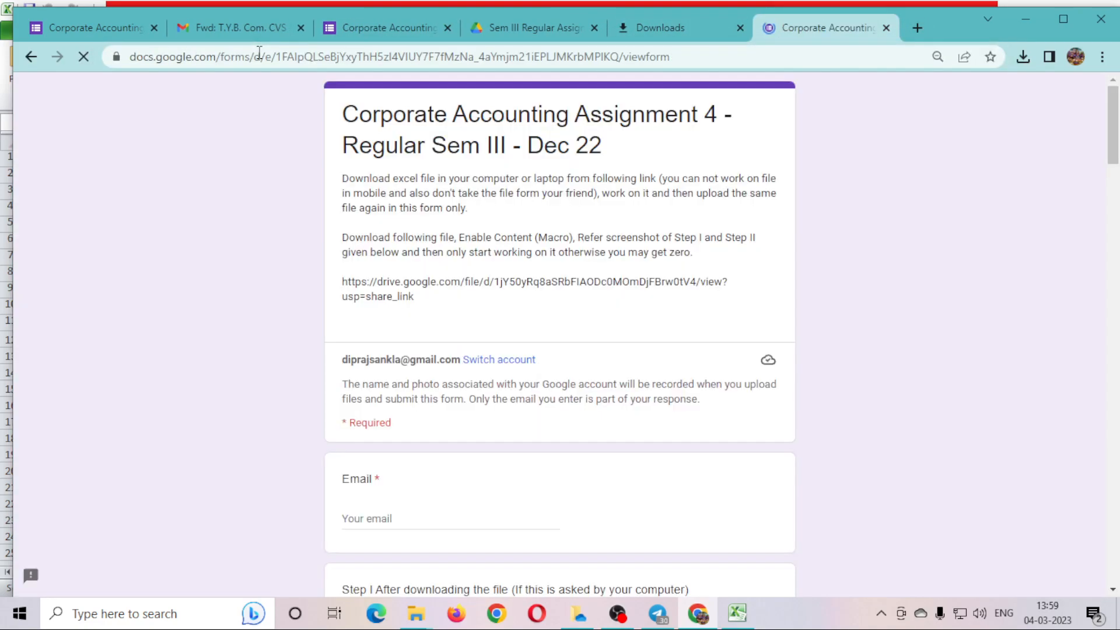
# Fill in the form's Email field and the student's full name.
pyautogui.scroll(-3, 466, 488)
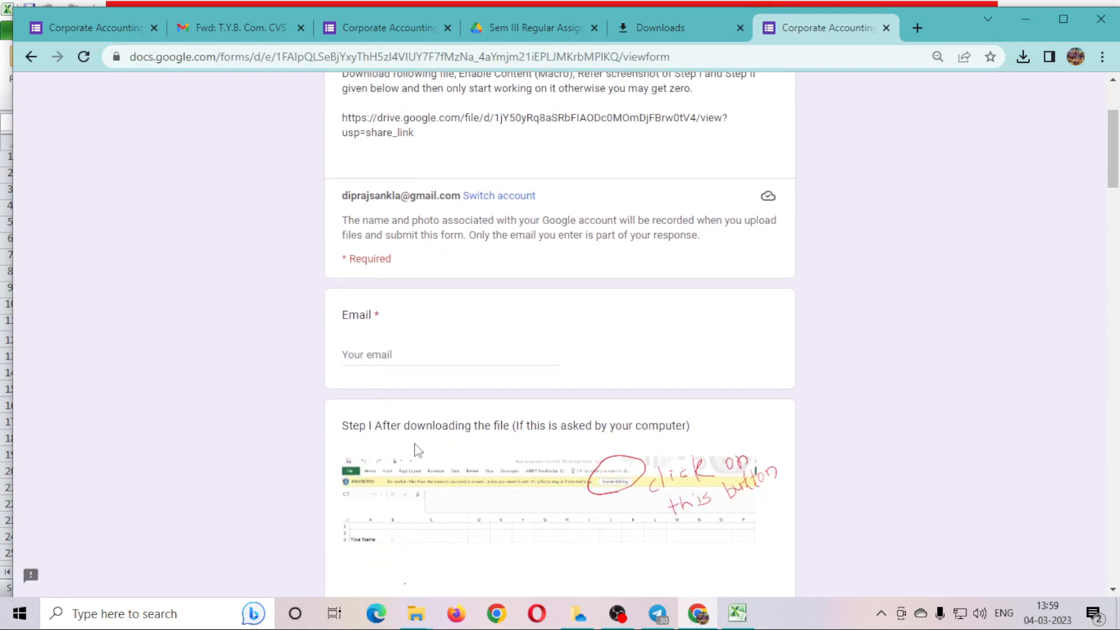
pyautogui.click(352, 357)
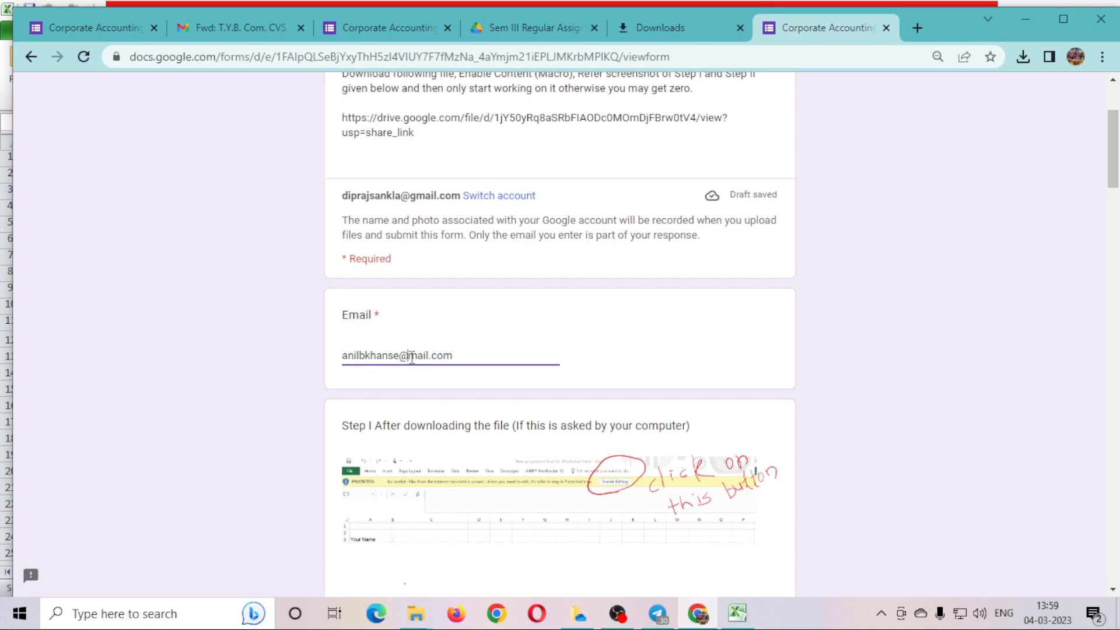
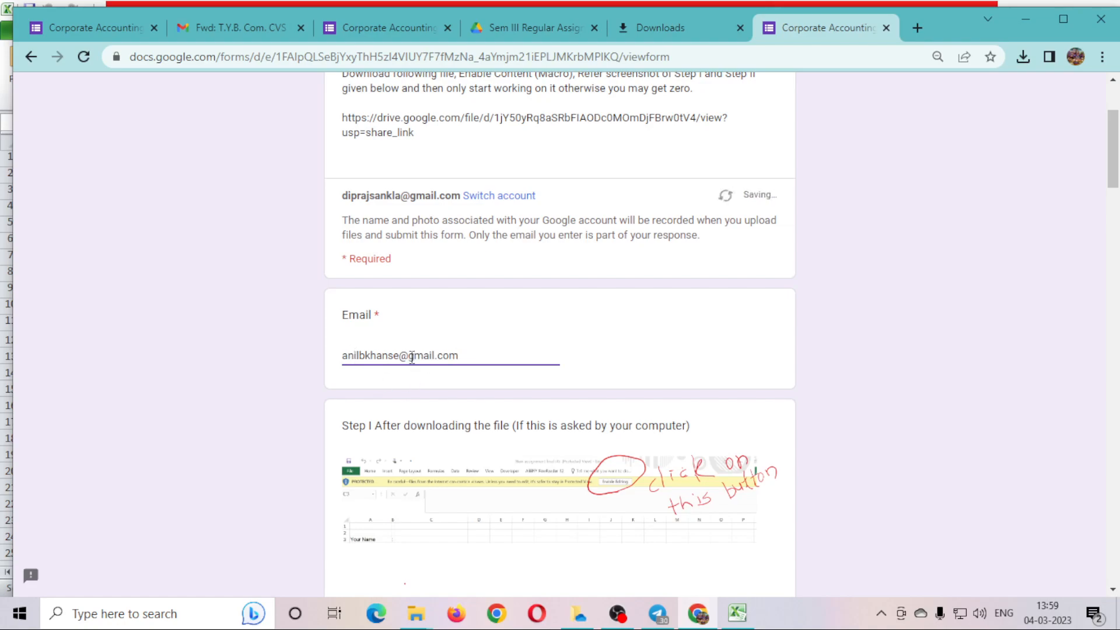
pyautogui.scroll(-8, 548, 421)
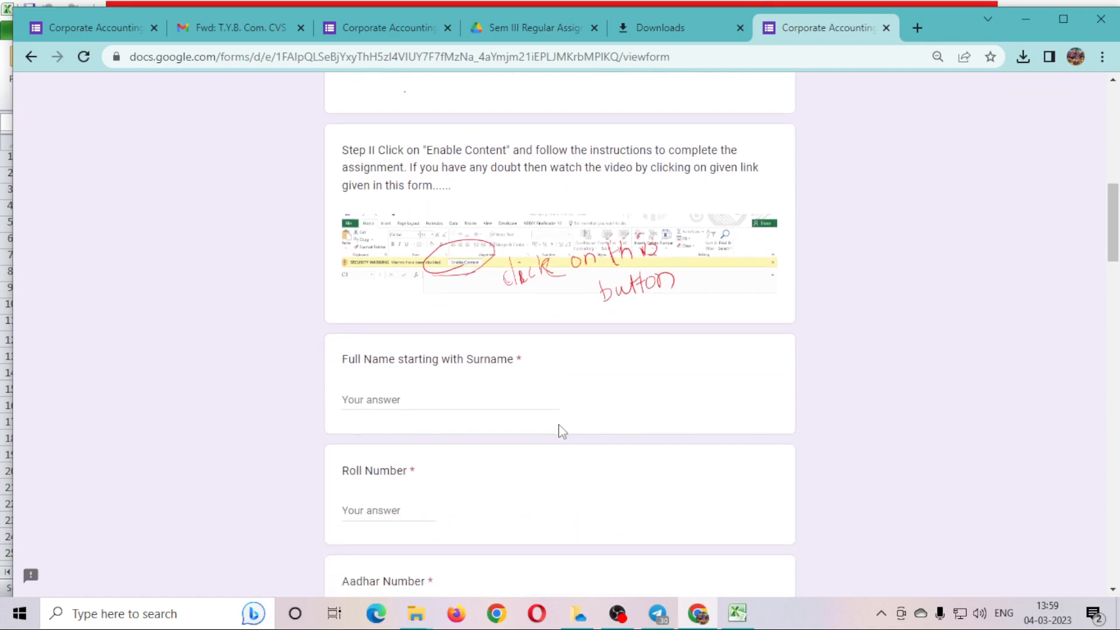
pyautogui.click(367, 399)
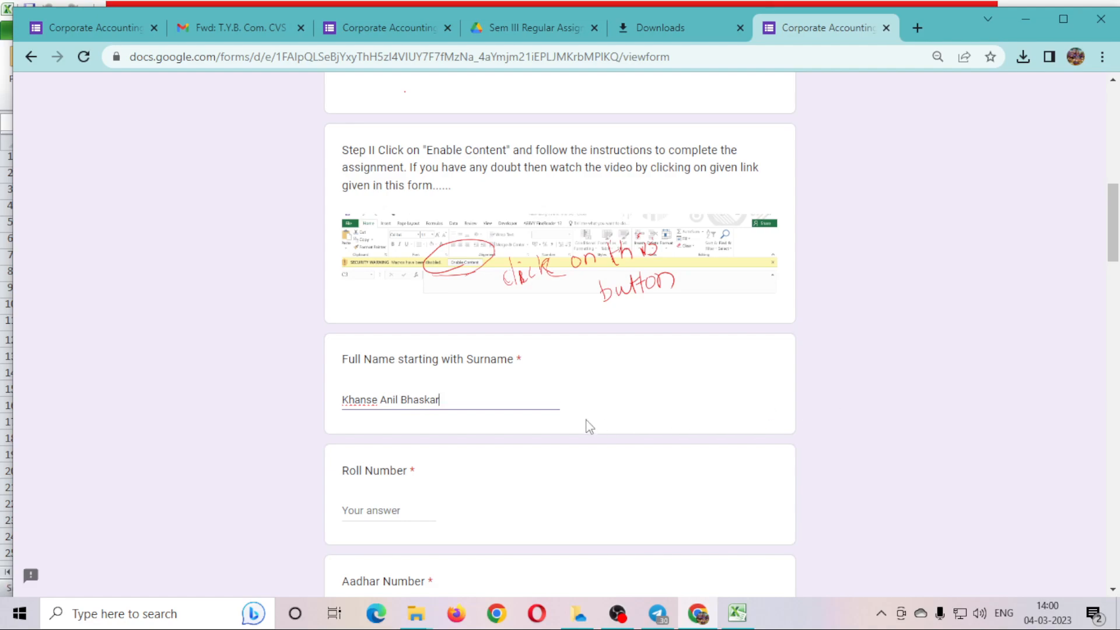
# Enter the student's roll number, checking it against the General Information sheet.
pyautogui.click(395, 514)
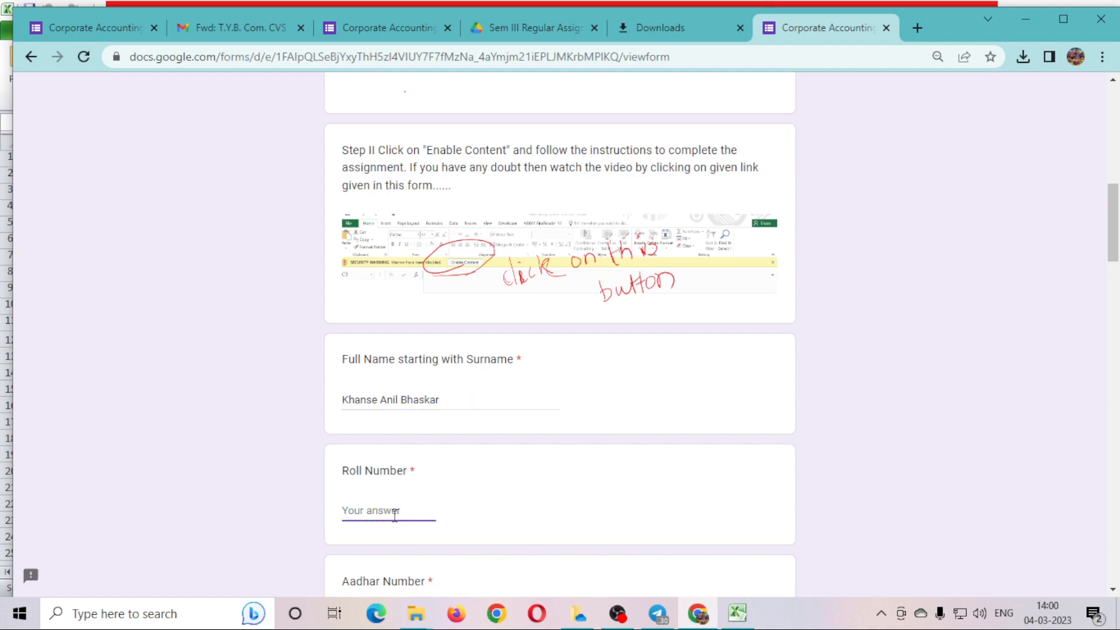
pyautogui.write('1234')
pyautogui.click(736, 613)
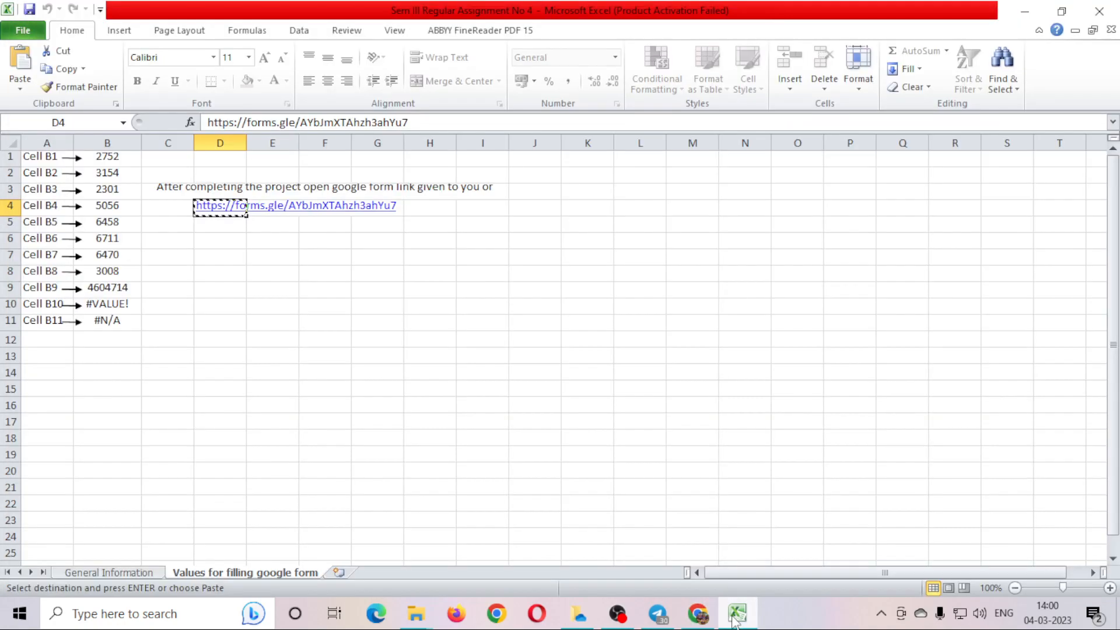
pyautogui.click(124, 575)
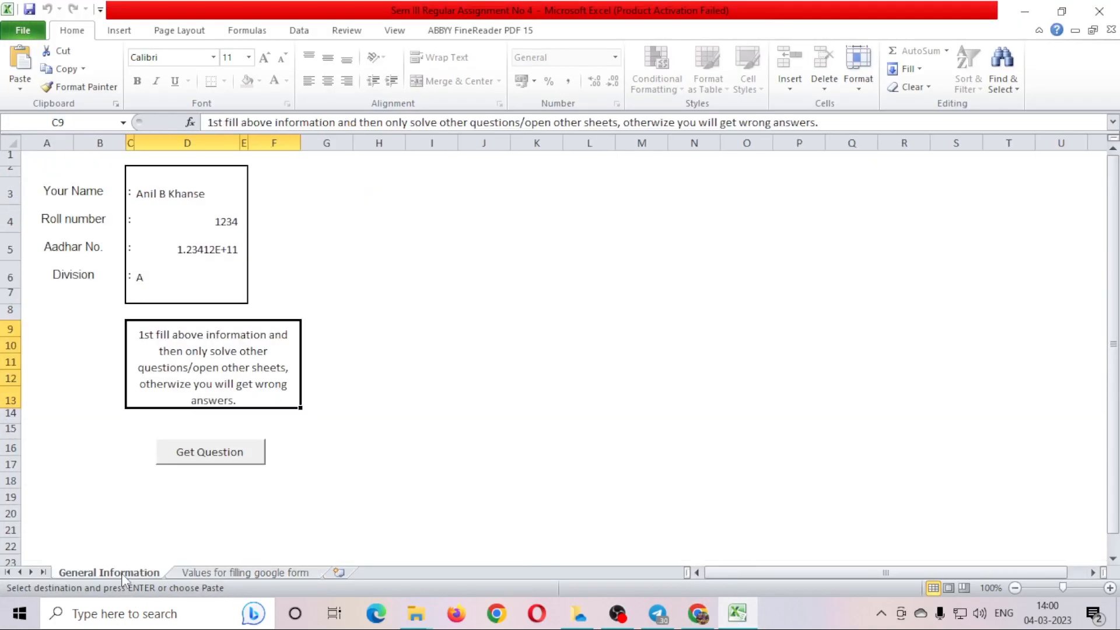
pyautogui.click(235, 574)
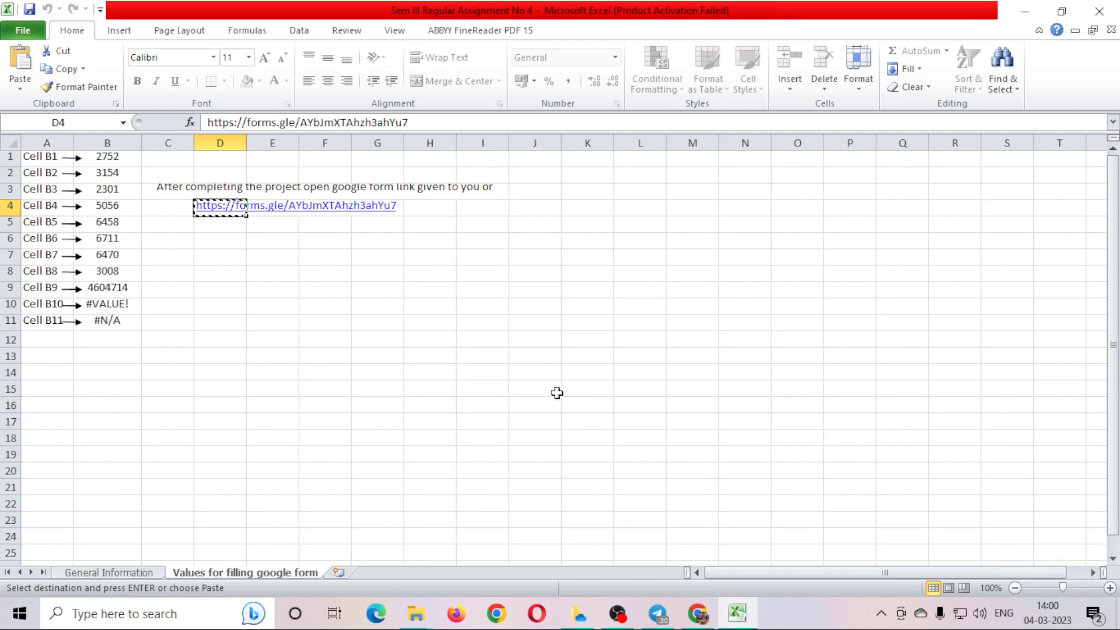
pyautogui.hotkey('alt', 'Tab')
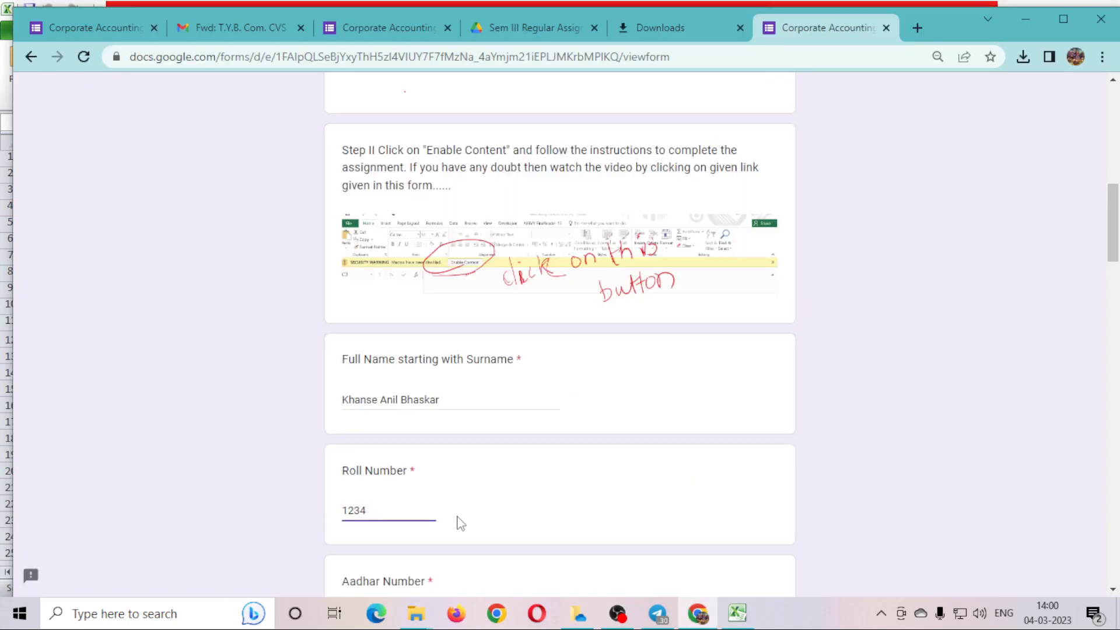
# Enter the student's Aadhar number and mobile number.
pyautogui.scroll(-3, 455, 522)
pyautogui.scroll(-1, 497, 507)
pyautogui.click(369, 378)
pyautogui.write('123412341234')
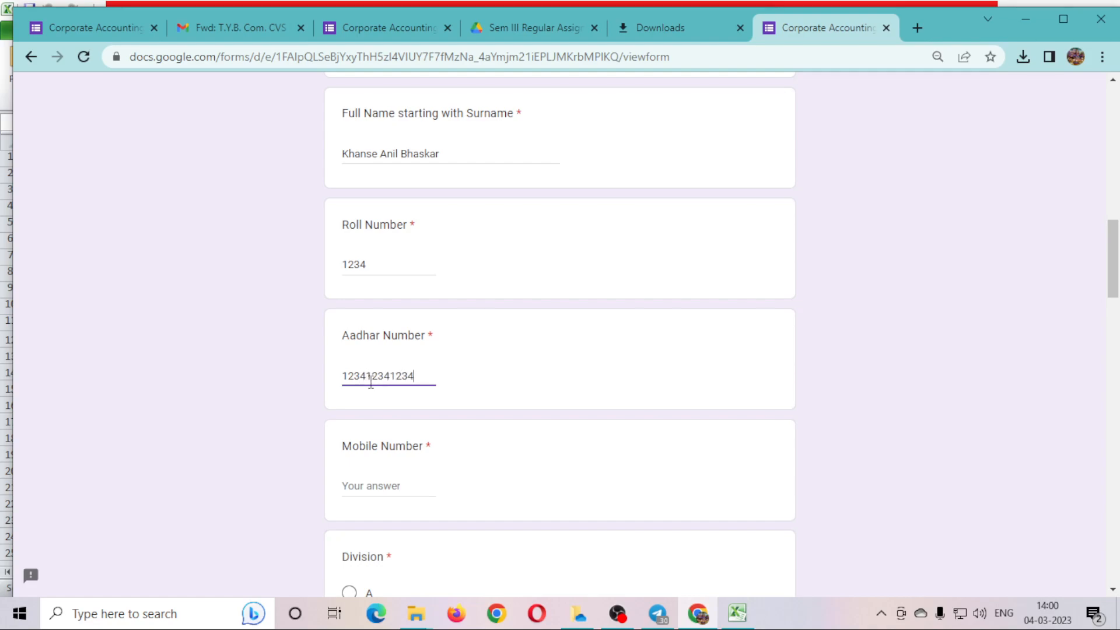
pyautogui.click(376, 482)
pyautogui.write('123')
# Check the student's division on the workbook's General Information sheet.
pyautogui.scroll(-3, 382, 484)
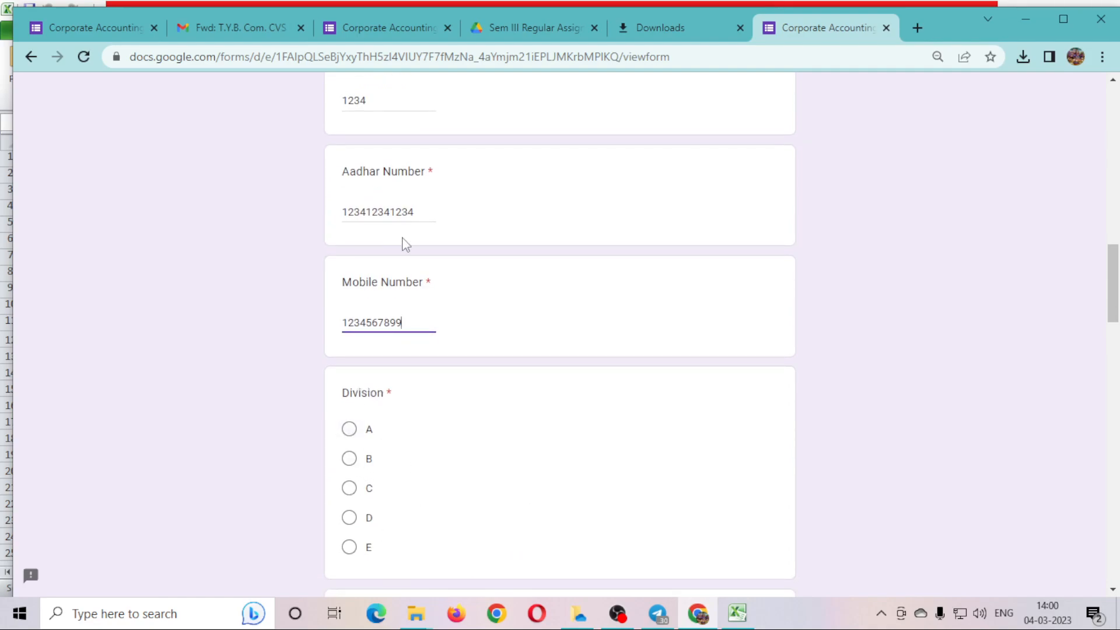
pyautogui.hotkey('alt', 'Tab')
pyautogui.click(109, 573)
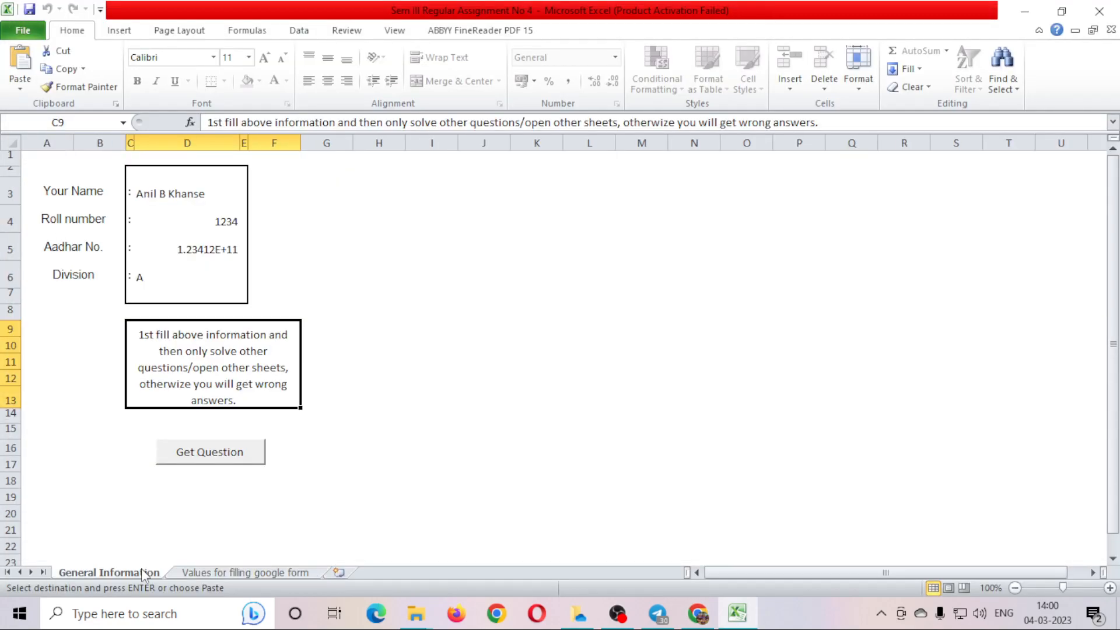
pyautogui.click(239, 573)
pyautogui.hotkey('alt', 'Tab')
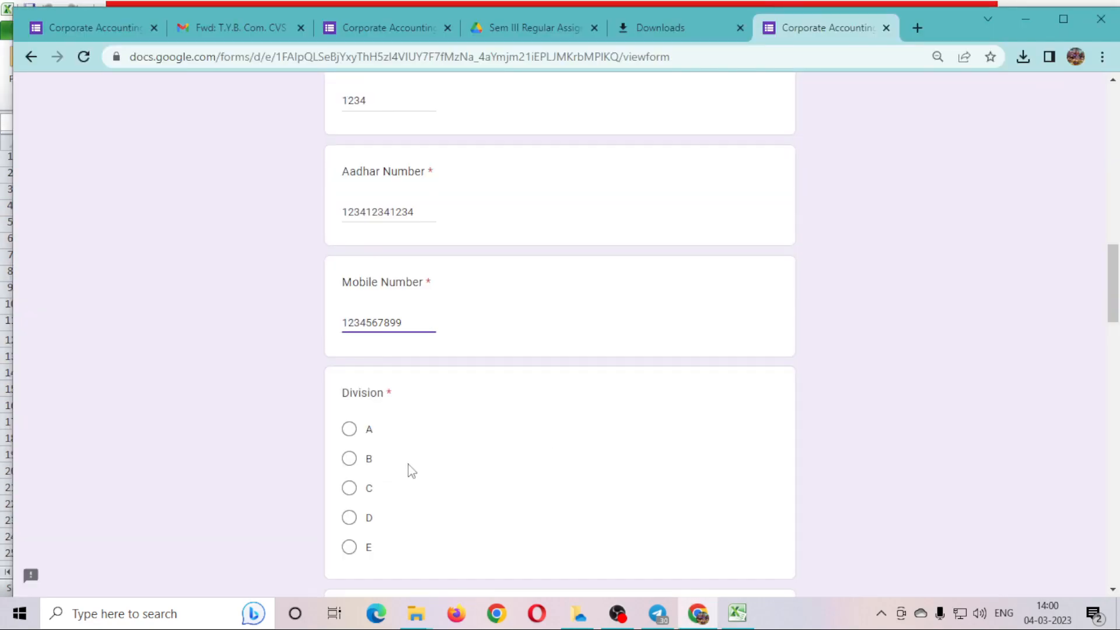
# Select Division A and answer the B1 question with cell B1's value, 2752.
pyautogui.click(349, 429)
pyautogui.scroll(-5, 490, 447)
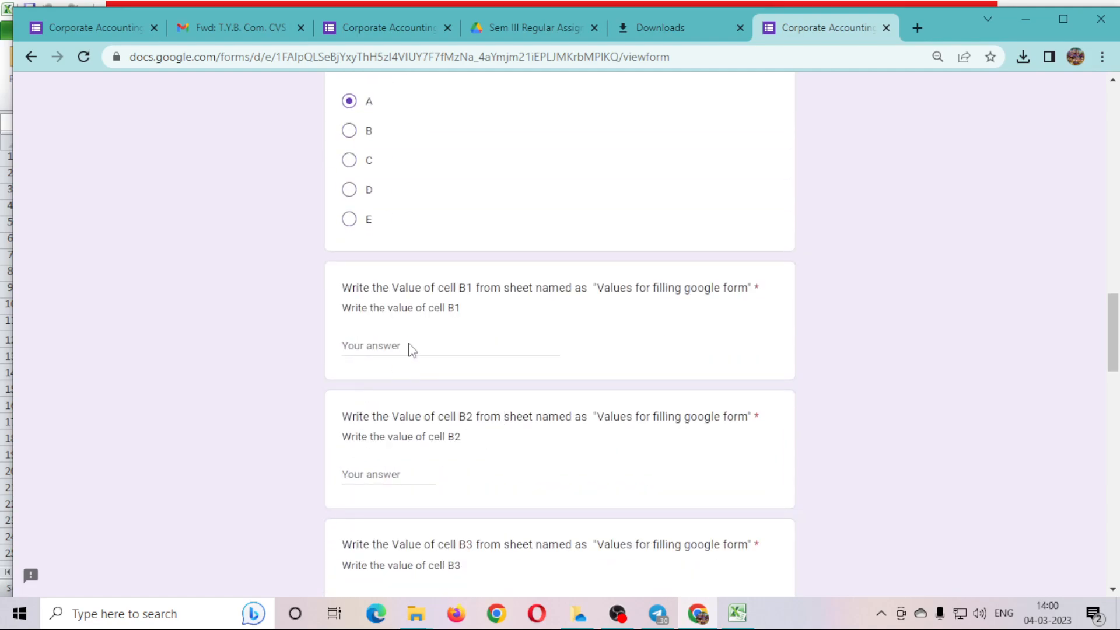
pyautogui.moveTo(351, 290); pyautogui.dragTo(501, 289)
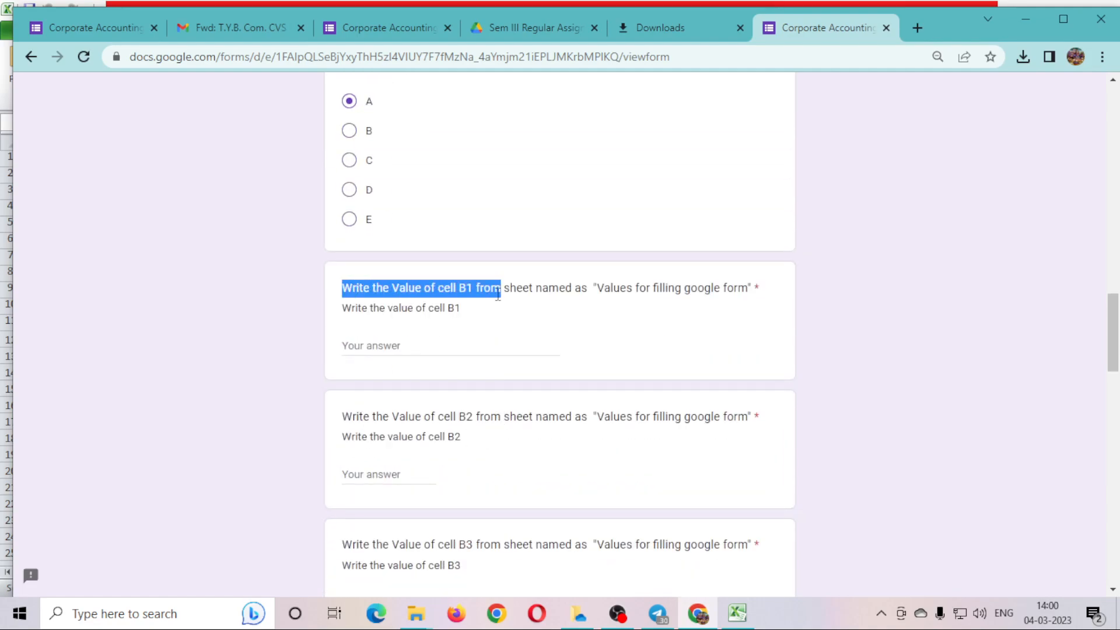
pyautogui.click(372, 352)
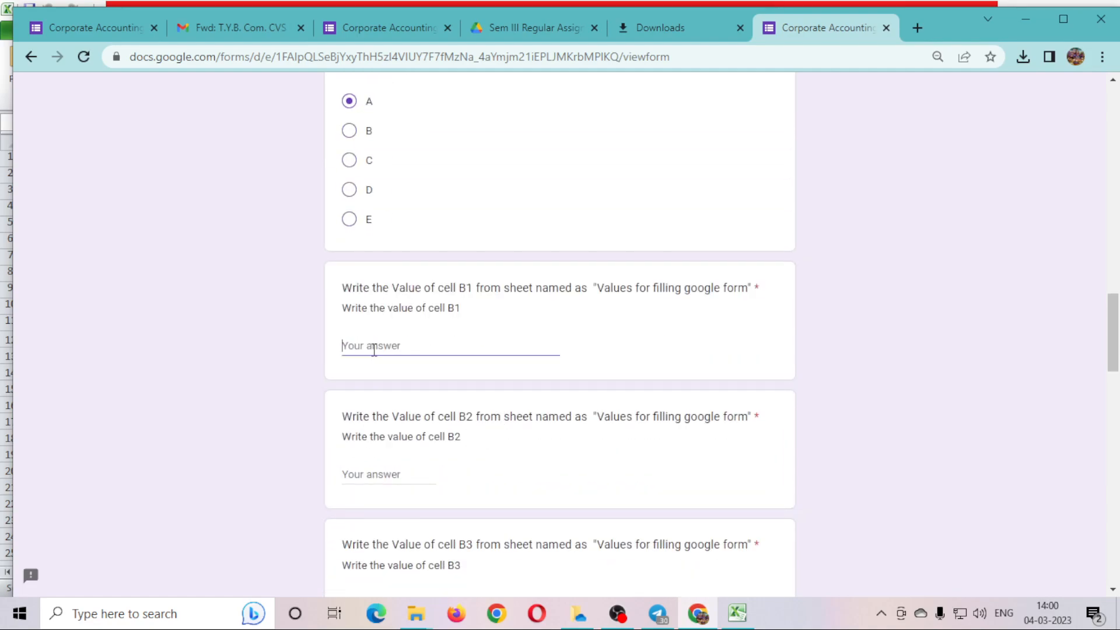
pyautogui.moveTo(607, 288); pyautogui.dragTo(787, 295)
pyautogui.hotkey('alt', 'Tab')
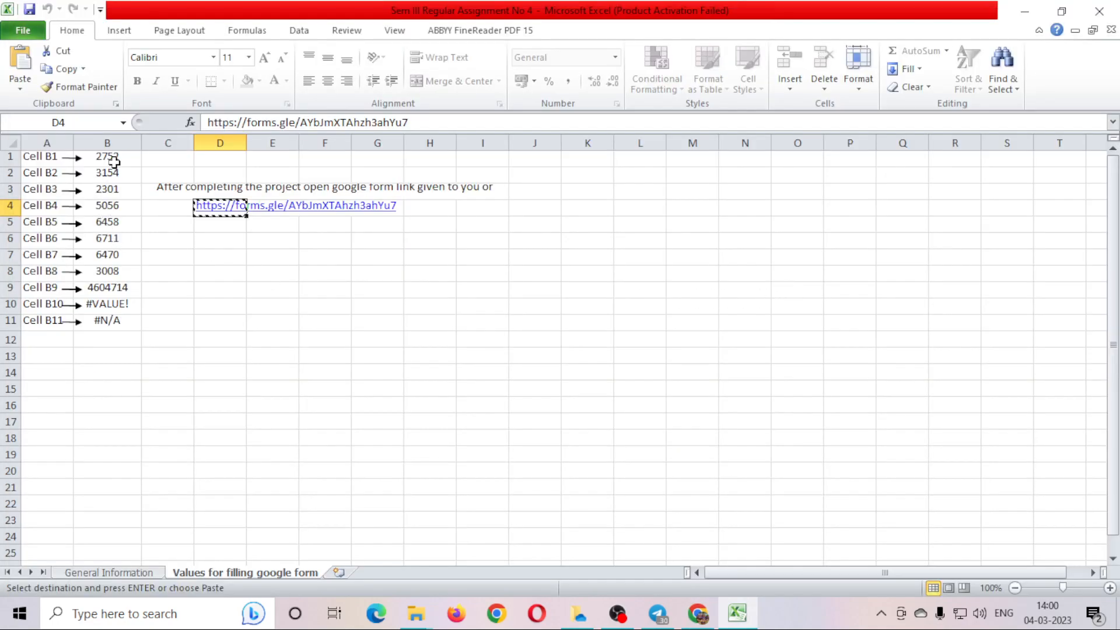
pyautogui.click(115, 159)
pyautogui.hotkey('ctrl', 'c')
pyautogui.hotkey('alt', 'Tab')
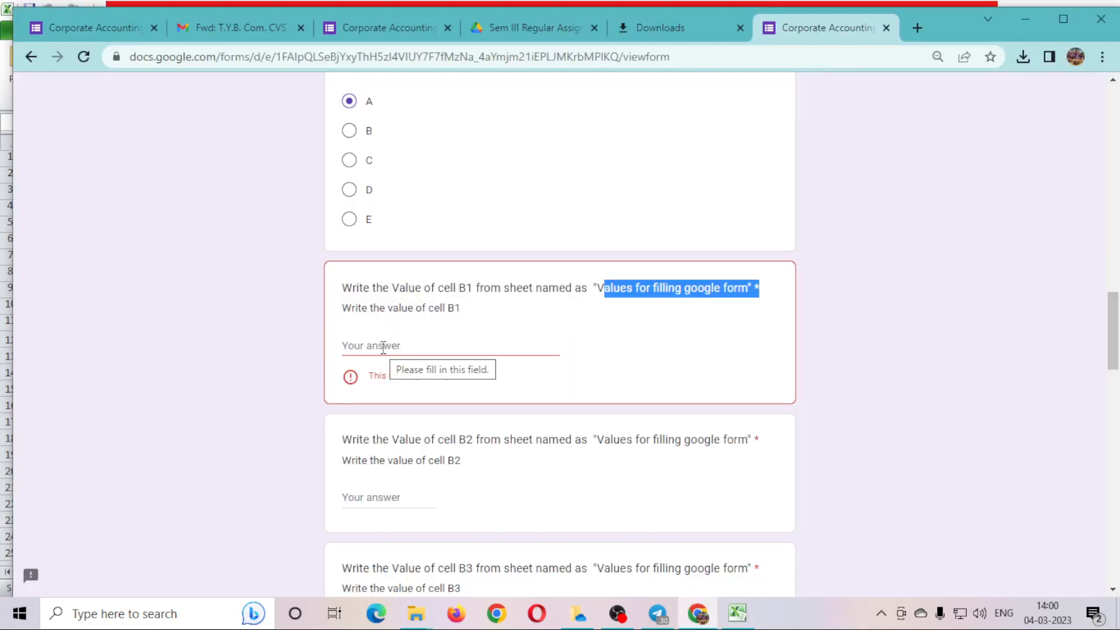
pyautogui.click(383, 346)
pyautogui.hotkey('ctrl', 'v')
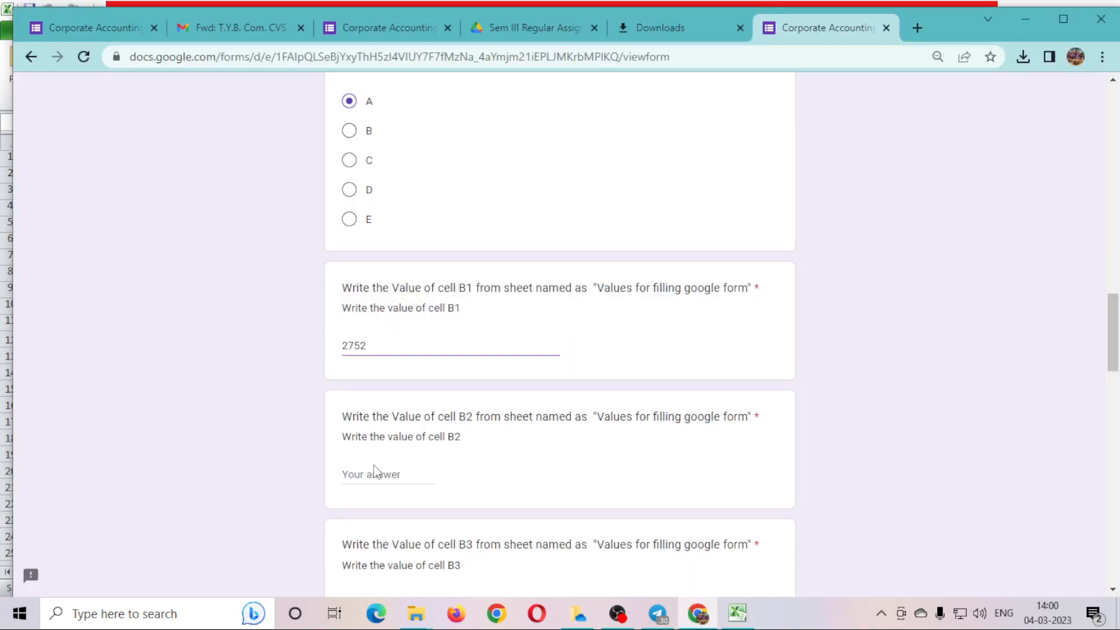
# Paste the B2 and B3 values, 3154 and 2301, into their form answers.
pyautogui.hotkey('alt', 'Tab')
pyautogui.click(109, 175)
pyautogui.hotkey('ctrl', 'c')
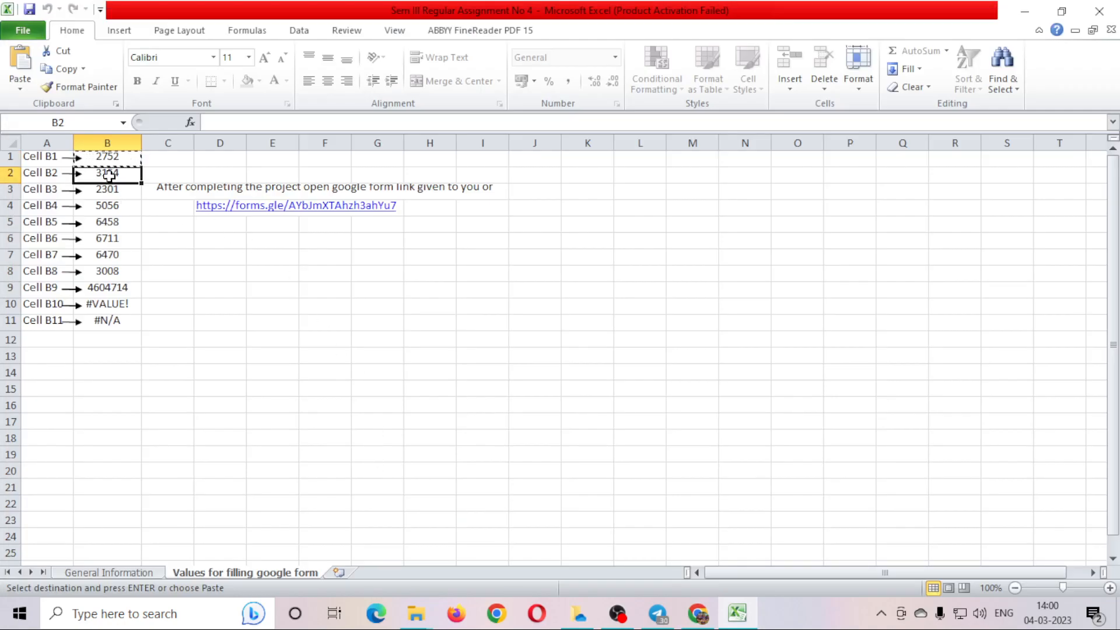
pyautogui.hotkey('alt', 'Tab')
pyautogui.press('Tab')
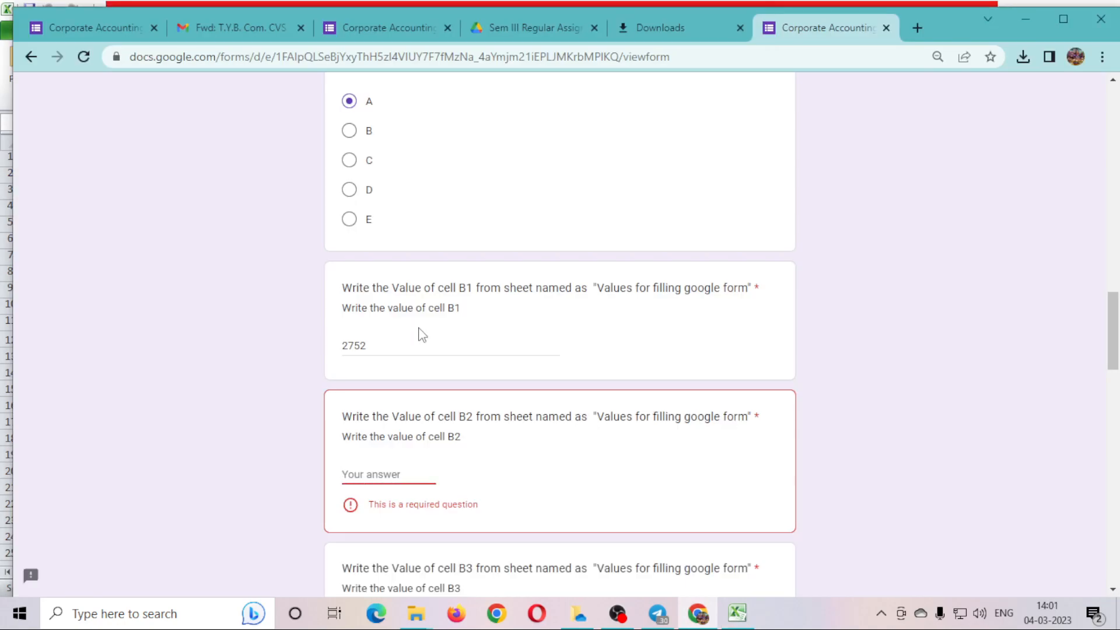
pyautogui.hotkey('ctrl', 'v')
pyautogui.scroll(-5, 422, 334)
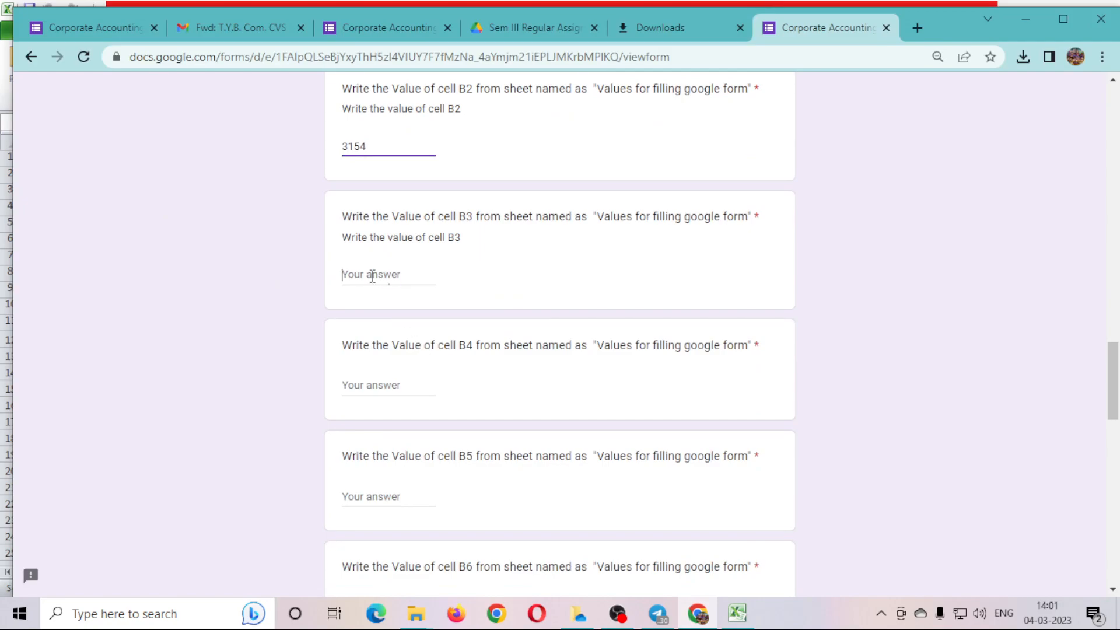
pyautogui.hotkey('alt', 'Tab')
pyautogui.click(109, 188)
pyautogui.hotkey('ctrl', 'c')
pyautogui.hotkey('alt', 'Tab')
pyautogui.hotkey('ctrl', 'v')
# Answer the B4 and B5 questions with 5056 and 6458 copied from the sheet.
pyautogui.click(392, 386)
pyautogui.hotkey('alt', 'Tab')
pyautogui.click(107, 204)
pyautogui.hotkey('ctrl', 'c')
pyautogui.hotkey('alt', 'Tab')
pyautogui.hotkey('ctrl', 'v')
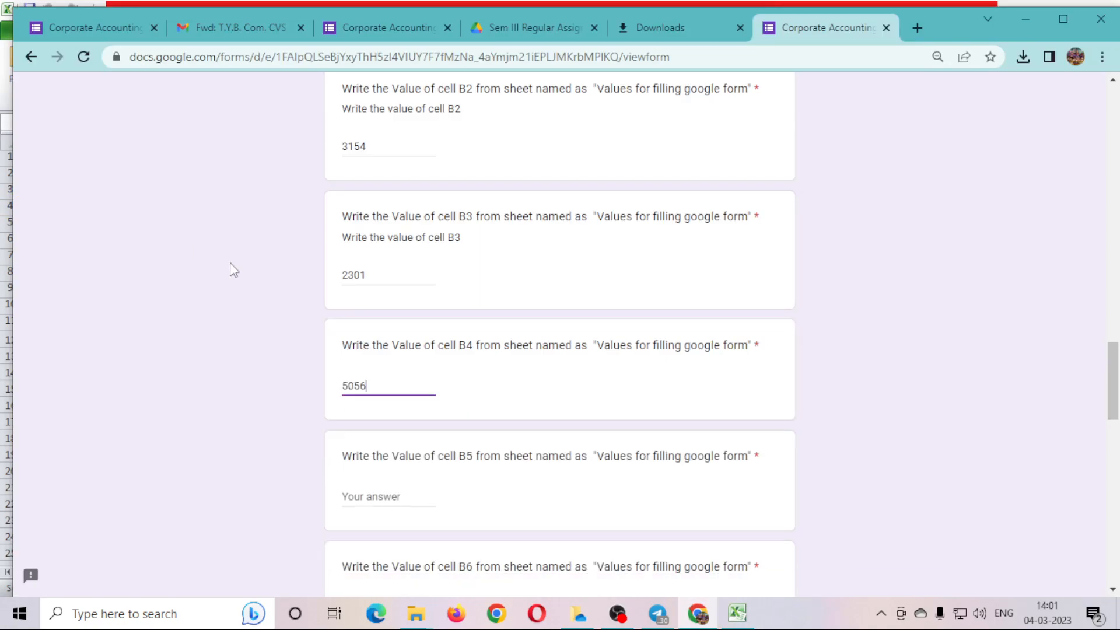
pyautogui.press('Tab')
pyautogui.hotkey('alt', 'Tab')
pyautogui.click(110, 223)
pyautogui.hotkey('ctrl', 'c')
pyautogui.hotkey('alt', 'Tab')
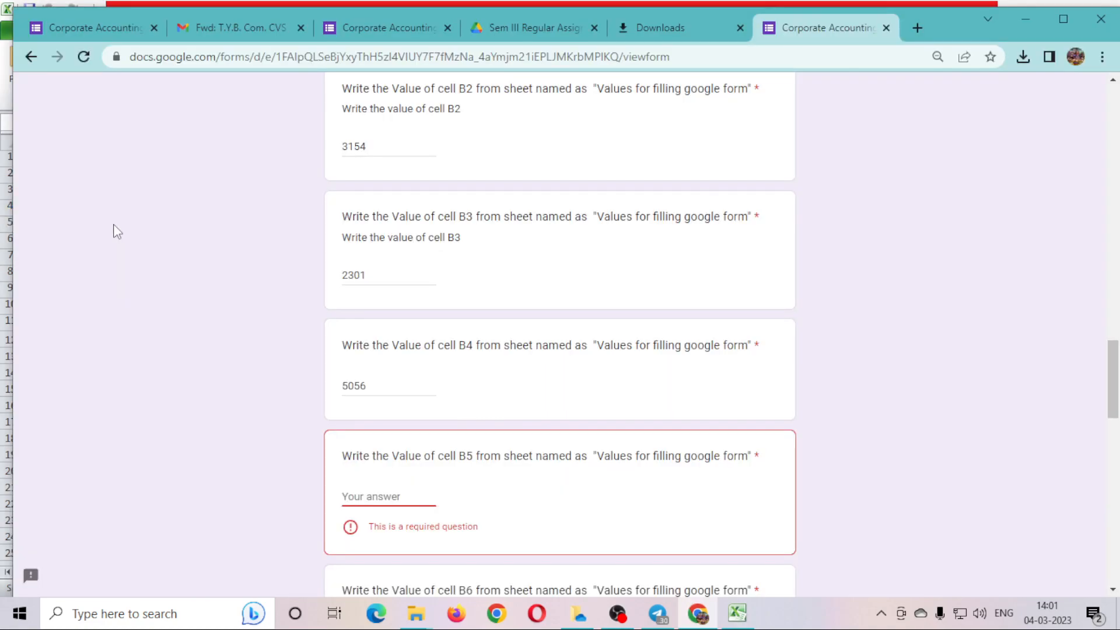
pyautogui.hotkey('ctrl', 'v')
# Fill the B6 and B7 answers with 6711 and 6470 from the sheet.
pyautogui.scroll(-5, 254, 319)
pyautogui.click(392, 278)
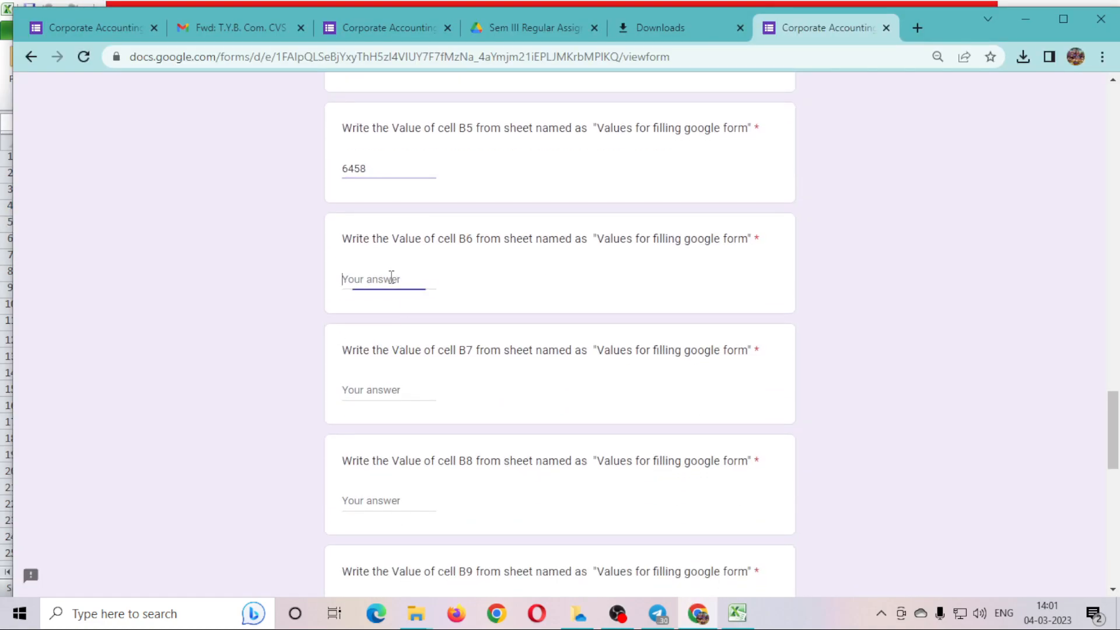
pyautogui.hotkey('alt', 'Tab')
pyautogui.click(125, 244)
pyautogui.hotkey('ctrl', 'c')
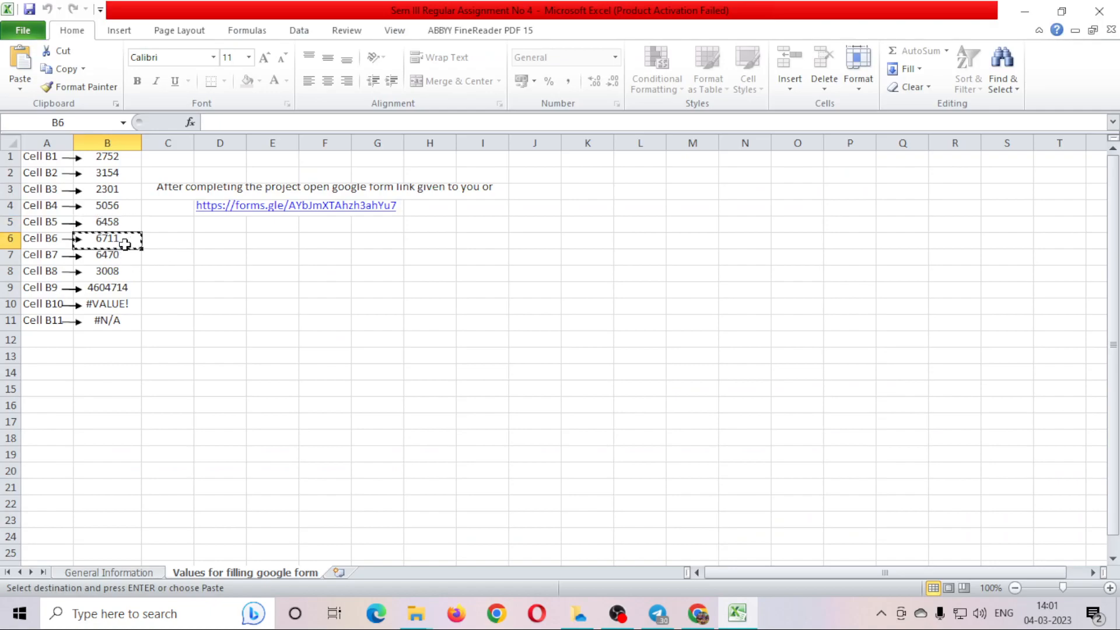
pyautogui.hotkey('alt', 'Tab')
pyautogui.hotkey('ctrl', 'v')
pyautogui.click(357, 385)
pyautogui.hotkey('alt', 'Tab')
pyautogui.click(112, 255)
pyautogui.hotkey('ctrl', 'c')
pyautogui.hotkey('alt', 'Tab')
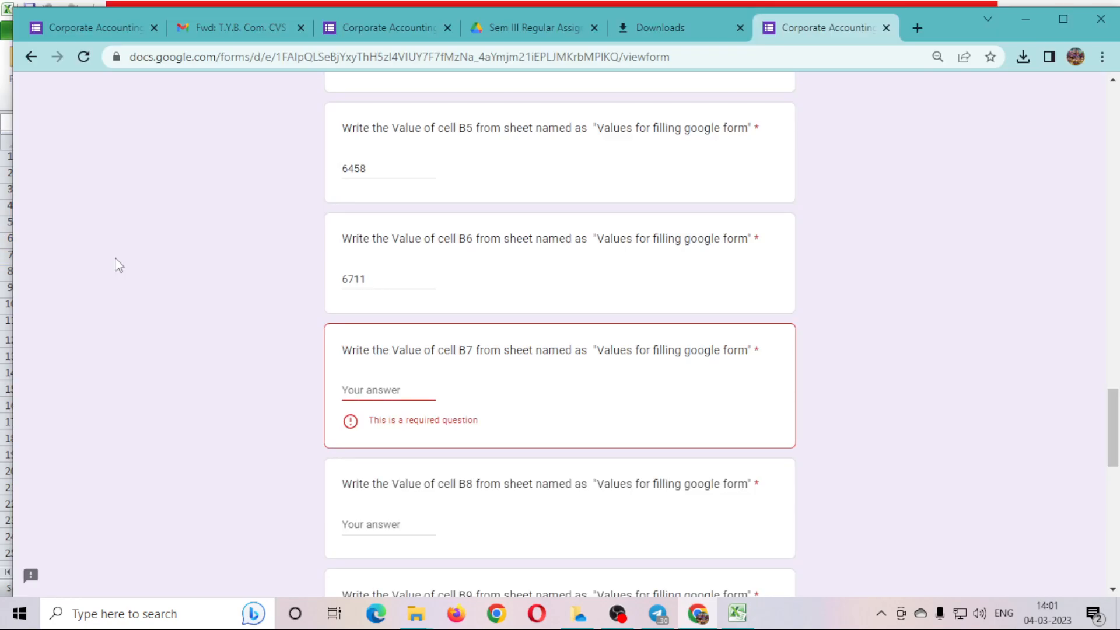
pyautogui.hotkey('ctrl', 'v')
# Enter the B8 and B9 values, 3008 and 4604714, as form answers.
pyautogui.hotkey('alt', 'Tab')
pyautogui.click(110, 274)
pyautogui.hotkey('ctrl', 'c')
pyautogui.hotkey('alt', 'Tab')
pyautogui.hotkey('ctrl', 'v')
pyautogui.scroll(-3, 312, 380)
pyautogui.hotkey('alt', 'Tab')
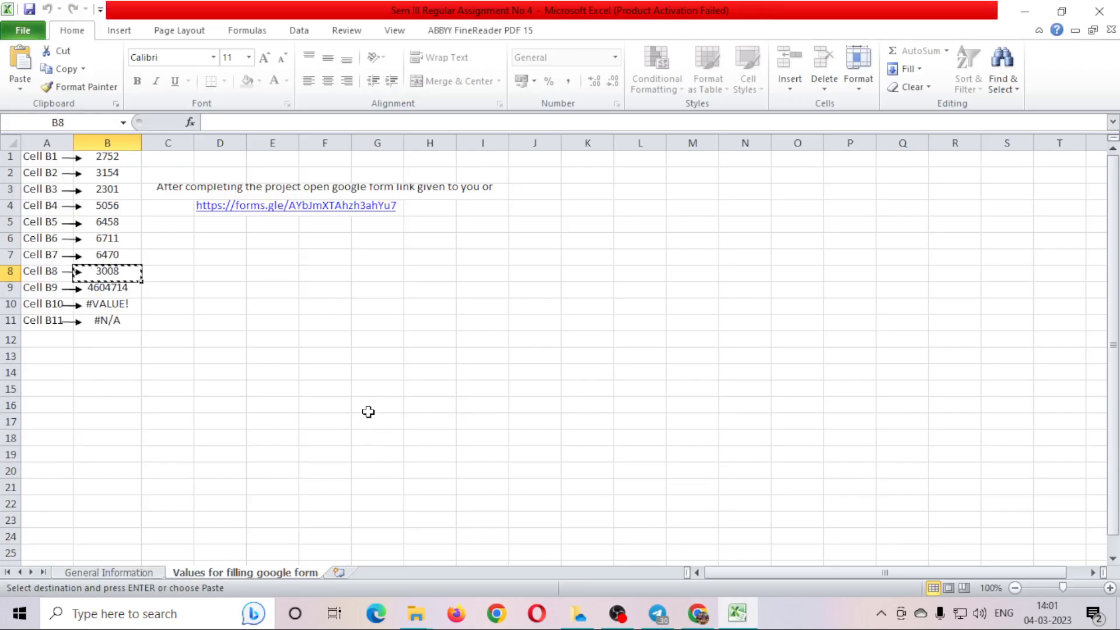
pyautogui.click(115, 289)
pyautogui.hotkey('ctrl', 'c')
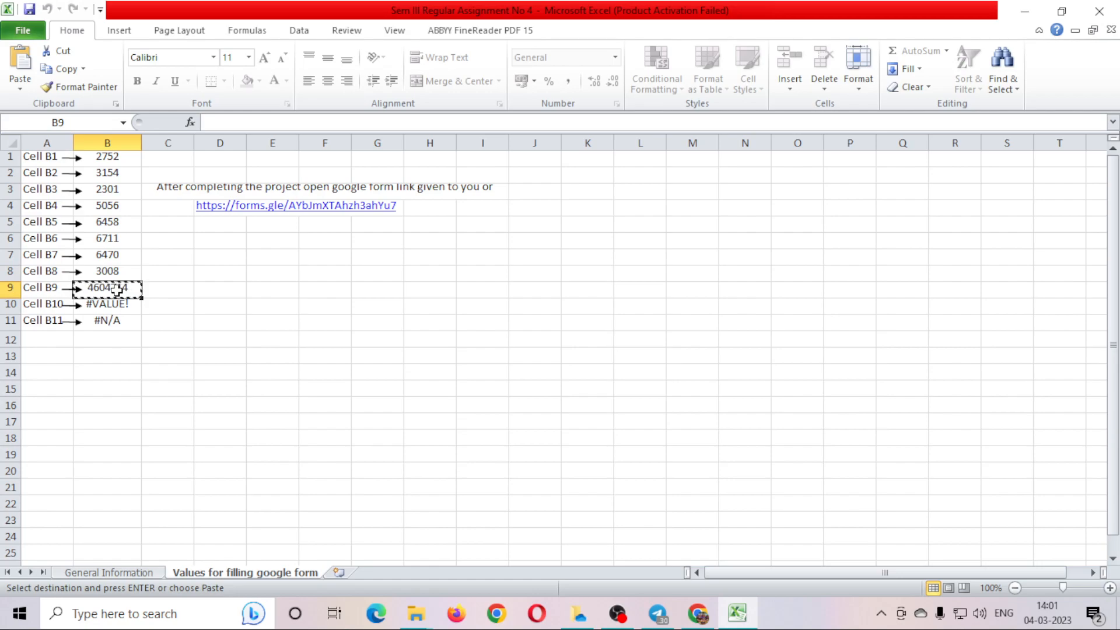
pyautogui.hotkey('alt', 'Tab')
pyautogui.hotkey('ctrl', 'v')
# Copy cell B10 and paste #VALUE! as the B10 answer.
pyautogui.hotkey('alt', 'Tab')
pyautogui.press('Down')
pyautogui.hotkey('ctrl', 'c')
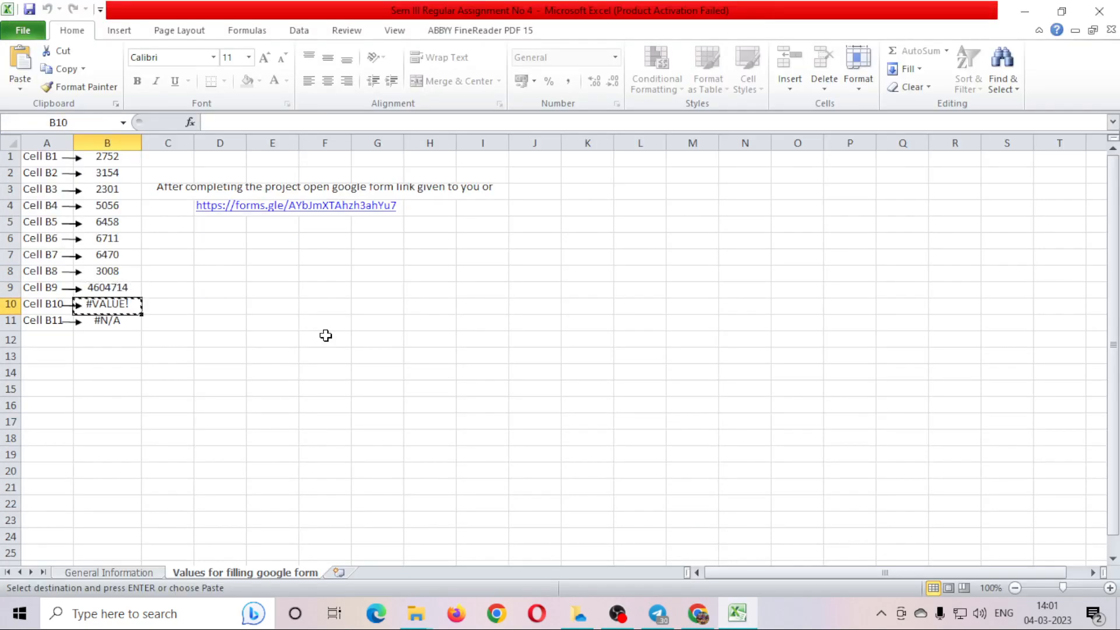
pyautogui.hotkey('alt', 'Tab')
pyautogui.scroll(-1, 489, 507)
pyautogui.scroll(-1, 488, 507)
pyautogui.click(367, 473)
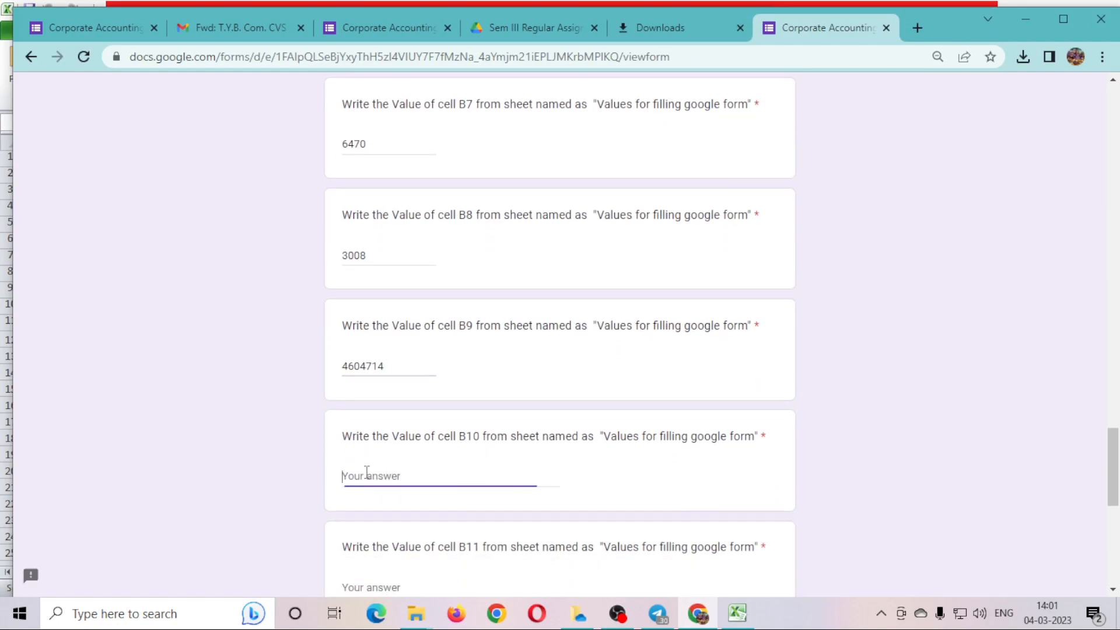
pyautogui.hotkey('ctrl', 'v')
pyautogui.scroll(-4, 460, 515)
# Answer the B11 question with #N/A, then bring the Excel sheet back.
pyautogui.click(370, 341)
pyautogui.hotkey('alt', 'Tab')
pyautogui.click(117, 323)
pyautogui.hotkey('ctrl', 'c')
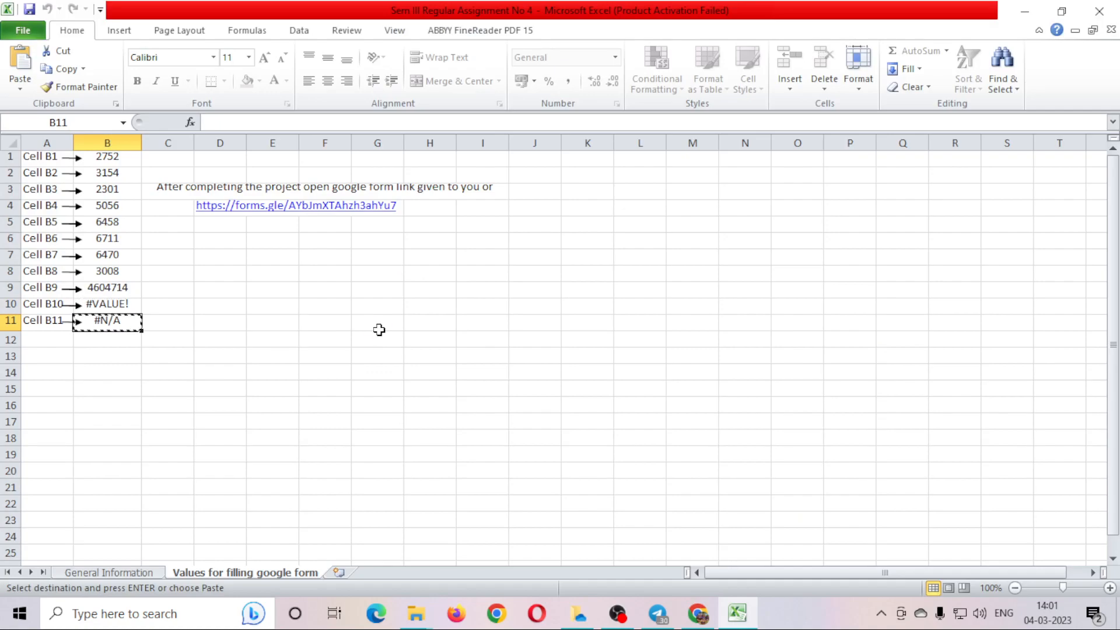
pyautogui.hotkey('alt', 'Tab')
pyautogui.hotkey('ctrl', 'v')
pyautogui.click(877, 434)
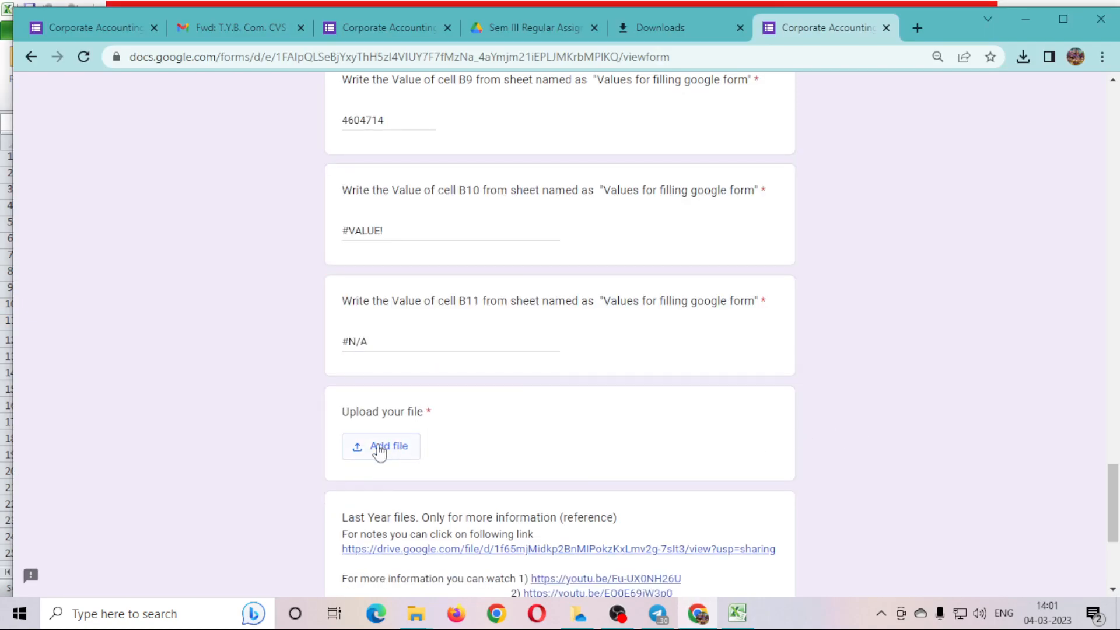
pyautogui.hotkey('alt', 'Tab')
pyautogui.click(364, 343)
# Save the workbook, then reopen Sem III Regular Assignment No 4 from the Downloads folder.
pyautogui.click(29, 10)
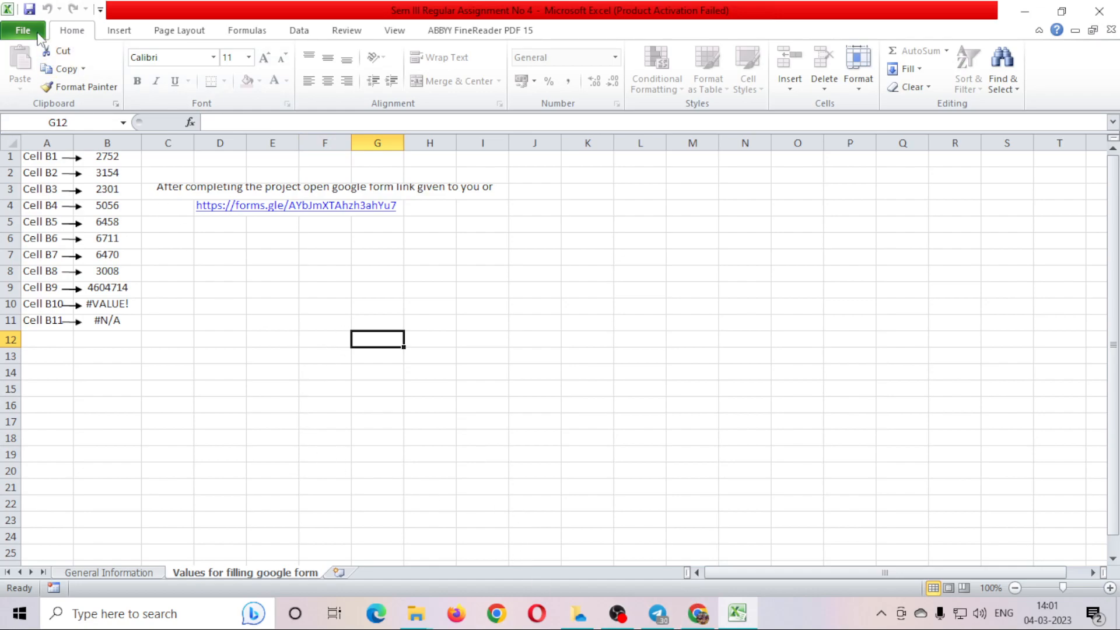
pyautogui.click(415, 613)
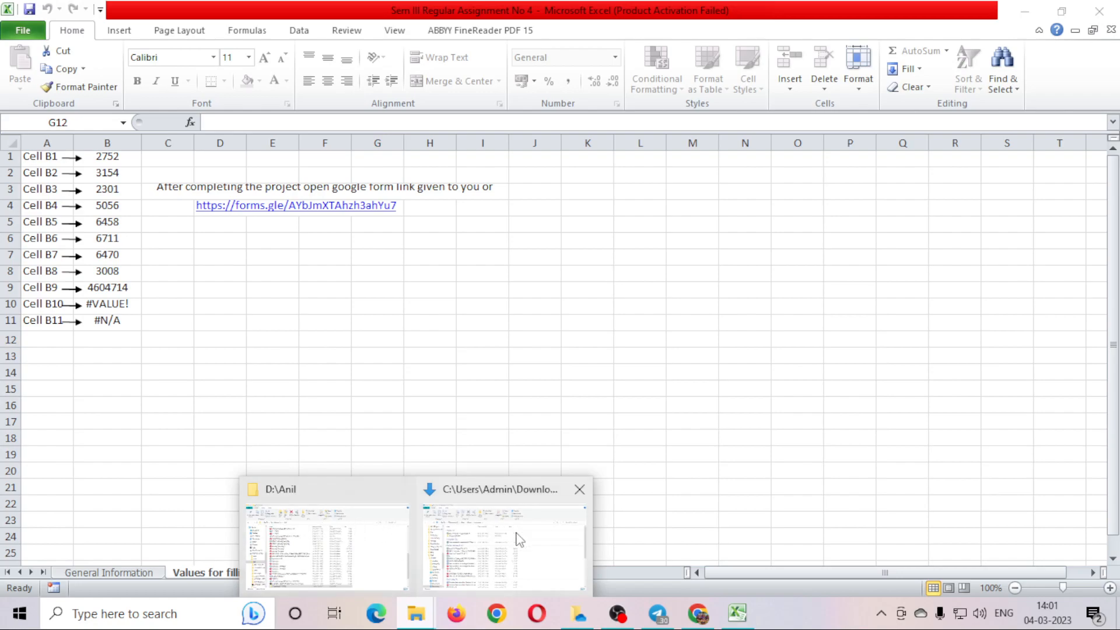
pyautogui.click(520, 540)
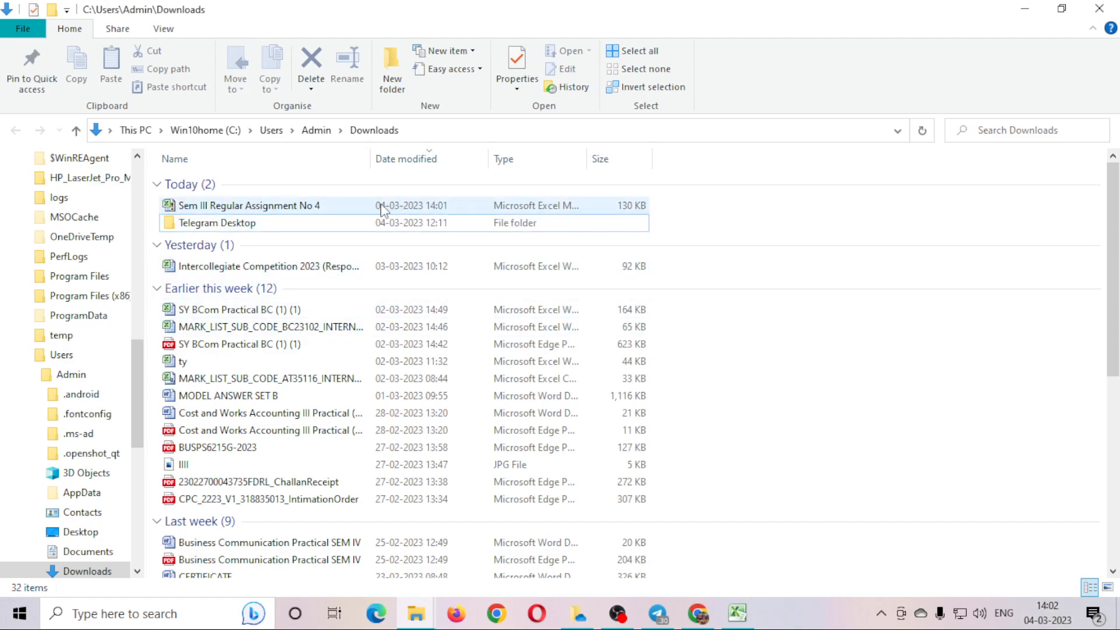
pyautogui.doubleClick(322, 211)
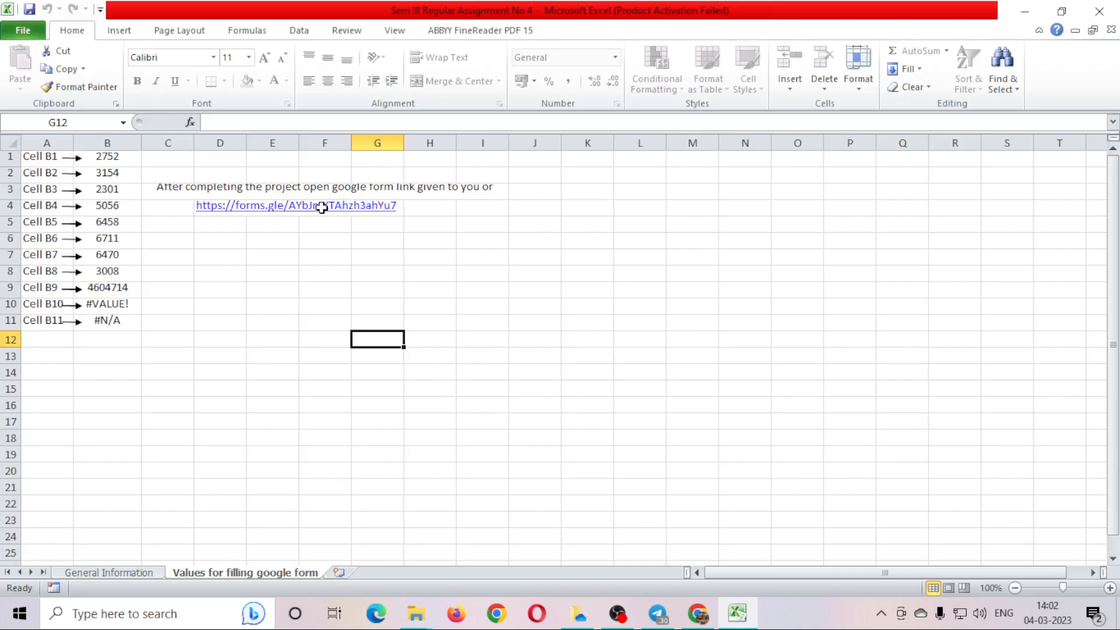
pyautogui.hotkey('alt', 'Tab')
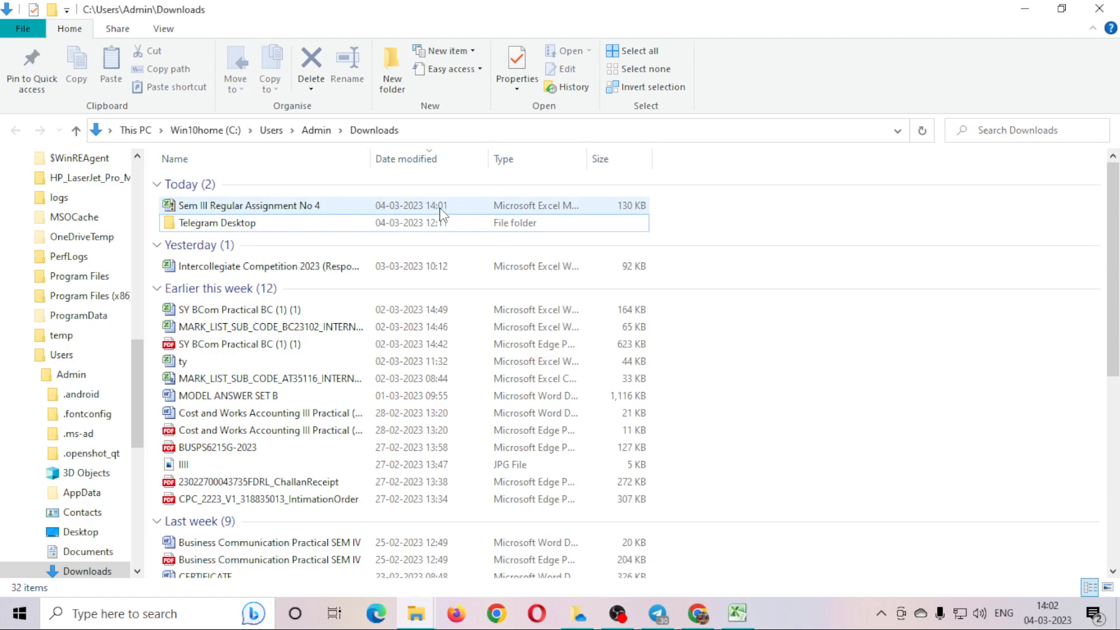
pyautogui.doubleClick(442, 213)
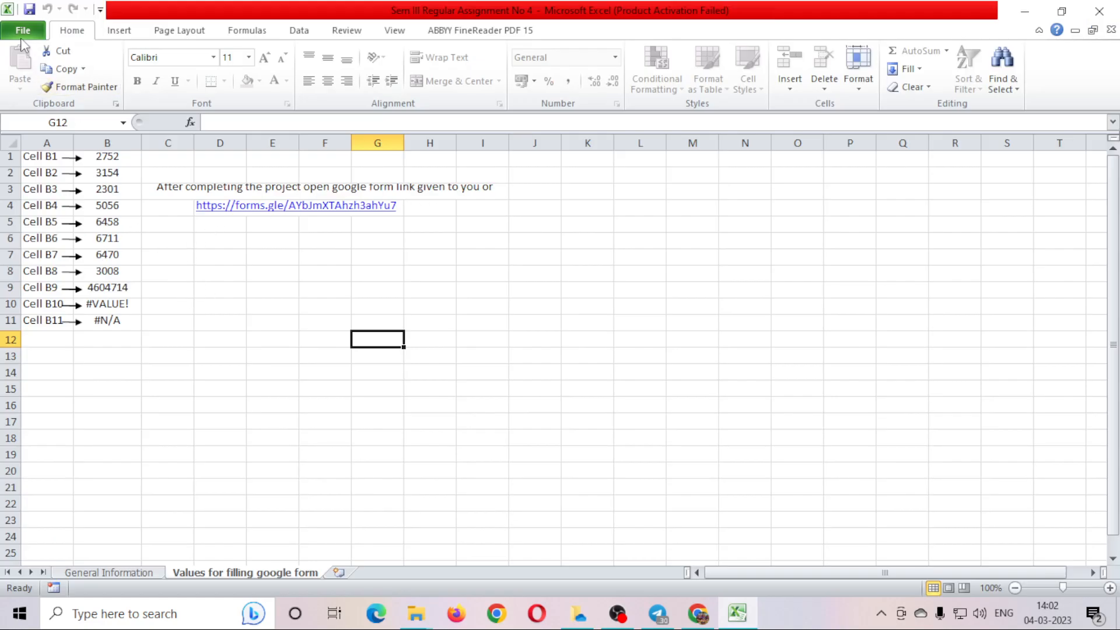
# Use Save As to store a copy of the assignment workbook on the Desktop, then return to Chrome.
pyautogui.click(23, 35)
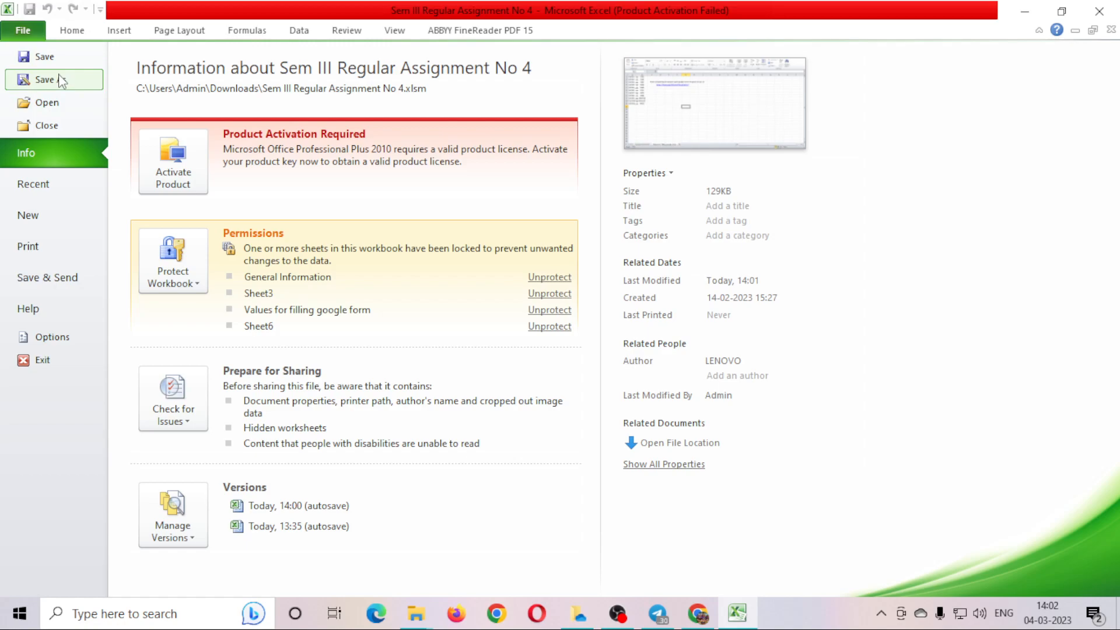
pyautogui.click(60, 80)
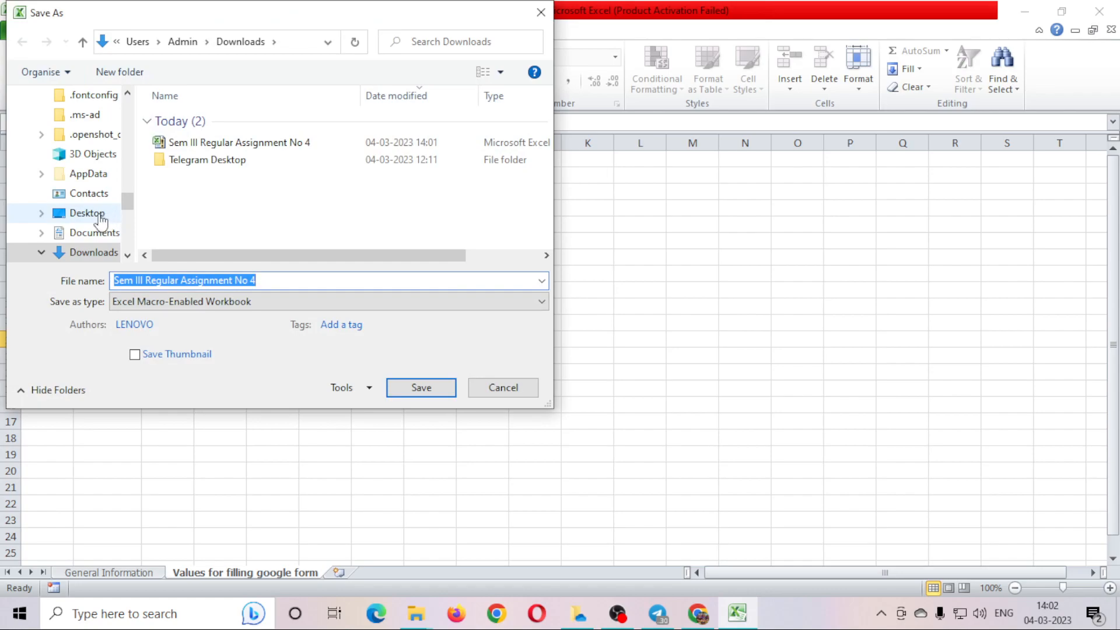
pyautogui.moveTo(129, 204); pyautogui.dragTo(131, 94)
pyautogui.click(70, 129)
pyautogui.click(391, 394)
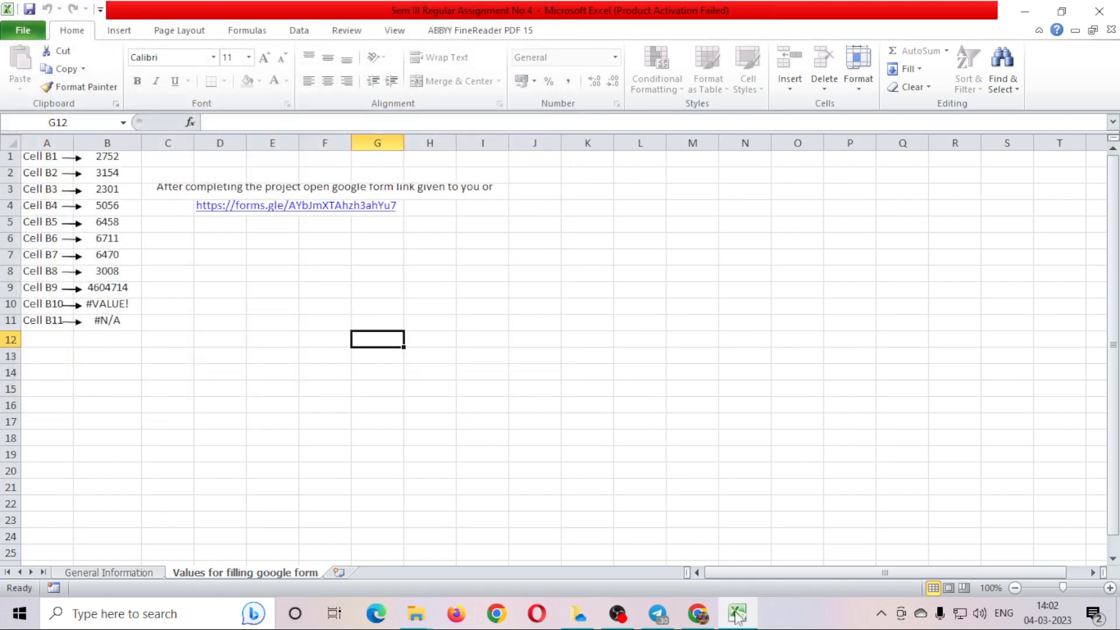
pyautogui.click(707, 620)
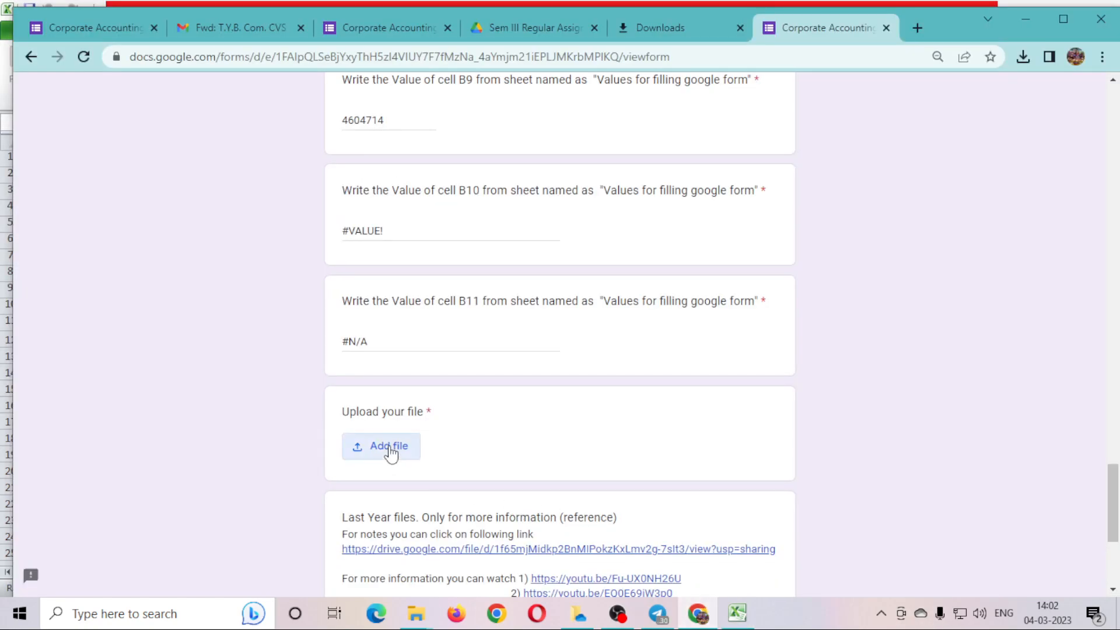
# Upload the Sem III Regular Assignment No 4 file from the Desktop to the Upload your file question.
pyautogui.click(387, 451)
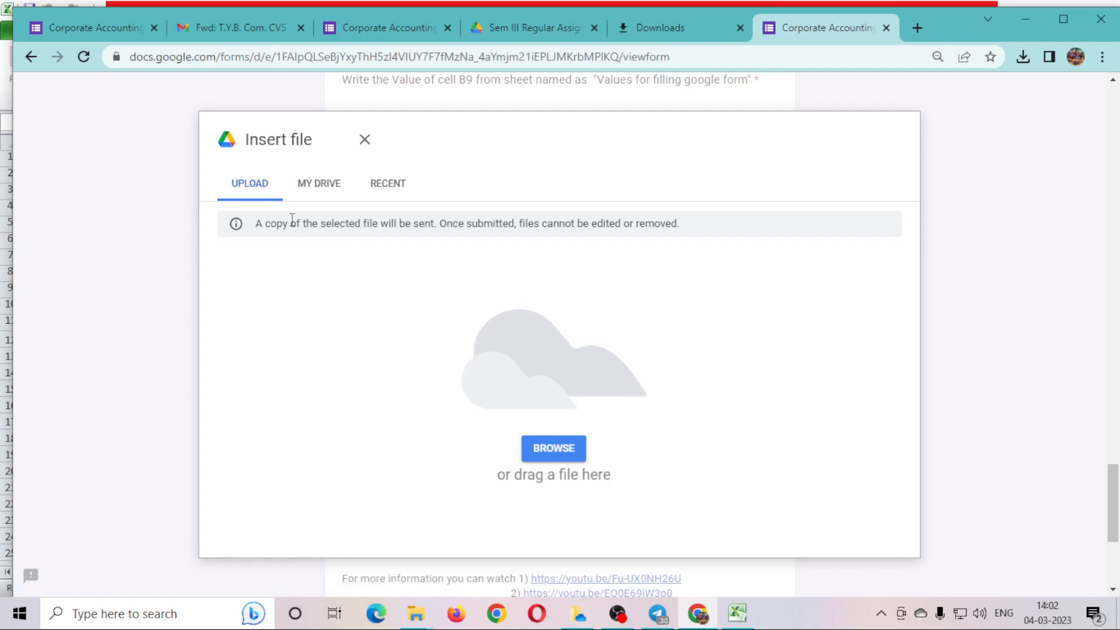
pyautogui.click(542, 450)
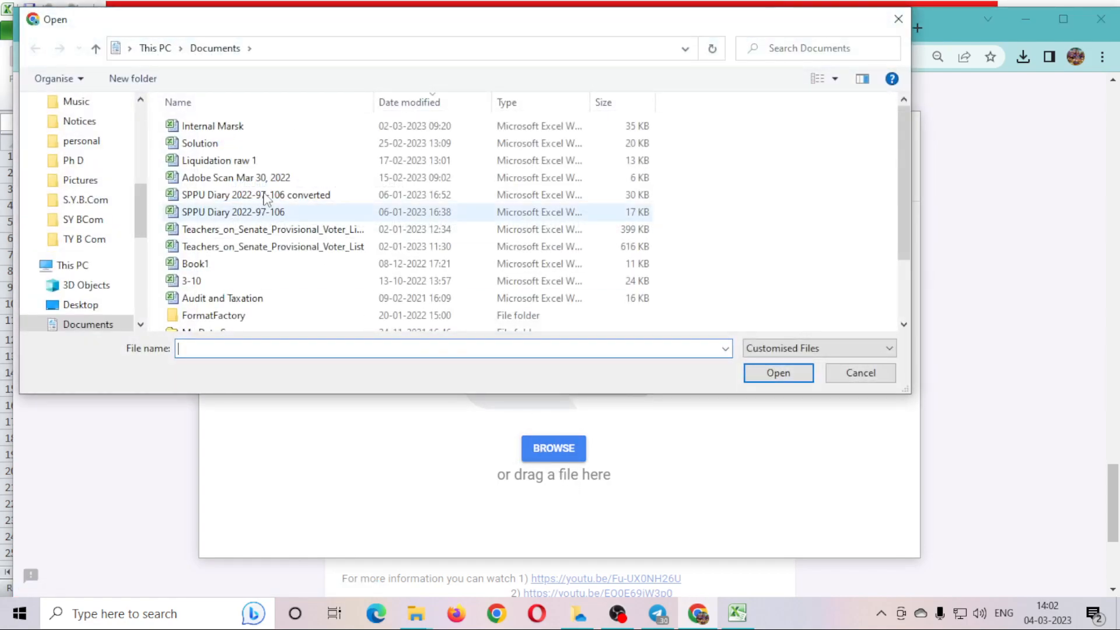
pyautogui.click(81, 305)
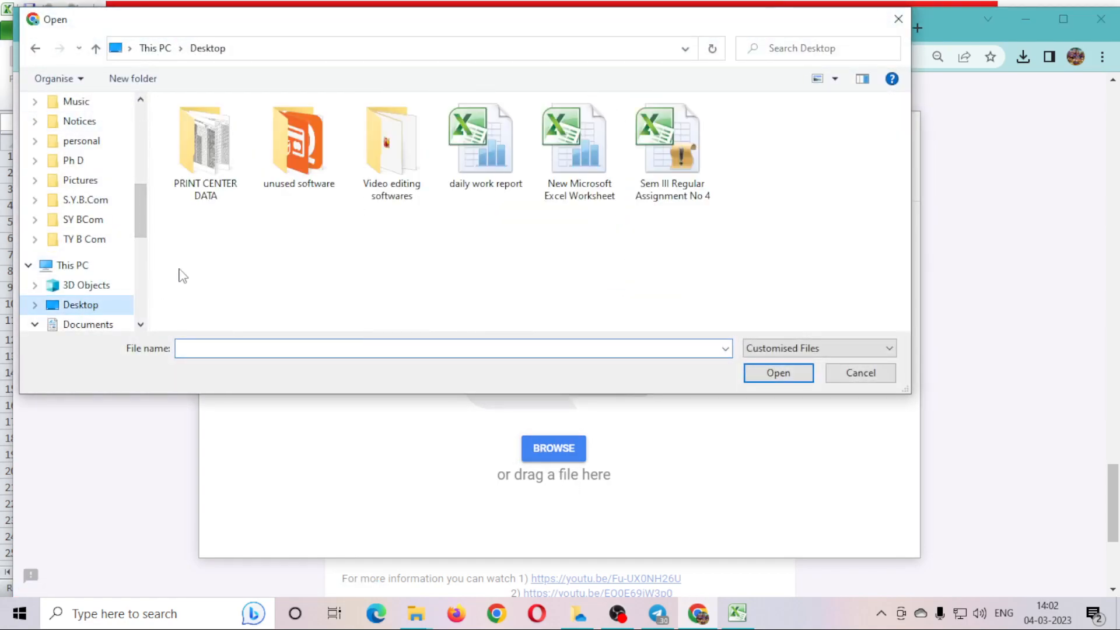
pyautogui.click(651, 186)
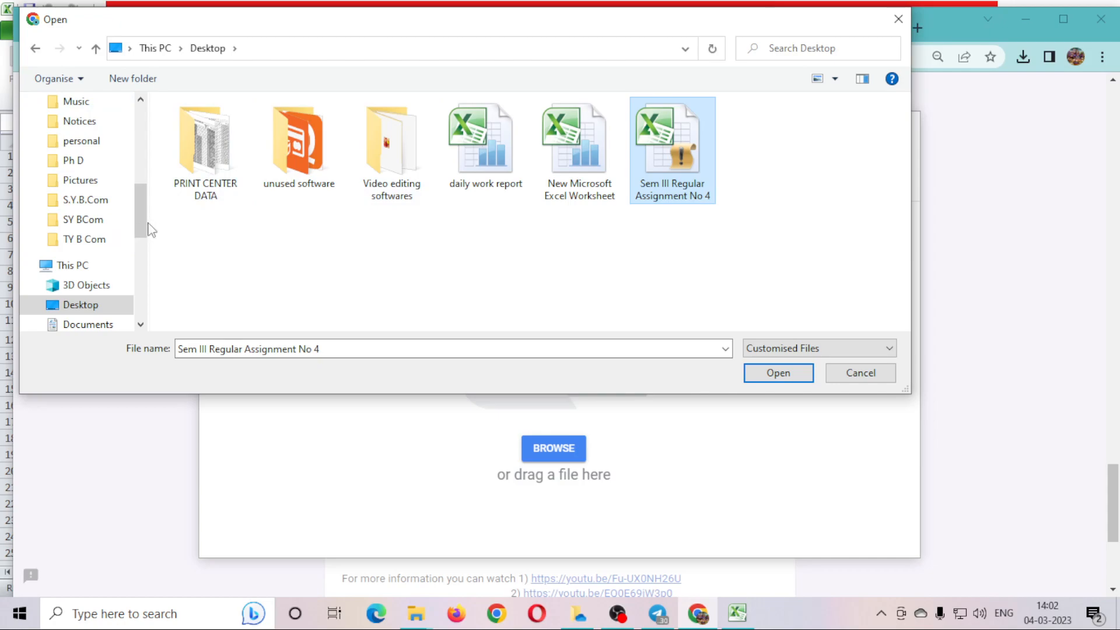
pyautogui.moveTo(144, 225); pyautogui.dragTo(151, 186)
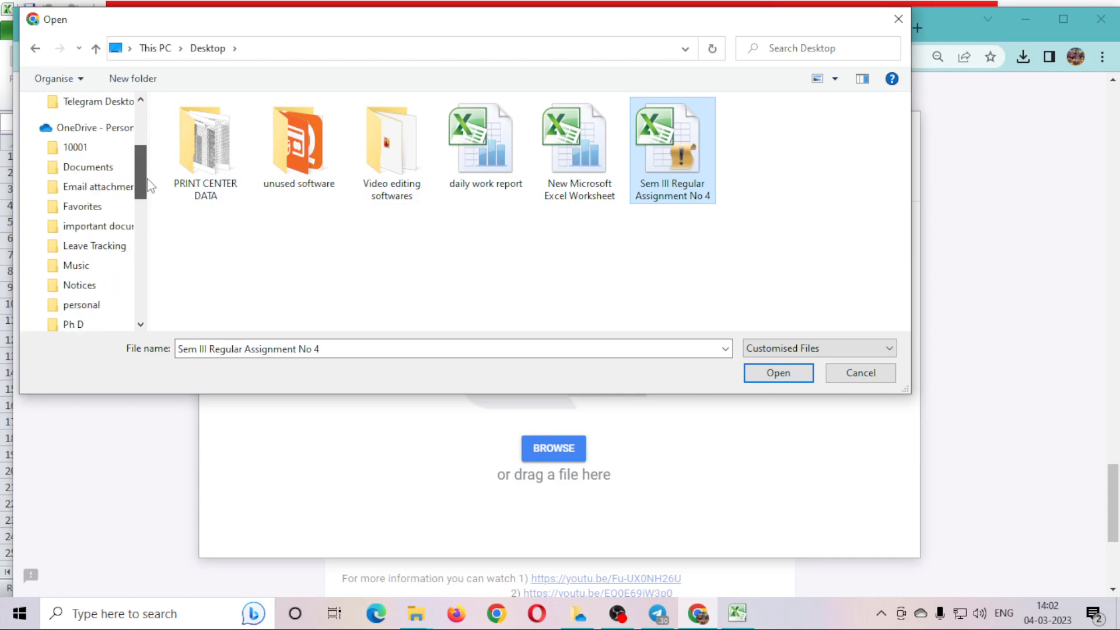
pyautogui.scroll(-3, 96, 167)
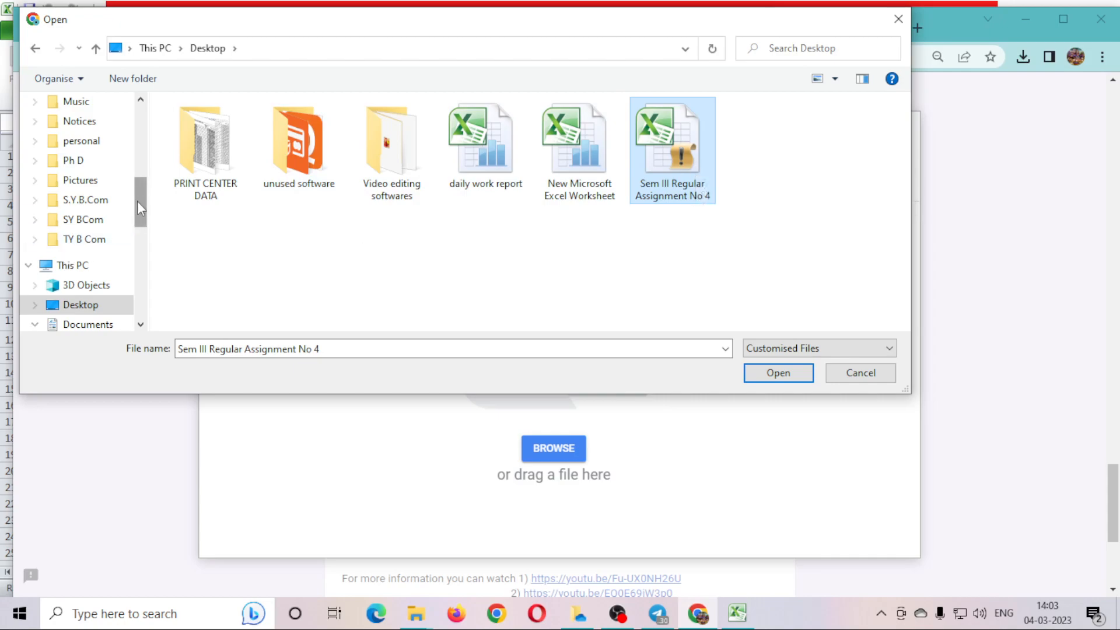
pyautogui.moveTo(140, 208); pyautogui.dragTo(140, 131)
pyautogui.click(86, 155)
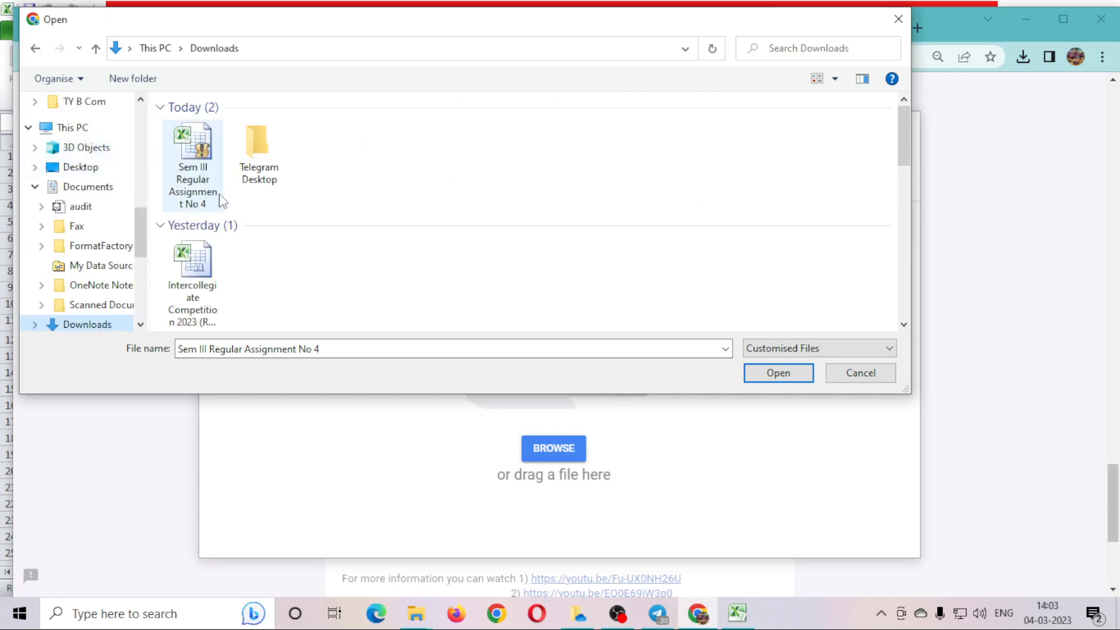
pyautogui.click(184, 189)
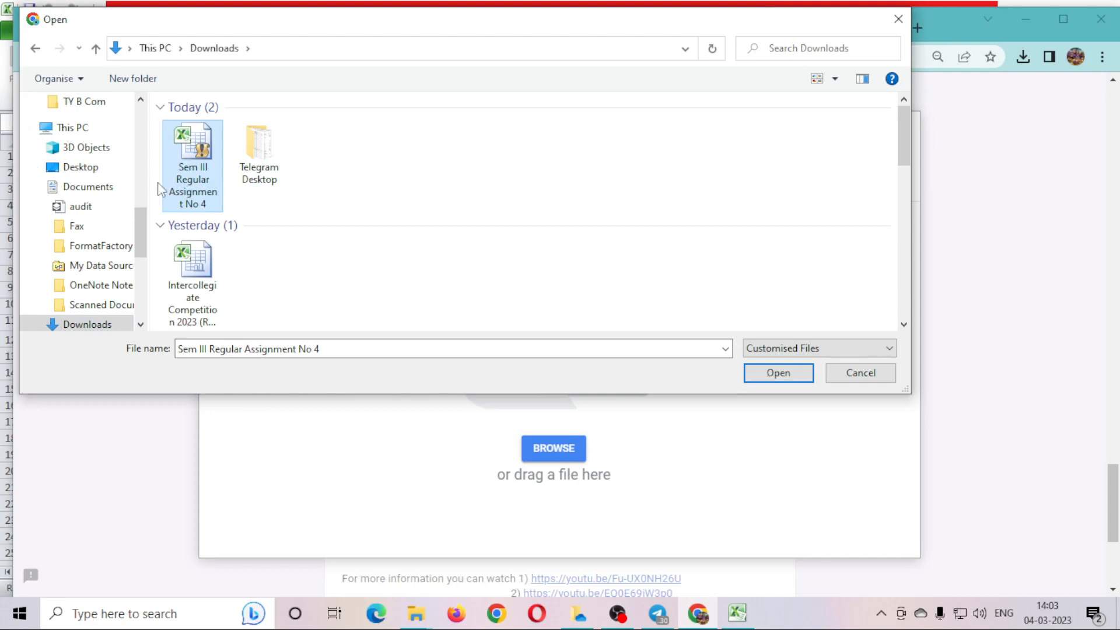
pyautogui.click(89, 167)
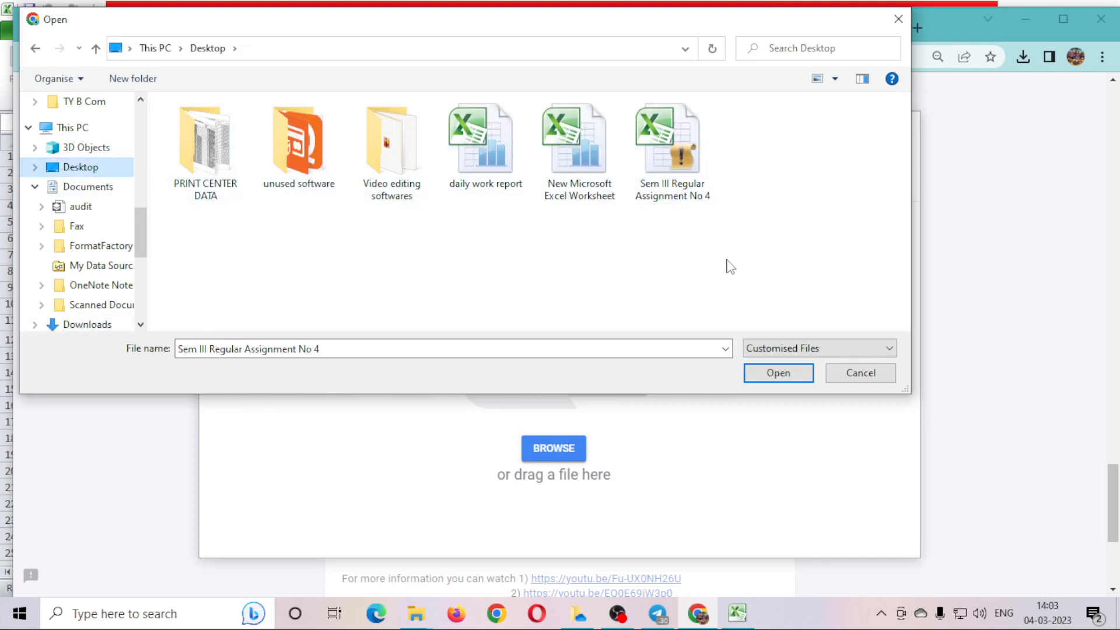
pyautogui.click(683, 181)
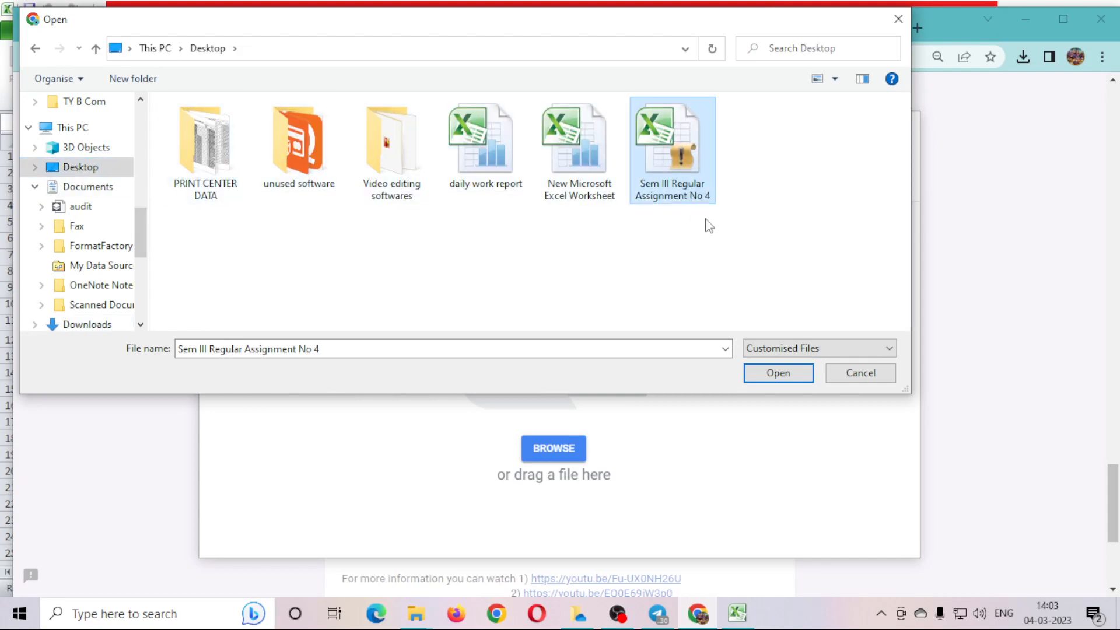
pyautogui.click(771, 378)
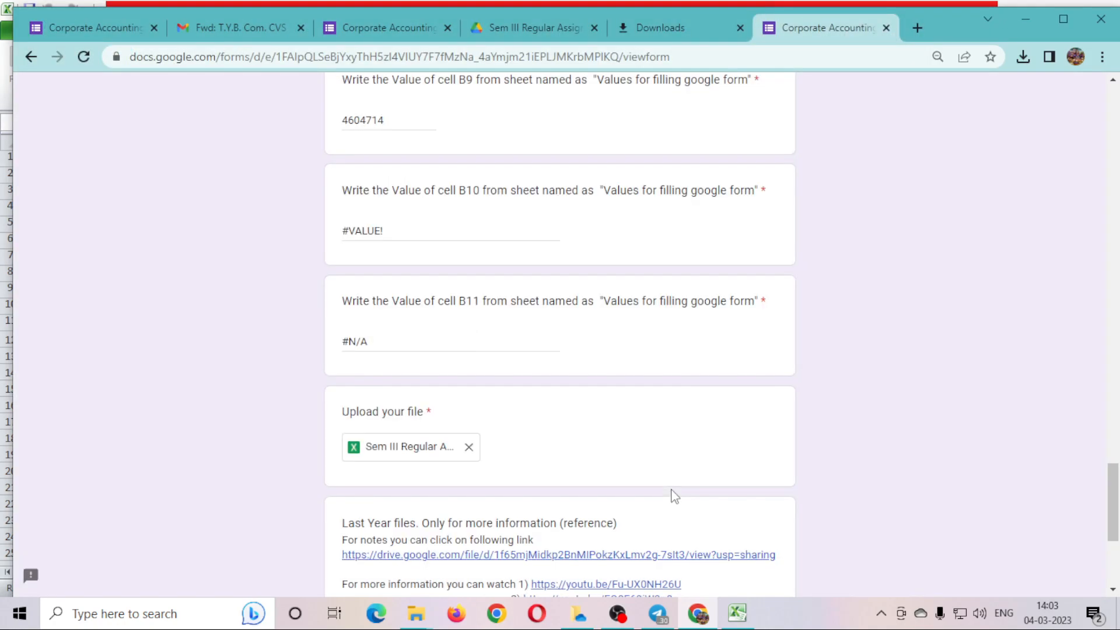
# Submit the completed assignment form and switch back to Excel.
pyautogui.scroll(-3, 583, 438)
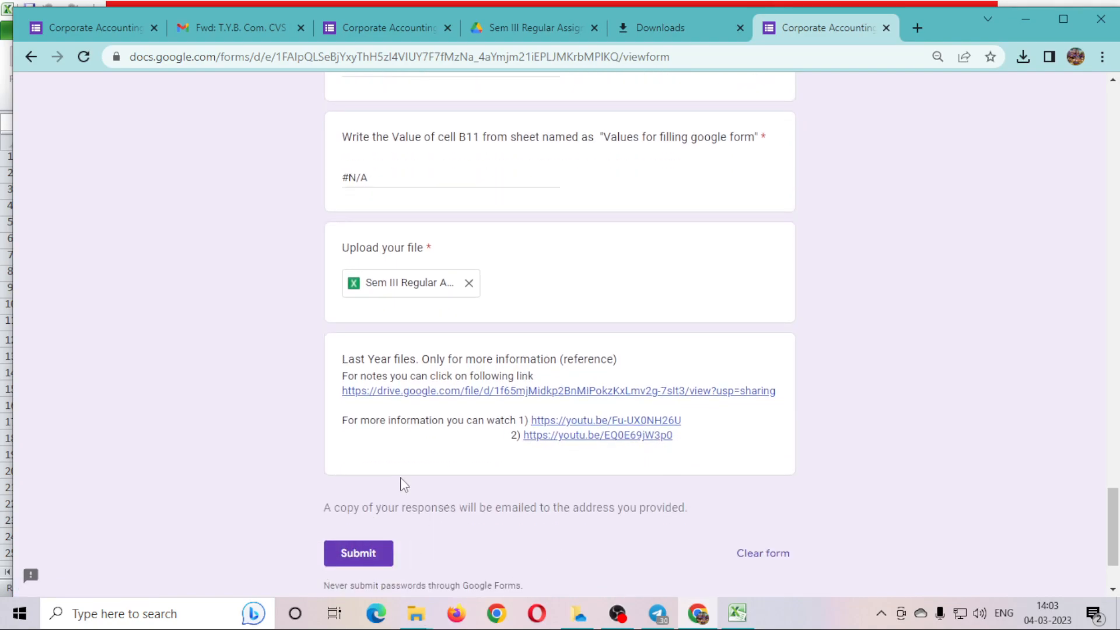
pyautogui.click(367, 561)
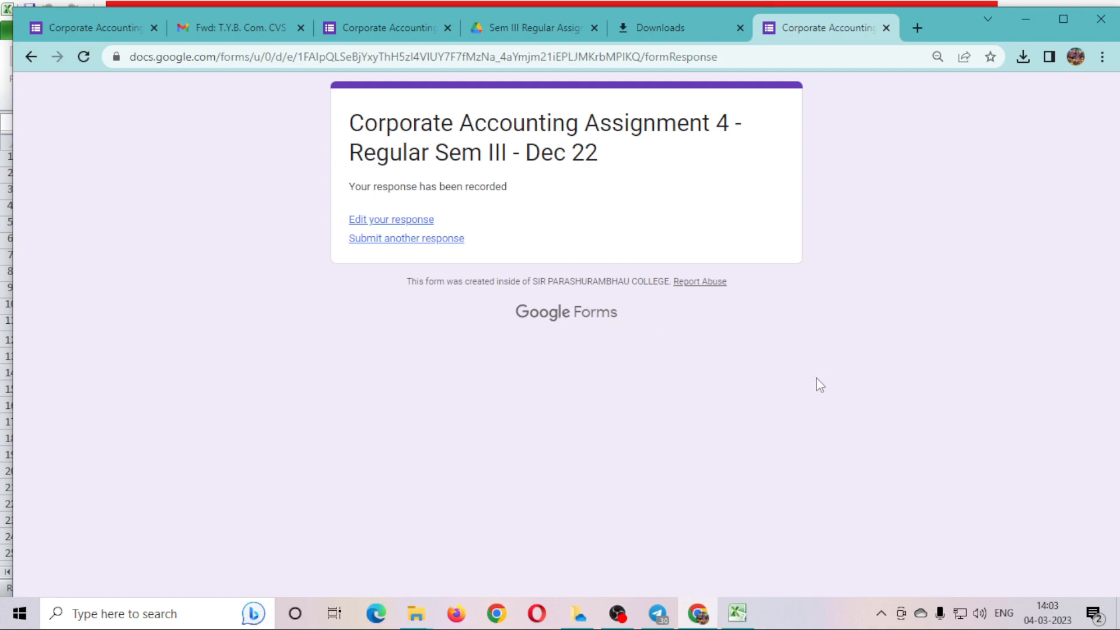
pyautogui.click(737, 612)
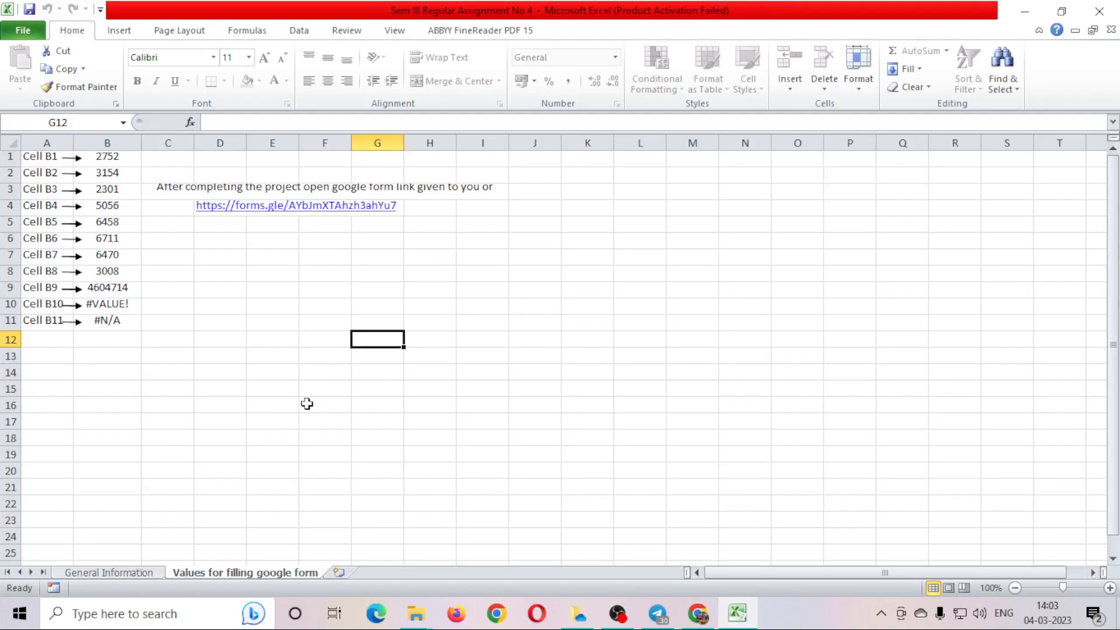
# Close the workbook with Save, close the form confirmation tab, and bring OBS Studio forward.
pyautogui.click(1099, 11)
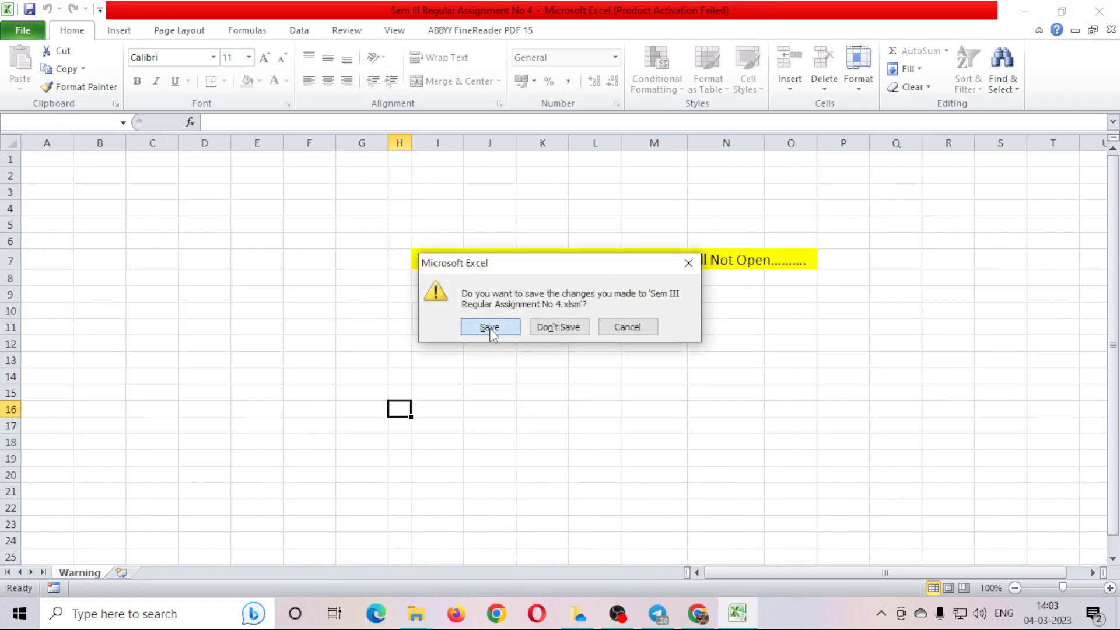
pyautogui.click(488, 327)
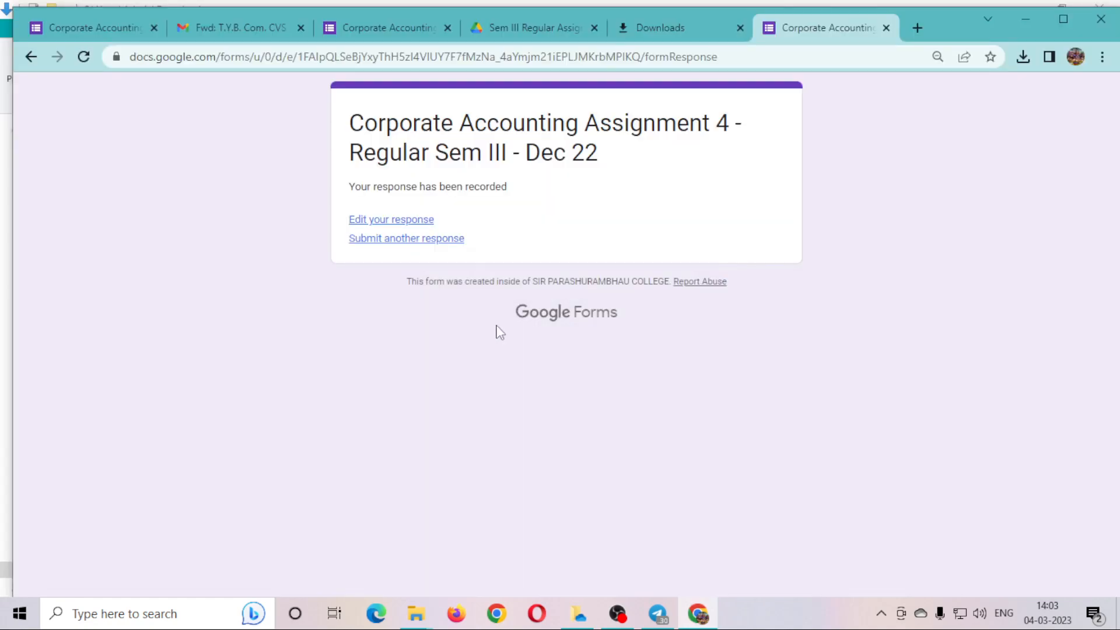
pyautogui.click(886, 28)
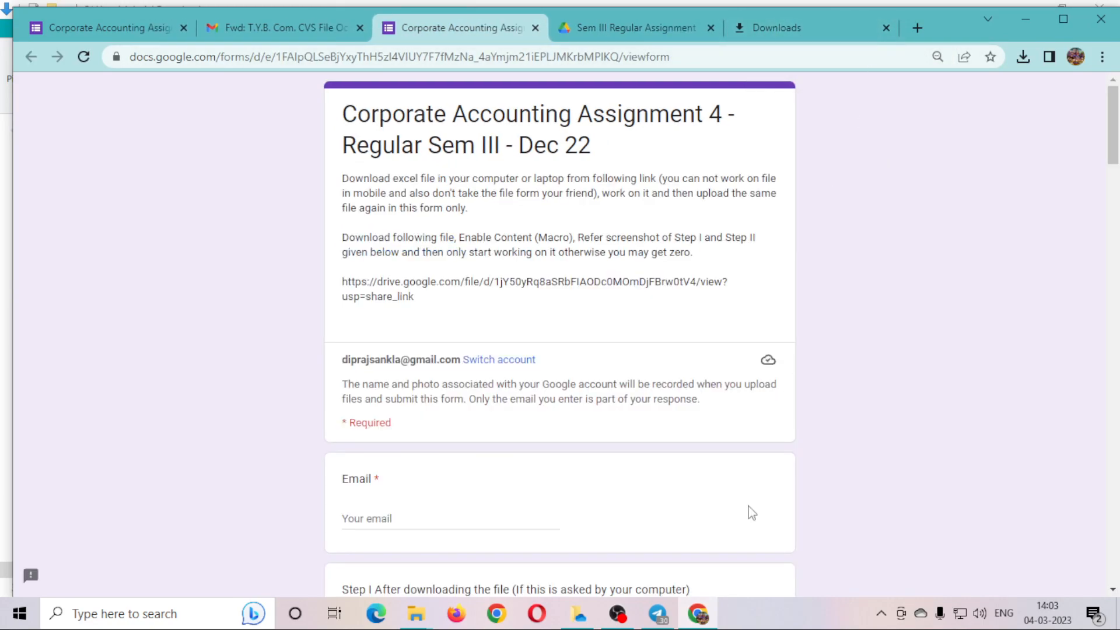
pyautogui.click(633, 623)
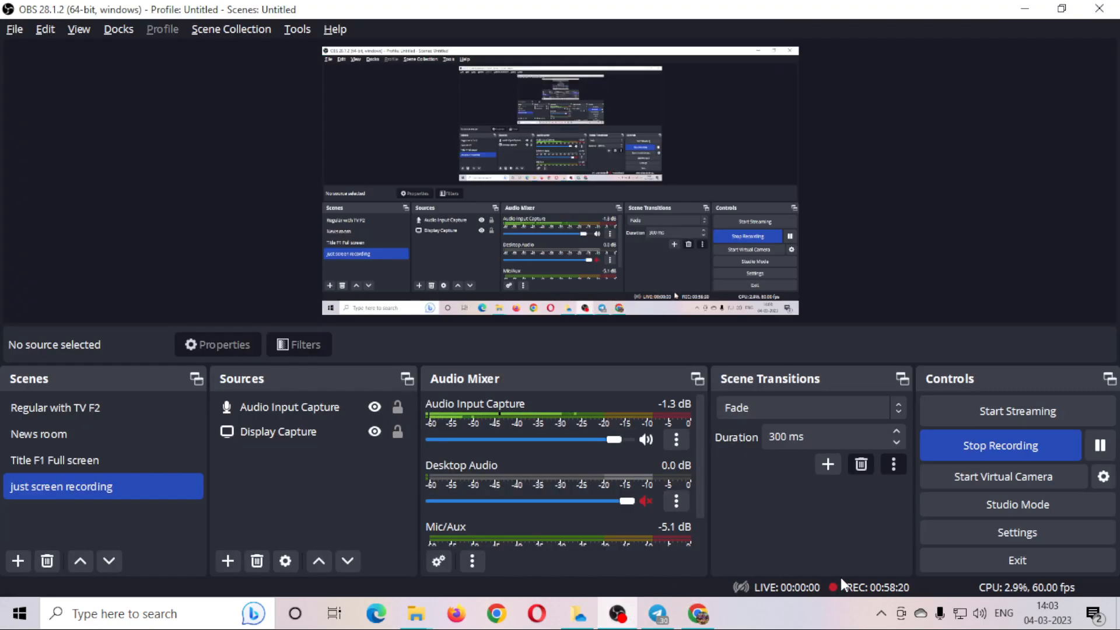